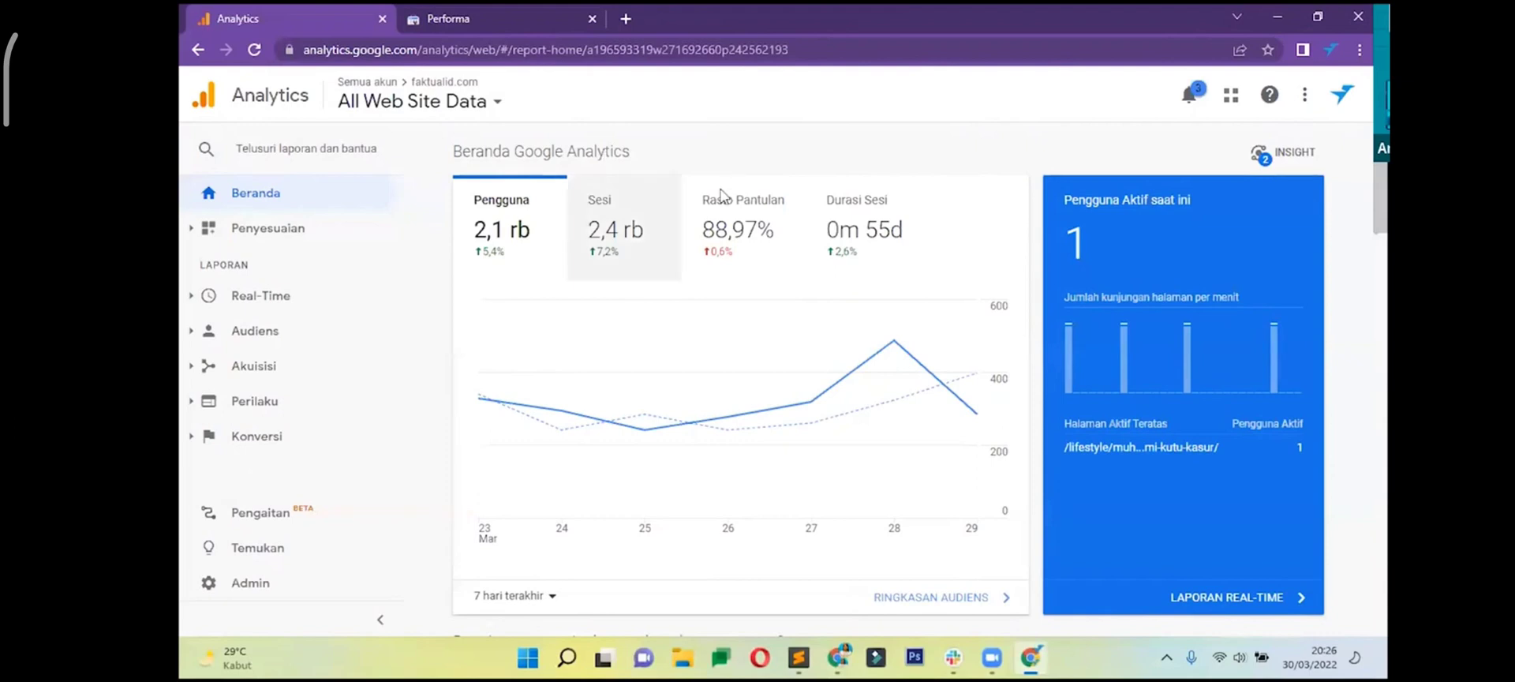
# - Set the period of the home page's user overview card to the last 28 days (28 hari terakhir)
pyautogui.scroll(-5, 1121, 442)
pyautogui.scroll(5, 1061, 424)
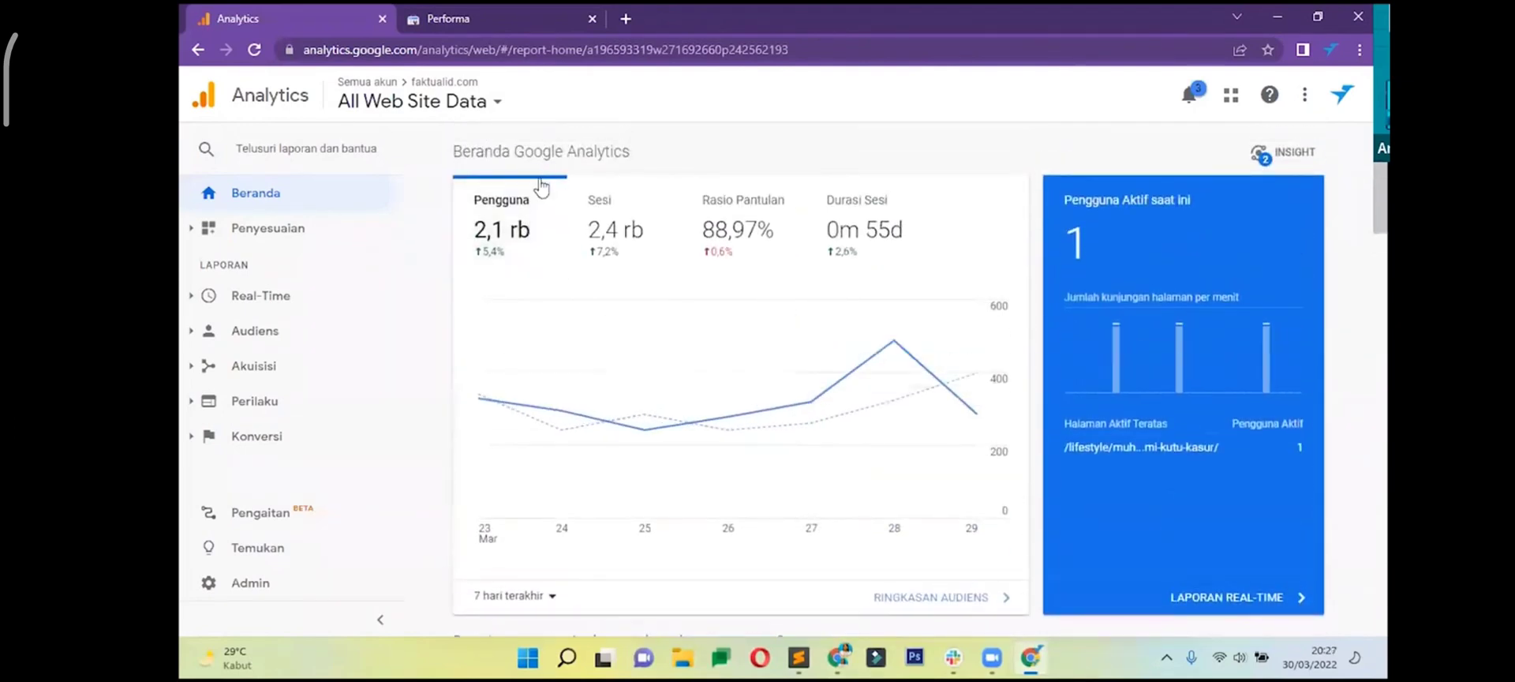
pyautogui.scroll(-1, 536, 207)
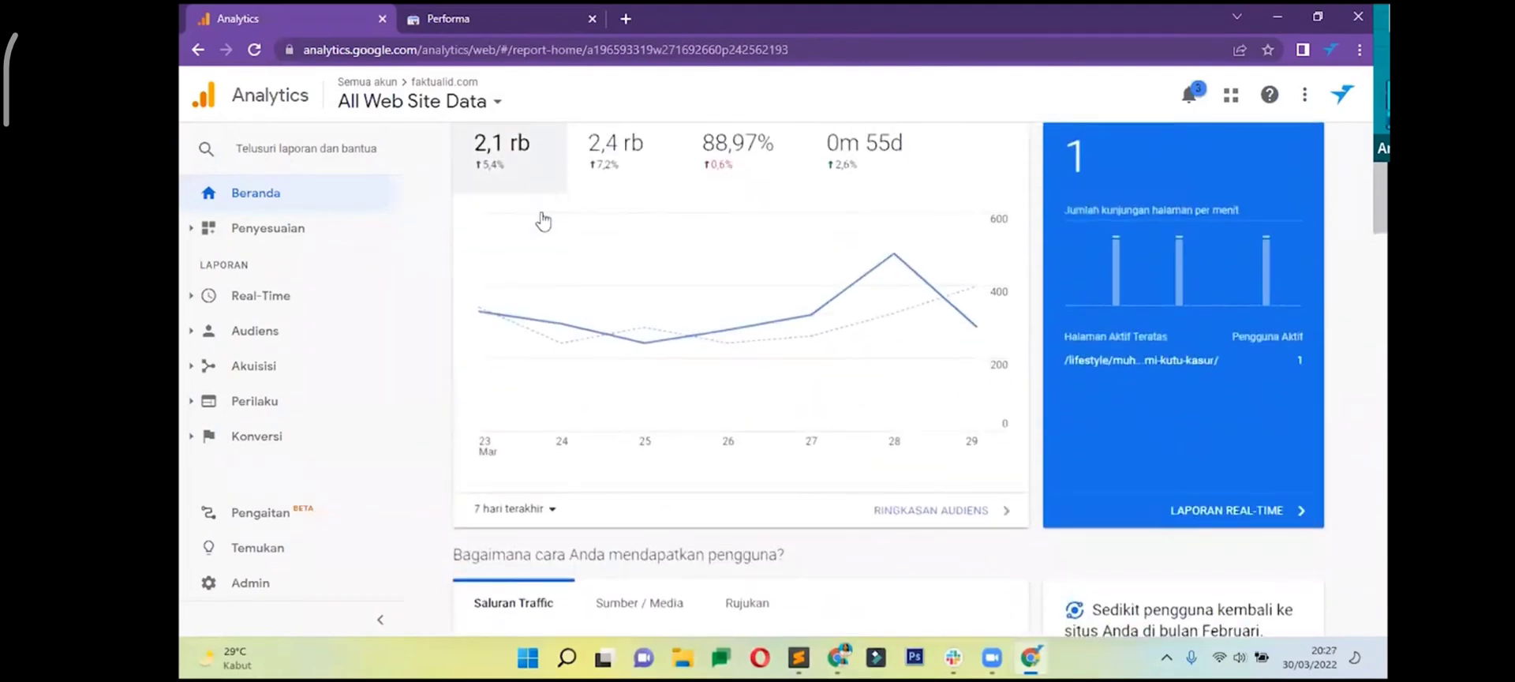
pyautogui.click(543, 510)
pyautogui.click(555, 518)
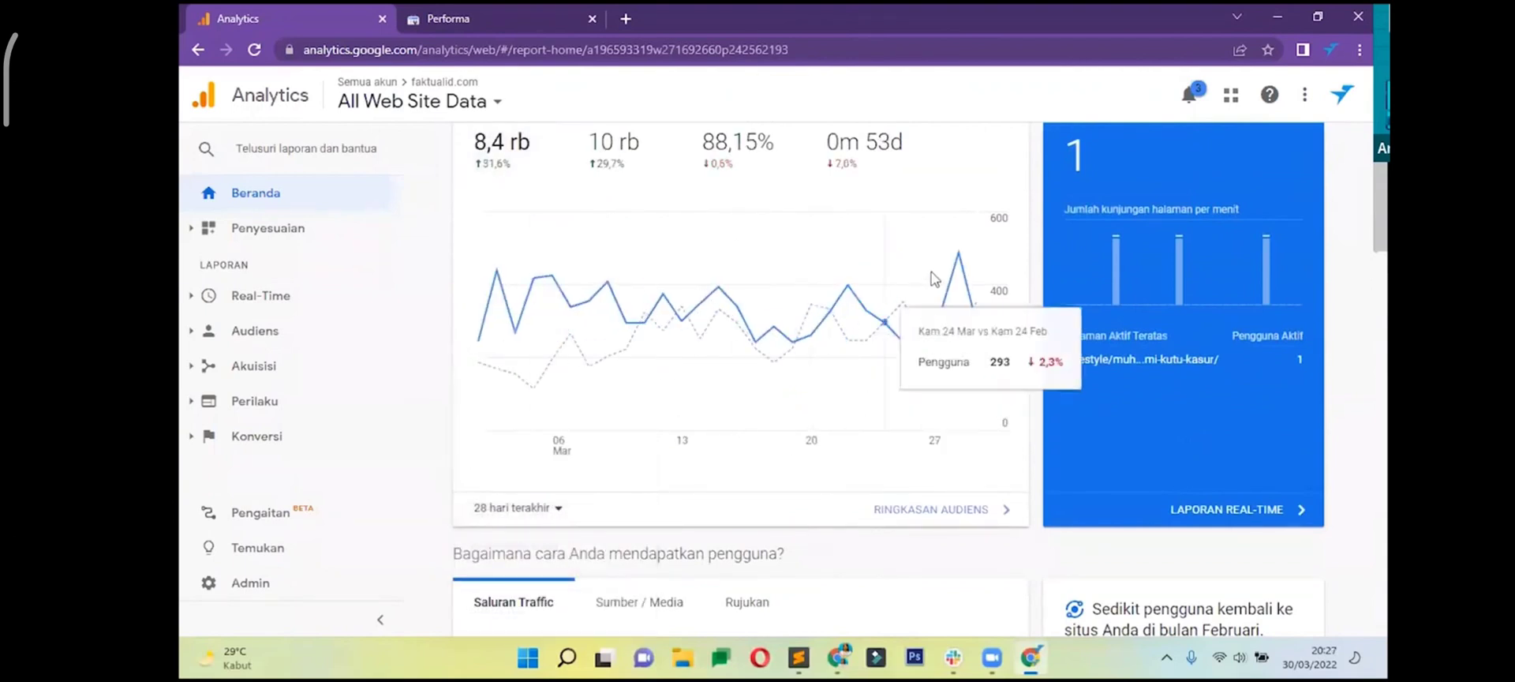
pyautogui.scroll(1, 676, 337)
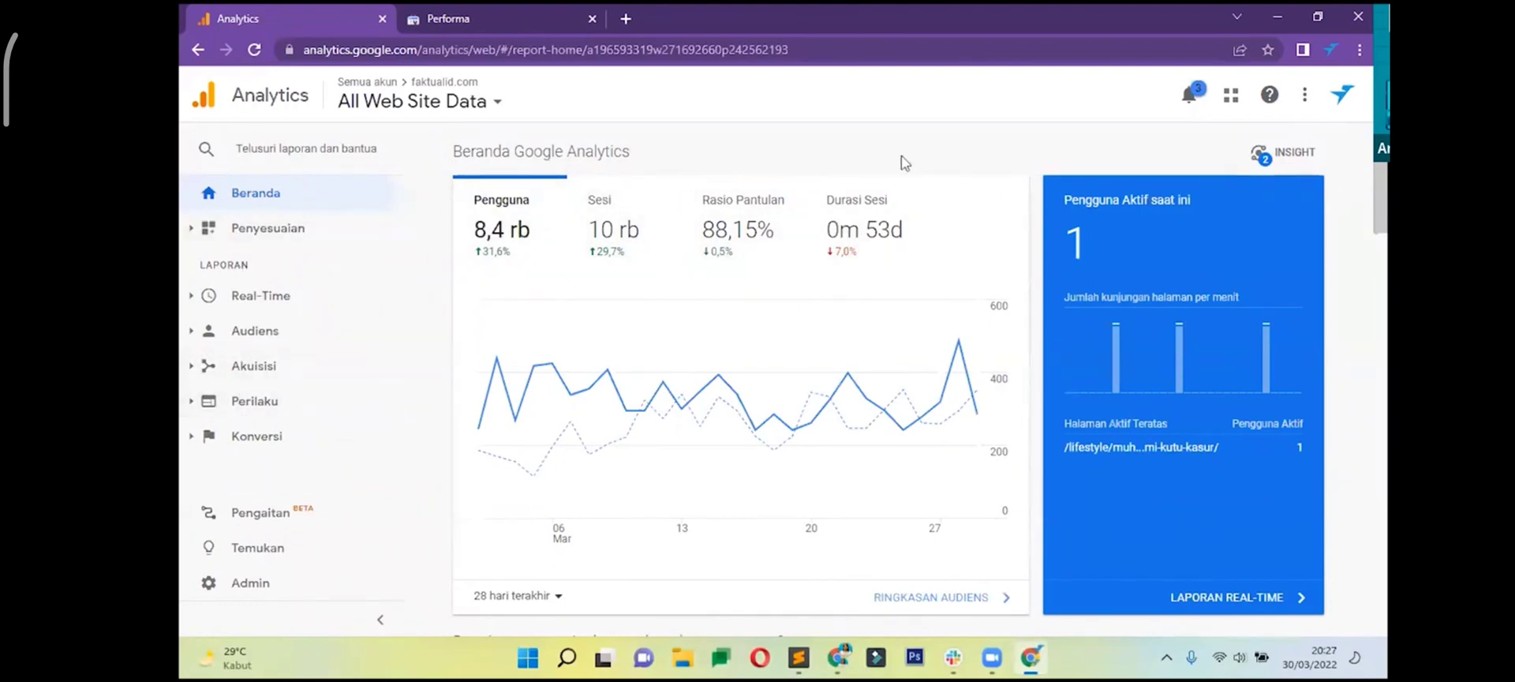
# - Examine the user trend and the daily traffic channel breakdown (Saluran Traffic) on the Analytics home page
pyautogui.scroll(-2, 989, 163)
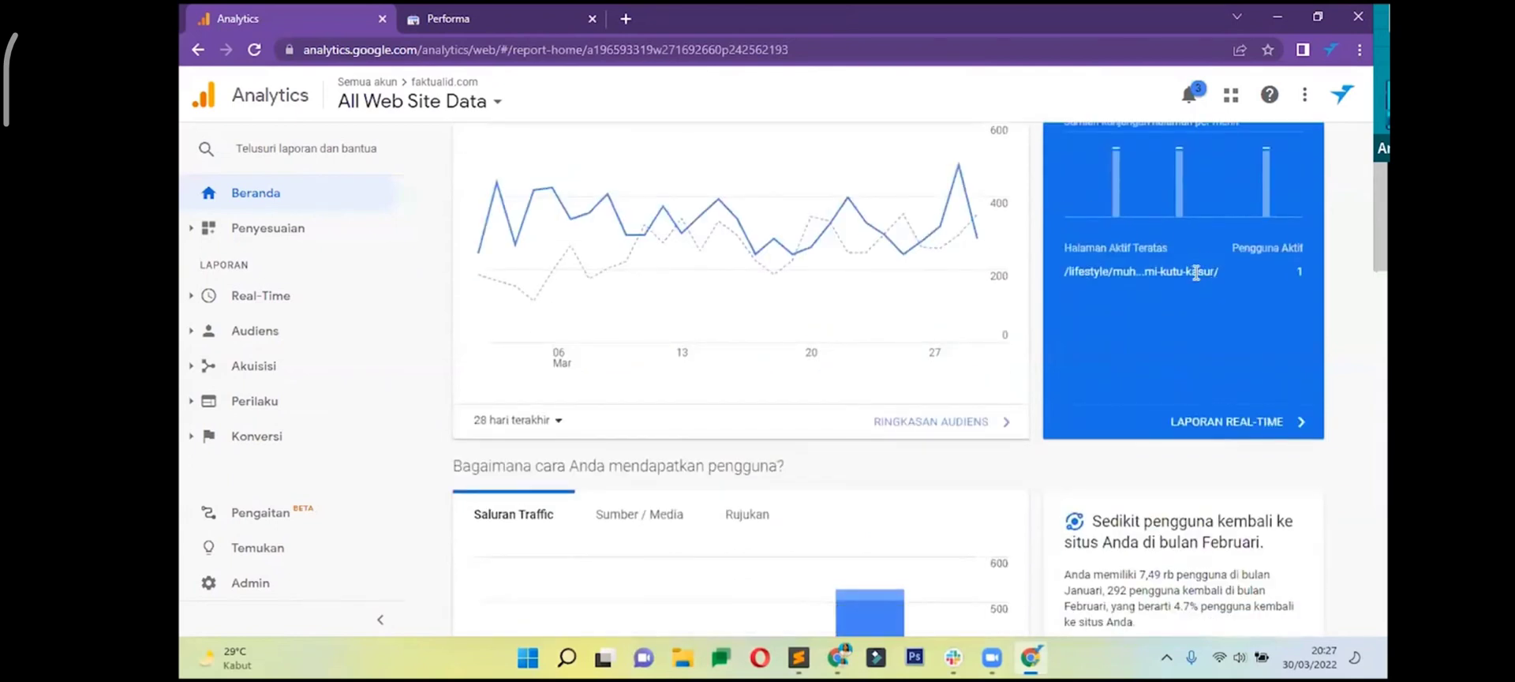
pyautogui.scroll(1, 1196, 272)
pyautogui.scroll(-2, 828, 215)
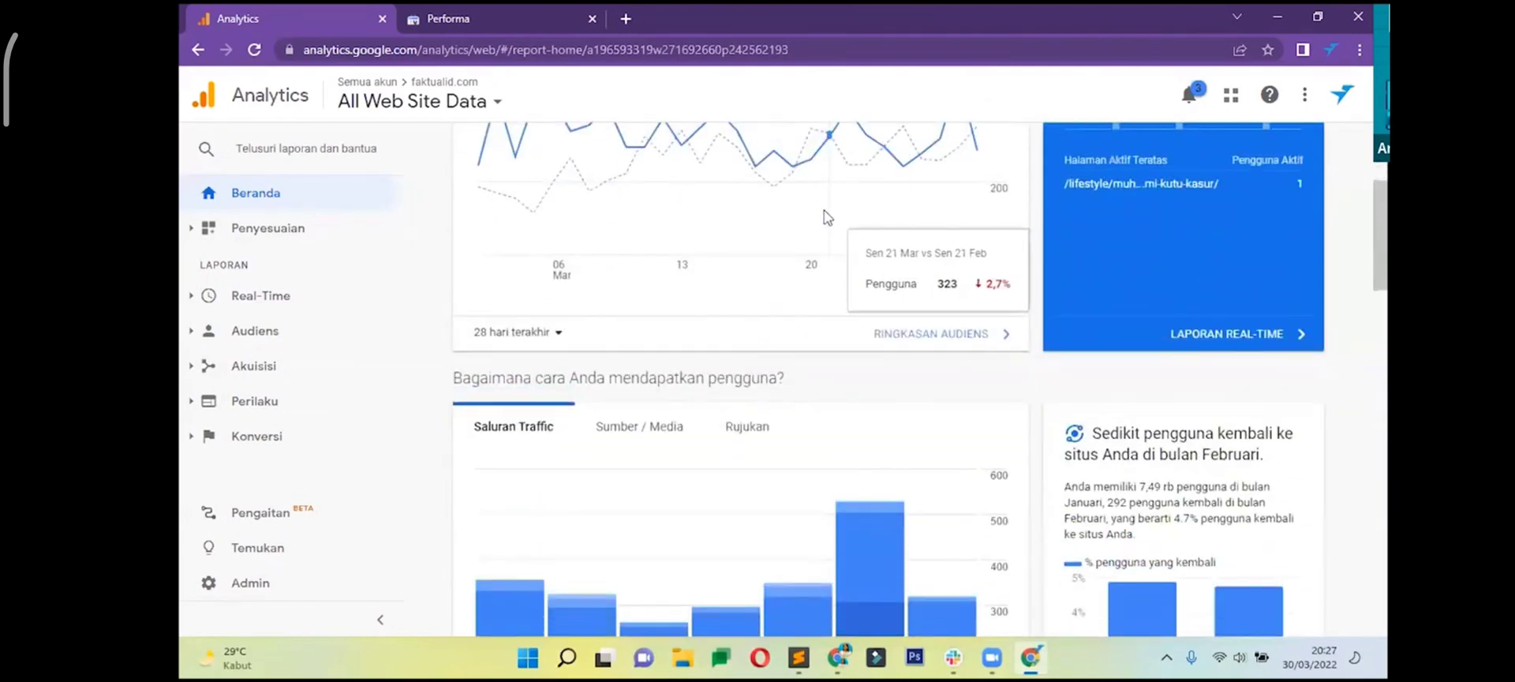
pyautogui.scroll(-2, 829, 215)
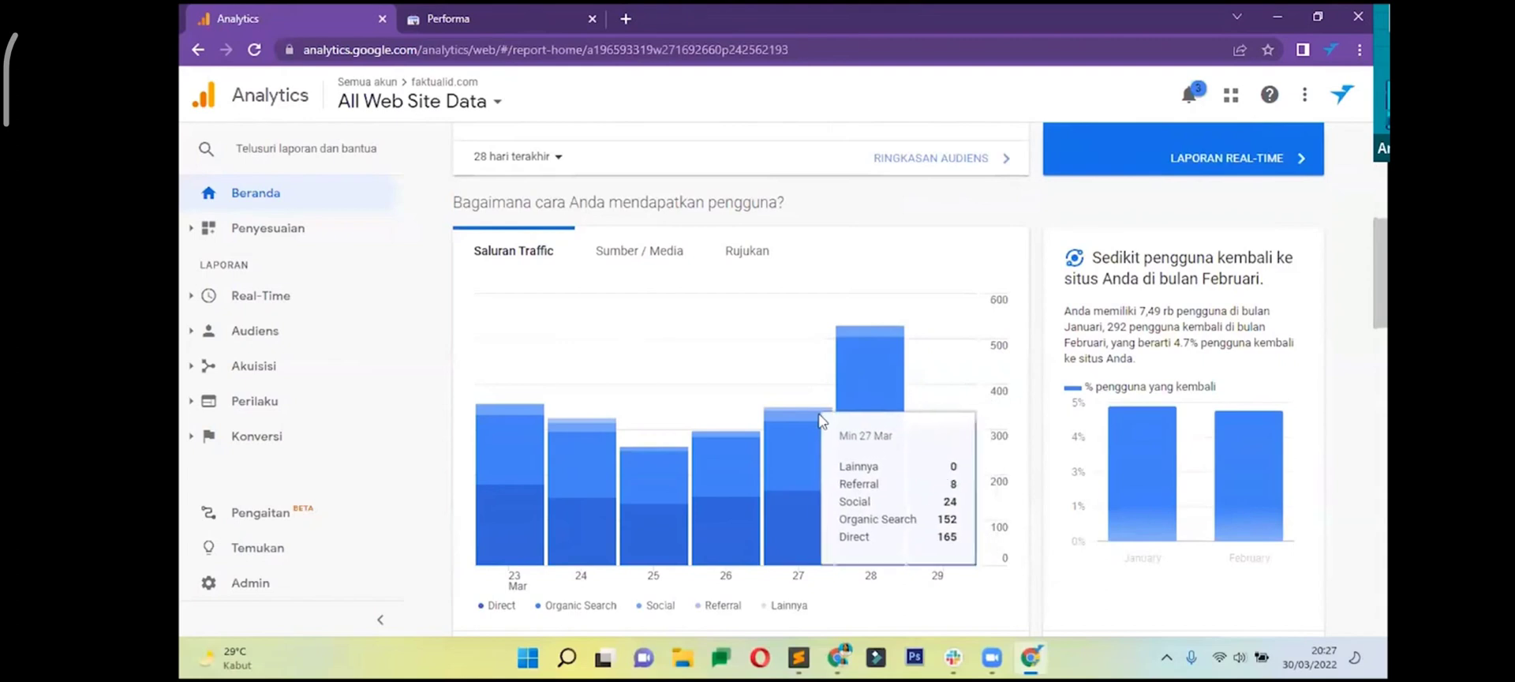
pyautogui.scroll(-1, 578, 317)
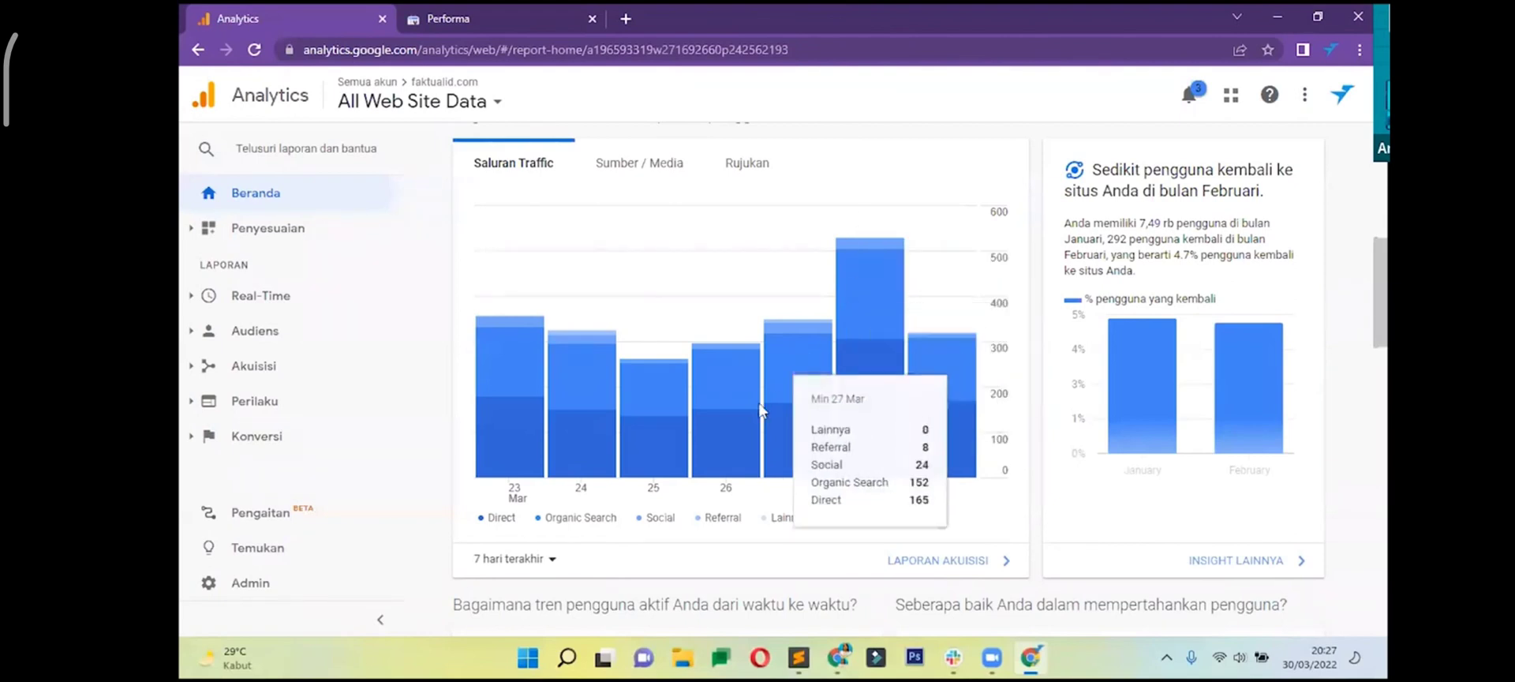
pyautogui.scroll(1, 534, 410)
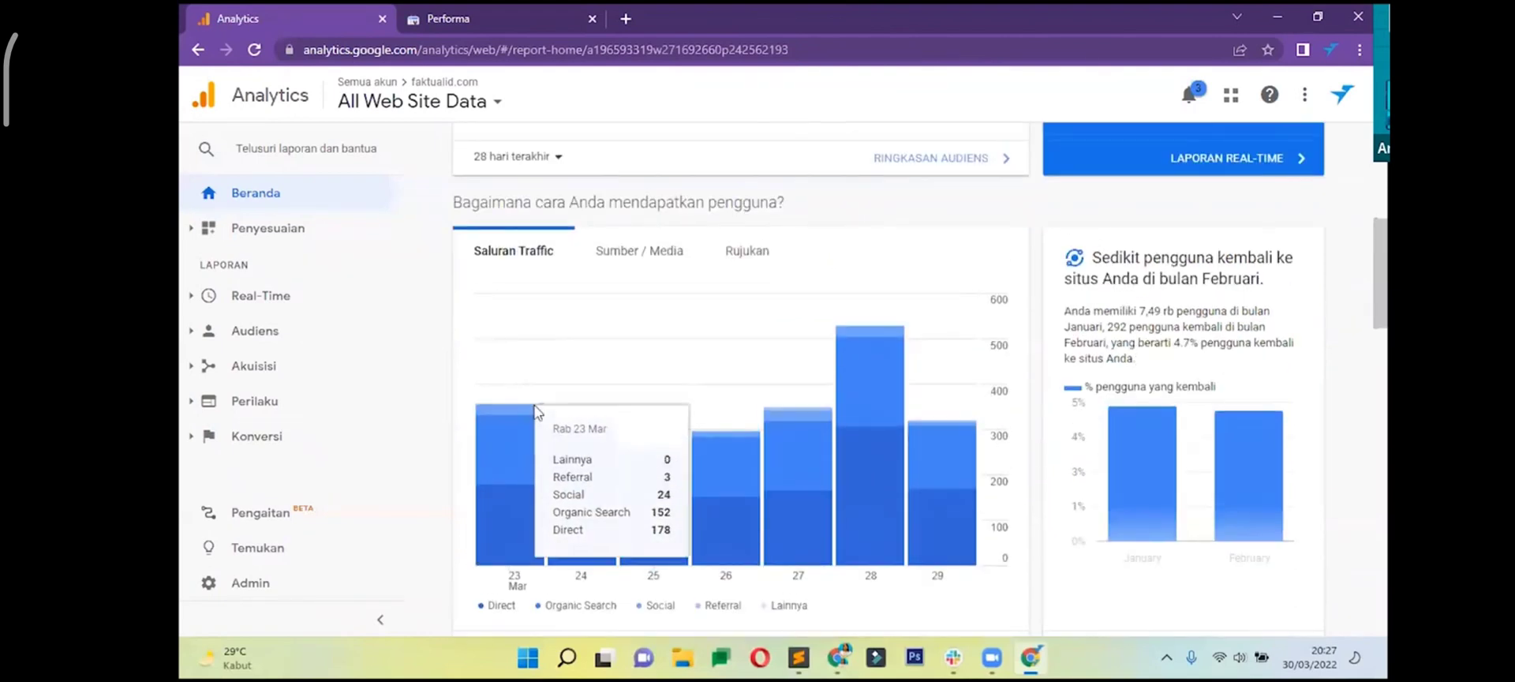
pyautogui.scroll(-2, 535, 411)
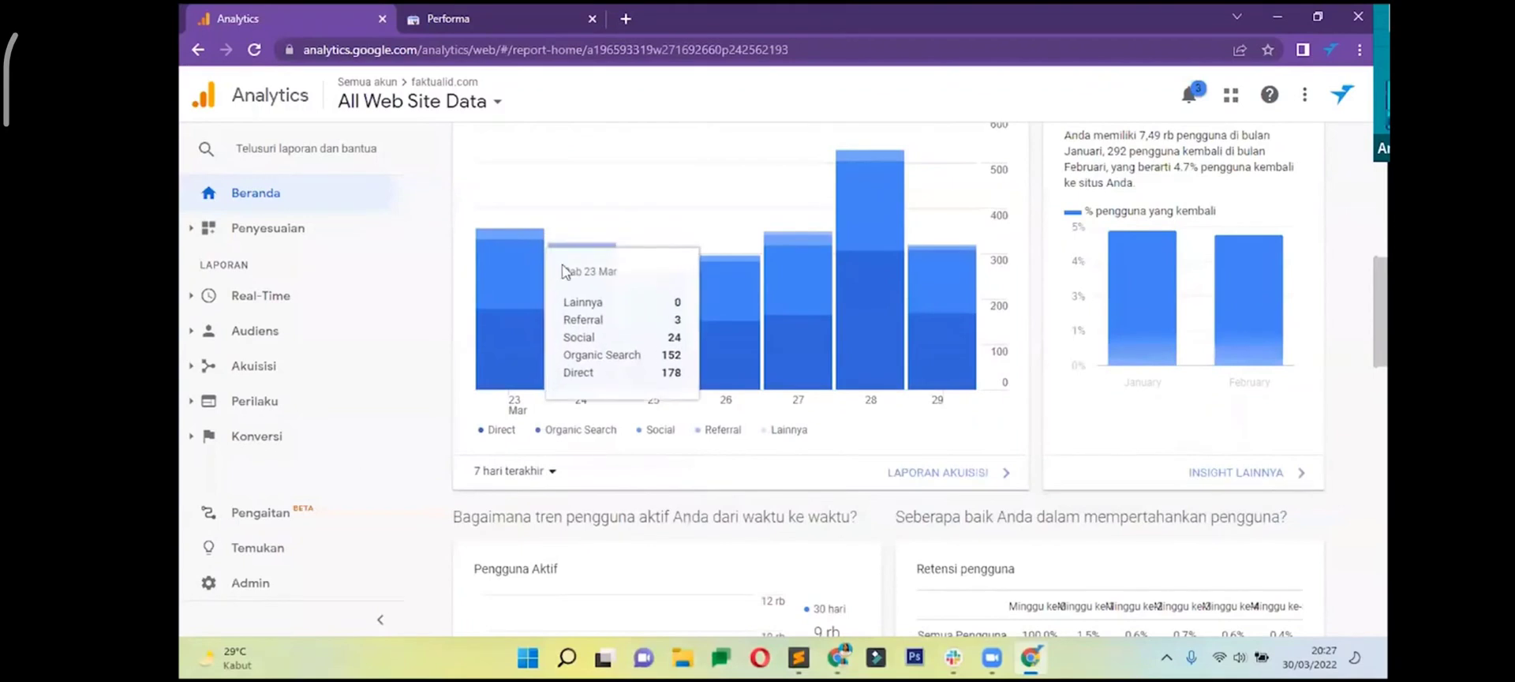
pyautogui.scroll(-3, 817, 230)
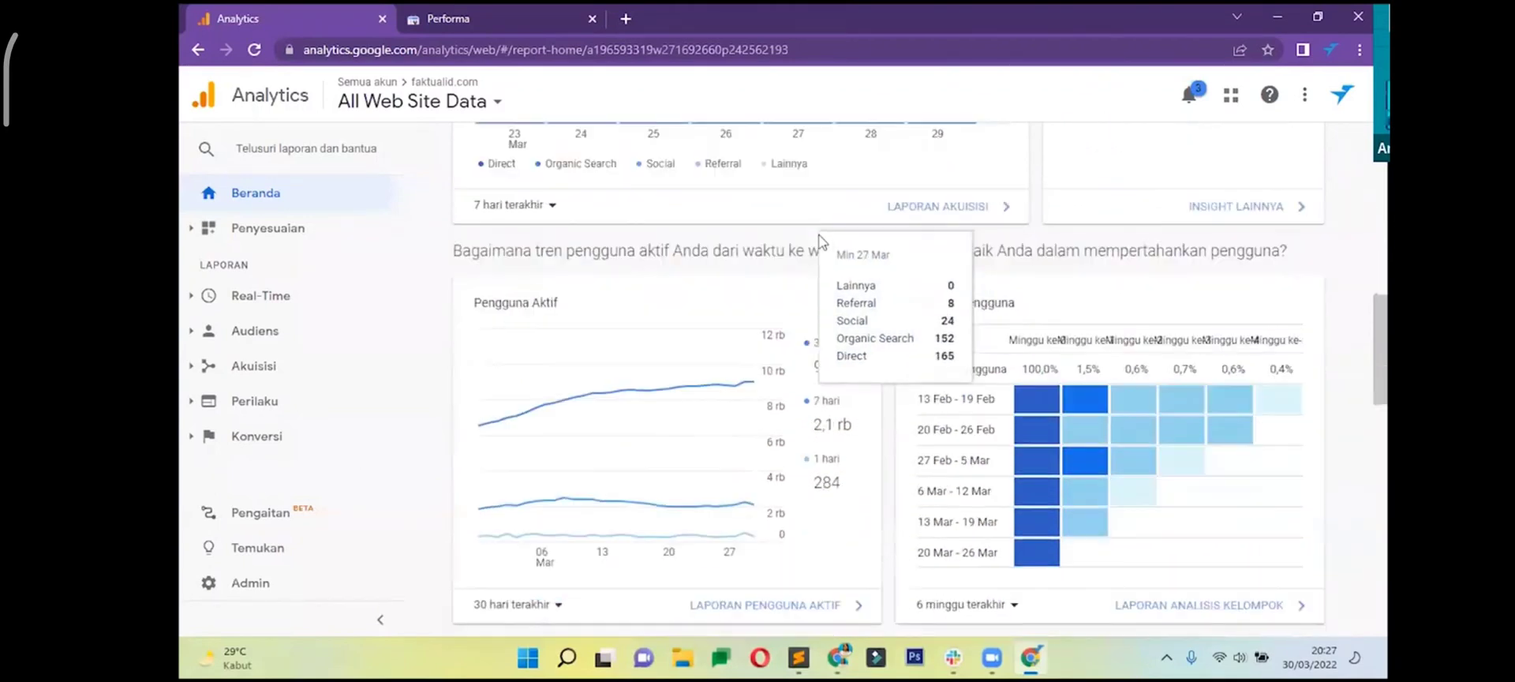
# - Examine the active users trend and the weekly cohorts in the user retention table (Retensi pengguna)
pyautogui.scroll(-1, 819, 240)
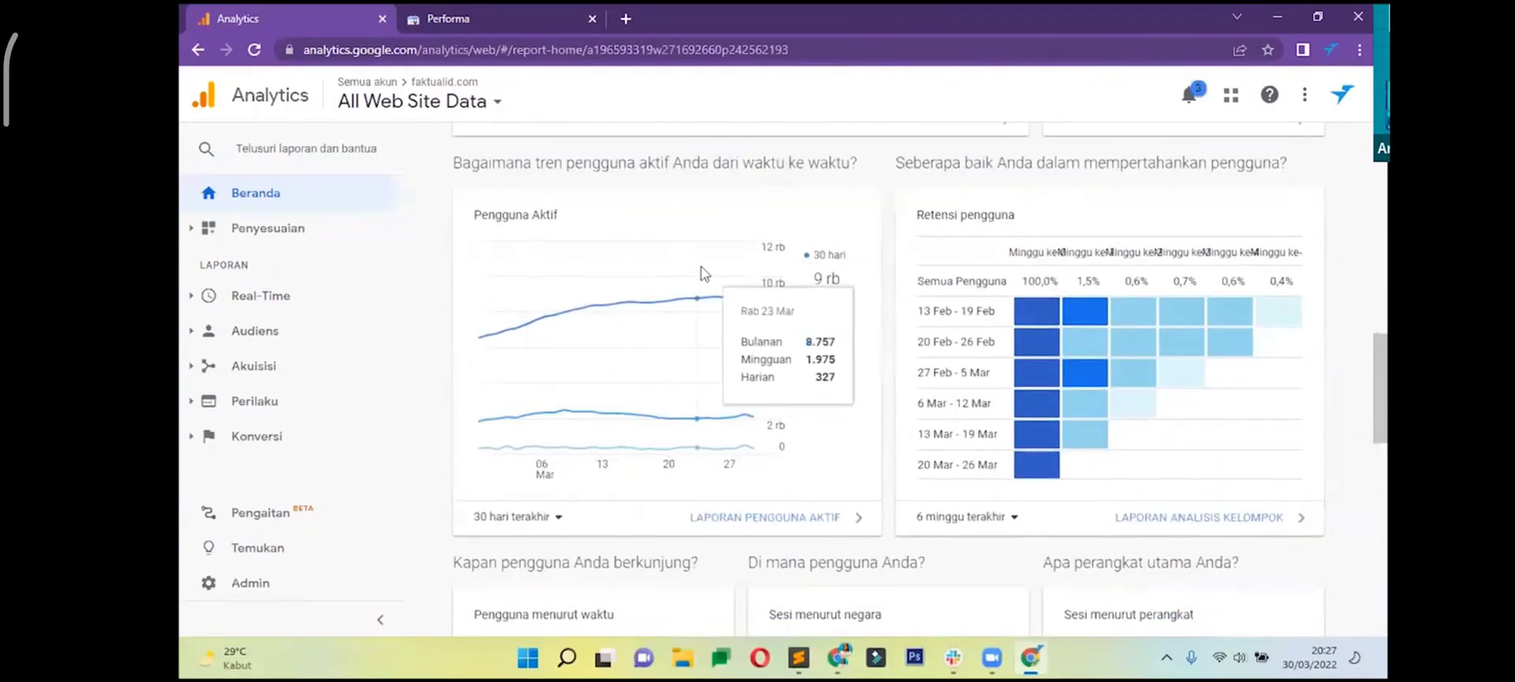
pyautogui.moveTo(609, 327)
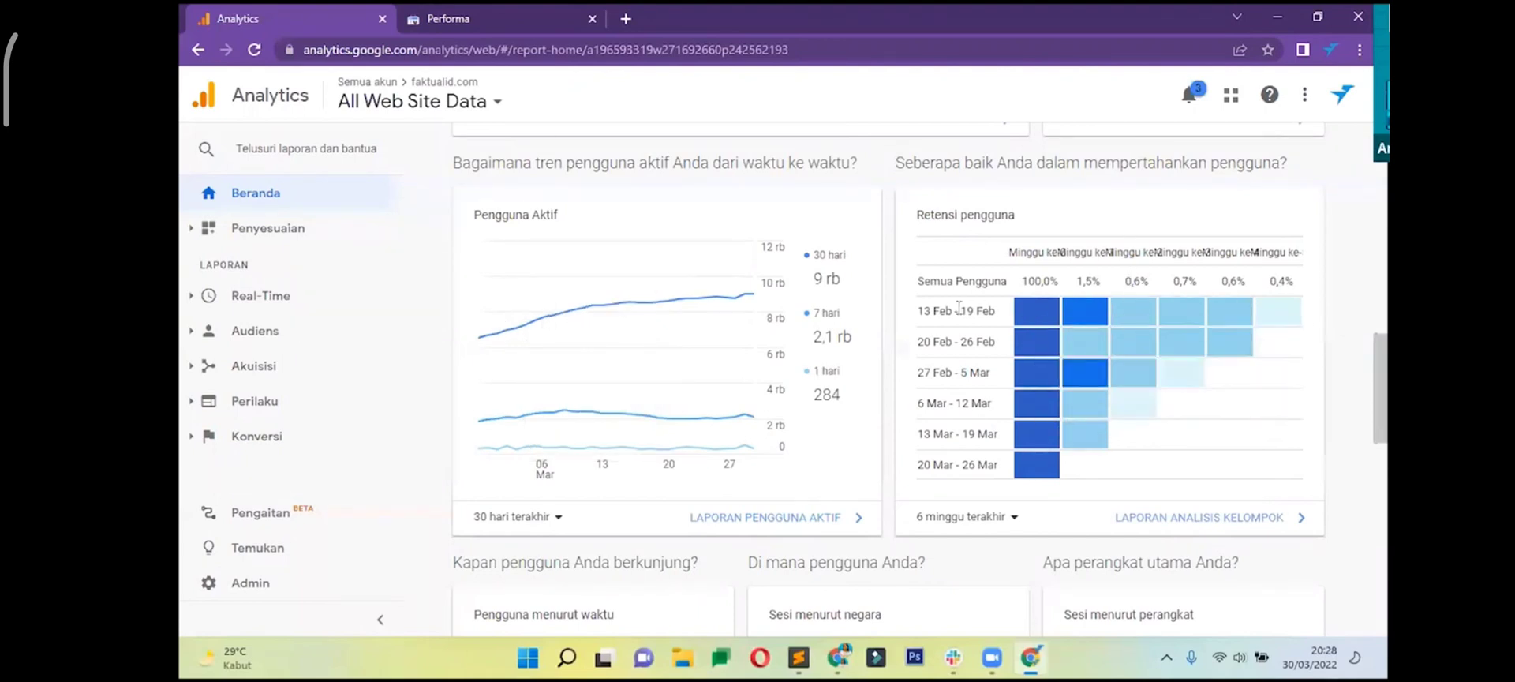
pyautogui.moveTo(1112, 311)
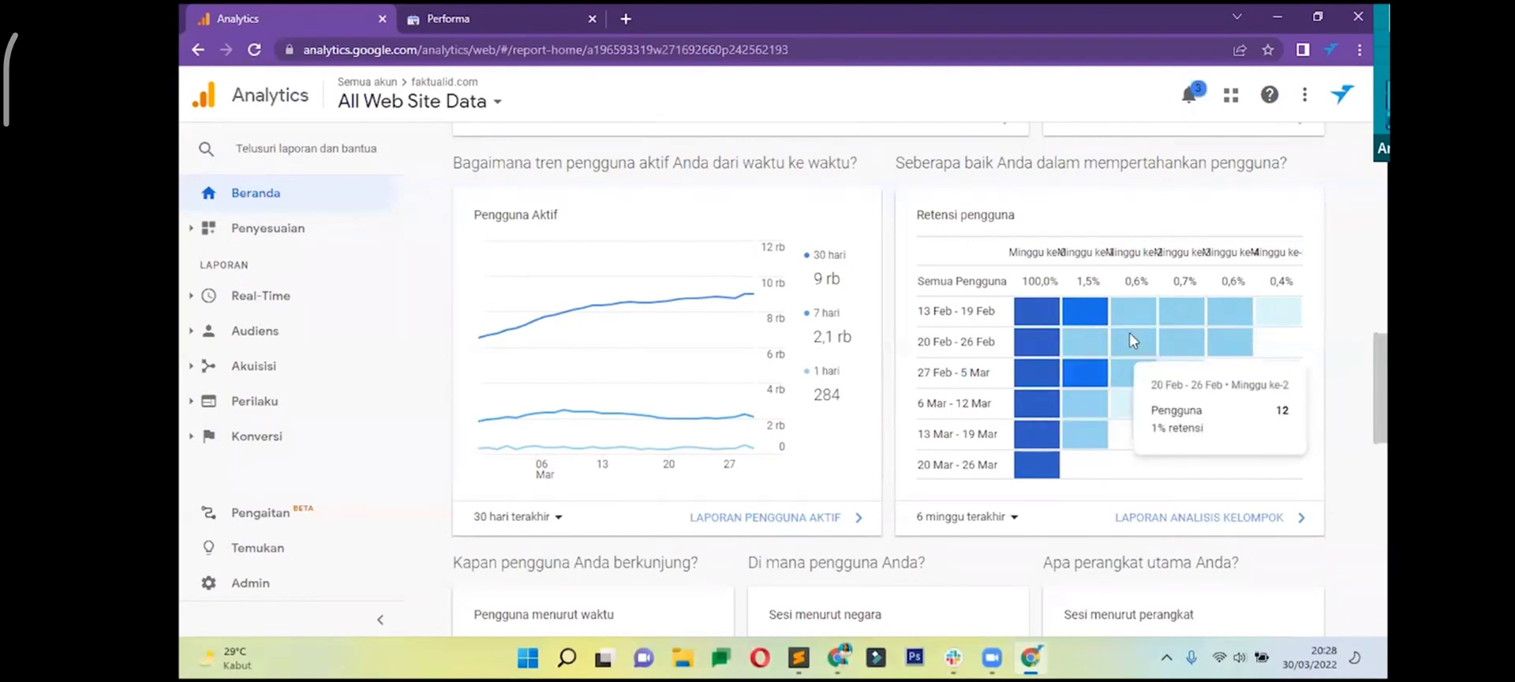
pyautogui.moveTo(1049, 305)
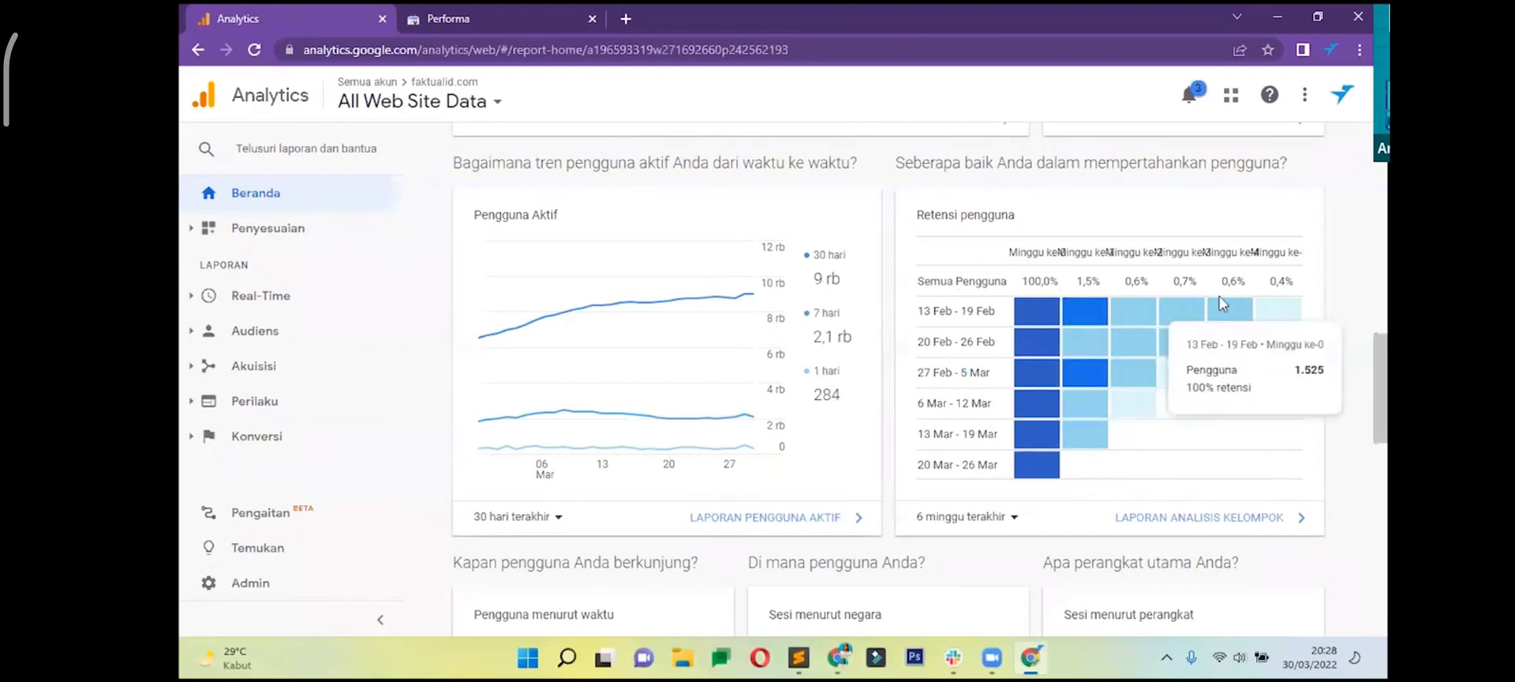
pyautogui.moveTo(1264, 306)
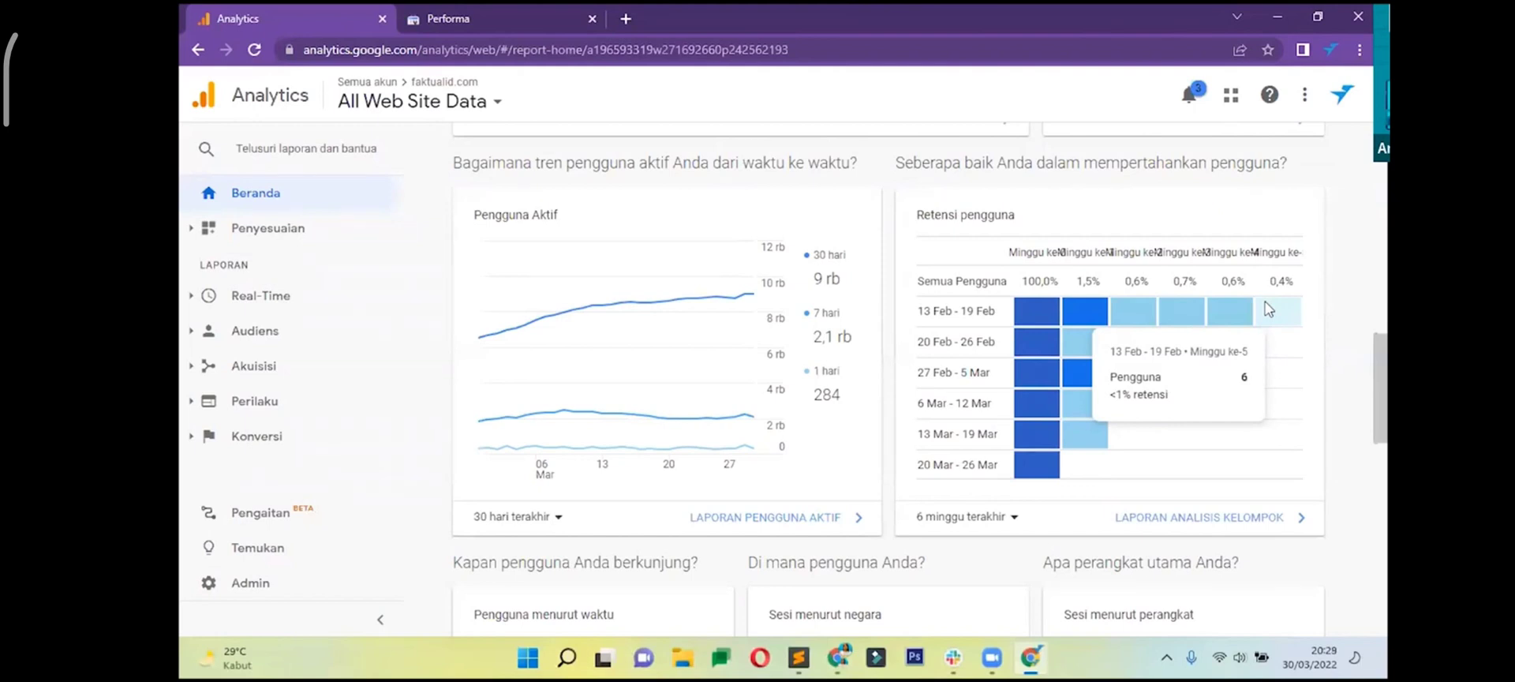
pyautogui.moveTo(1034, 327)
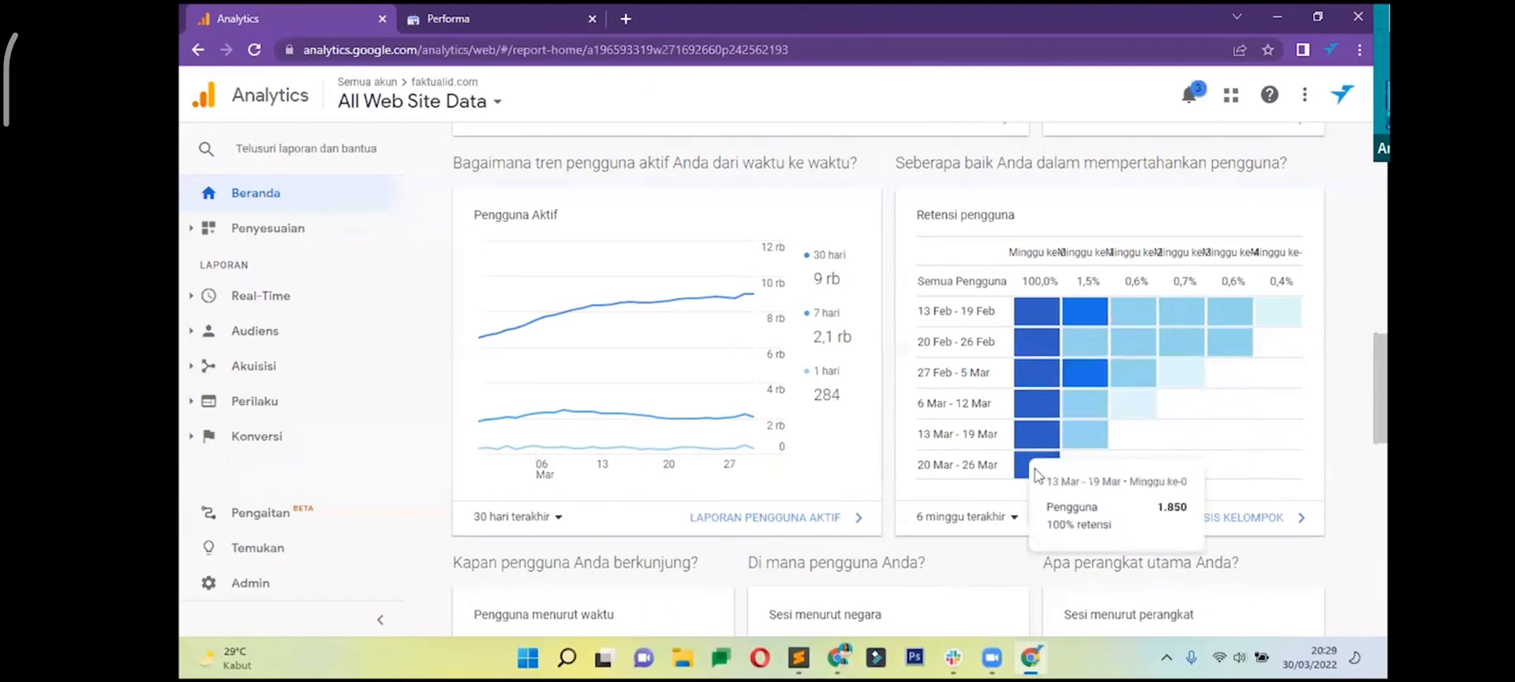
pyautogui.moveTo(1035, 473)
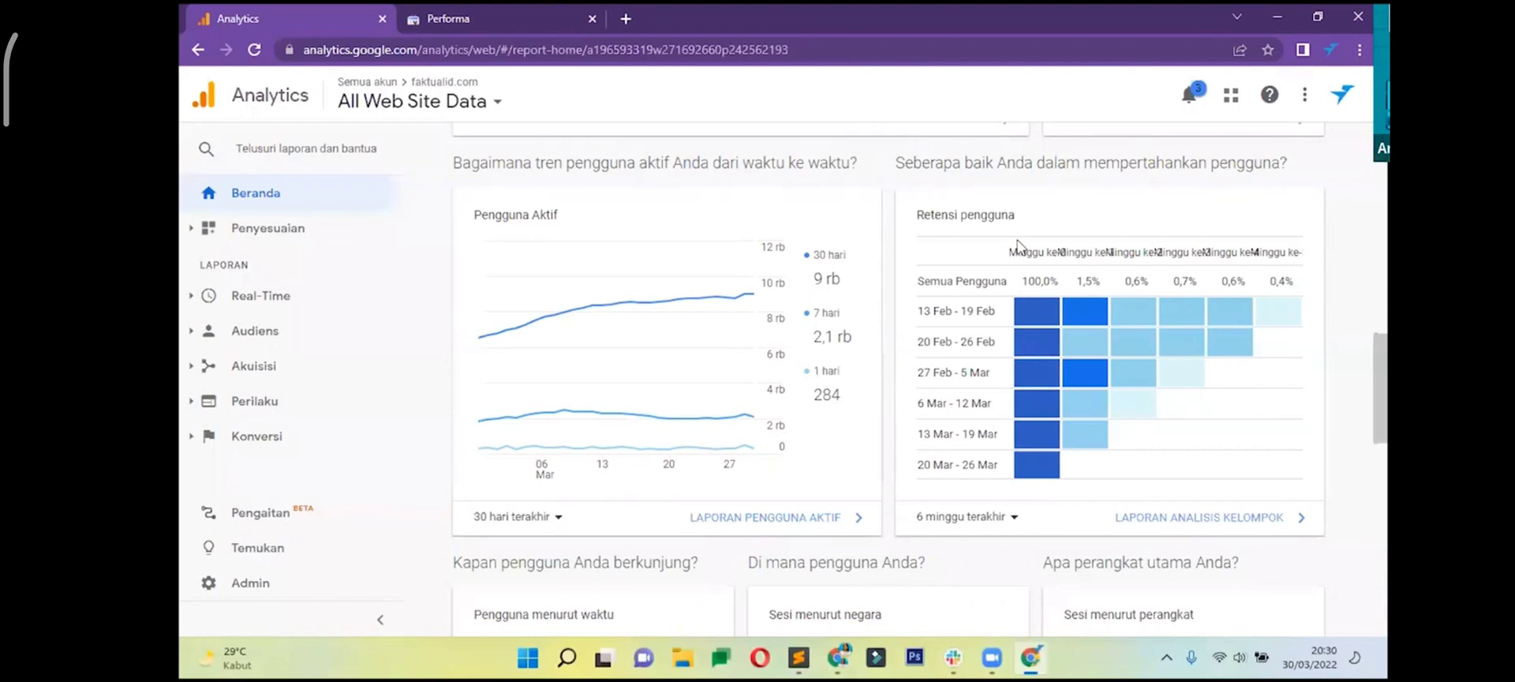
# - Examine the heat map of users by time of day and the map of sessions by country
pyautogui.scroll(-5, 1034, 237)
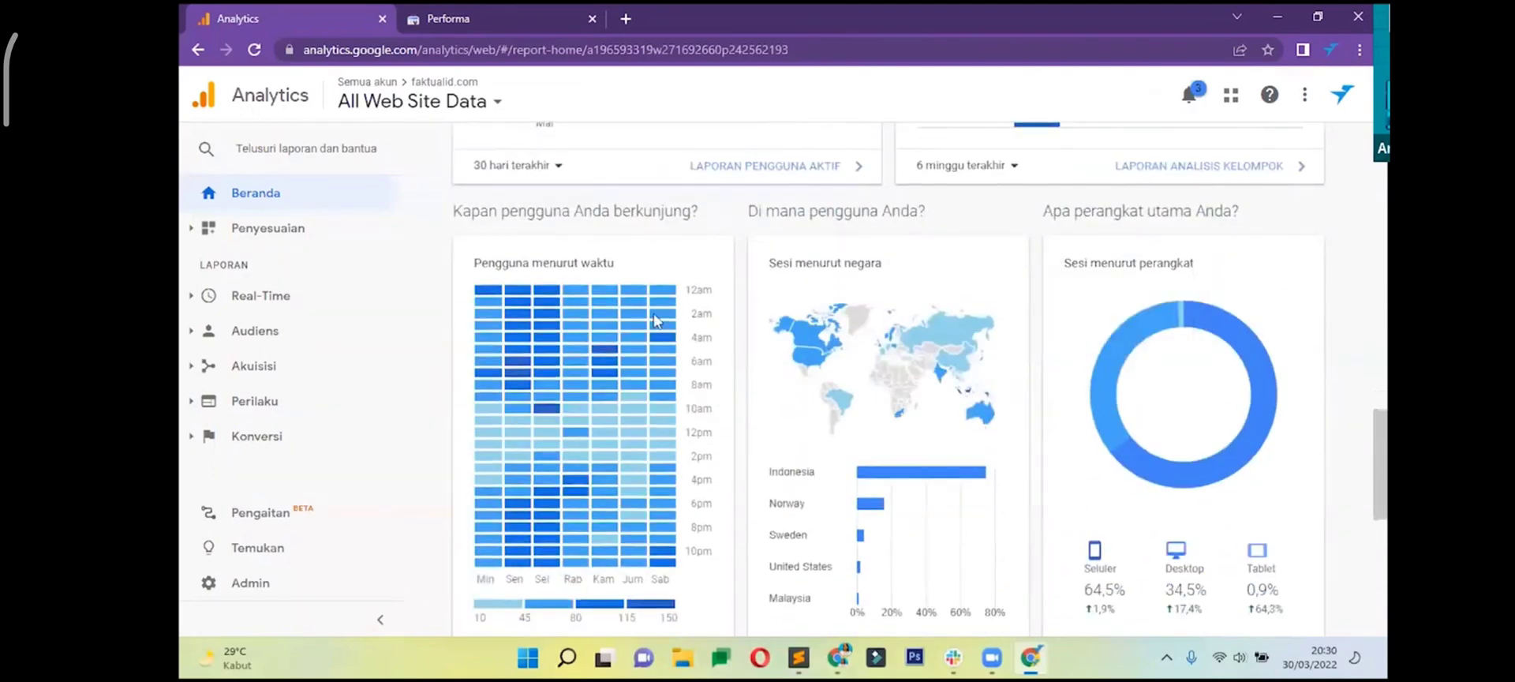
pyautogui.scroll(-3, 655, 316)
pyautogui.scroll(1, 655, 315)
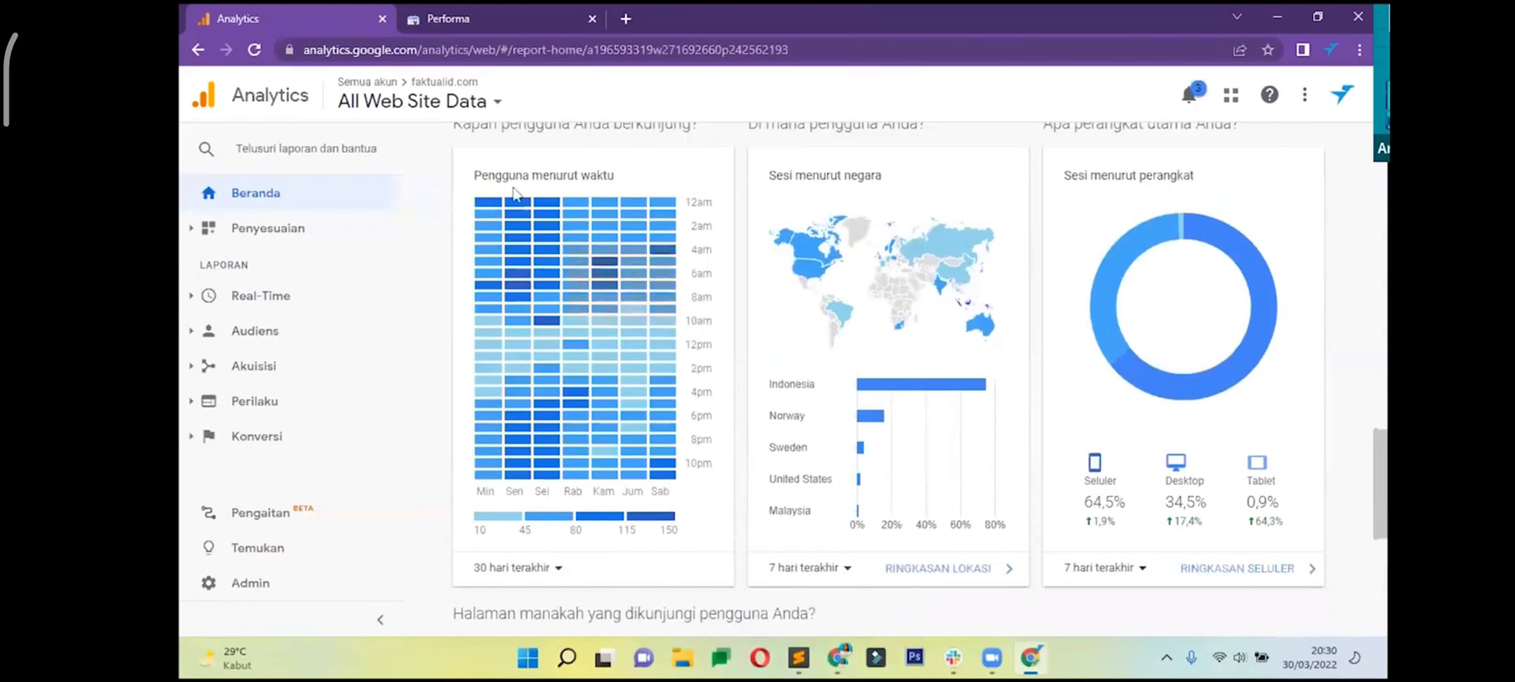
pyautogui.moveTo(524, 226)
pyautogui.moveTo(521, 253)
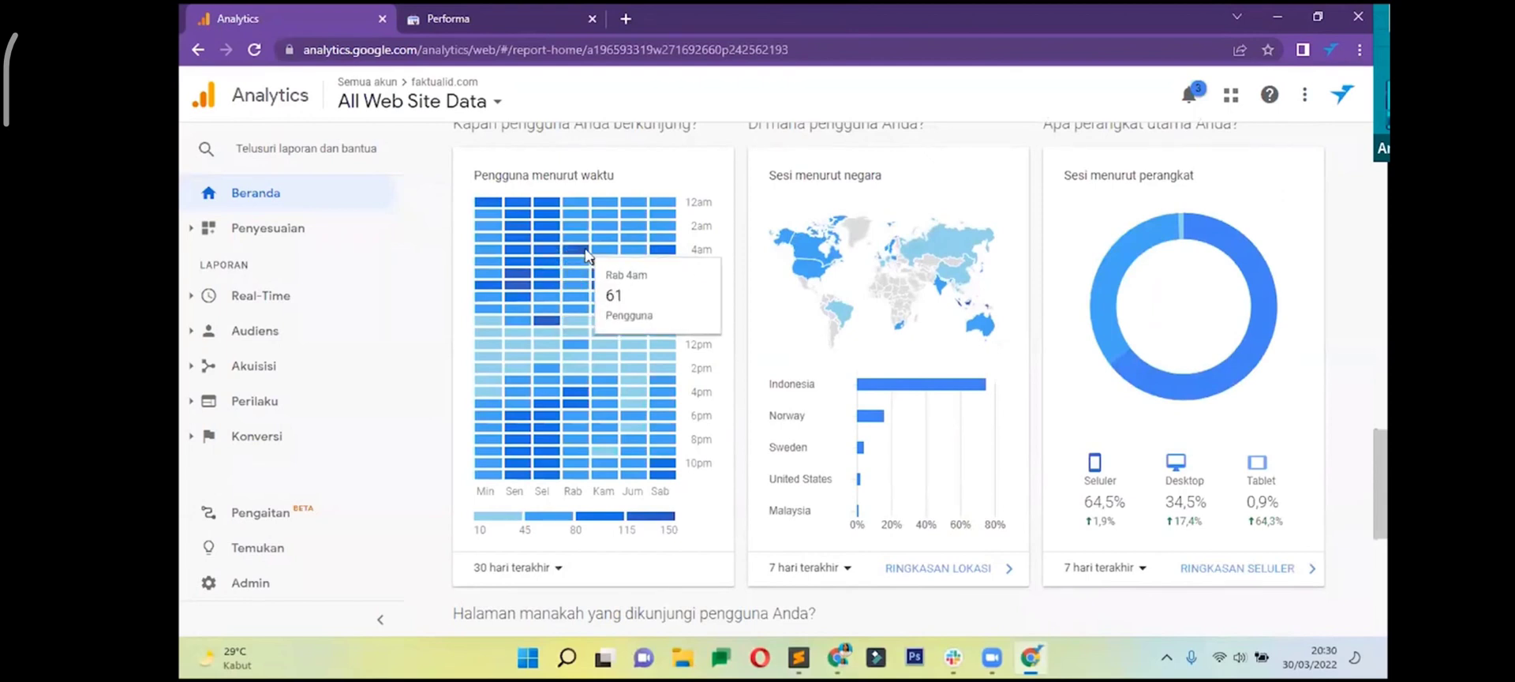
pyautogui.moveTo(518, 282)
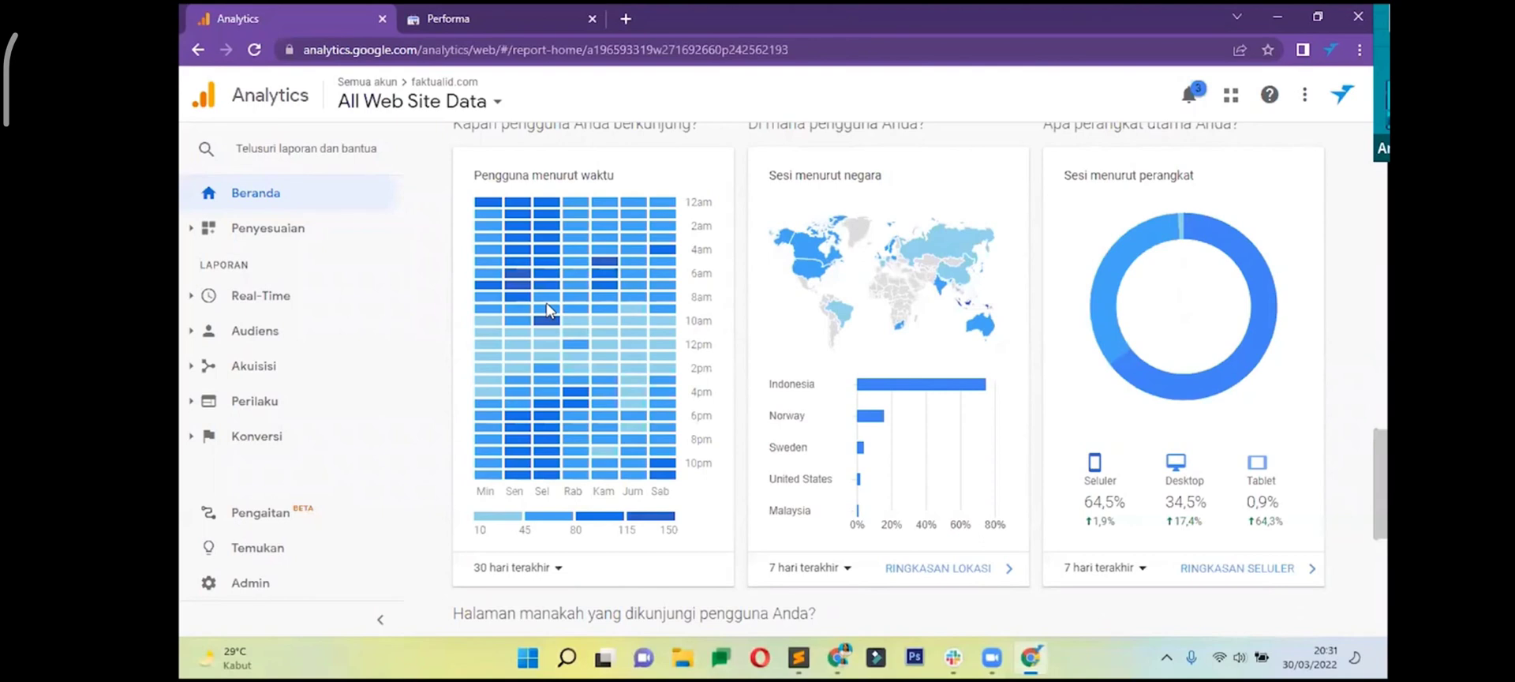
pyautogui.moveTo(948, 284)
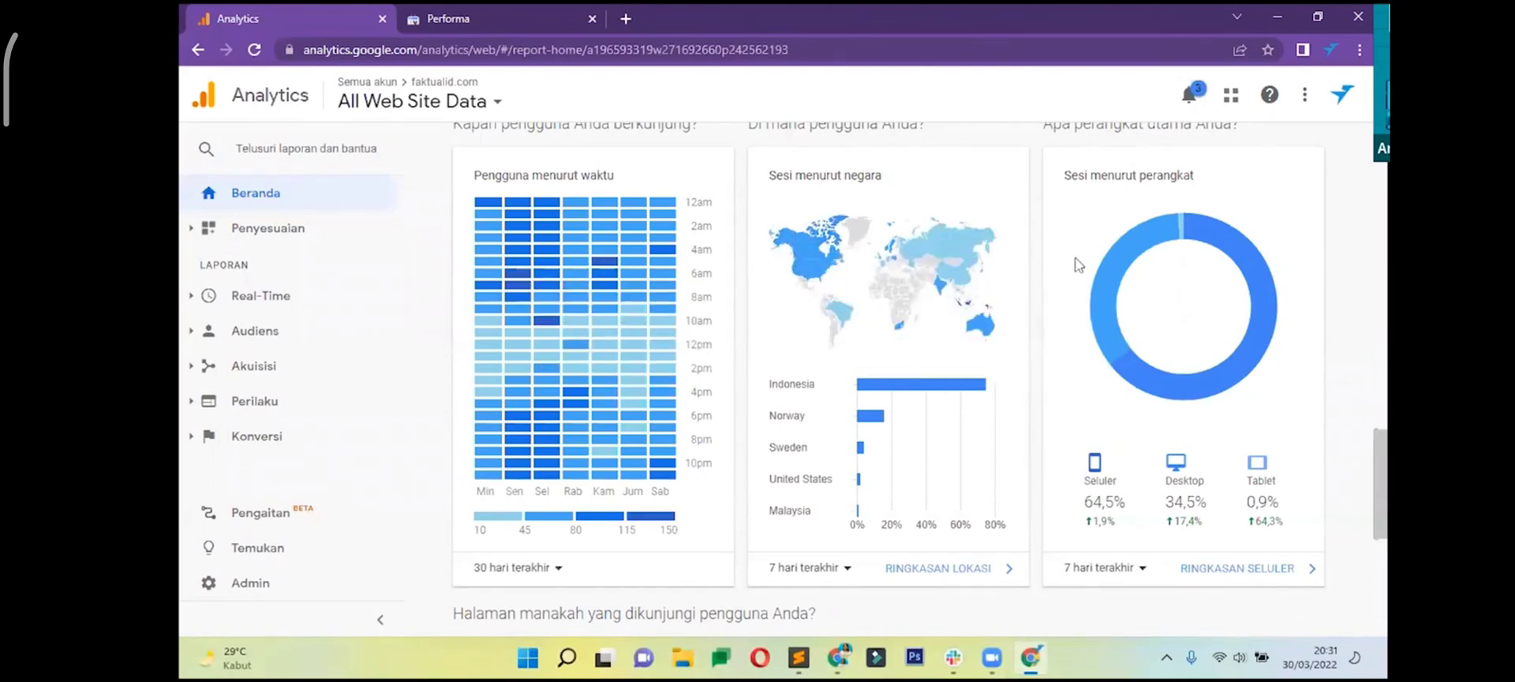
# - Examine the sessions by device chart and the table of most visited pages
pyautogui.scroll(-2, 1184, 340)
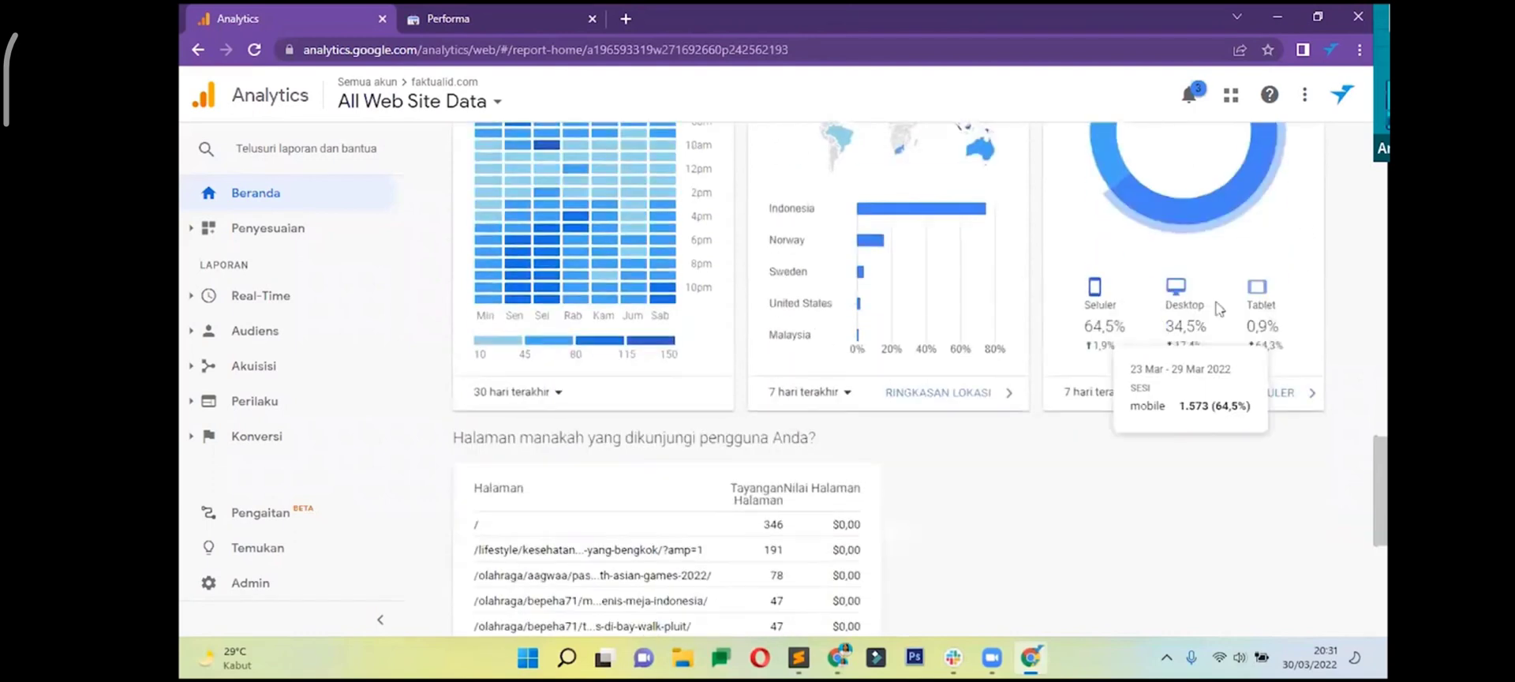
pyautogui.scroll(1, 1136, 225)
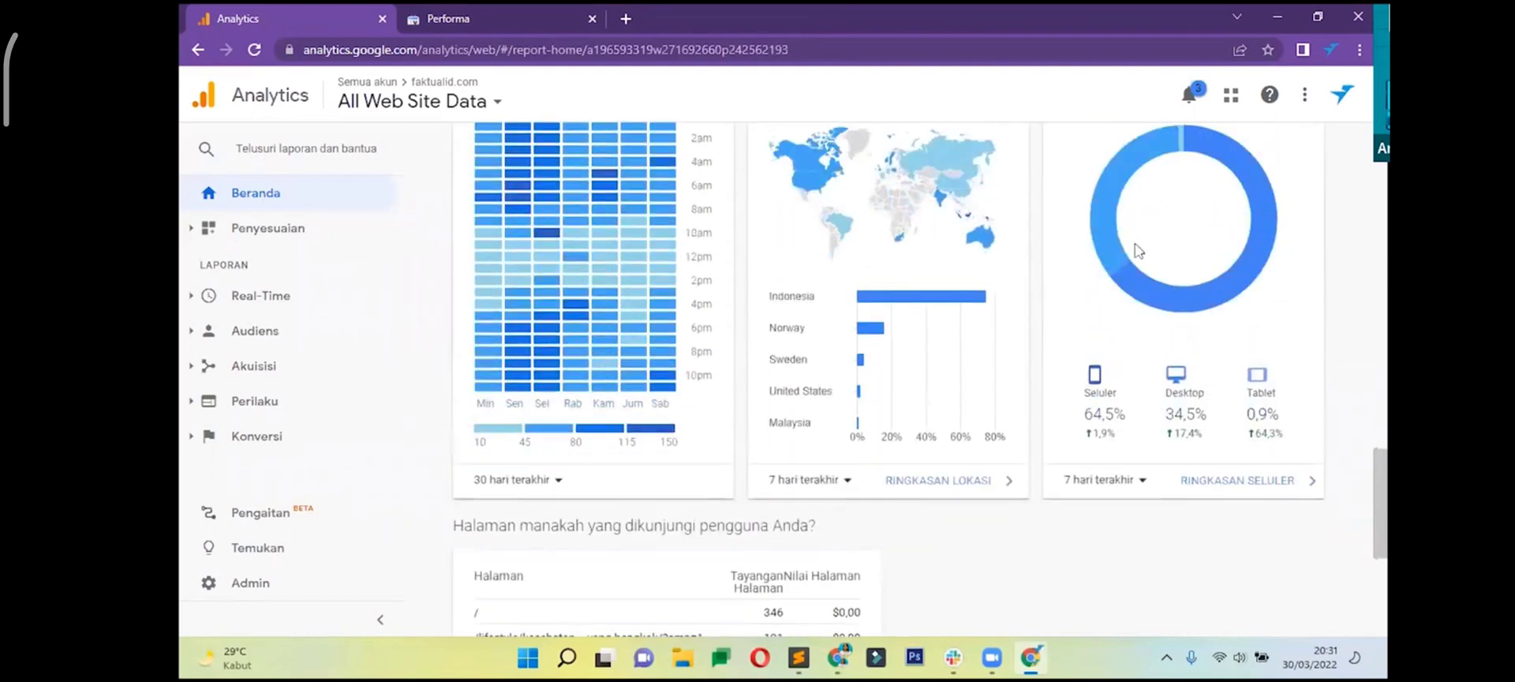
pyautogui.moveTo(1272, 221)
pyautogui.scroll(-1, 1333, 305)
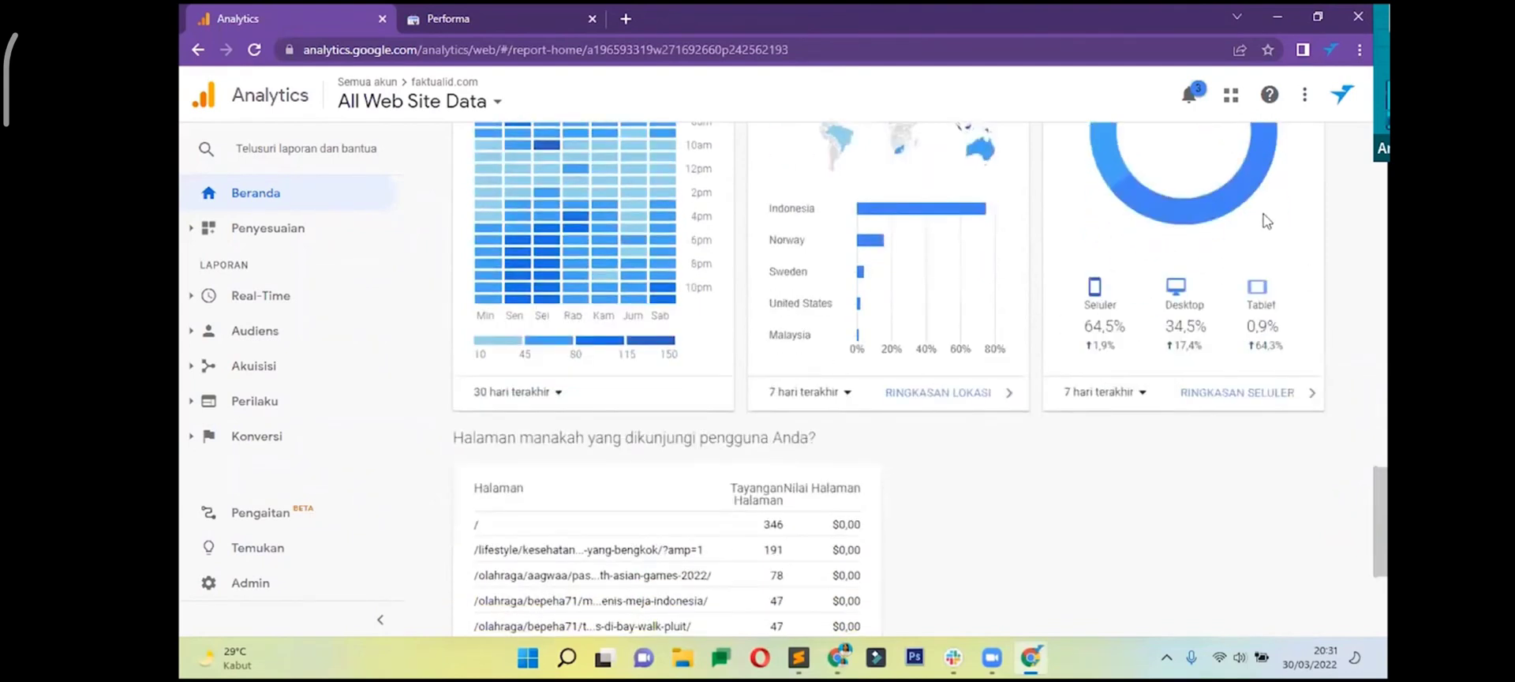
pyautogui.scroll(-3, 1257, 274)
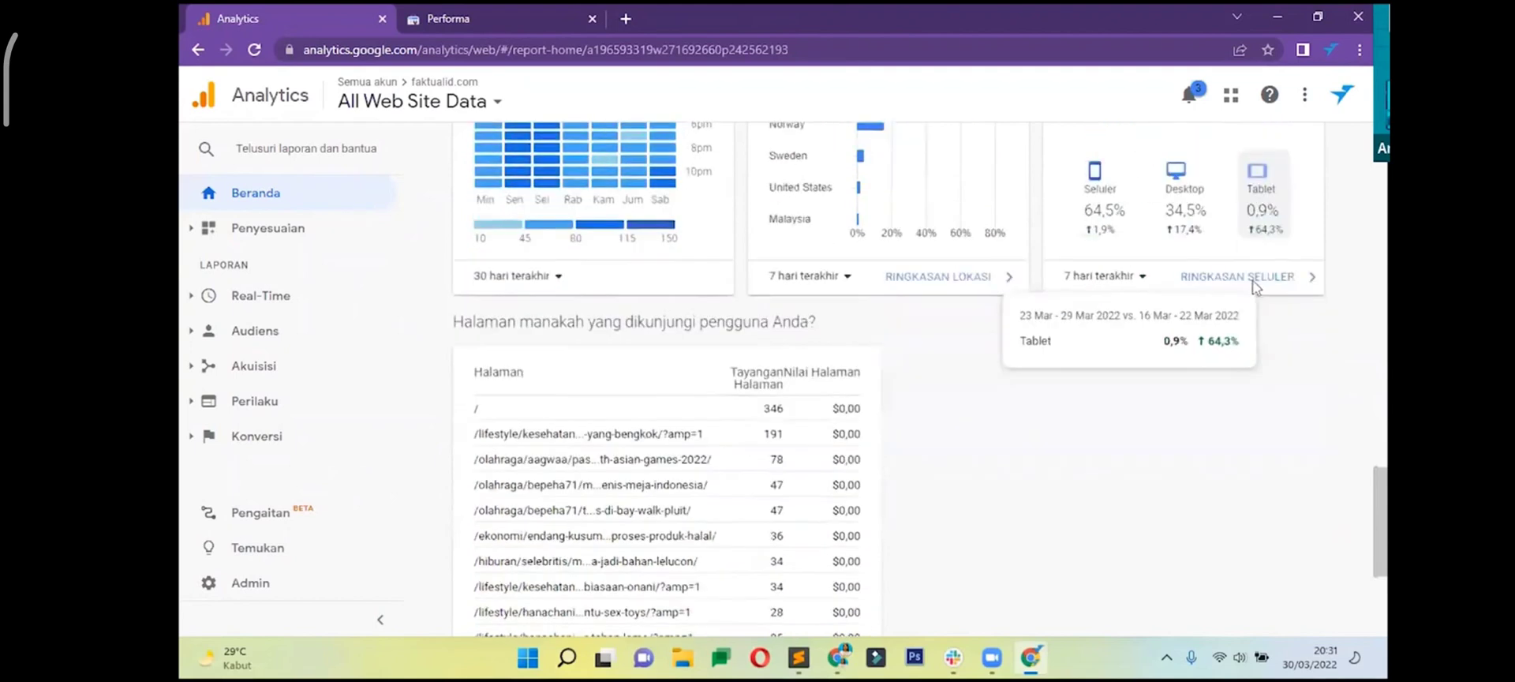
# - Go to the Dasbor page under Penyesuaian and open the Ringkasan Akuisisi report template in Data Studio
pyautogui.click(301, 246)
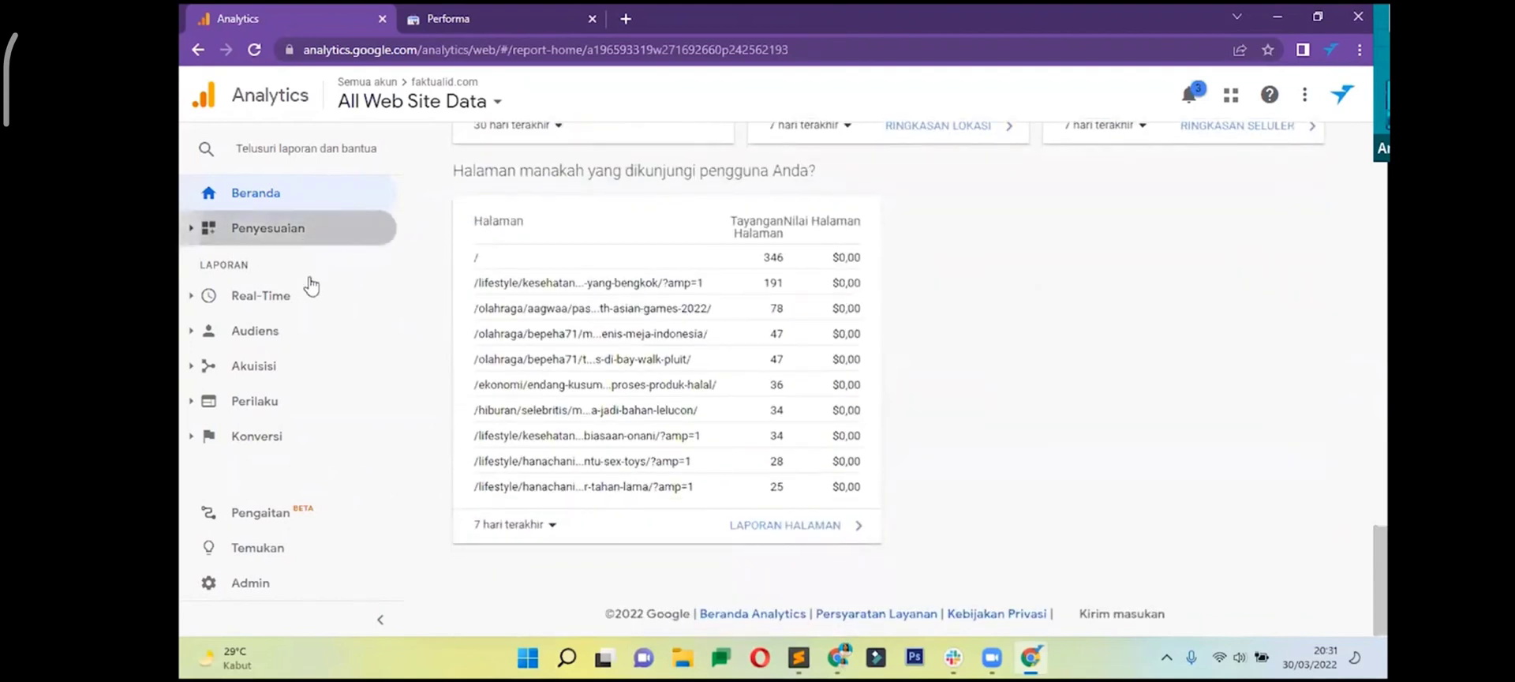
pyautogui.click(299, 261)
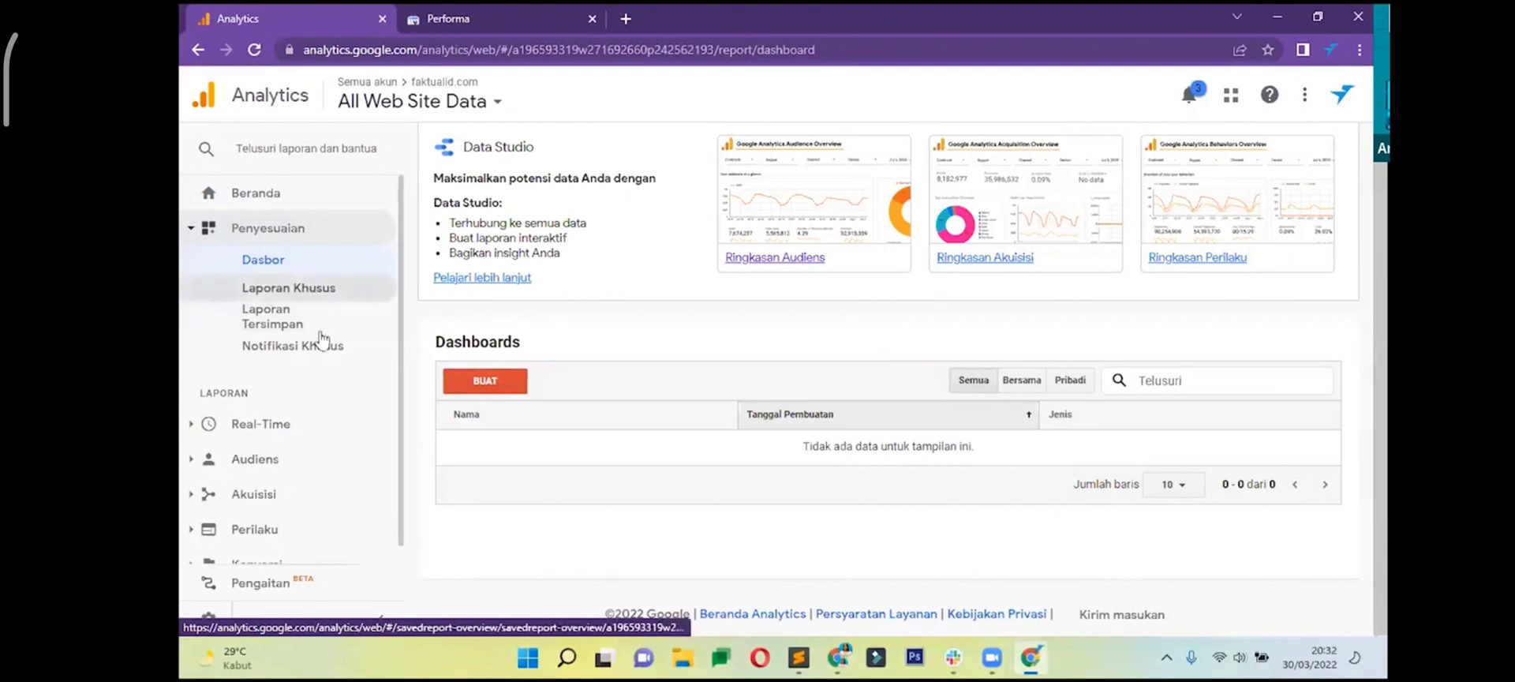
pyautogui.click(957, 206)
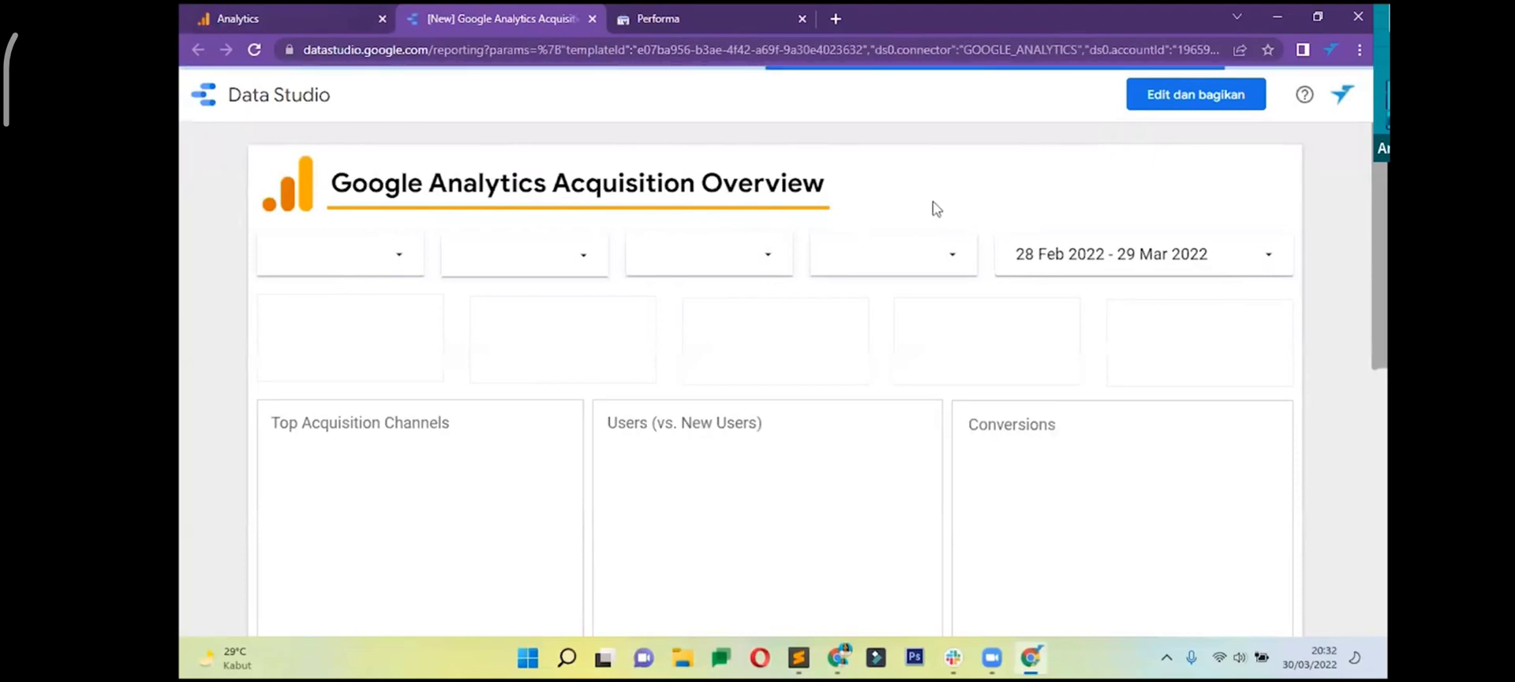
# - Review the Google Analytics Acquisition Overview report, including its channel charts, conversions and source/medium table
pyautogui.scroll(-3, 927, 261)
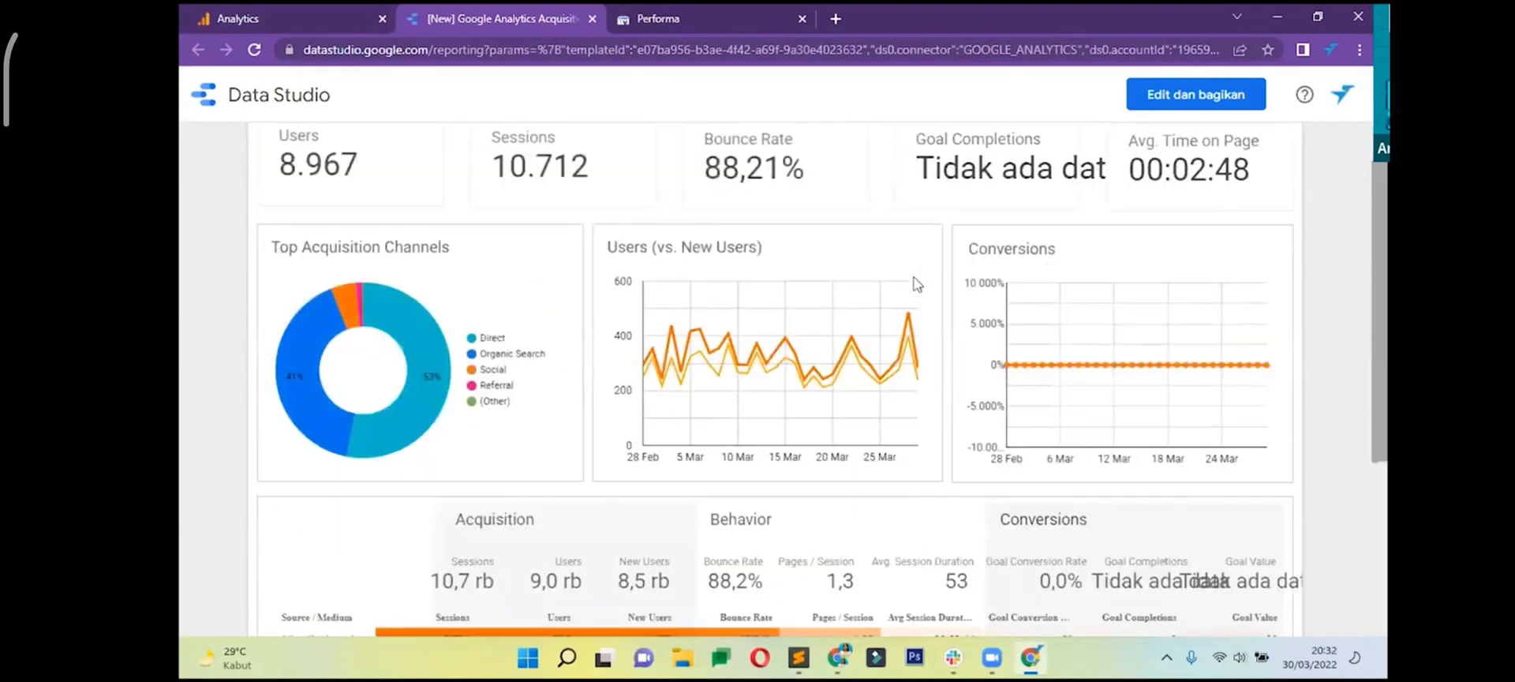
pyautogui.scroll(-1, 726, 232)
pyautogui.scroll(-2, 726, 233)
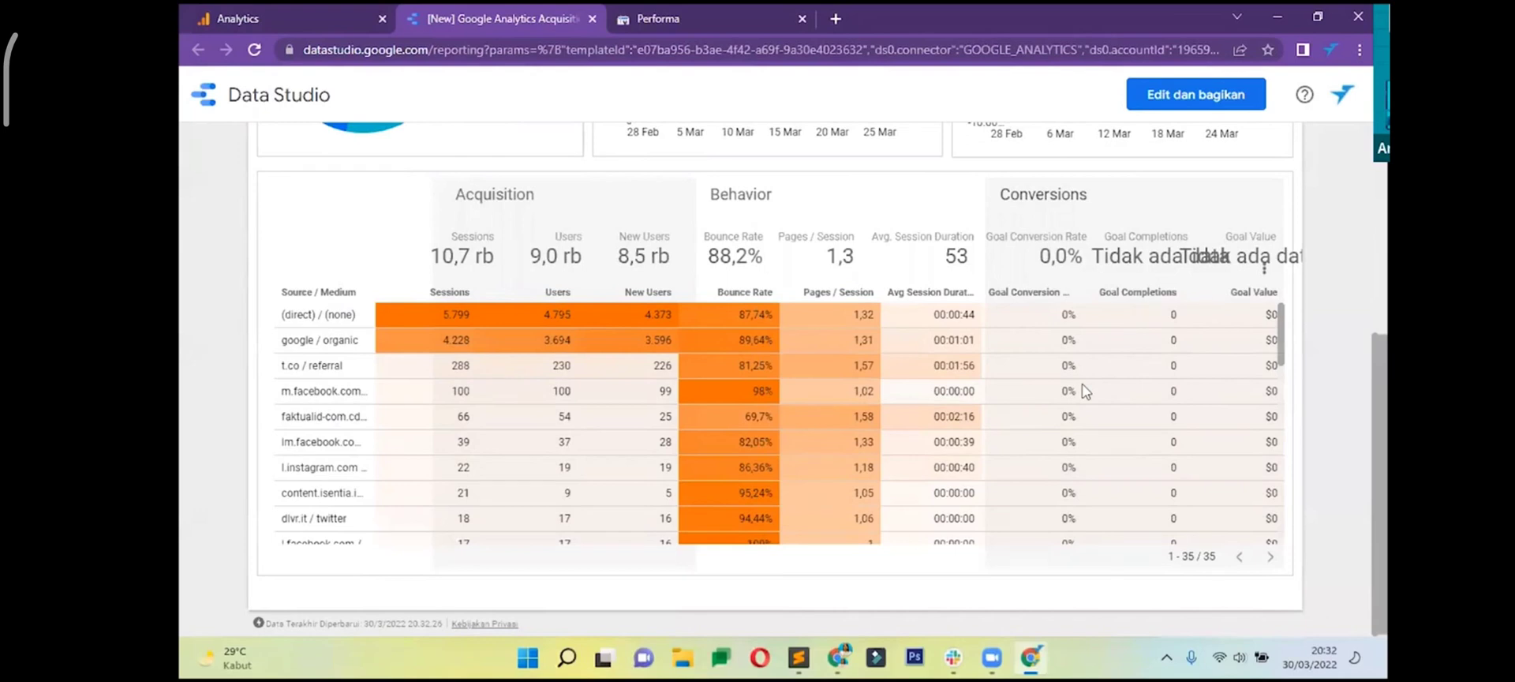
pyautogui.scroll(6, 1083, 391)
pyautogui.scroll(-5, 1083, 389)
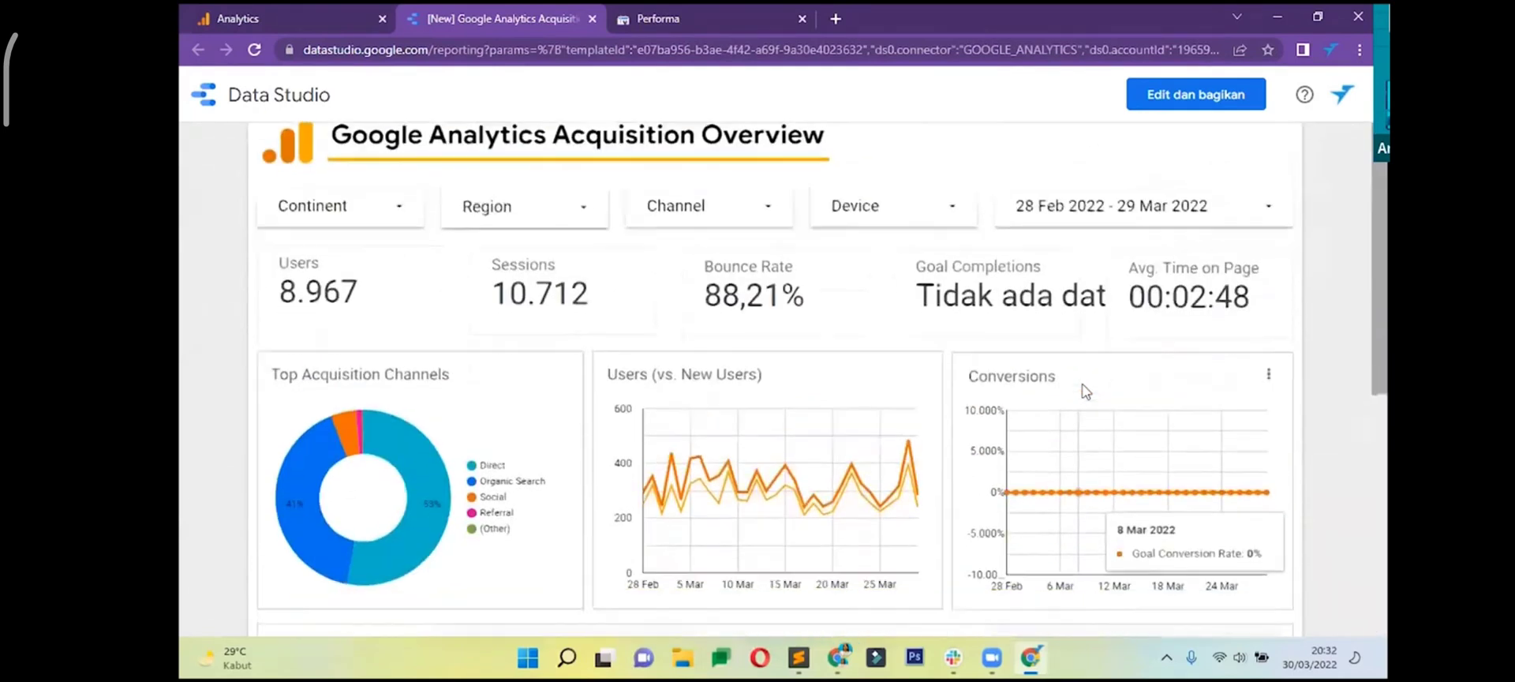
pyautogui.scroll(-2, 1086, 391)
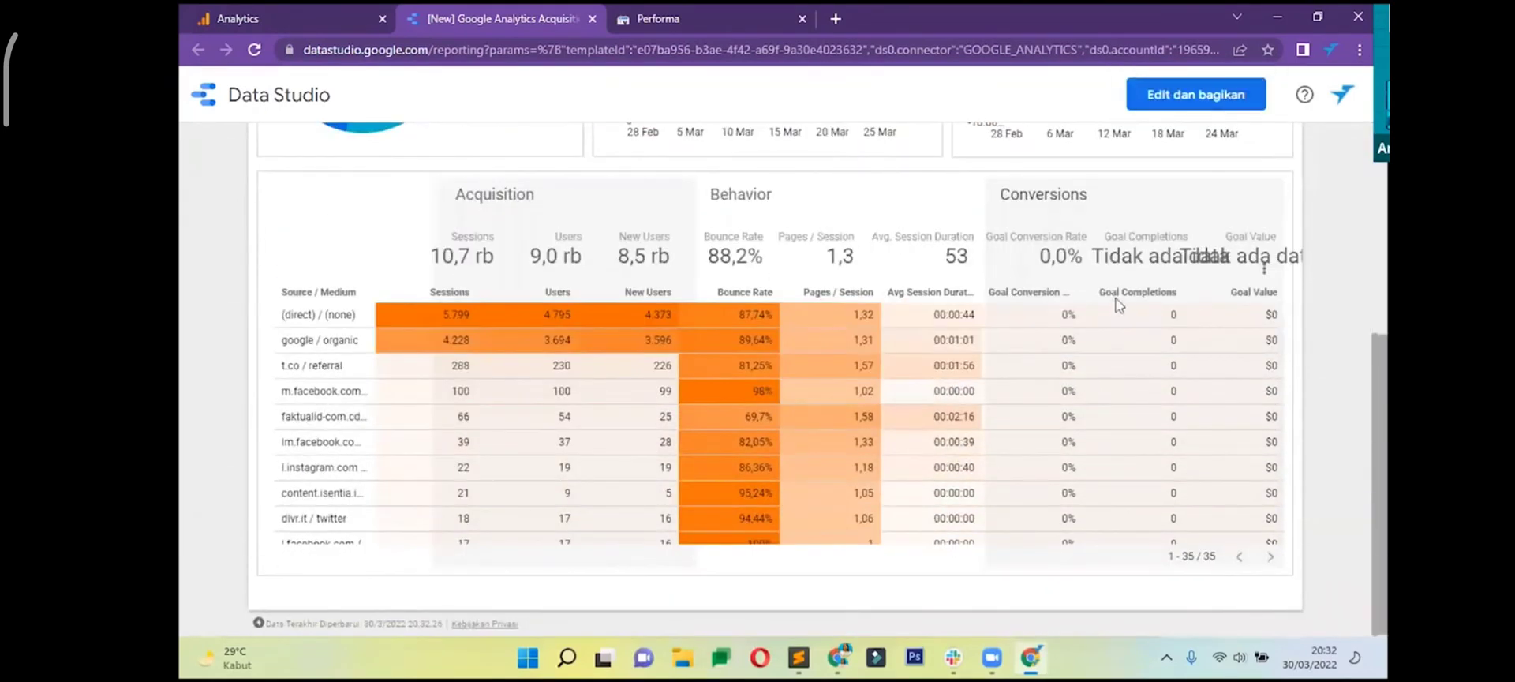
pyautogui.scroll(7, 1105, 308)
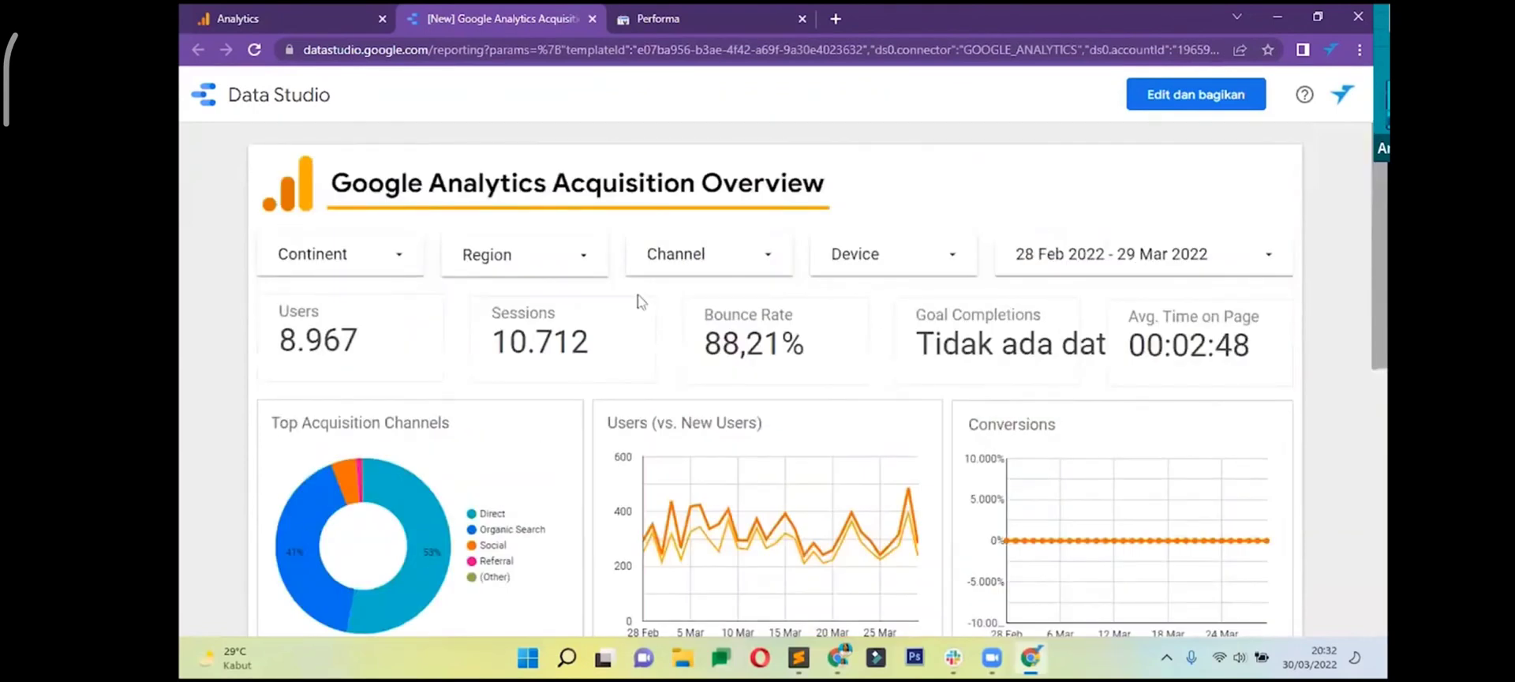
# - Browse the list of regions in the Acquisition Overview report's Region filter
pyautogui.click(577, 268)
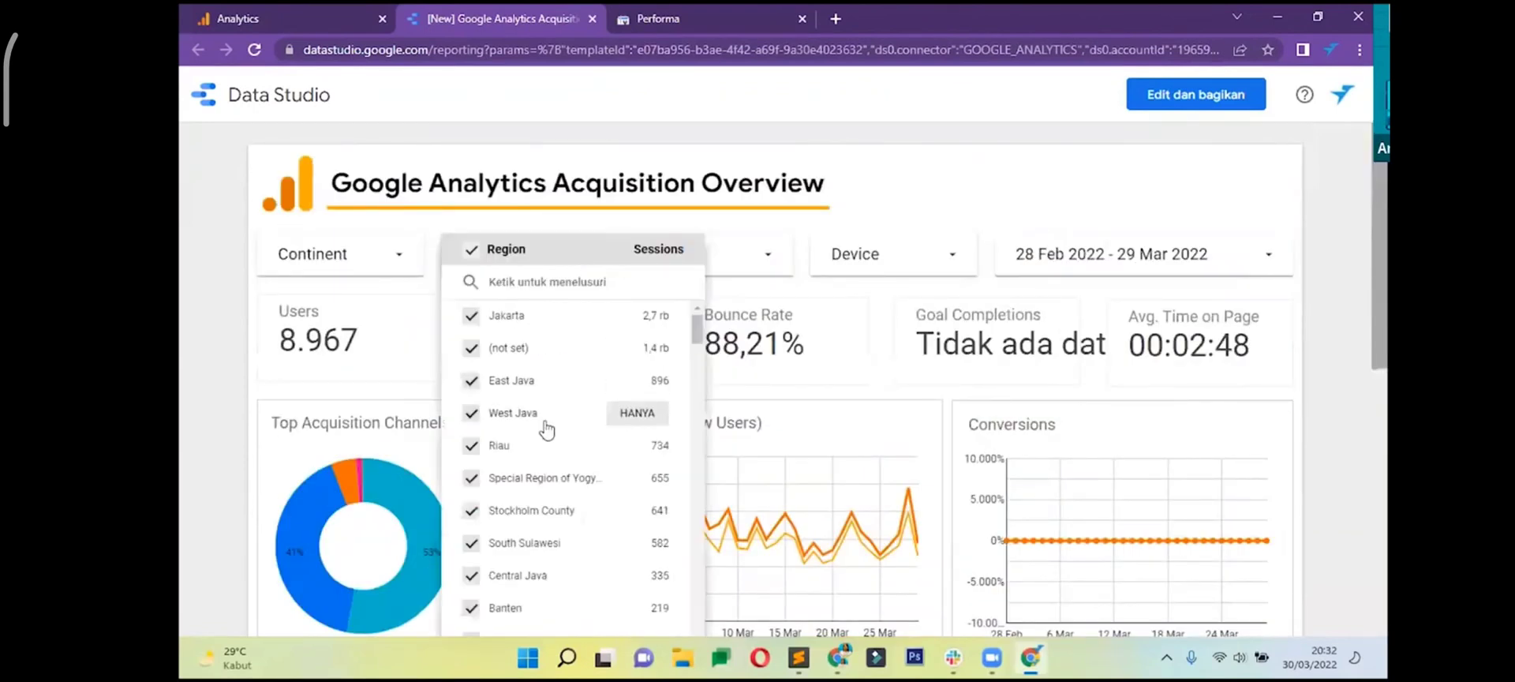
pyautogui.scroll(-5, 545, 429)
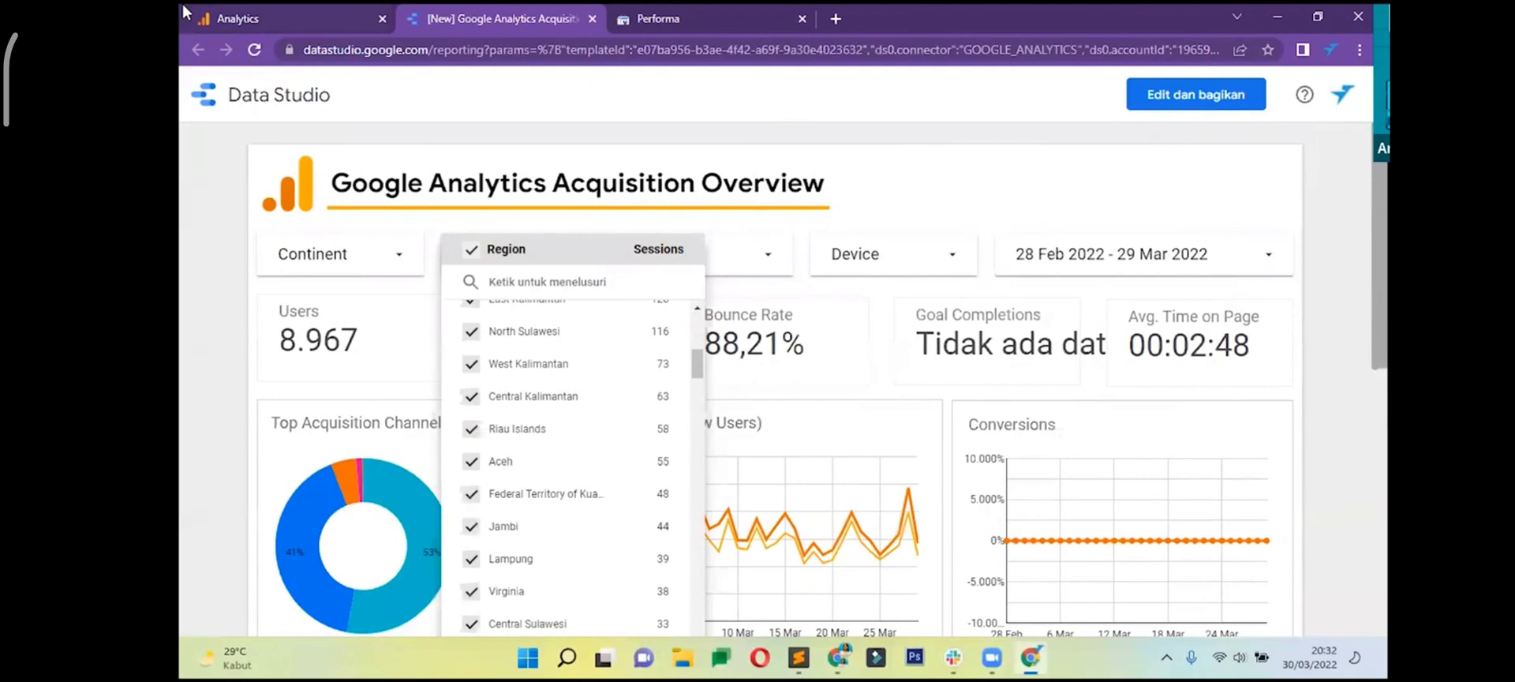
# - Switch to Google Analytics and open the Ringkasan report under Real-Time
pyautogui.click(287, 19)
pyautogui.click(298, 426)
pyautogui.click(298, 330)
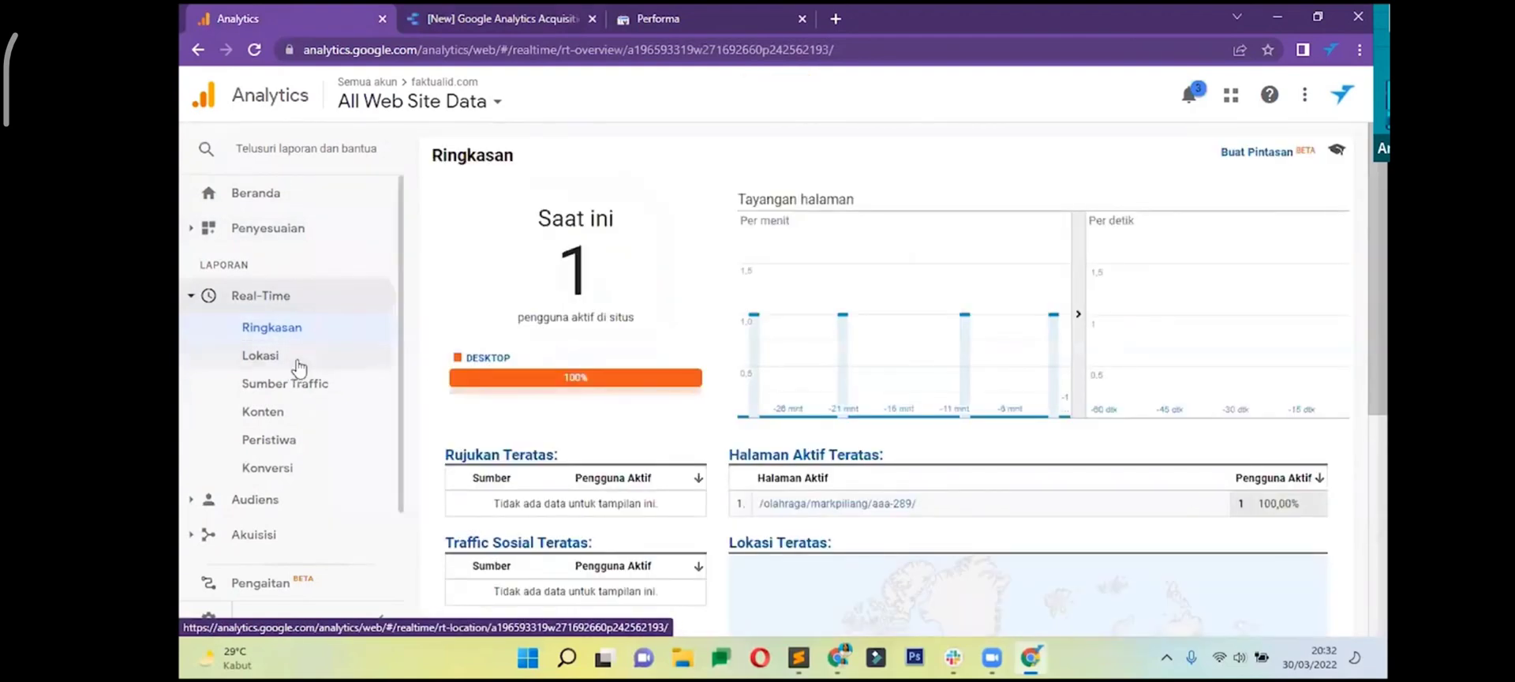
# - Examine the real-time overview's active users, page views, top referrals, social traffic, keywords, active pages and location map
pyautogui.scroll(-1, 584, 346)
pyautogui.scroll(-1, 584, 346)
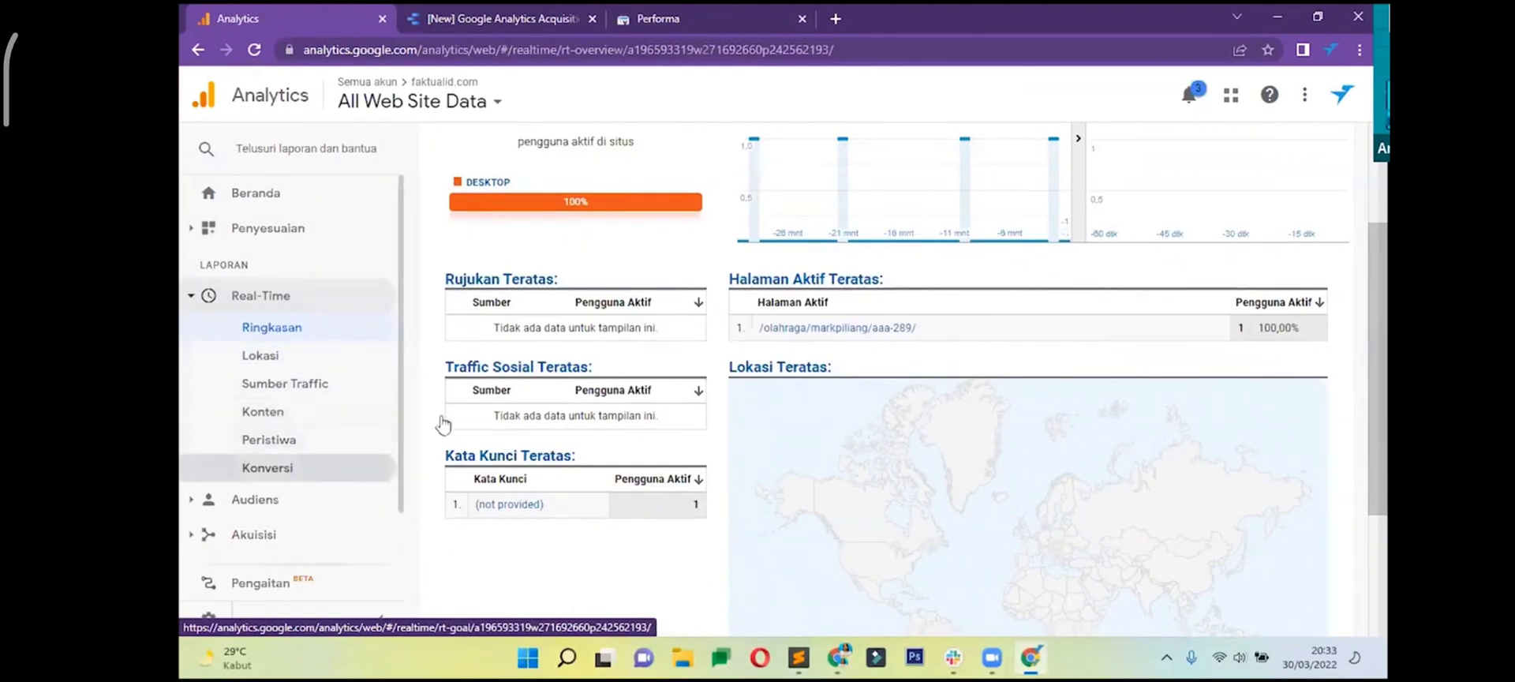
pyautogui.scroll(-2, 705, 359)
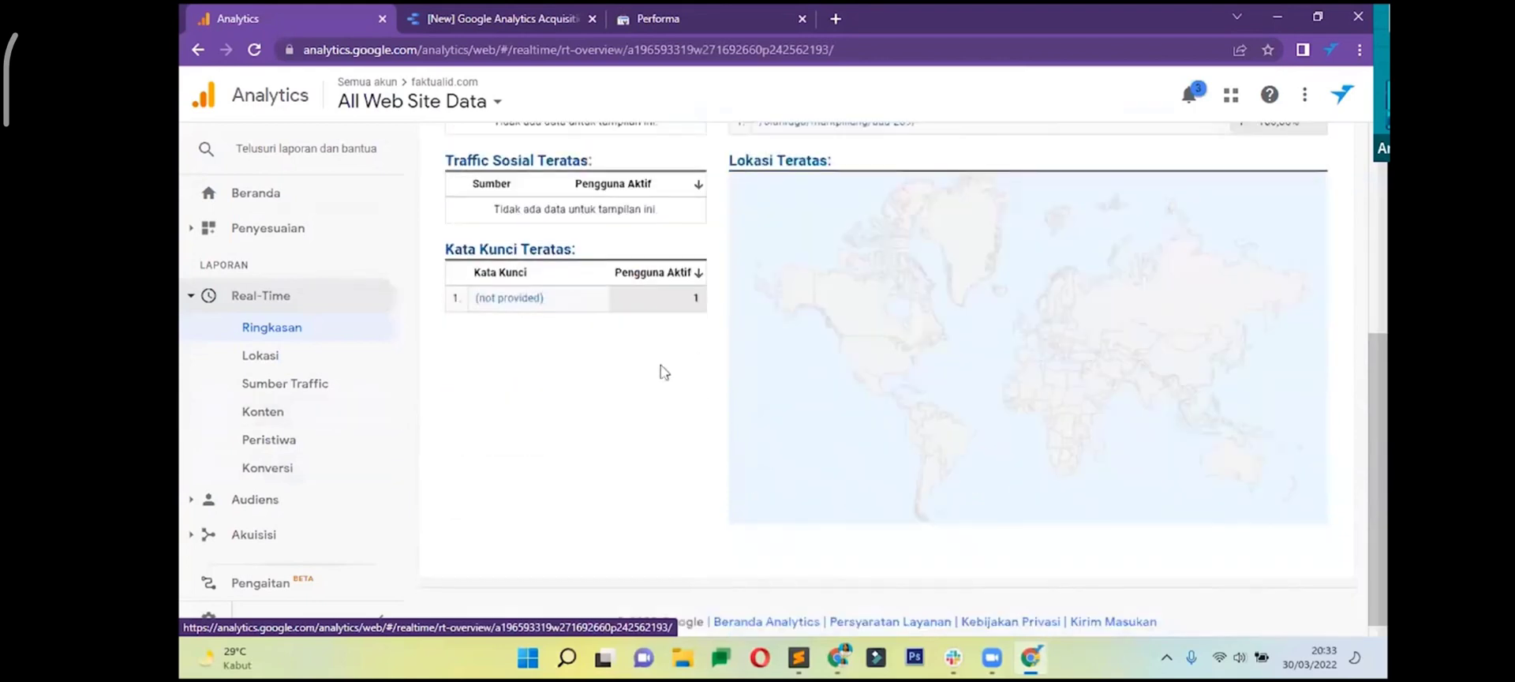
pyautogui.scroll(4, 700, 357)
pyautogui.scroll(-1, 274, 349)
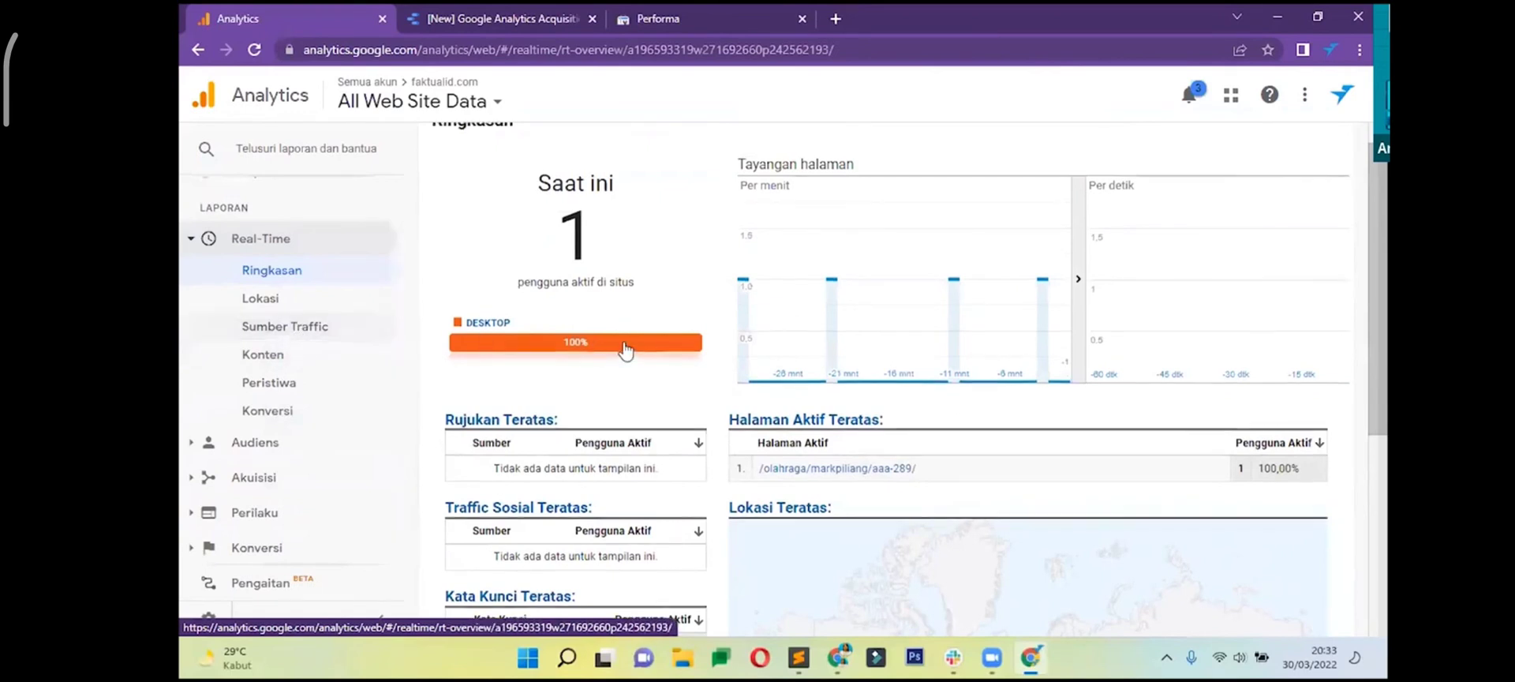
pyautogui.scroll(1, 623, 351)
pyautogui.scroll(-5, 624, 348)
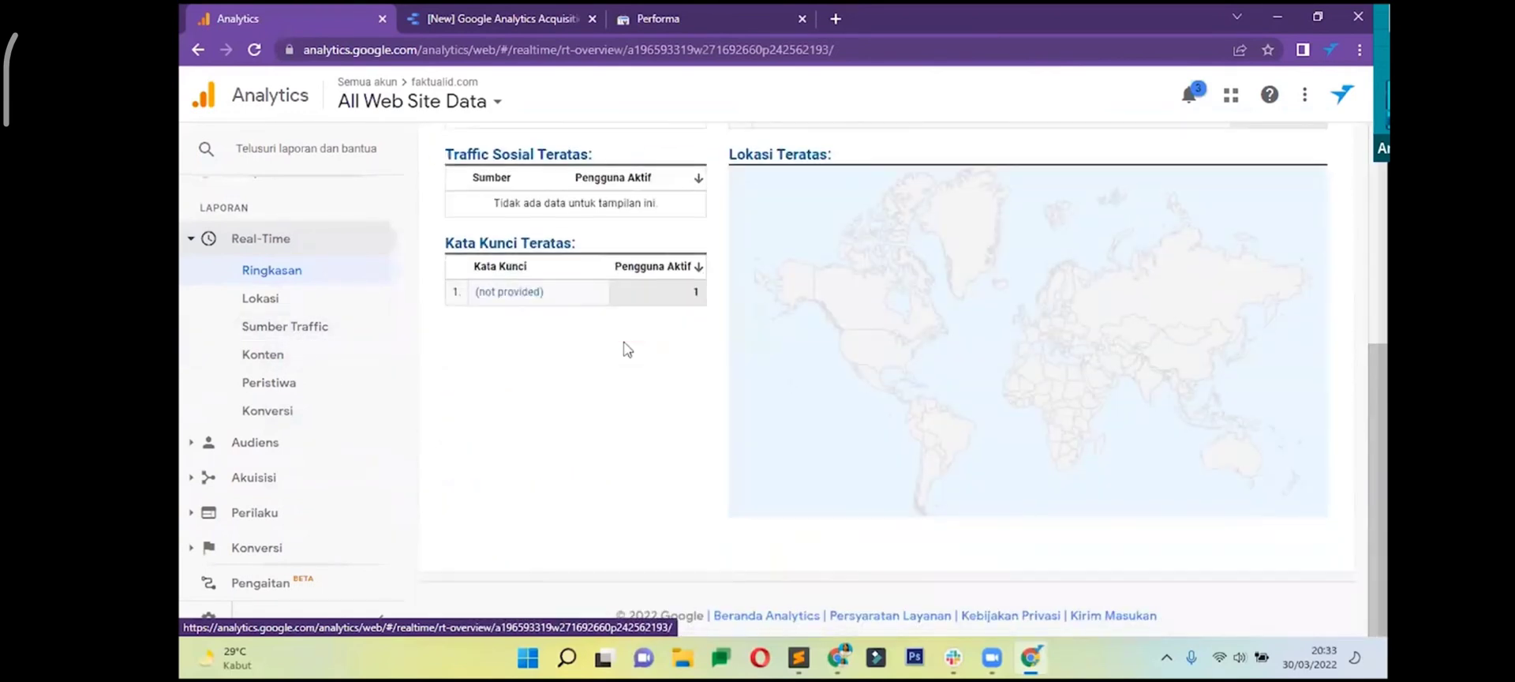
pyautogui.scroll(2, 623, 347)
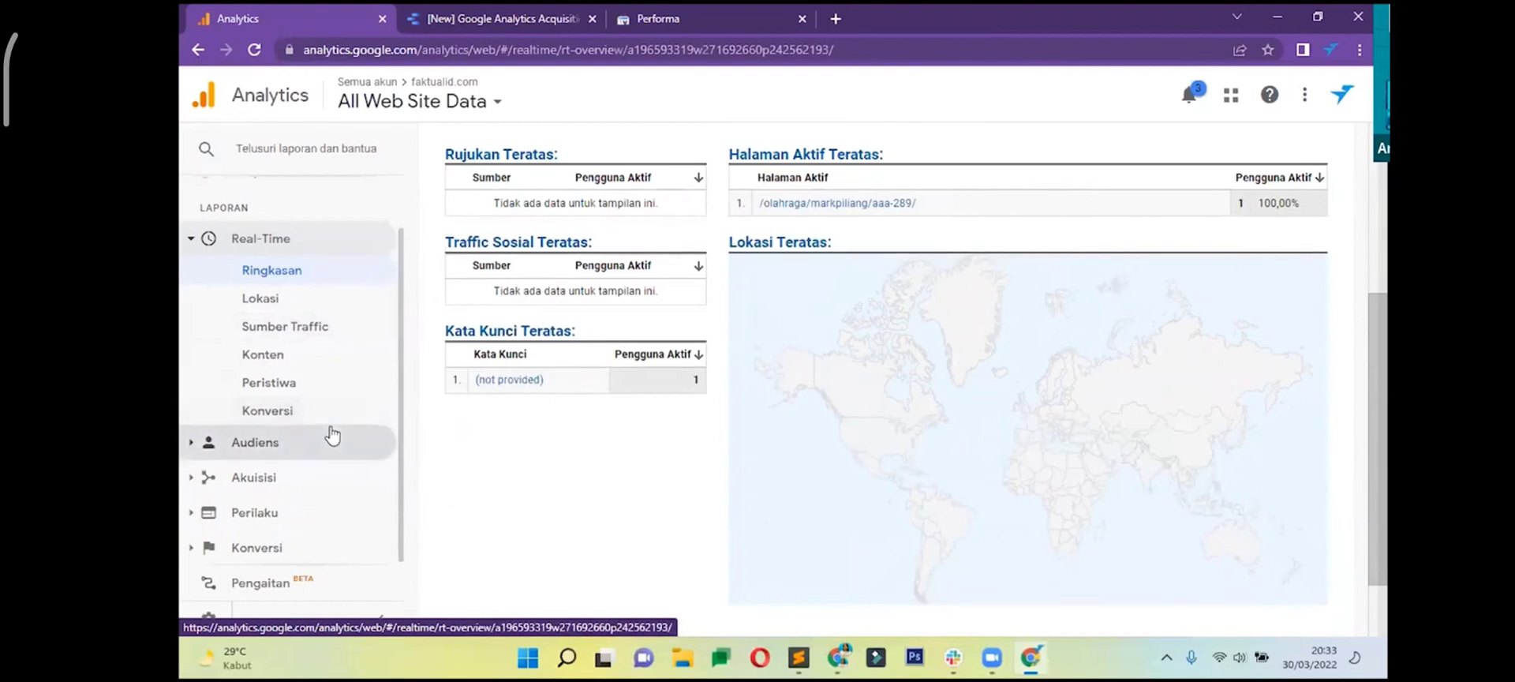
pyautogui.scroll(4, 547, 336)
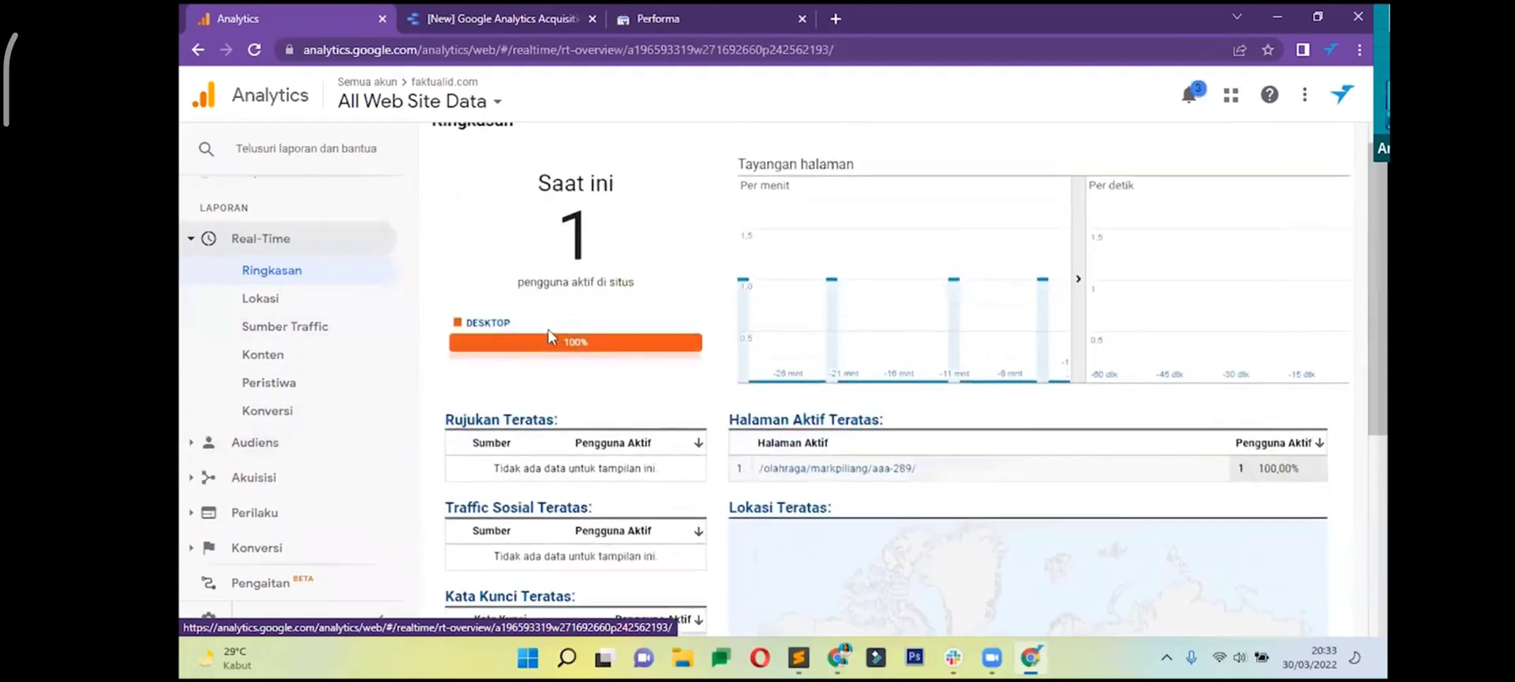
pyautogui.scroll(-3, 544, 341)
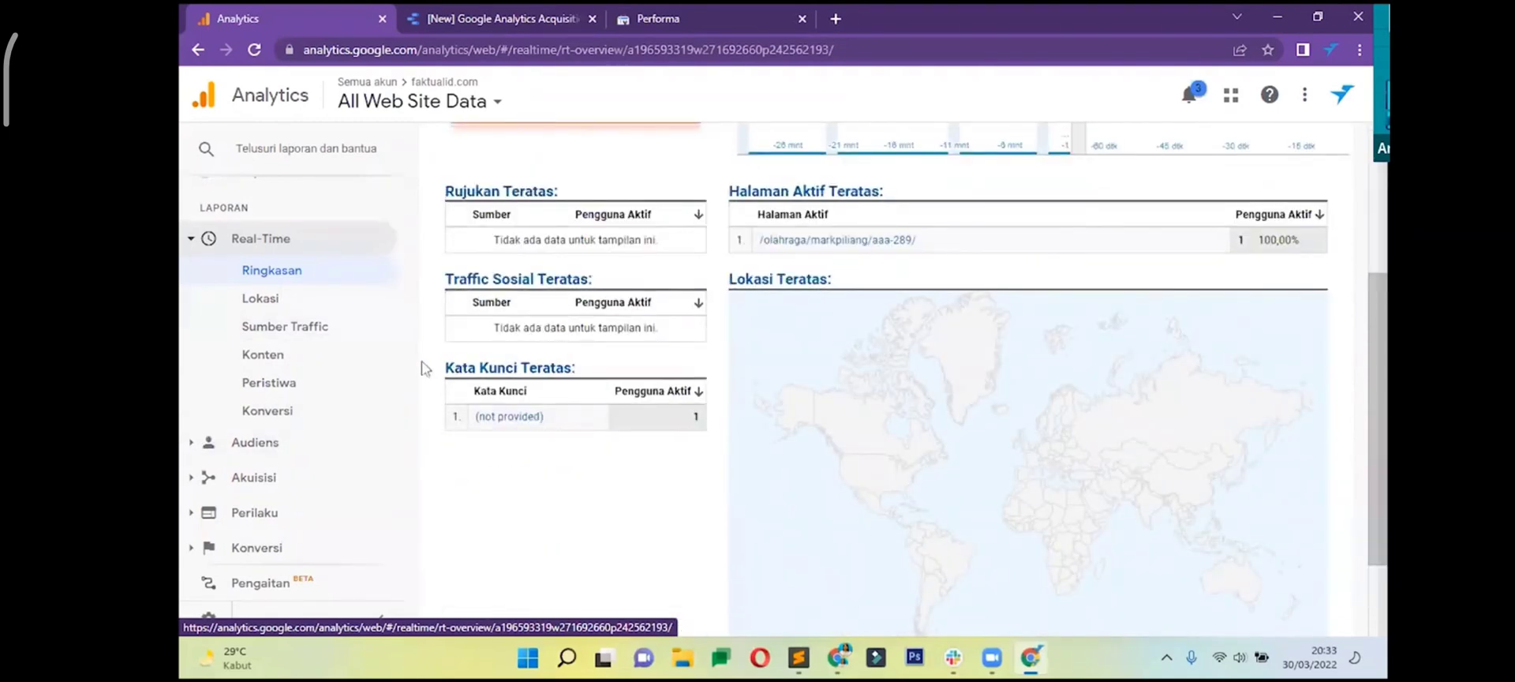
pyautogui.scroll(3, 556, 403)
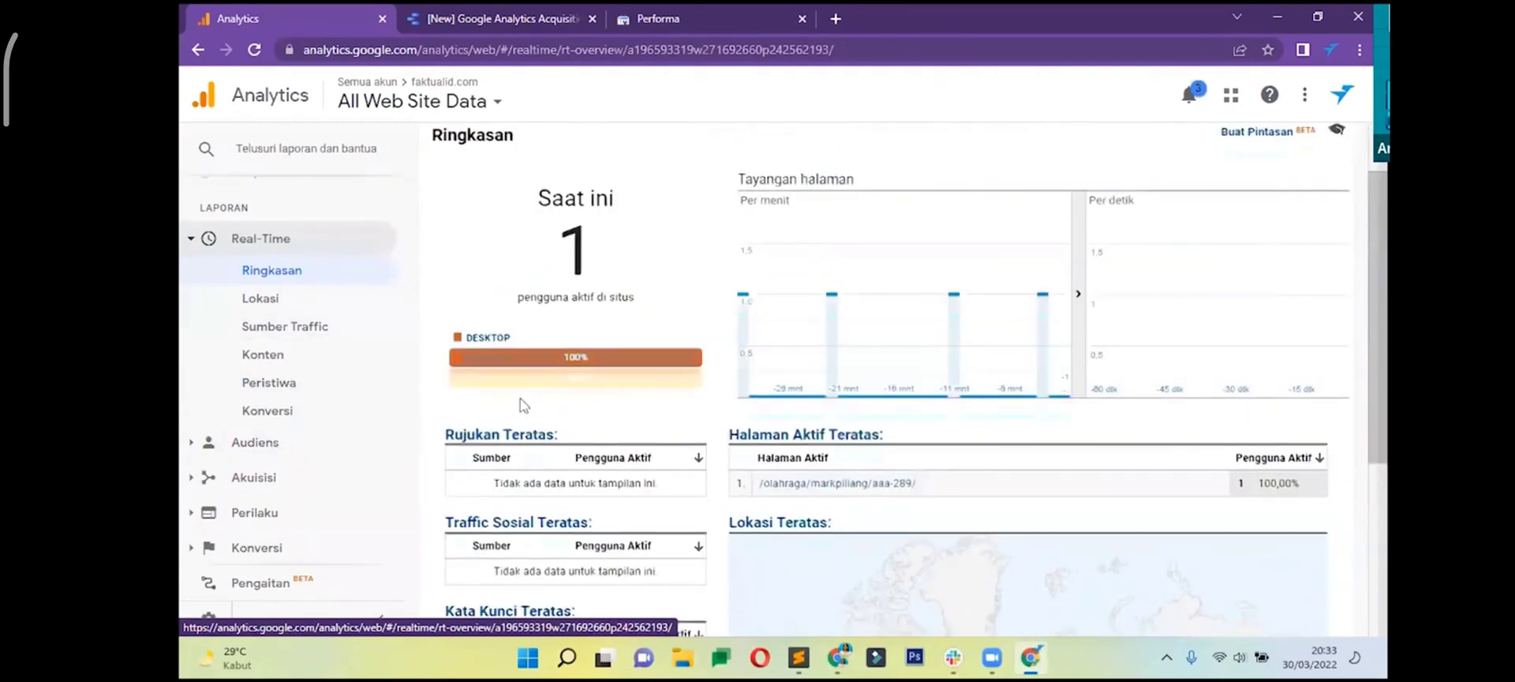
pyautogui.scroll(1, 325, 348)
pyautogui.scroll(-5, 284, 372)
# - Open the Ringkasan report under Audiens and look over its user chart, key metrics and visitor type breakdown
pyautogui.click(275, 442)
pyautogui.click(297, 314)
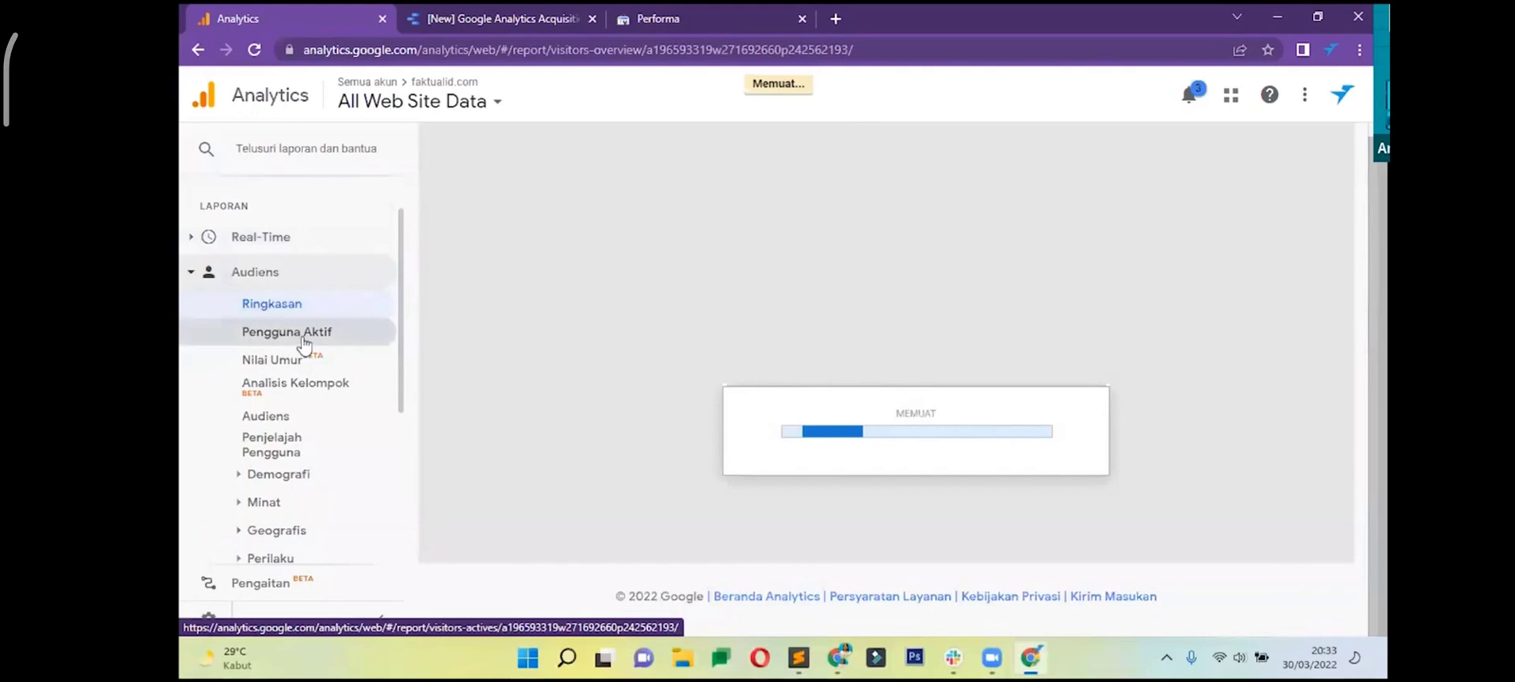
pyautogui.scroll(-3, 303, 343)
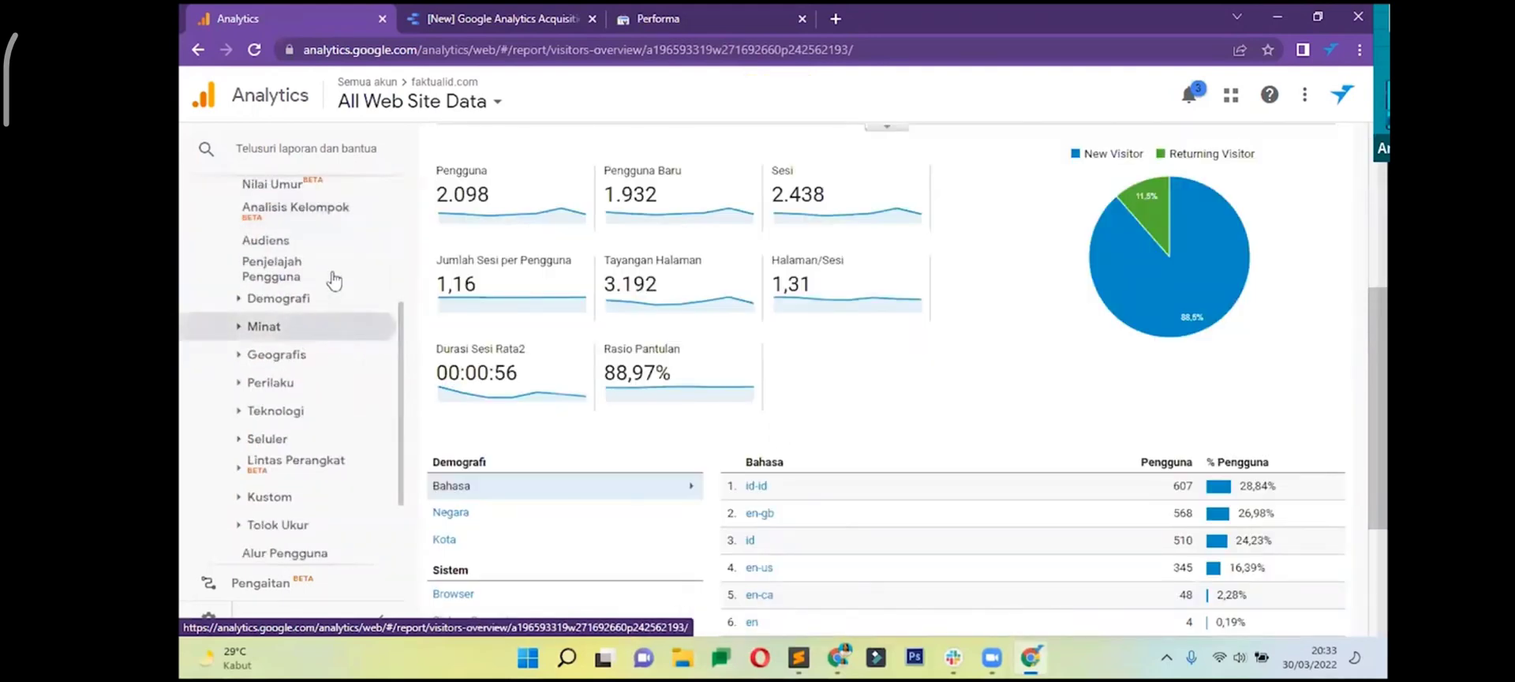
pyautogui.scroll(2, 331, 278)
pyautogui.scroll(3, 964, 226)
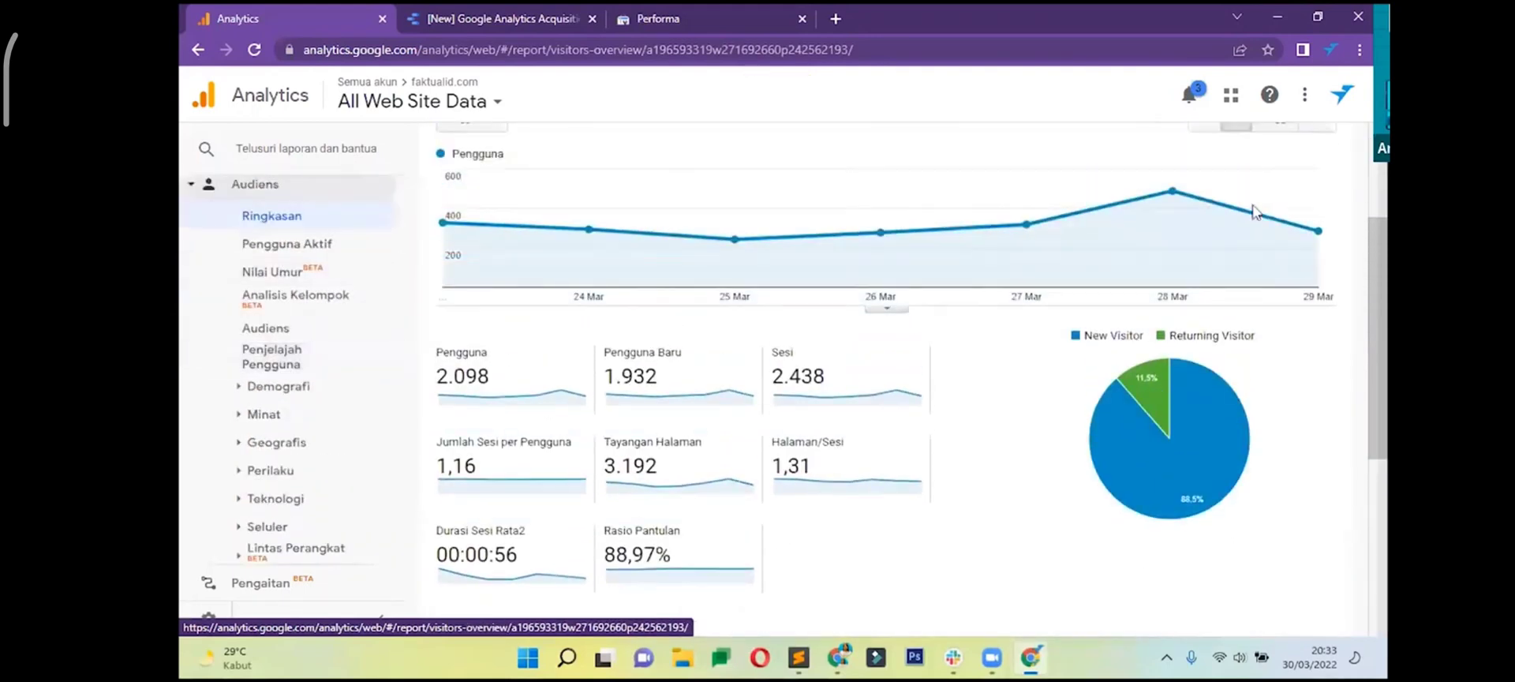
pyautogui.scroll(3, 1254, 211)
# - Check the audience overview's date range options, leaving the range as it is, and examine the metrics and language table
pyautogui.click(1231, 188)
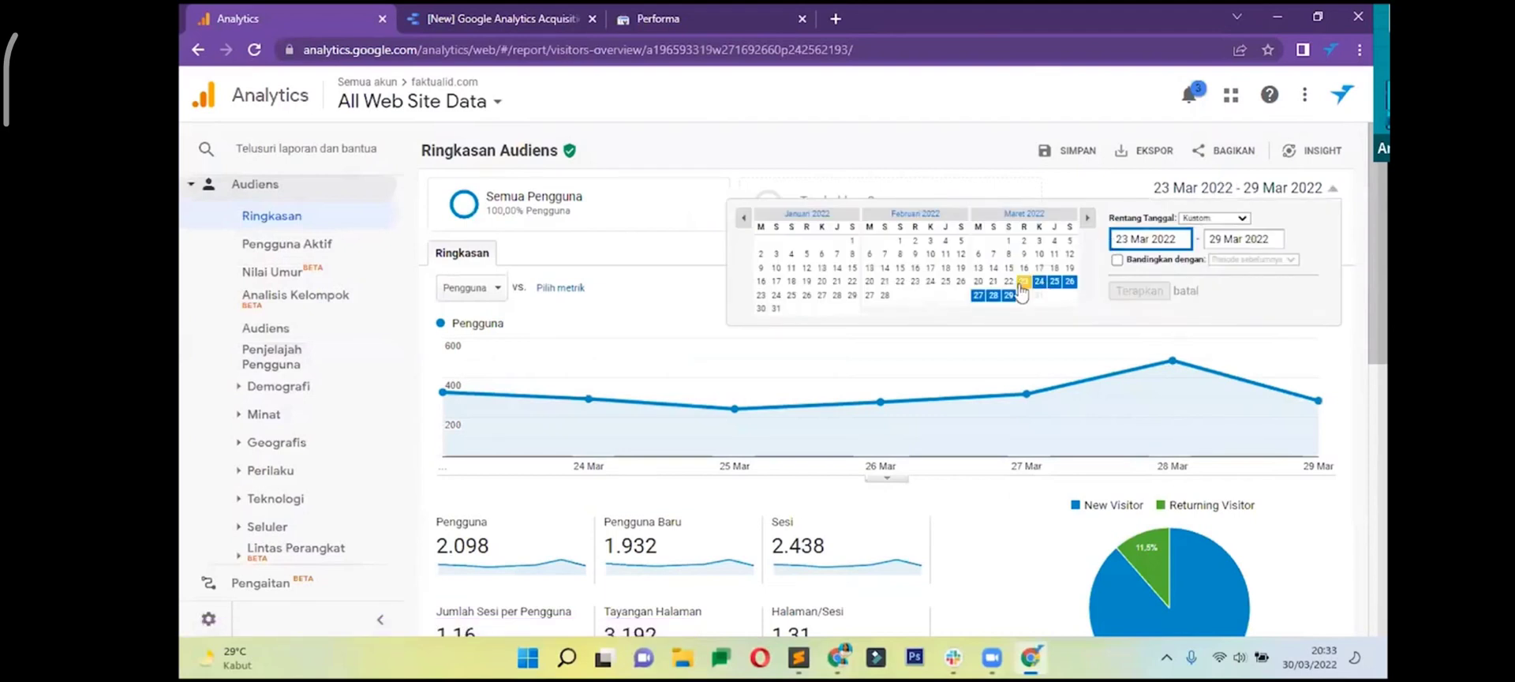
pyautogui.click(652, 257)
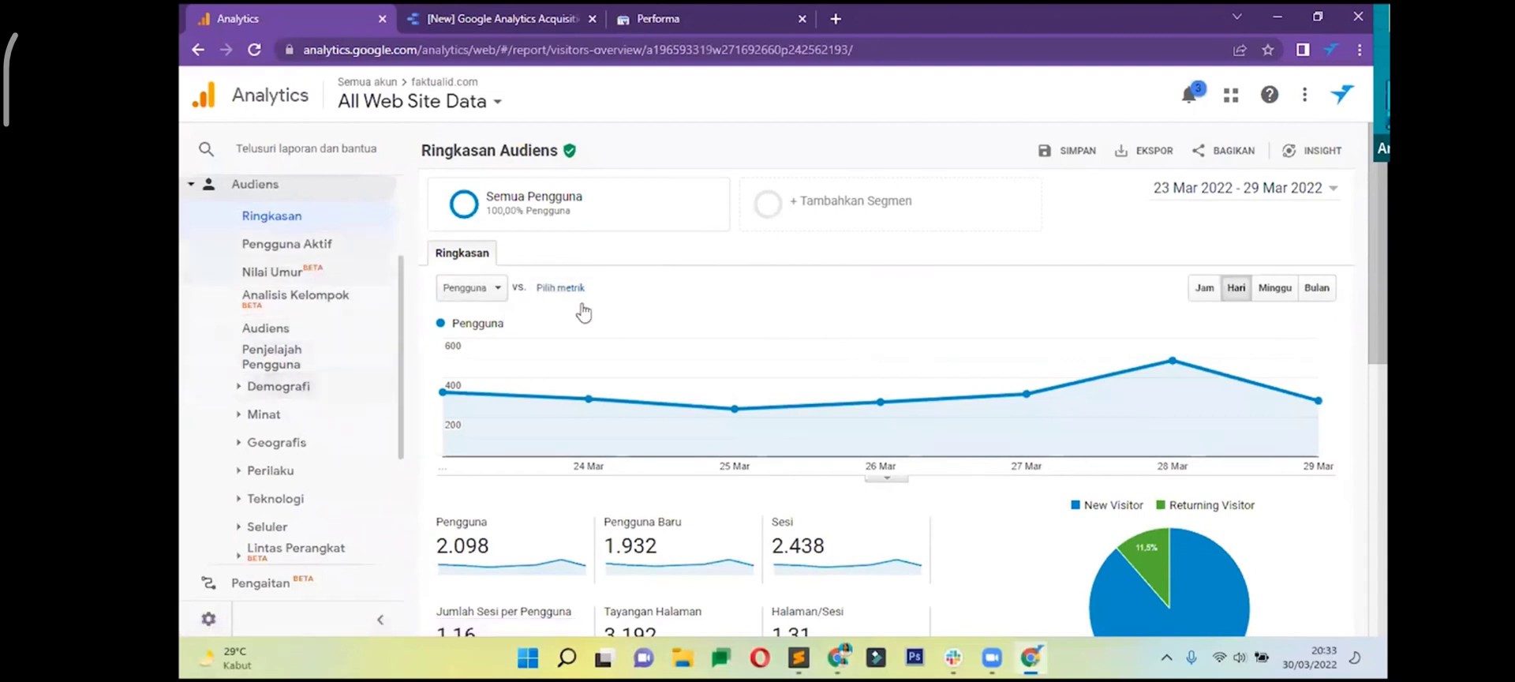
pyautogui.scroll(-3, 520, 265)
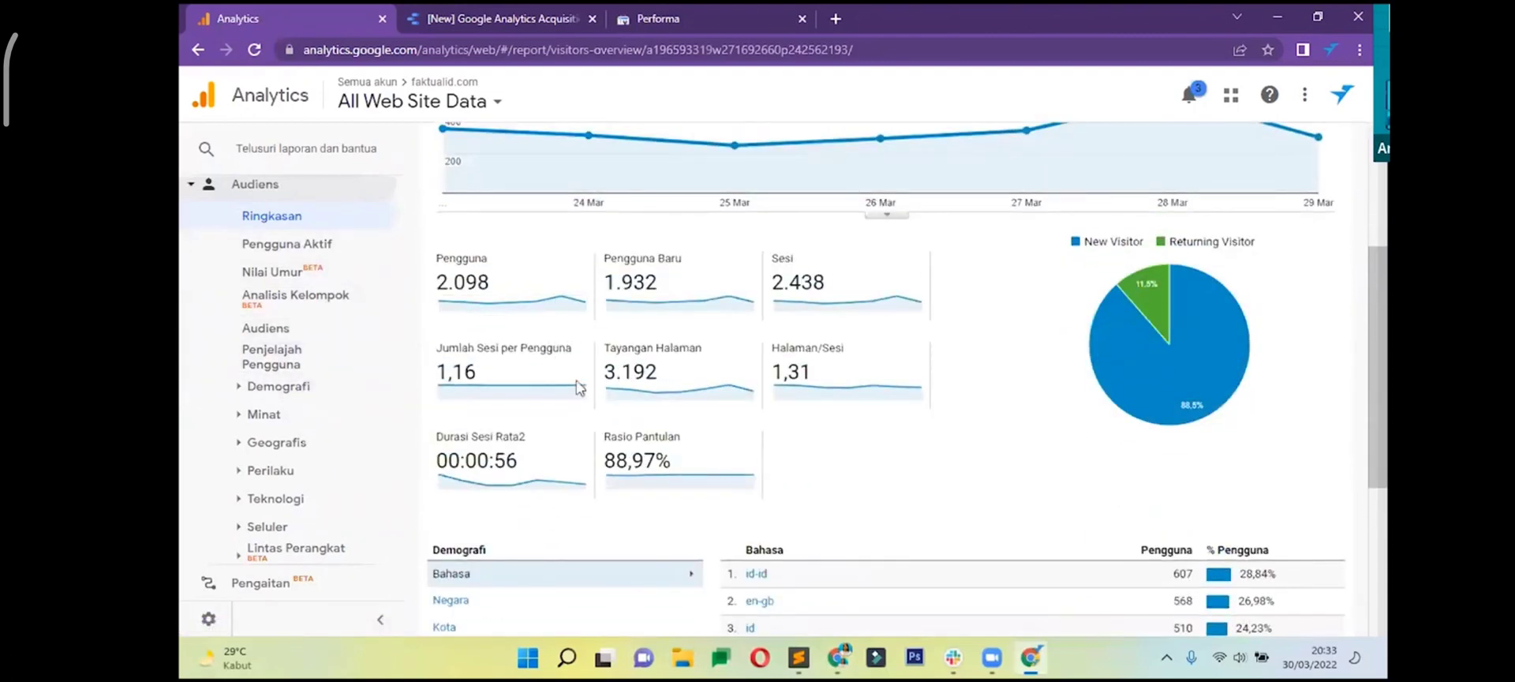
pyautogui.scroll(-2, 556, 452)
pyautogui.scroll(-1, 465, 345)
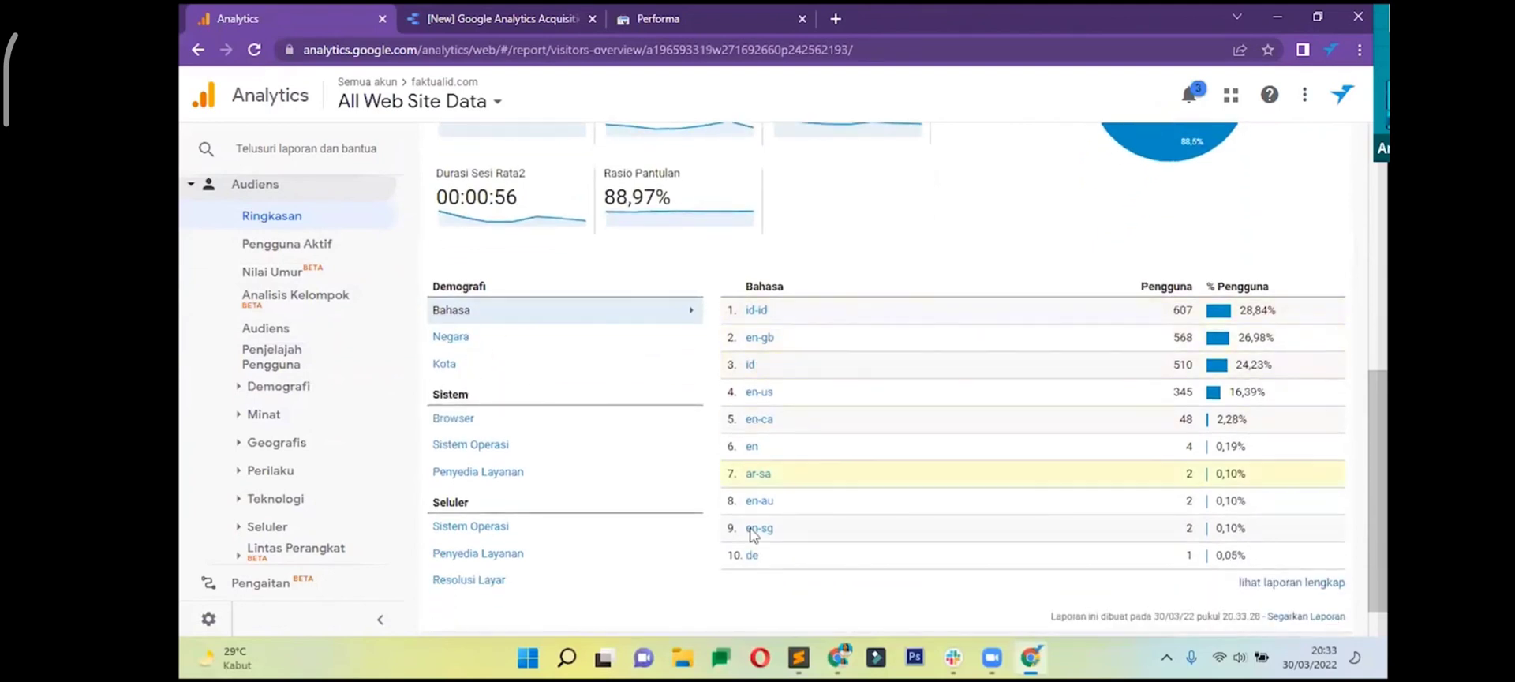
# - View the audience breakdown by Kota, Negara, Browser and Sistem Operasi
pyautogui.click(446, 364)
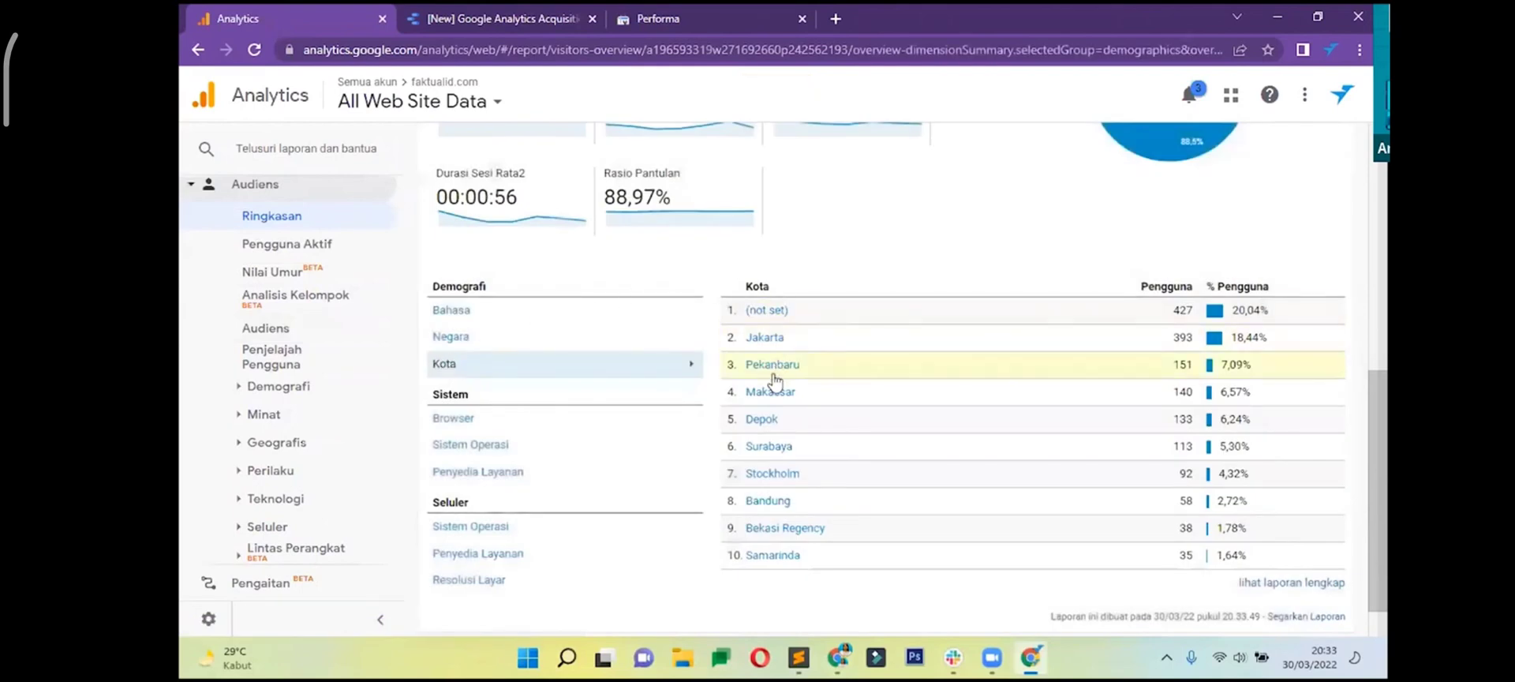
pyautogui.click(467, 342)
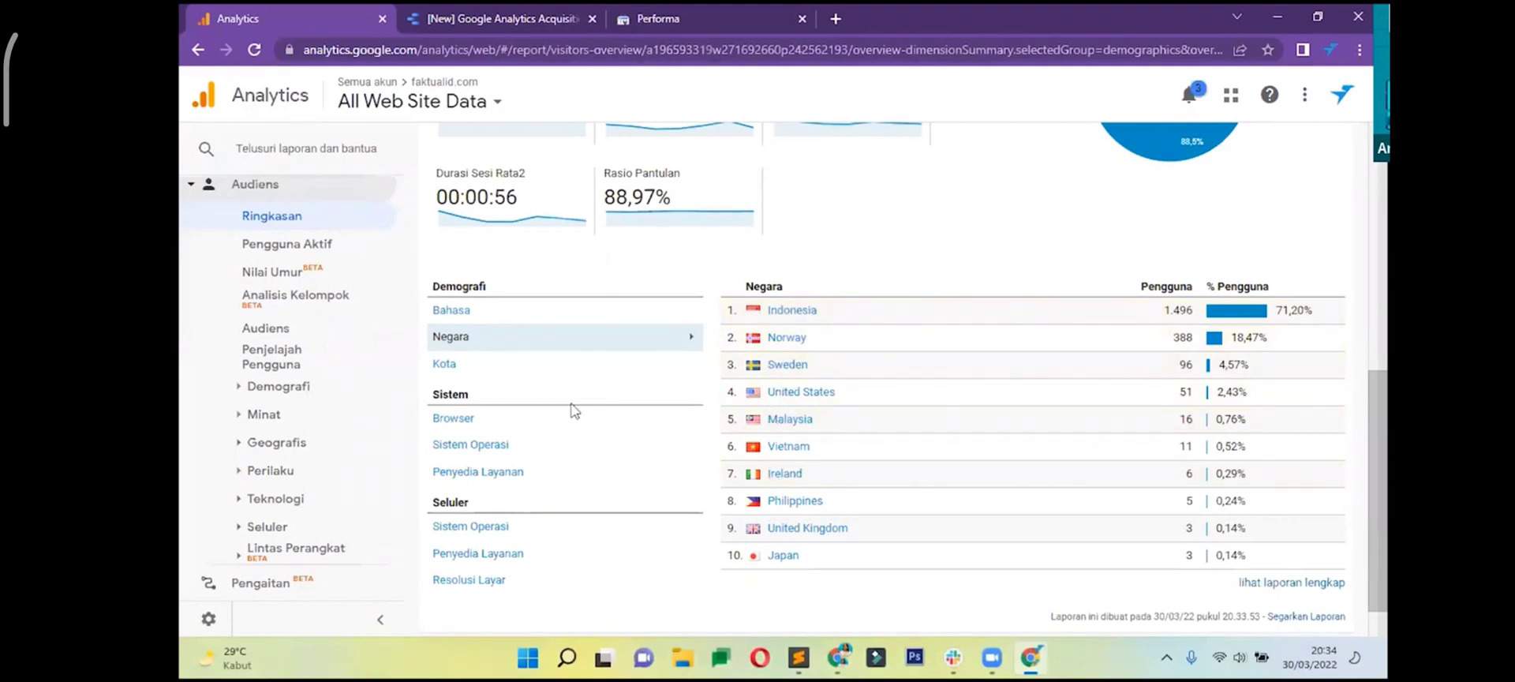
pyautogui.click(518, 418)
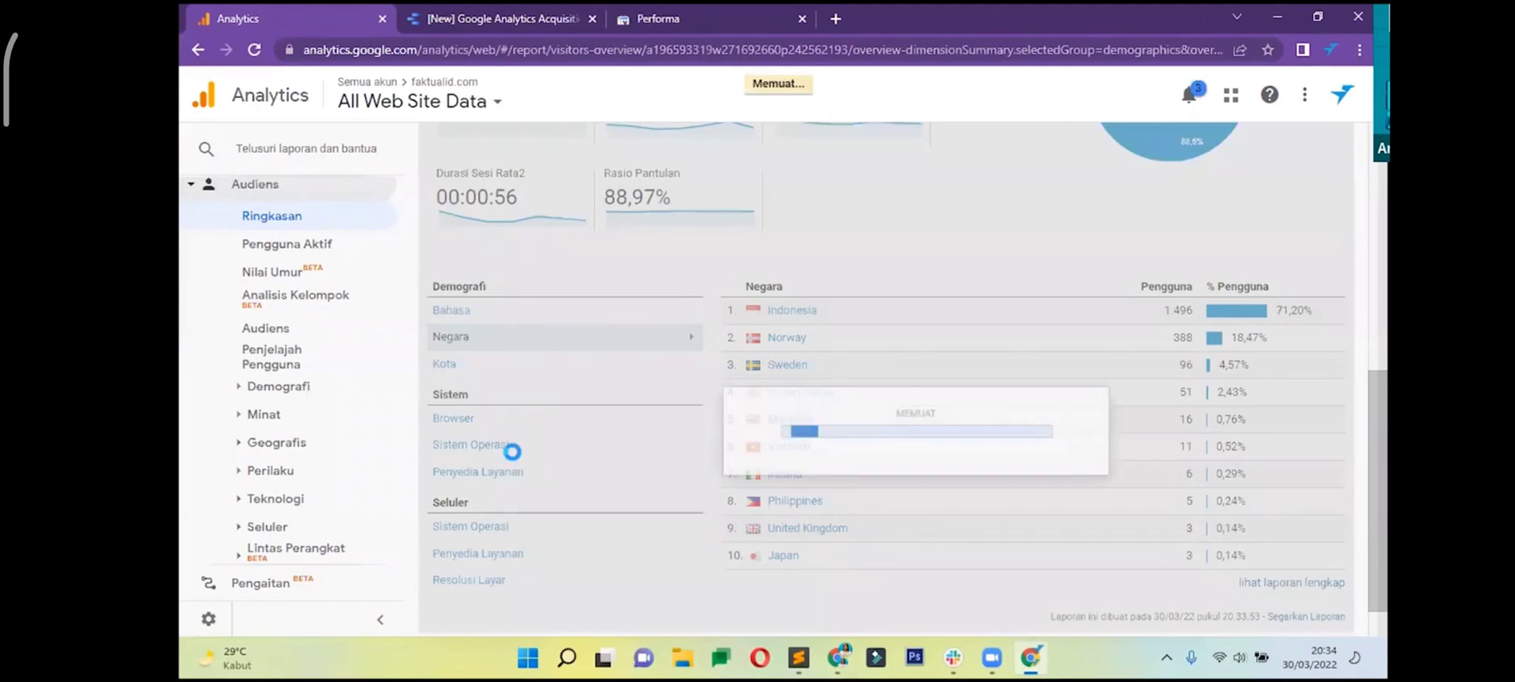
pyautogui.scroll(-1, 802, 351)
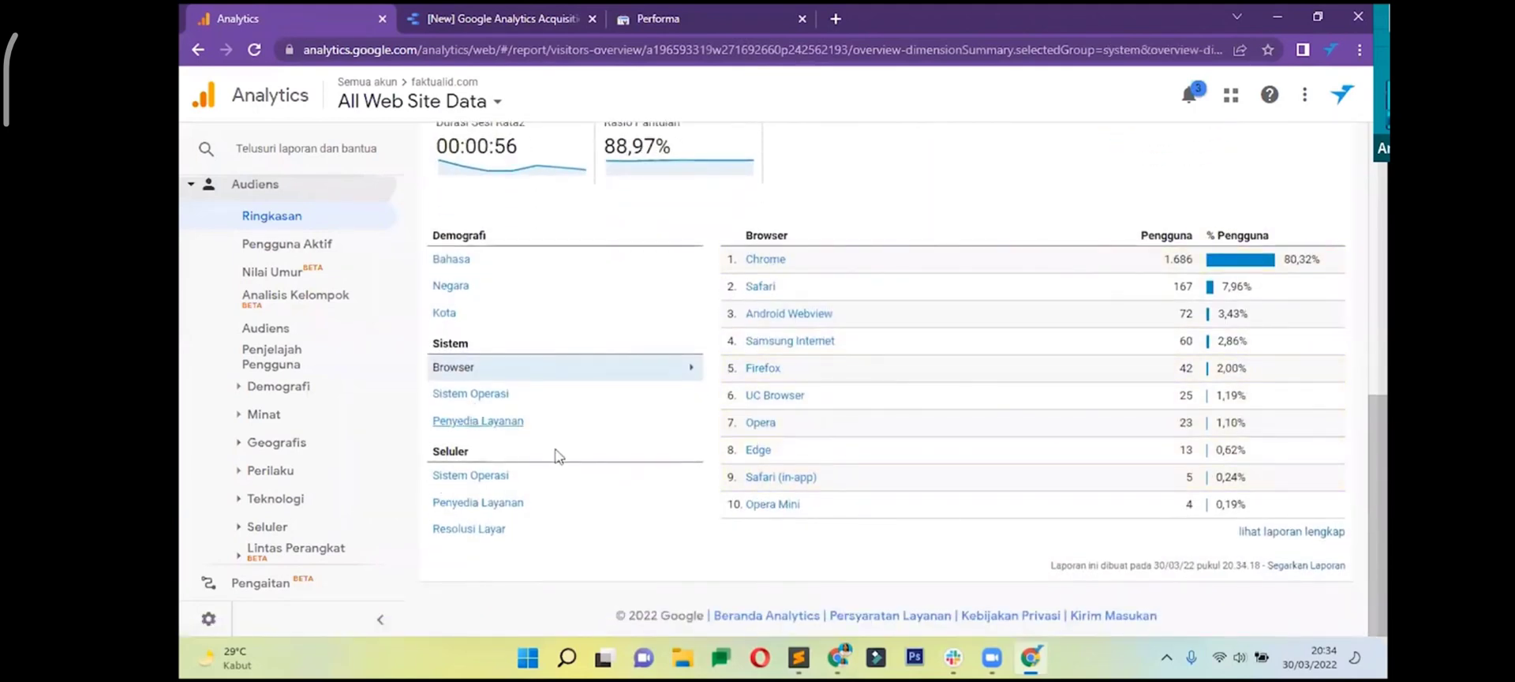
pyautogui.click(569, 395)
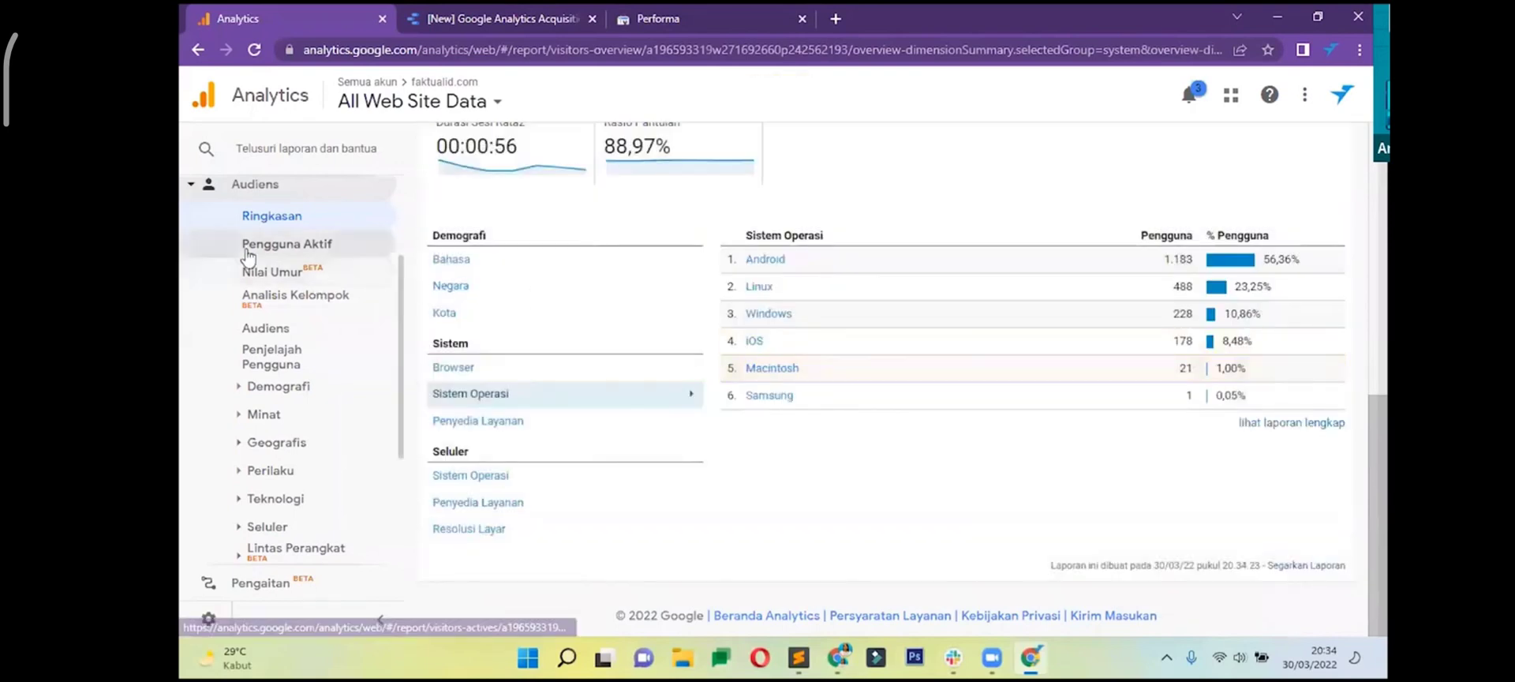
# - Open the Pengguna Aktif report and examine the 1-, 7-, 14- and 28-day active user totals
pyautogui.click(288, 247)
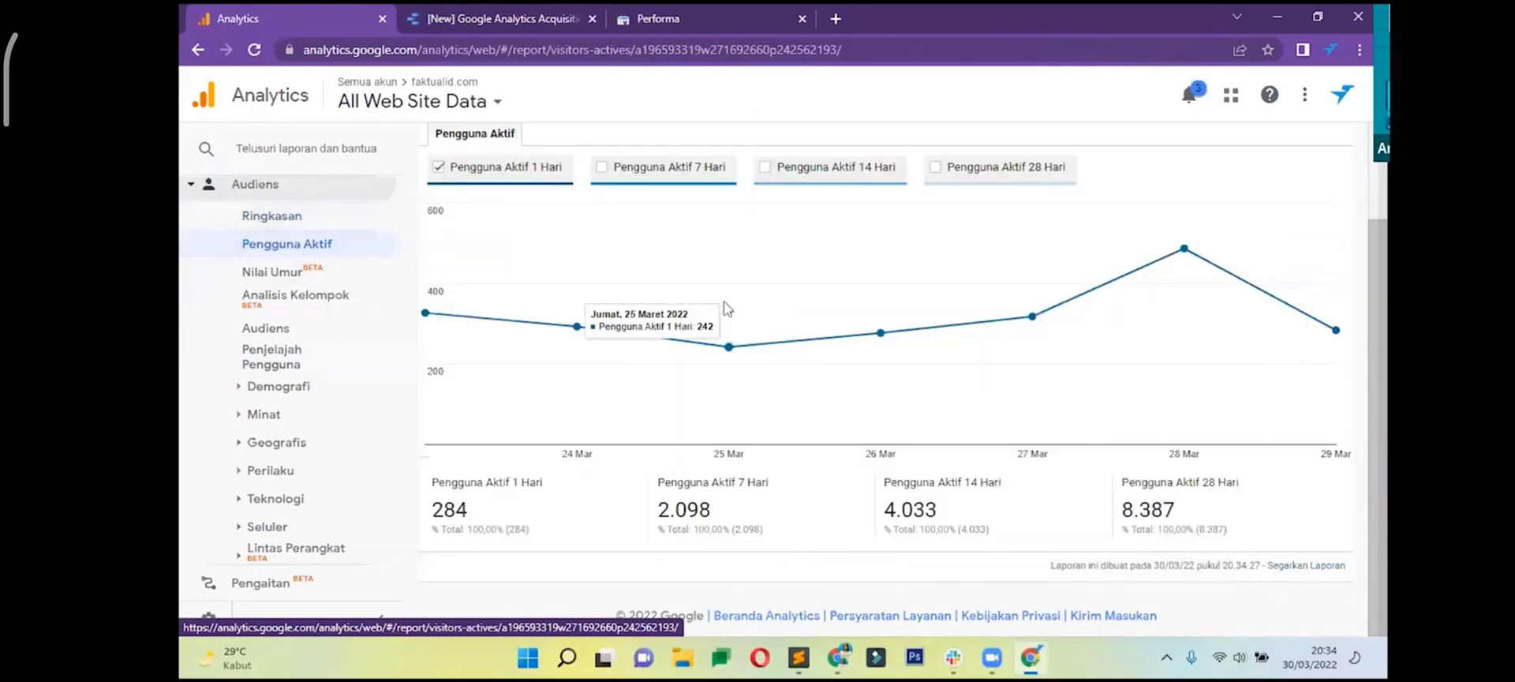
pyautogui.doubleClick(449, 511)
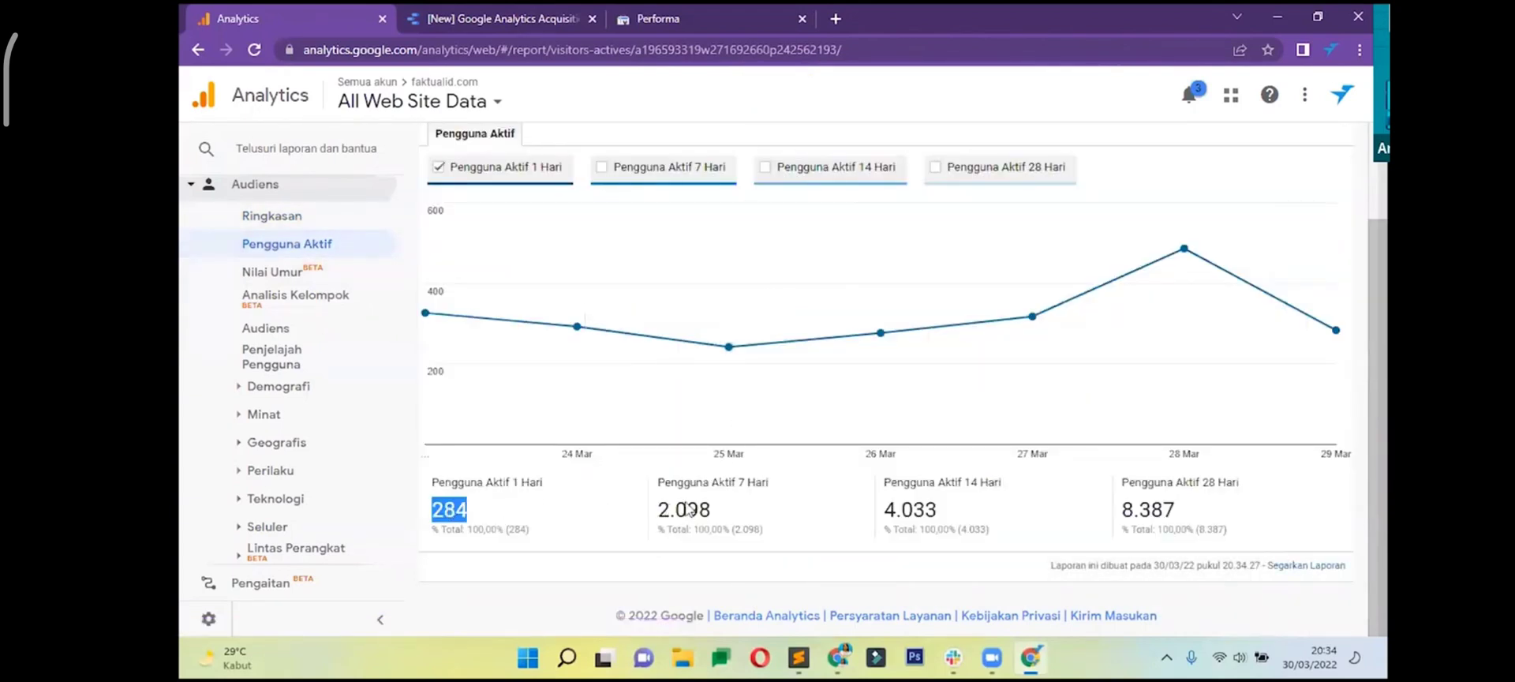
pyautogui.doubleClick(697, 511)
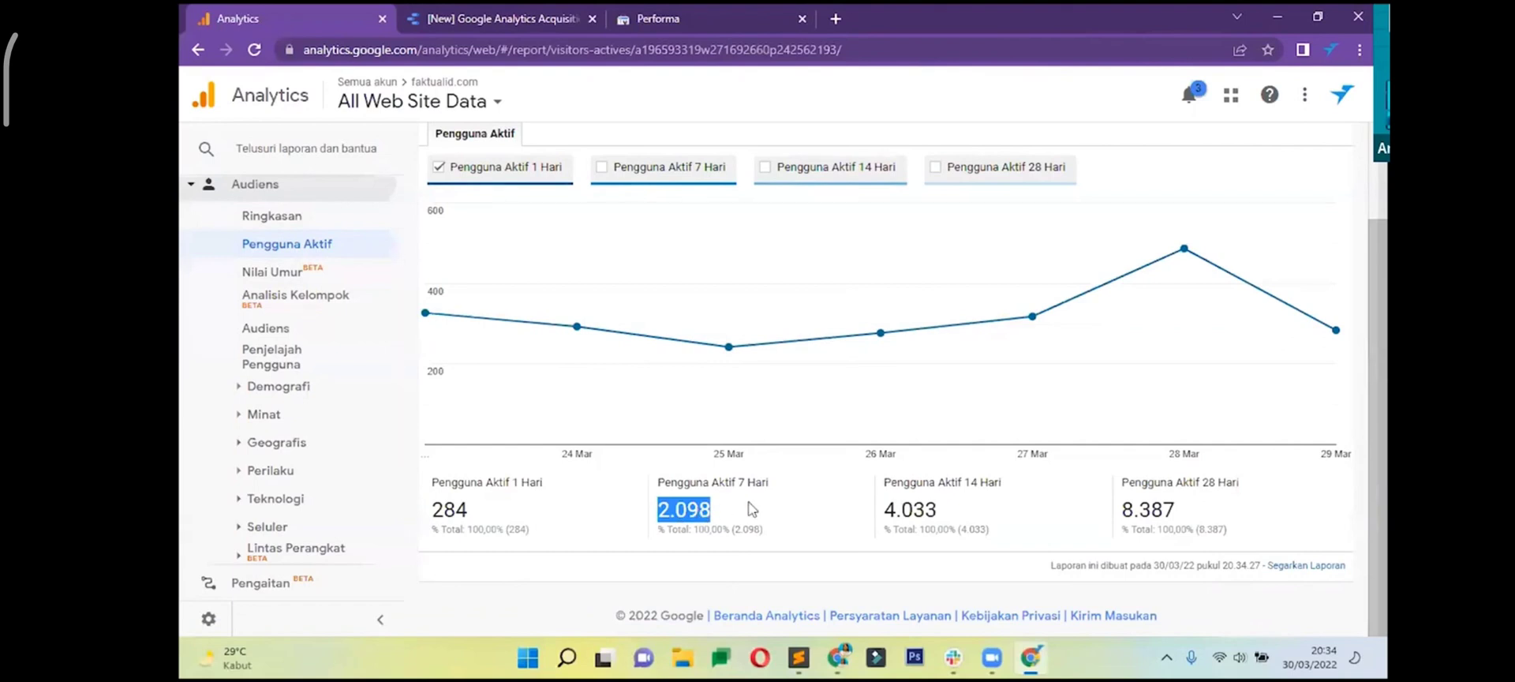
pyautogui.doubleClick(931, 511)
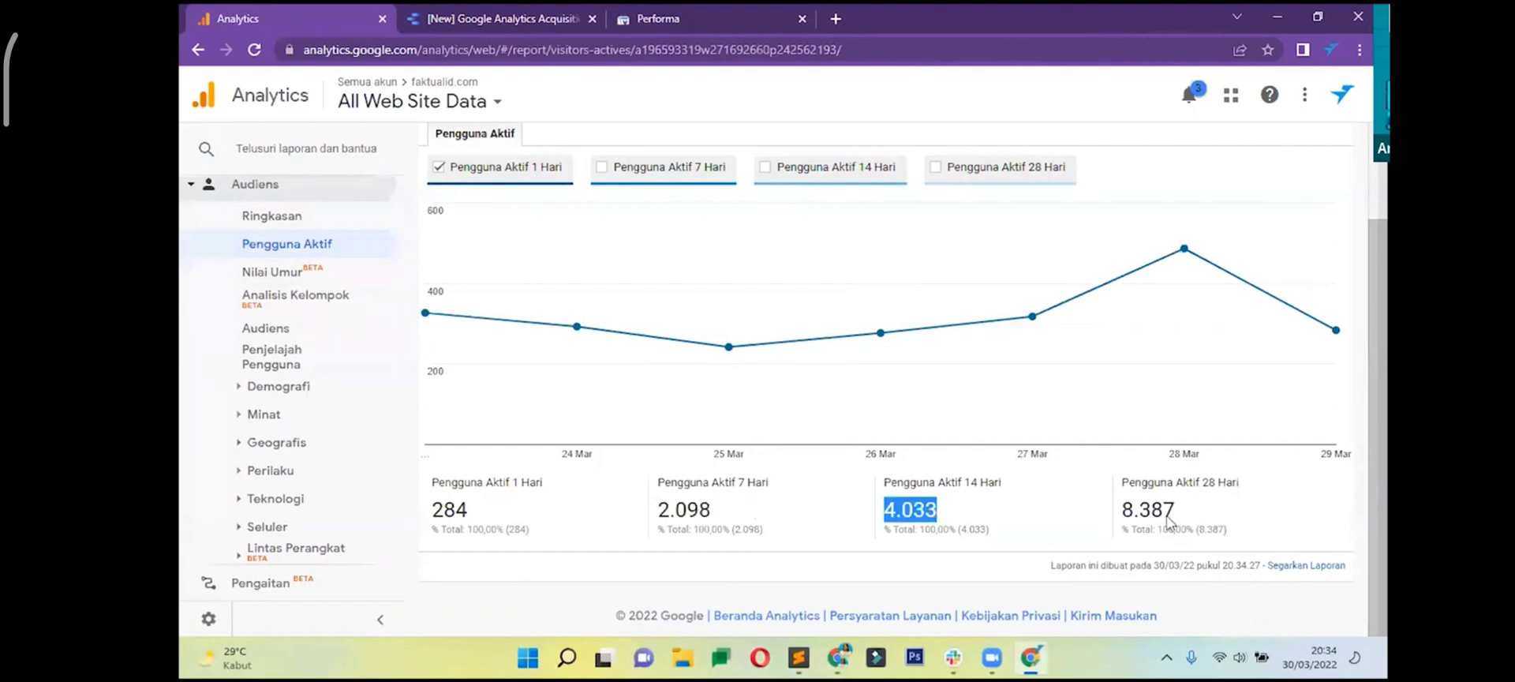
pyautogui.doubleClick(1150, 511)
pyautogui.doubleClick(888, 513)
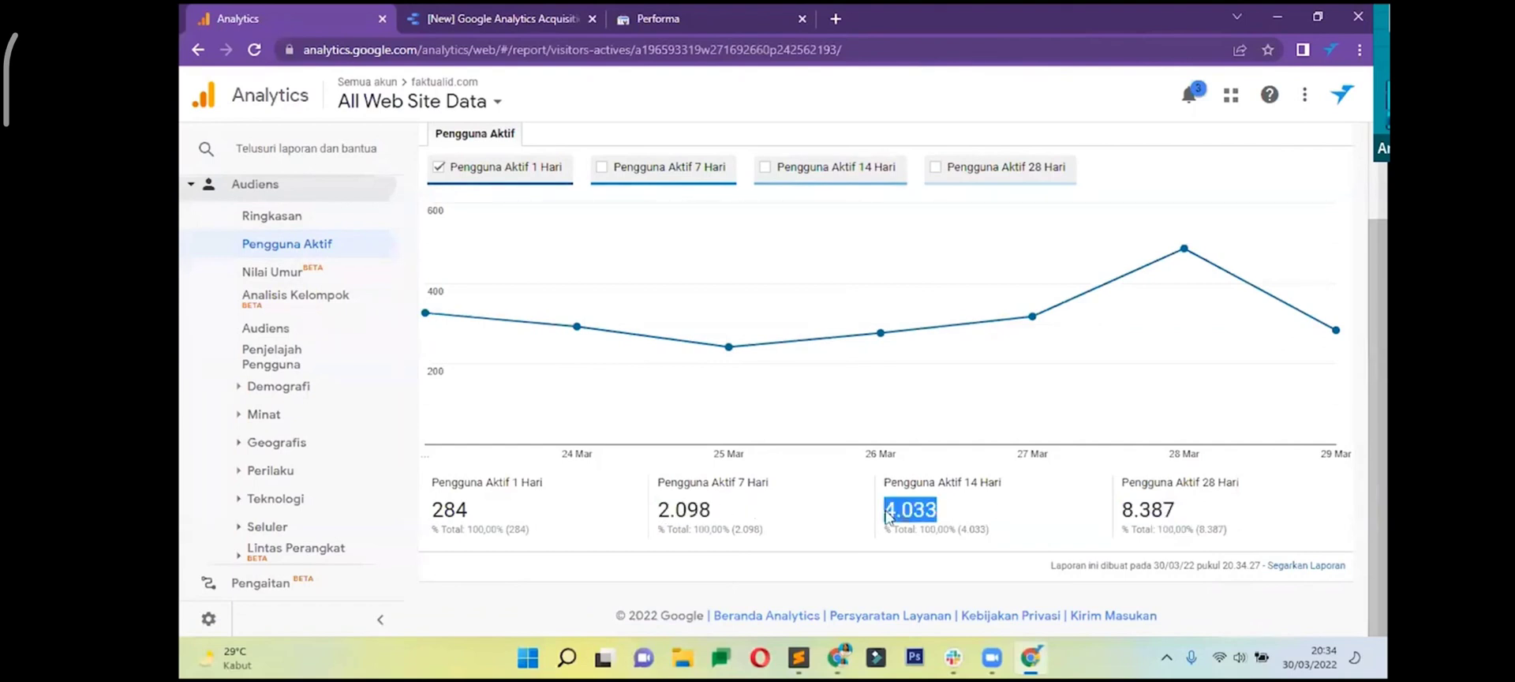
pyautogui.doubleClick(1151, 512)
# - Add the 7-, 14- and 28-day active users to the Pengguna Aktif chart
pyautogui.scroll(1, 1215, 256)
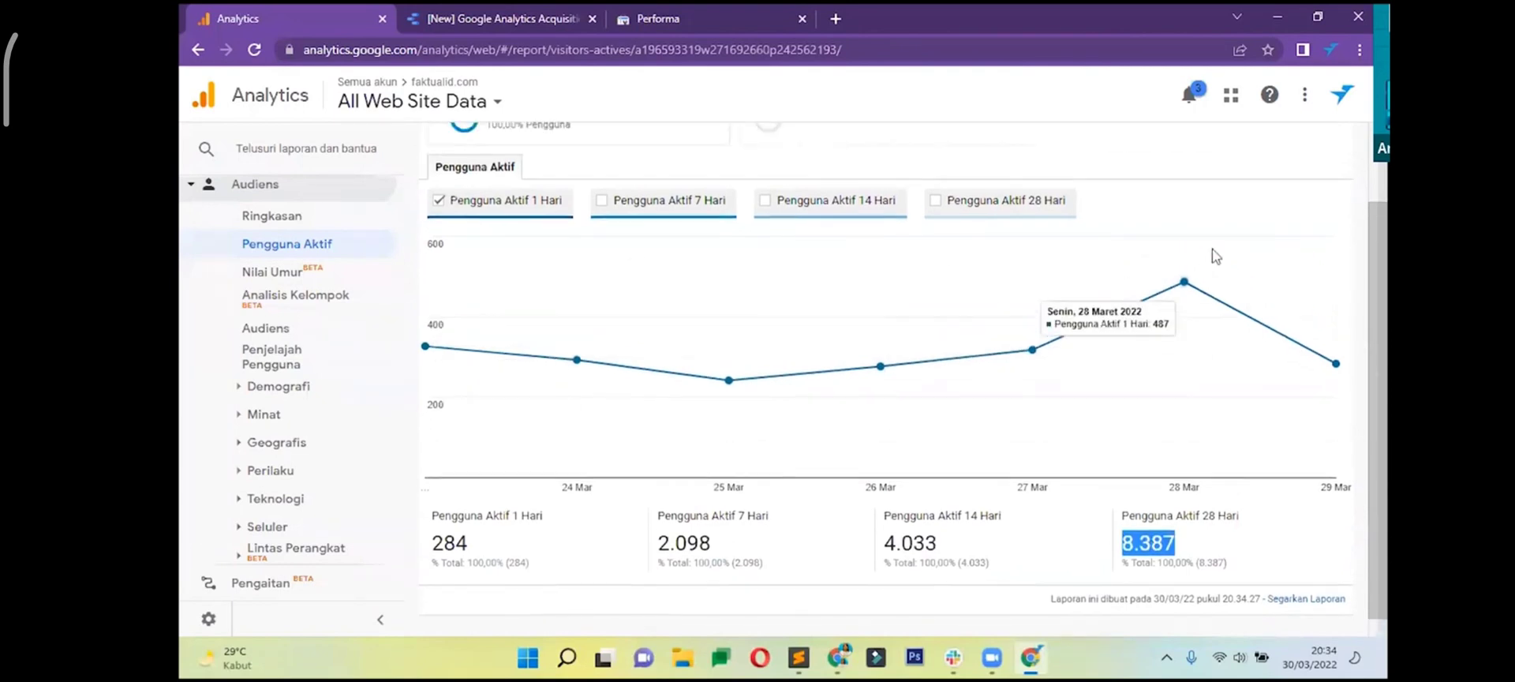
pyautogui.scroll(2, 1215, 256)
pyautogui.click(1231, 193)
pyautogui.click(602, 294)
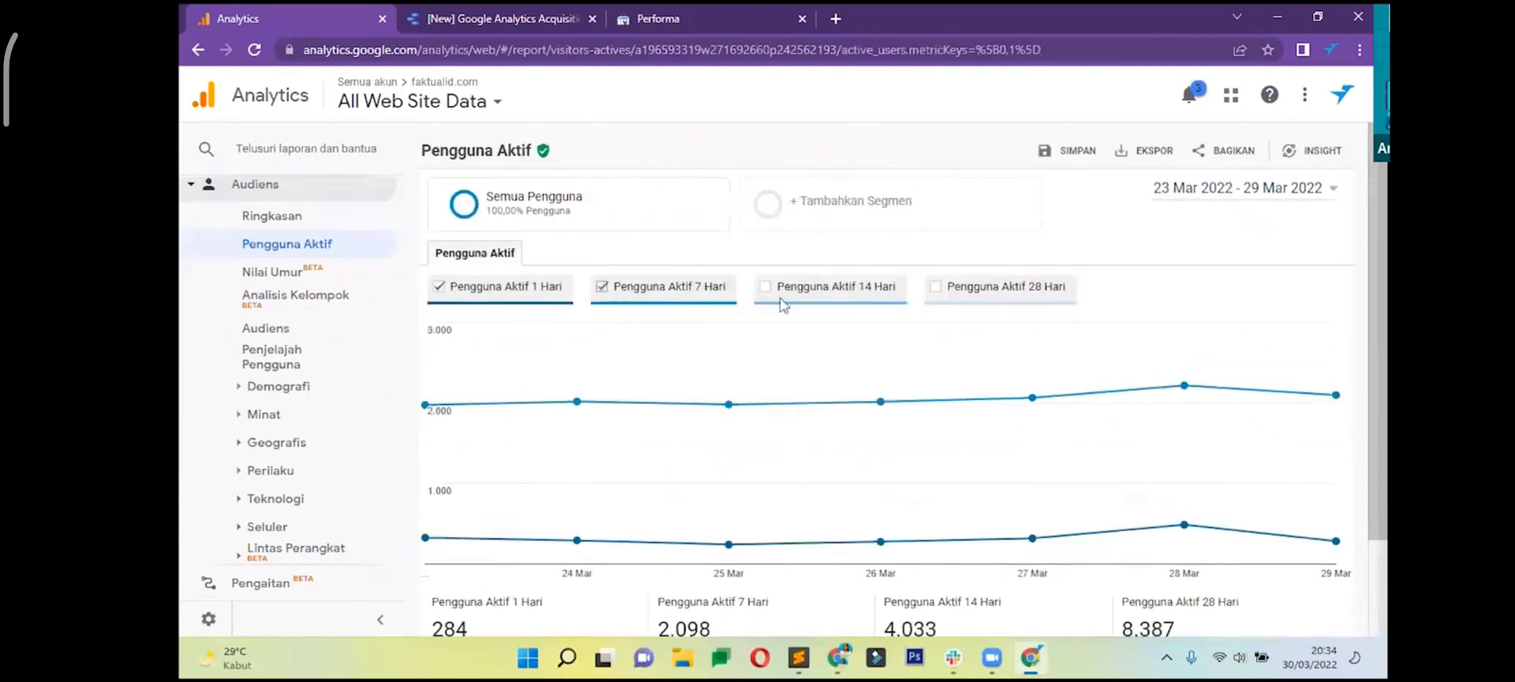
pyautogui.click(941, 290)
pyautogui.click(778, 294)
# - Compare the active users for 23 Mar 2022 - 29 Mar 2022 with the previous period (Periode sebelumnya)
pyautogui.click(1221, 193)
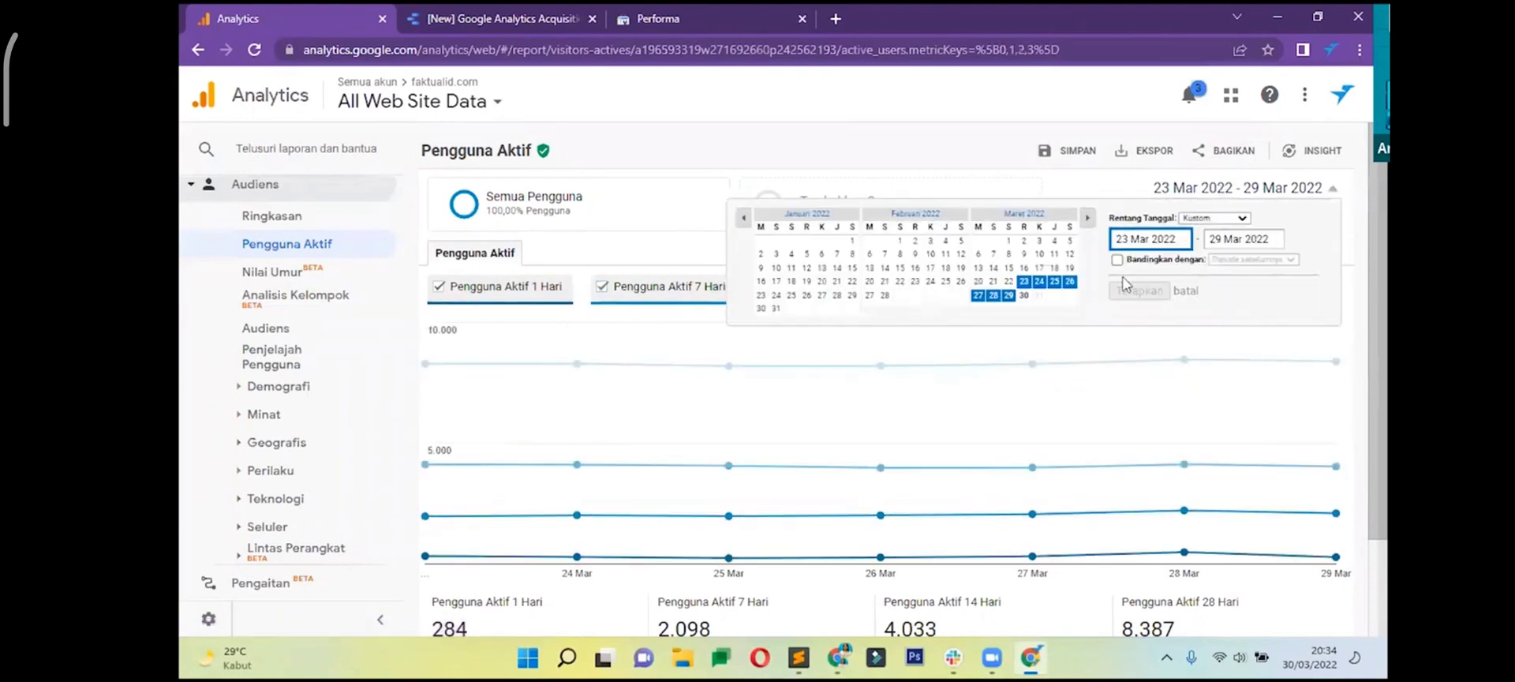
pyautogui.click(1116, 260)
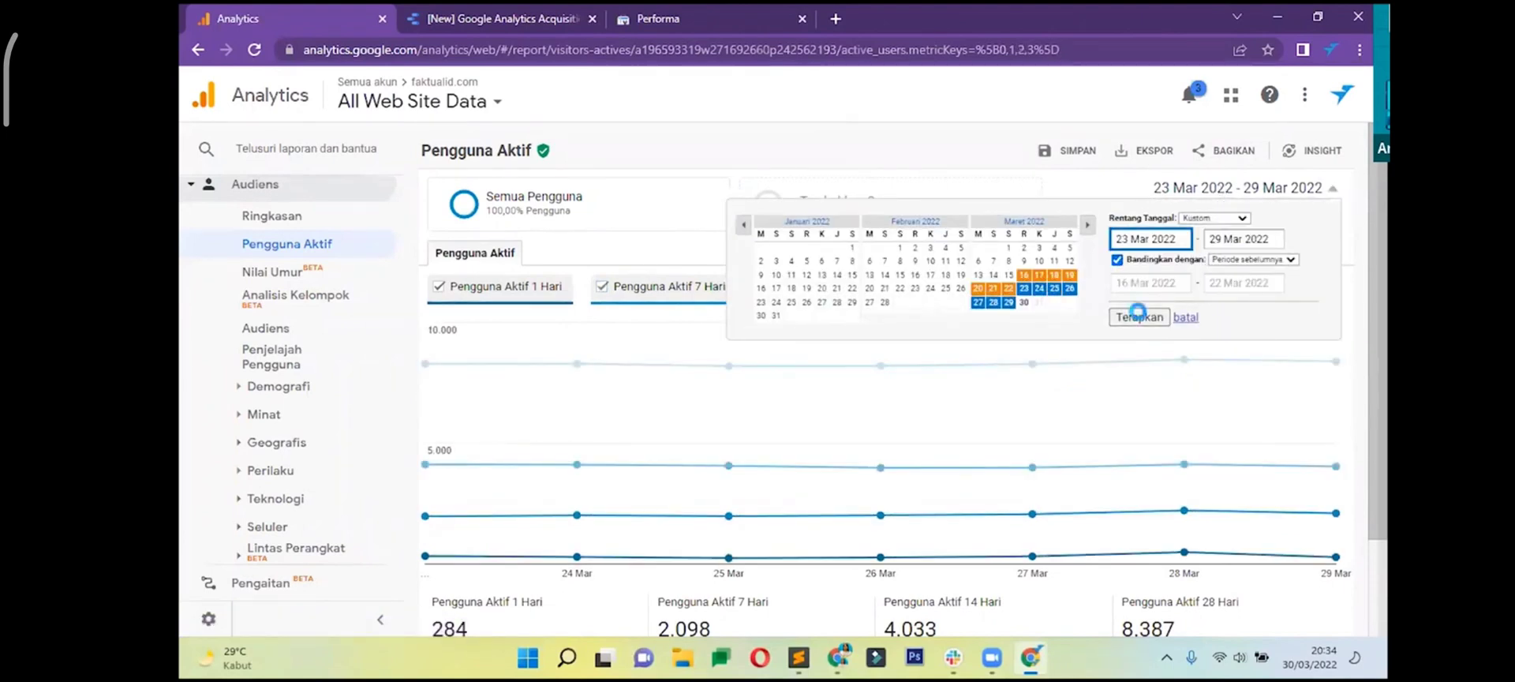
pyautogui.click(1138, 310)
# - Examine the percentage change of the 1-, 7-, 14- and 28-day active users against the previous period
pyautogui.scroll(-2, 860, 348)
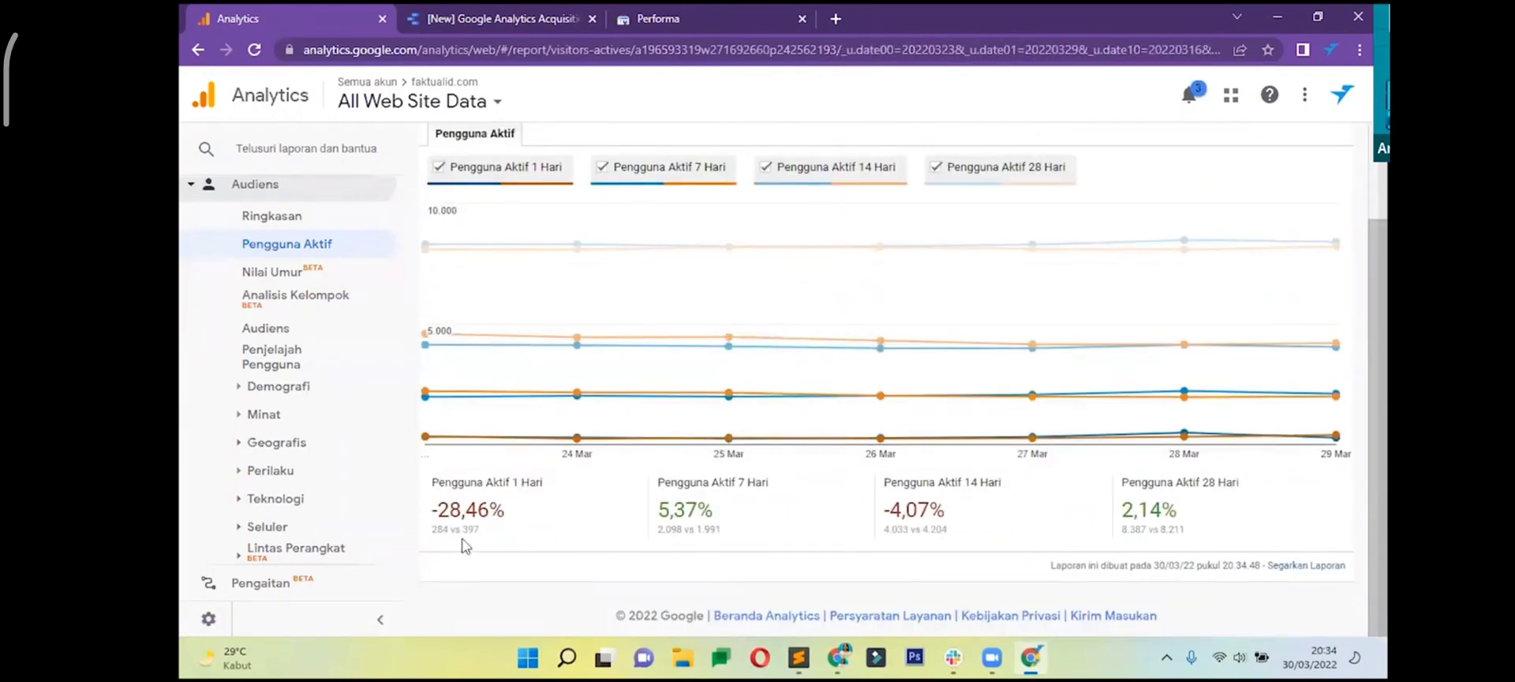
pyautogui.moveTo(455, 539); pyautogui.dragTo(434, 521)
pyautogui.click(502, 534)
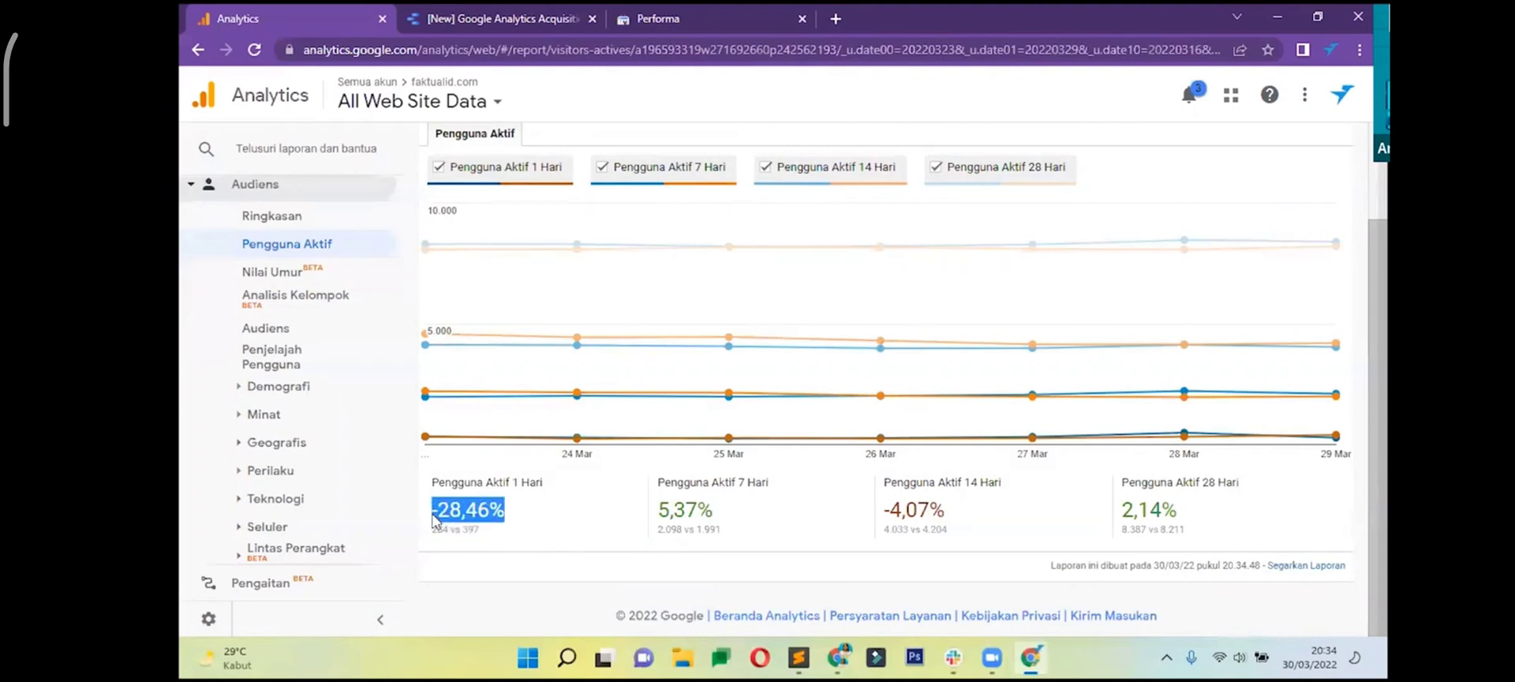
pyautogui.tripleClick(714, 513)
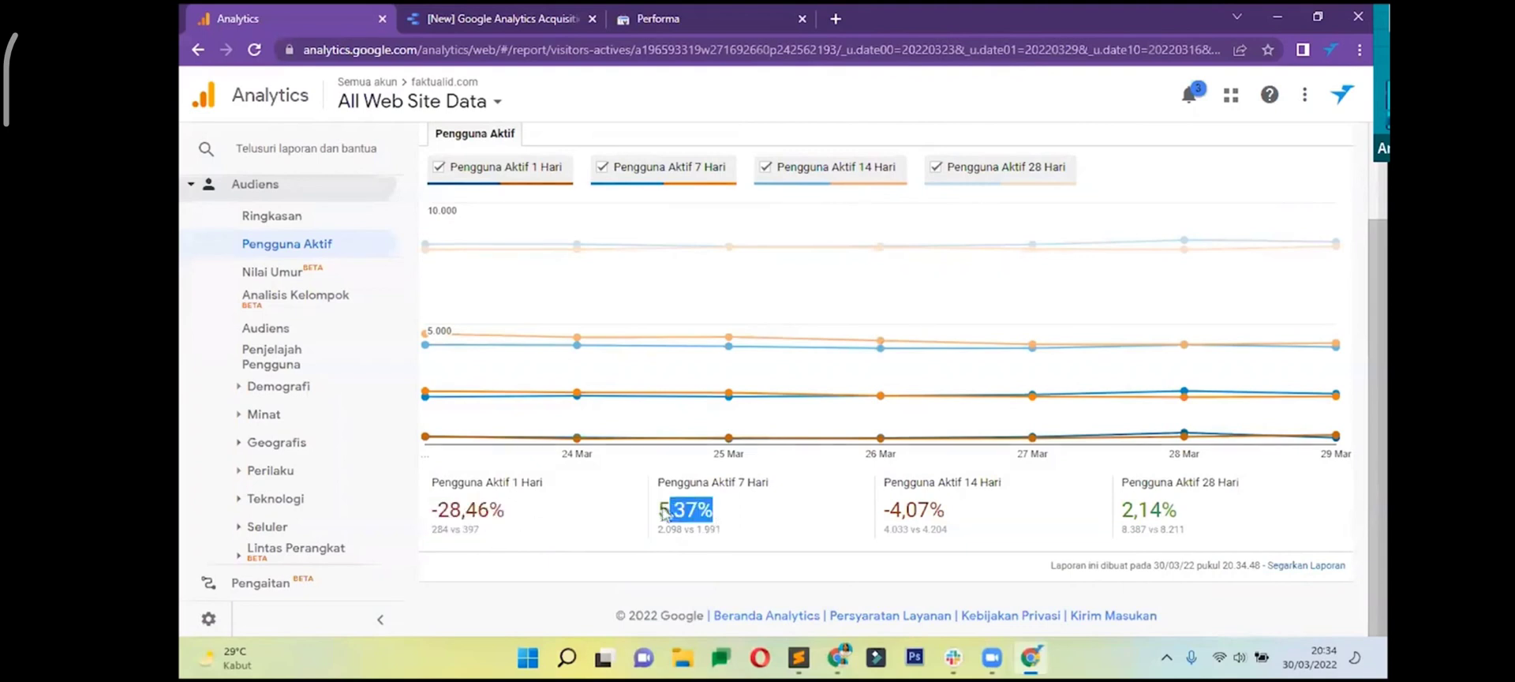
pyautogui.tripleClick(955, 509)
pyautogui.moveTo(1193, 514); pyautogui.dragTo(1120, 513)
pyautogui.click(1226, 527)
pyautogui.moveTo(868, 404)
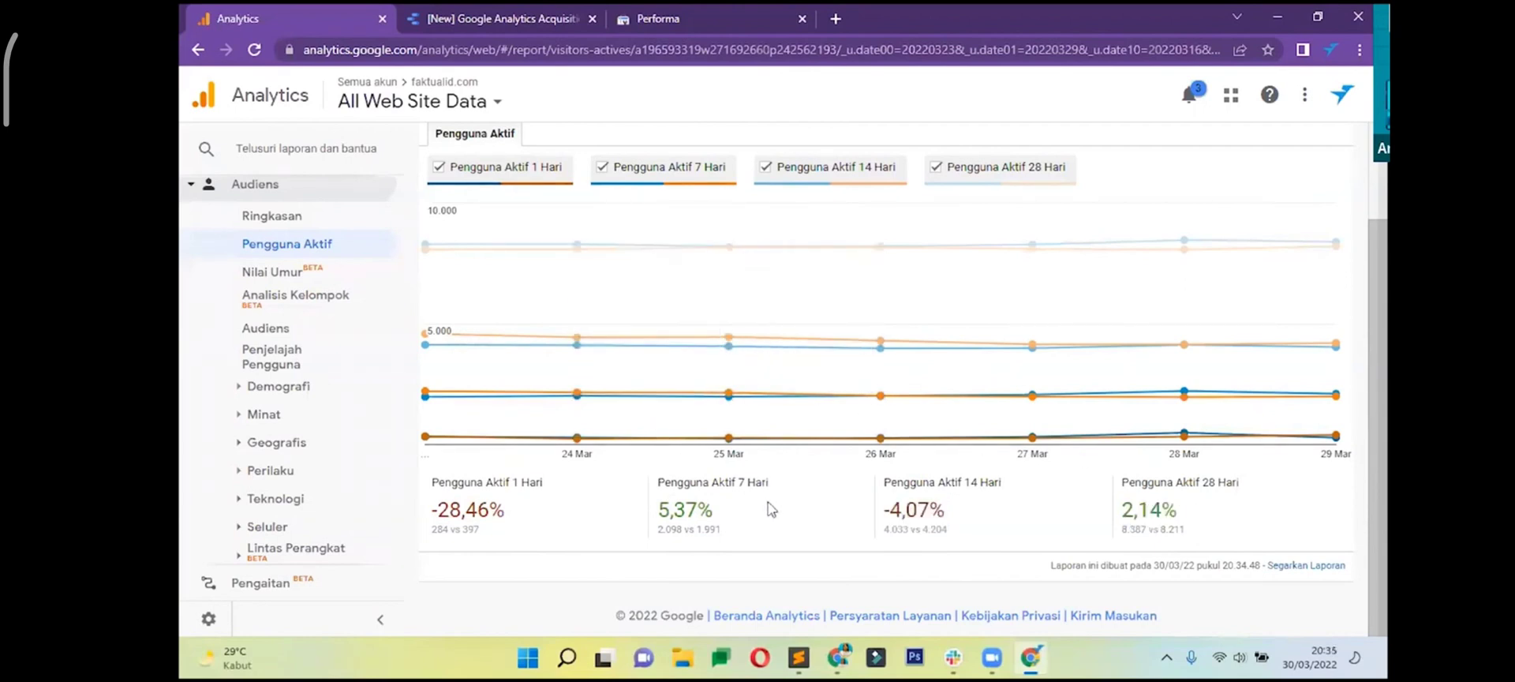
# - Remove the previous-period comparison from the Pengguna Aktif report's date range
pyautogui.scroll(2, 626, 364)
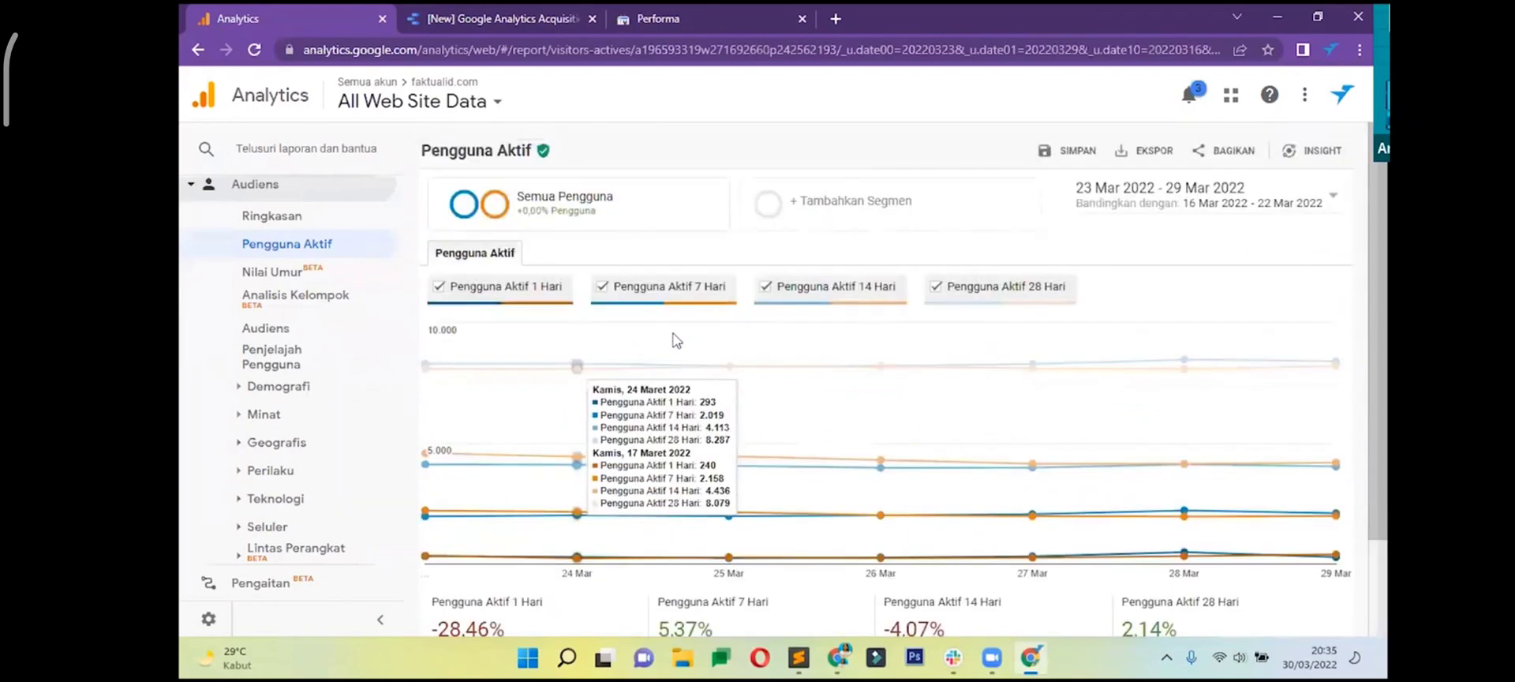
pyautogui.click(1302, 202)
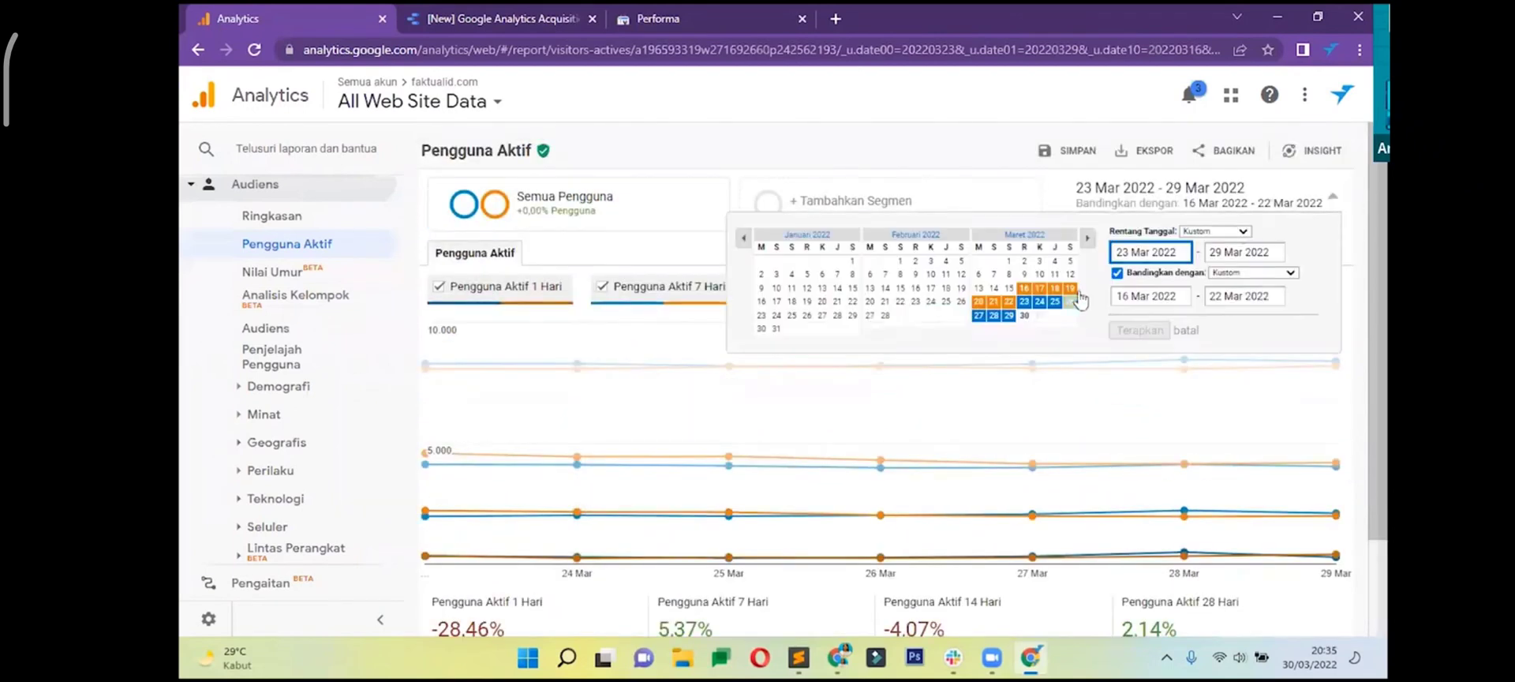
pyautogui.click(1117, 273)
pyautogui.click(1140, 295)
pyautogui.scroll(-2, 925, 410)
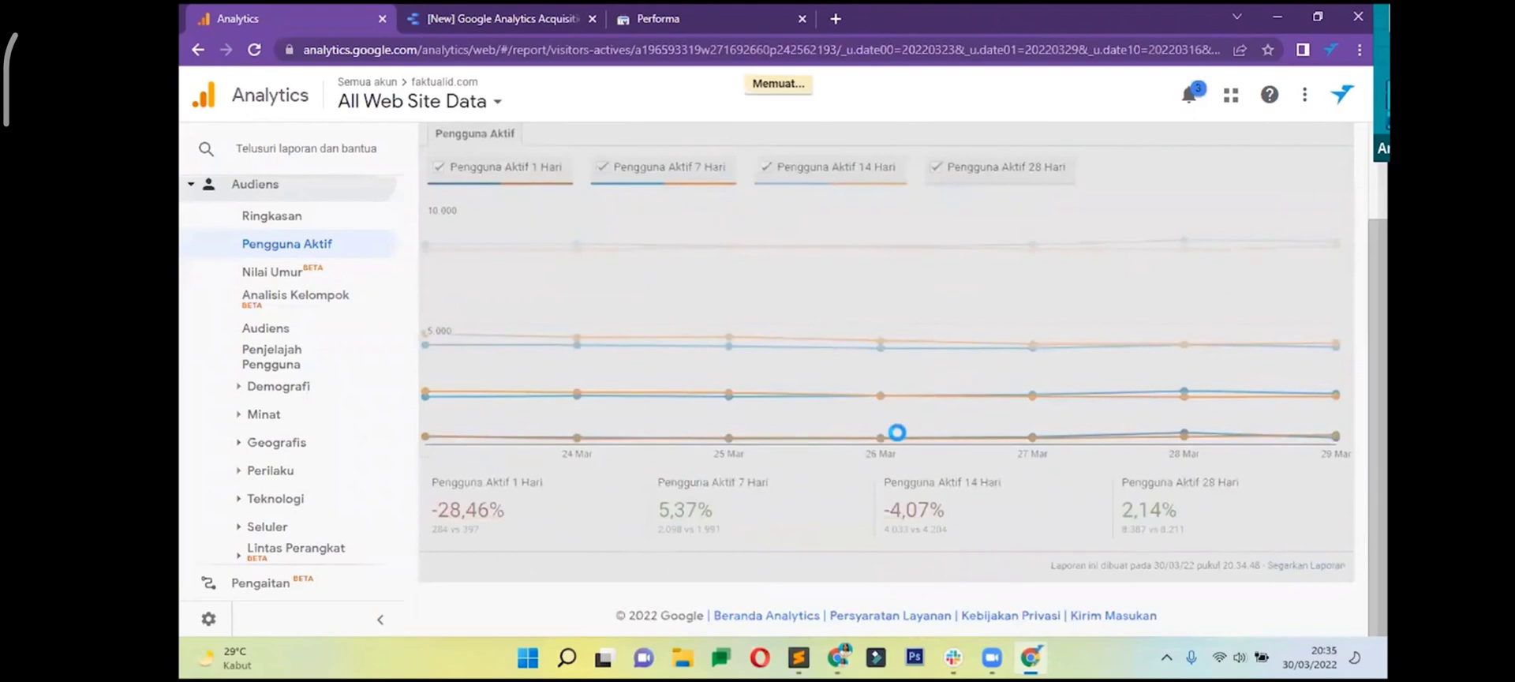
# - Open the Demografi overview (Ringkasan) and inspect the Usia bar chart and the Gender pie chart
pyautogui.click(327, 387)
pyautogui.click(320, 426)
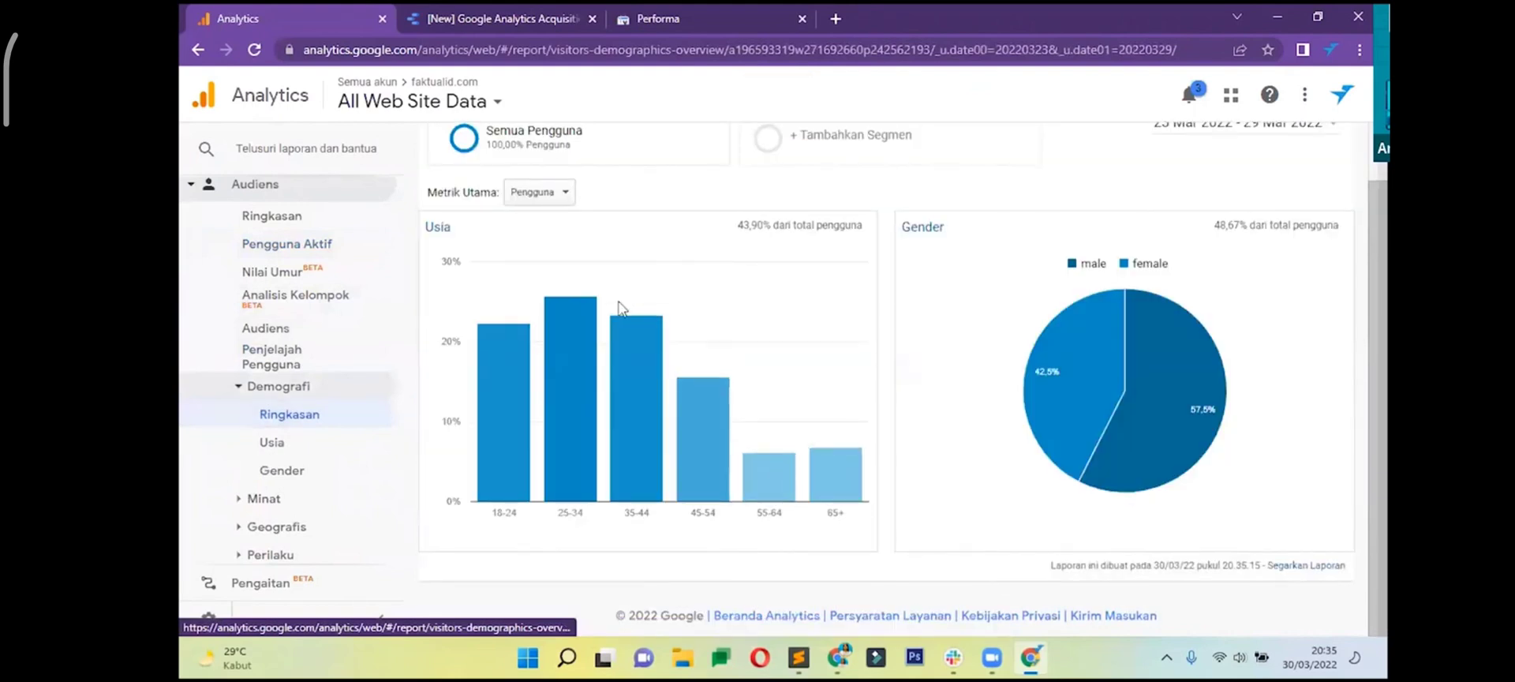
pyautogui.moveTo(573, 370)
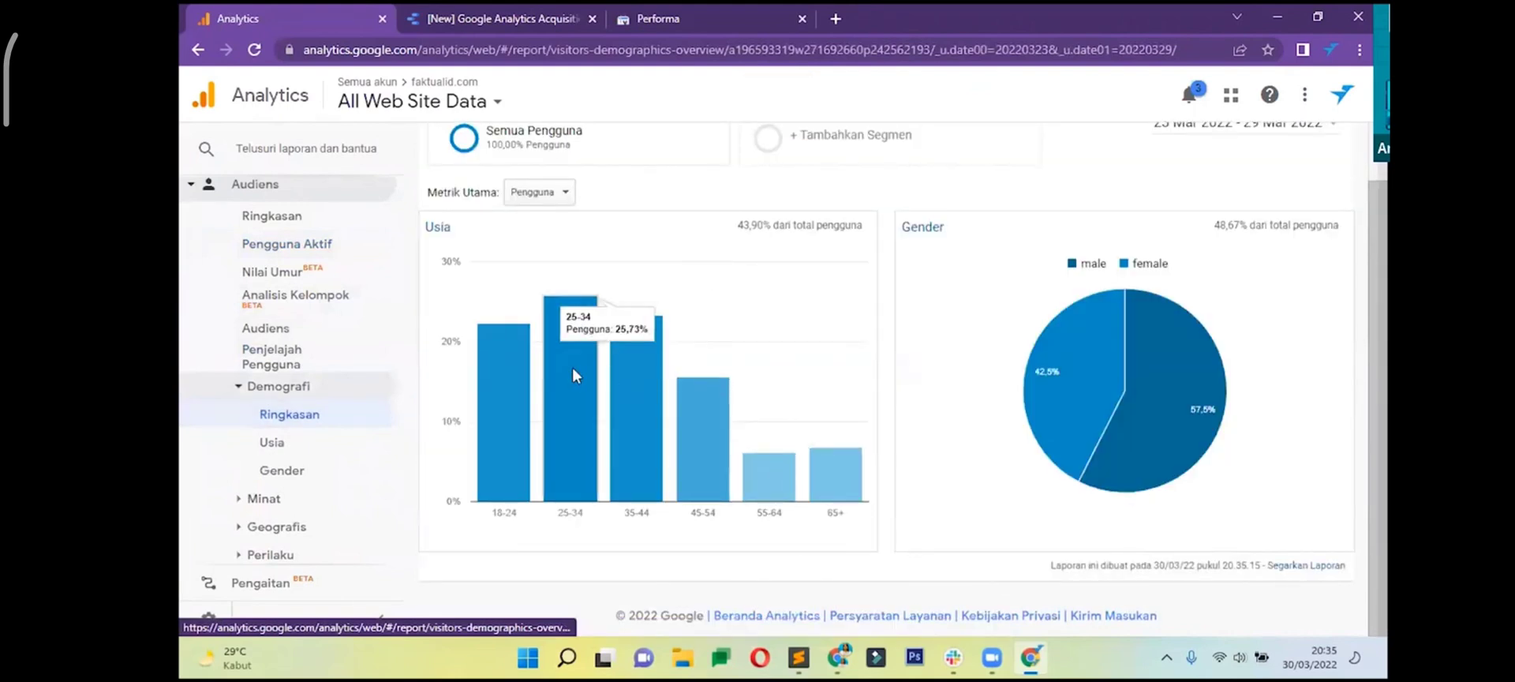
pyautogui.moveTo(625, 354)
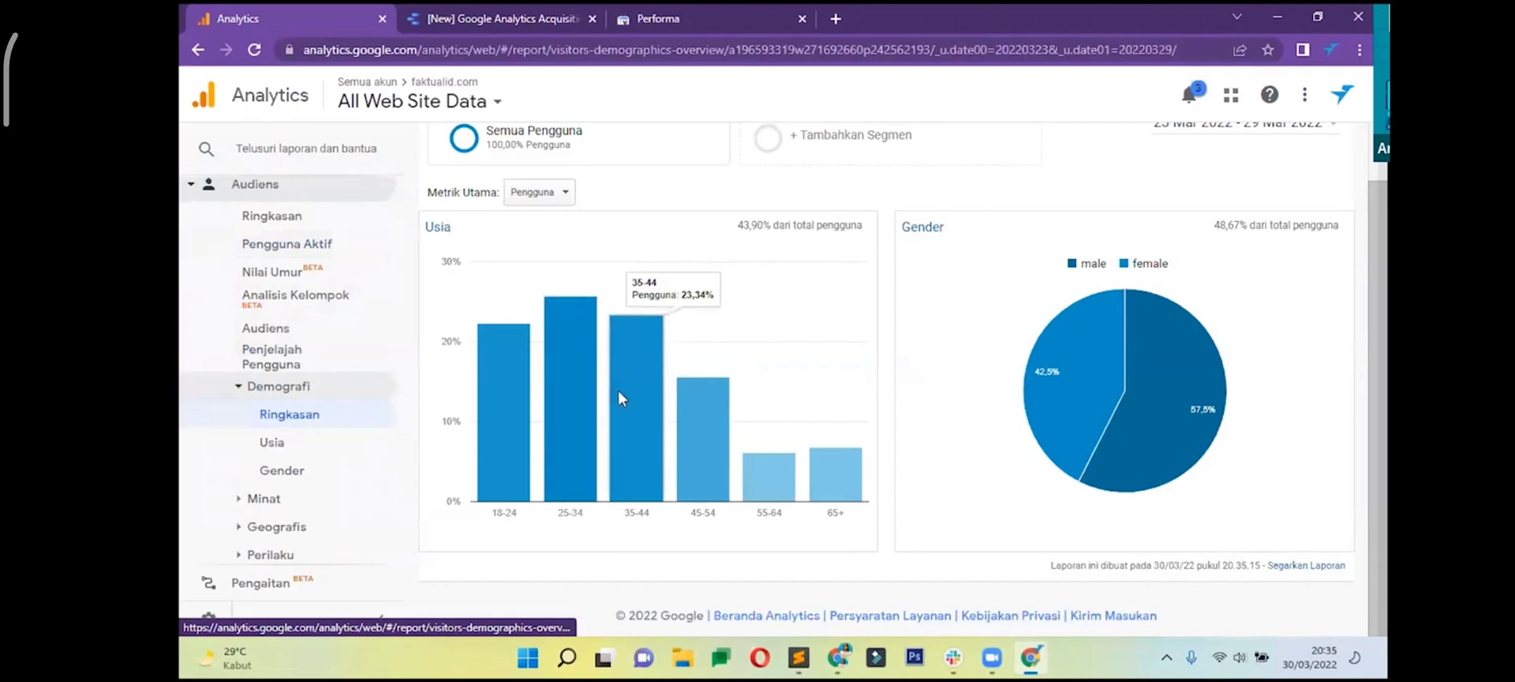
pyautogui.moveTo(1168, 424)
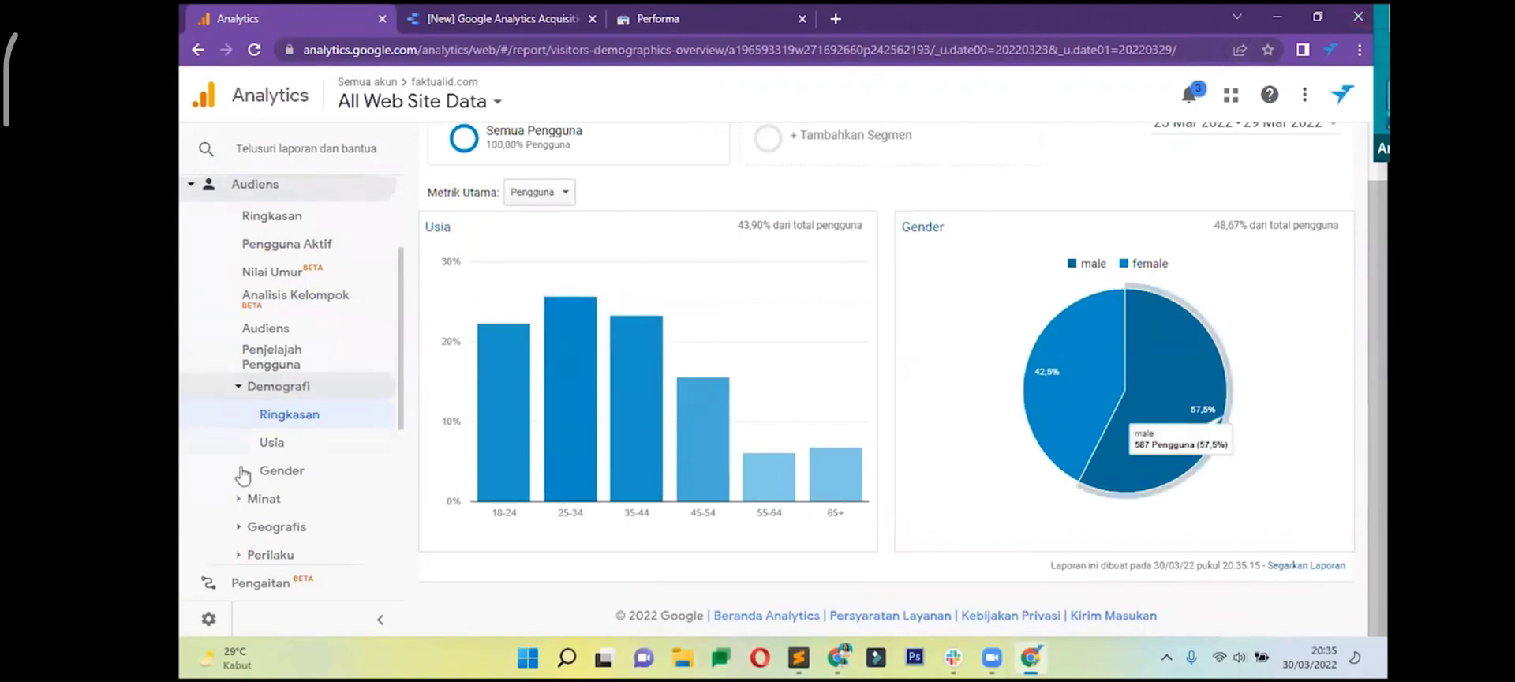
# - Open the Usia report under Demografi and examine the users, new users and sessions of the 25-34 age group
pyautogui.click(272, 444)
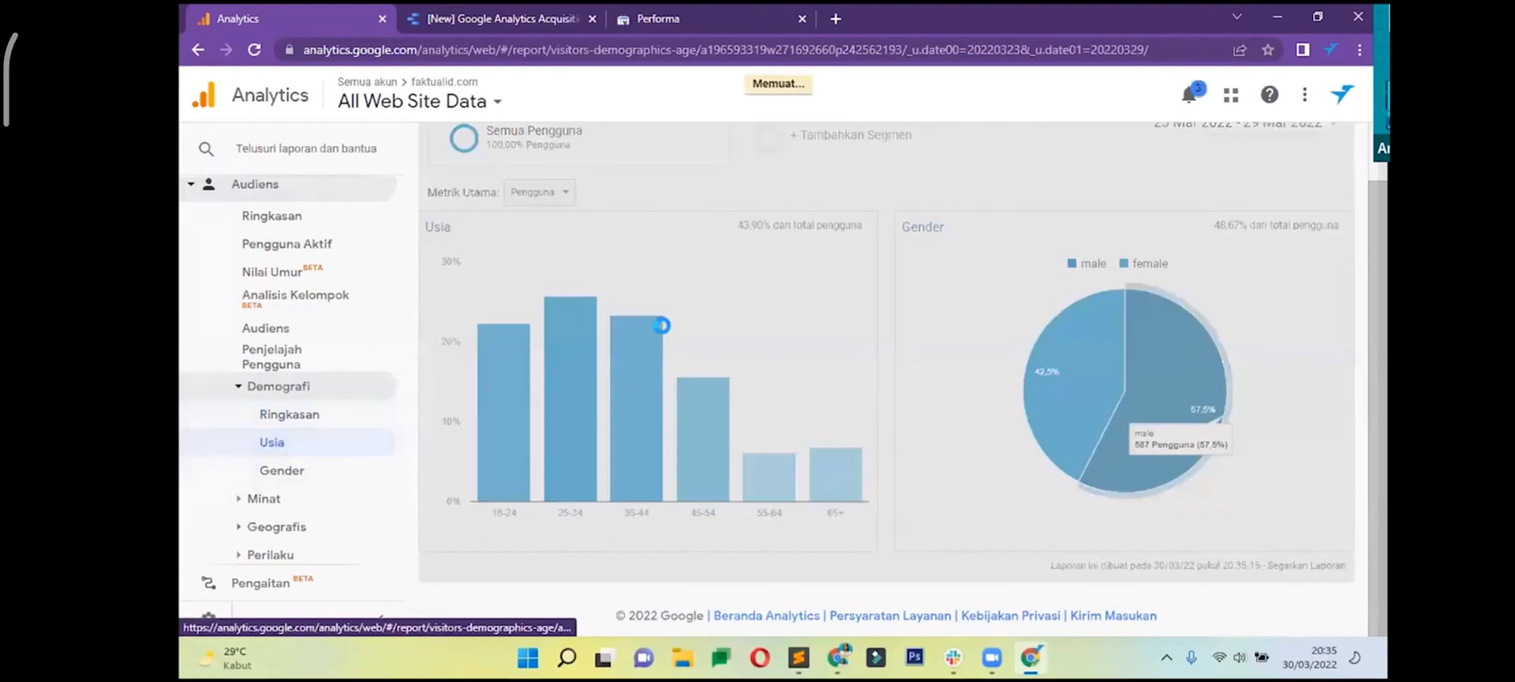
pyautogui.scroll(-3, 707, 433)
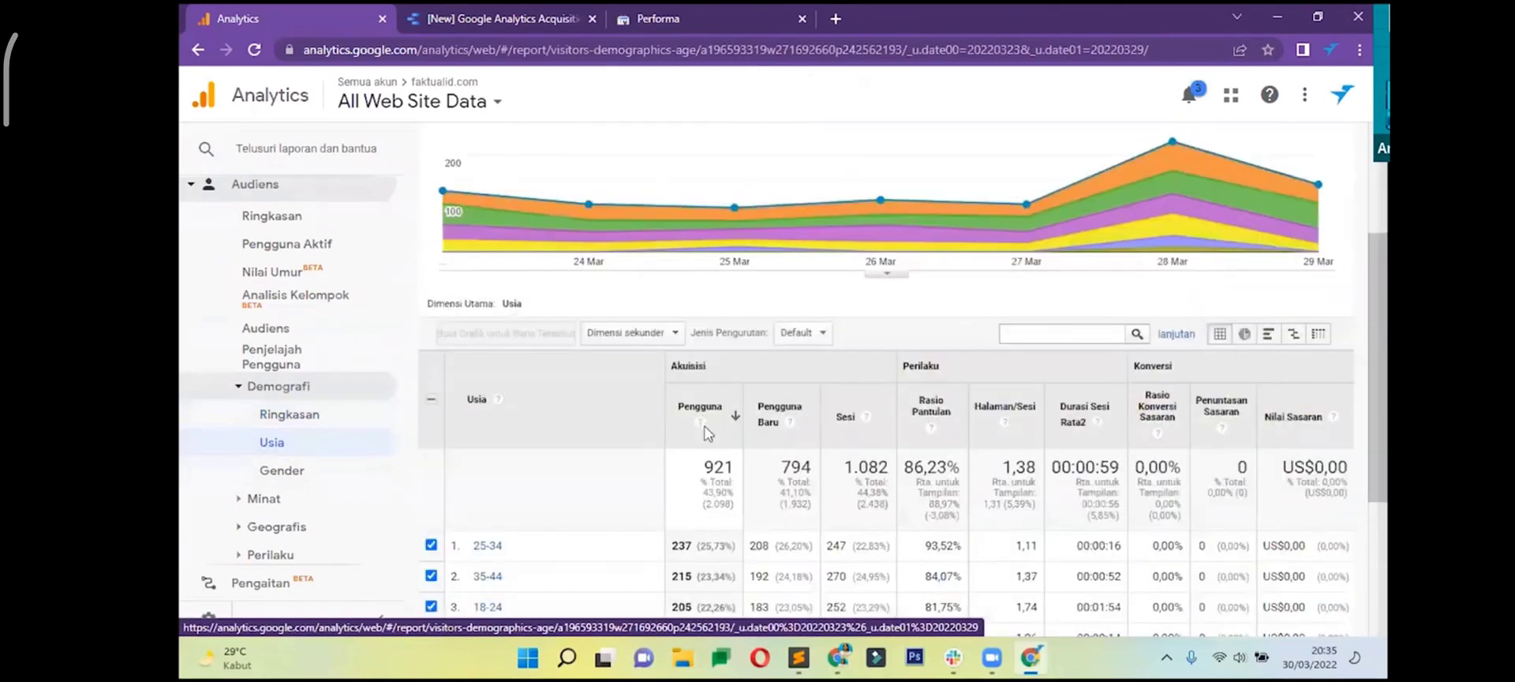
pyautogui.scroll(-3, 706, 432)
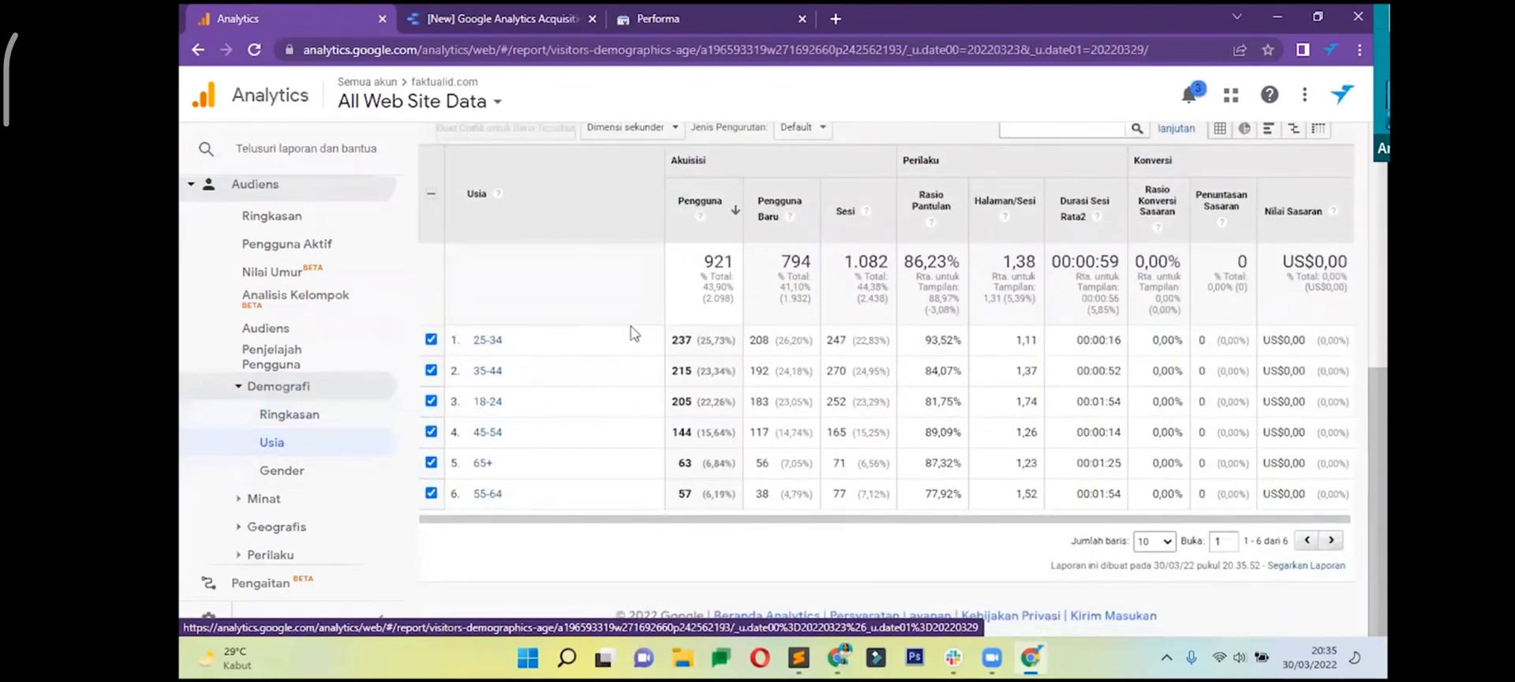
pyautogui.doubleClick(681, 339)
pyautogui.doubleClick(759, 340)
pyautogui.doubleClick(834, 340)
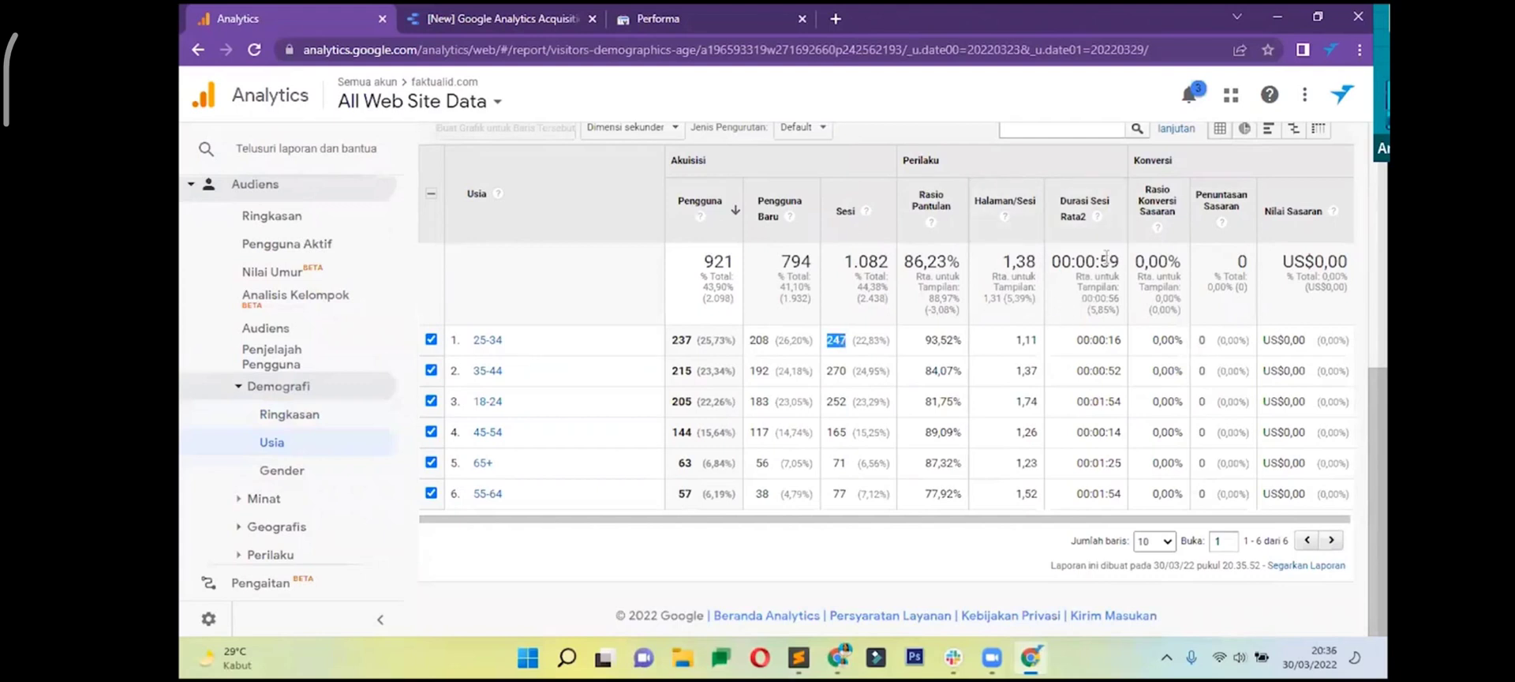
pyautogui.scroll(5, 975, 270)
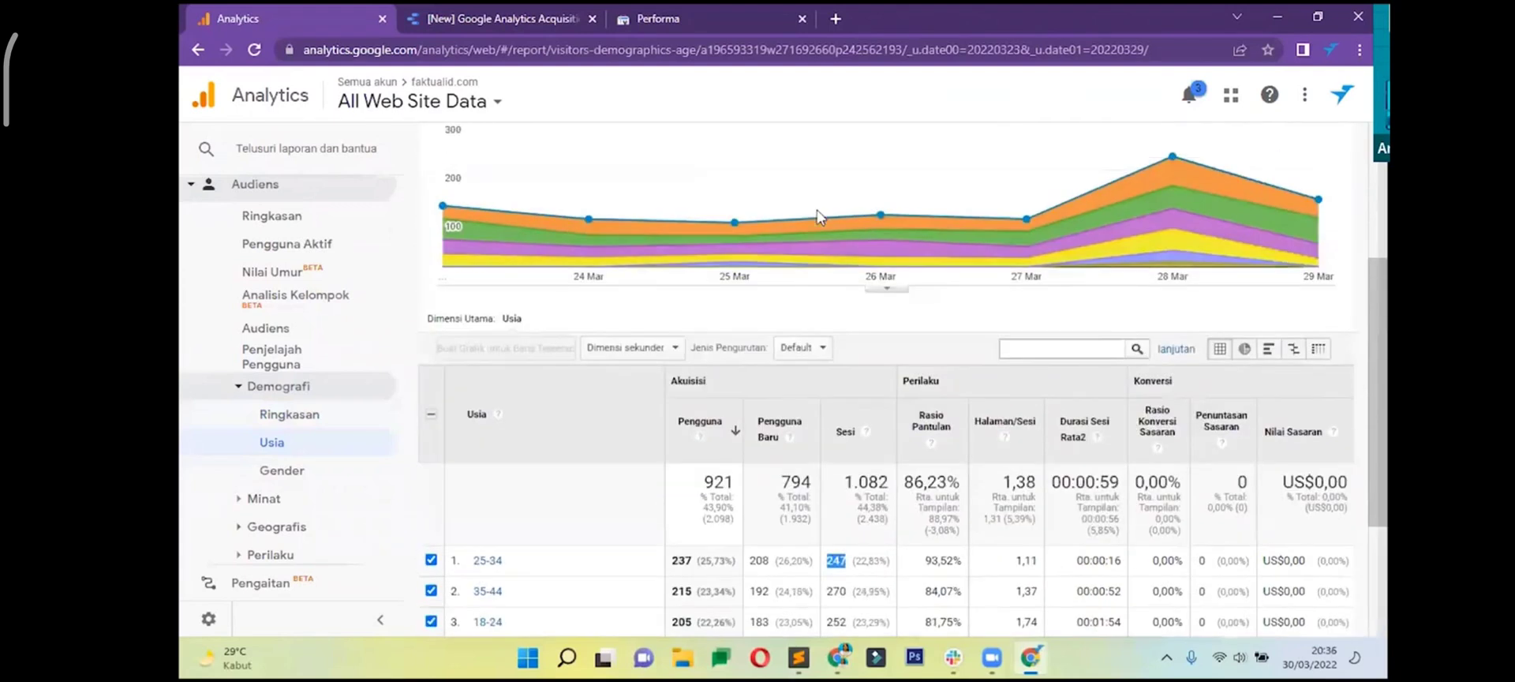
pyautogui.scroll(-3, 932, 268)
pyautogui.scroll(-5, 932, 273)
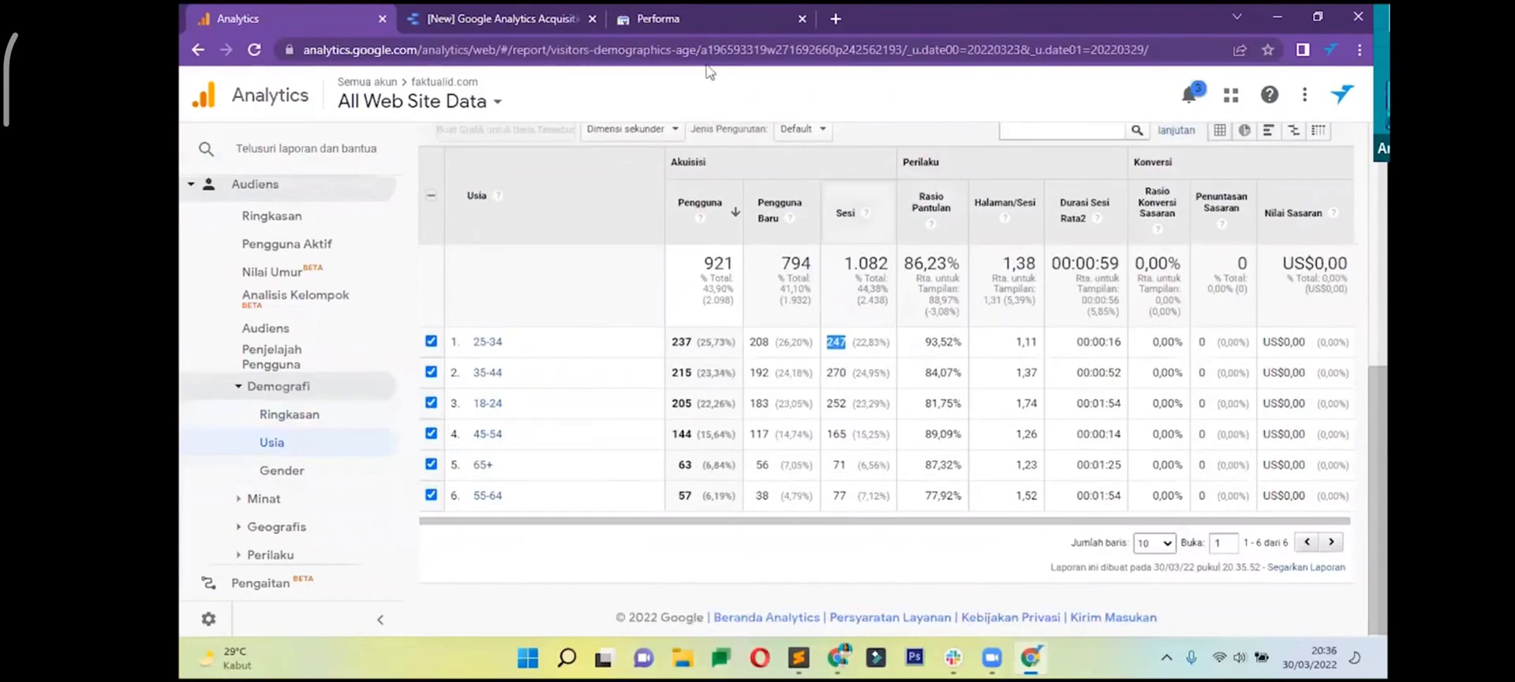
# - Open faktualid.com in a new browser tab and look through the news sections on its home page
pyautogui.click(675, 9)
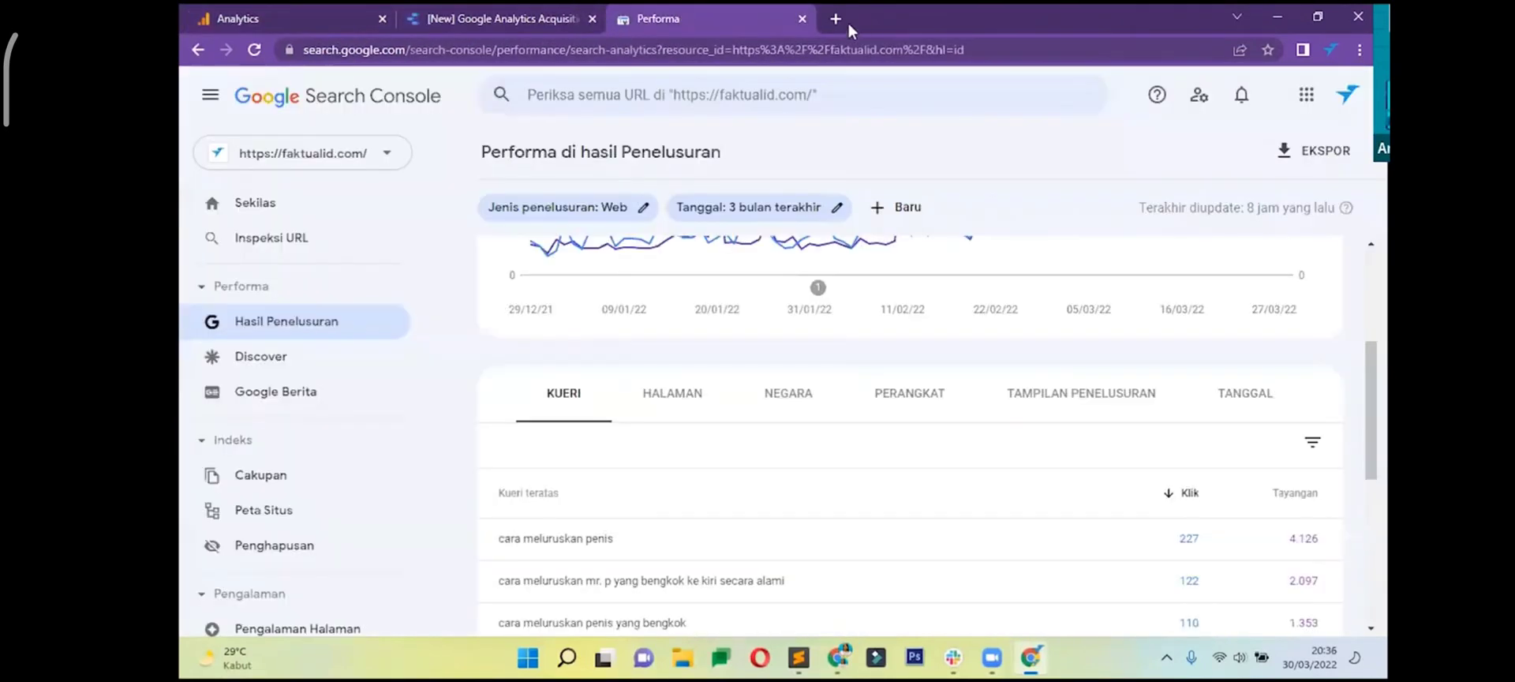
pyautogui.click(836, 21)
pyautogui.write('faktualid.com')
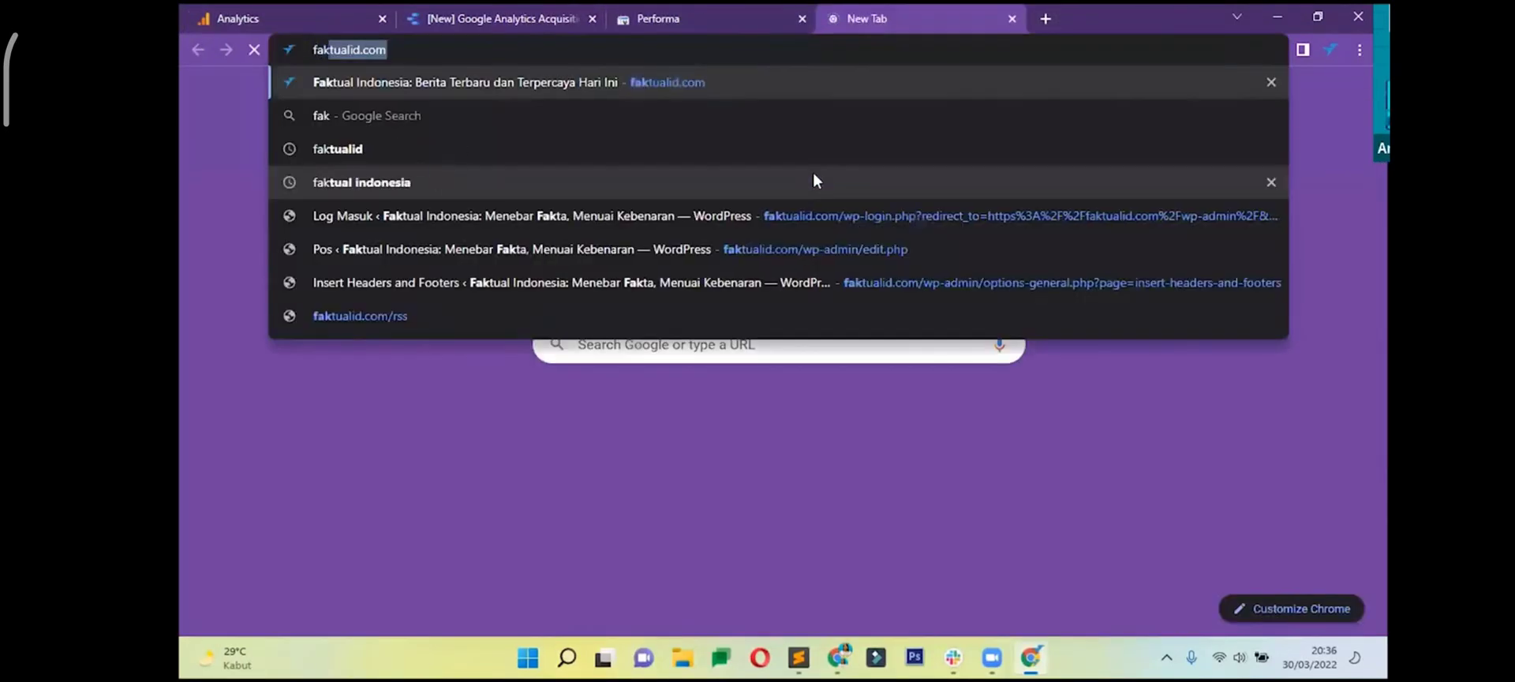
pyautogui.press('Return')
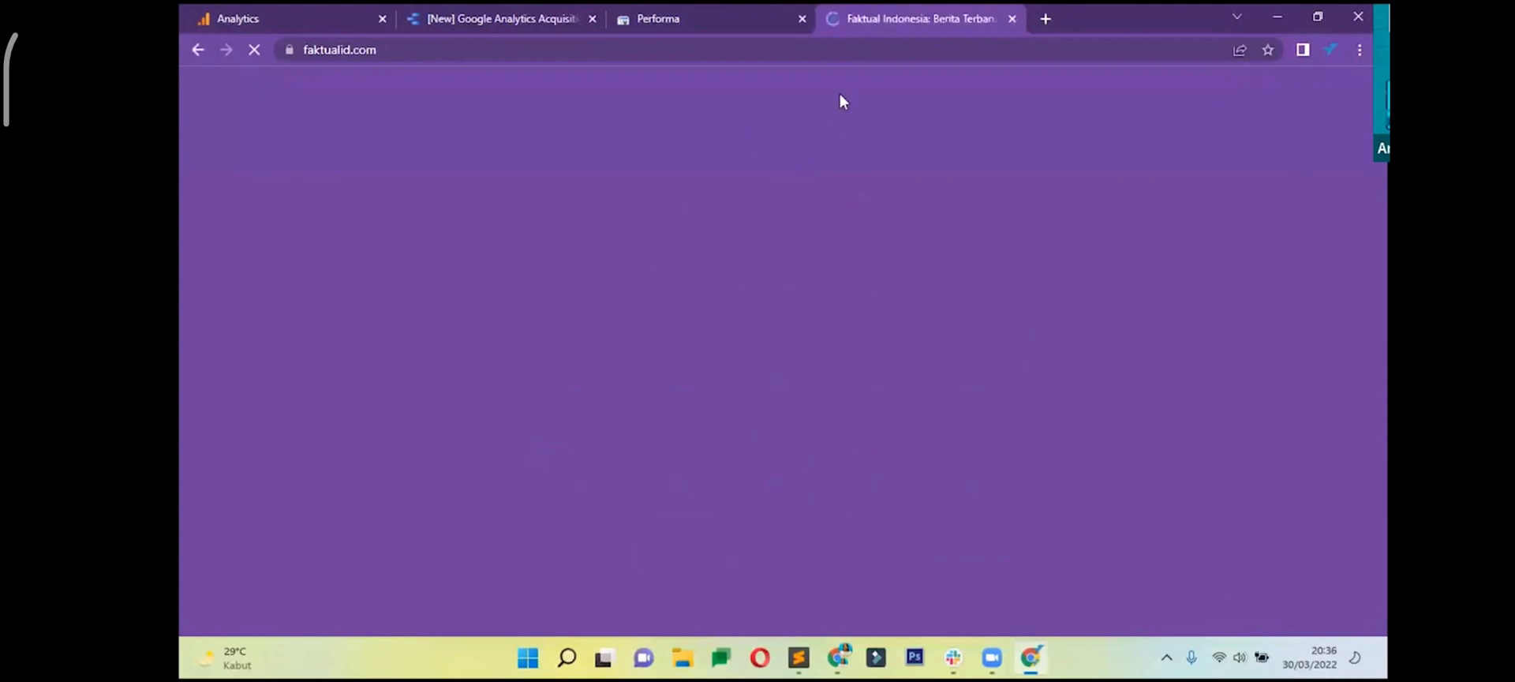
pyautogui.scroll(-15, 720, 303)
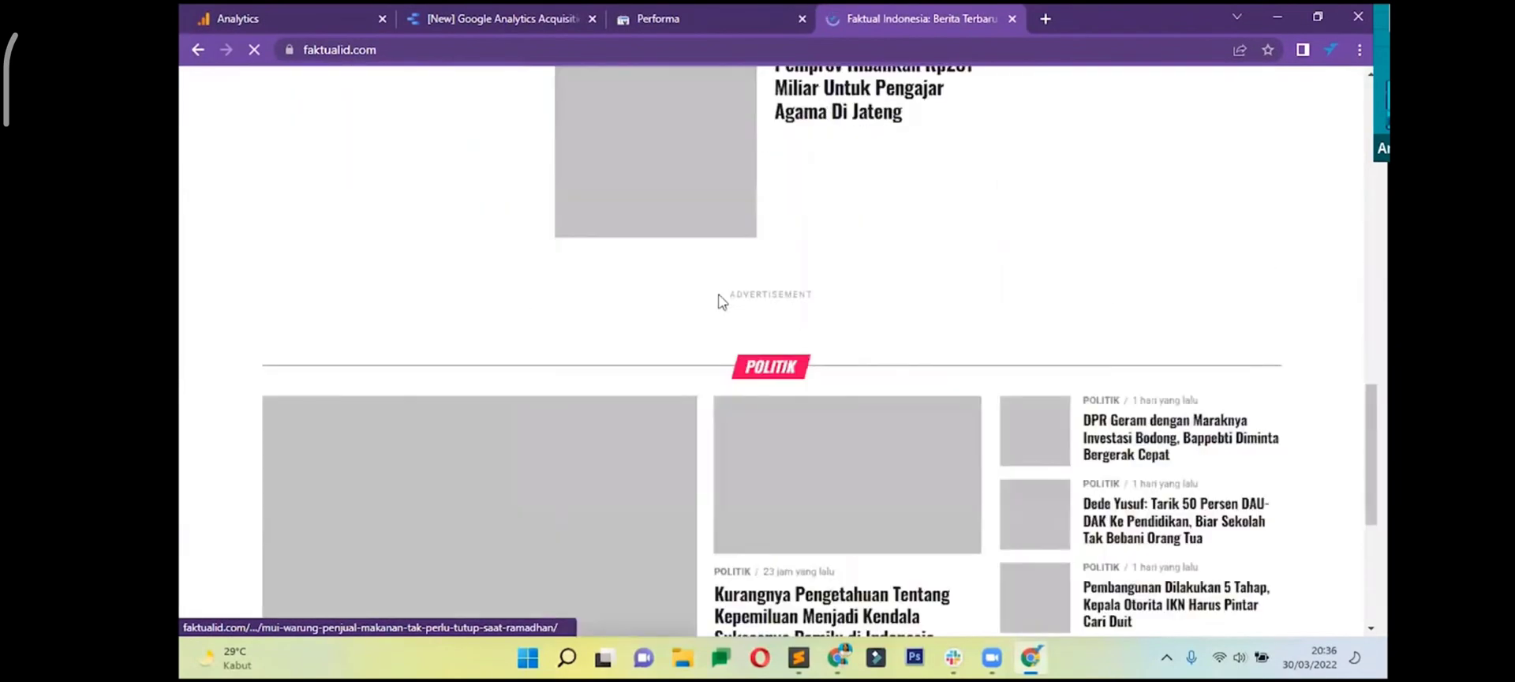
pyautogui.scroll(3, 721, 304)
pyautogui.scroll(-3, 720, 304)
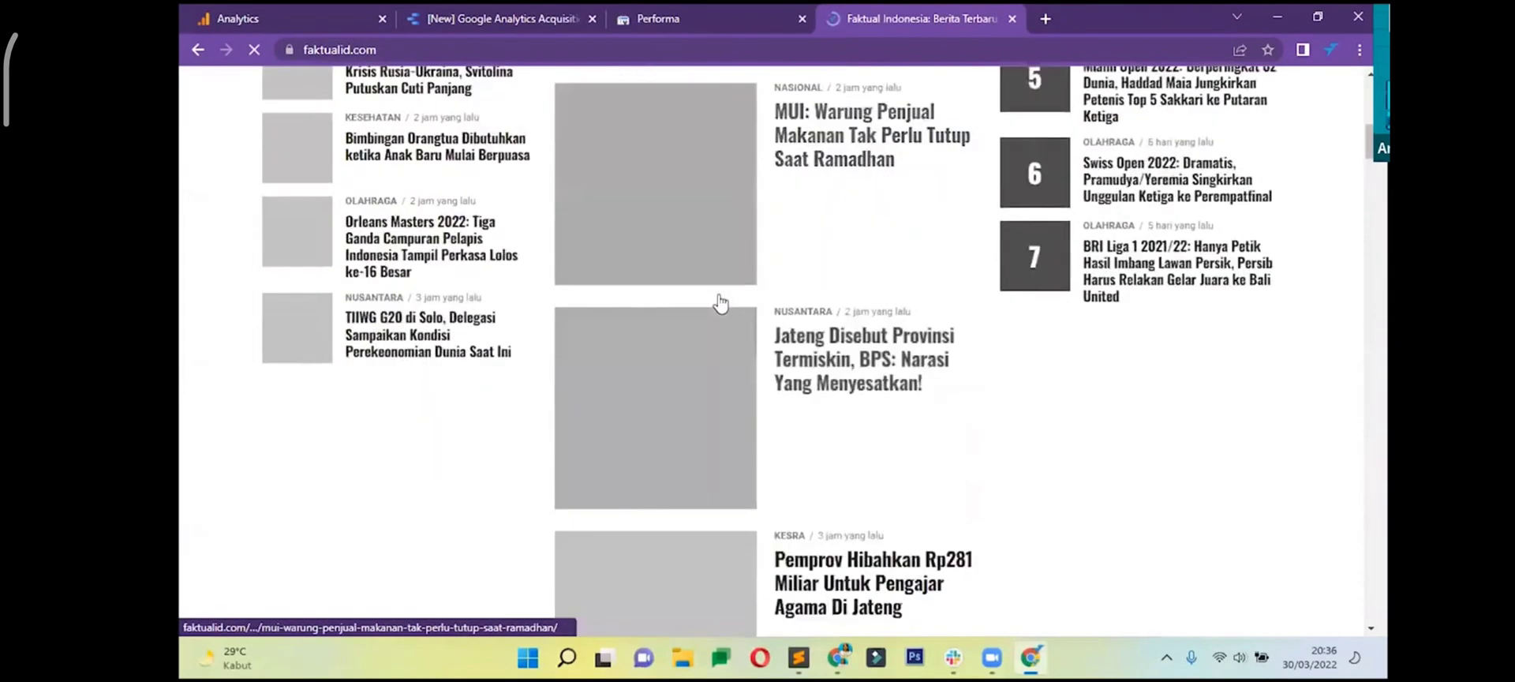
pyautogui.scroll(1, 720, 304)
pyautogui.scroll(7, 720, 304)
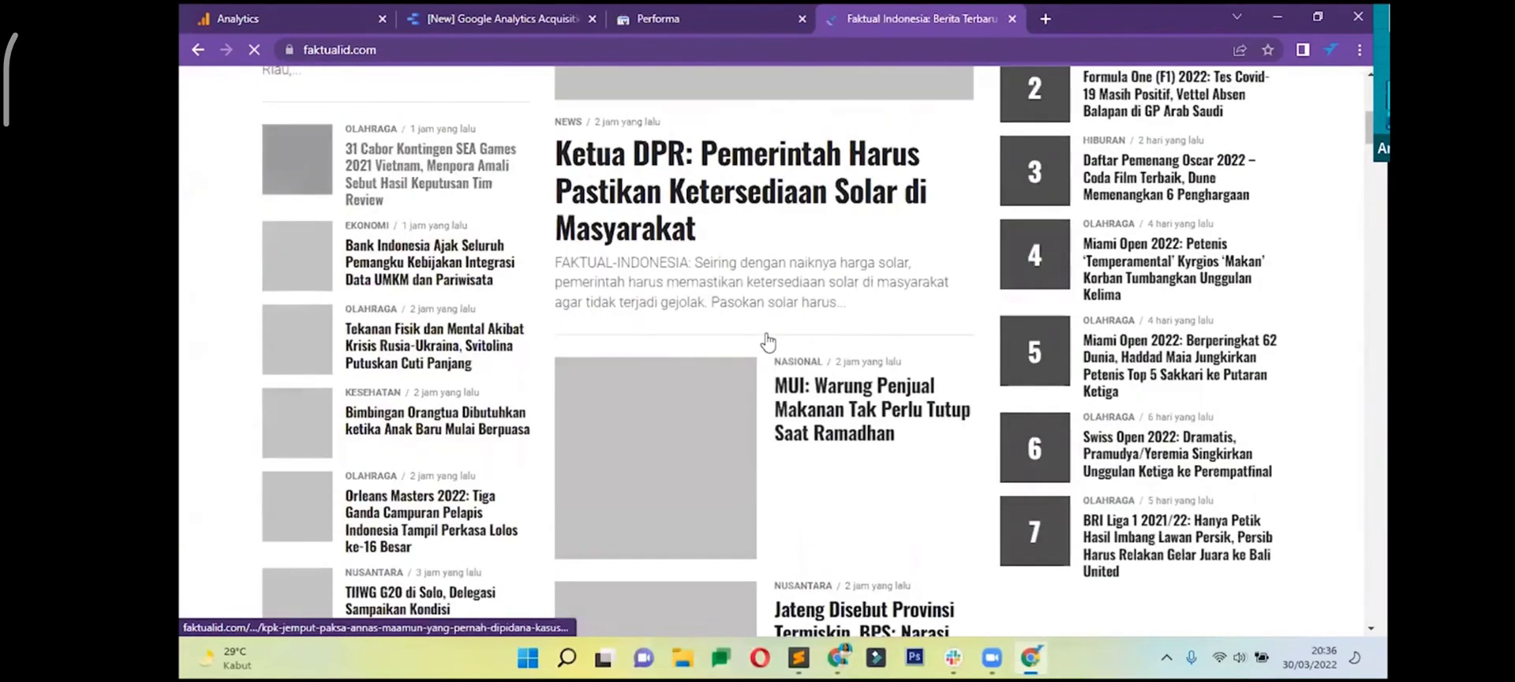
pyautogui.scroll(-10, 768, 341)
pyautogui.scroll(6, 836, 339)
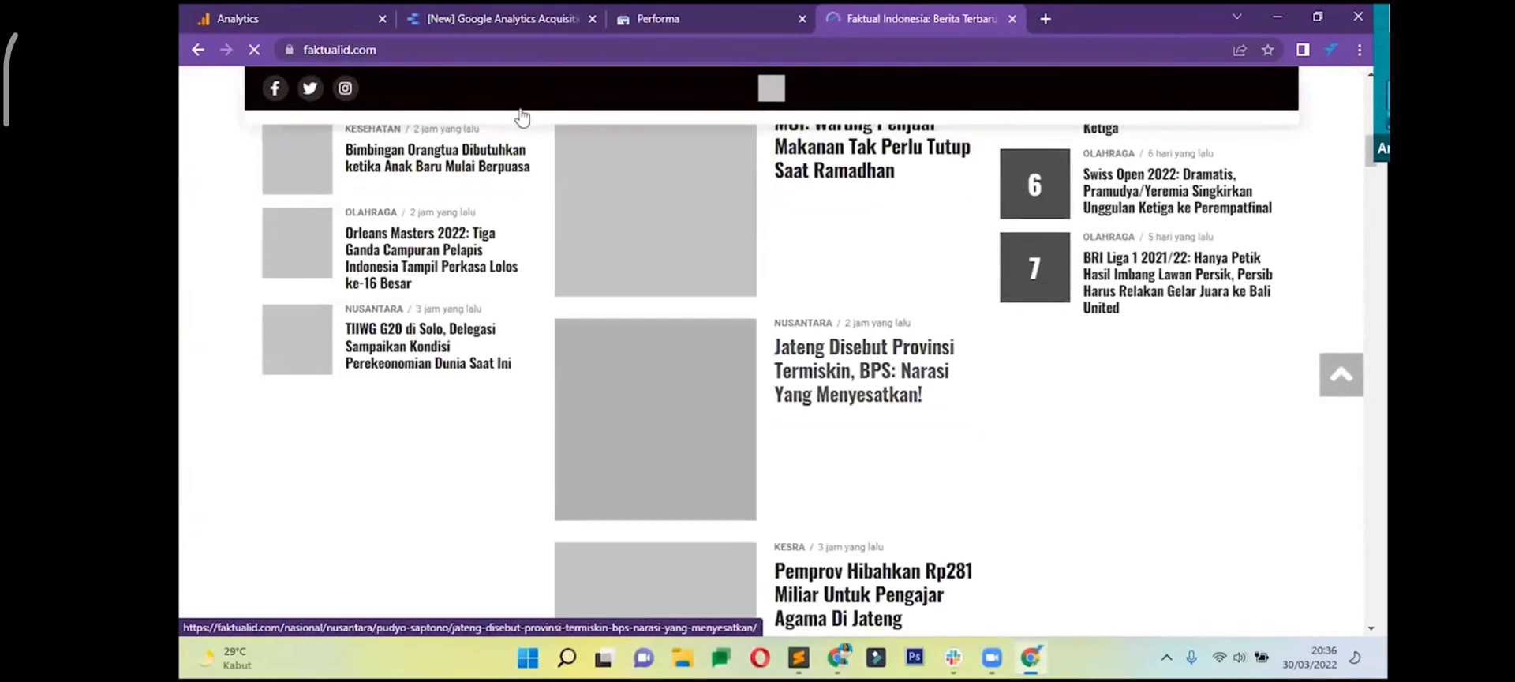
pyautogui.scroll(3, 770, 386)
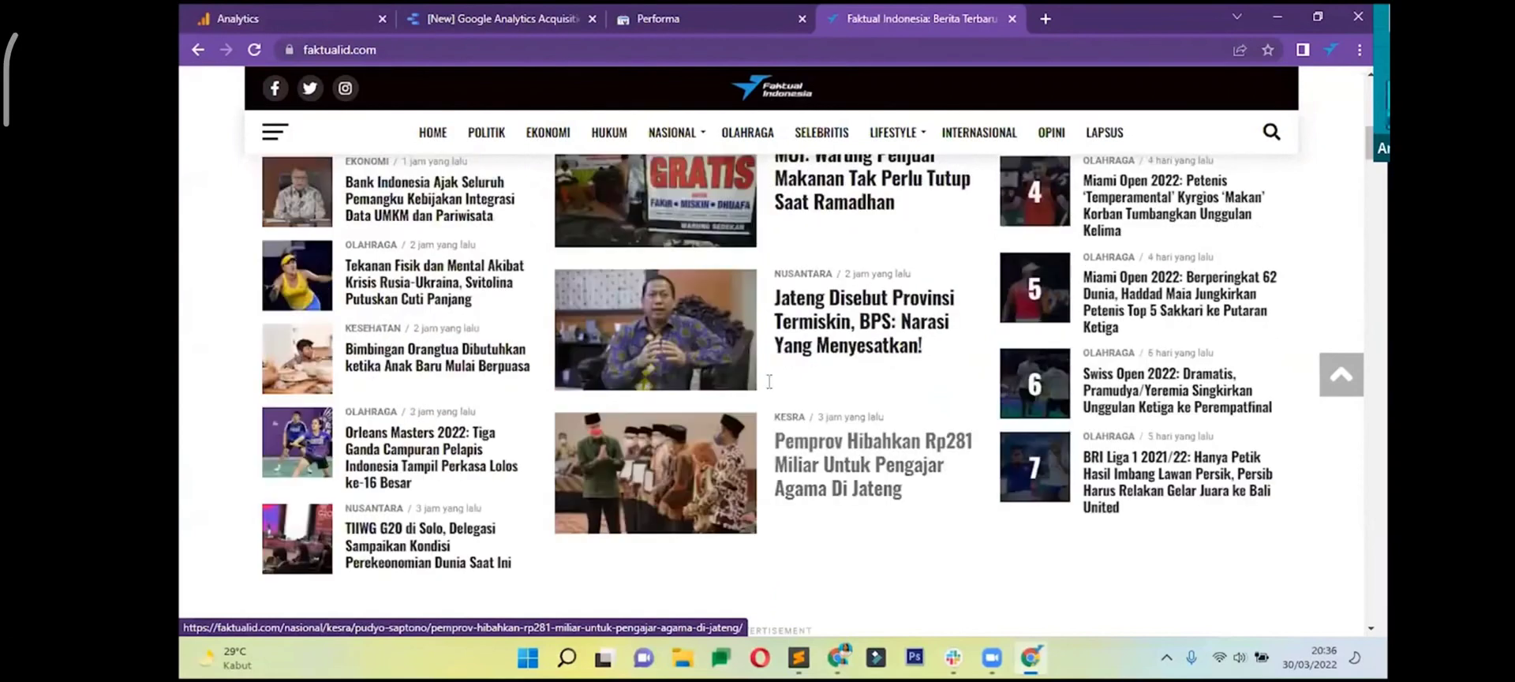
pyautogui.scroll(-10, 770, 387)
pyautogui.scroll(-6, 531, 260)
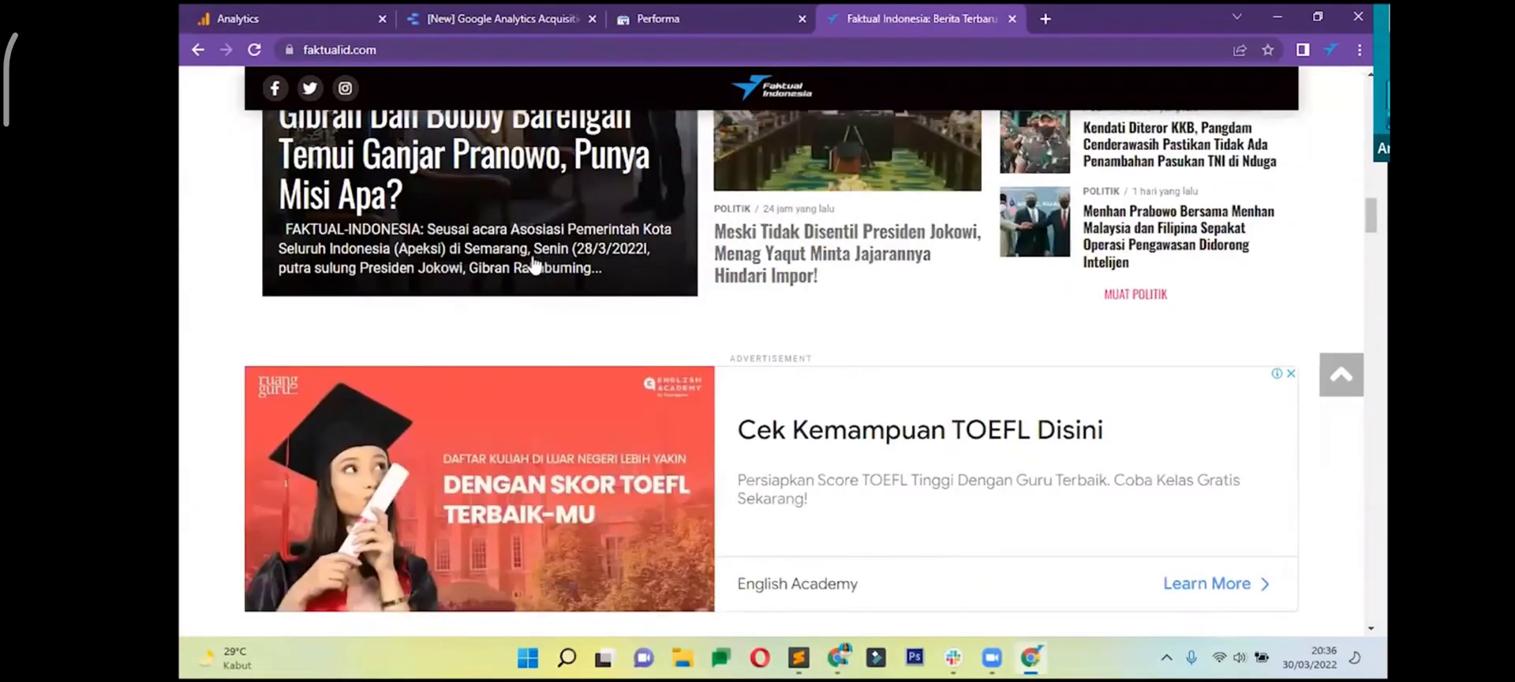
# - Return to Google Analytics, open the Minat overview (Ringkasan) and examine the Kategori Afinitas interests
pyautogui.click(341, 11)
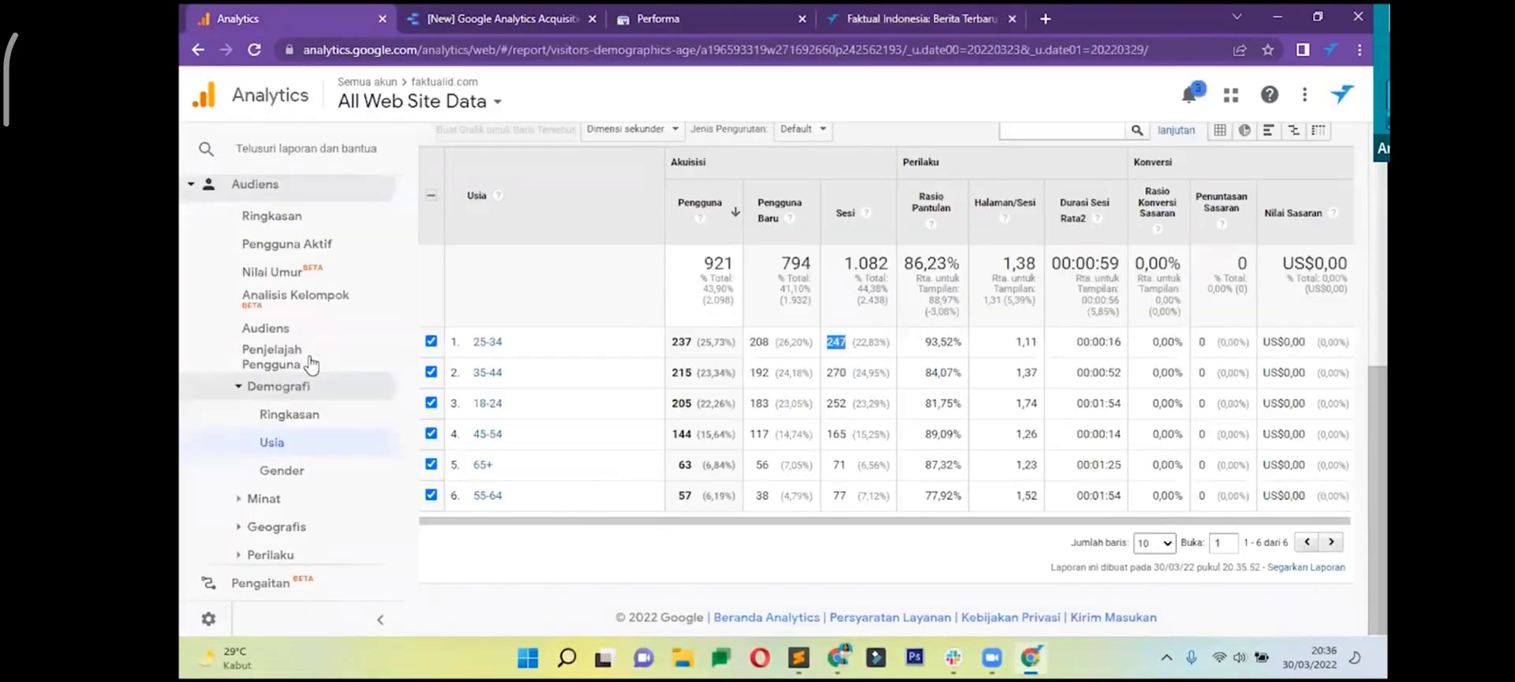
pyautogui.scroll(-1, 306, 386)
pyautogui.click(306, 323)
pyautogui.click(328, 348)
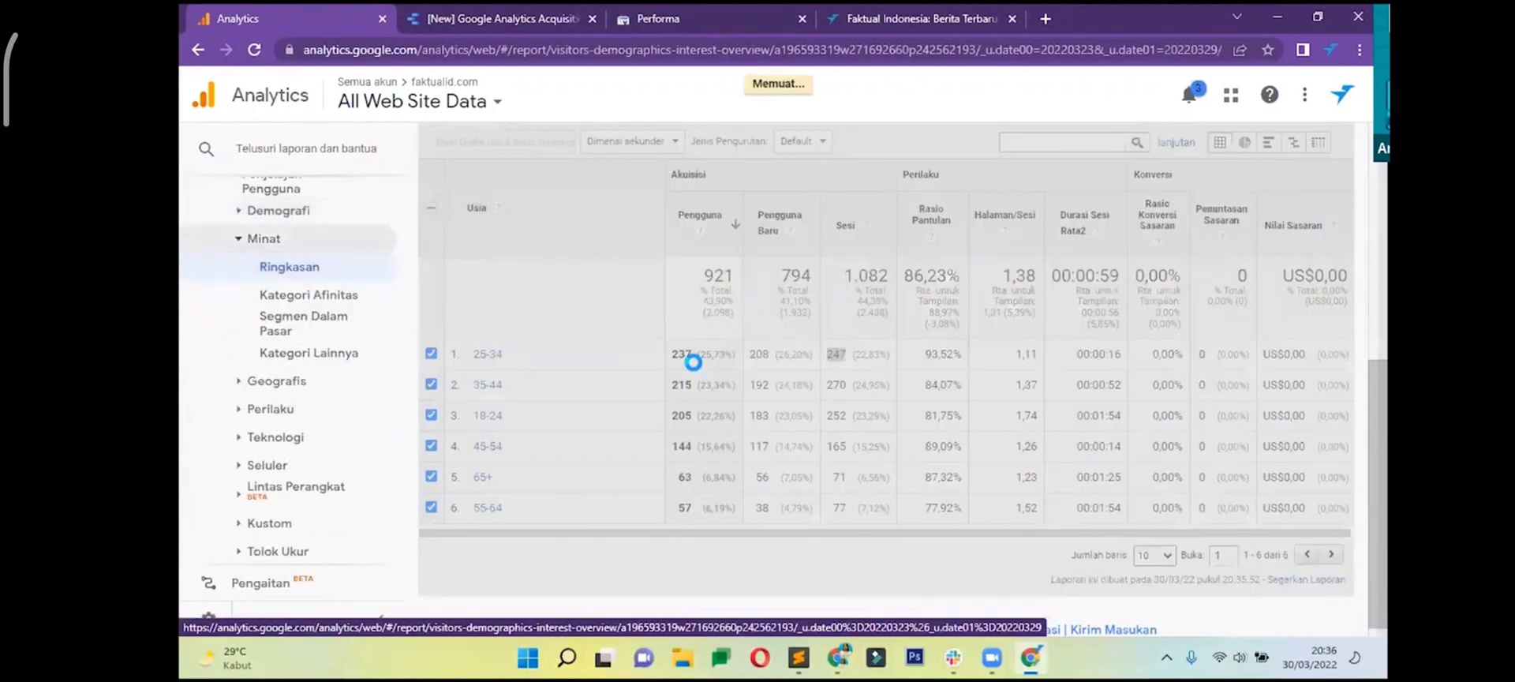
pyautogui.scroll(5, 539, 325)
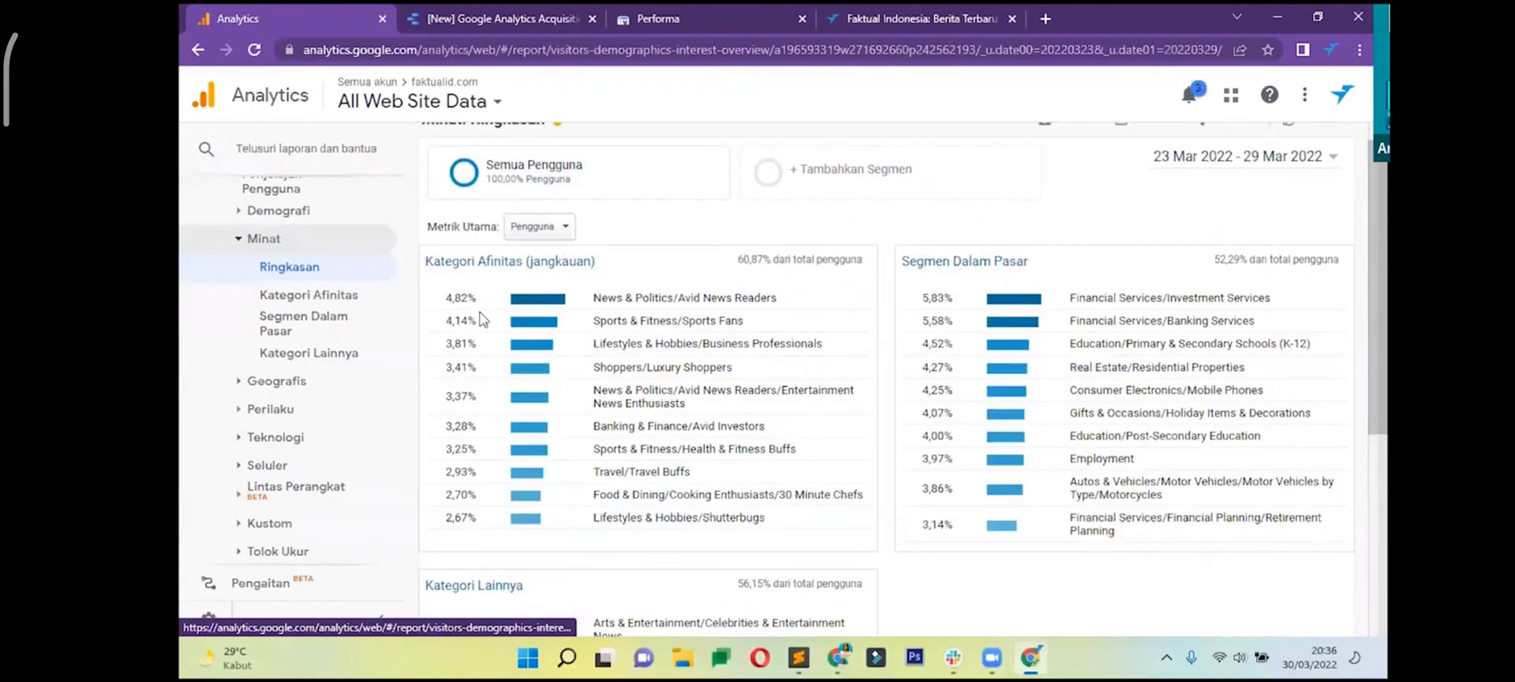
pyautogui.moveTo(719, 343); pyautogui.dragTo(717, 344)
pyautogui.moveTo(643, 368); pyautogui.dragTo(742, 391)
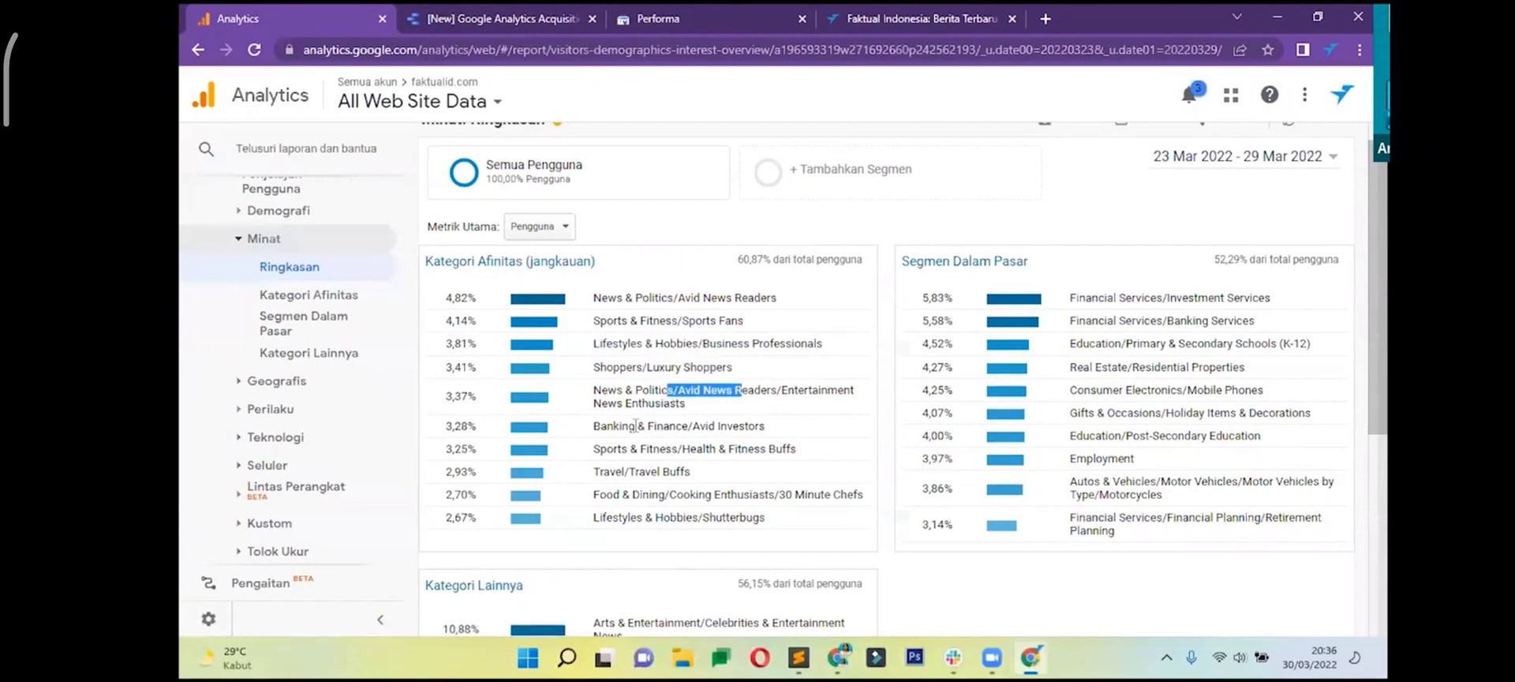
pyautogui.click(635, 425)
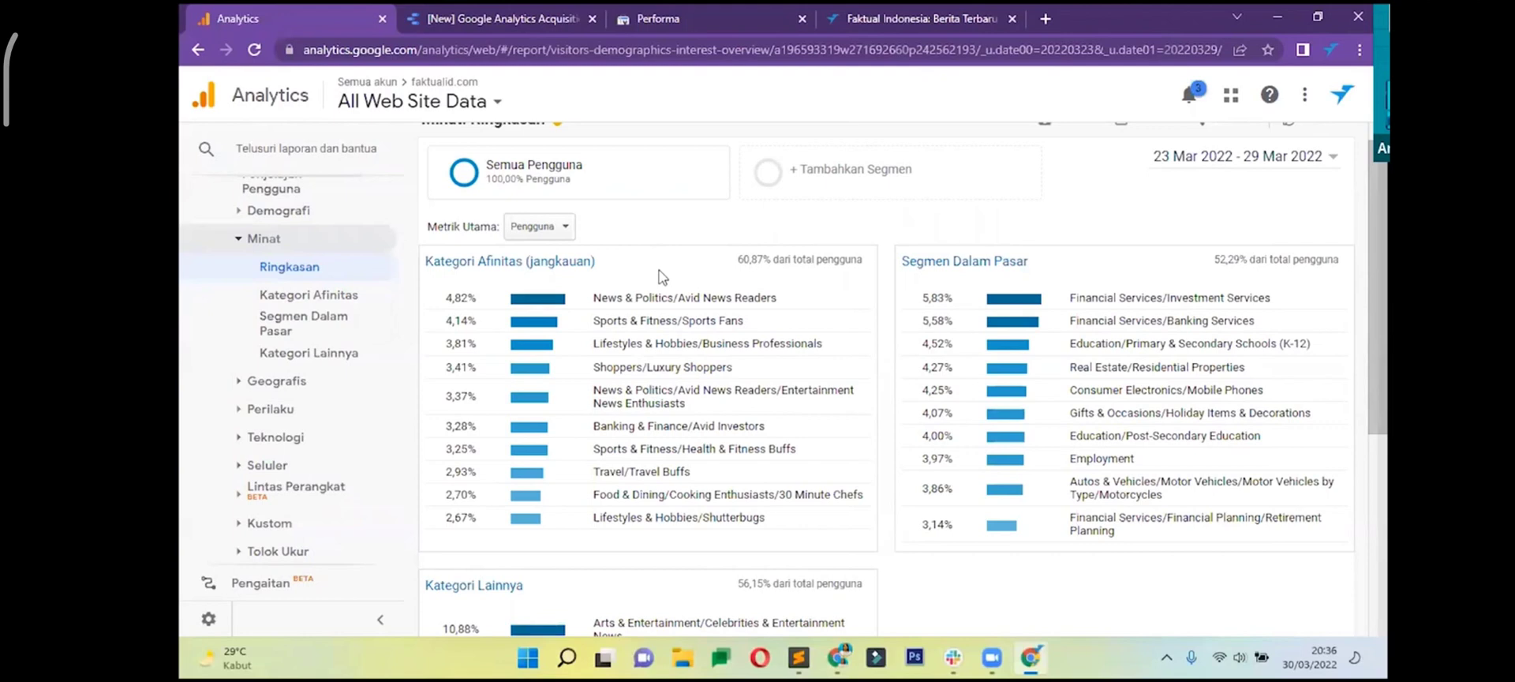
# - Review the Kategori Lainnya interests and view the export formats offered for the Minat overview
pyautogui.scroll(-5, 651, 294)
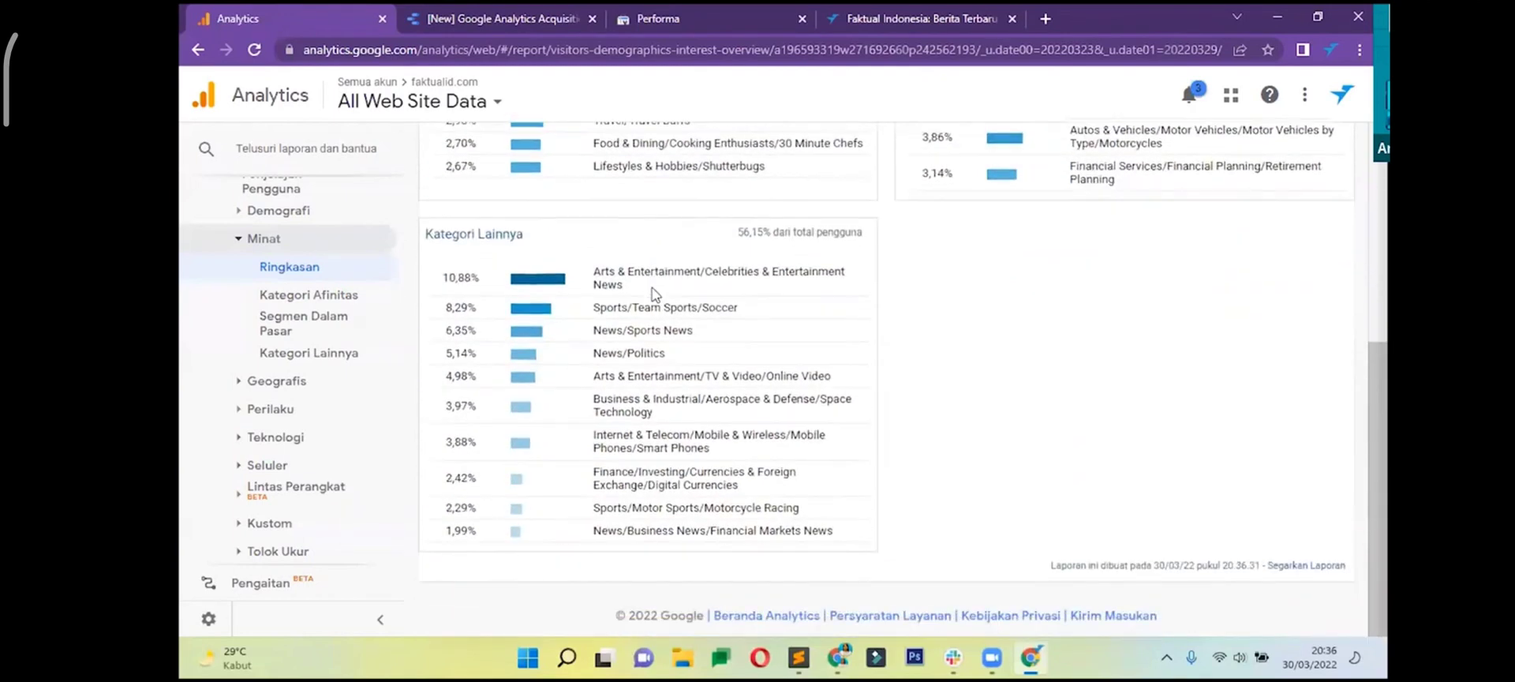
pyautogui.scroll(5, 651, 294)
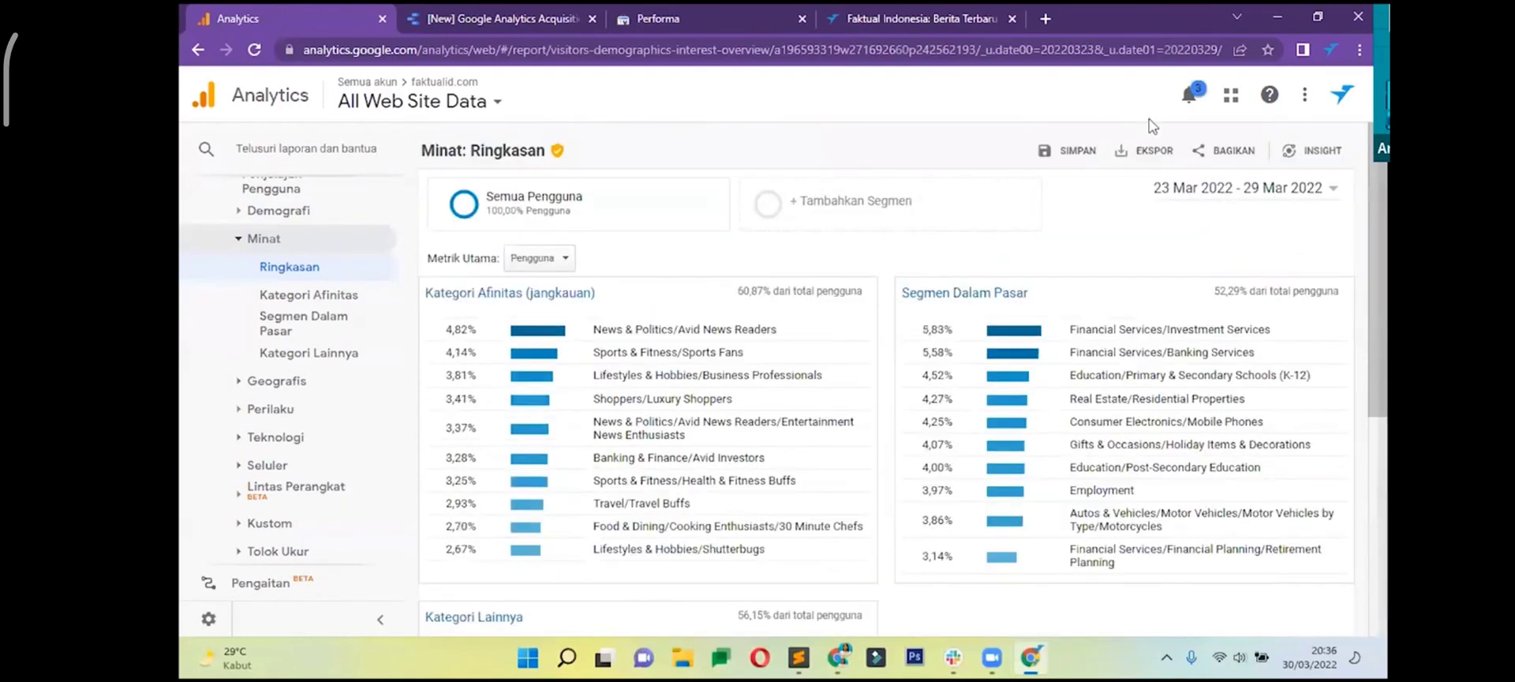
pyautogui.click(1146, 152)
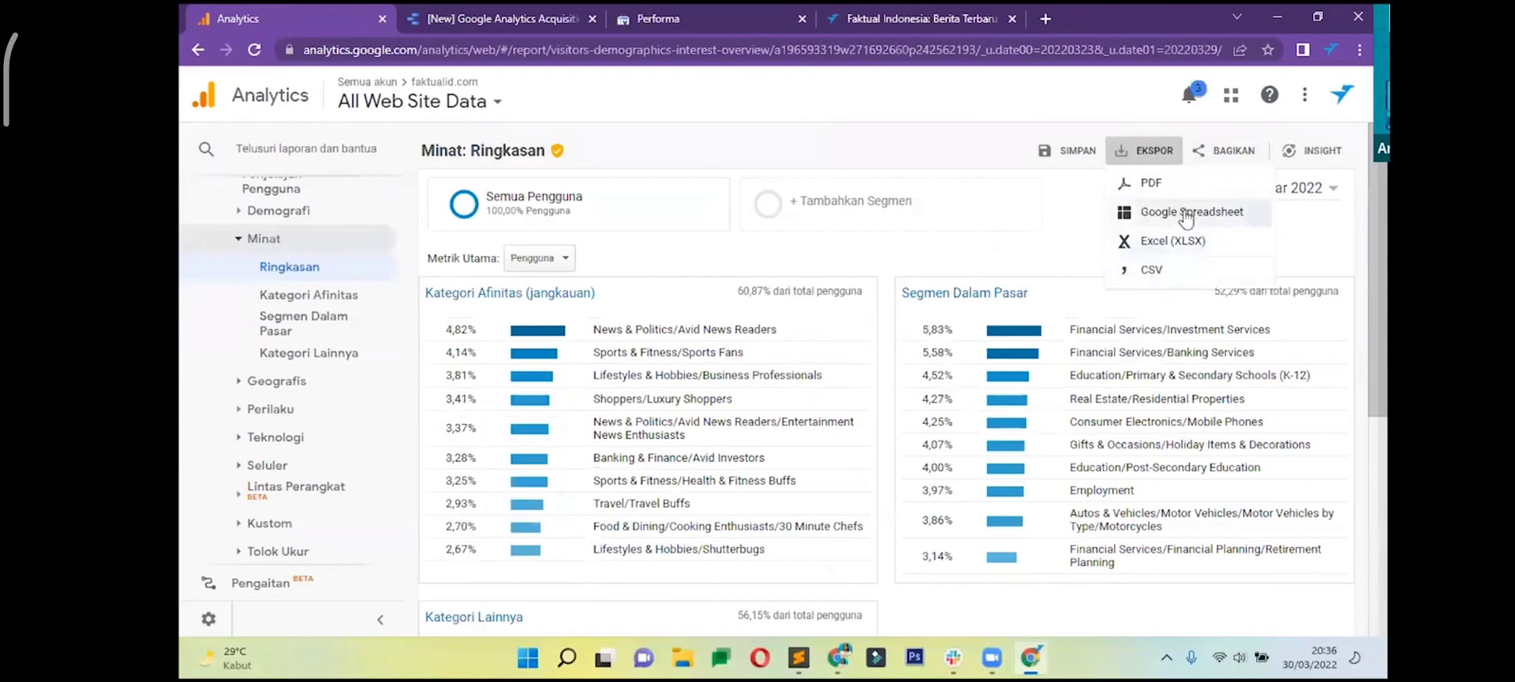
pyautogui.click(1039, 244)
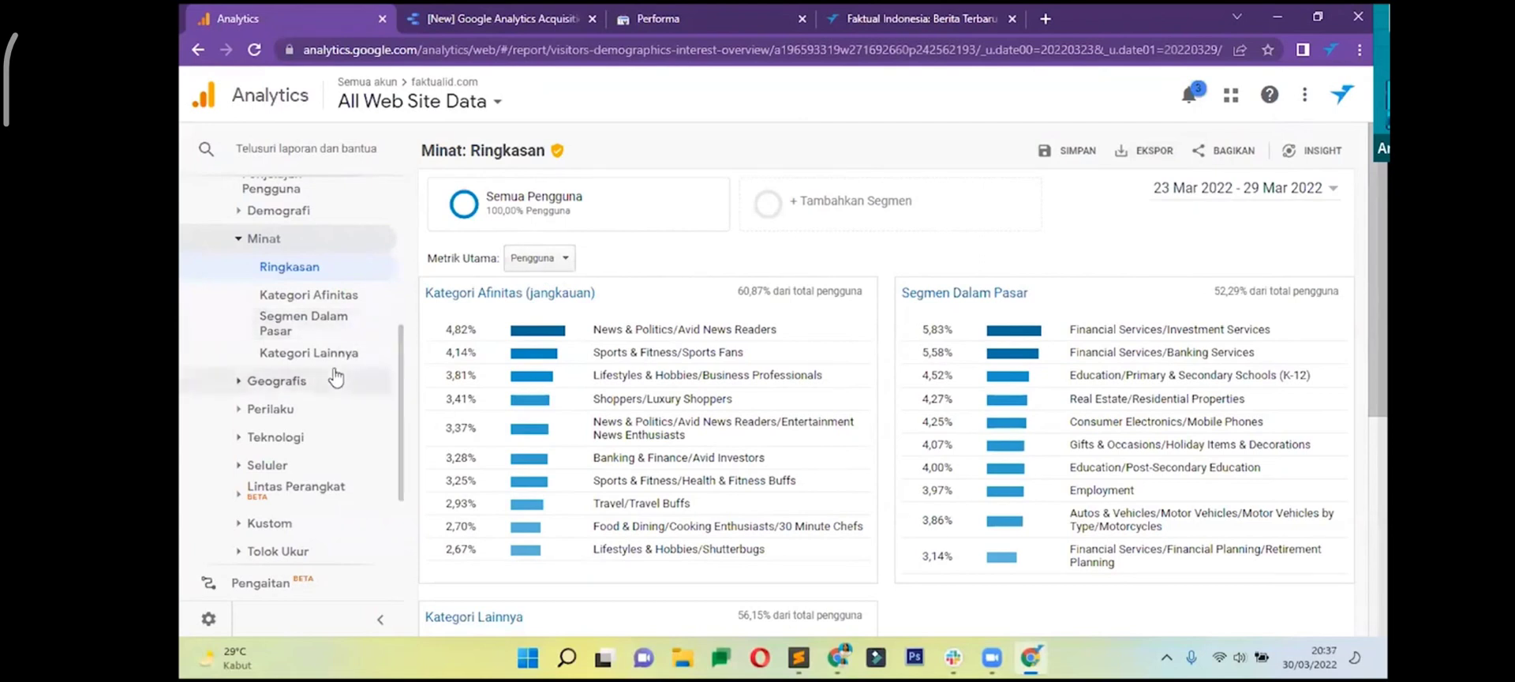
# - Look through the reports offered under Geografis, Perilaku and Teknologi in the Audiens section
pyautogui.scroll(-1, 339, 371)
pyautogui.click(276, 293)
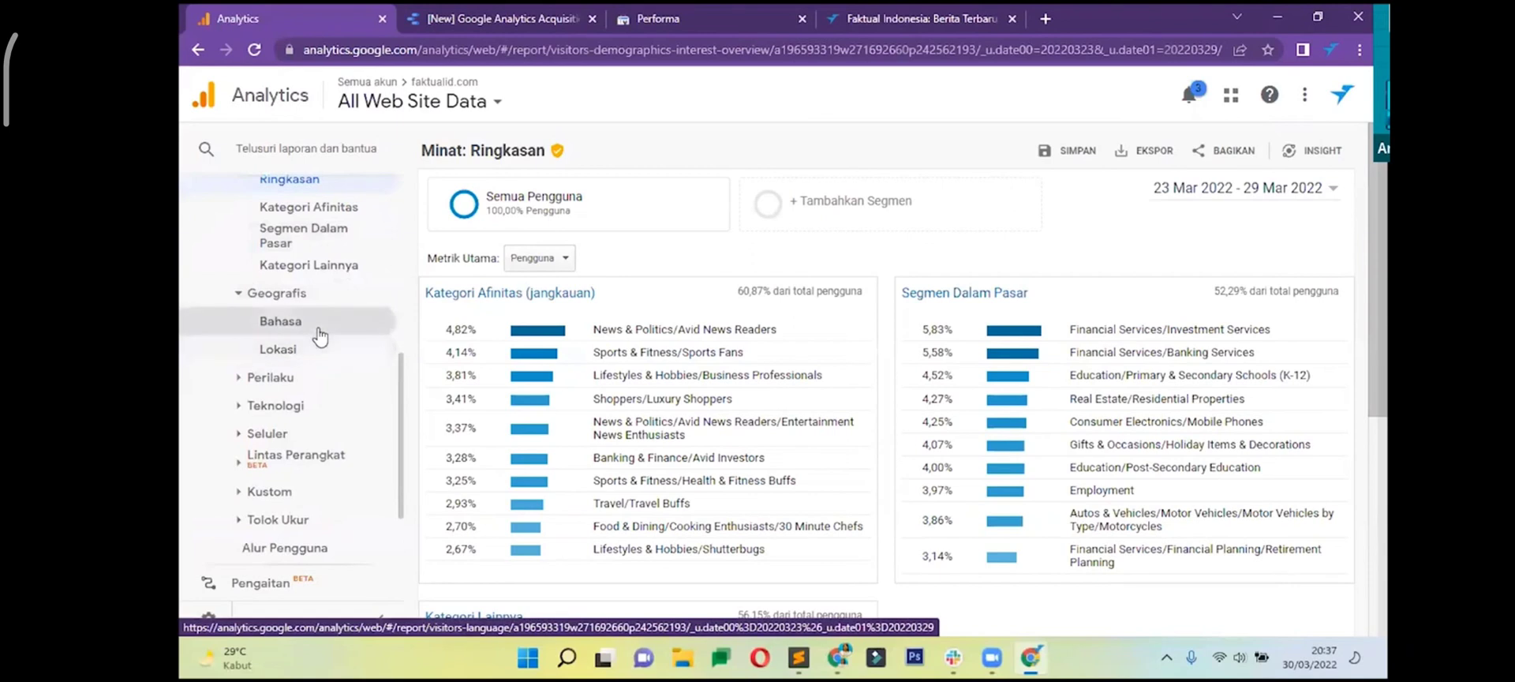
pyautogui.click(303, 379)
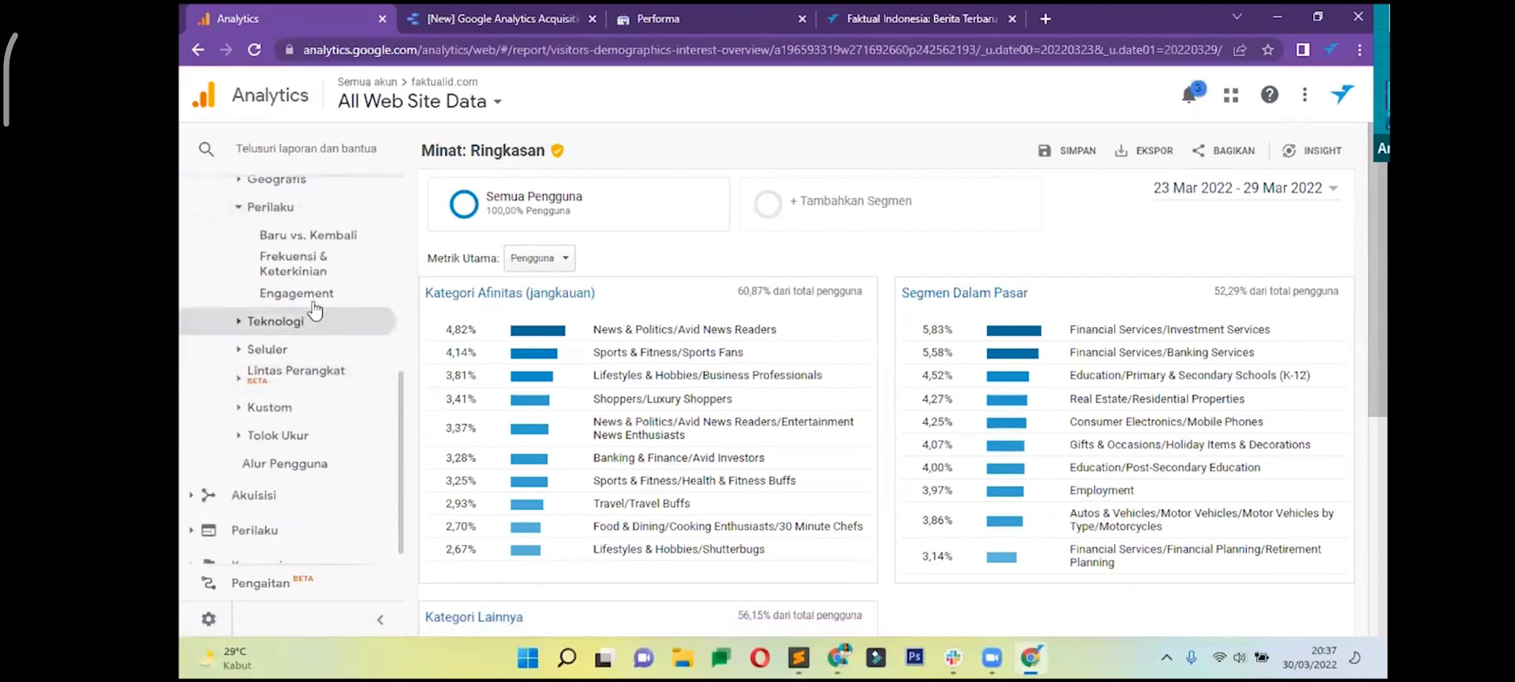
pyautogui.scroll(1, 308, 294)
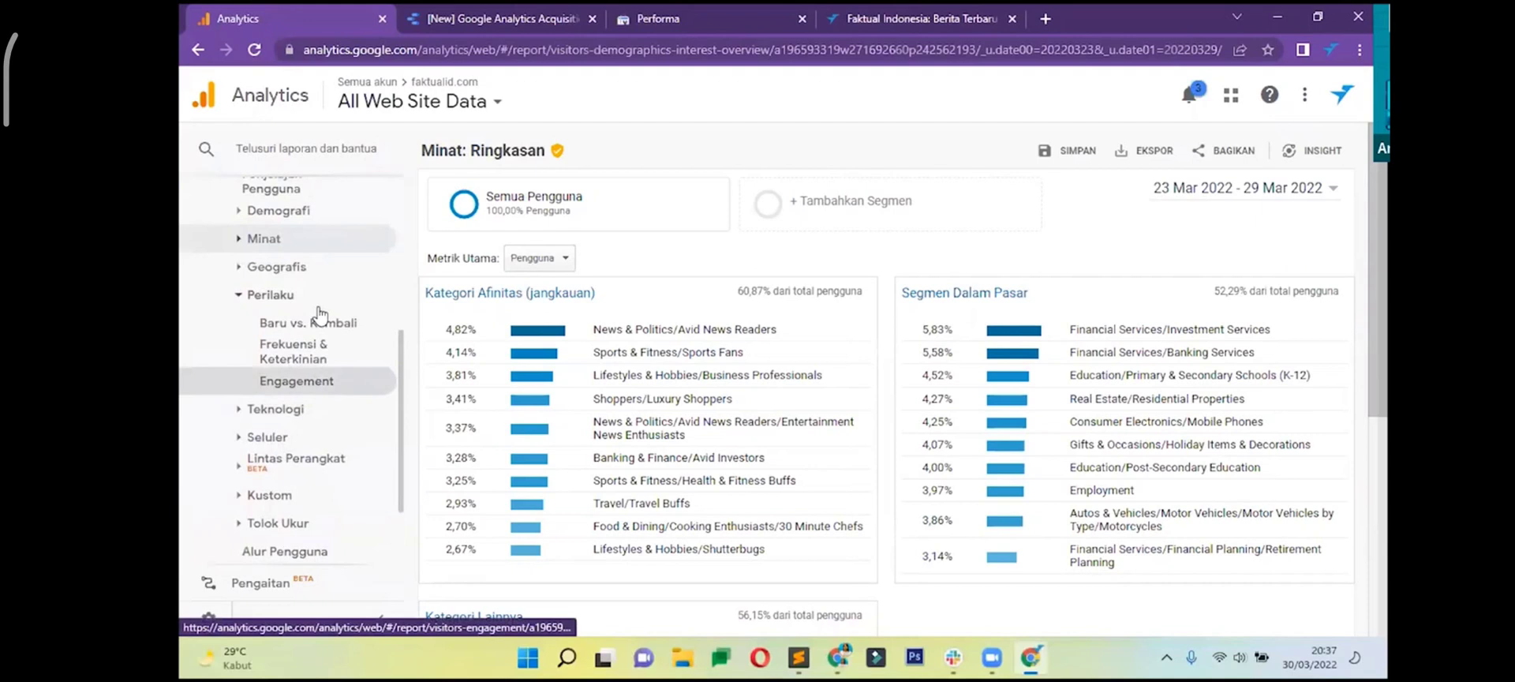
pyautogui.click(325, 410)
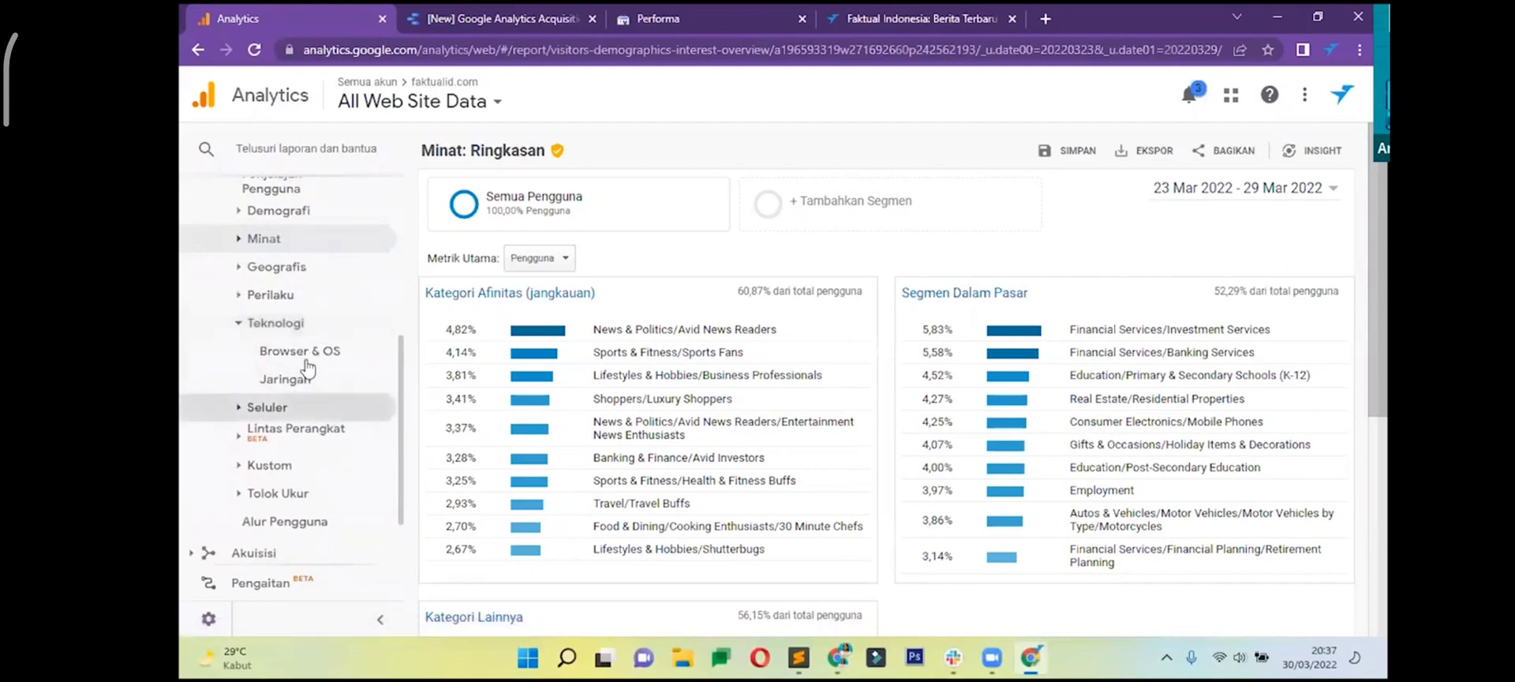
pyautogui.scroll(-1, 331, 399)
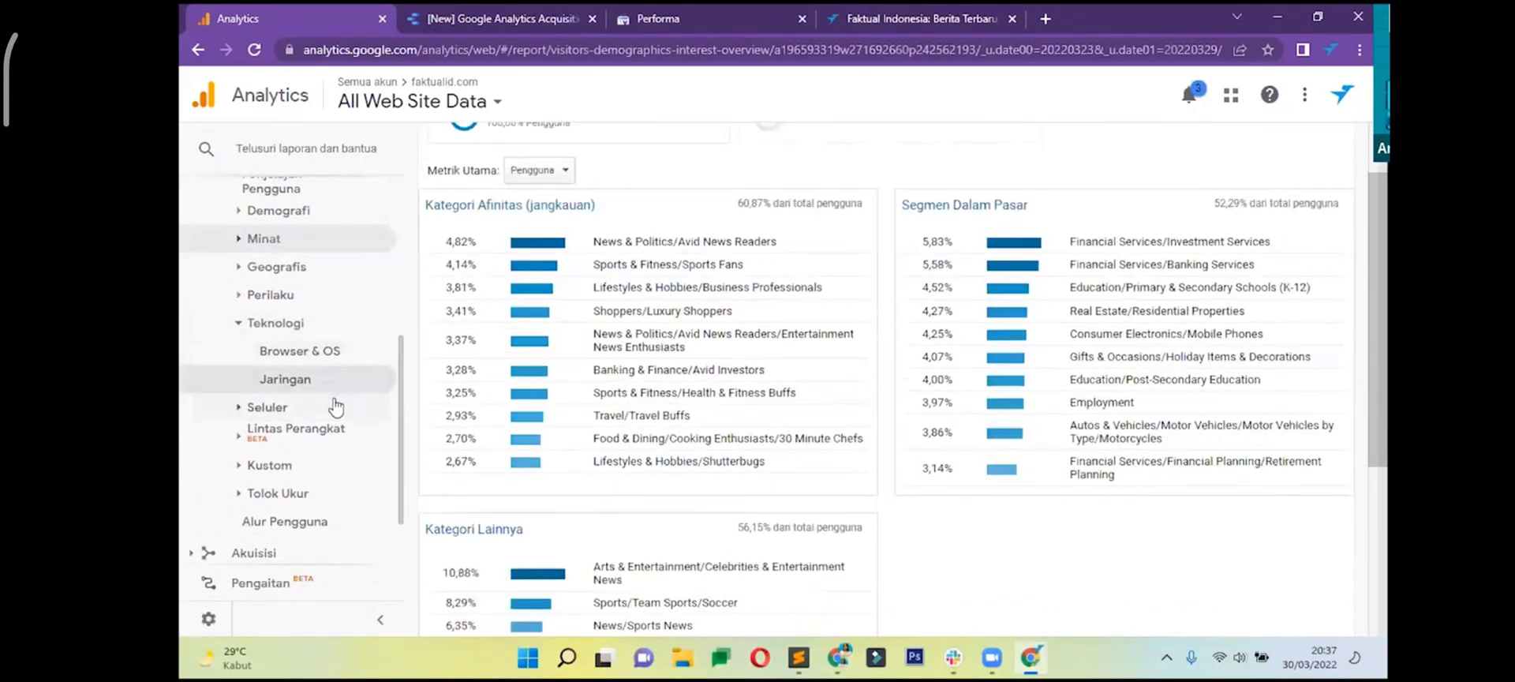
pyautogui.scroll(-1, 335, 406)
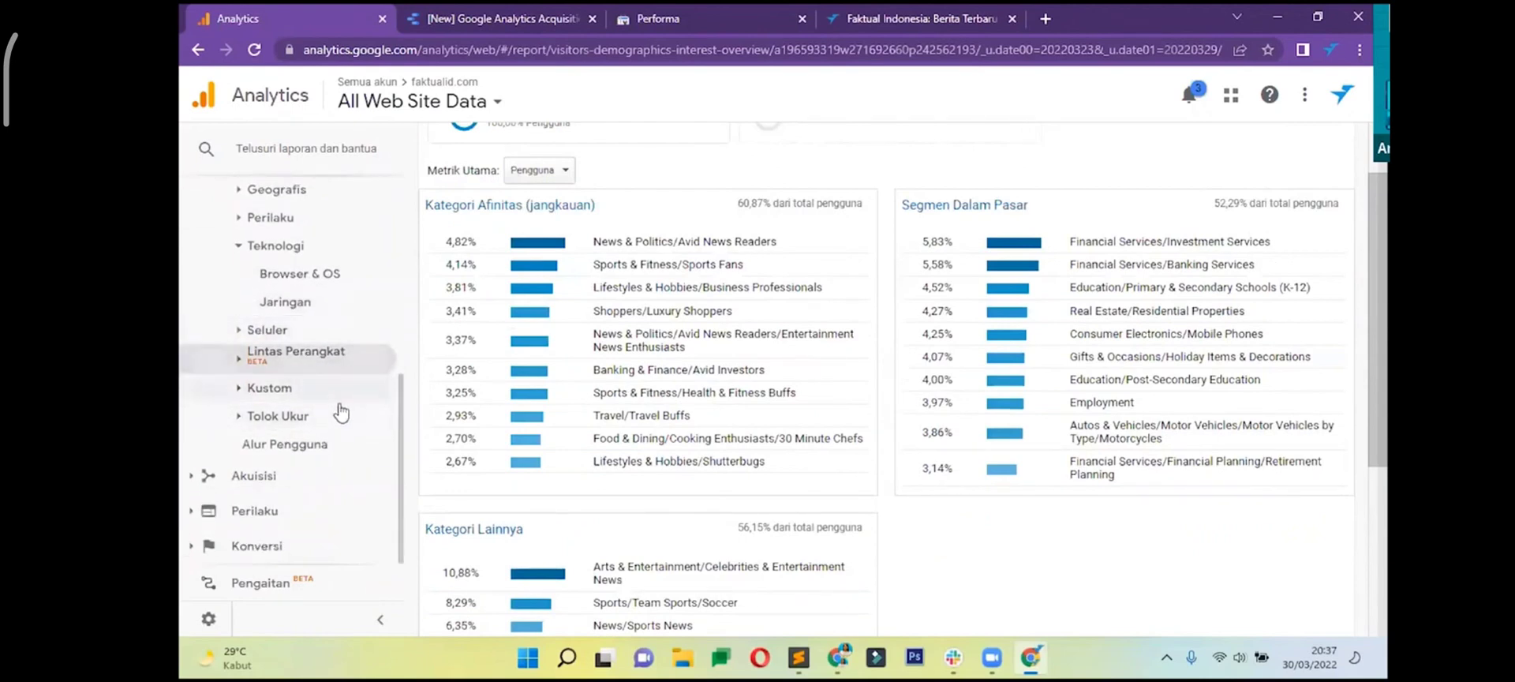
# - Open the Alur Pengguna report and examine the flow from countries through the landing pages to the last interaction
pyautogui.click(320, 444)
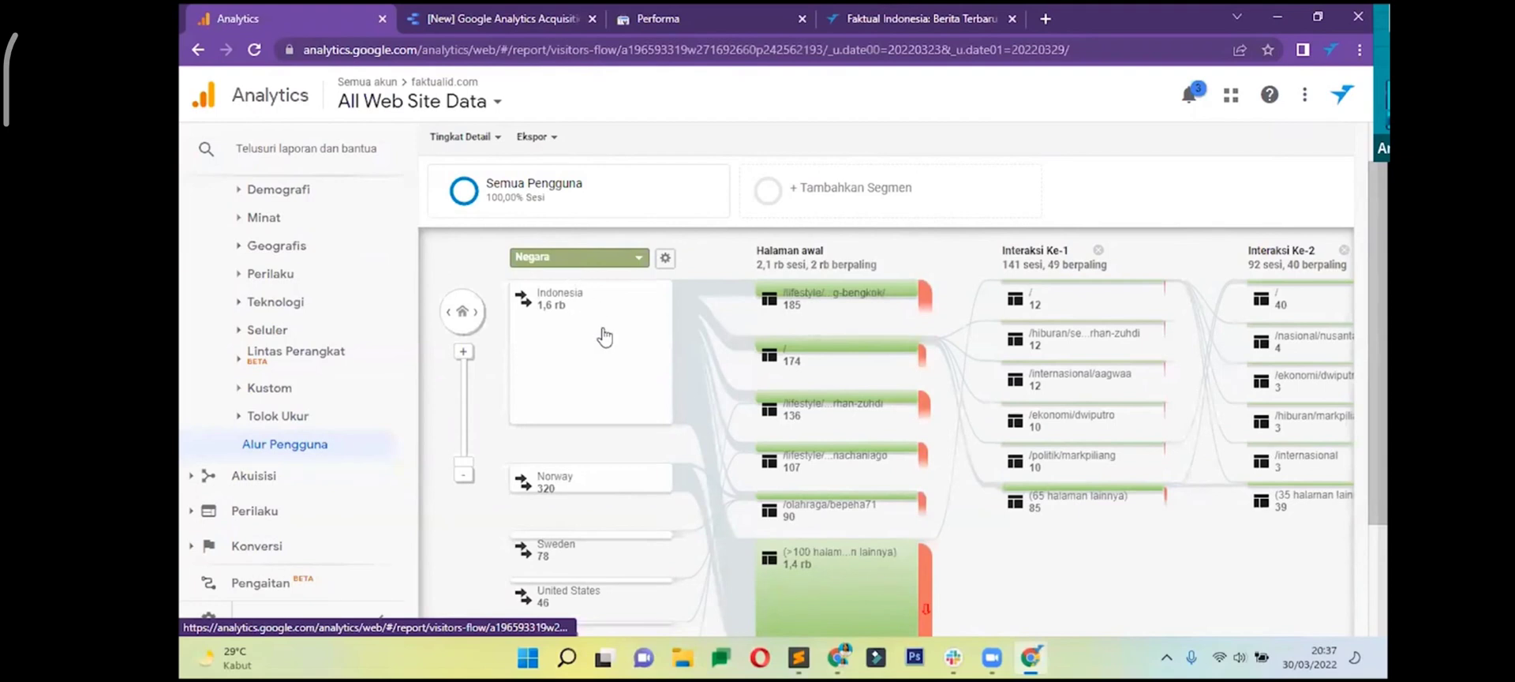
pyautogui.moveTo(859, 420)
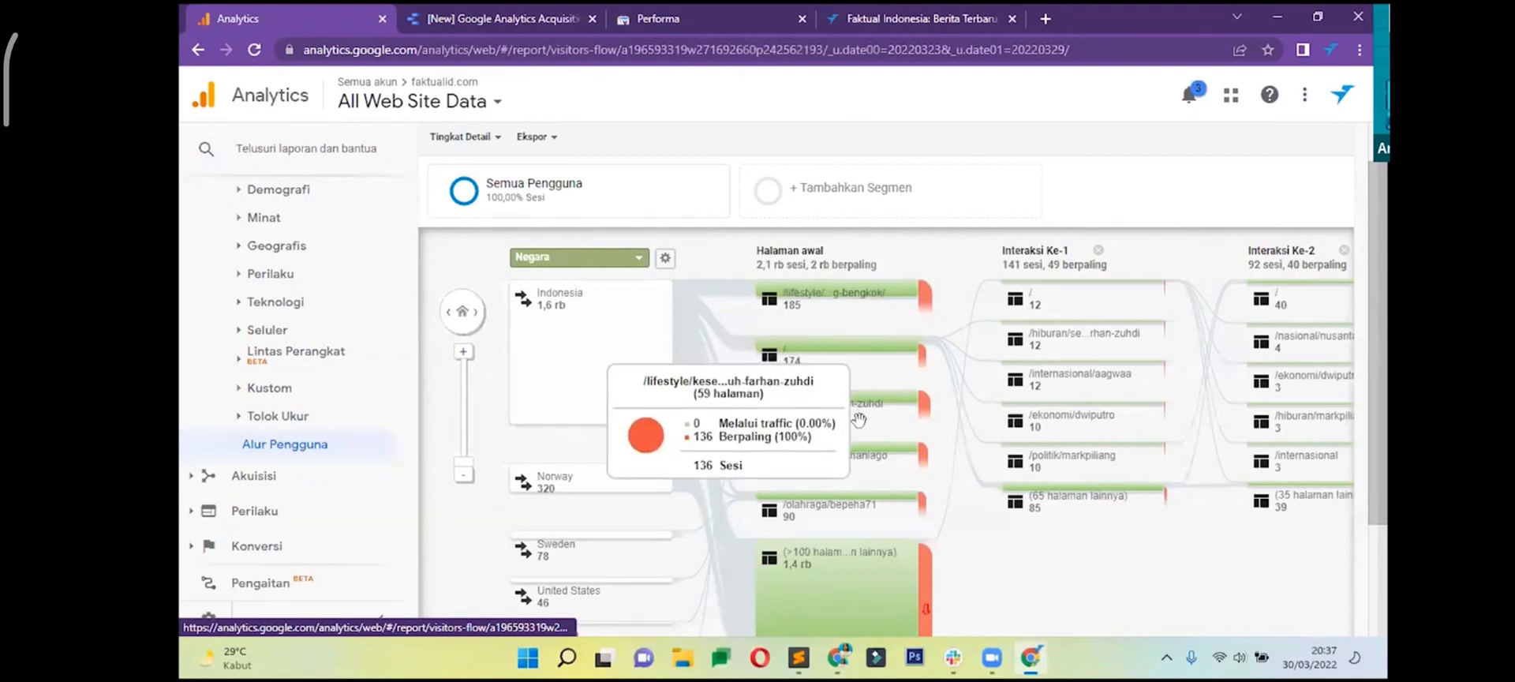
pyautogui.moveTo(874, 467)
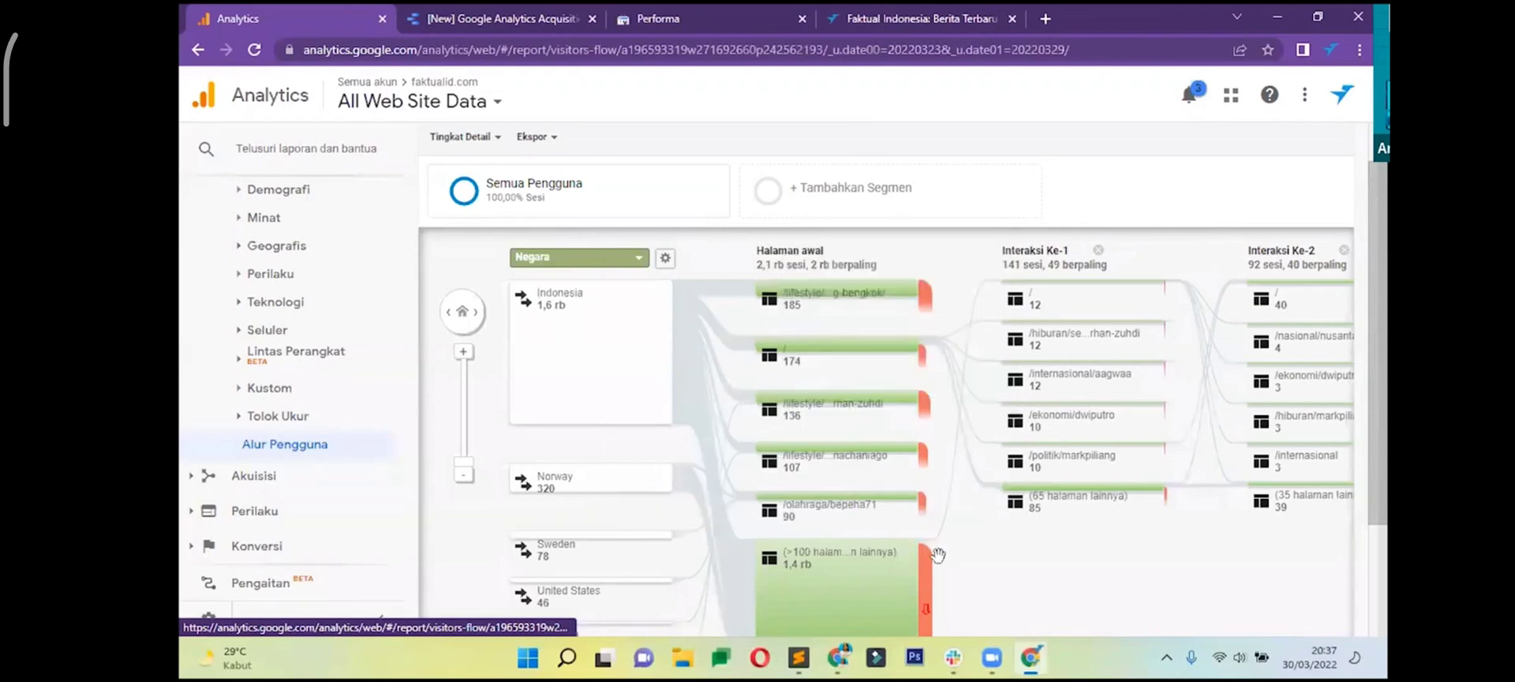
pyautogui.scroll(-2, 616, 535)
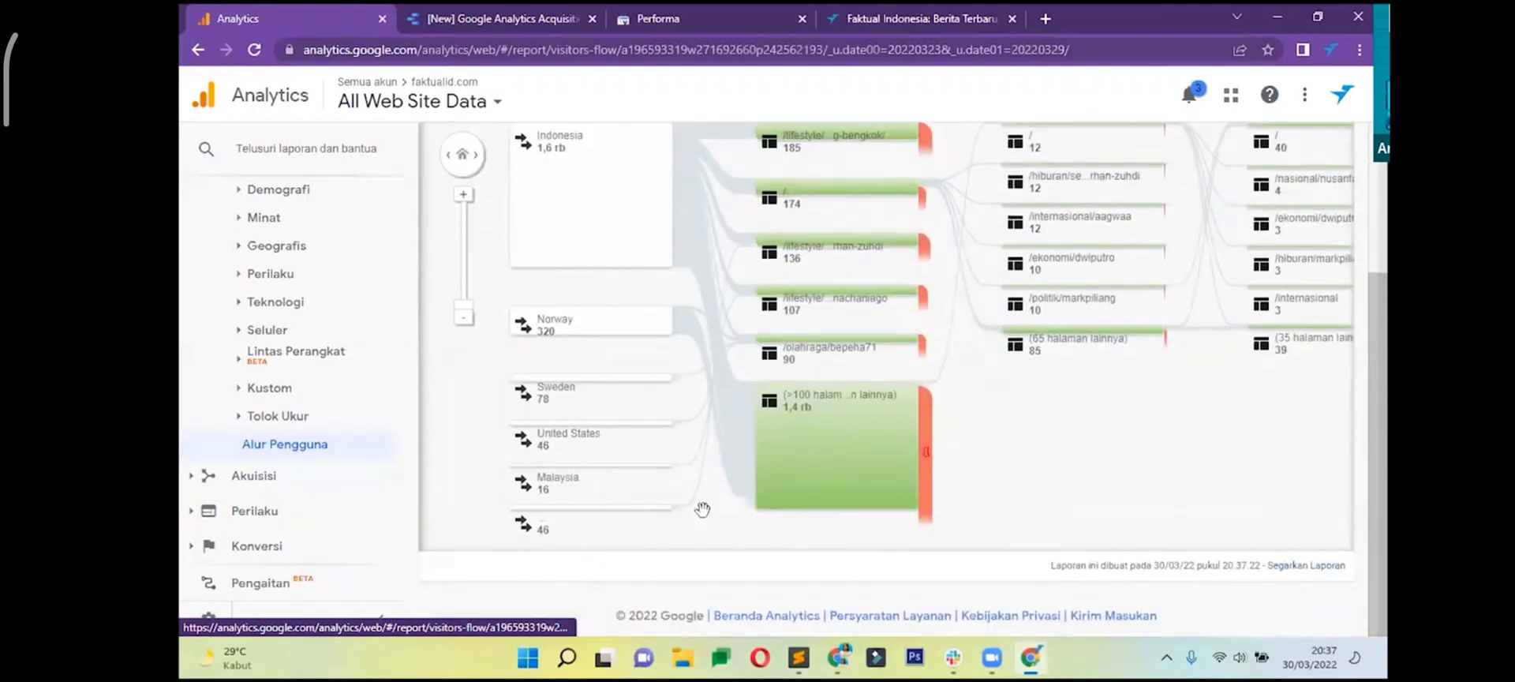
pyautogui.moveTo(1142, 420); pyautogui.dragTo(750, 422)
pyautogui.scroll(3, 805, 443)
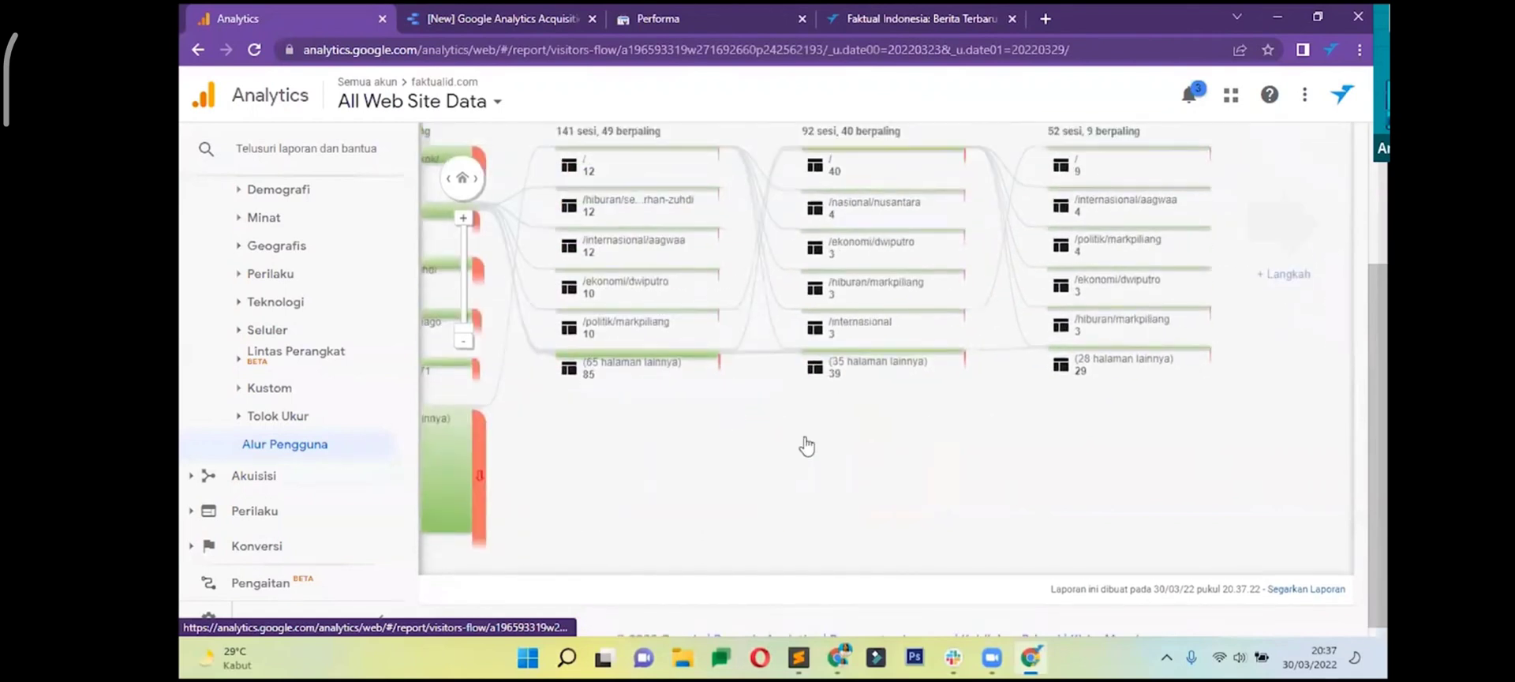
# - Examine the Interaksi Ke-1 and Interaksi Ke-2 pages and the countries feeding the landing pages in the user flow
pyautogui.moveTo(963, 313); pyautogui.dragTo(1216, 322)
pyautogui.moveTo(718, 326); pyautogui.dragTo(913, 322)
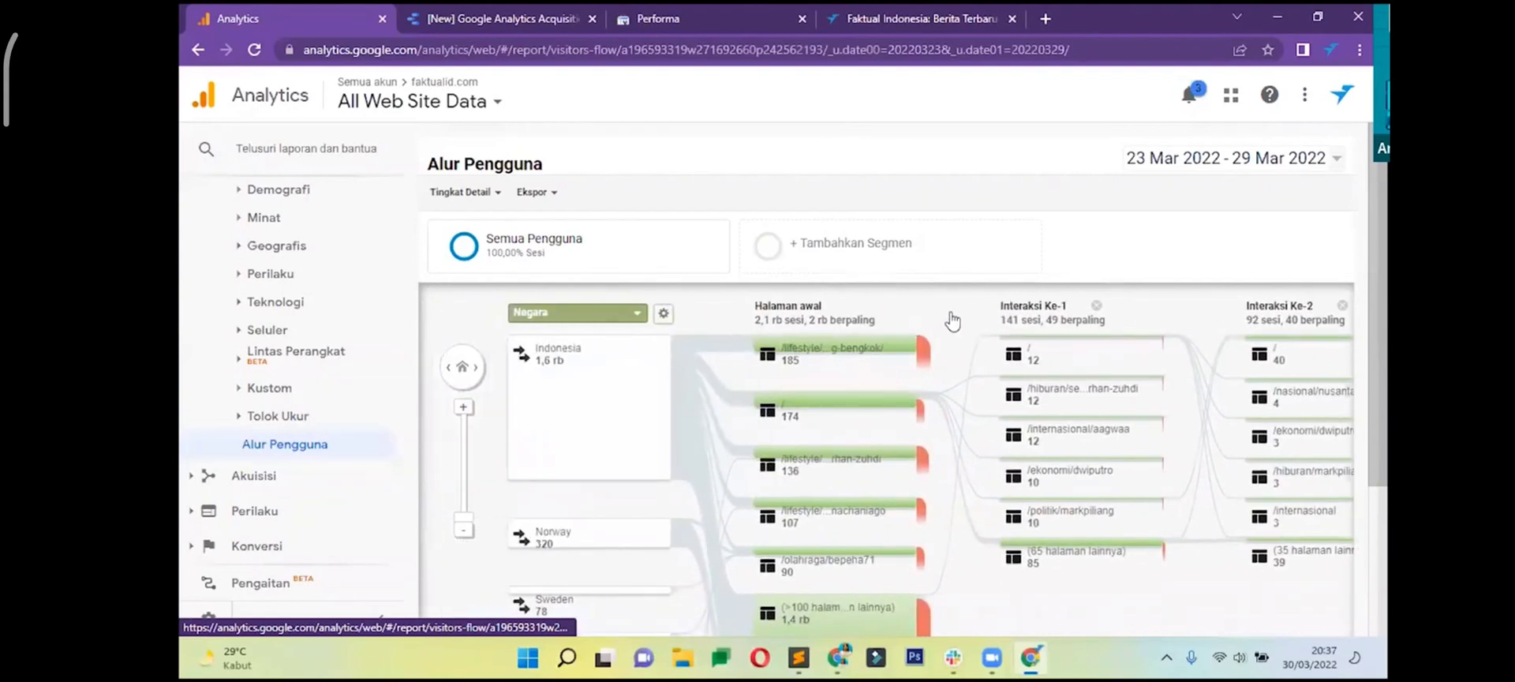
pyautogui.moveTo(1179, 321); pyautogui.dragTo(1073, 325)
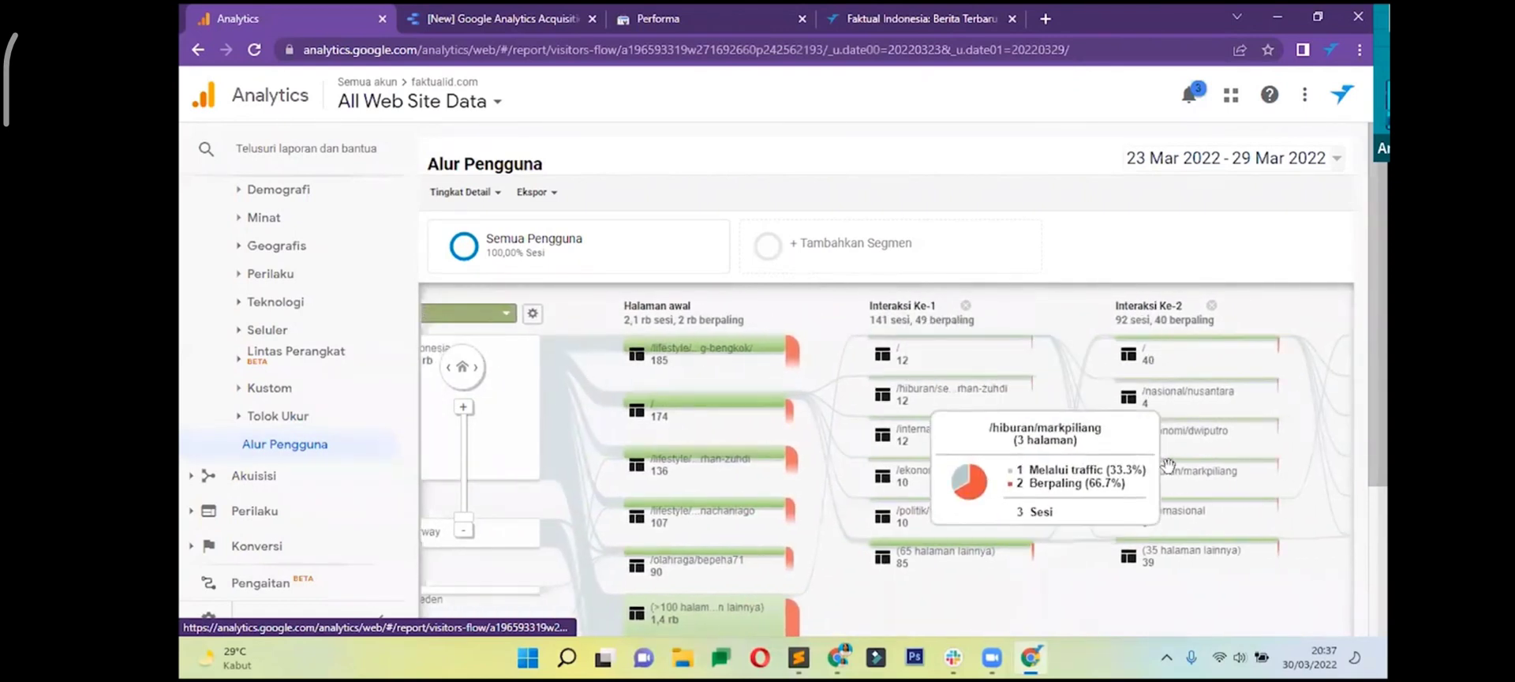
pyautogui.scroll(-2, 1161, 458)
pyautogui.scroll(1, 906, 391)
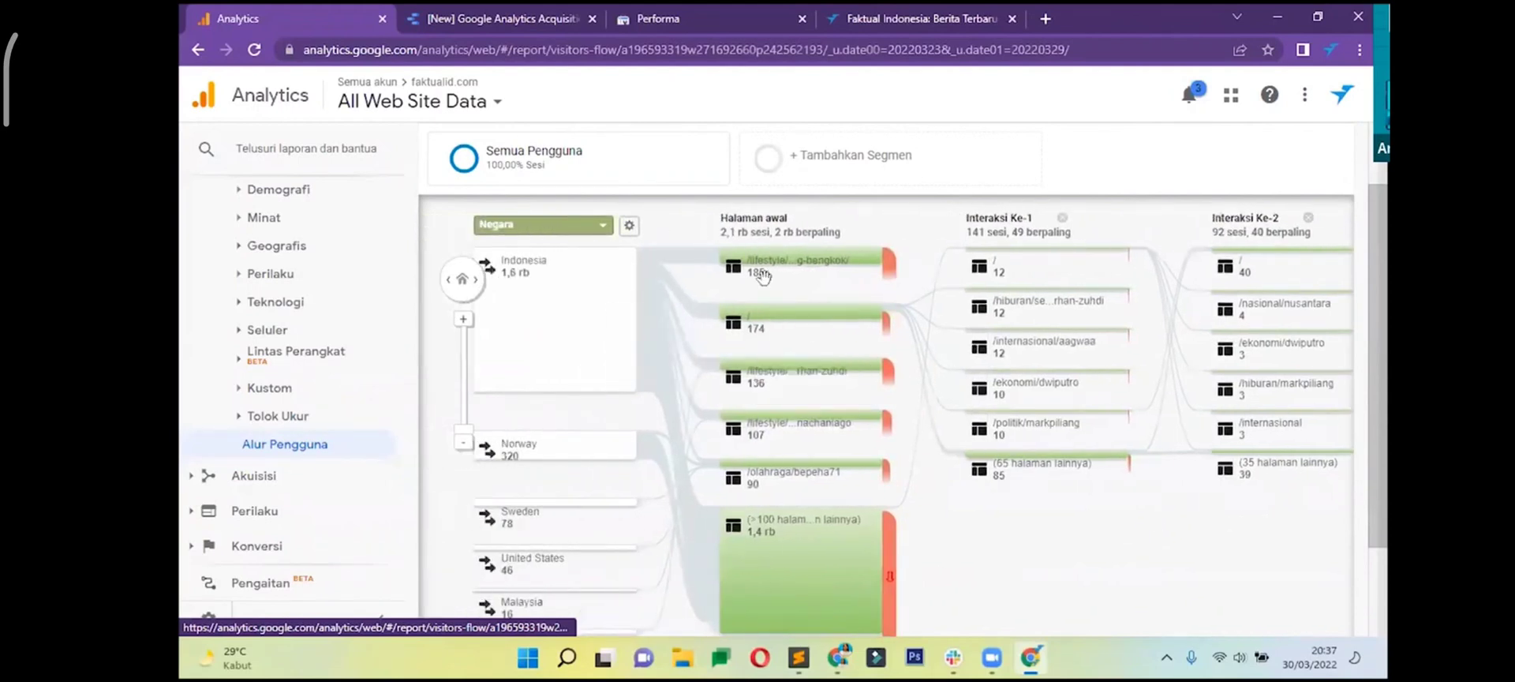
pyautogui.scroll(-1, 581, 270)
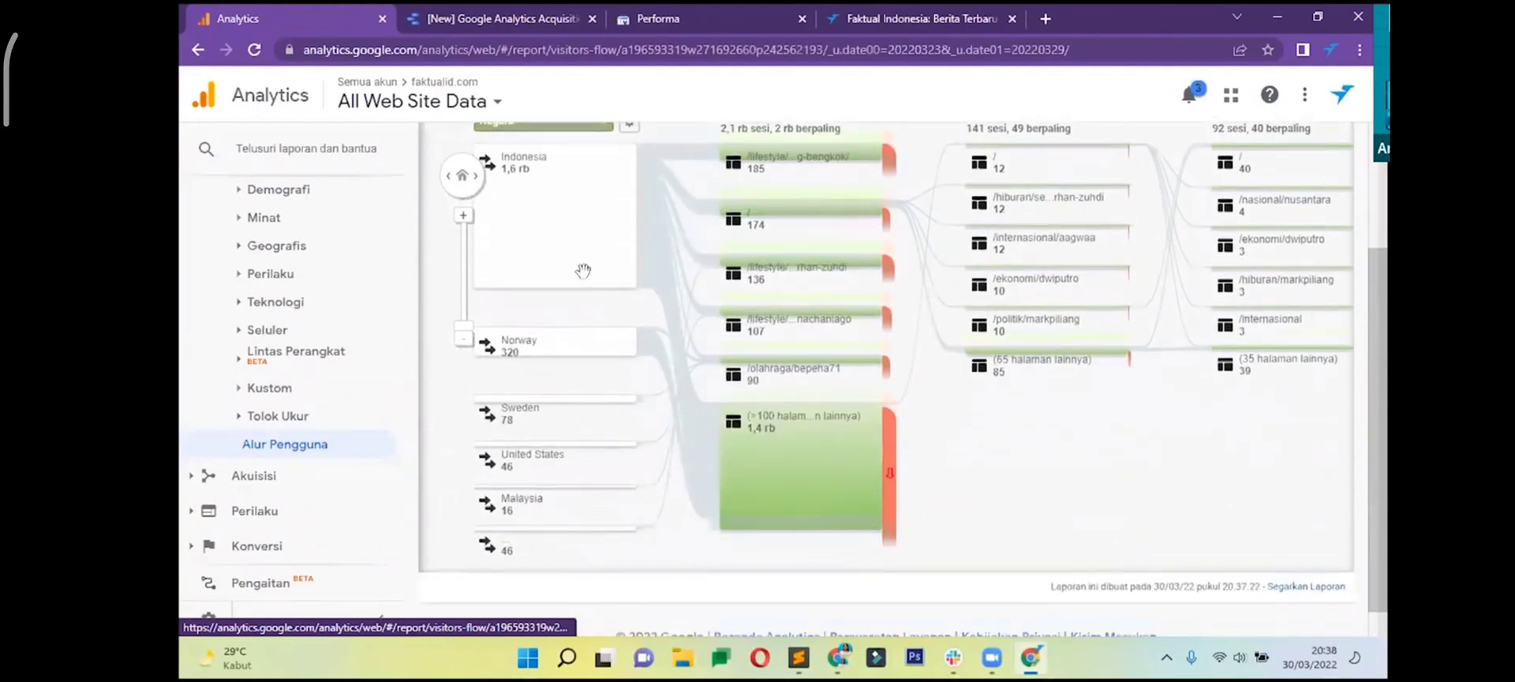
pyautogui.scroll(2, 565, 407)
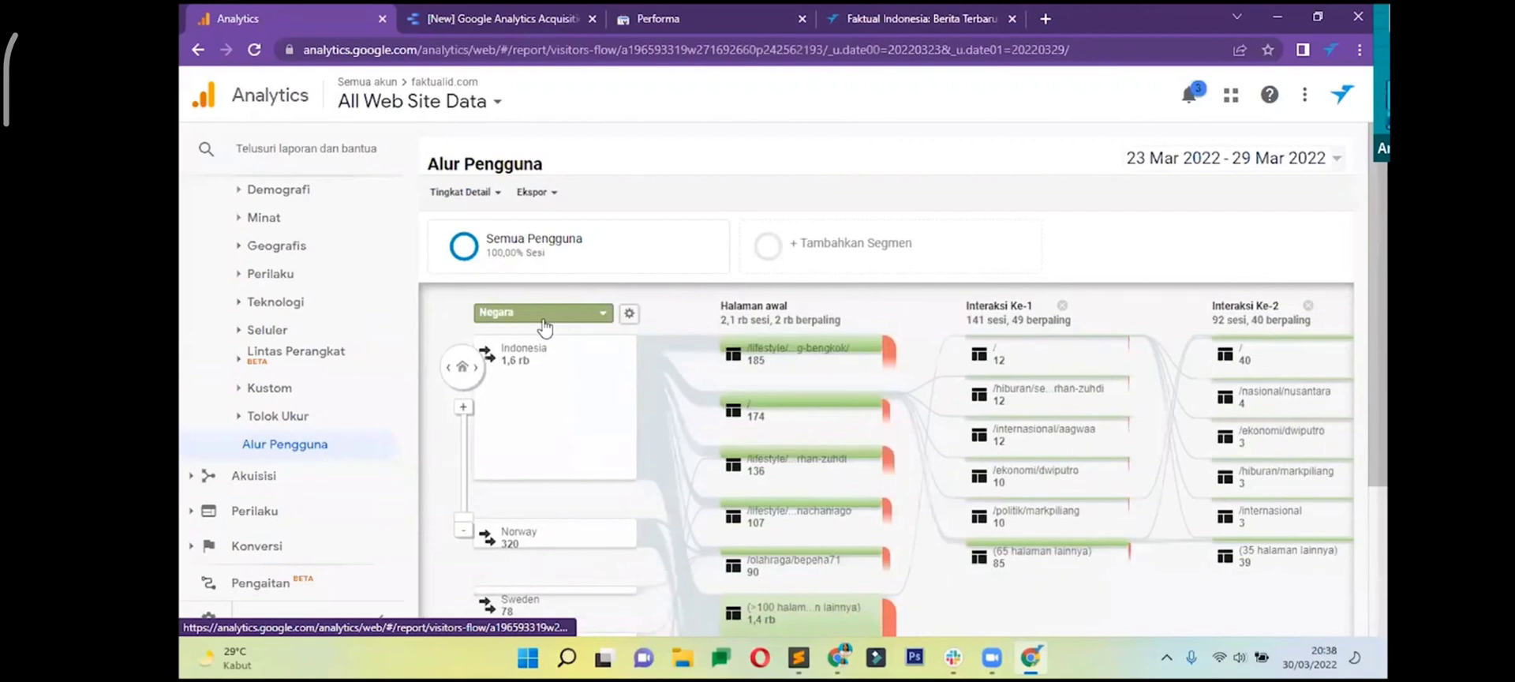
# - View the dimensions available in place of Negara for the user flow, keeping the current one
pyautogui.click(572, 320)
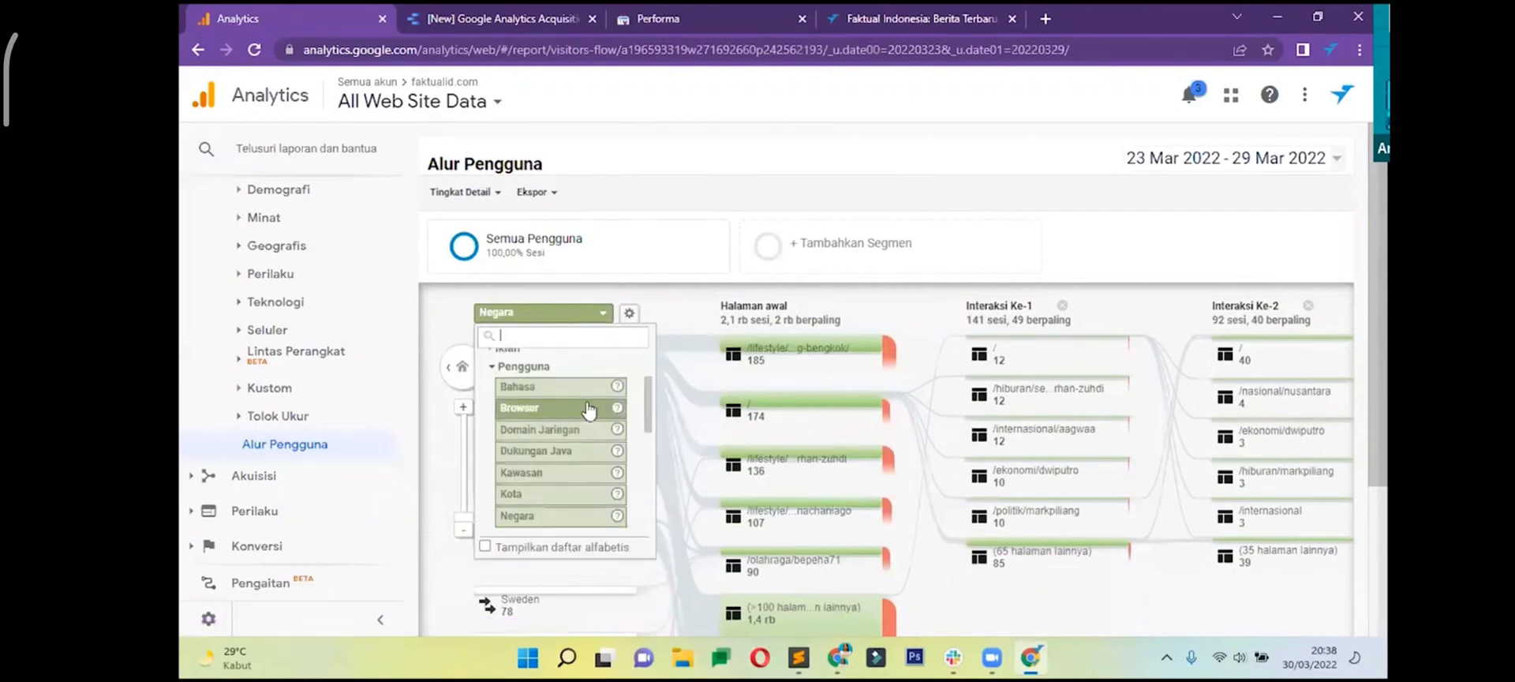
pyautogui.scroll(-5, 590, 408)
pyautogui.scroll(5, 580, 471)
pyautogui.click(745, 193)
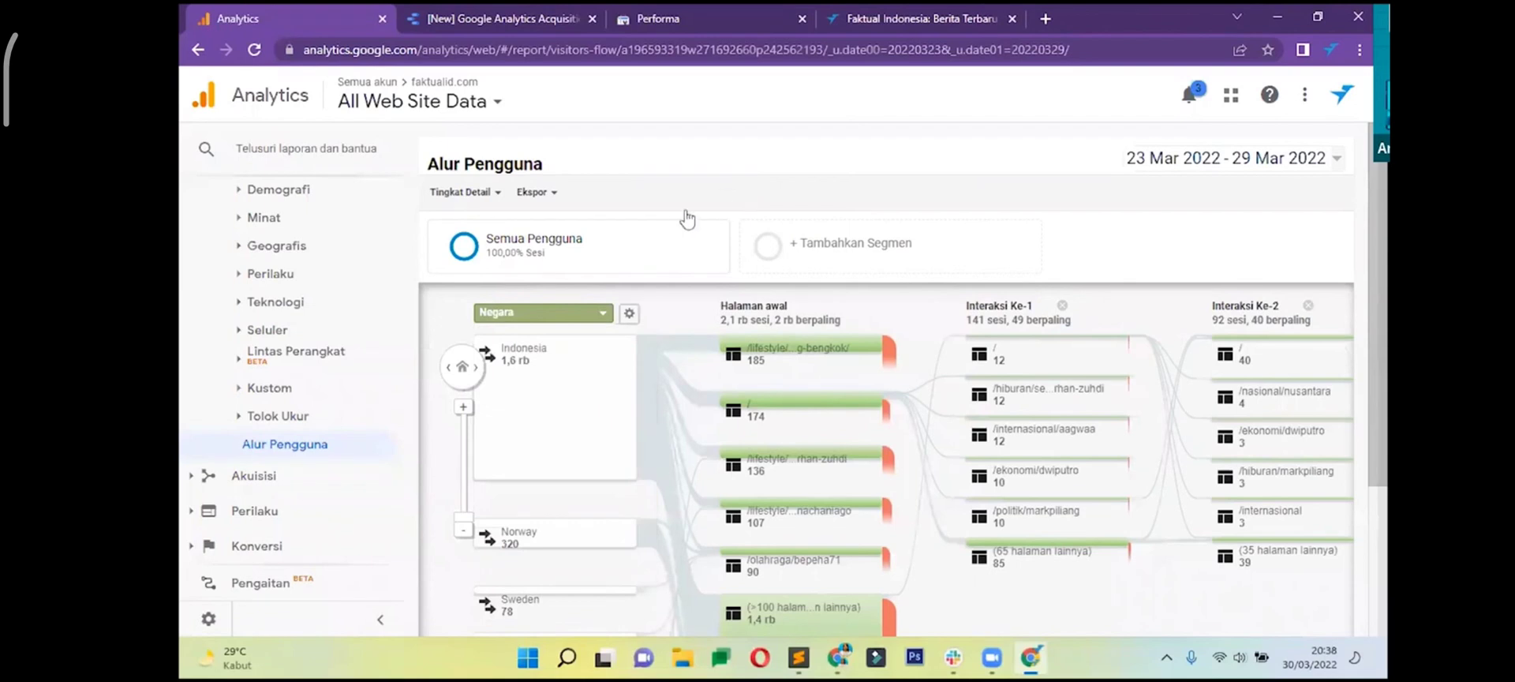
# - View the segments available for Alur Pengguna without applying any, and review the country traffic to the landing pages
pyautogui.scroll(-1, 660, 253)
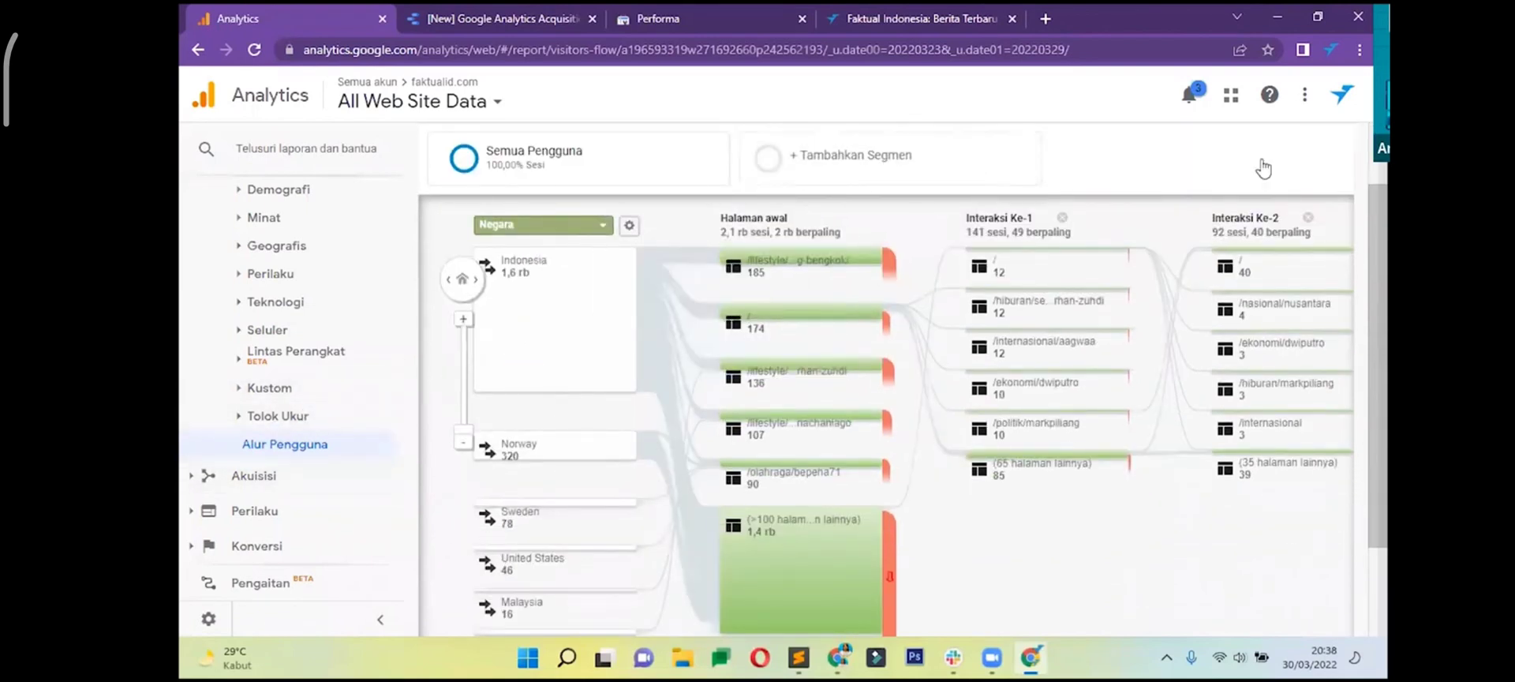
pyautogui.click(717, 152)
pyautogui.scroll(-3, 969, 165)
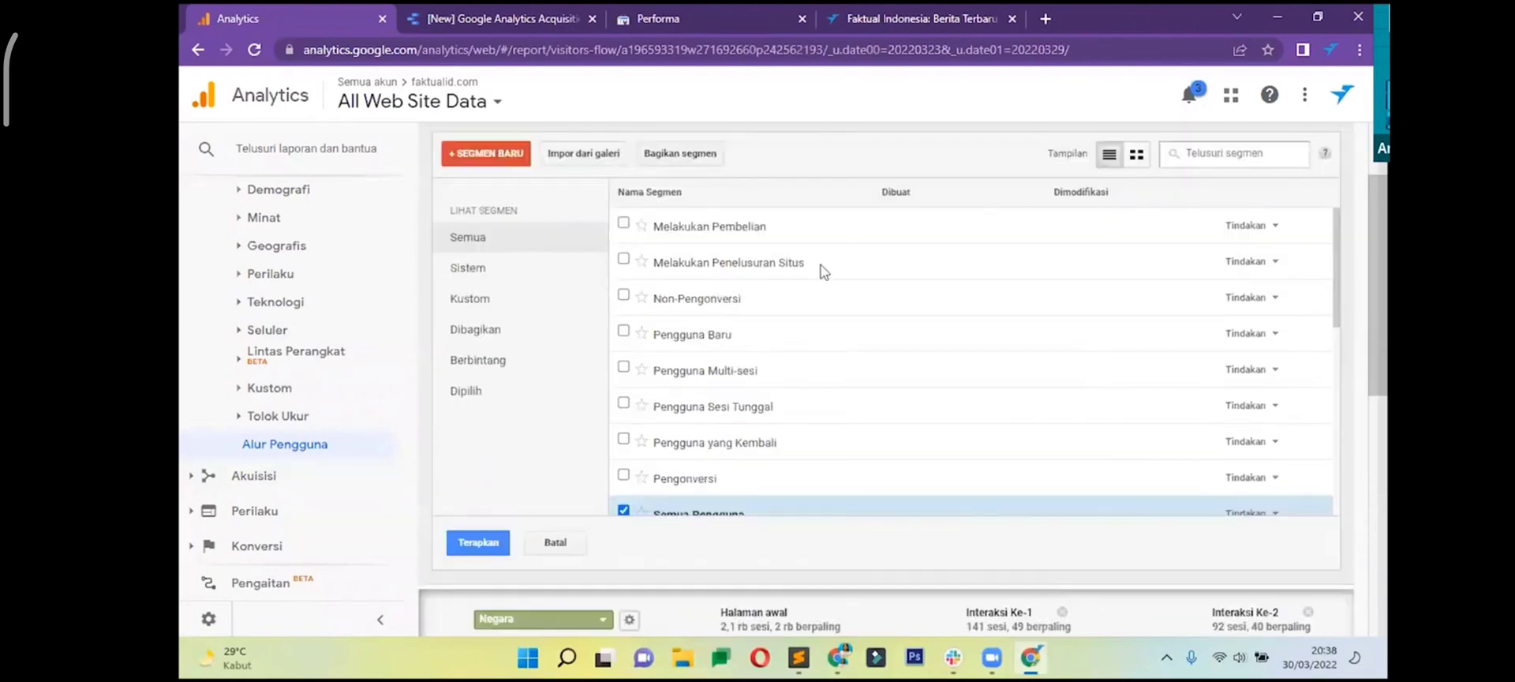
pyautogui.click(556, 358)
pyautogui.scroll(-2, 920, 299)
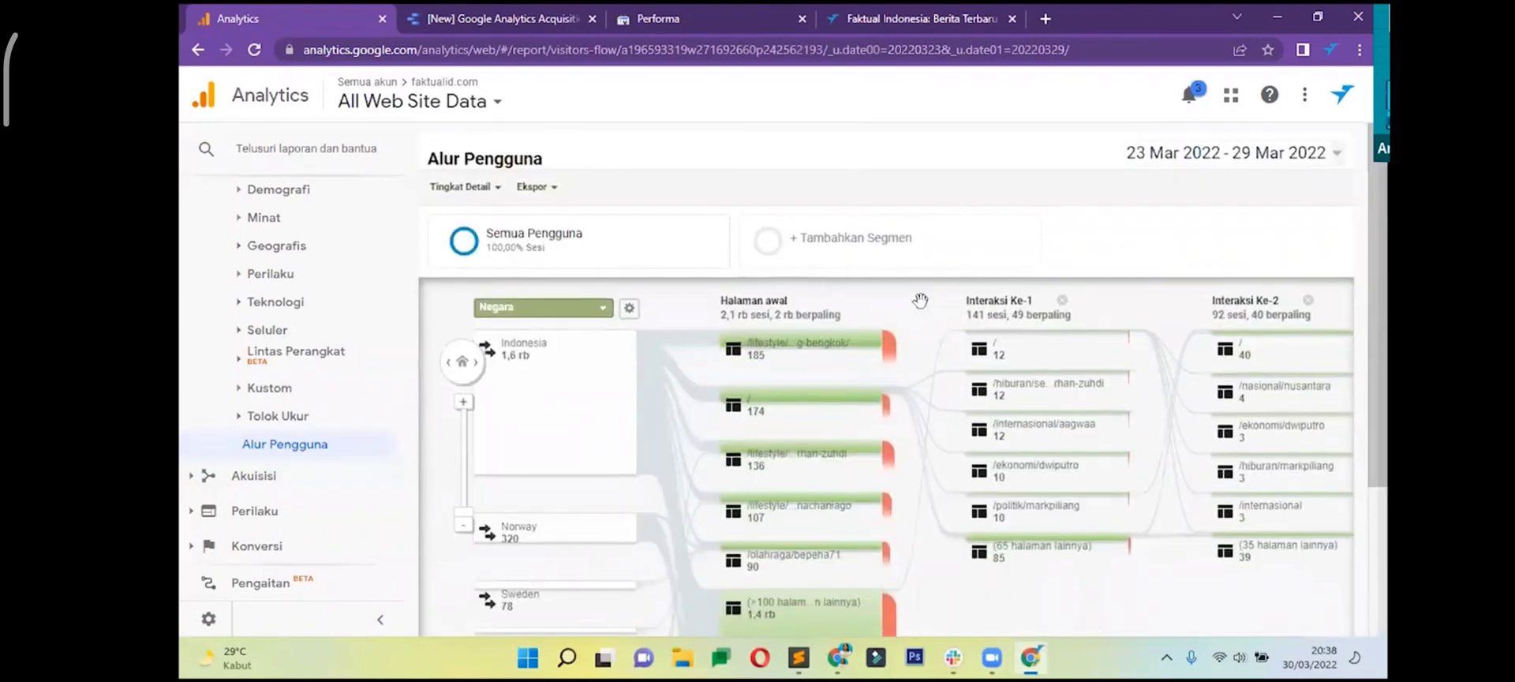
pyautogui.scroll(-1, 1091, 442)
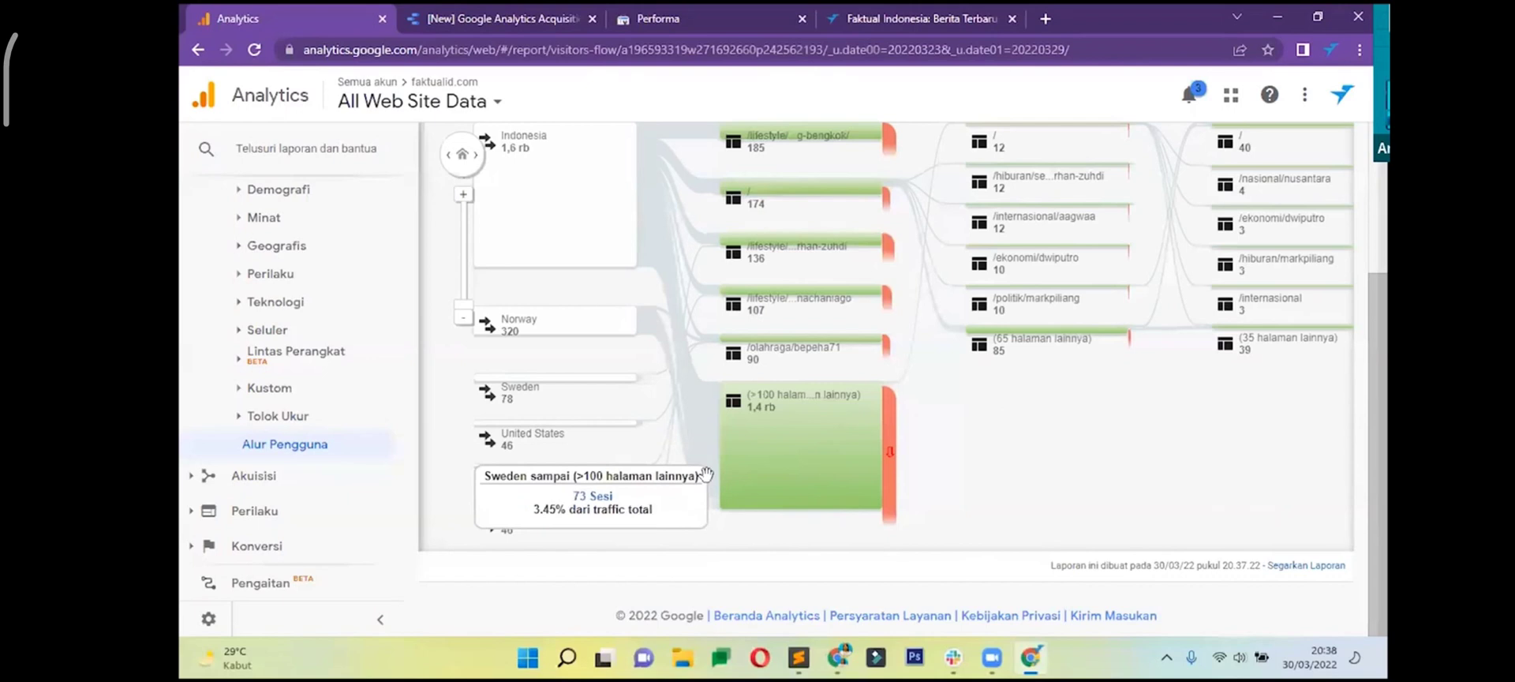
pyautogui.scroll(2, 552, 473)
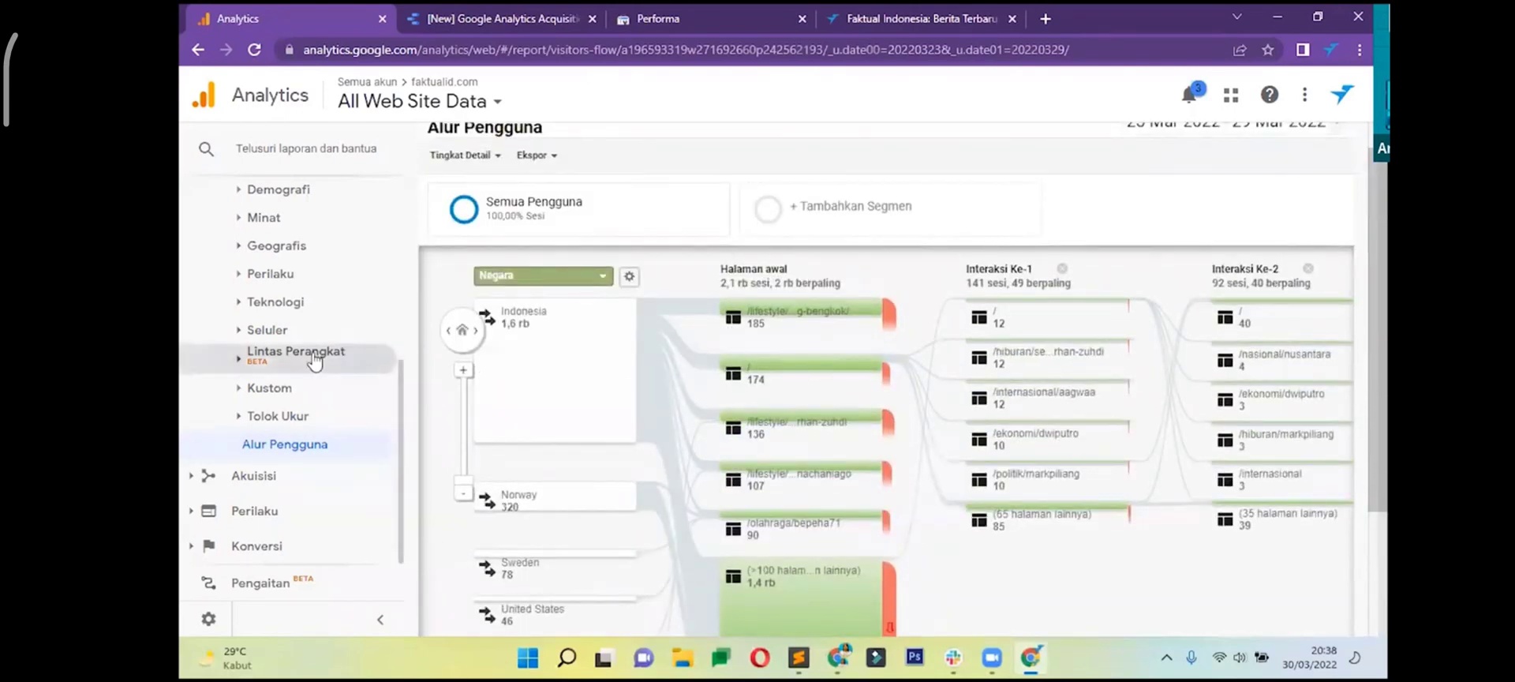
# - Open the Akuisisi overview (Ringkasan) and review the top channels and their acquisition and behaviour figures
pyautogui.click(303, 475)
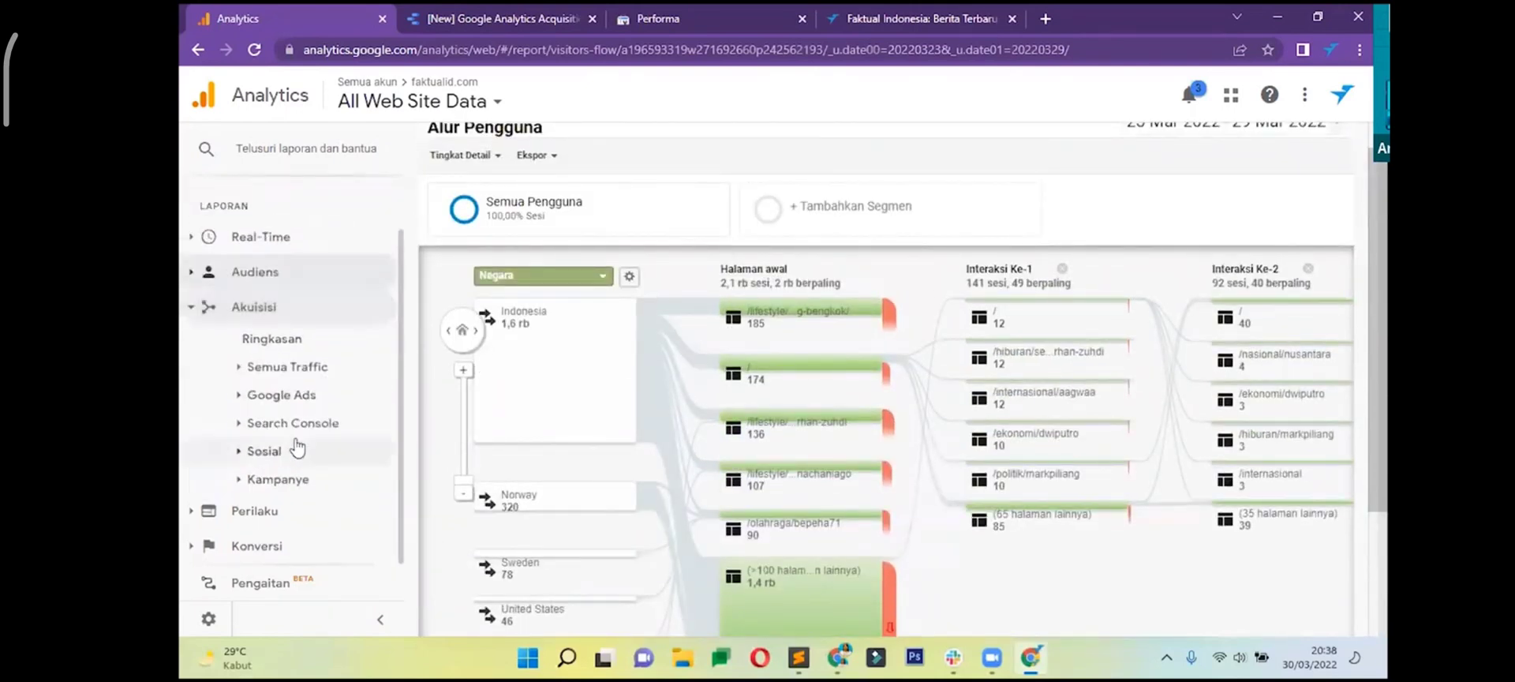
pyautogui.click(271, 339)
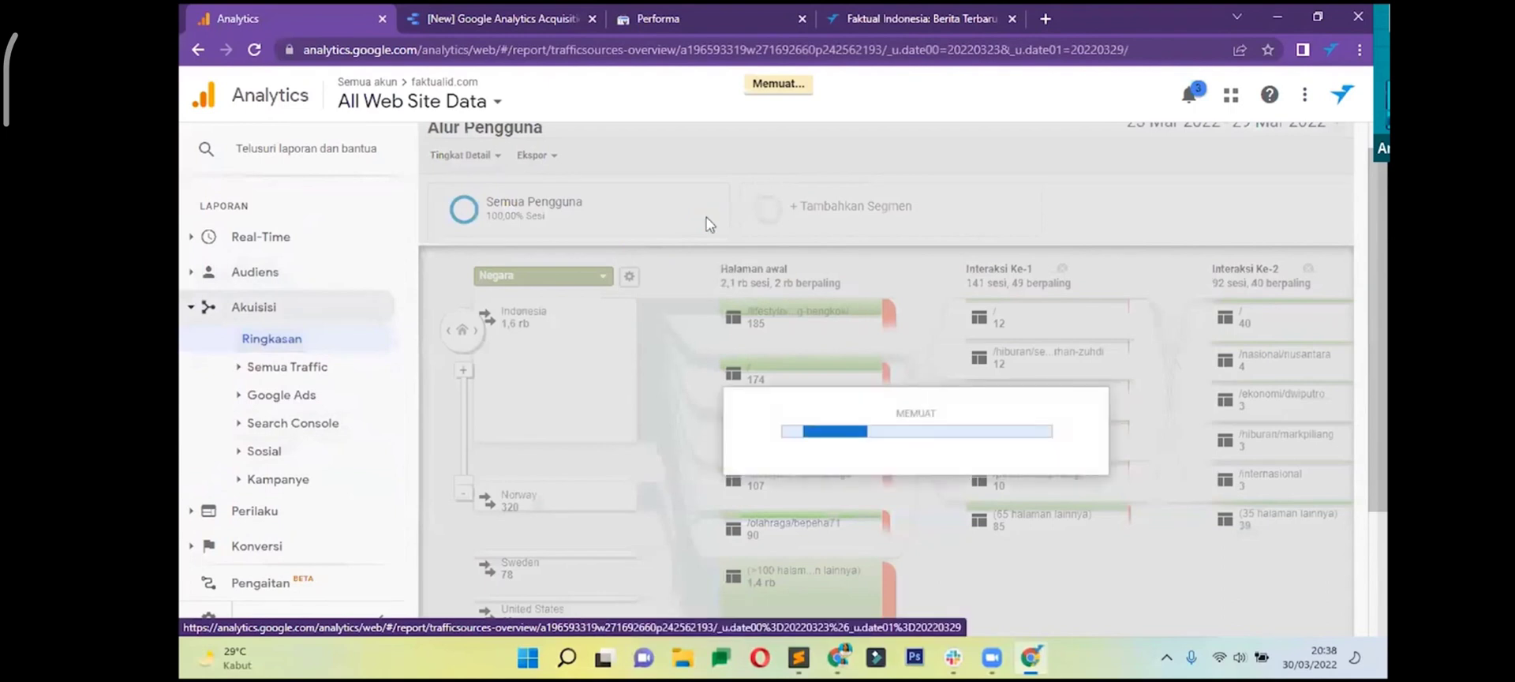
pyautogui.scroll(-5, 773, 251)
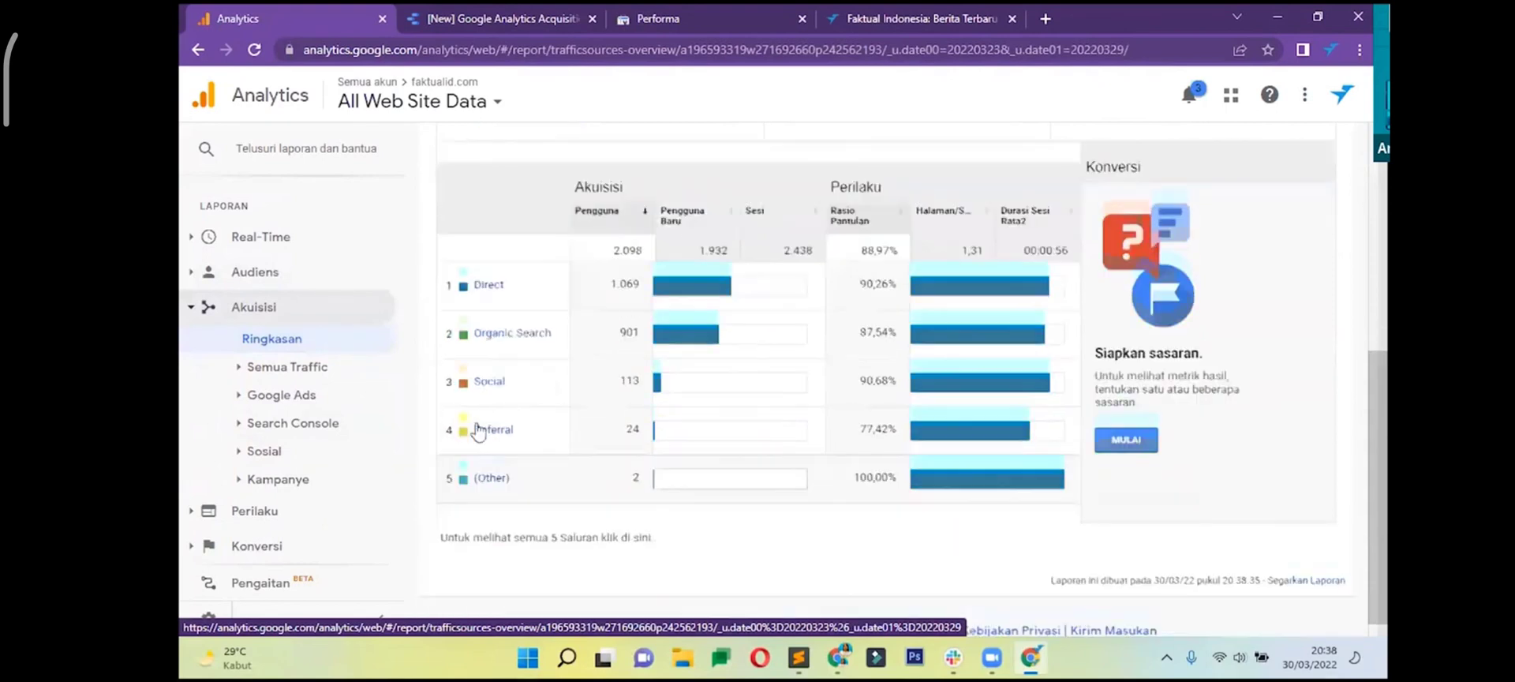
pyautogui.scroll(-1, 517, 446)
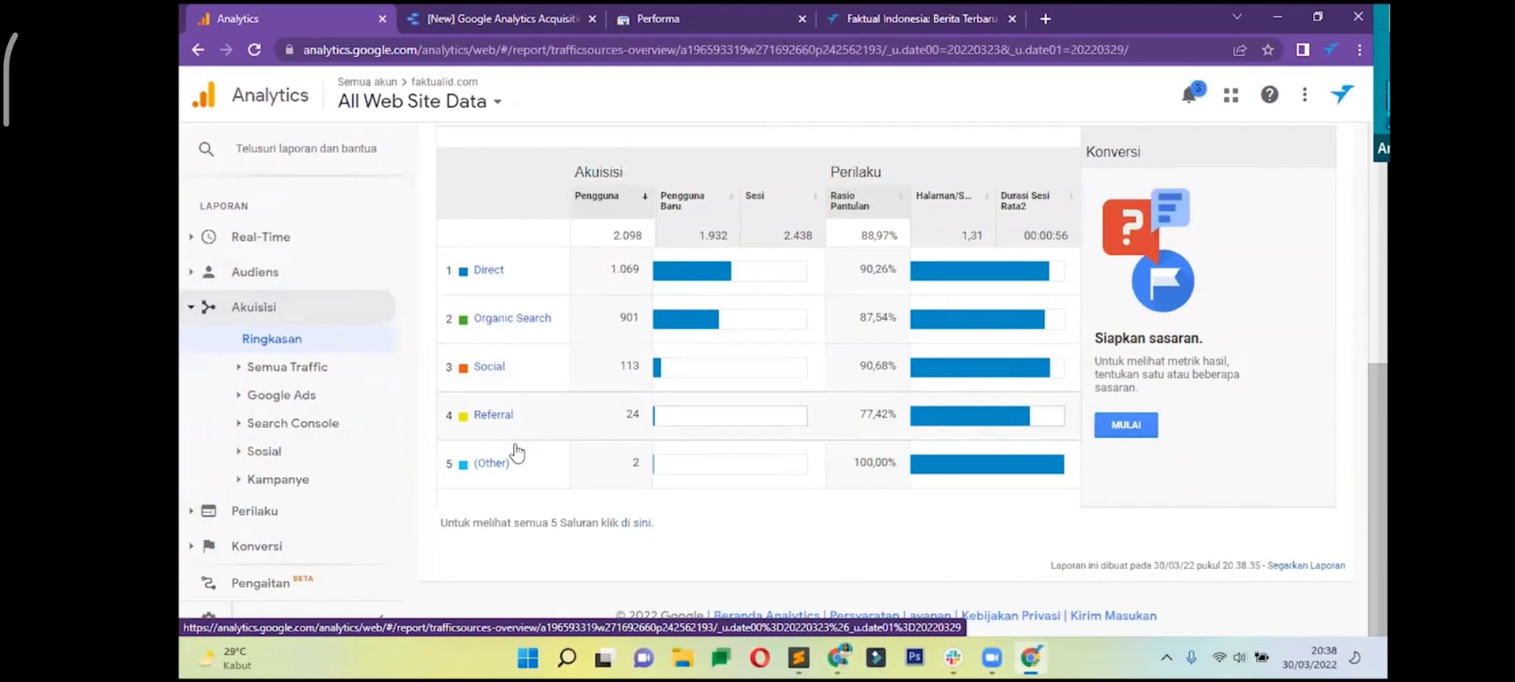
pyautogui.scroll(5, 517, 442)
# - Open the Saluran report under Semua Traffic and examine the user figures of the Organic Search, Direct and other channels
pyautogui.click(288, 367)
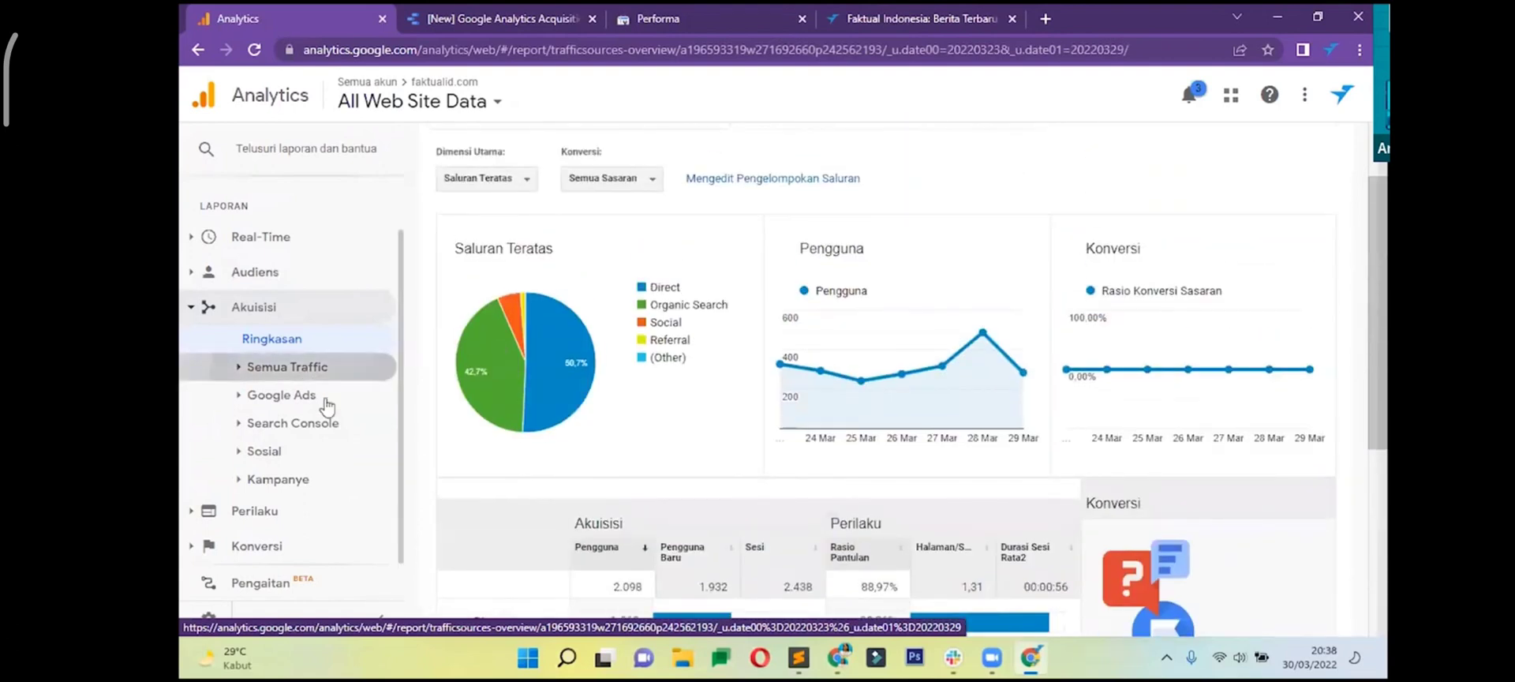
pyautogui.click(316, 395)
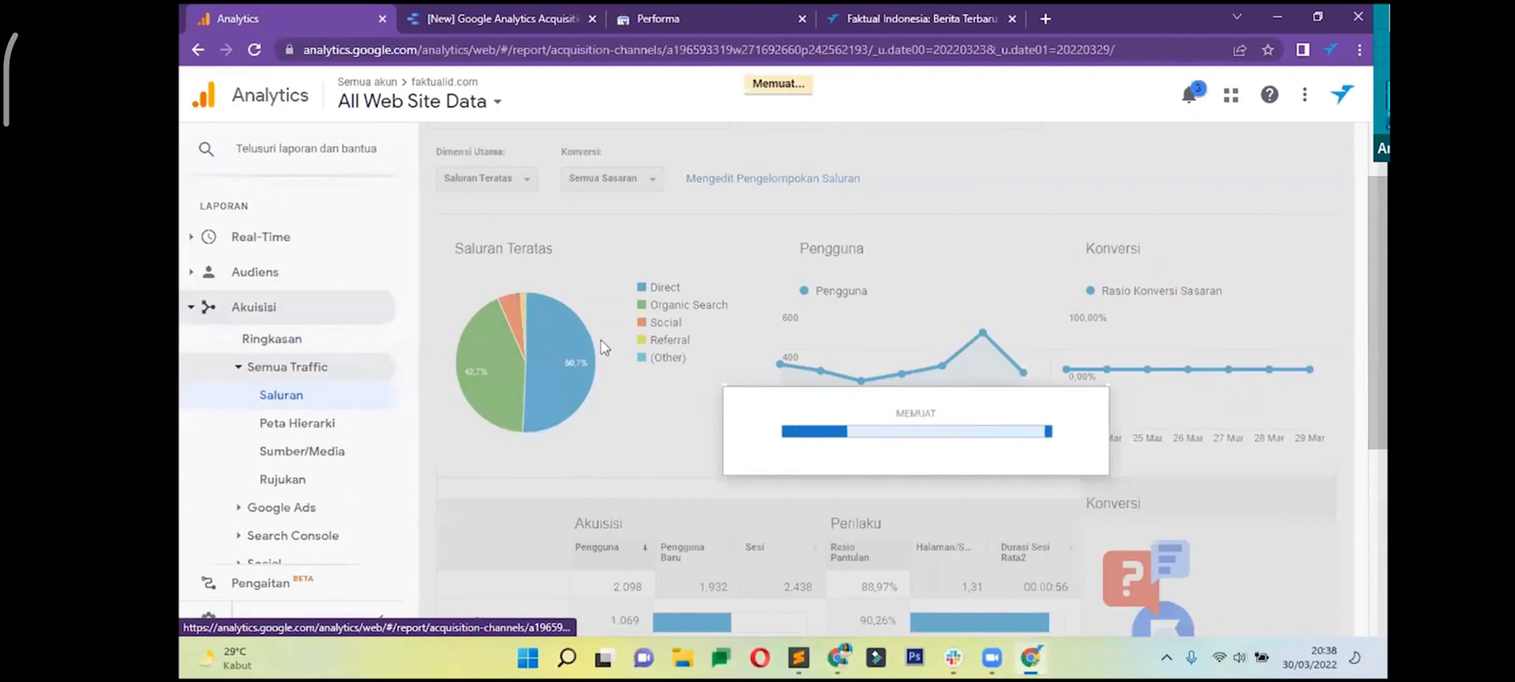
pyautogui.scroll(-2, 622, 388)
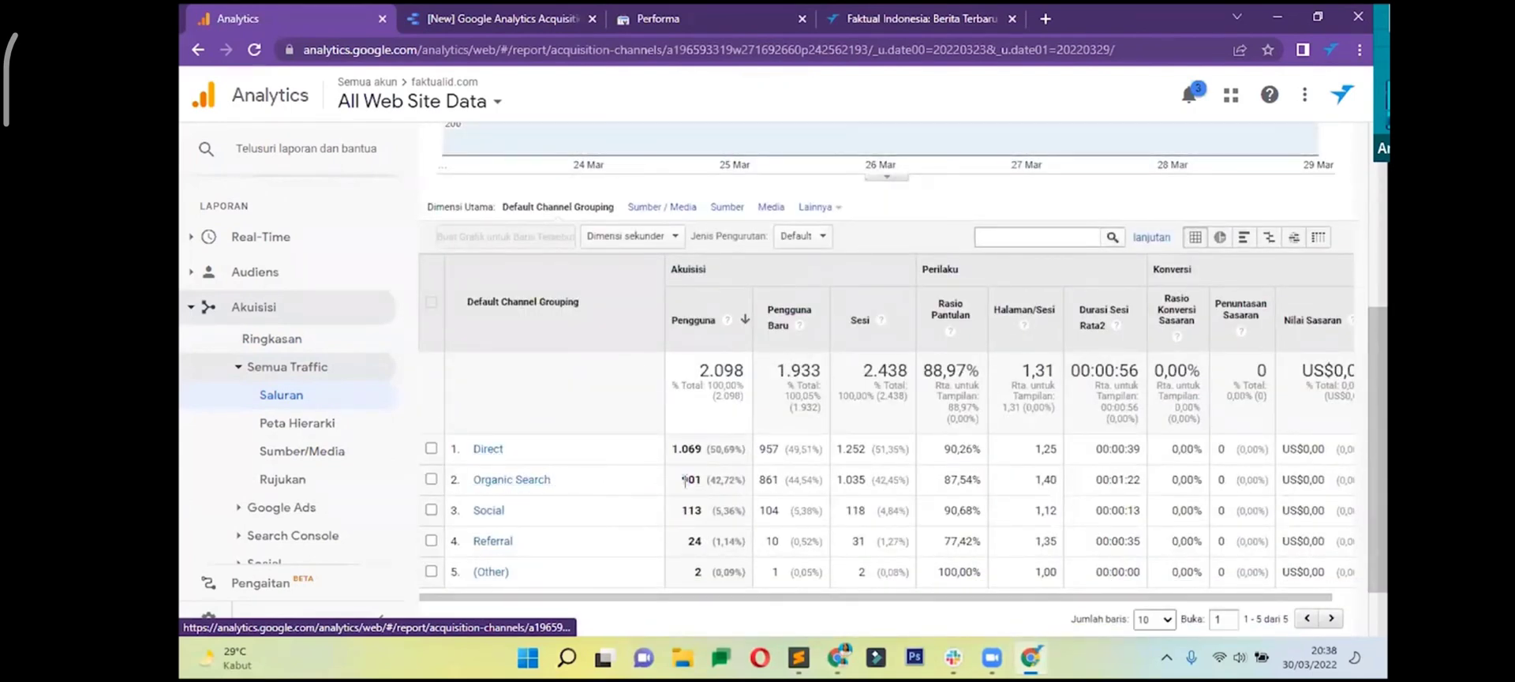
pyautogui.moveTo(683, 479); pyautogui.dragTo(698, 482)
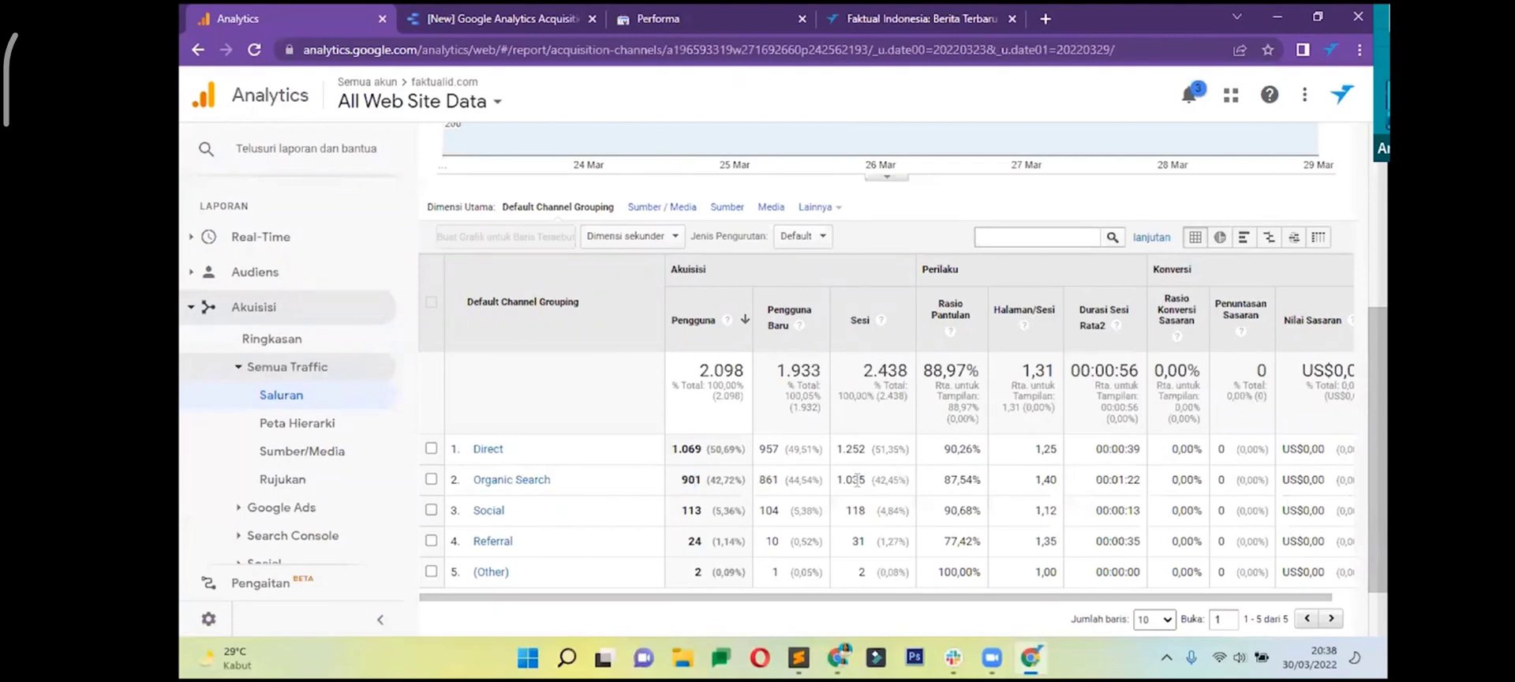
pyautogui.click(968, 482)
pyautogui.moveTo(713, 448); pyautogui.dragTo(748, 451)
pyautogui.scroll(-1, 733, 452)
pyautogui.doubleClick(742, 464)
pyautogui.click(738, 556)
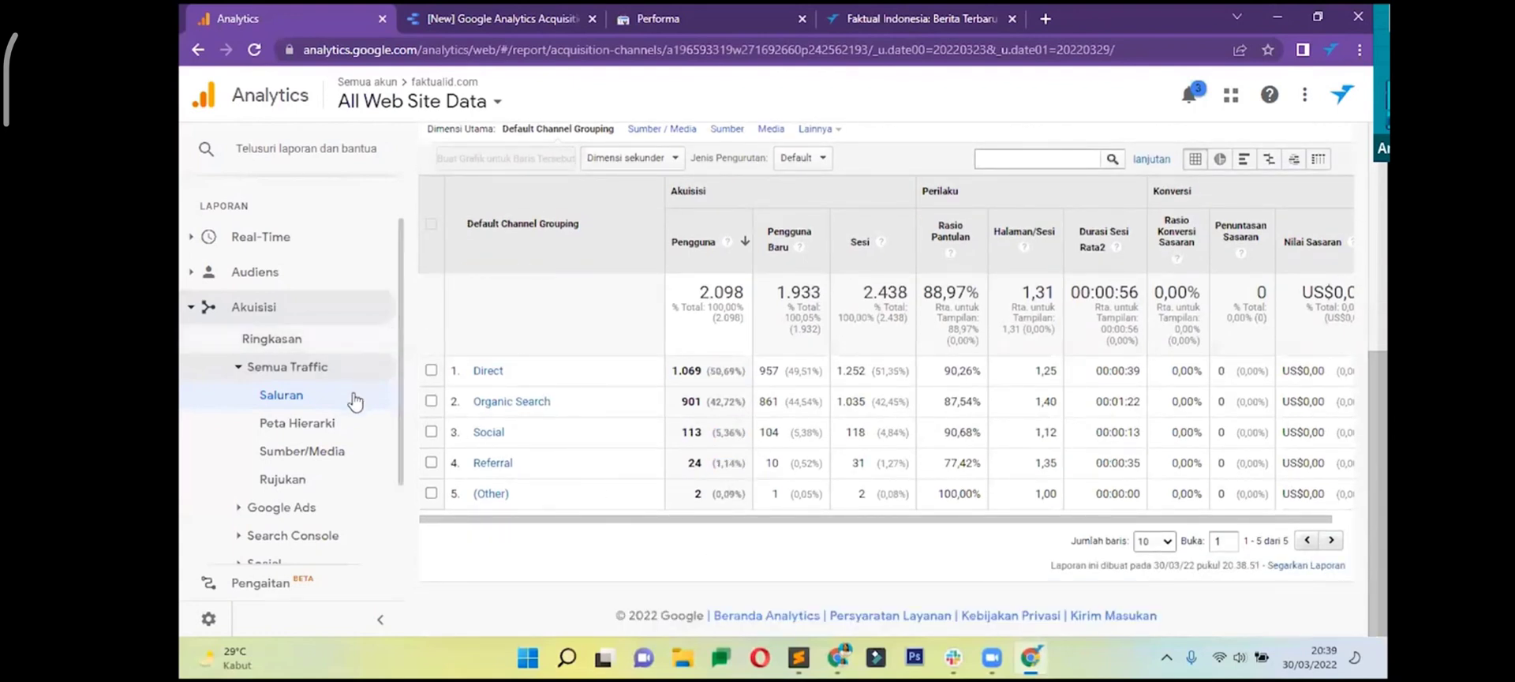
# - Look through the reports offered under Google Ads and Search Console in the Akuisisi section
pyautogui.scroll(-3, 339, 347)
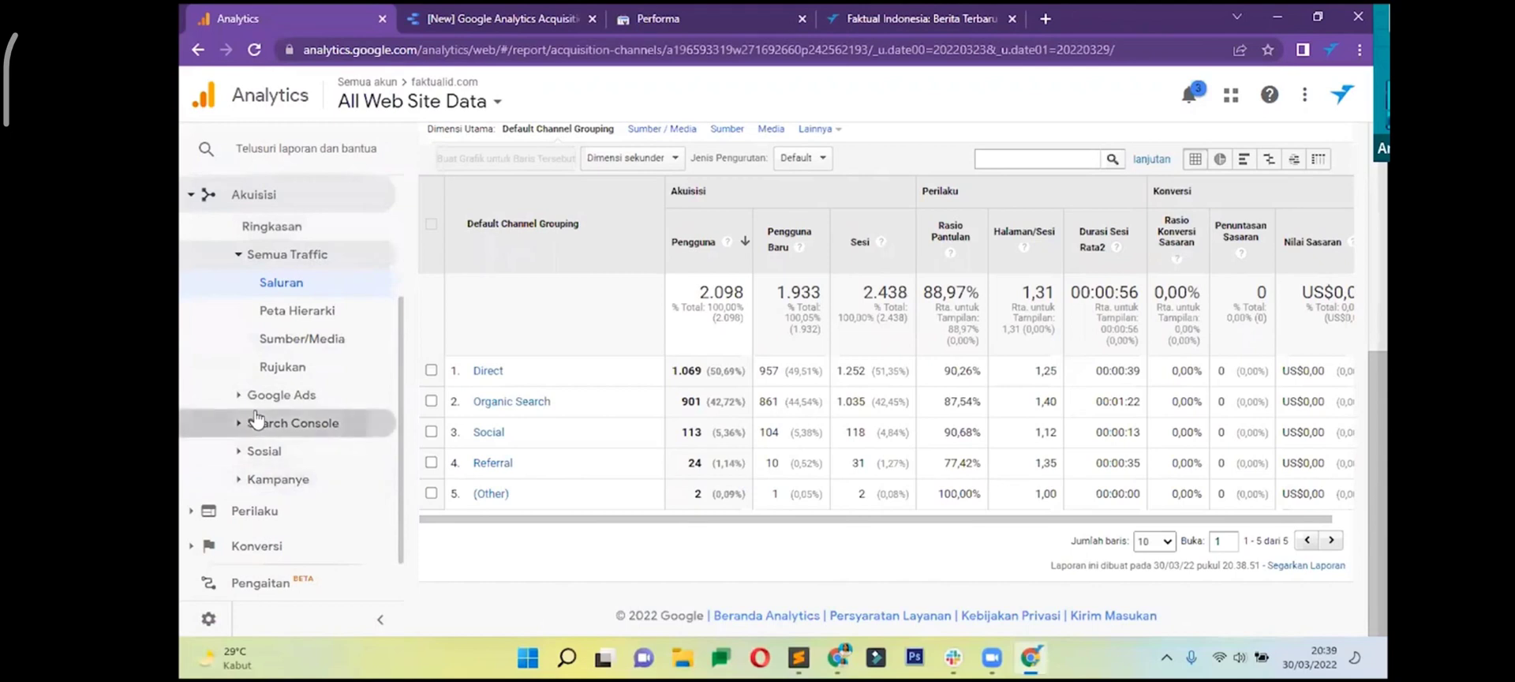
pyautogui.click(273, 395)
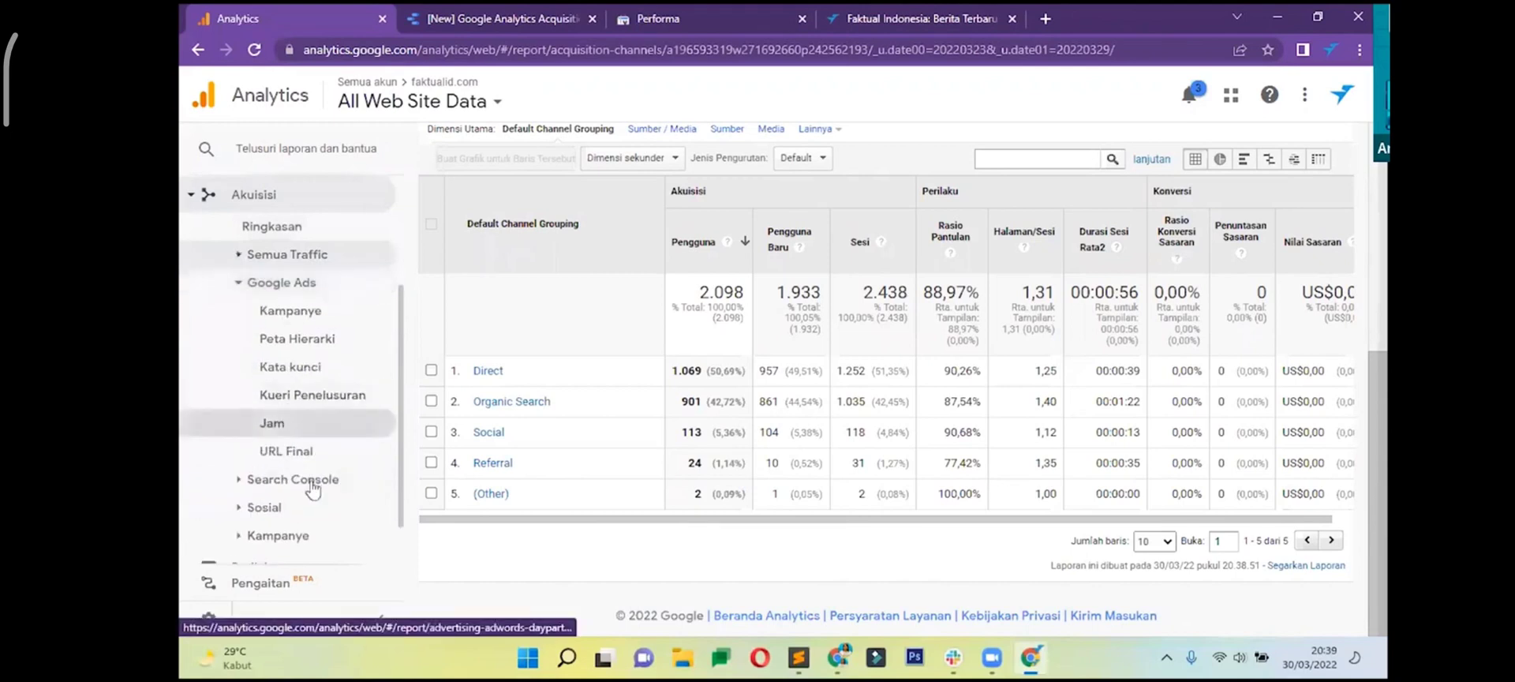
pyautogui.click(314, 483)
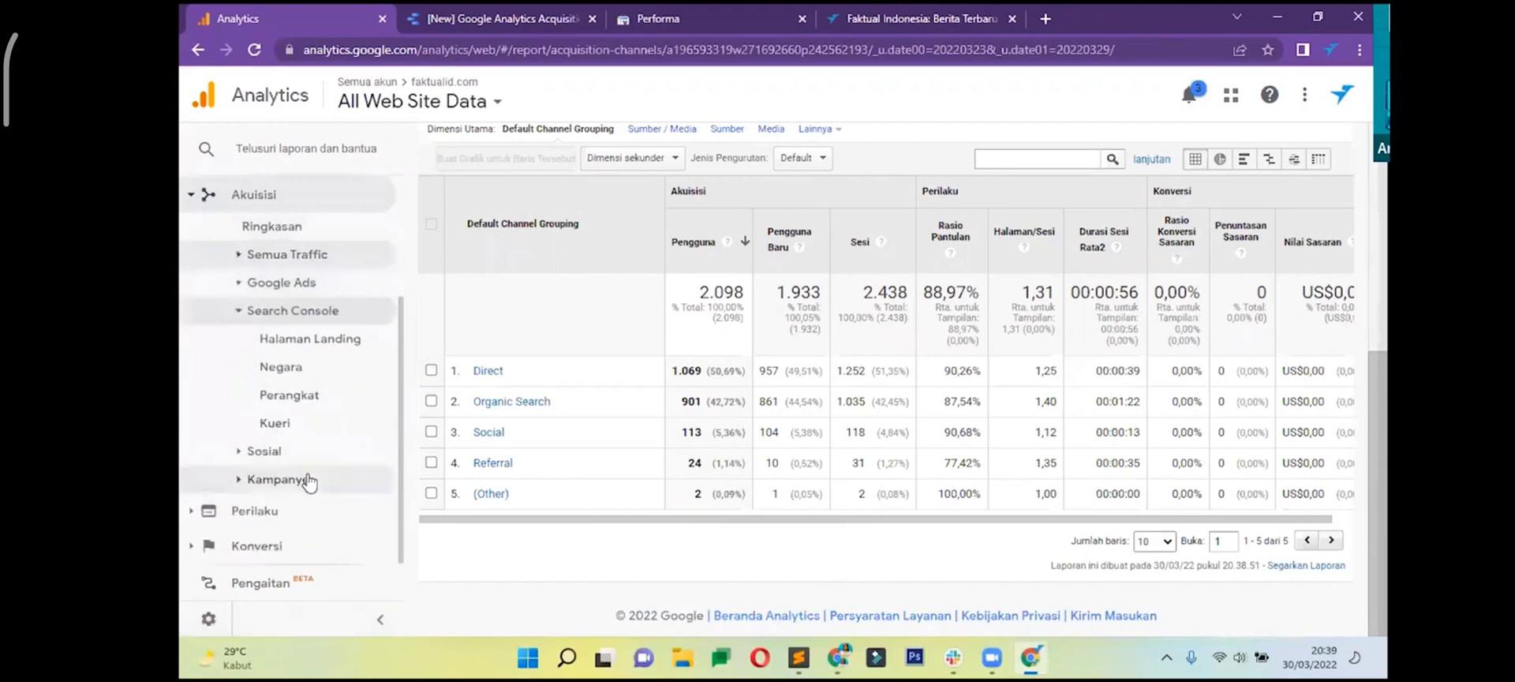
# - Open the Halaman Landing report under Search Console and compare its click graph with the Performa graph in Google Search Console
pyautogui.click(307, 347)
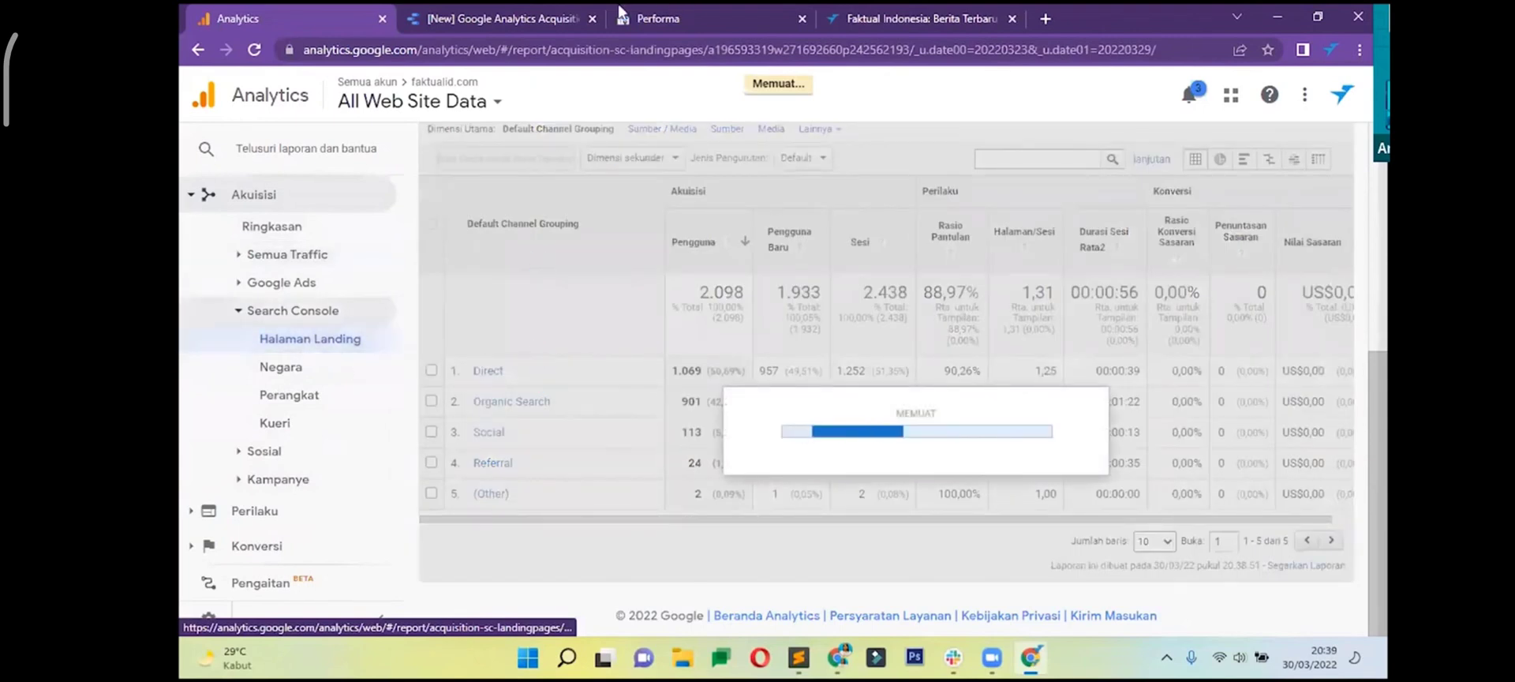
pyautogui.click(686, 5)
pyautogui.scroll(-3, 769, 389)
pyautogui.scroll(5, 771, 389)
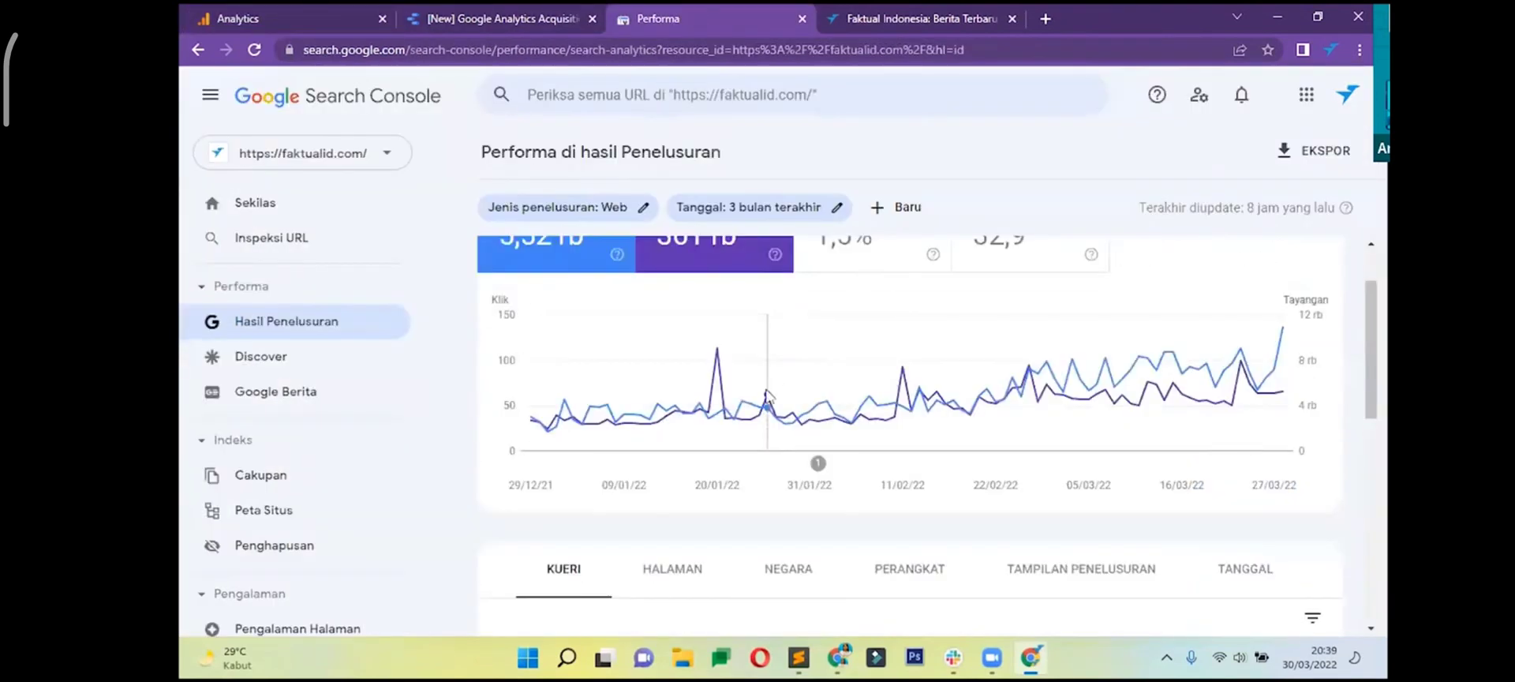
pyautogui.click(338, 7)
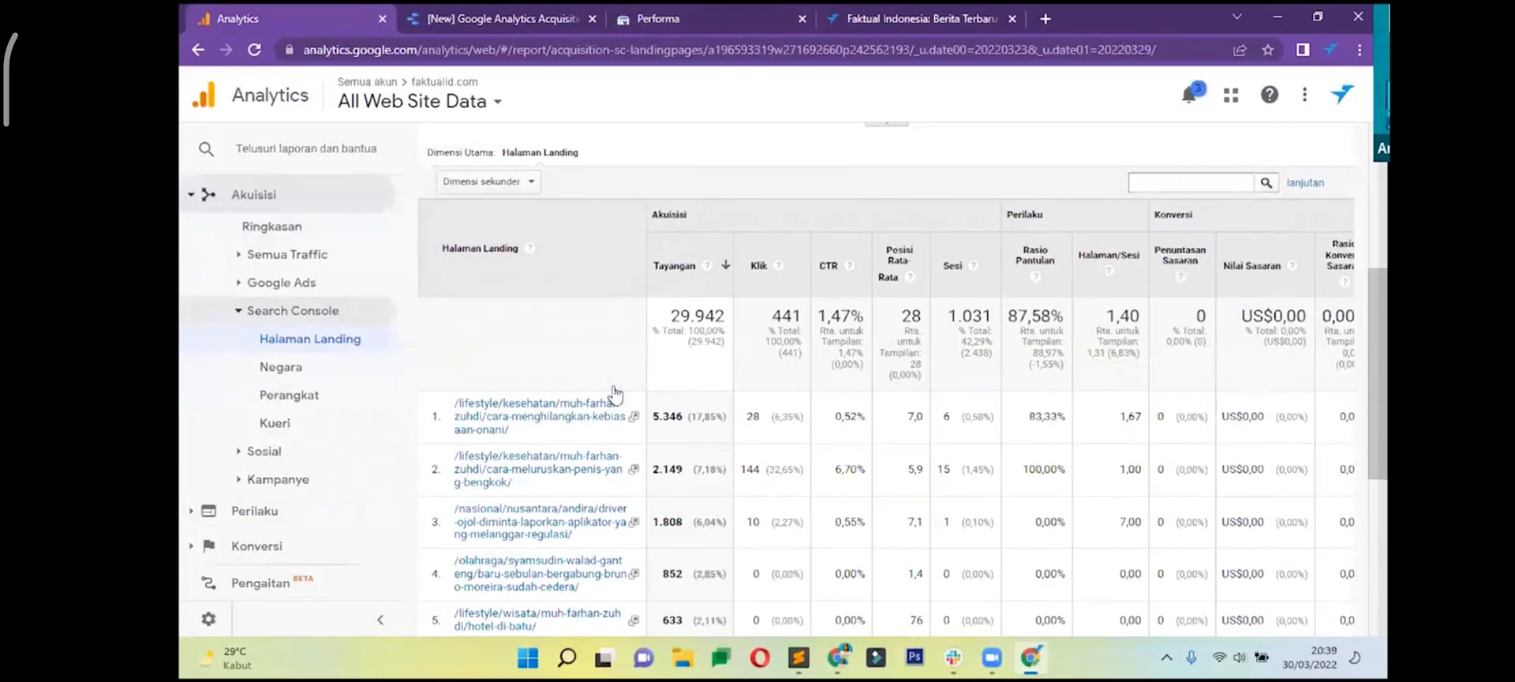
pyautogui.scroll(3, 615, 393)
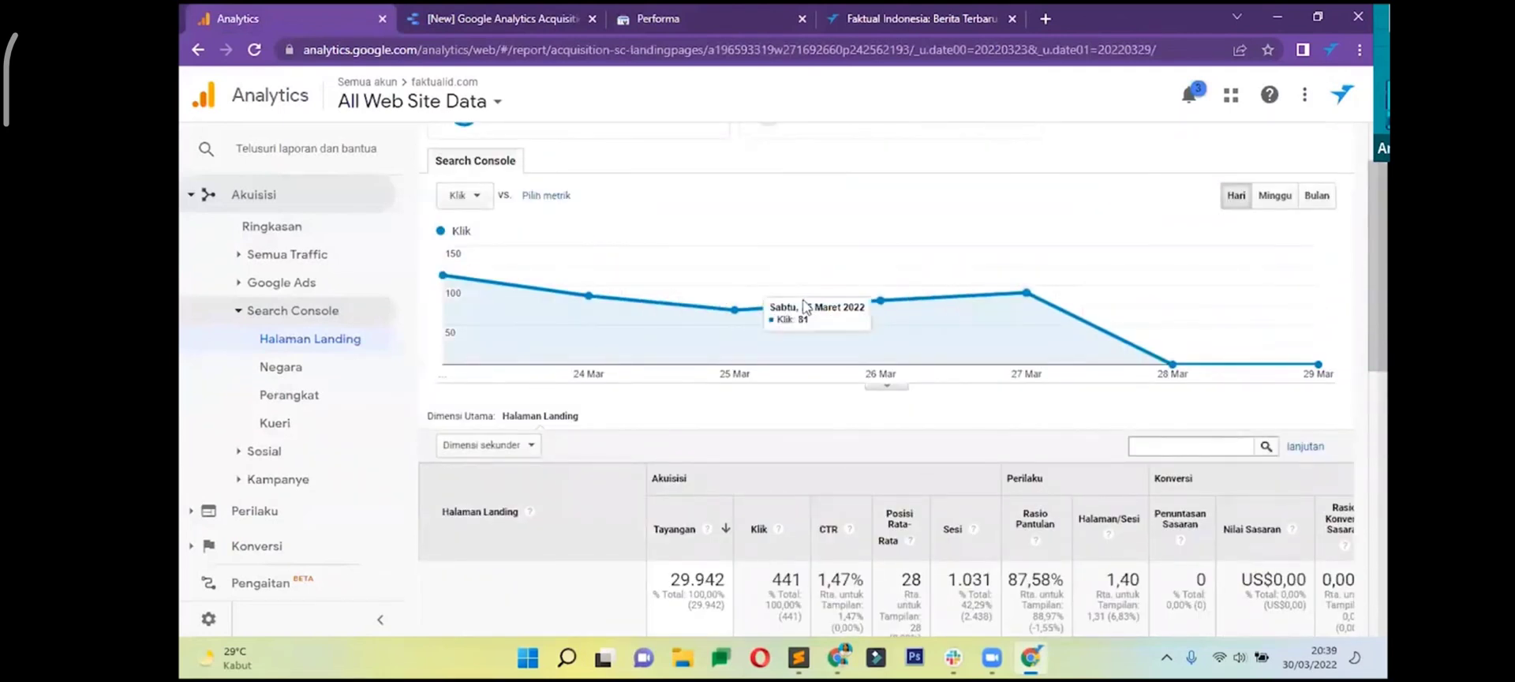
pyautogui.scroll(2, 805, 306)
pyautogui.hotkey('ctrl', '3')
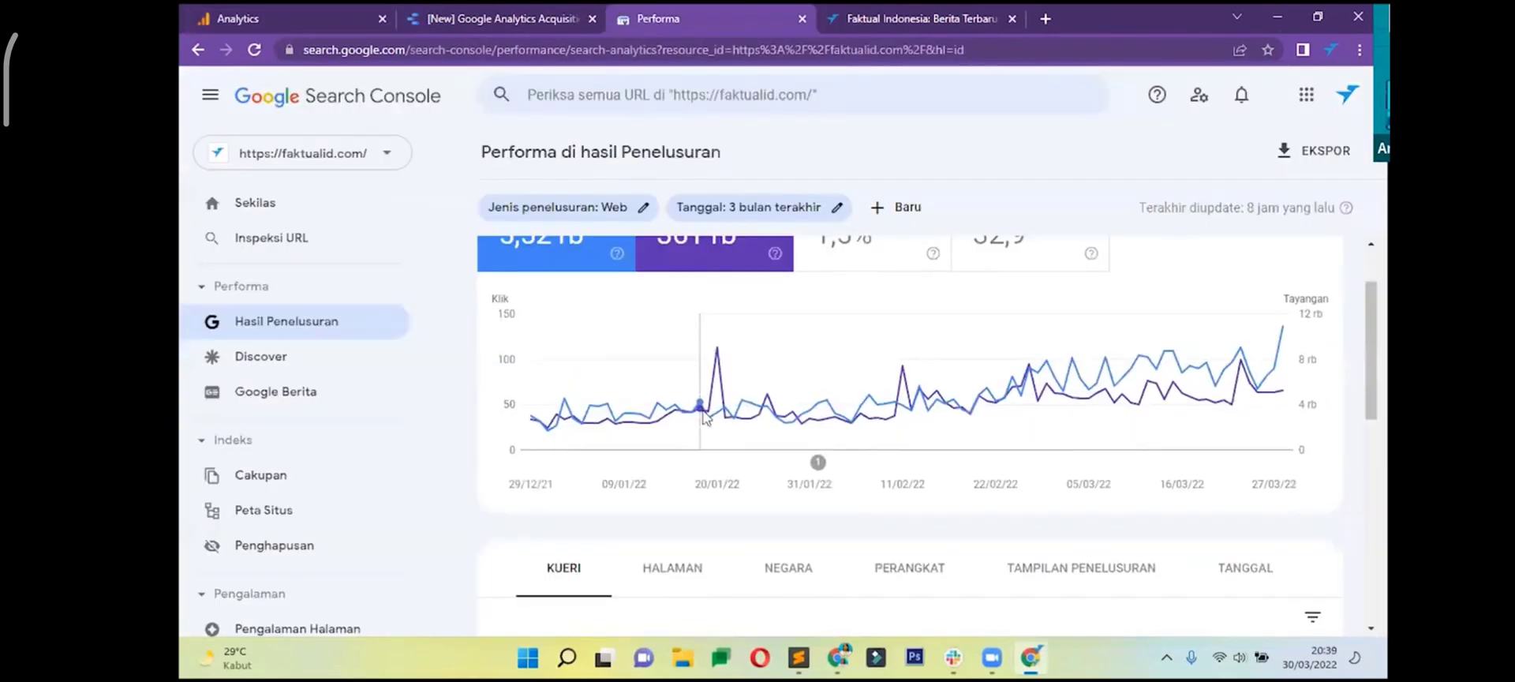
pyautogui.scroll(-7, 706, 418)
pyautogui.scroll(8, 703, 419)
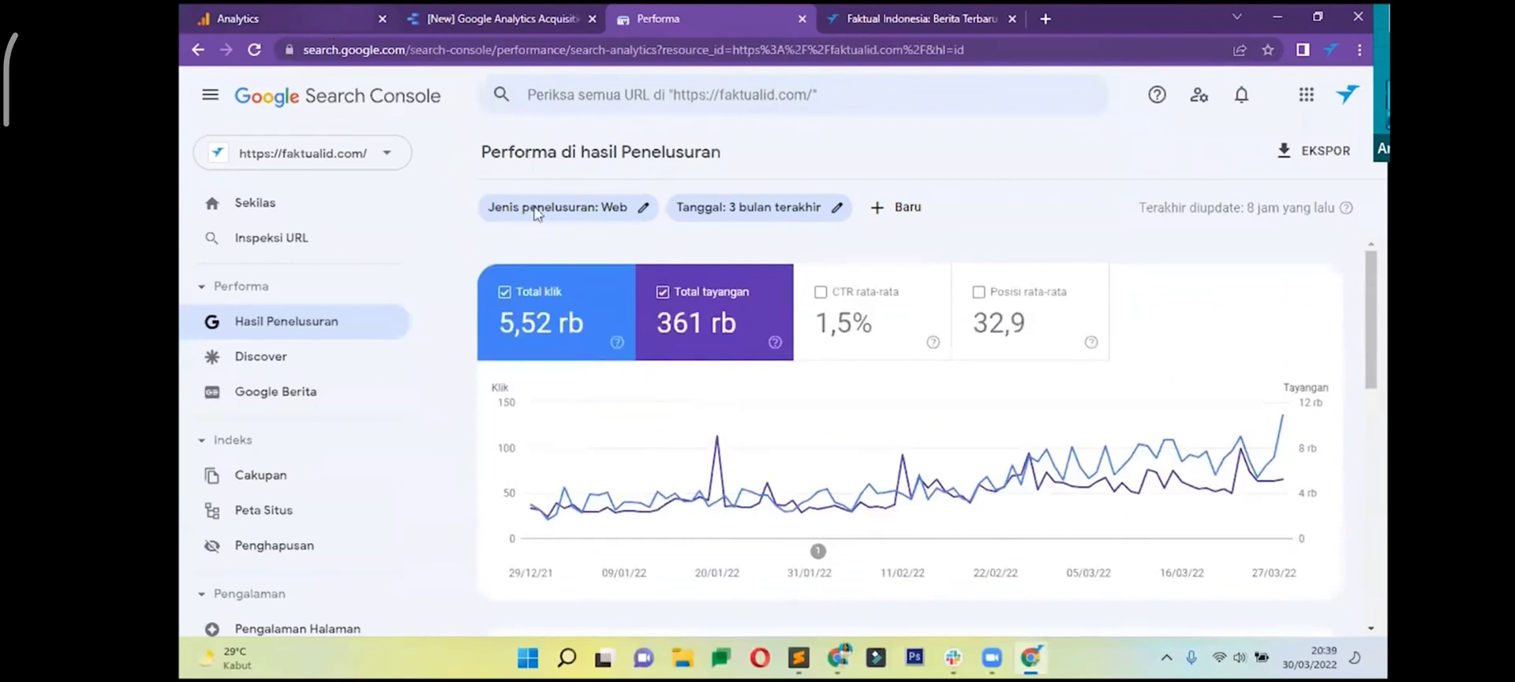
pyautogui.hotkey('ctrl', '1')
pyautogui.scroll(-5, 676, 295)
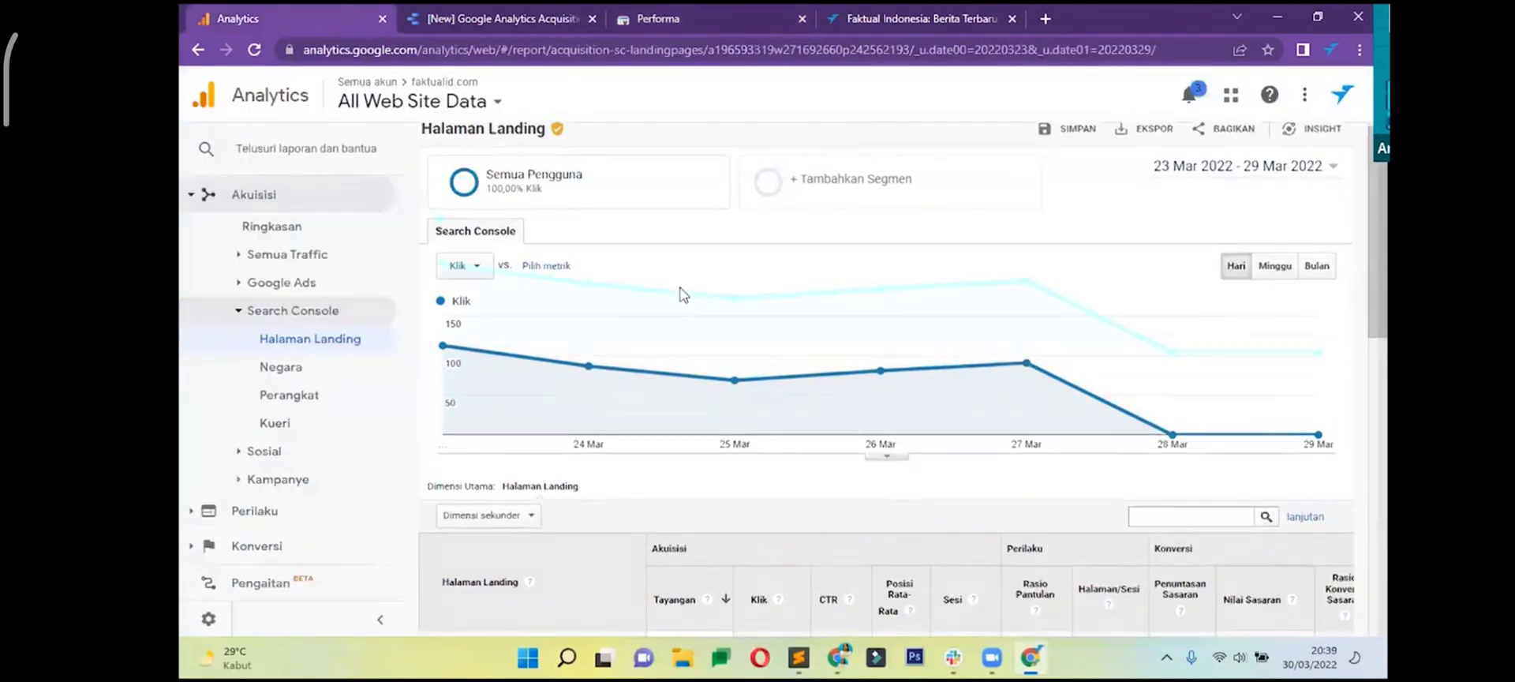
pyautogui.scroll(5, 611, 366)
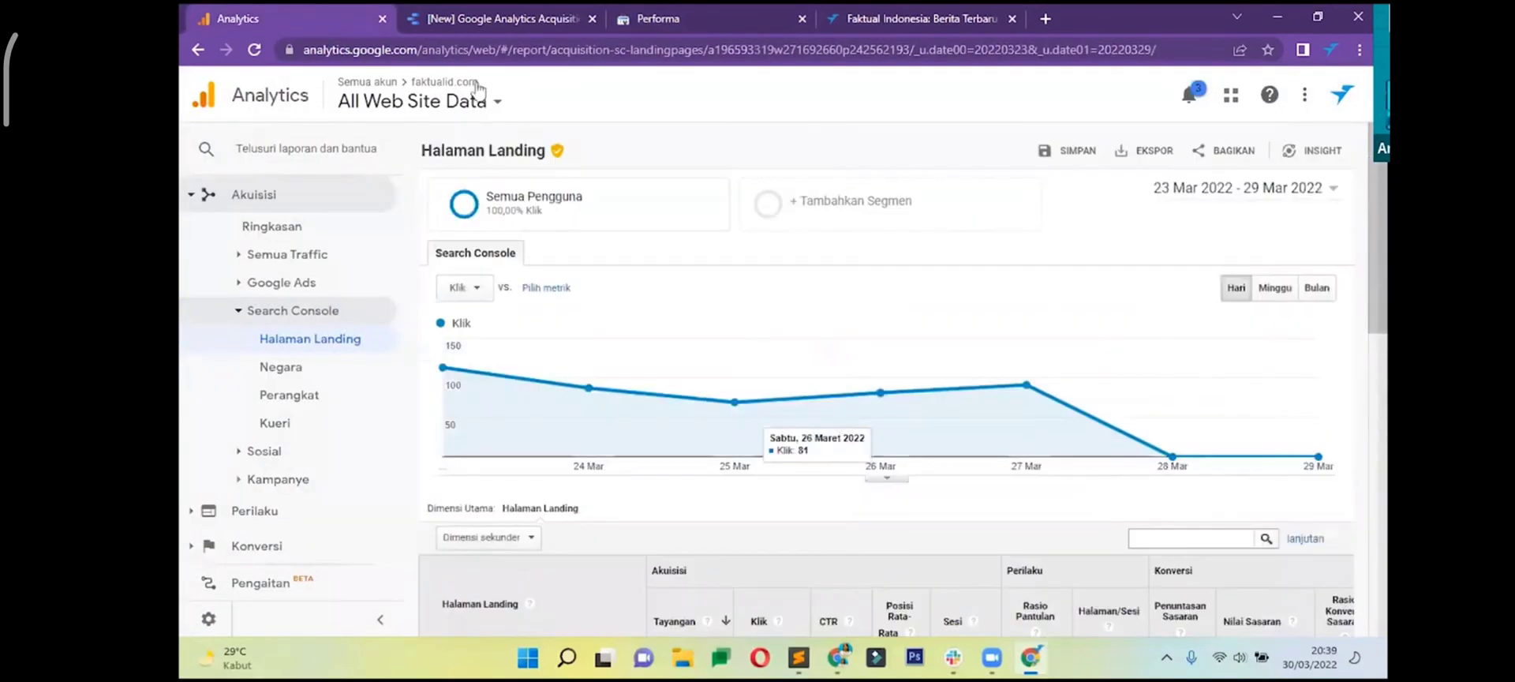
# - View the data quality note attached to the Halaman Landing report title
pyautogui.moveTo(568, 153)
pyautogui.mouseDown()
pyautogui.moveTo(423, 151)
pyautogui.moveTo(582, 160)
pyautogui.mouseUp()
pyautogui.click(412, 158)
pyautogui.click(584, 157)
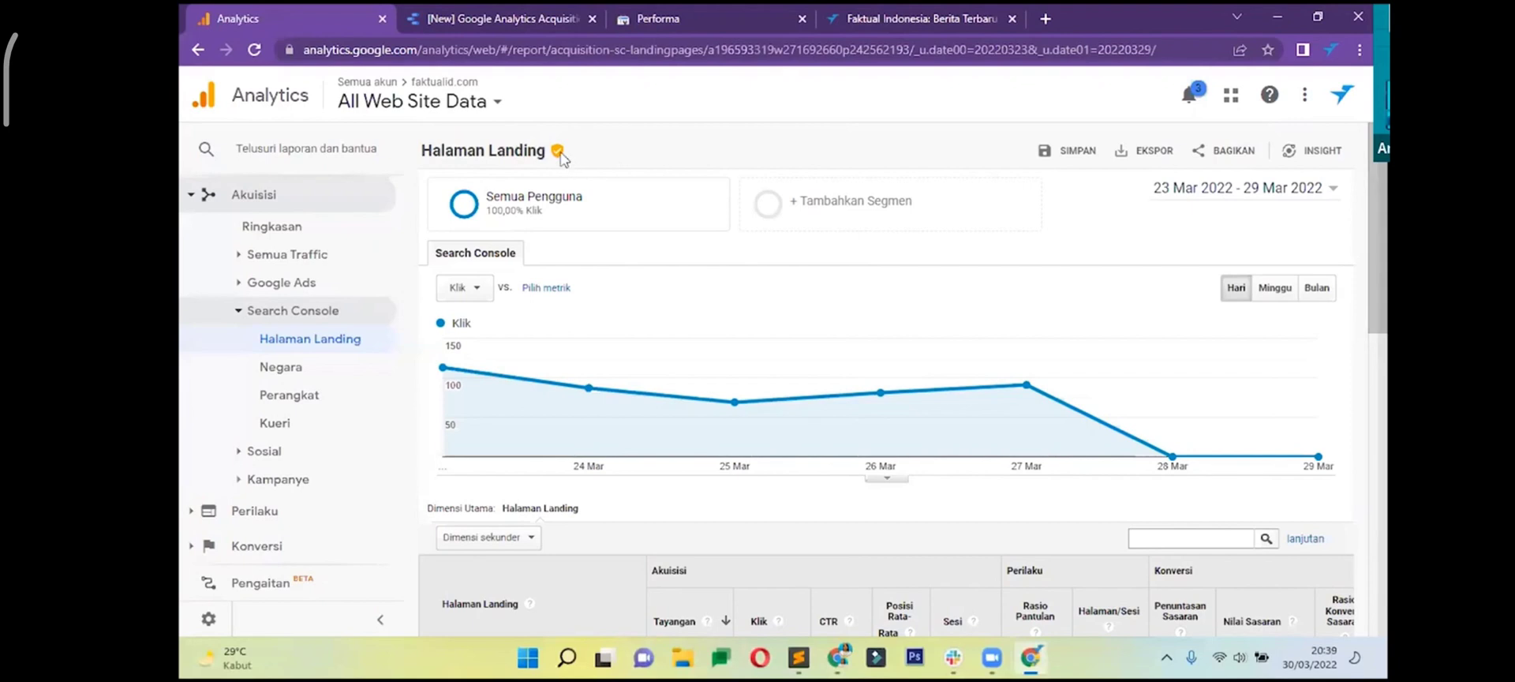
pyautogui.moveTo(557, 153)
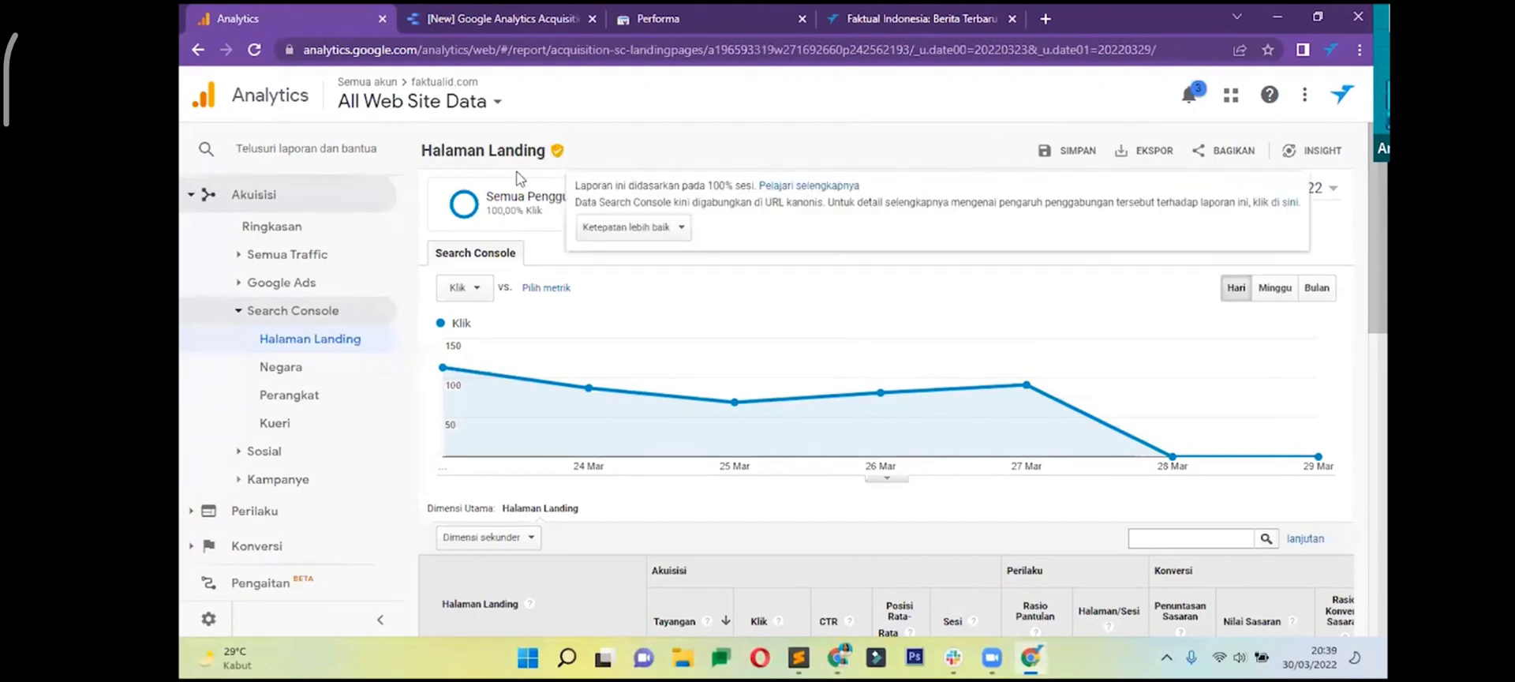
# - Examine the impressions, clicks and CTR of the listed landing pages, and open the Negara report under Search Console
pyautogui.scroll(-1, 849, 286)
pyautogui.scroll(-2, 849, 286)
pyautogui.scroll(3, 849, 286)
pyautogui.scroll(-9, 848, 285)
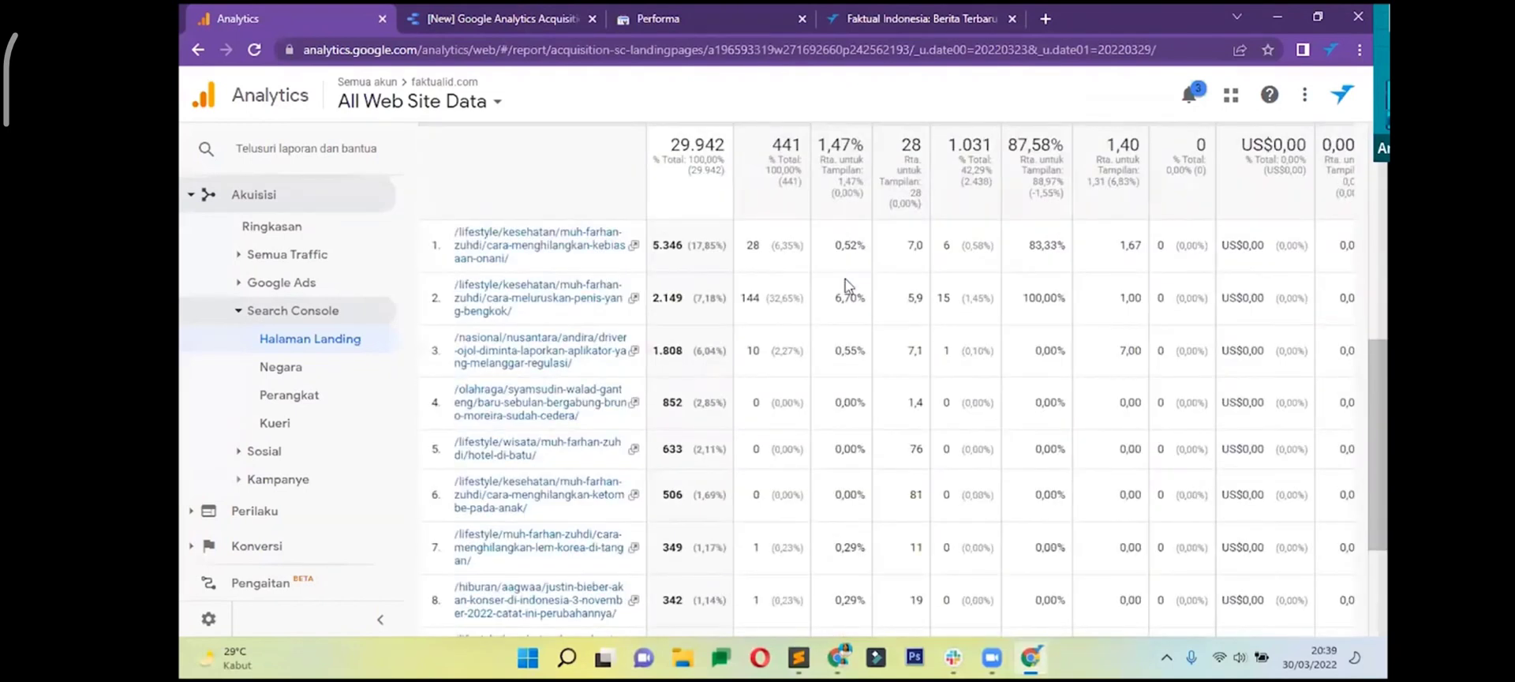
pyautogui.scroll(-3, 846, 286)
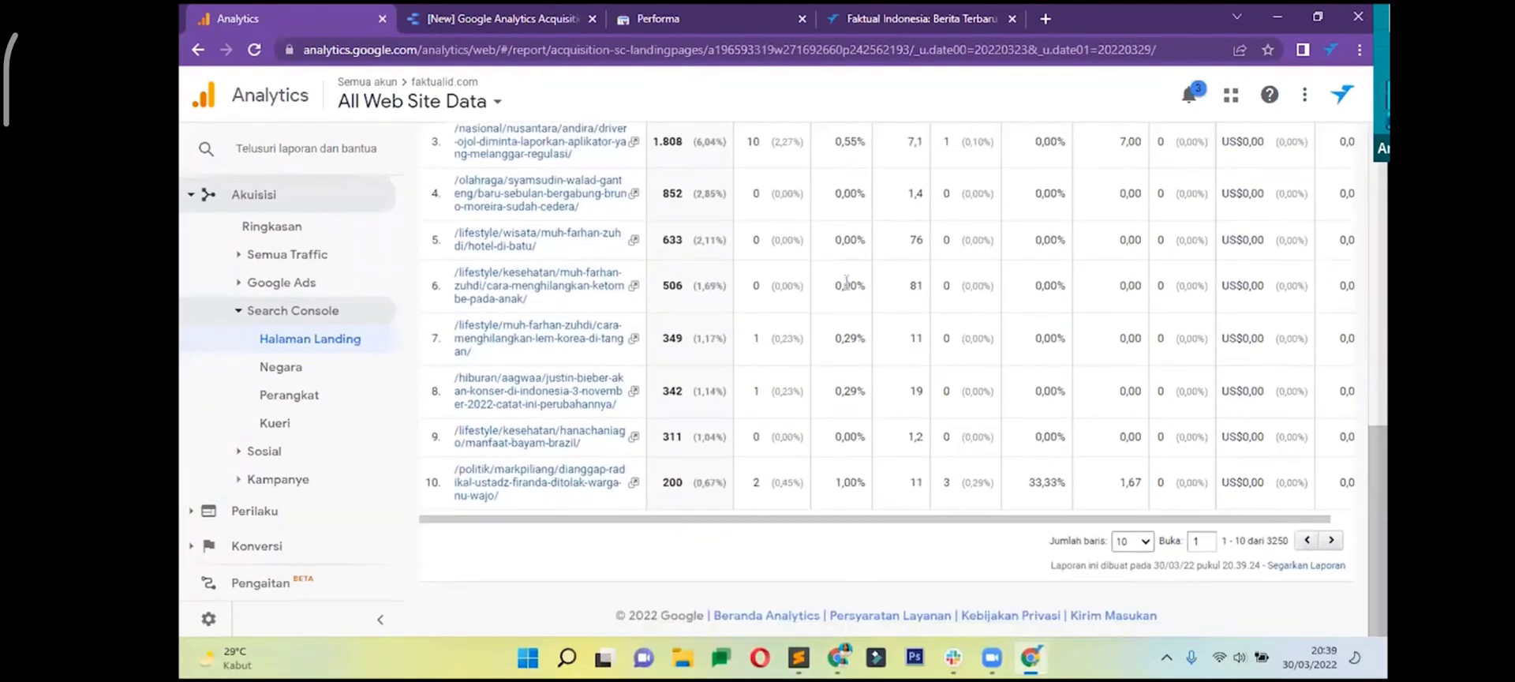
pyautogui.scroll(11, 924, 318)
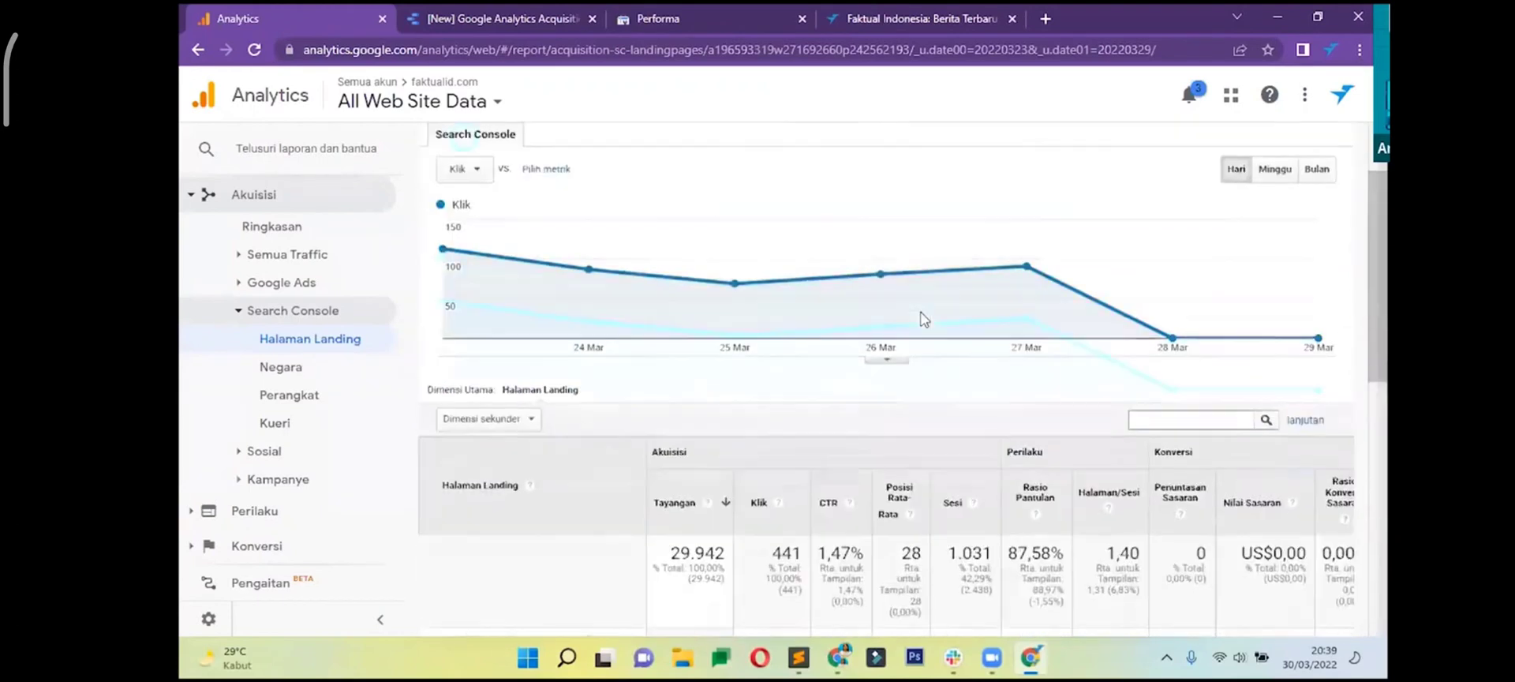
pyautogui.scroll(-3, 925, 322)
pyautogui.scroll(-3, 927, 322)
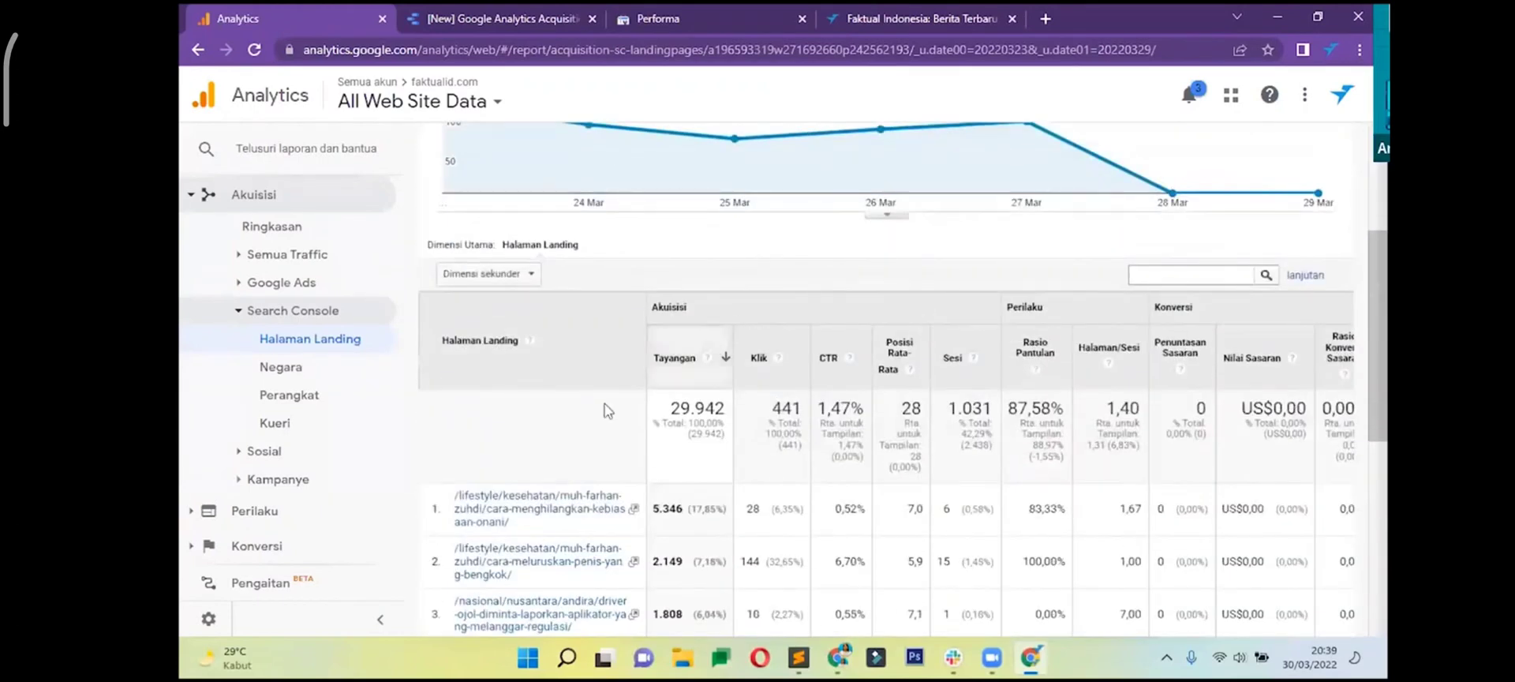
pyautogui.scroll(-2, 494, 339)
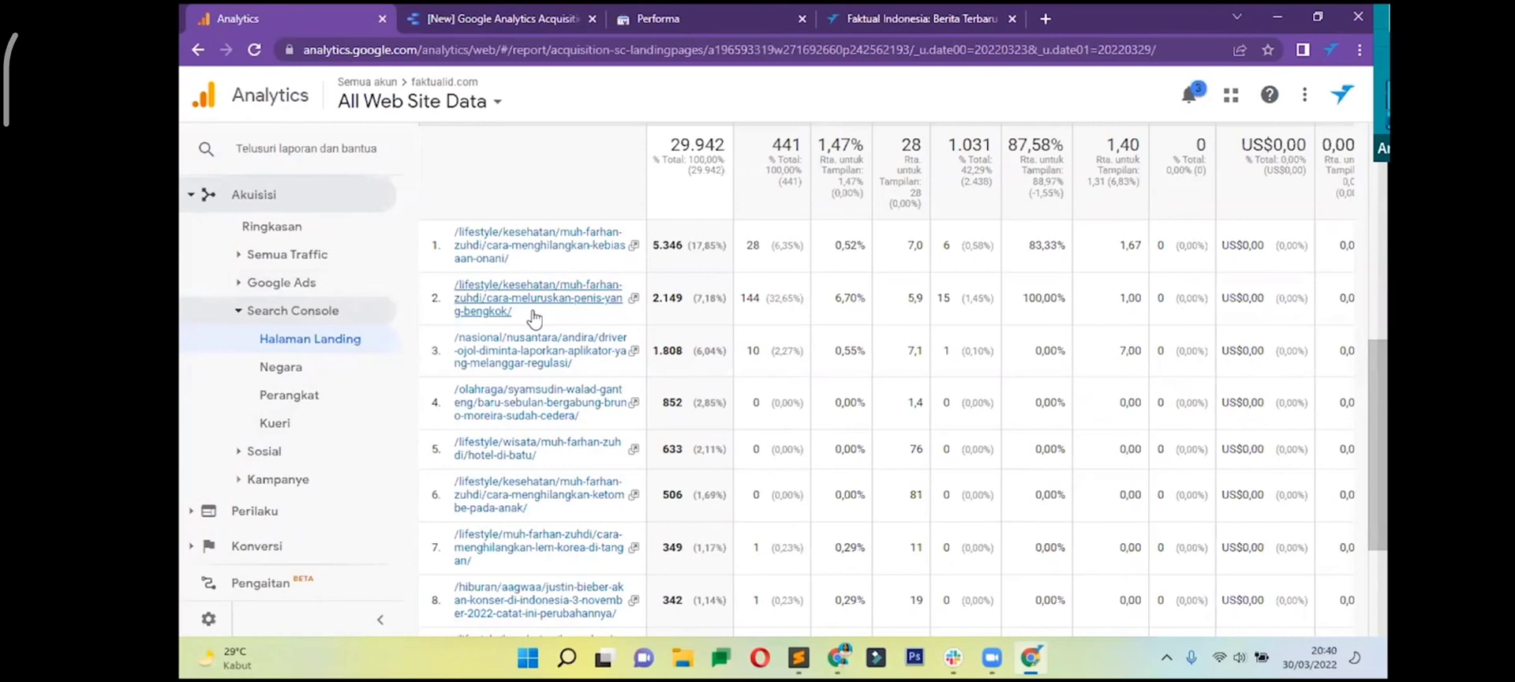
pyautogui.click(330, 367)
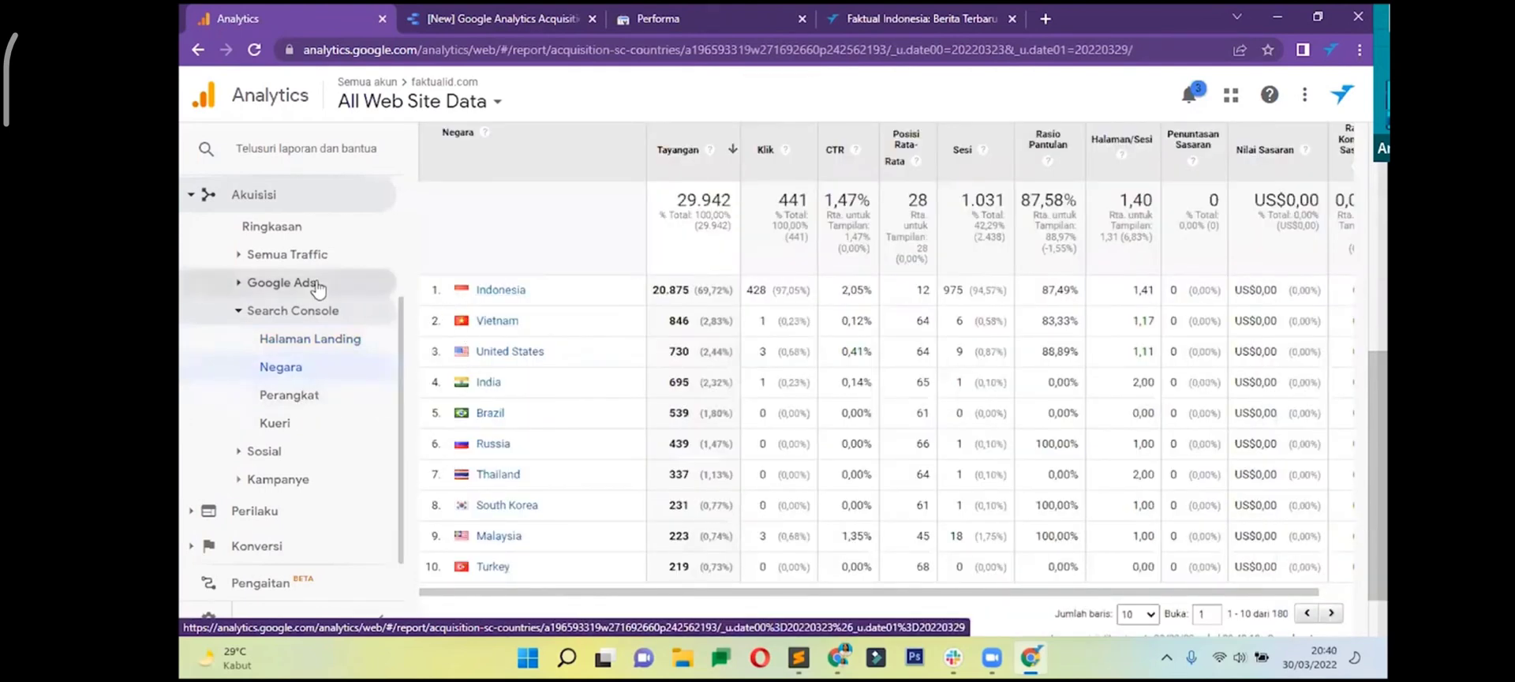
# - Open the Perilaku overview (Ringkasan) and review its page view graph, most viewed pages and date range options
pyautogui.click(290, 514)
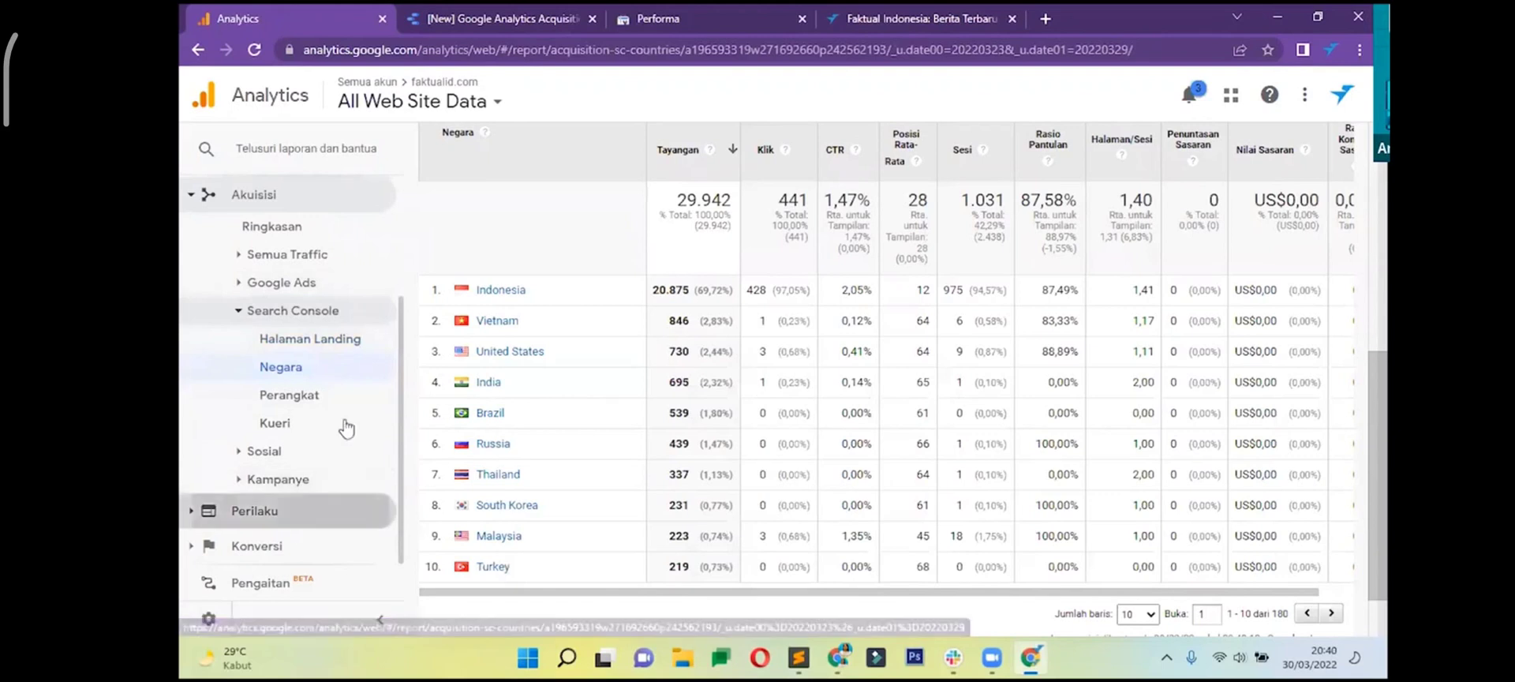
pyautogui.click(273, 367)
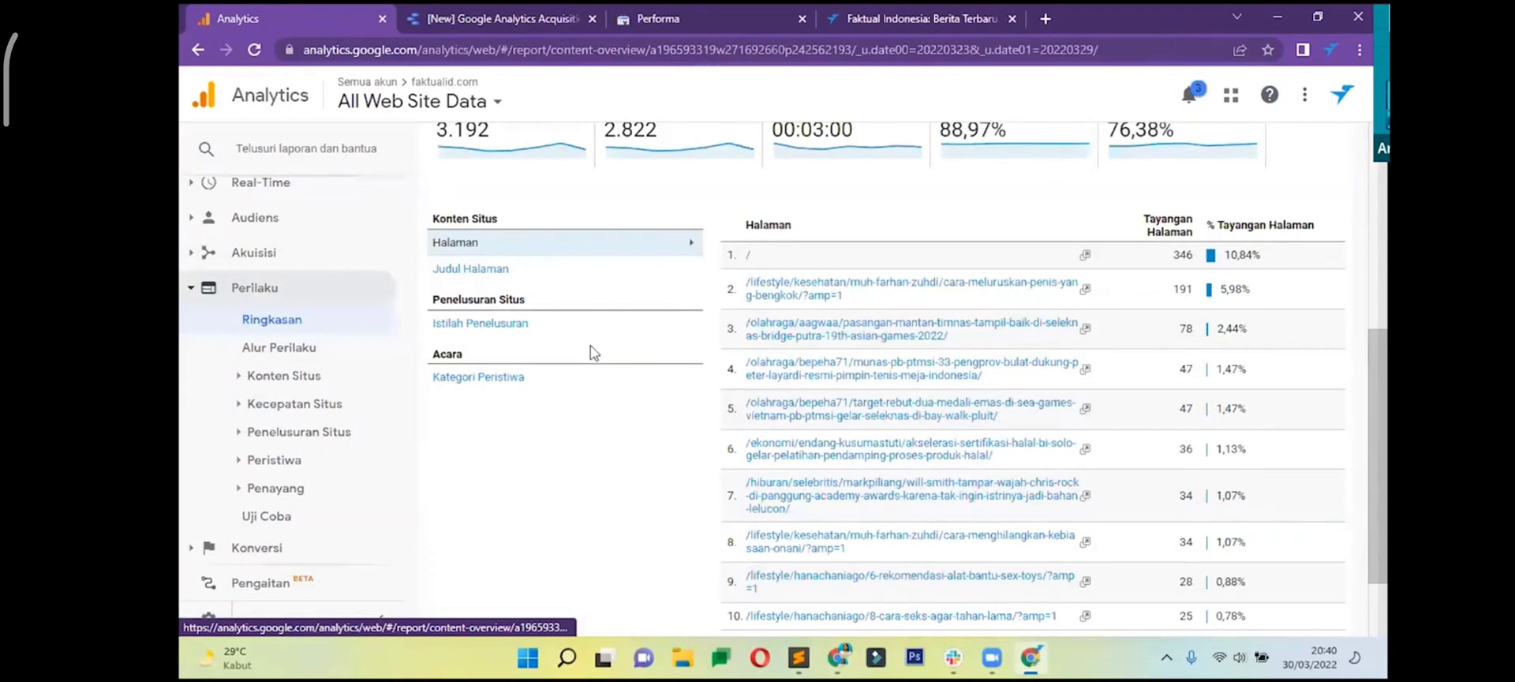
pyautogui.scroll(5, 612, 398)
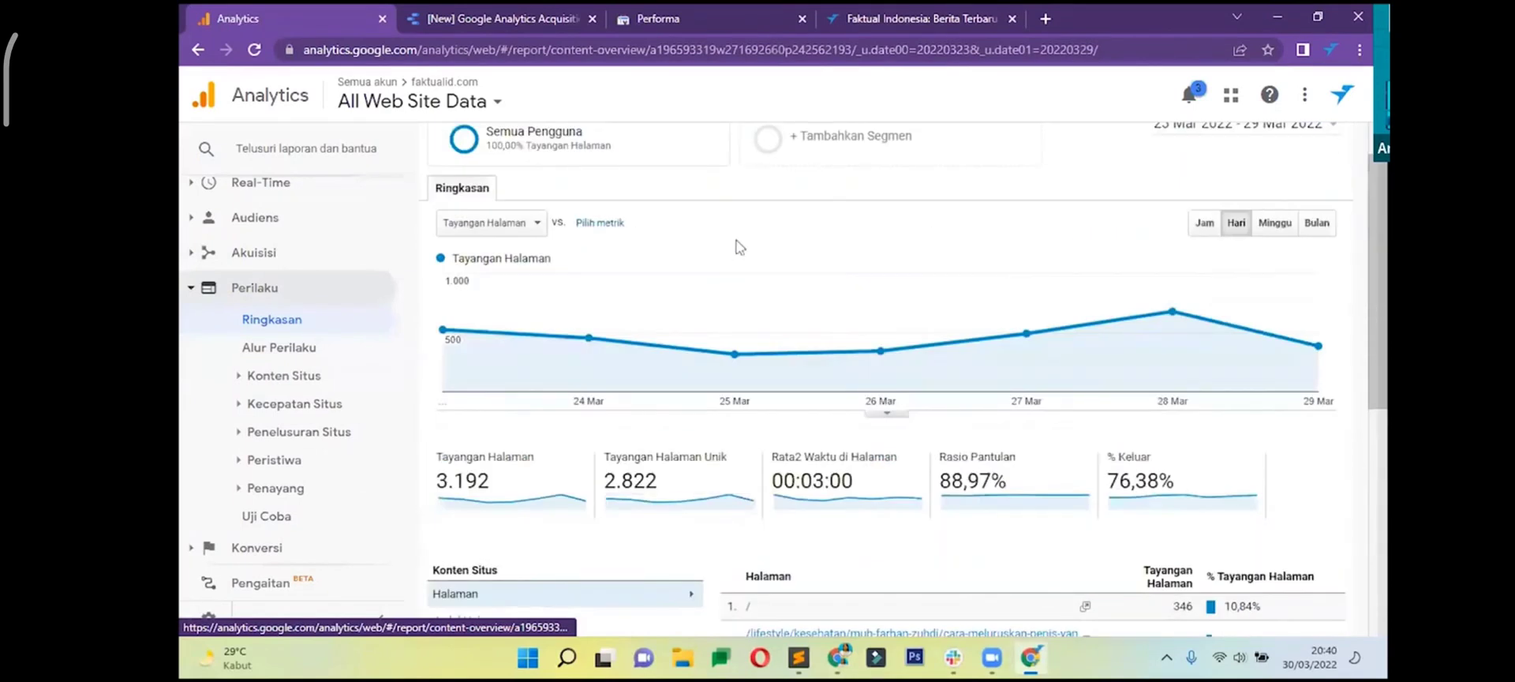
pyautogui.scroll(2, 757, 209)
pyautogui.scroll(-7, 789, 225)
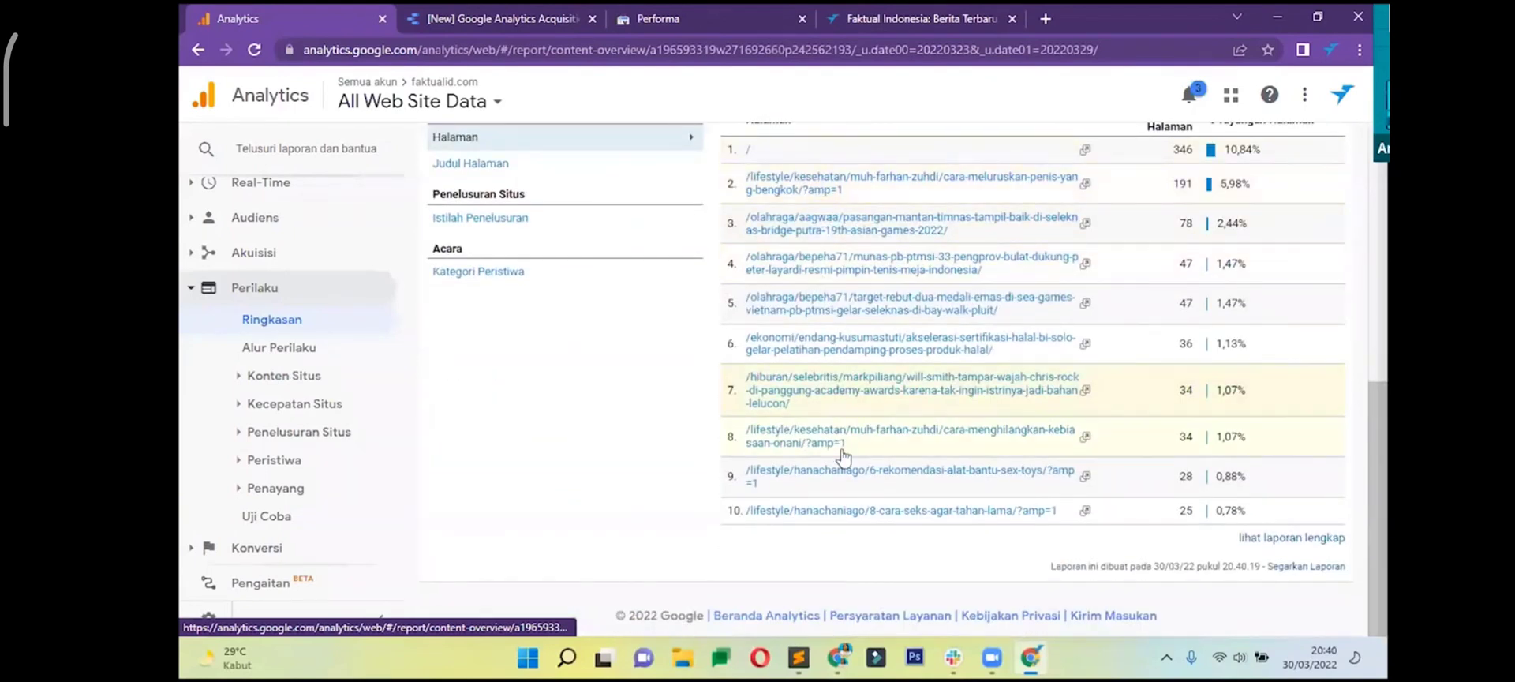
pyautogui.scroll(4, 850, 498)
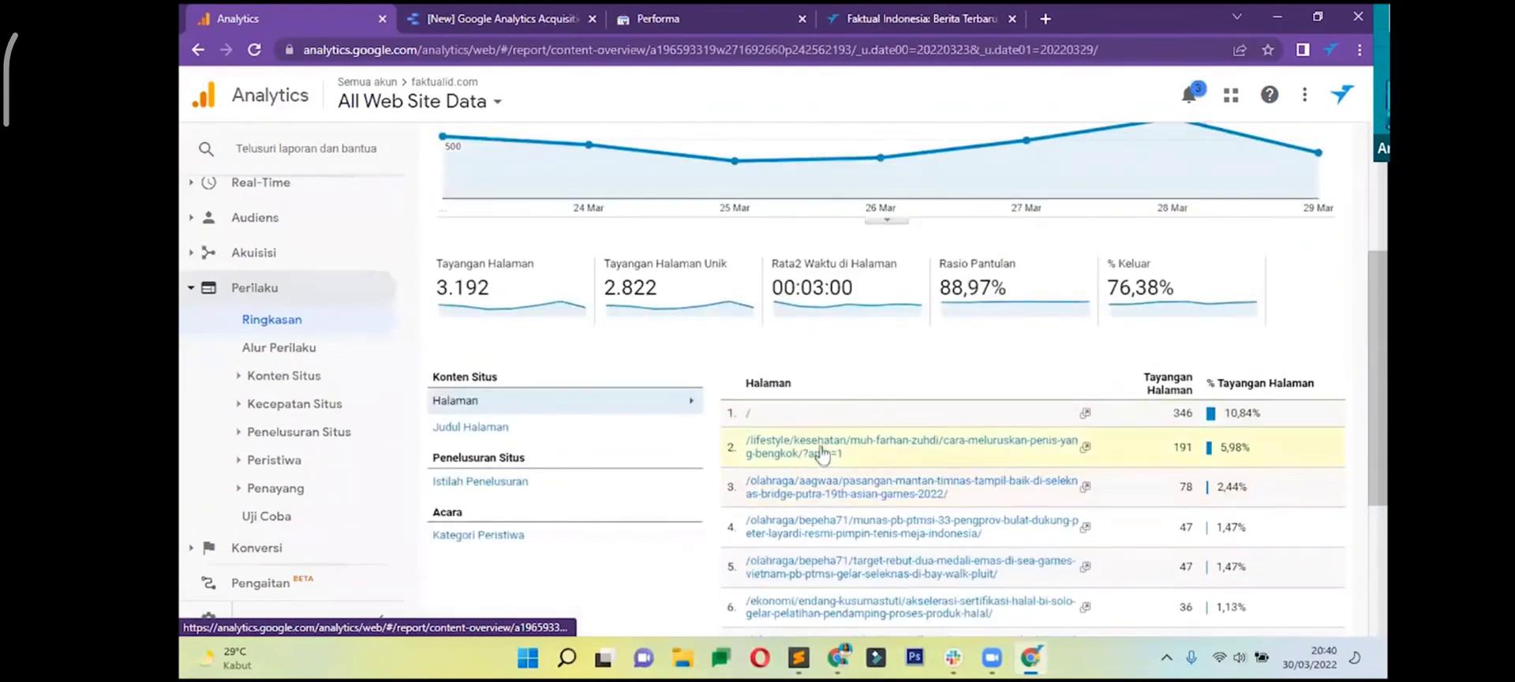
pyautogui.scroll(-4, 824, 464)
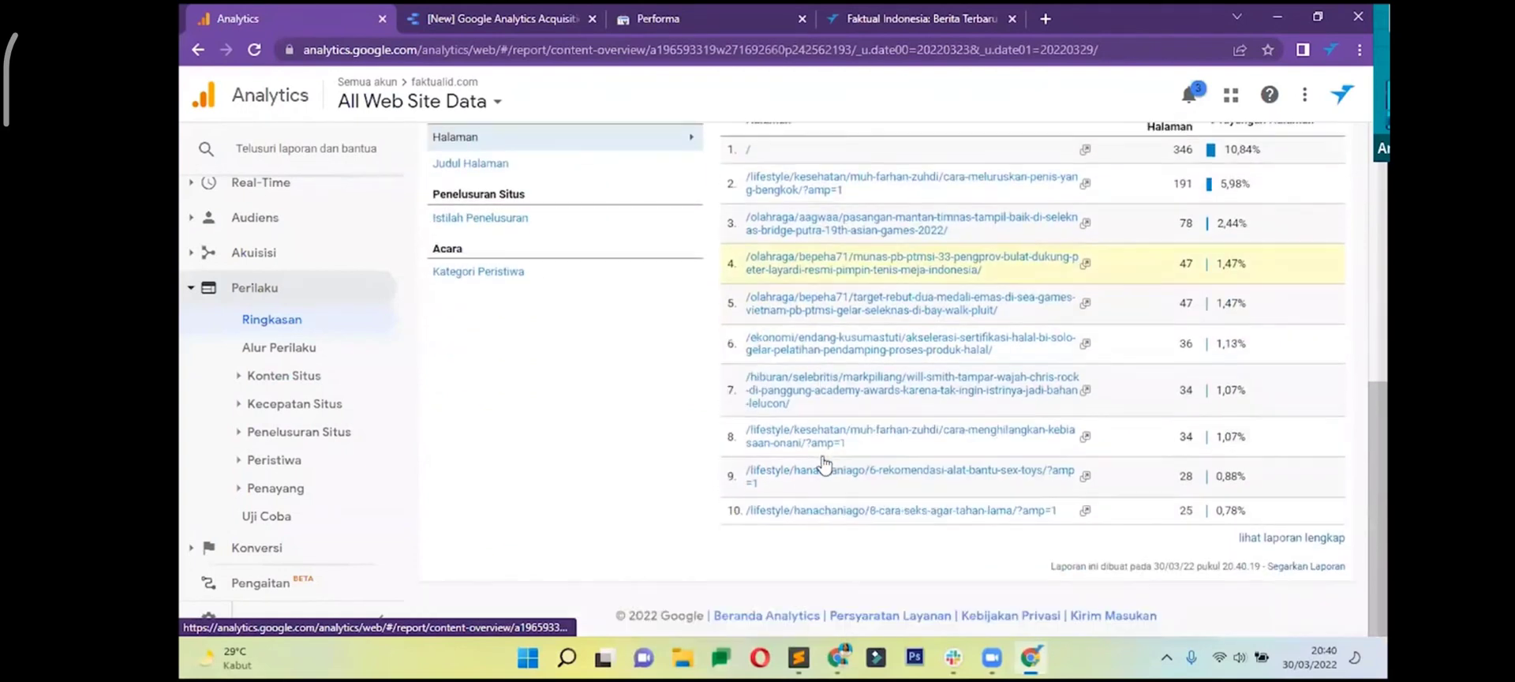
pyautogui.scroll(5, 824, 465)
pyautogui.scroll(3, 824, 464)
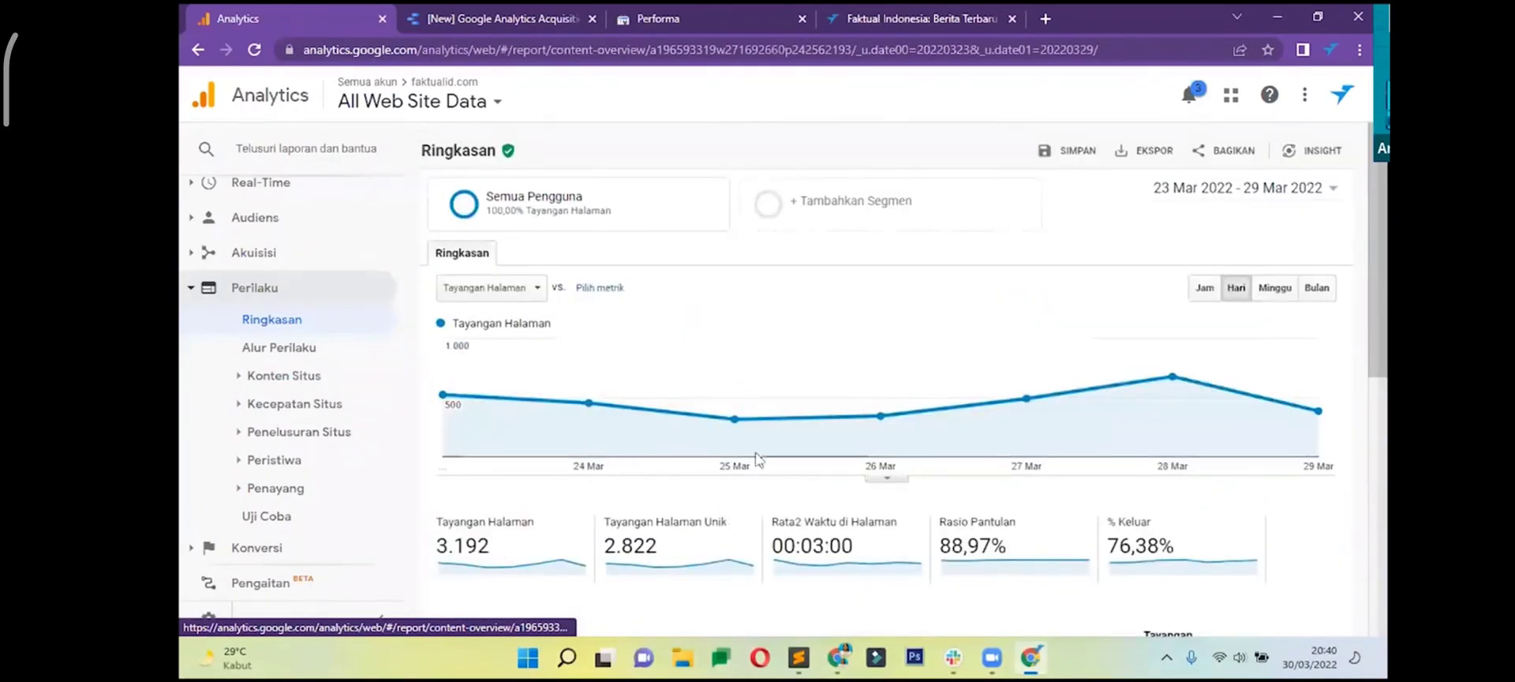
pyautogui.click(1228, 190)
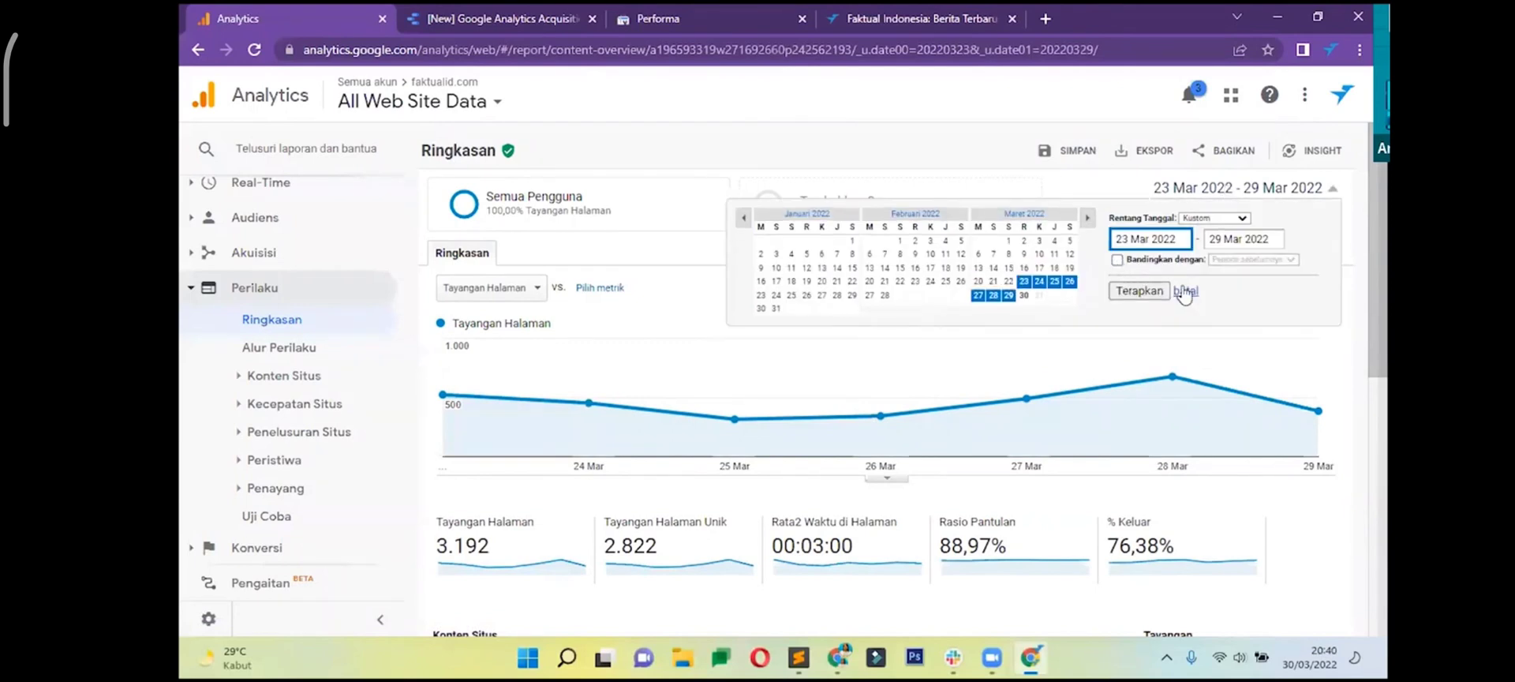
pyautogui.click(652, 323)
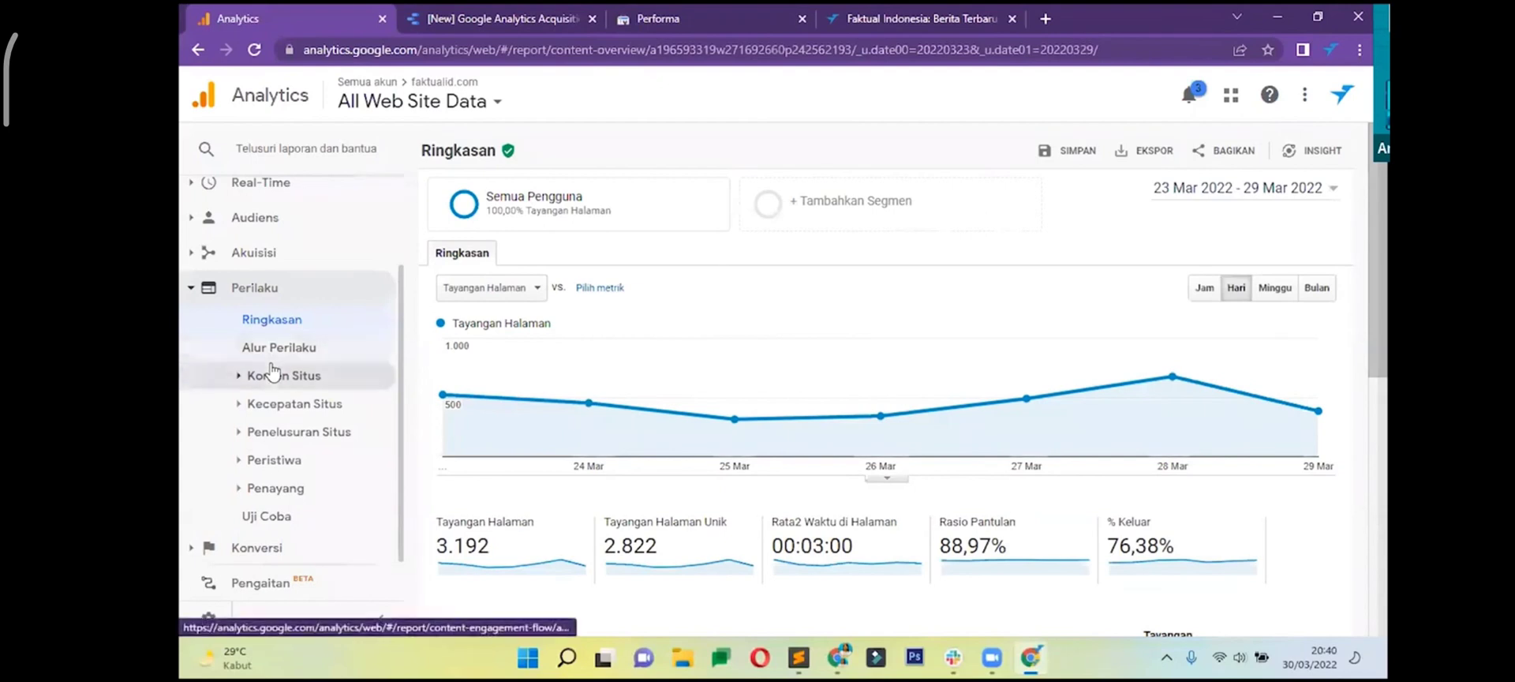
# - Open the Semua Halaman report under Konten Situs and look over its graph and page table
pyautogui.click(291, 377)
pyautogui.click(306, 401)
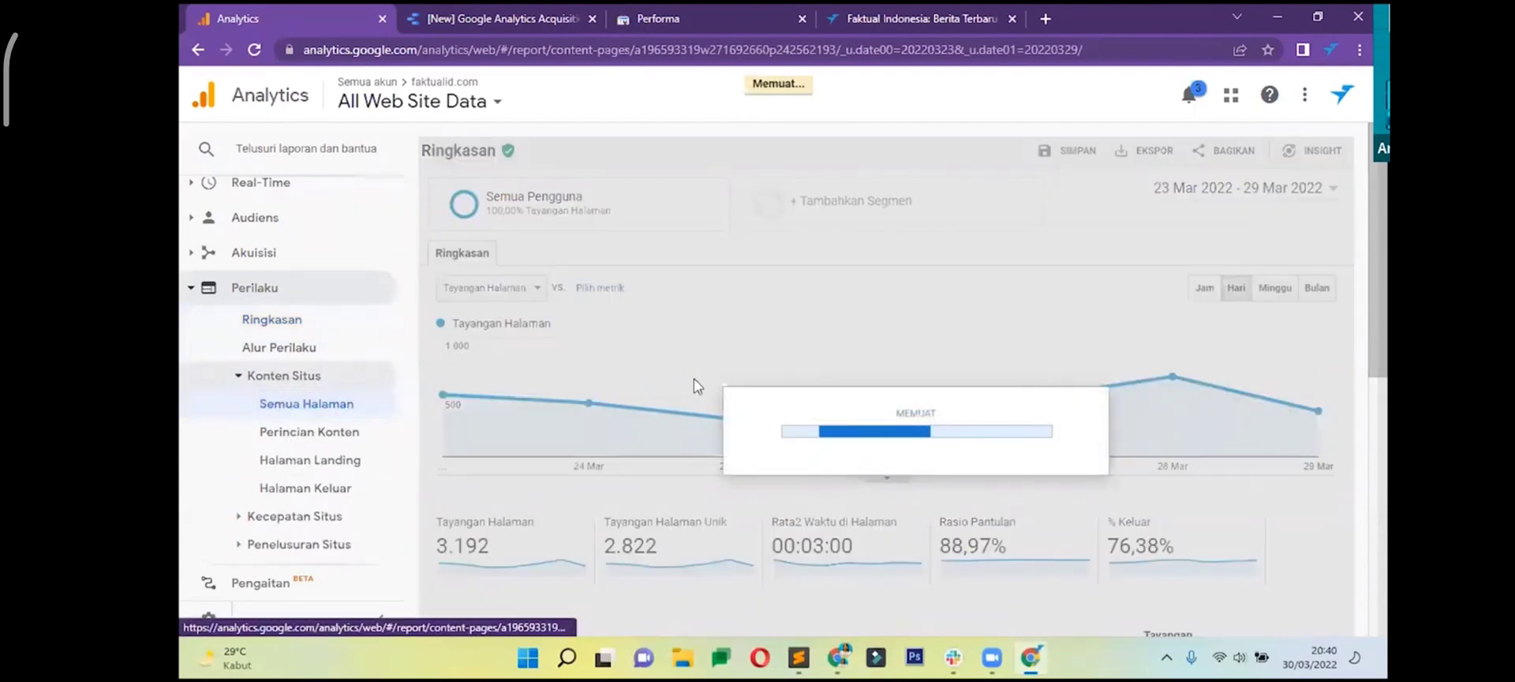
pyautogui.scroll(-5, 694, 379)
pyautogui.scroll(6, 694, 377)
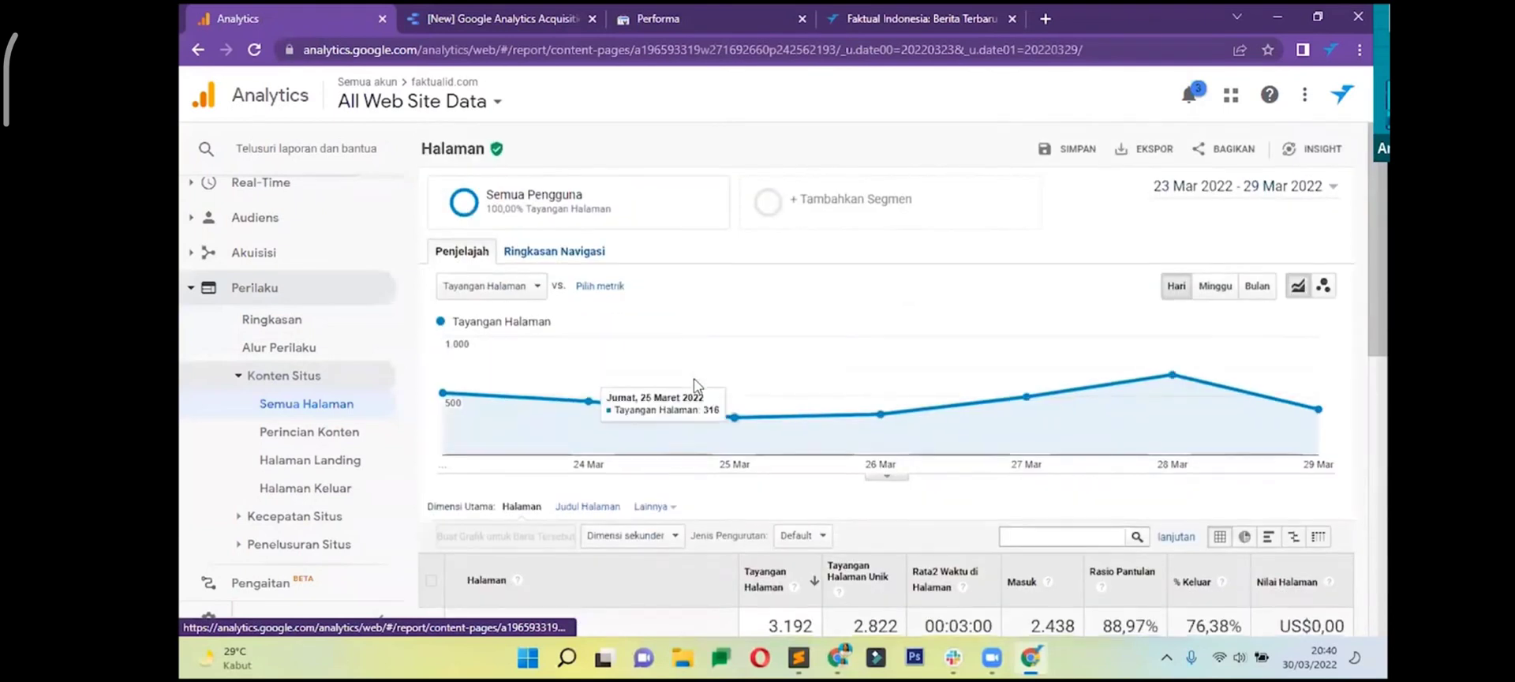
# - Add the Traffic Organik segment alongside Semua Pengguna and apply it to the Halaman report
pyautogui.click(809, 210)
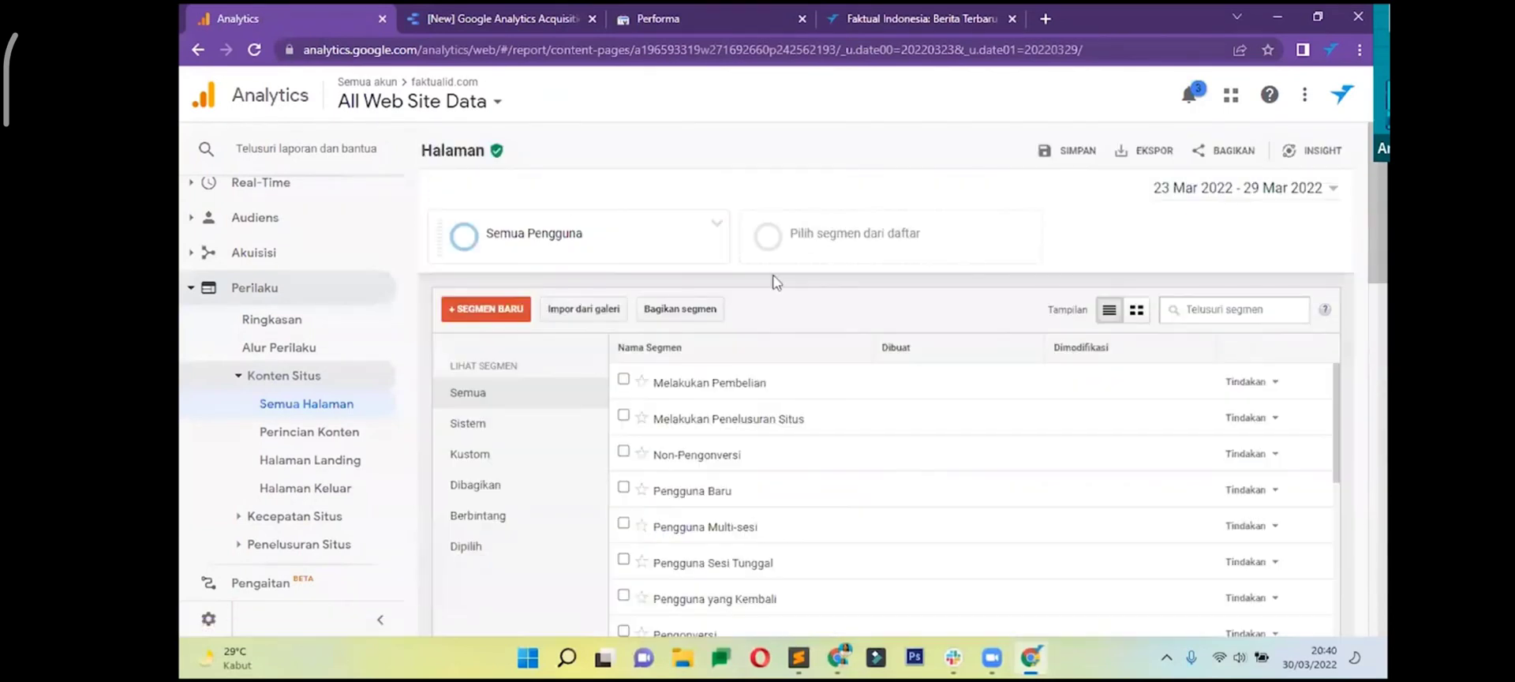
pyautogui.scroll(-1, 710, 237)
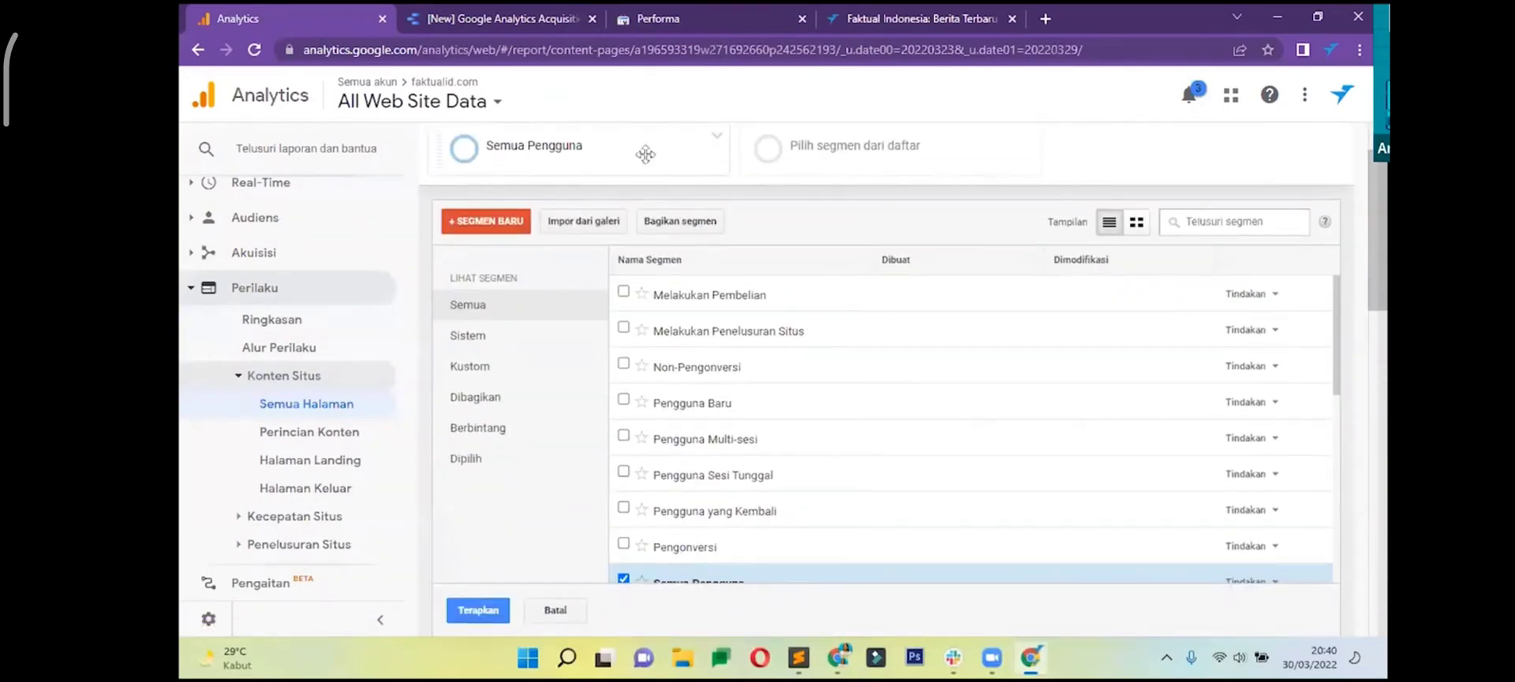
pyautogui.scroll(-3, 703, 347)
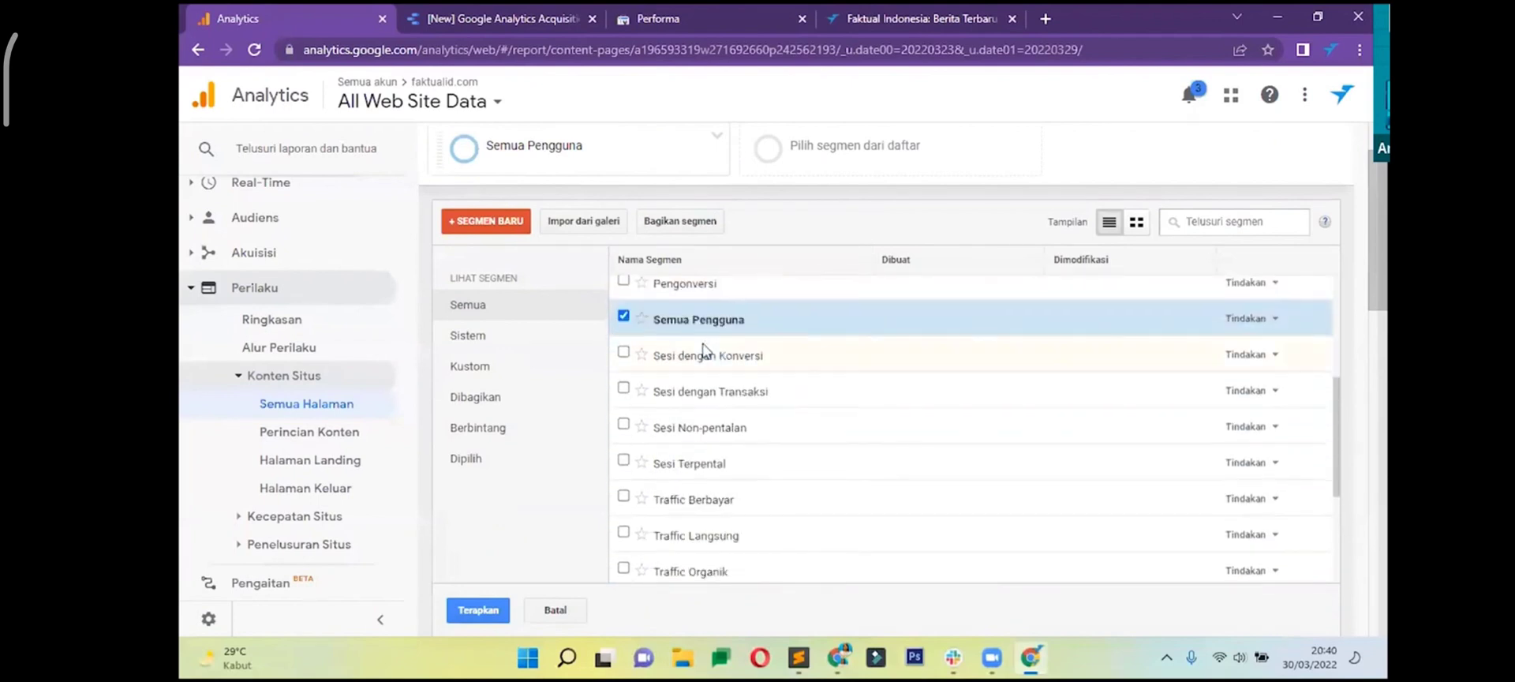
pyautogui.scroll(-2, 702, 351)
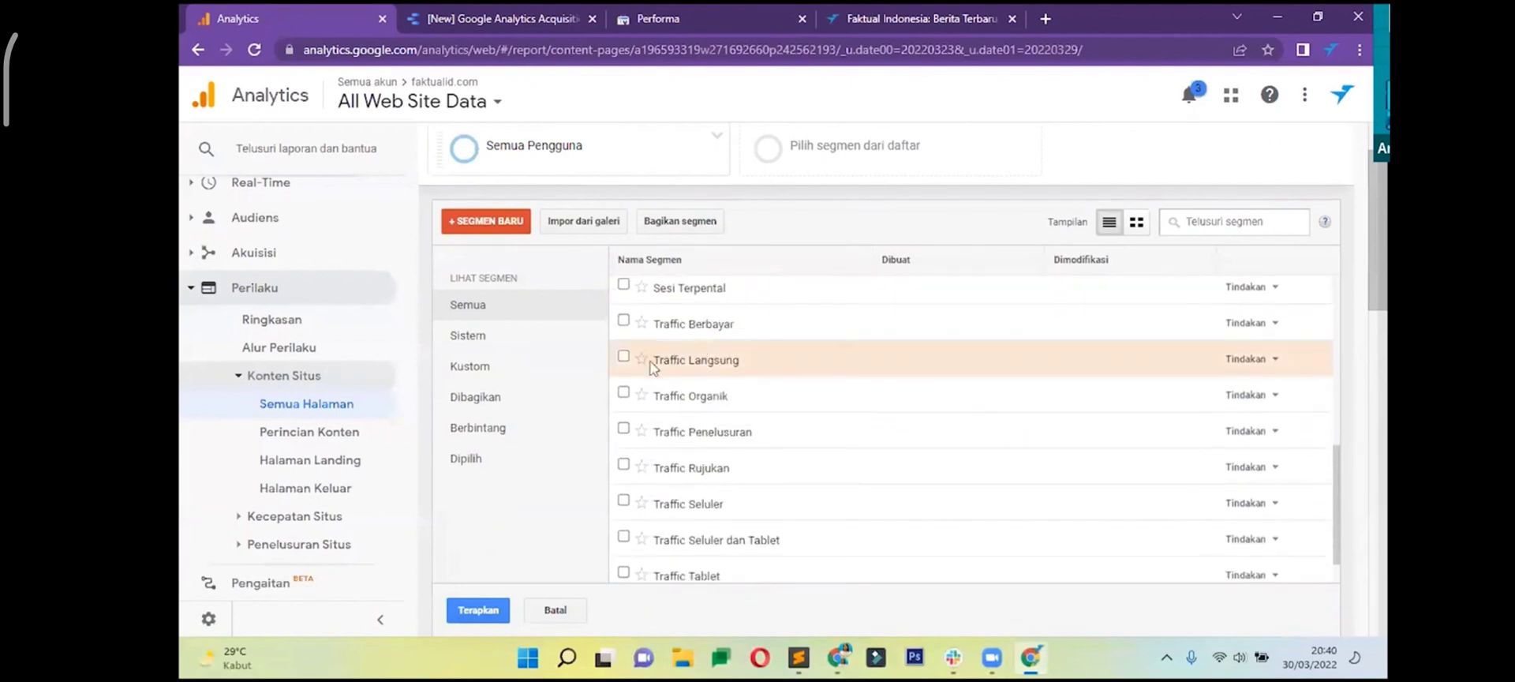
pyautogui.click(623, 392)
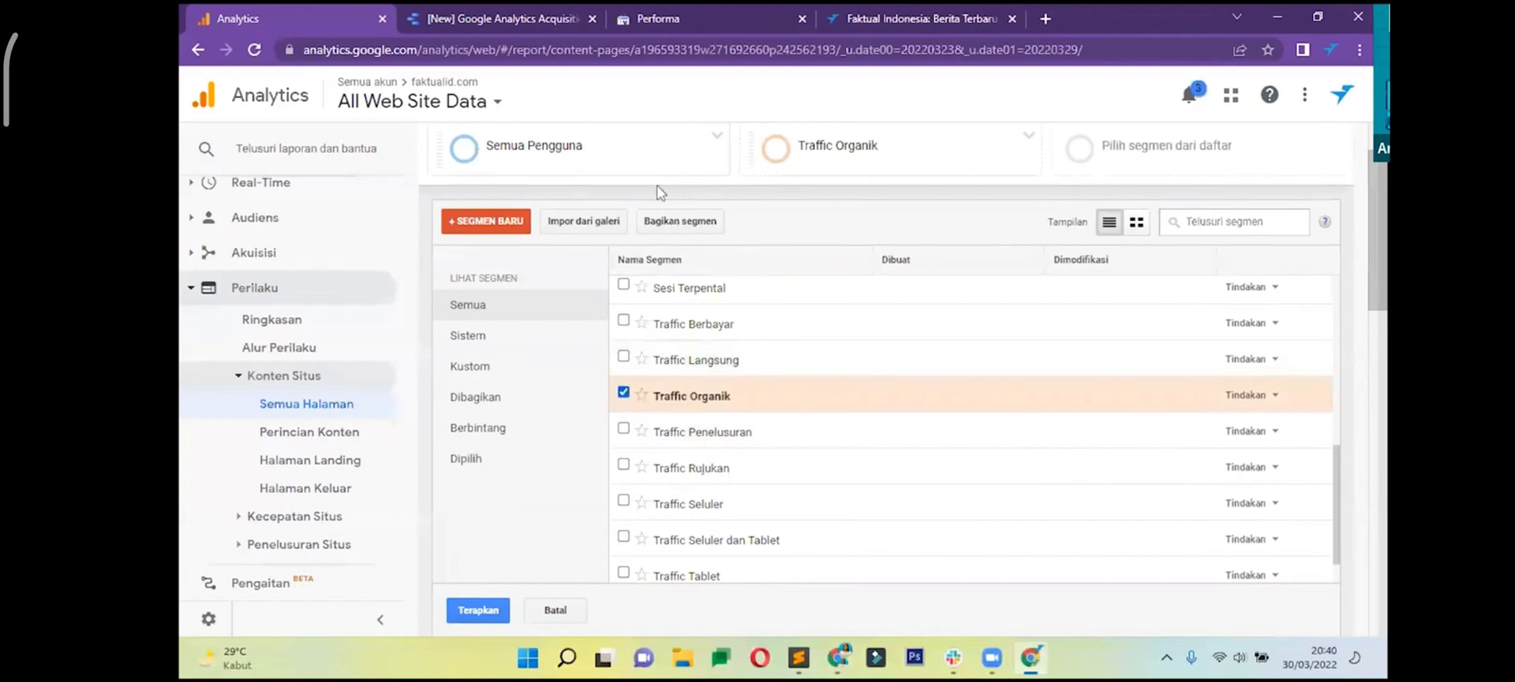
pyautogui.scroll(-1, 479, 474)
pyautogui.click(478, 522)
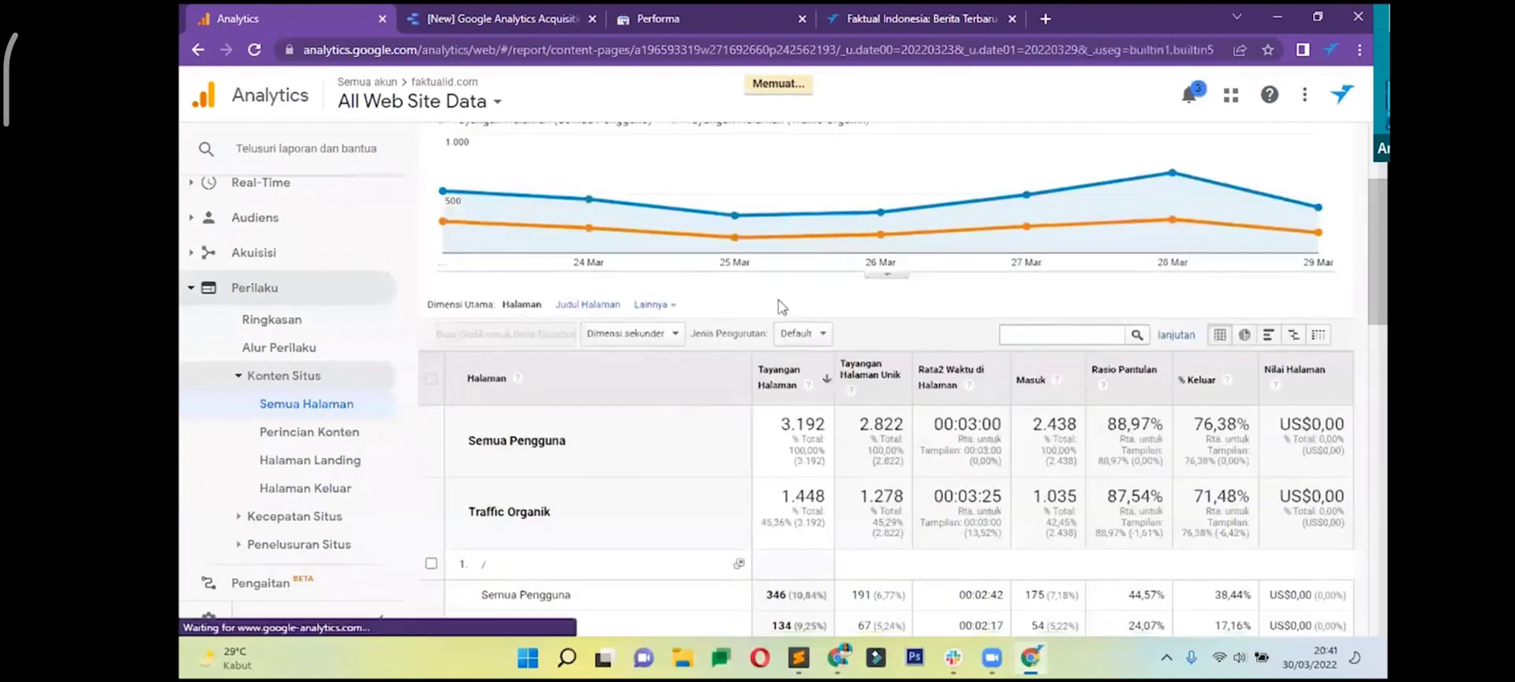
# - Compare the Semua Pengguna and Traffic Organik figures for each page in the Halaman table
pyautogui.scroll(-5, 778, 316)
pyautogui.scroll(-1, 720, 355)
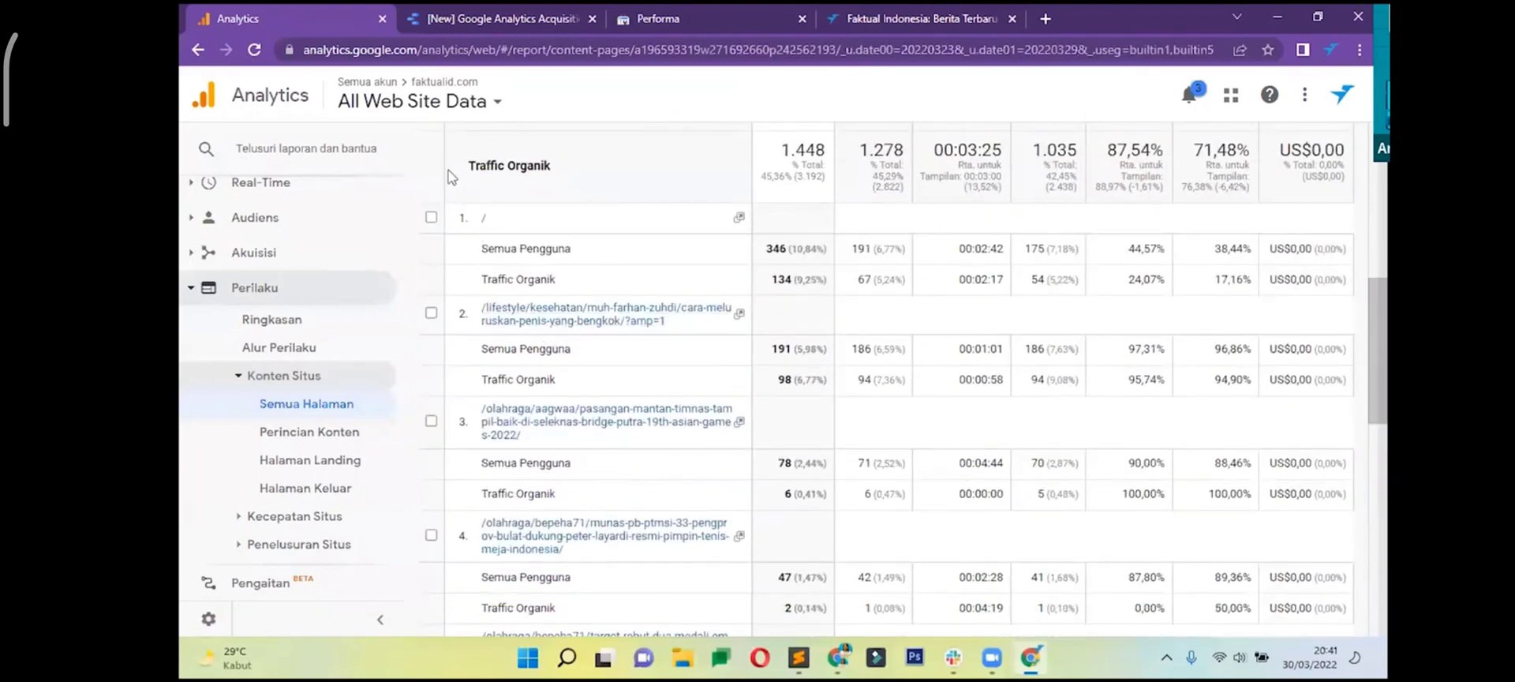
pyautogui.moveTo(440, 167); pyautogui.dragTo(653, 322)
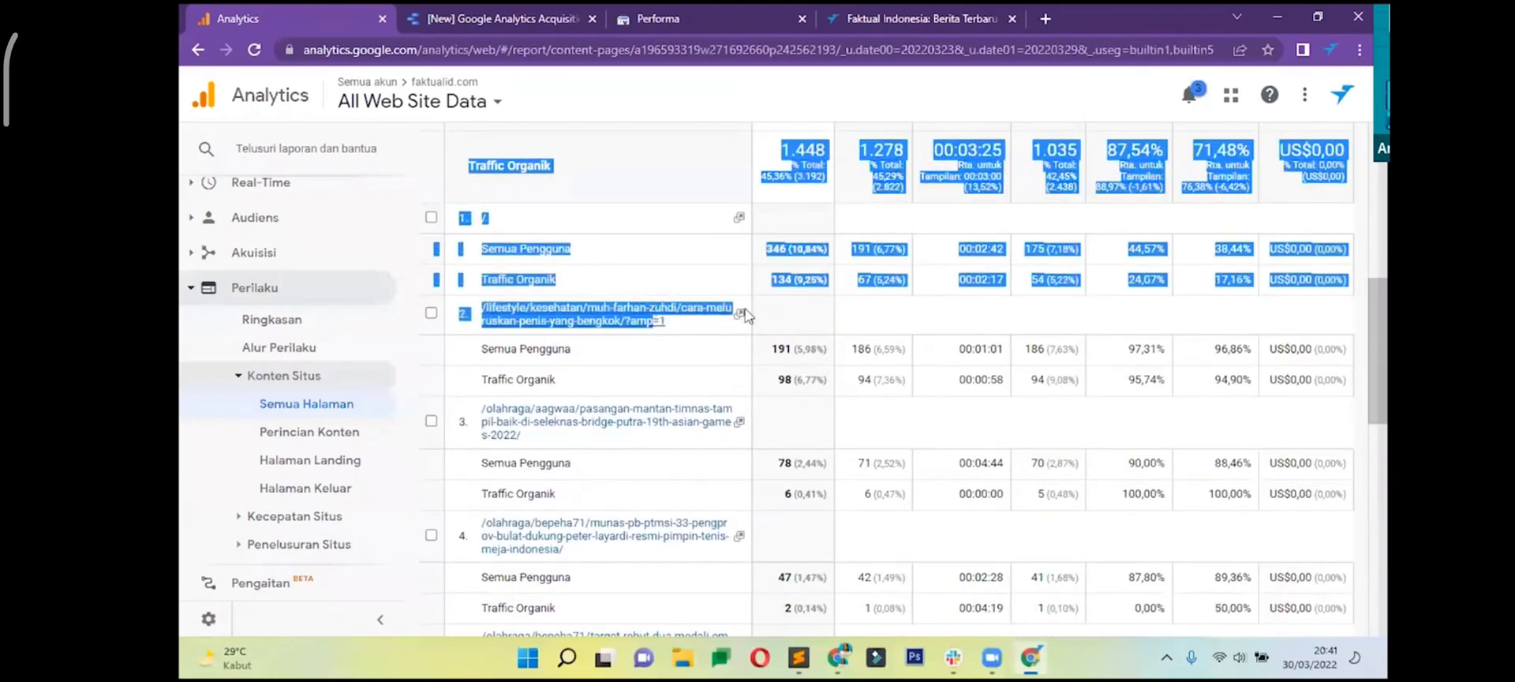
# - Compare the home page's Tayangan Halaman figures for Semua Pengguna and Traffic Organik, and look over the pages below
pyautogui.scroll(2, 818, 233)
pyautogui.click(827, 190)
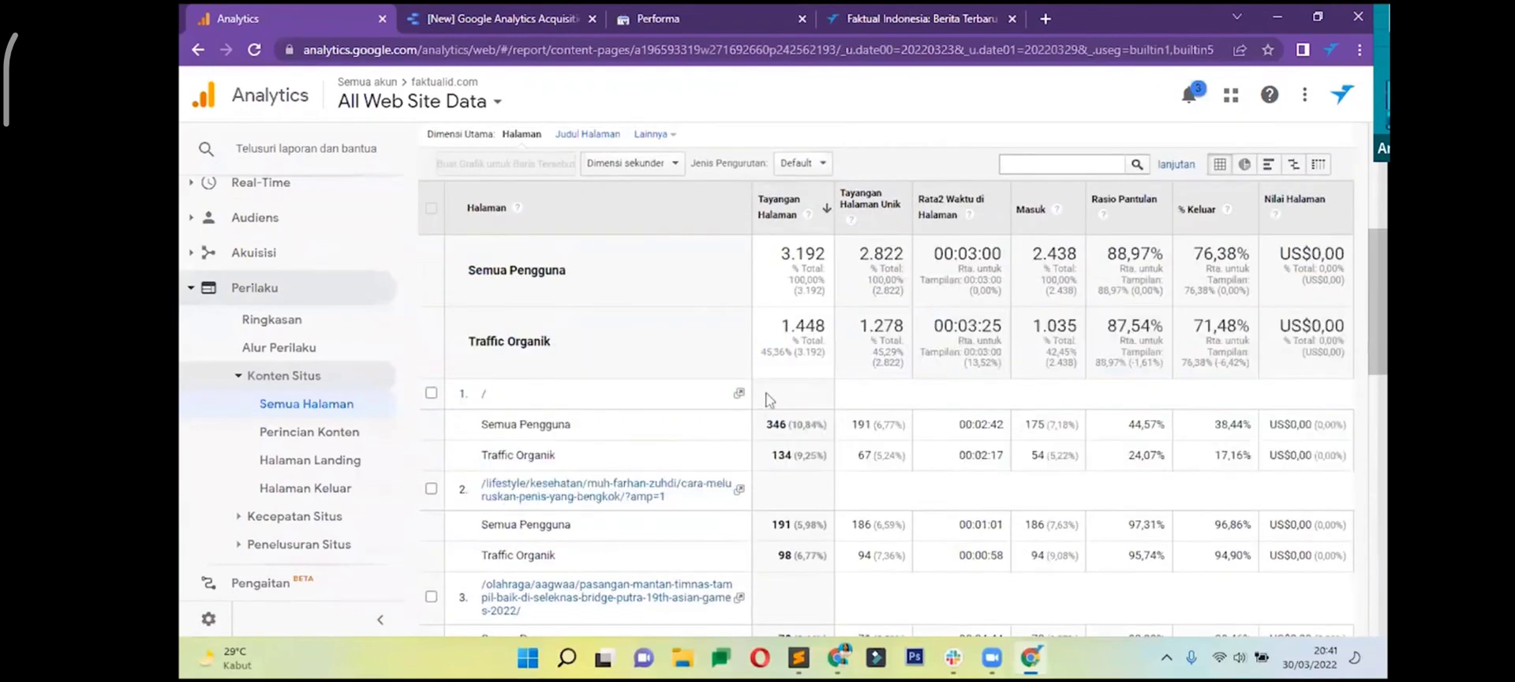
pyautogui.tripleClick(776, 430)
pyautogui.click(785, 462)
pyautogui.click(811, 461)
pyautogui.click(781, 424)
pyautogui.scroll(-5, 805, 452)
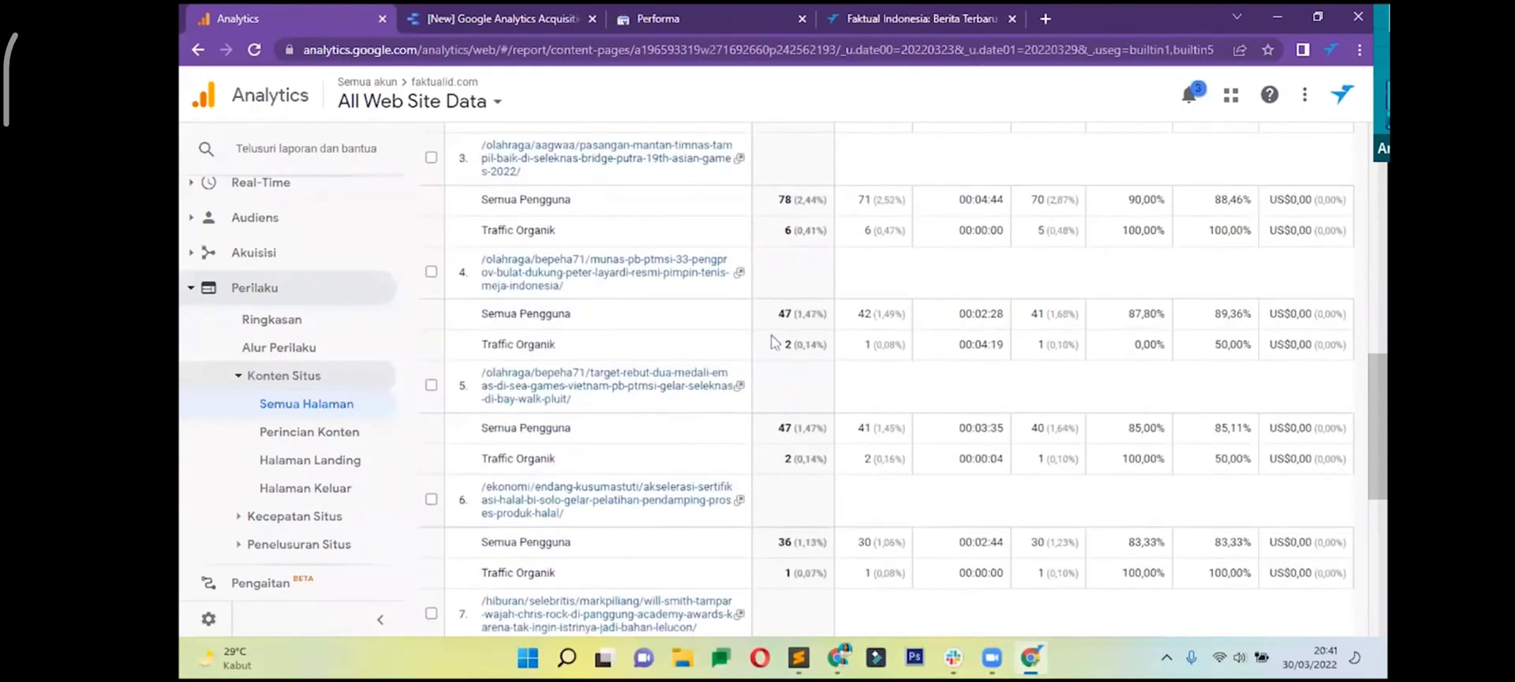
# - Remove the Traffic Organik segment from the Semua Halaman report and apply the change
pyautogui.scroll(8, 623, 344)
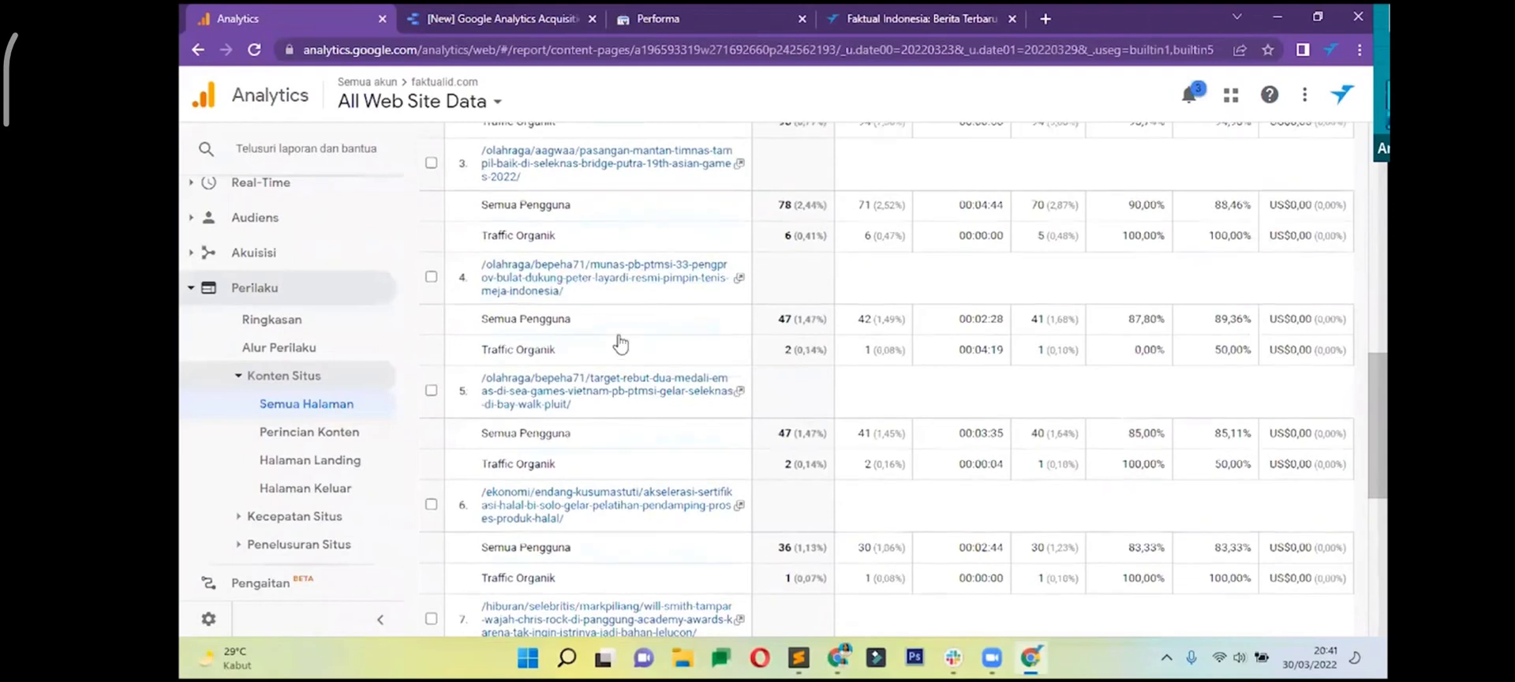
pyautogui.scroll(3, 815, 175)
pyautogui.click(842, 210)
pyautogui.scroll(-3, 671, 355)
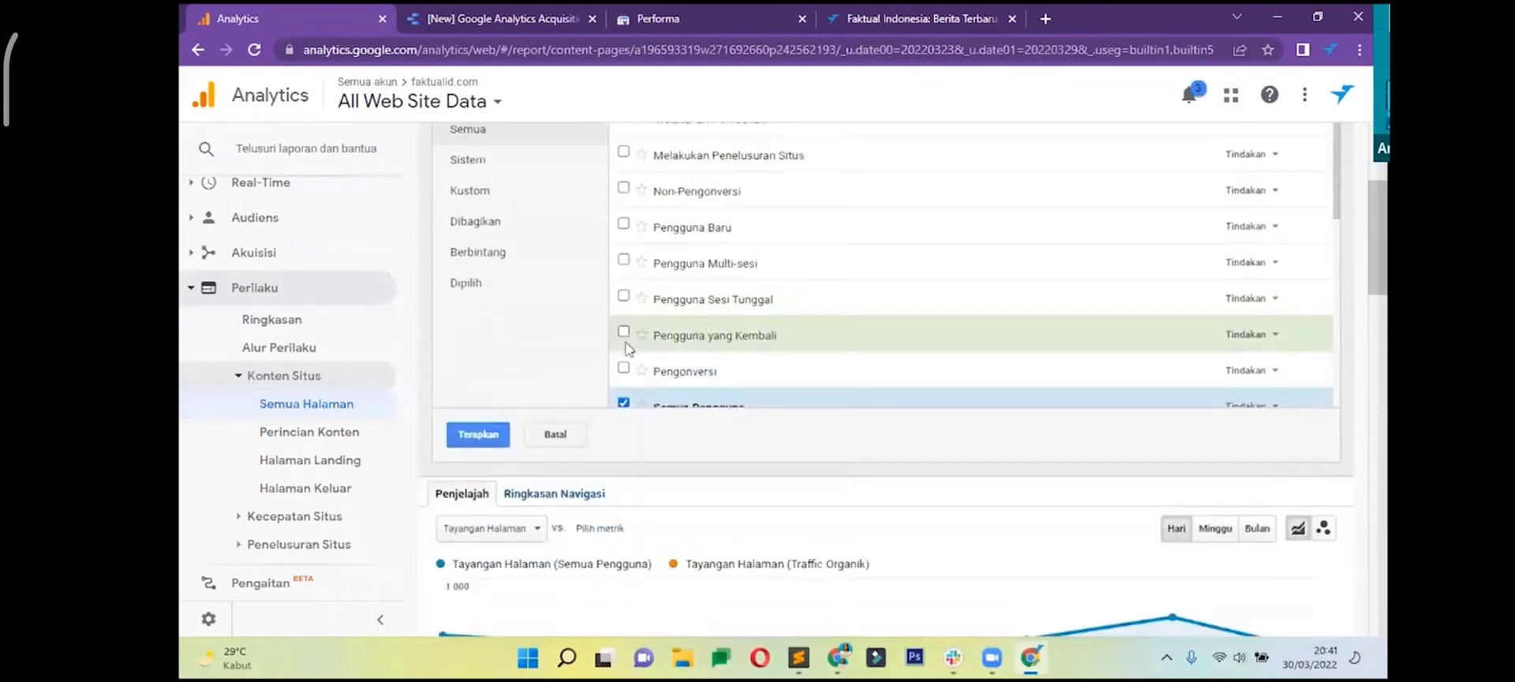
pyautogui.scroll(-5, 631, 355)
pyautogui.click(624, 294)
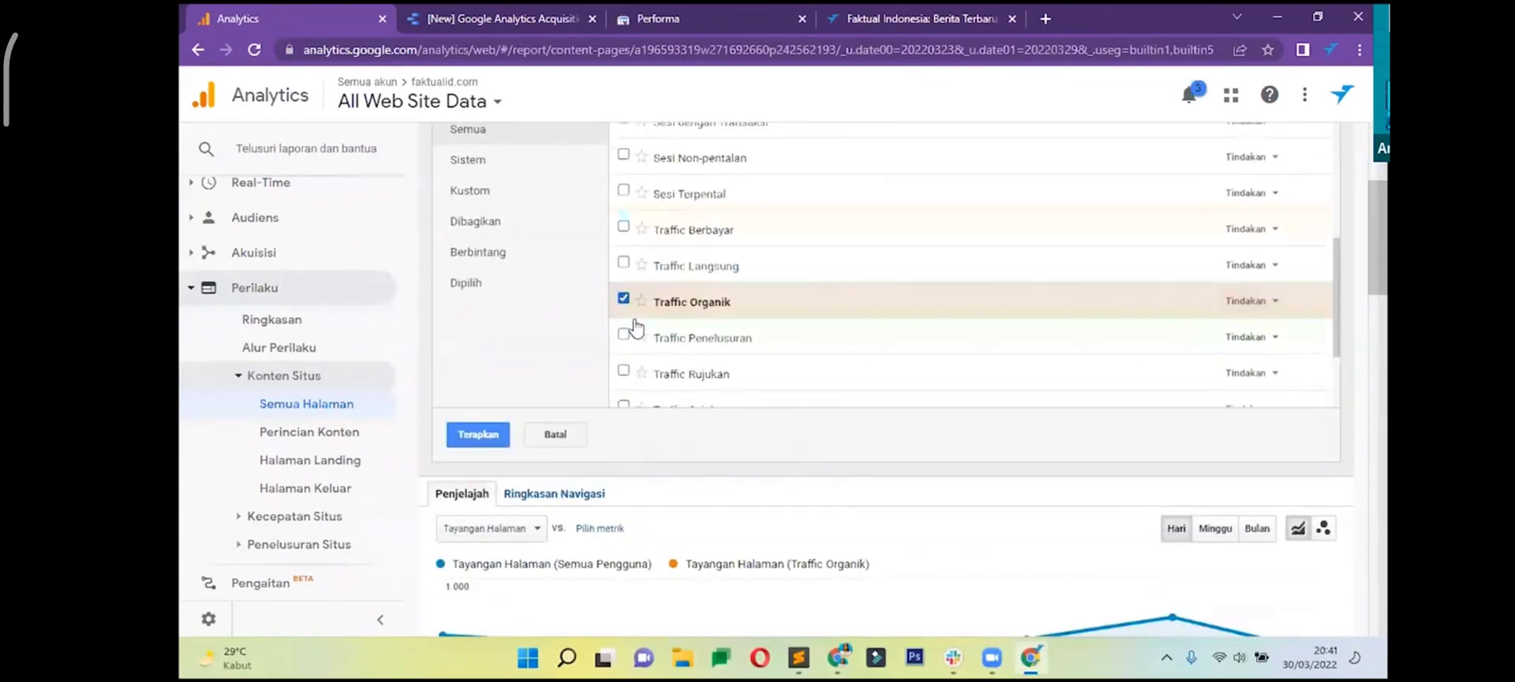
pyautogui.scroll(-2, 629, 252)
pyautogui.click(491, 434)
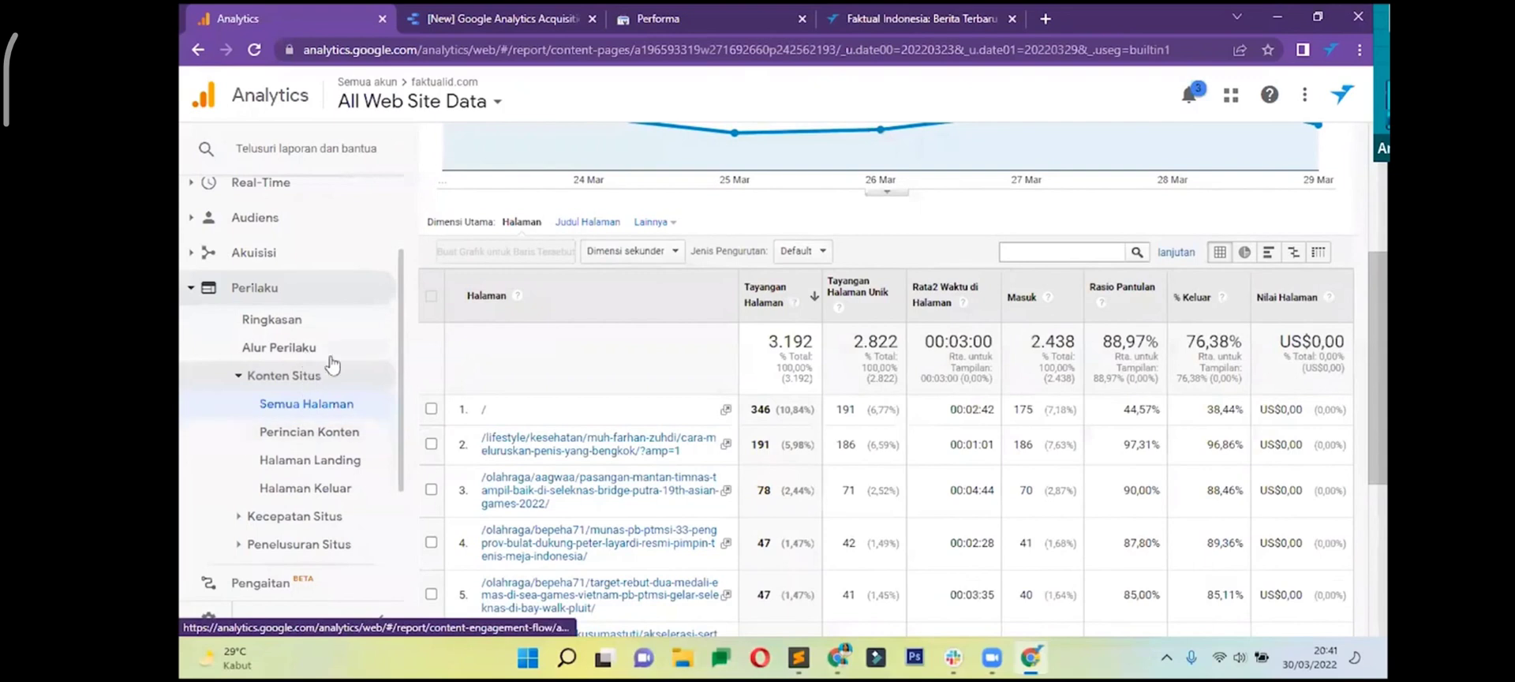
# - Review the available secondary dimension categories for the Halaman table, including the options under Sosial
pyautogui.click(665, 252)
pyautogui.scroll(-2, 631, 344)
pyautogui.click(614, 422)
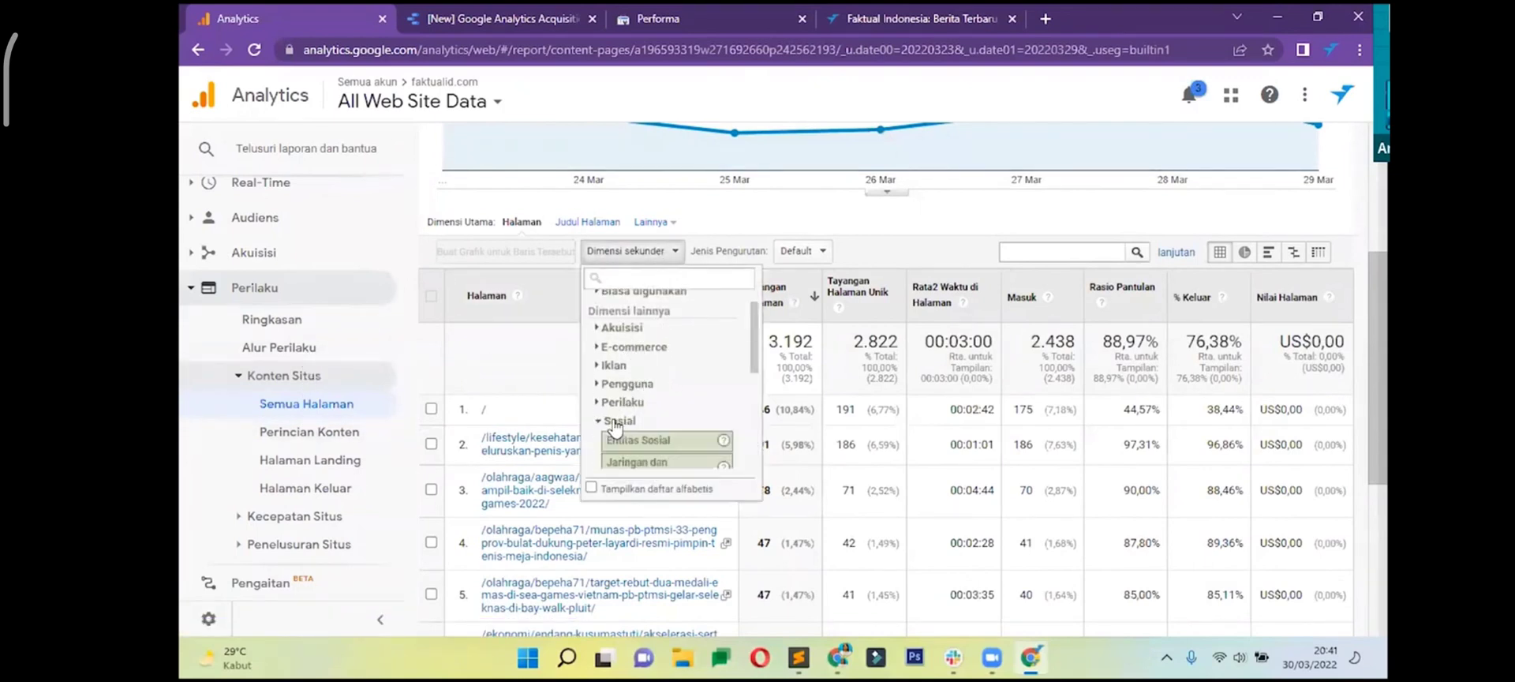
pyautogui.scroll(-2, 618, 424)
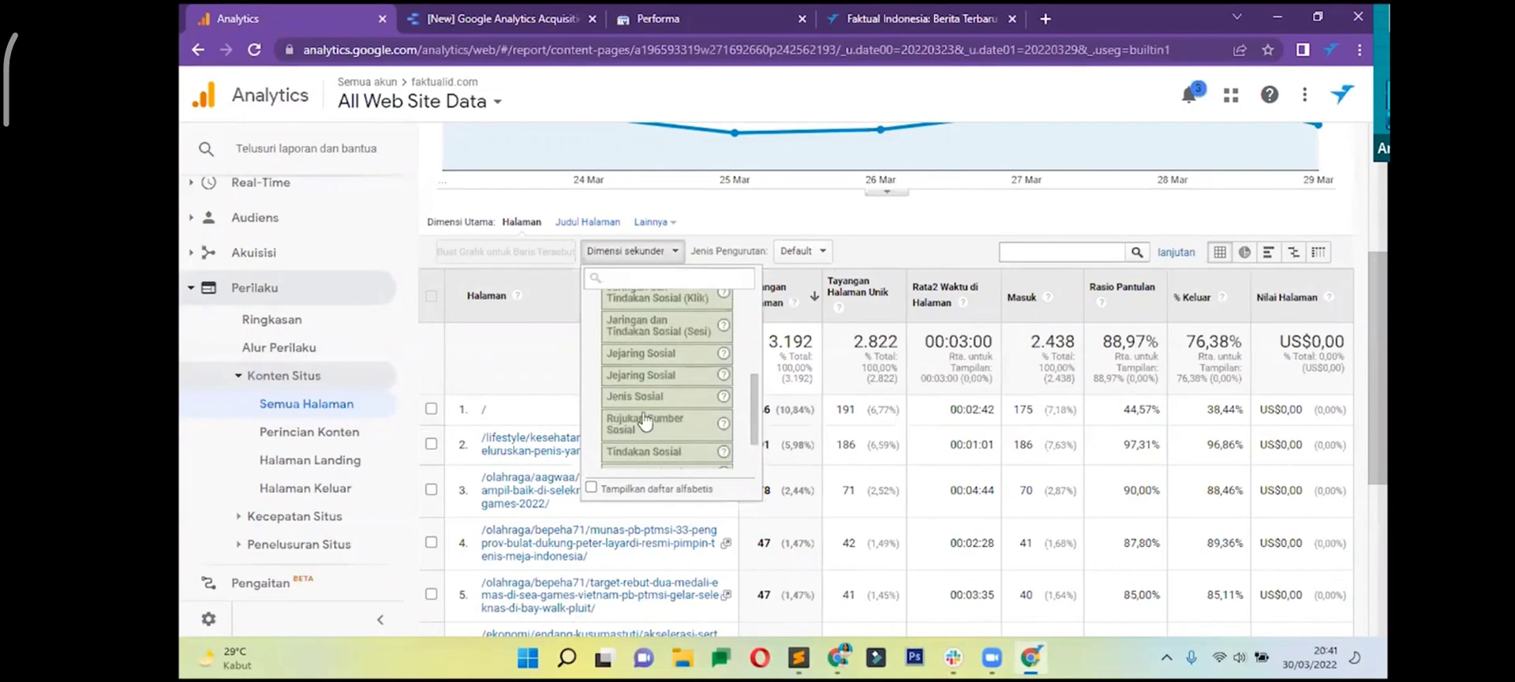
pyautogui.scroll(-1, 644, 418)
pyautogui.scroll(4, 644, 415)
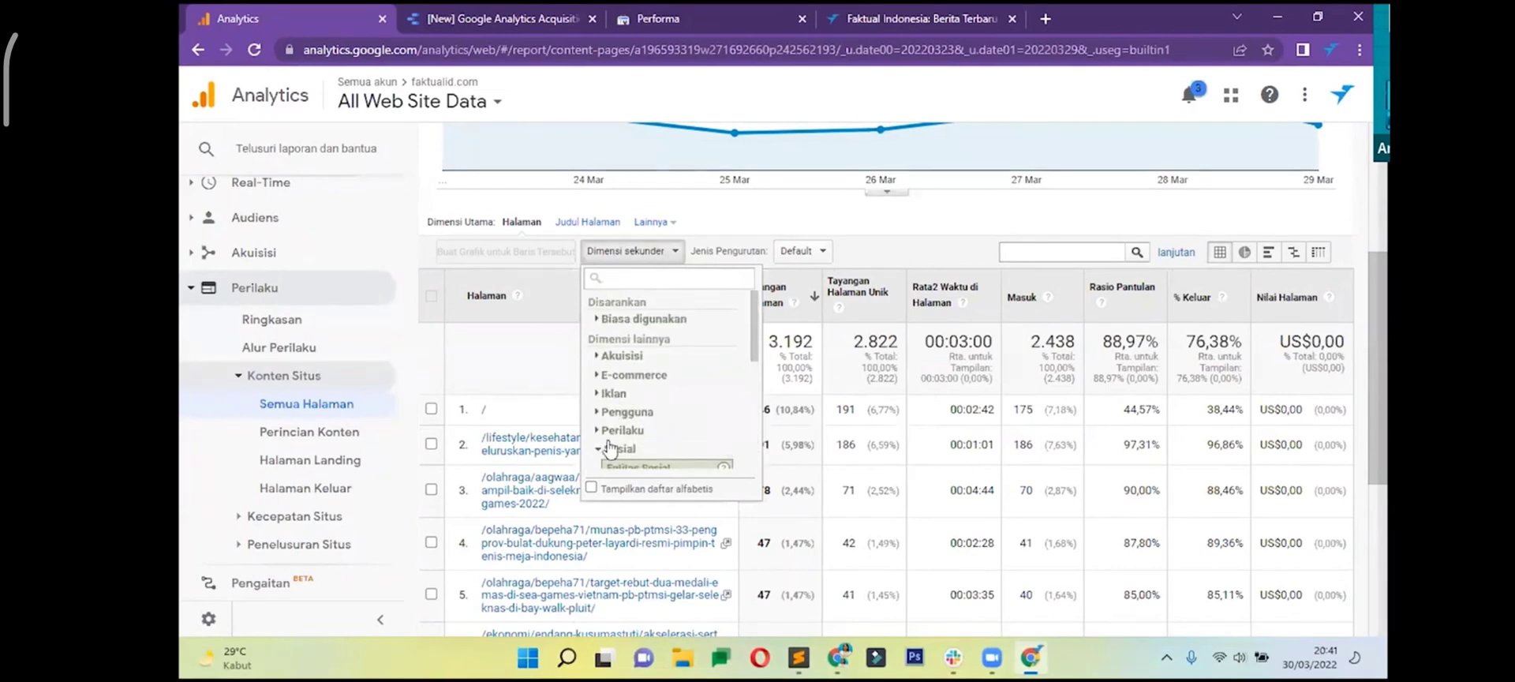
pyautogui.click(599, 451)
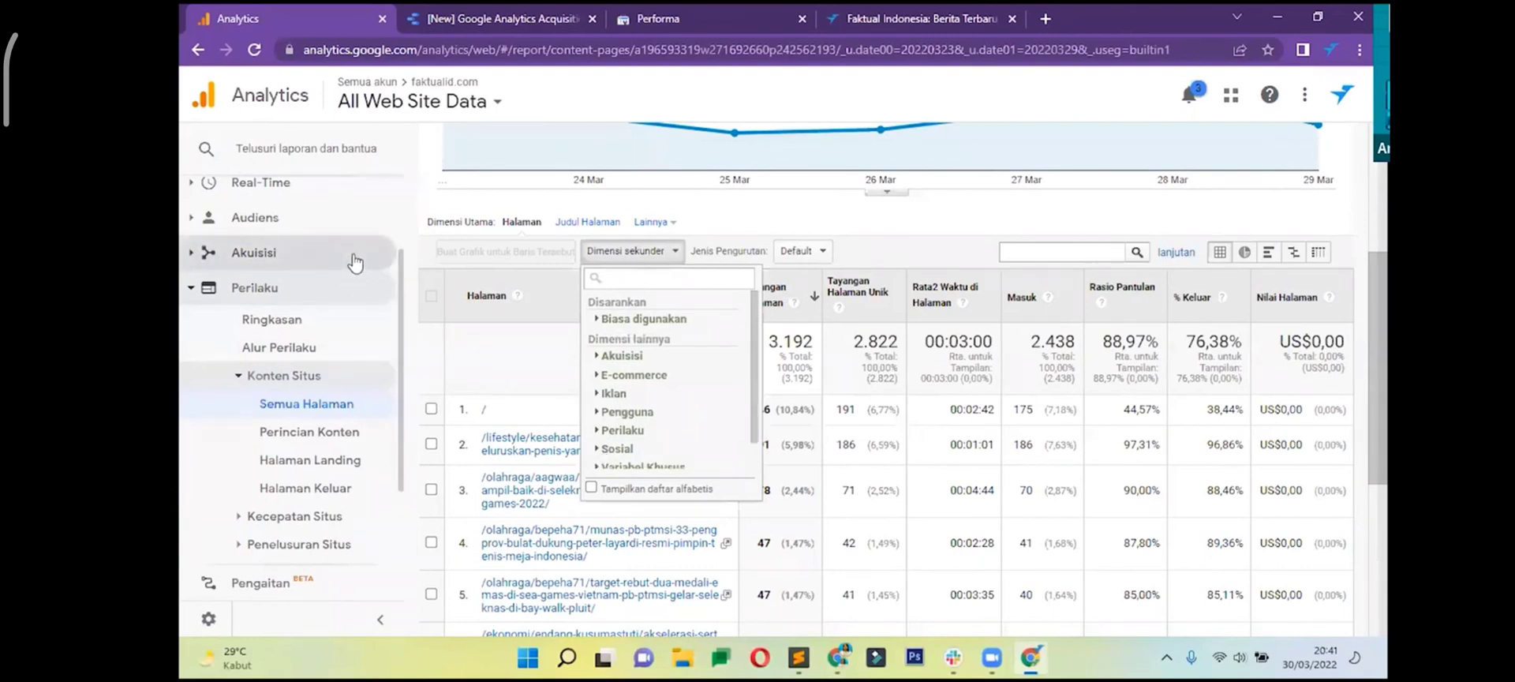
pyautogui.click(837, 219)
# - Open the detailed report of the akselerasi-sertifikasi-halal article from the Halaman table
pyautogui.scroll(-1, 676, 371)
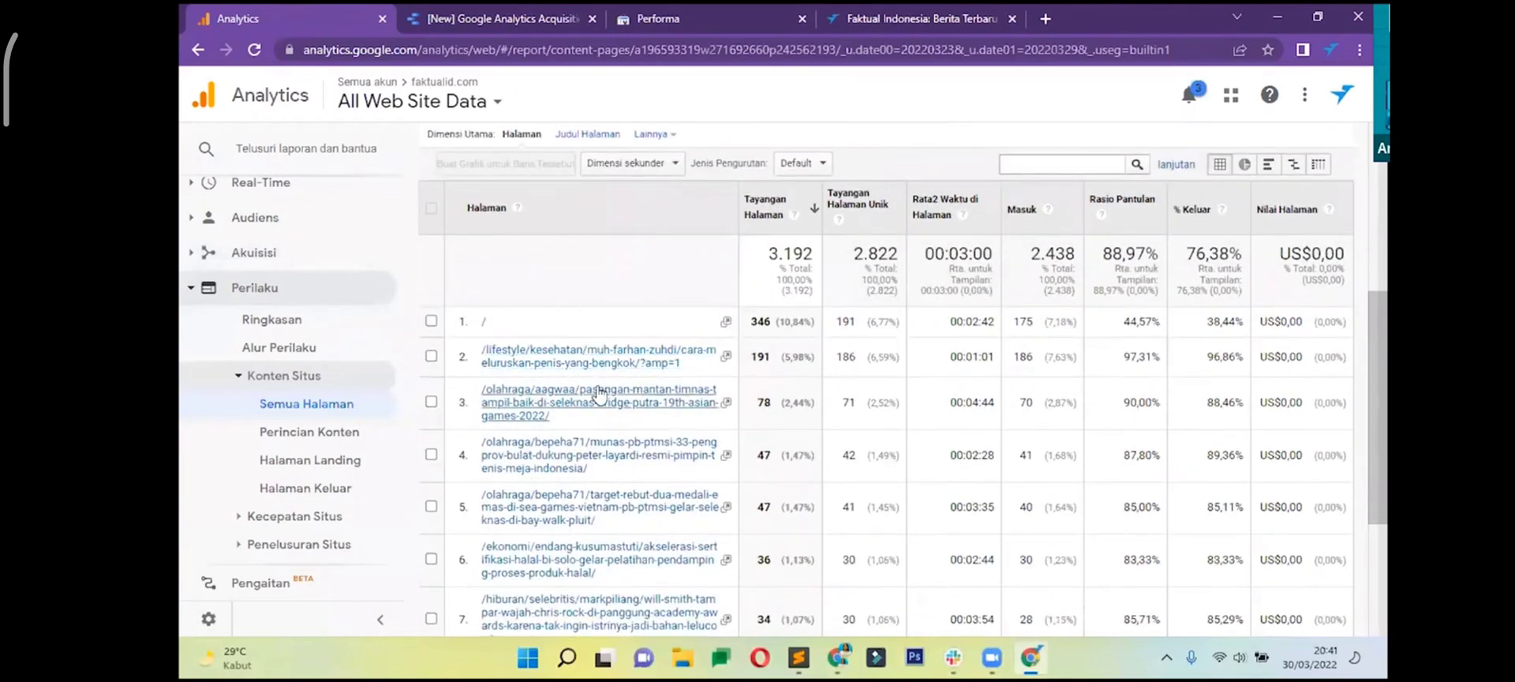
pyautogui.scroll(-1, 600, 371)
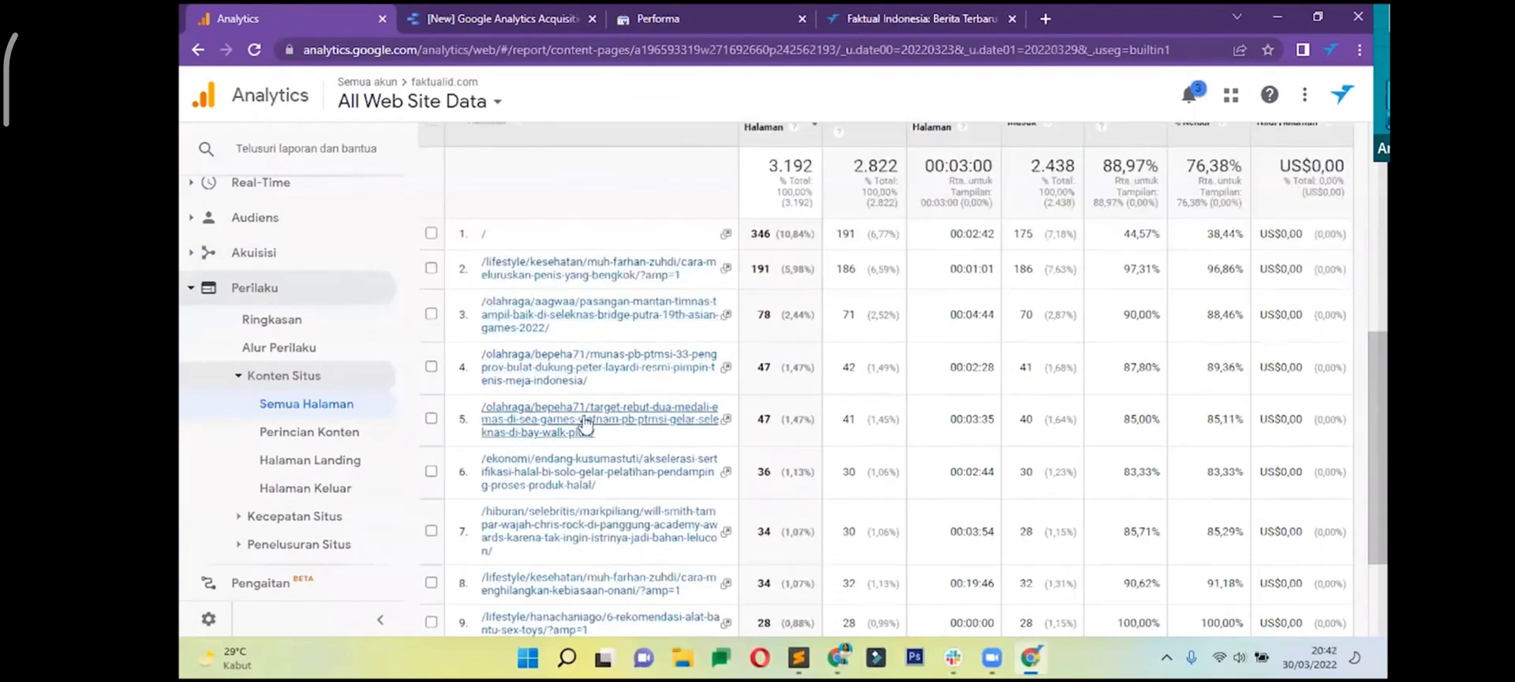
pyautogui.scroll(-1, 585, 426)
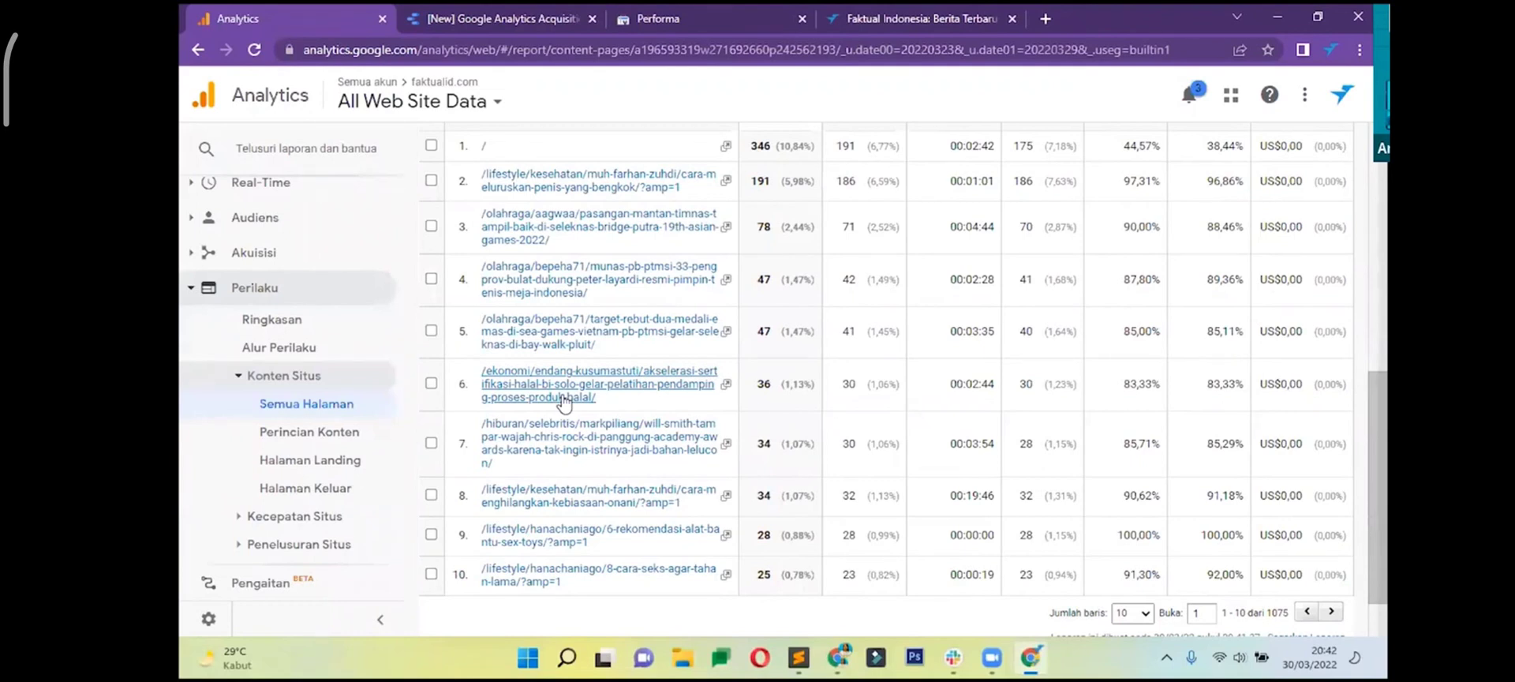
pyautogui.click(562, 397)
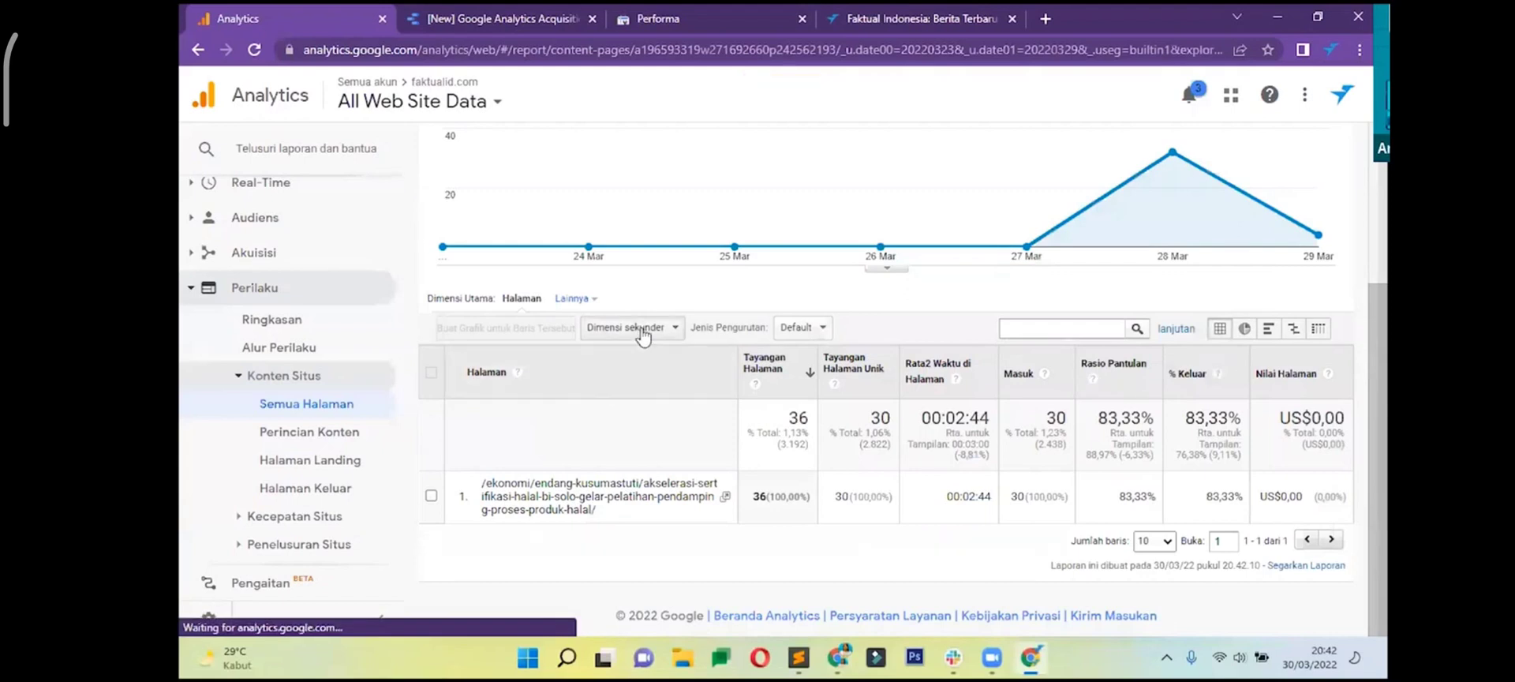
# - Search the article report's secondary dimensions for "time" and "dat"
pyautogui.click(639, 327)
pyautogui.write('time')
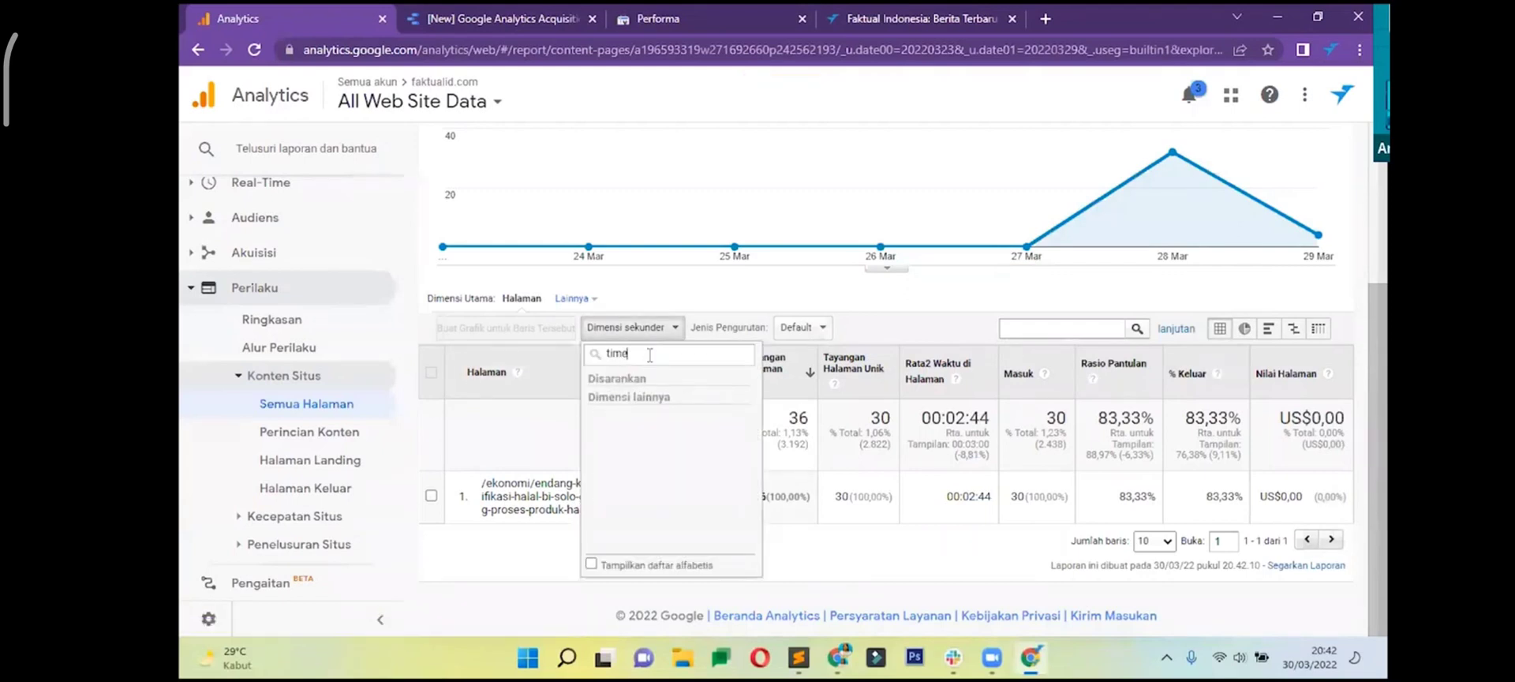
pyautogui.write('dat')
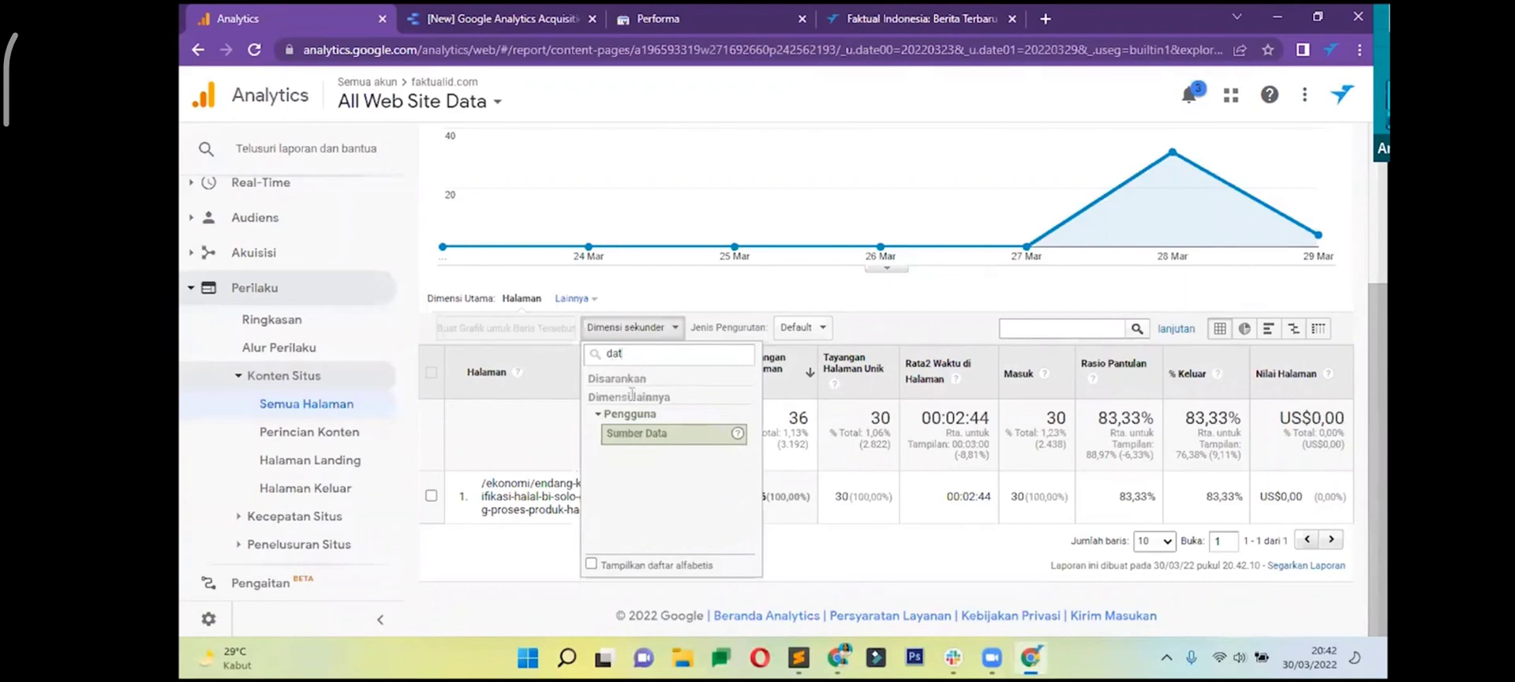
pyautogui.hotkey('ctrl', 'a')
pyautogui.press('BackSpace')
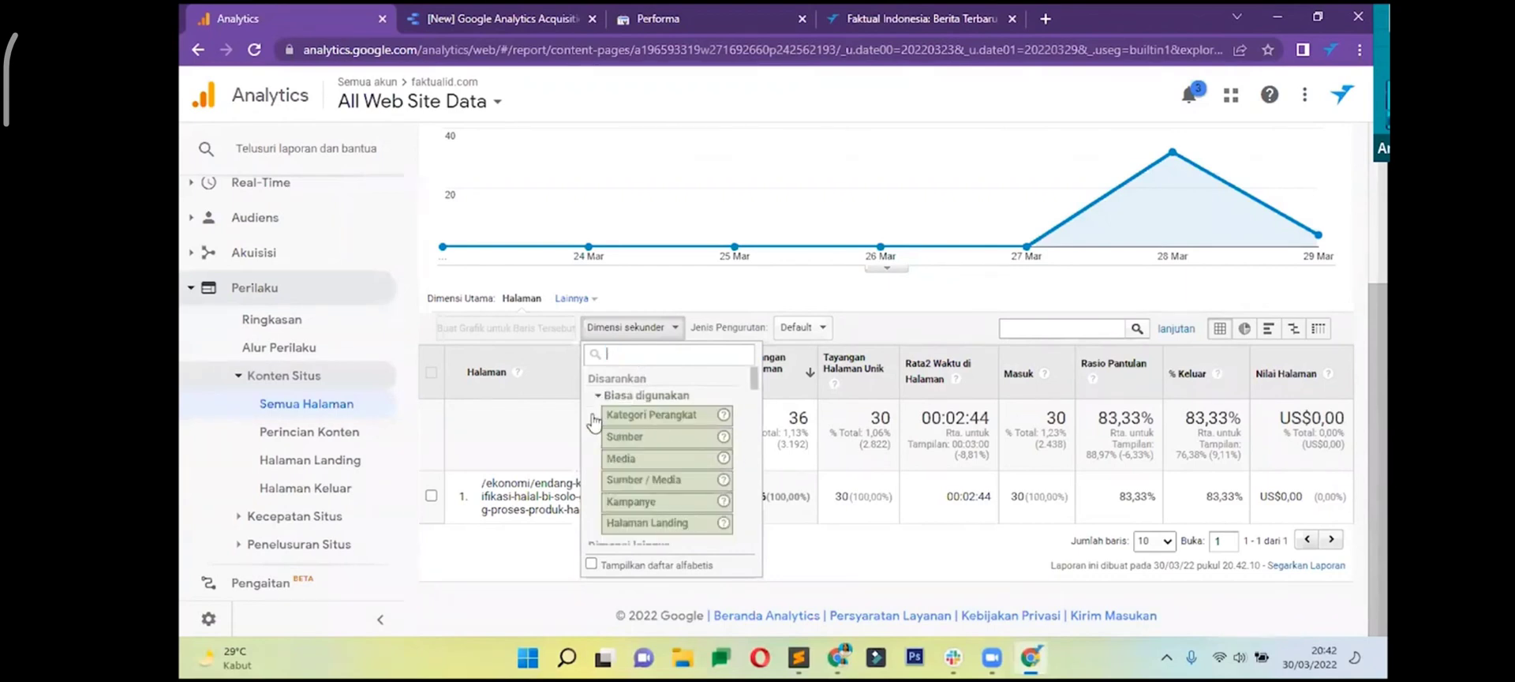
# - Add Jenis Traffic from the Akuisisi dimensions as the article report's secondary dimension
pyautogui.scroll(-2, 652, 472)
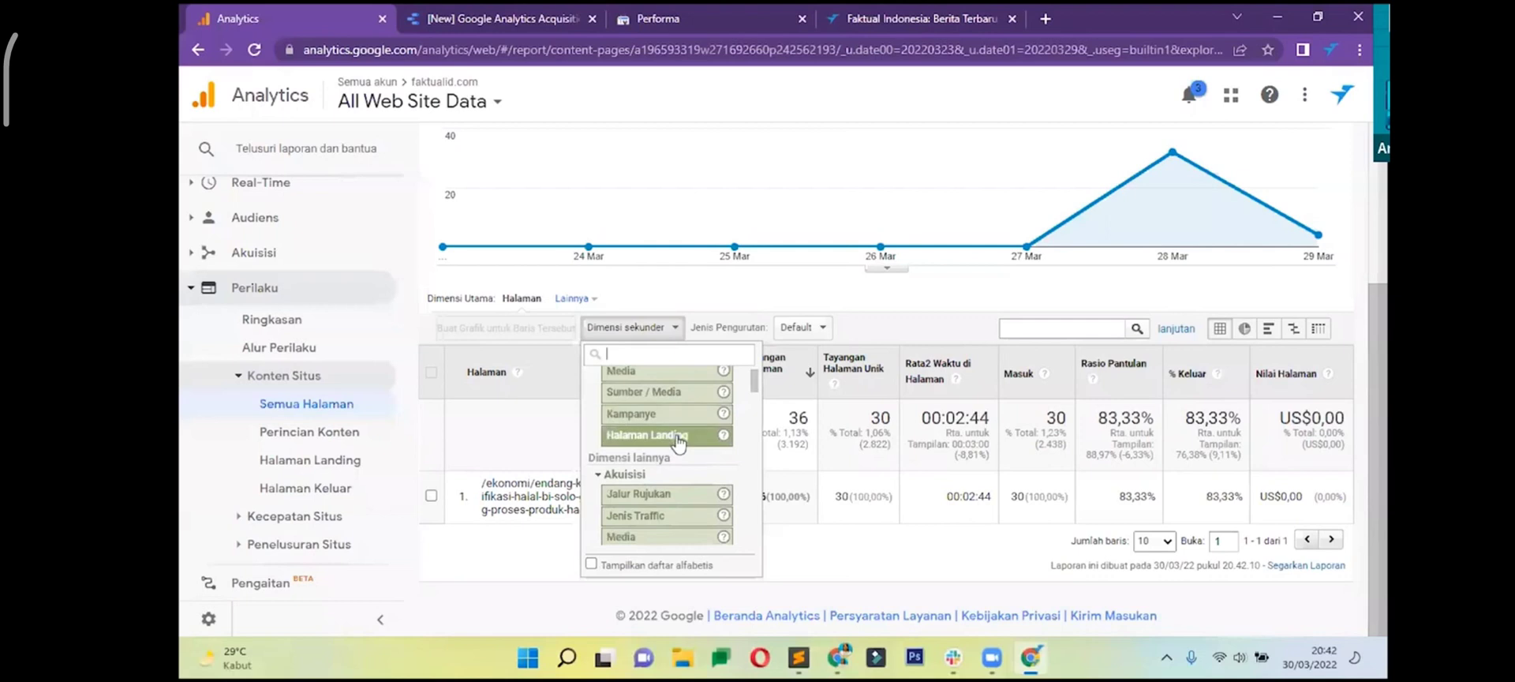
pyautogui.scroll(-2, 679, 444)
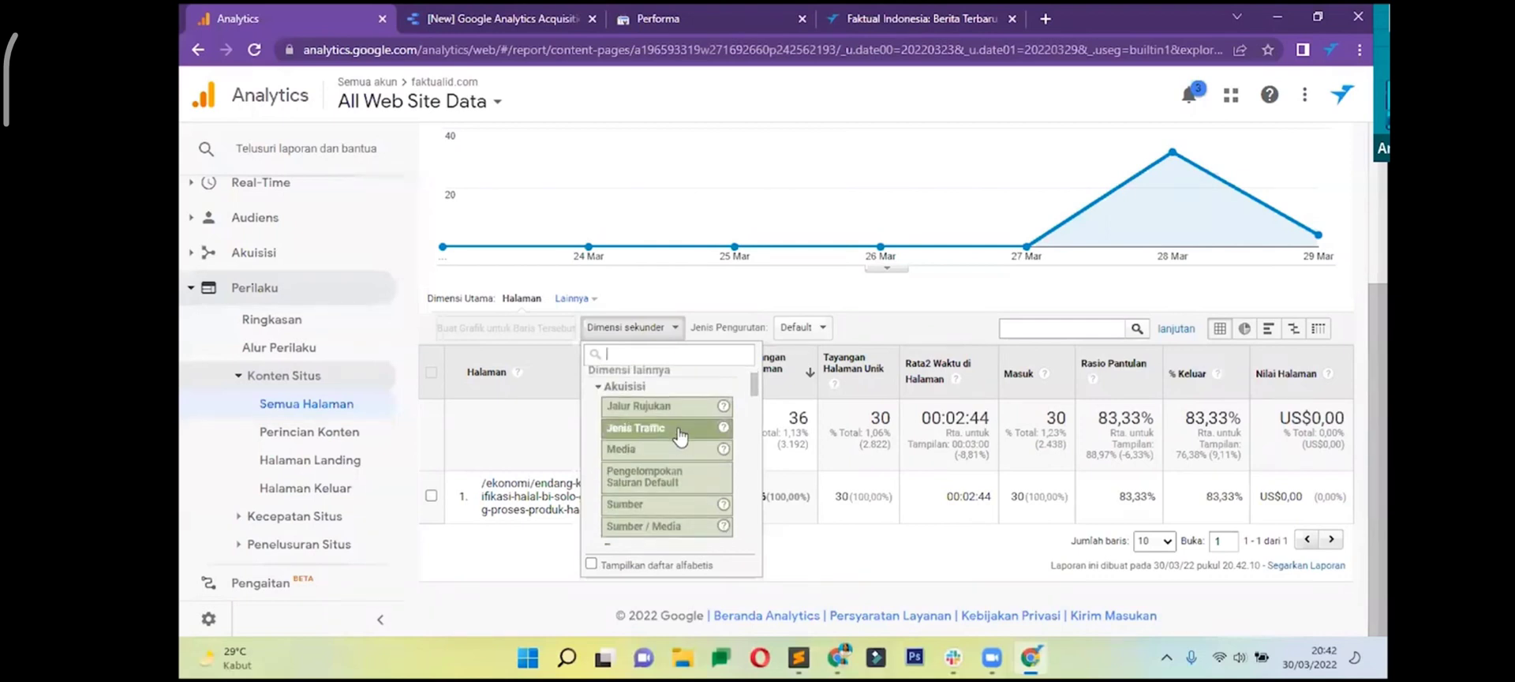
pyautogui.click(676, 430)
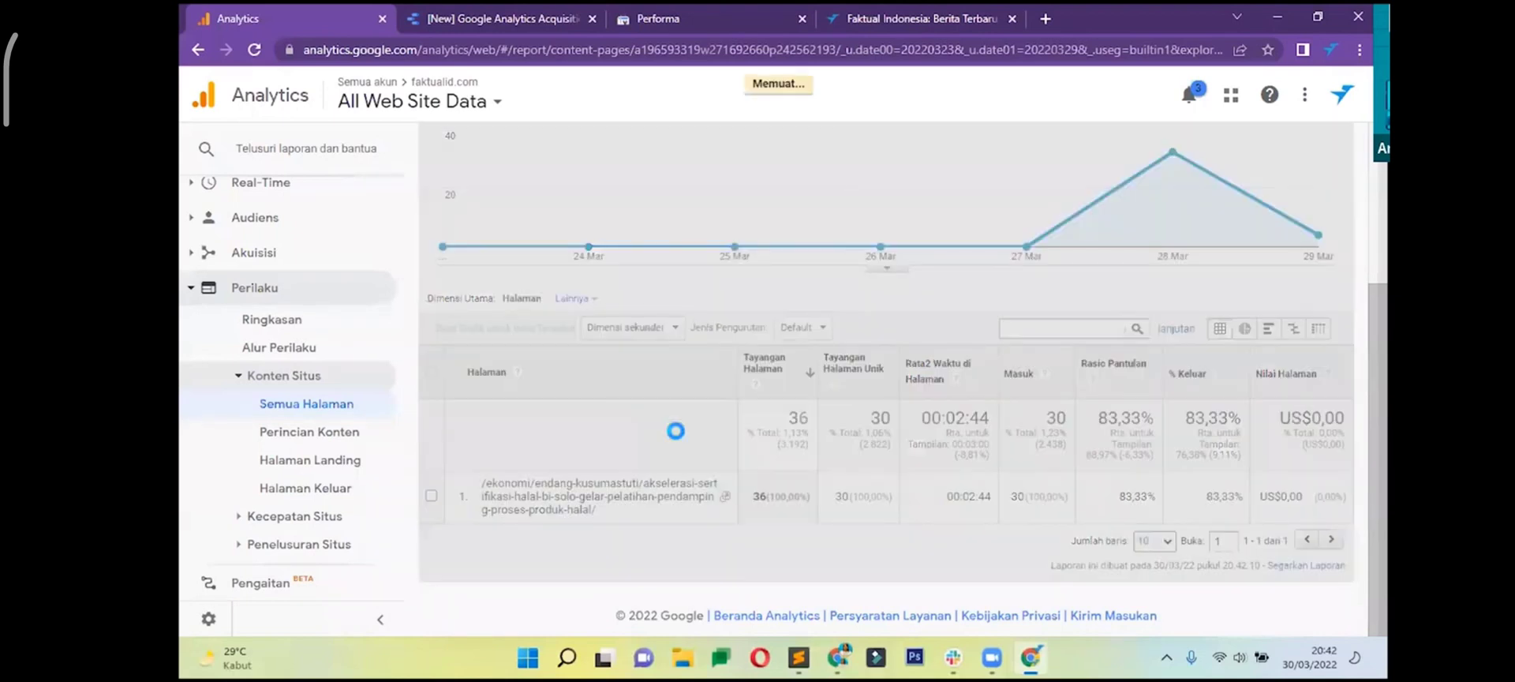
# - Examine the article's page figures split by traffic type in the direct, referral and organic rows
pyautogui.scroll(-2, 683, 441)
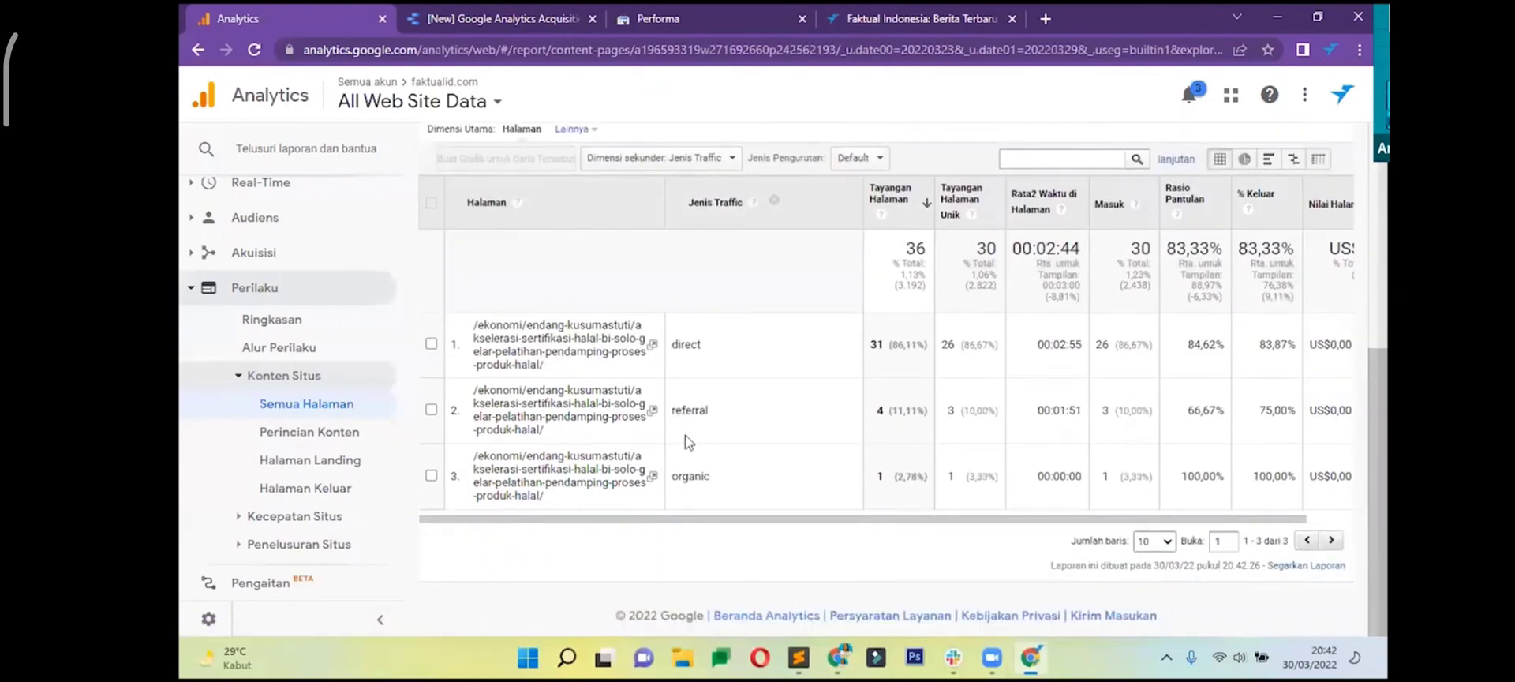
pyautogui.moveTo(570, 418); pyautogui.dragTo(505, 339)
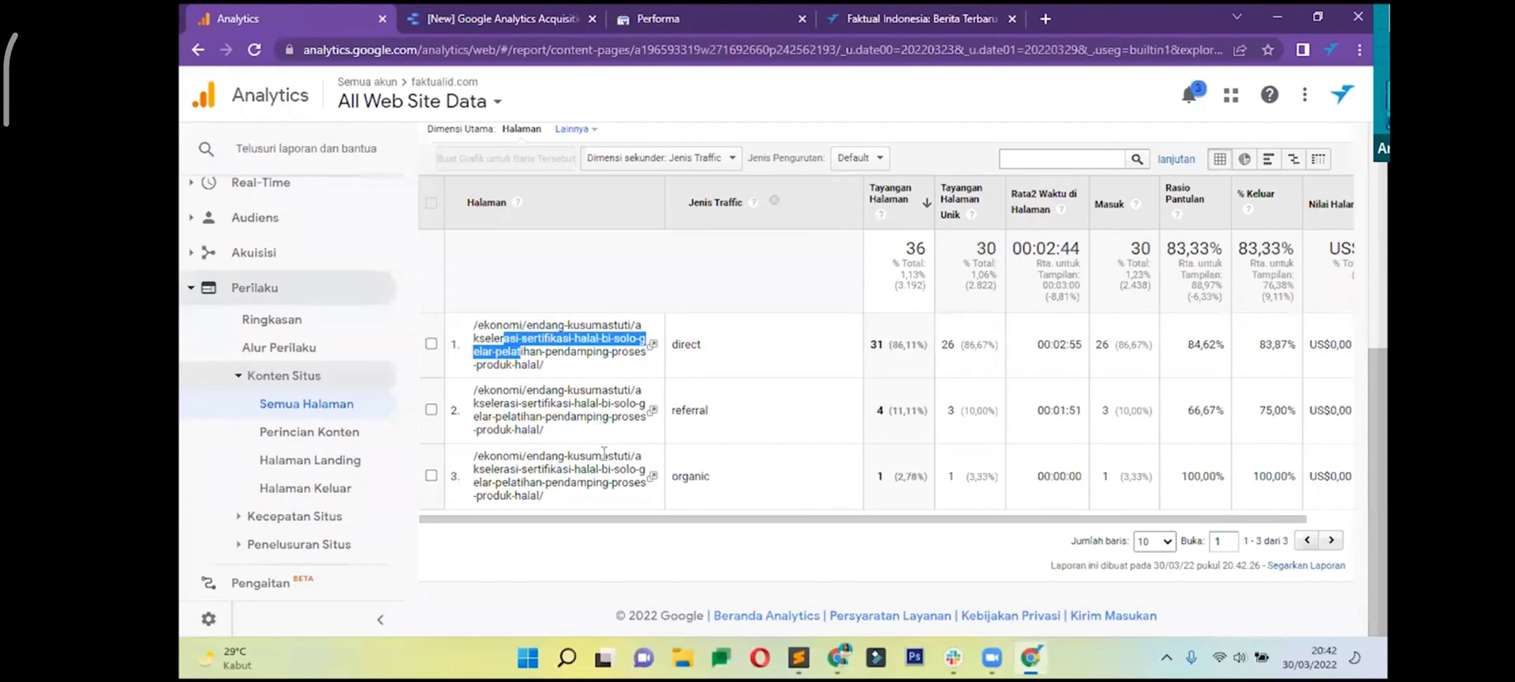
pyautogui.click(657, 476)
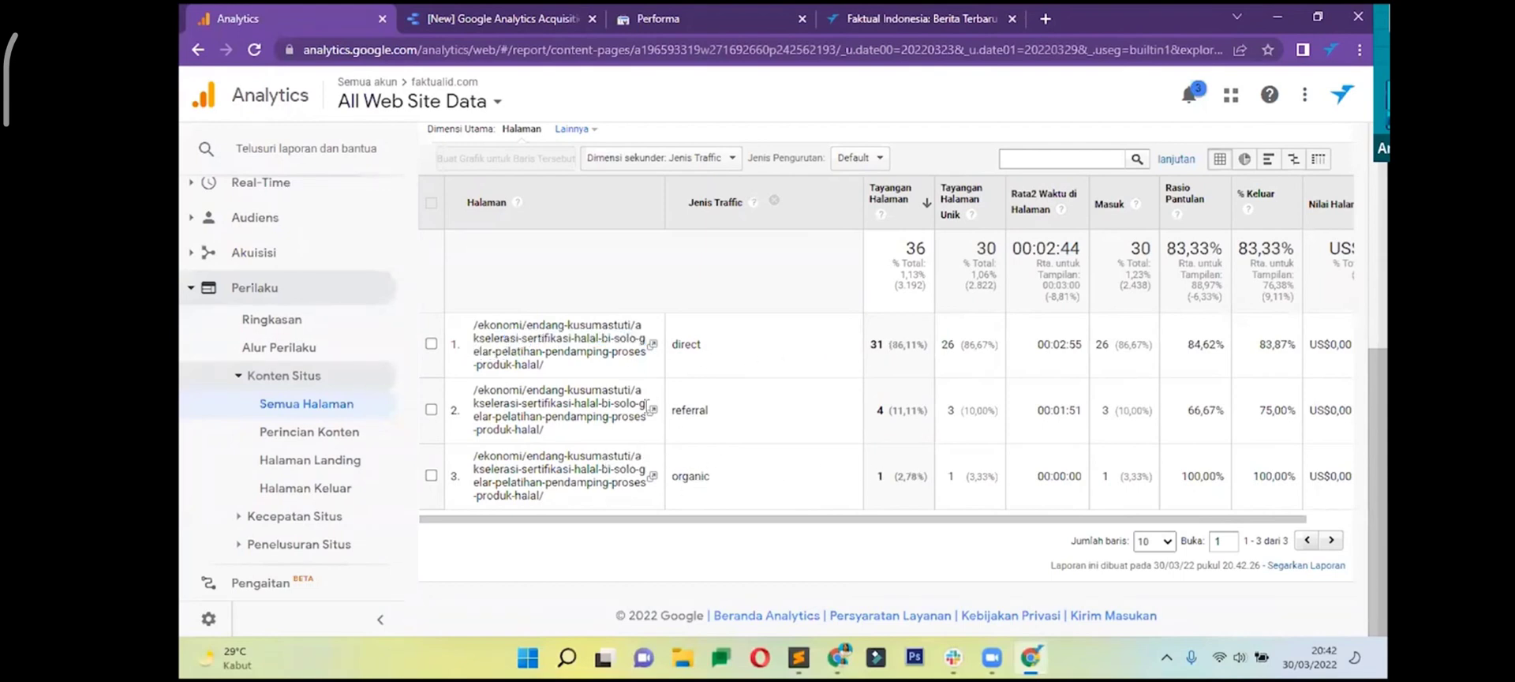
pyautogui.scroll(-2, 328, 584)
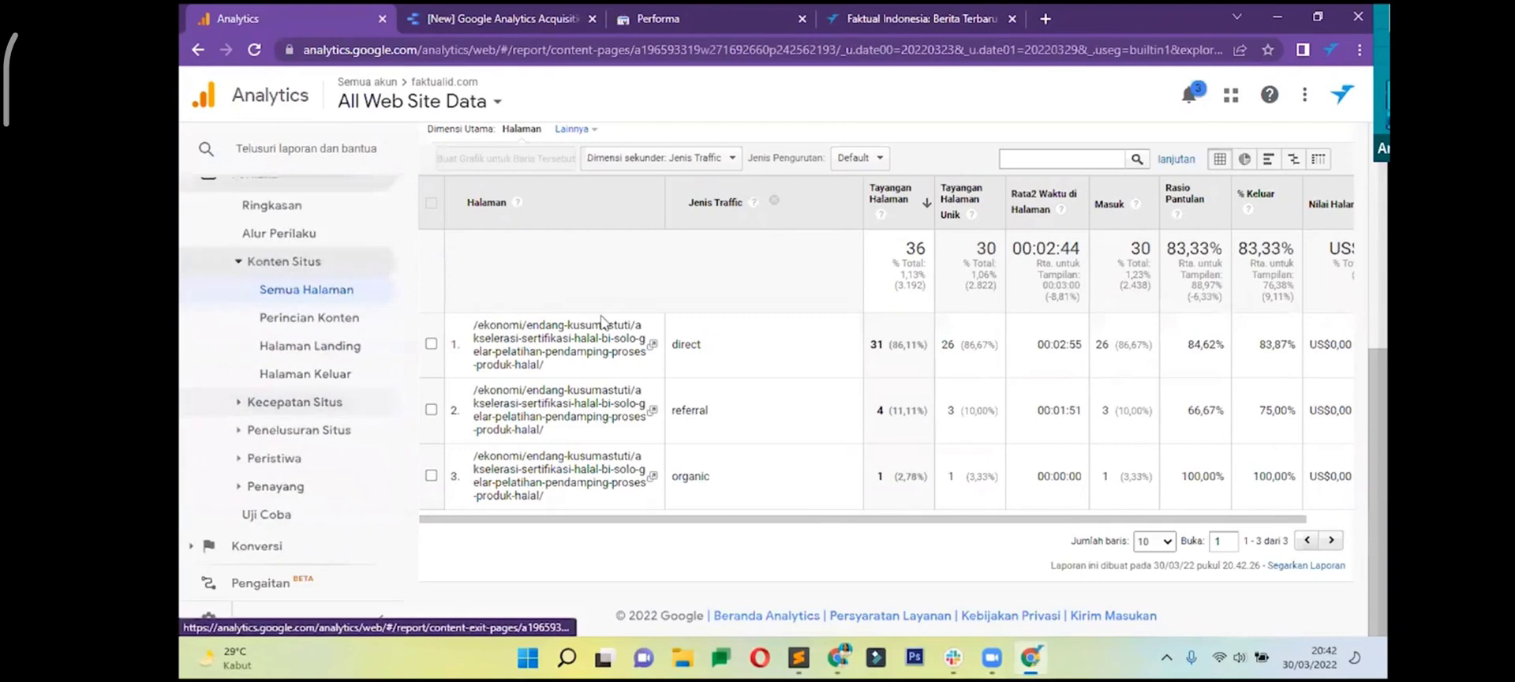
pyautogui.scroll(4, 700, 377)
pyautogui.click(722, 430)
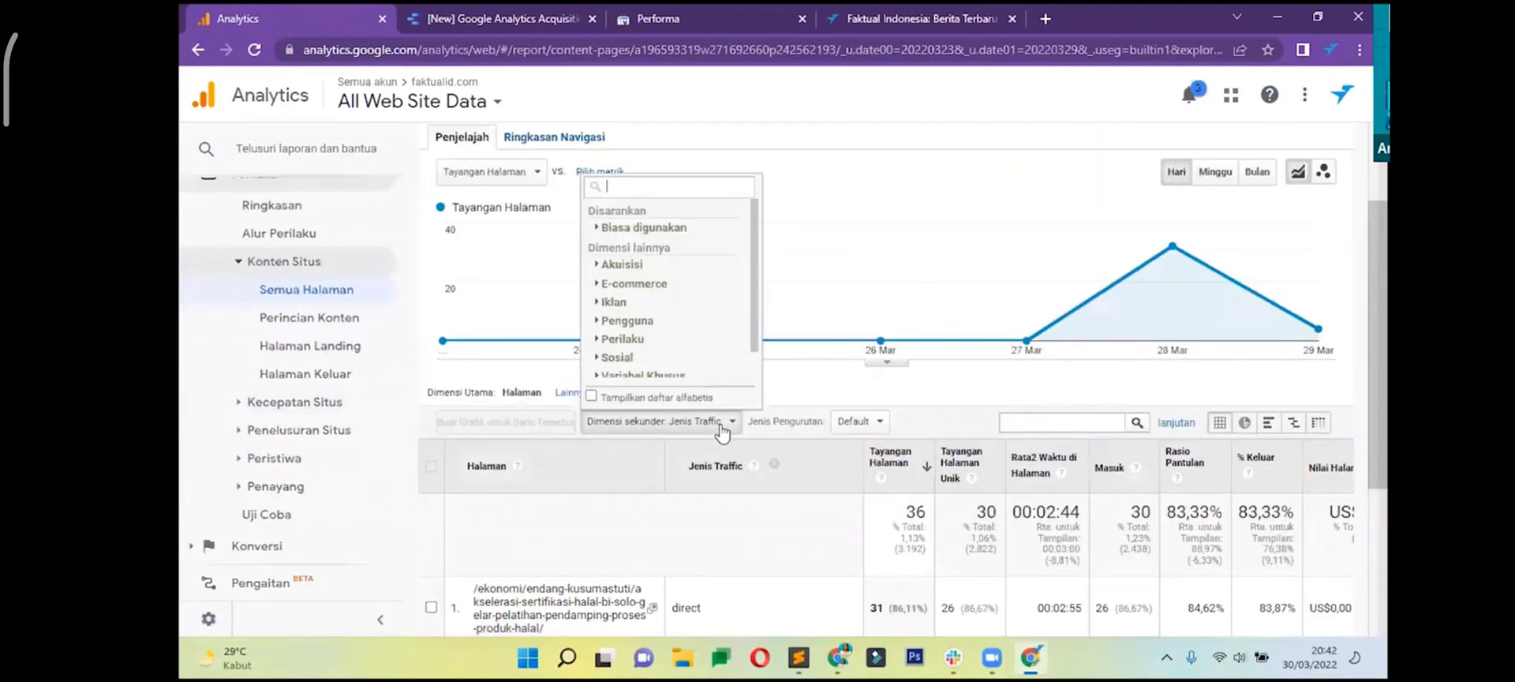
pyautogui.click(720, 430)
pyautogui.scroll(-3, 686, 419)
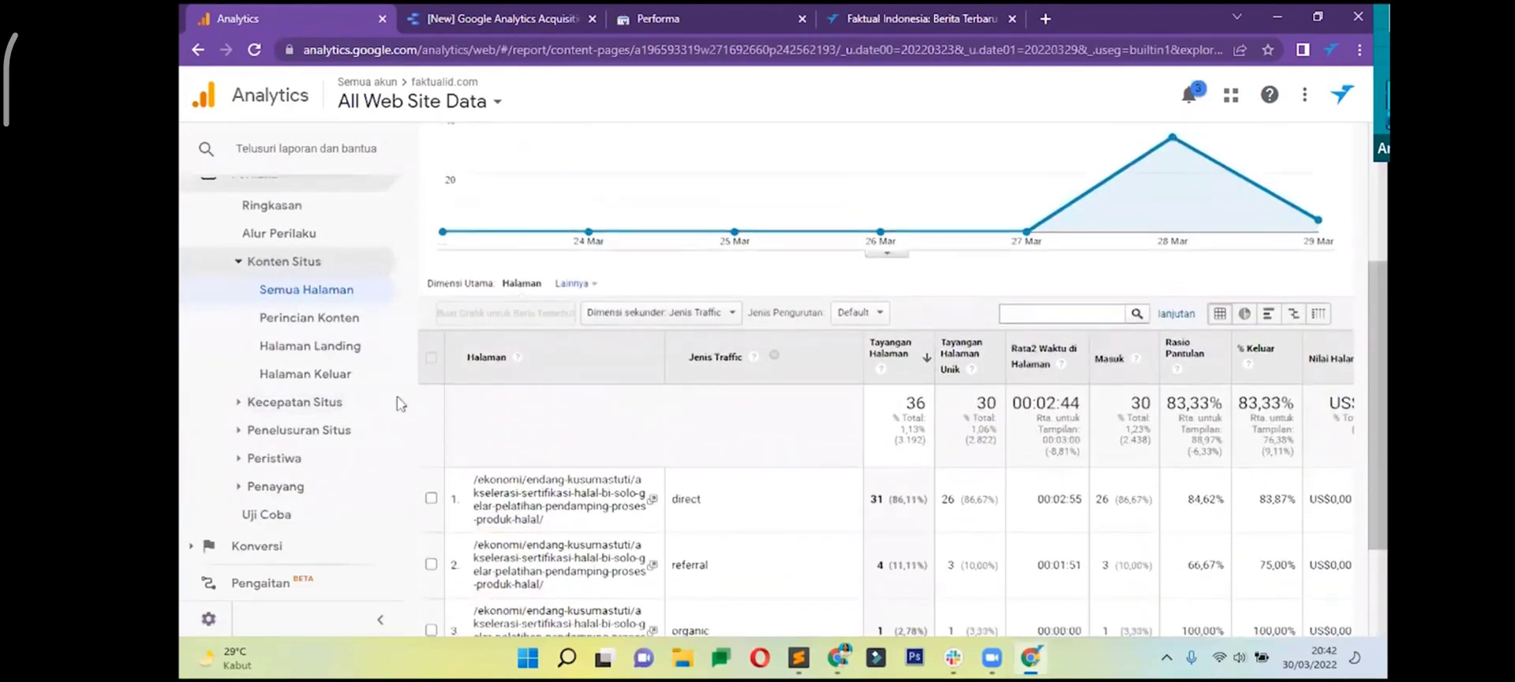
# - Open the Ringkasan report of Sasaran under Konversi and read its explanation of goals
pyautogui.scroll(-1, 568, 375)
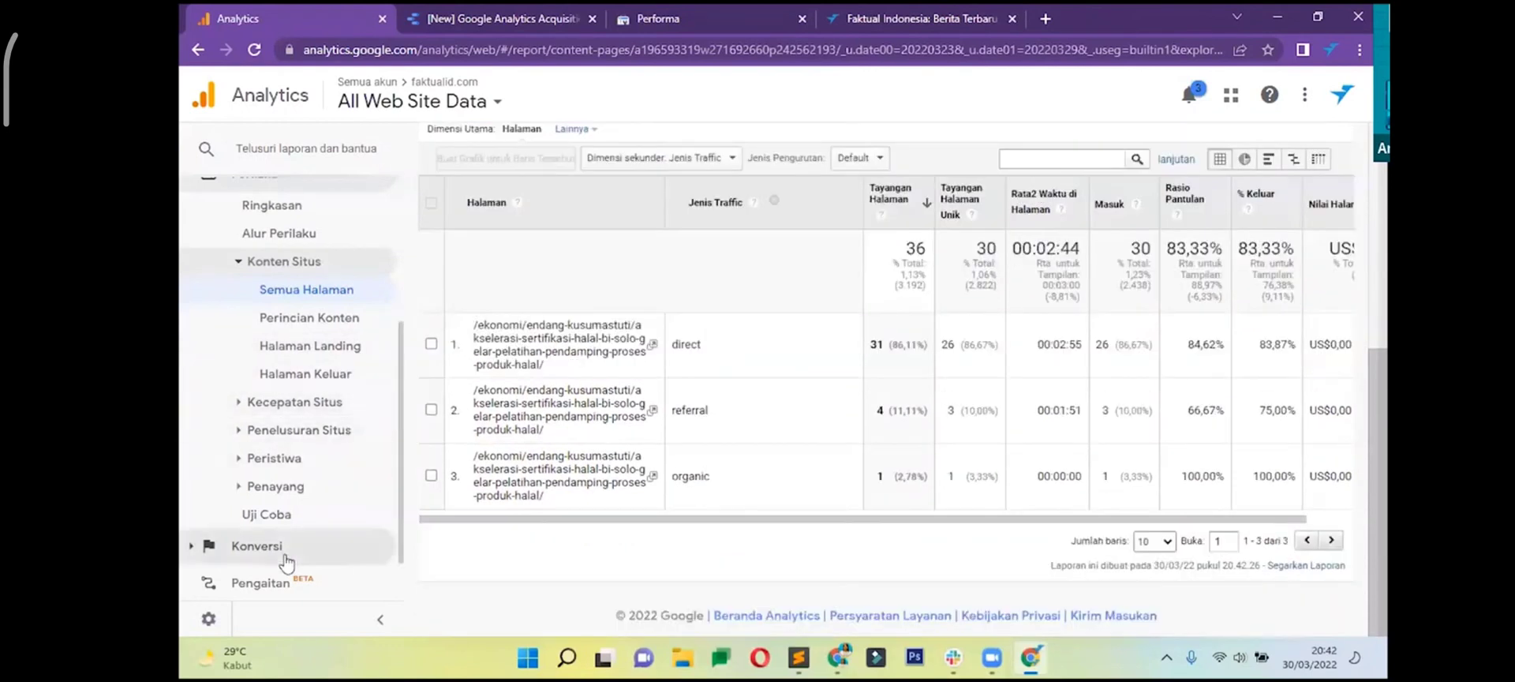
pyautogui.scroll(-1, 339, 426)
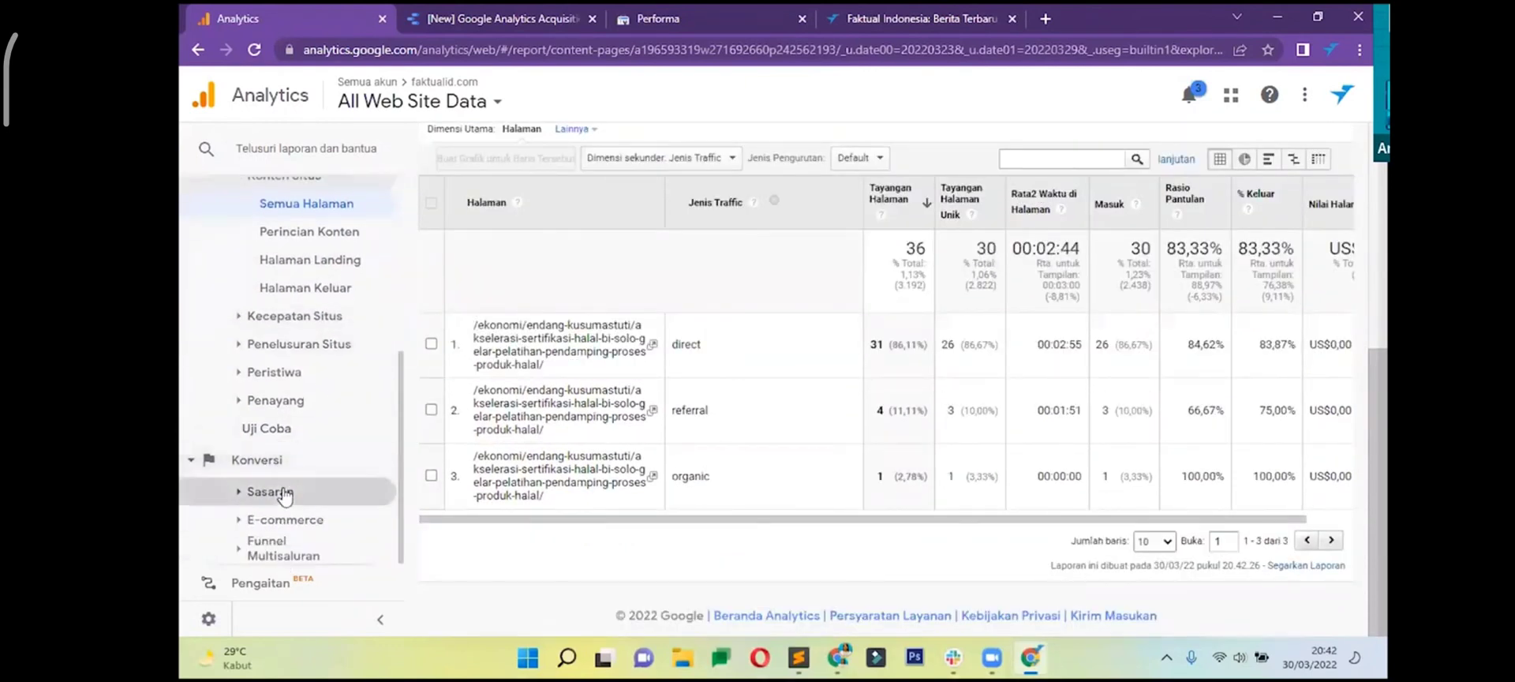
pyautogui.click(285, 492)
pyautogui.click(300, 379)
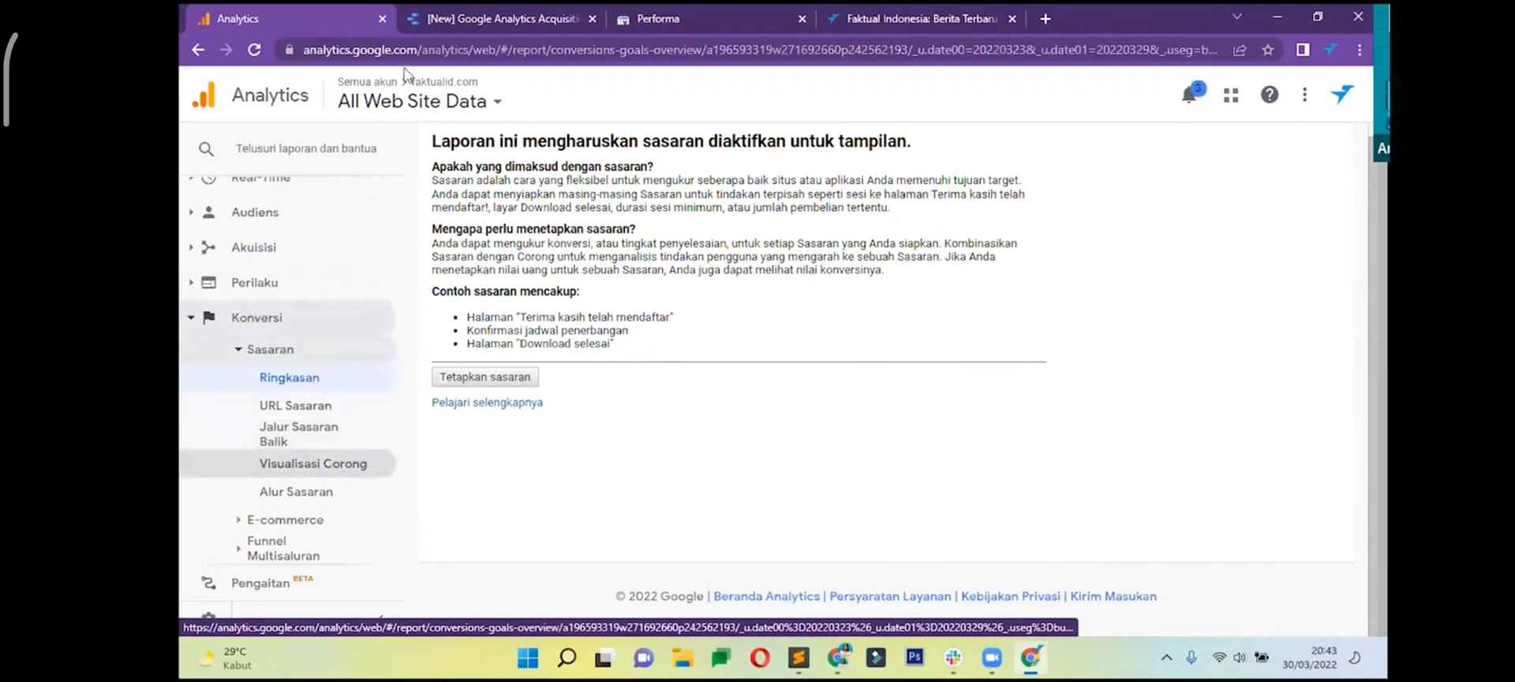
# - Switch to the Faktual Indonesia website, open its Selebritis category in a new tab and copy that page's address
pyautogui.click(429, 18)
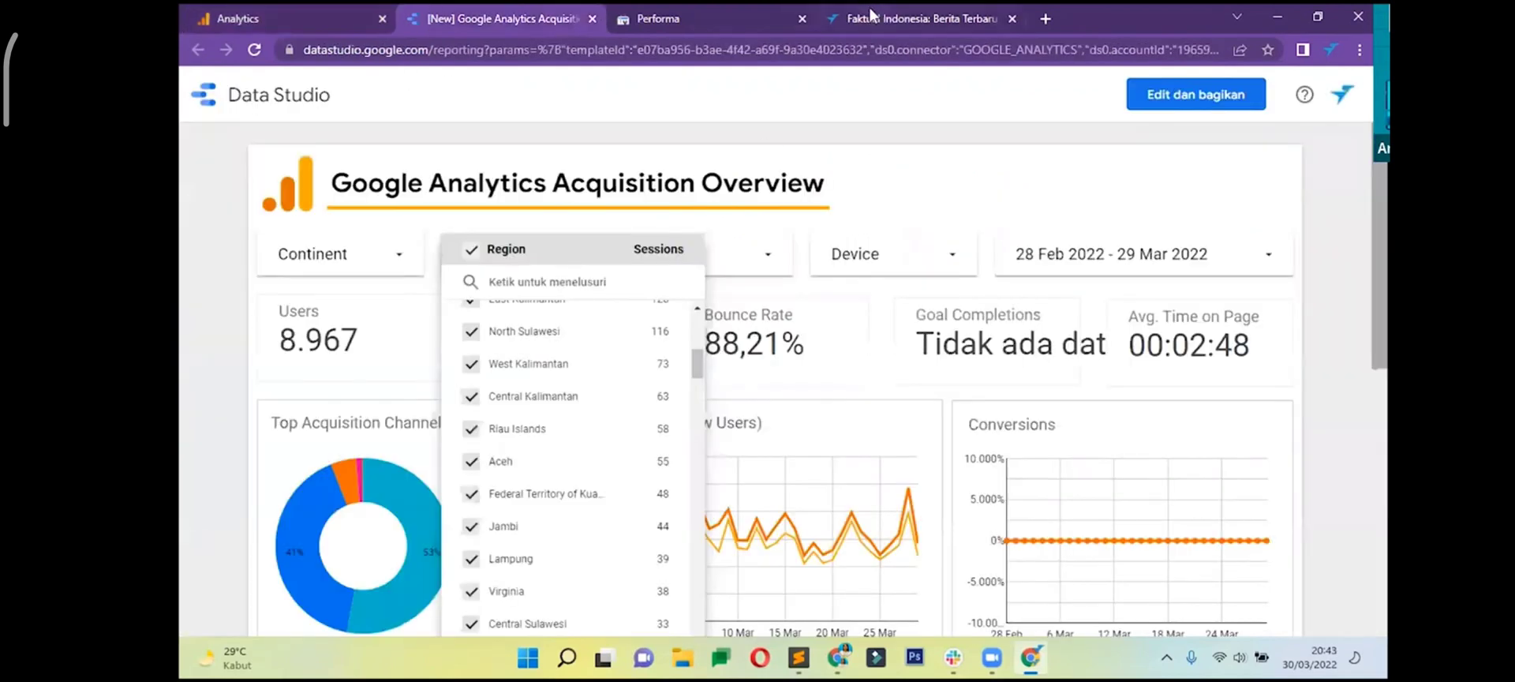
pyautogui.click(871, 17)
pyautogui.scroll(8, 864, 254)
pyautogui.scroll(5, 839, 142)
pyautogui.middleClick(840, 140)
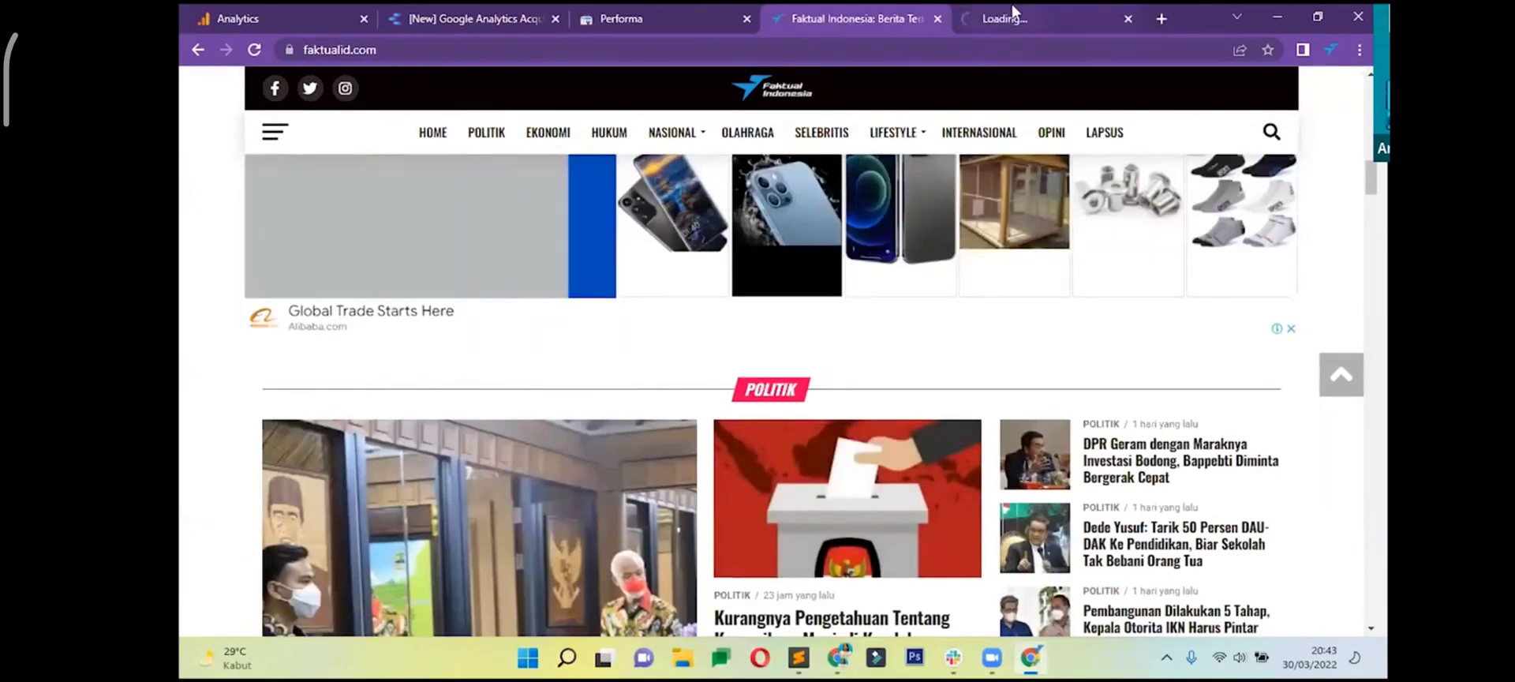
pyautogui.click(1014, 11)
pyautogui.click(657, 49)
pyautogui.hotkey('ctrl', 'c')
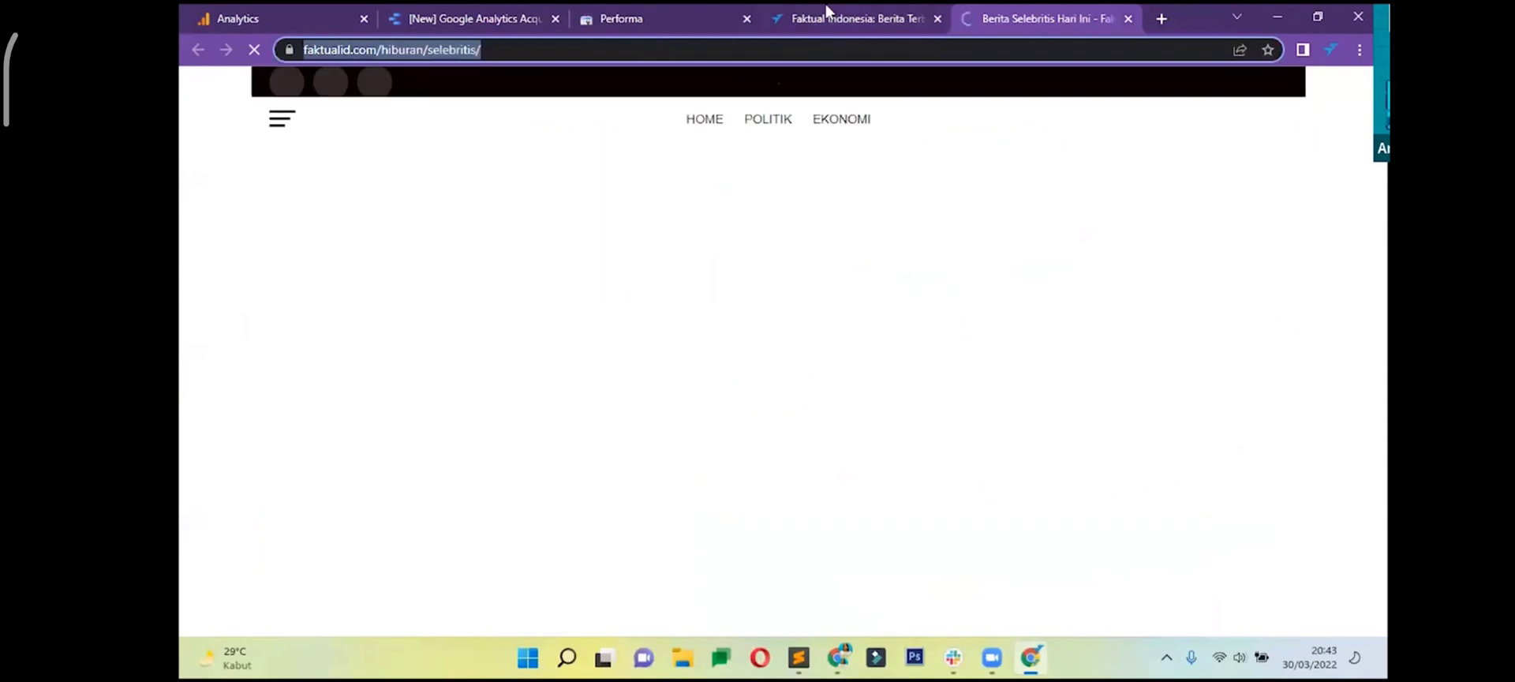
# - Return to the Faktual Indonesia home page, select its address and look over the news sections
pyautogui.click(825, 4)
pyautogui.scroll(-2, 826, 392)
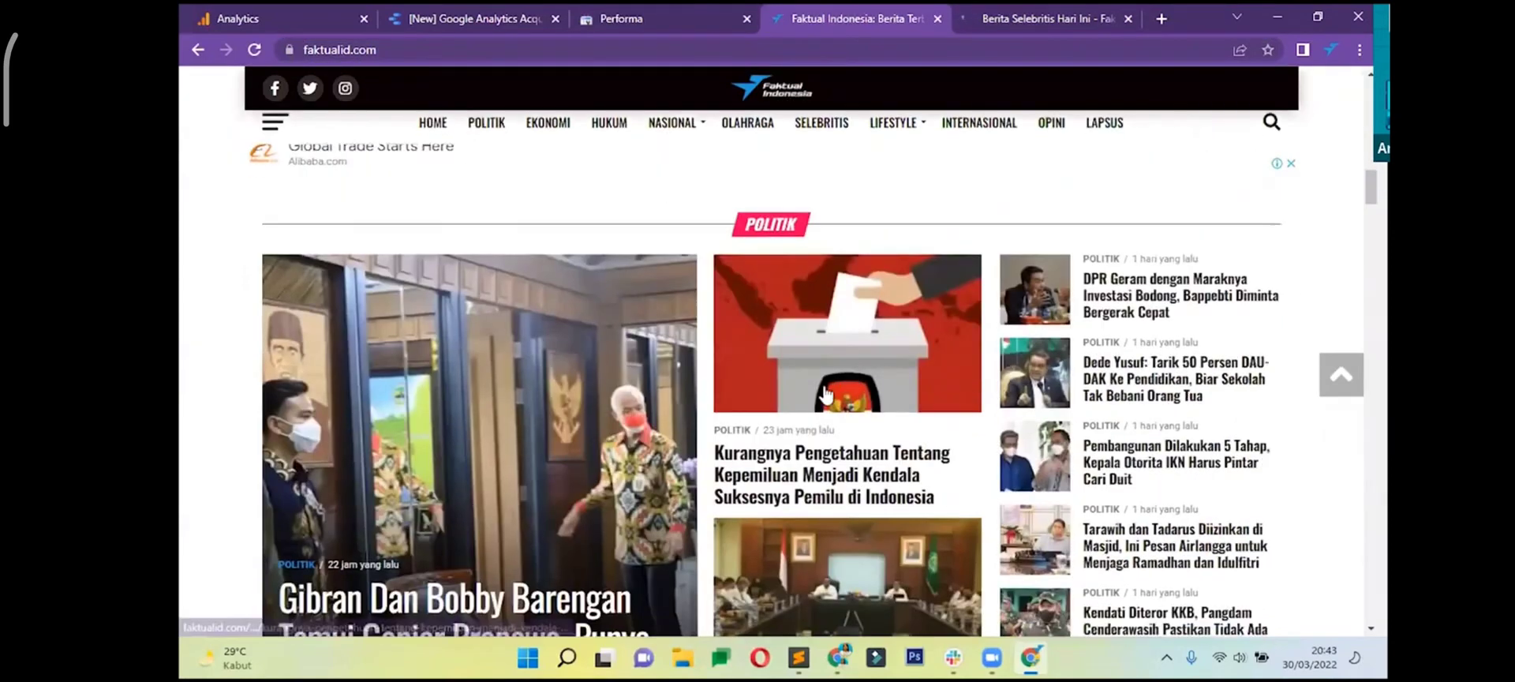
pyautogui.click(518, 49)
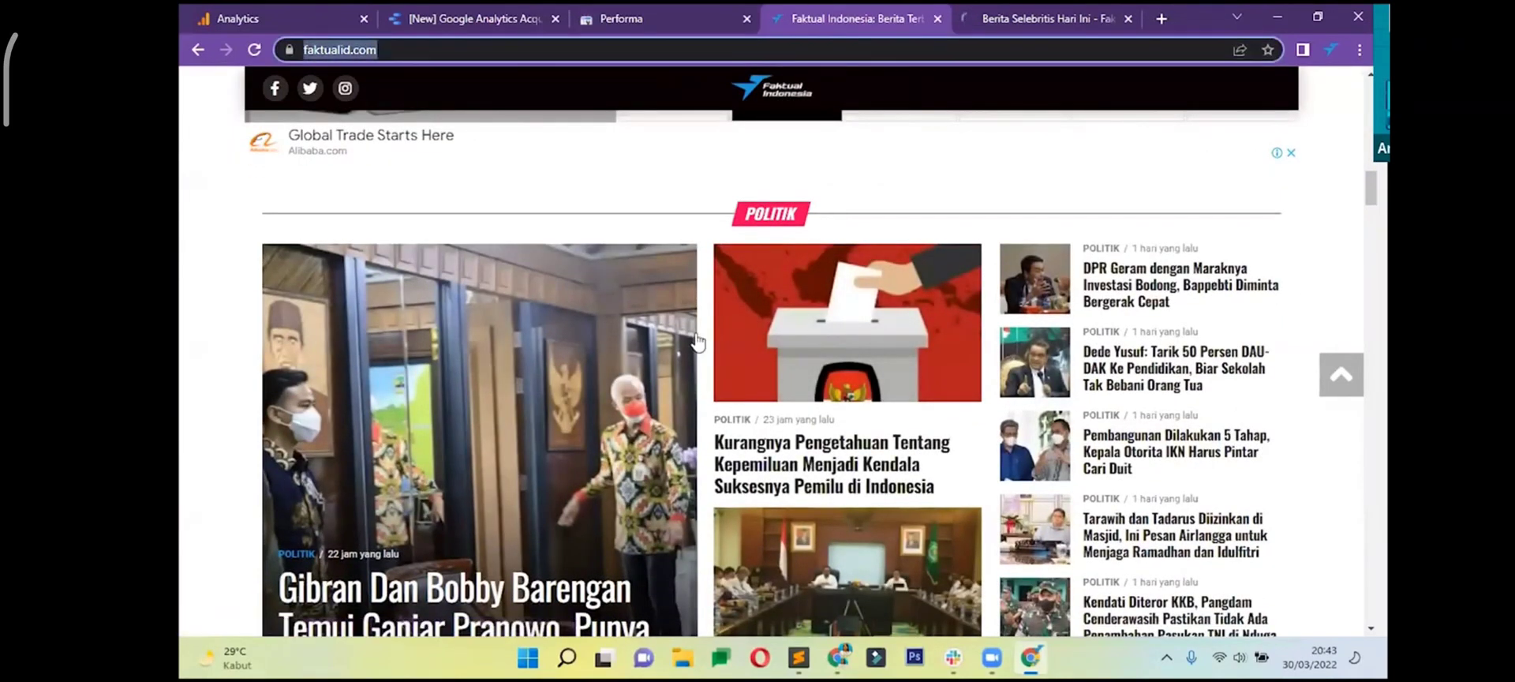
pyautogui.scroll(10, 698, 341)
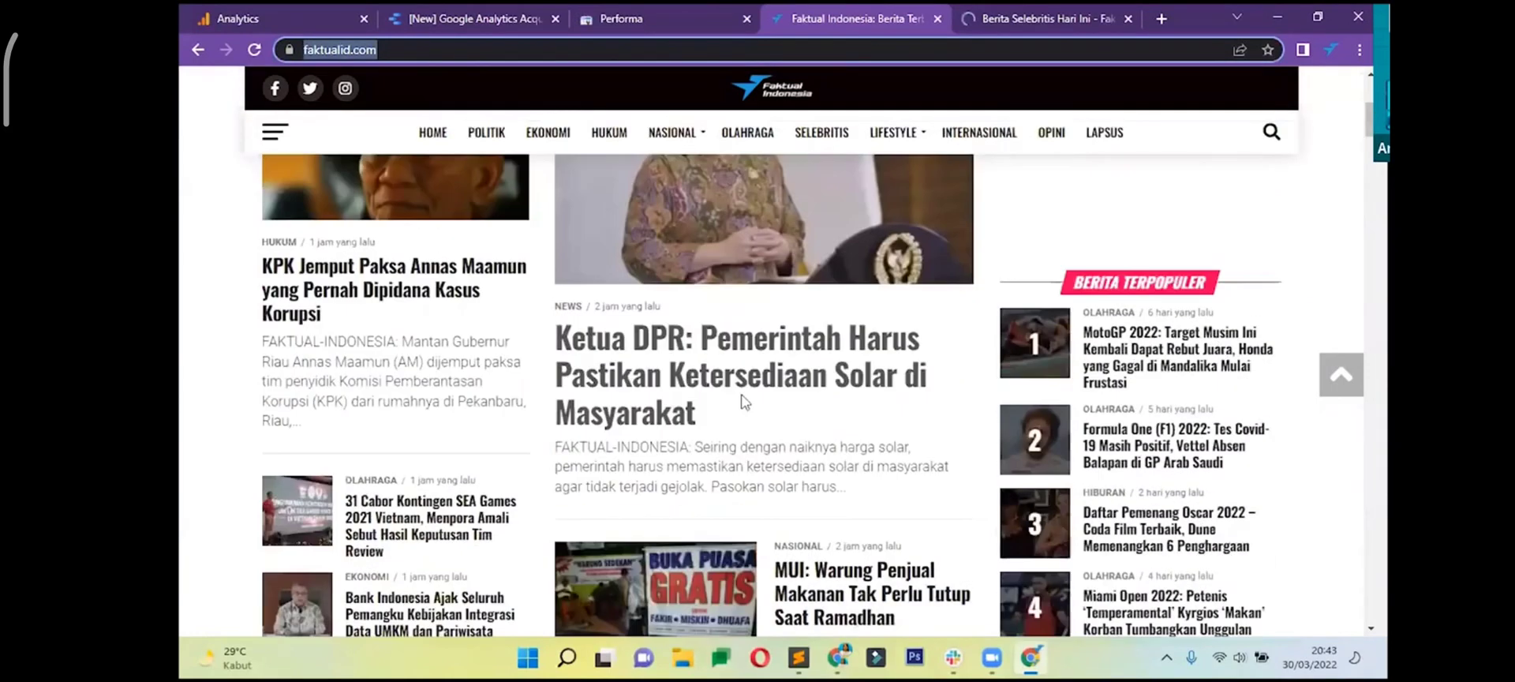
# - Open the home page article "Ketua DPR: Pemerintah Harus Pastikan Ketersediaan Solar di Masyarakat", dismissing the advert
pyautogui.scroll(5, 745, 402)
pyautogui.scroll(-6, 749, 347)
pyautogui.click(758, 323)
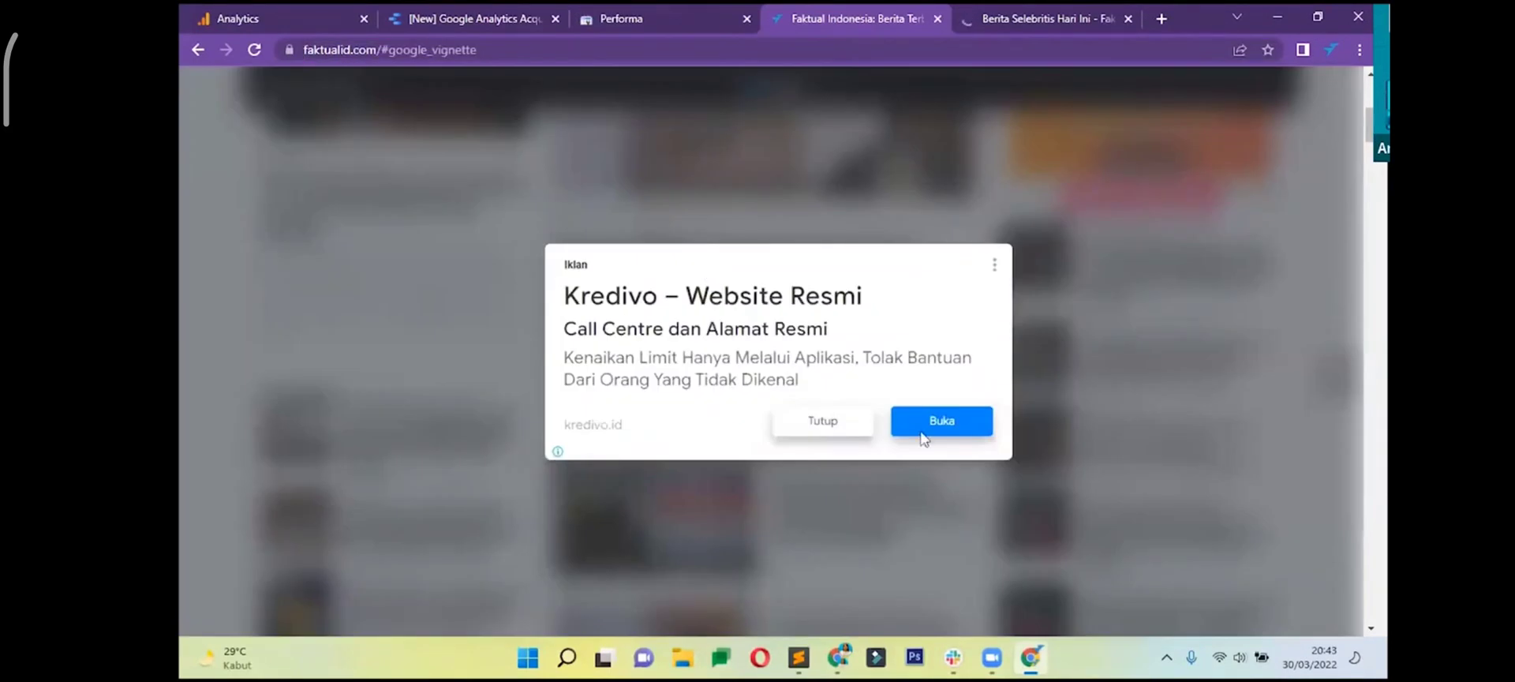
pyautogui.click(821, 434)
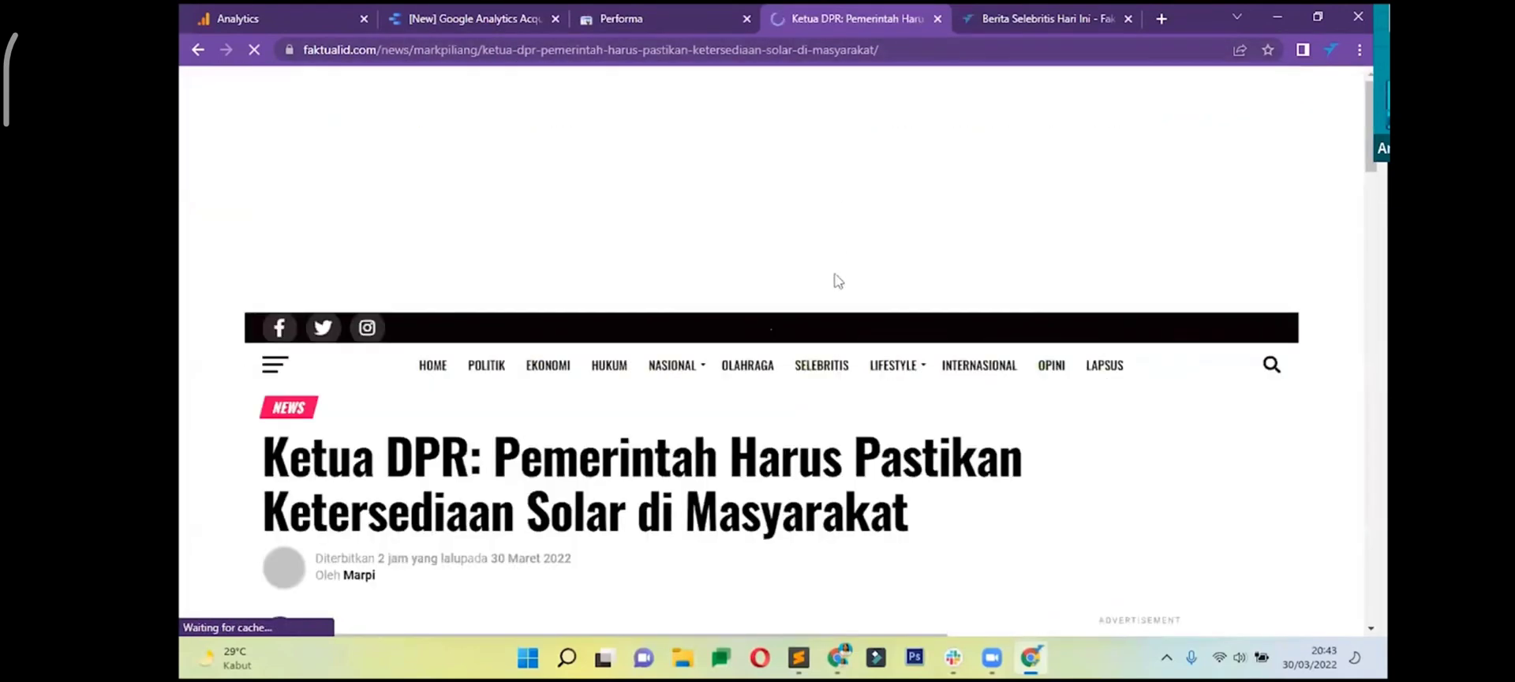
# - Go back to the Faktual Indonesia home page and look over its leading articles
pyautogui.click(822, 378)
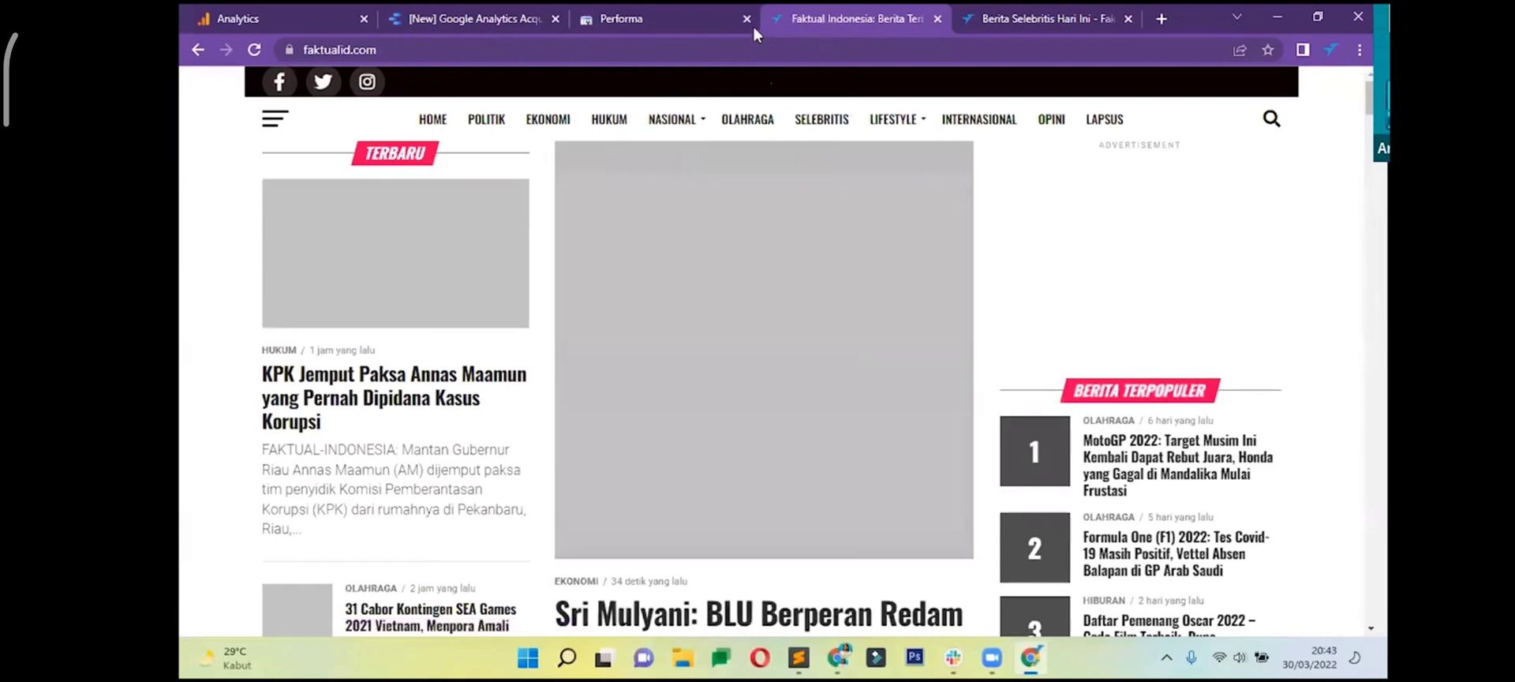
pyautogui.scroll(-2, 778, 388)
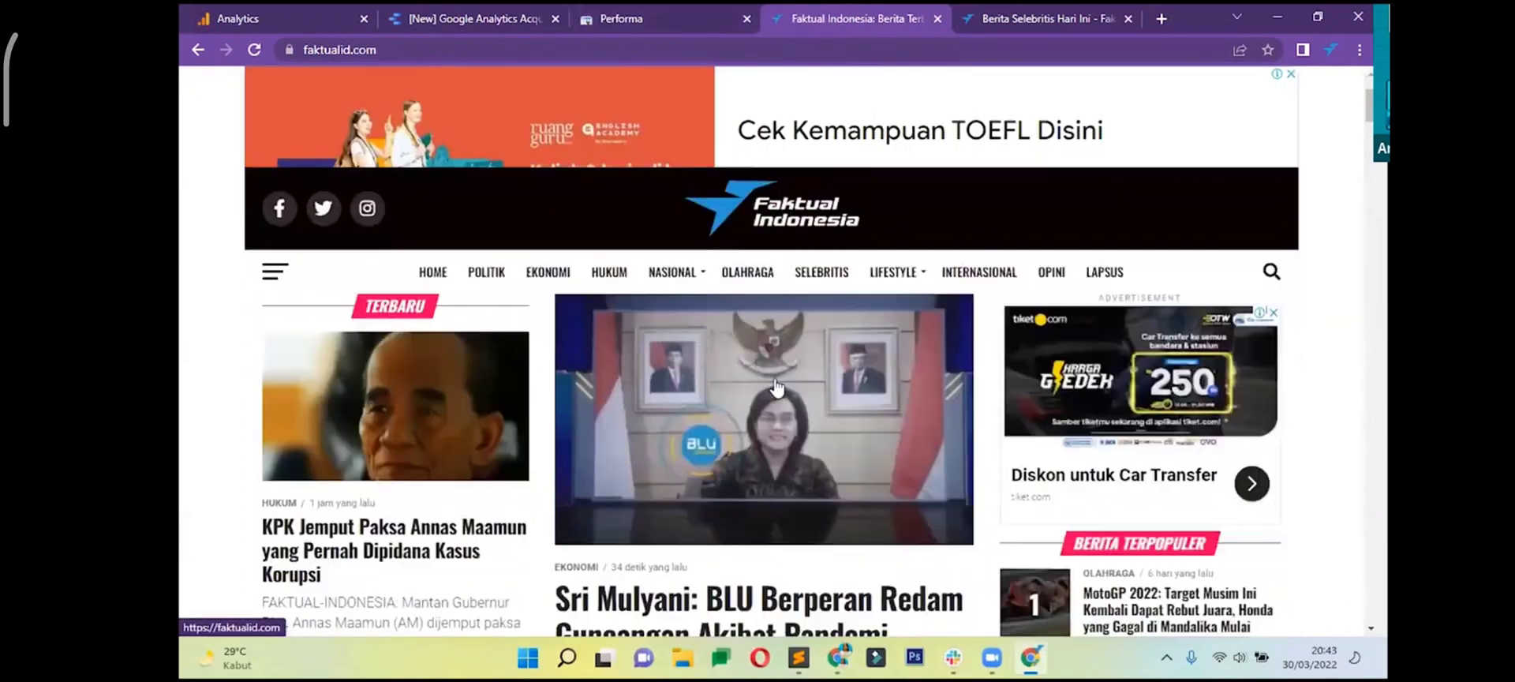
pyautogui.scroll(-3, 778, 387)
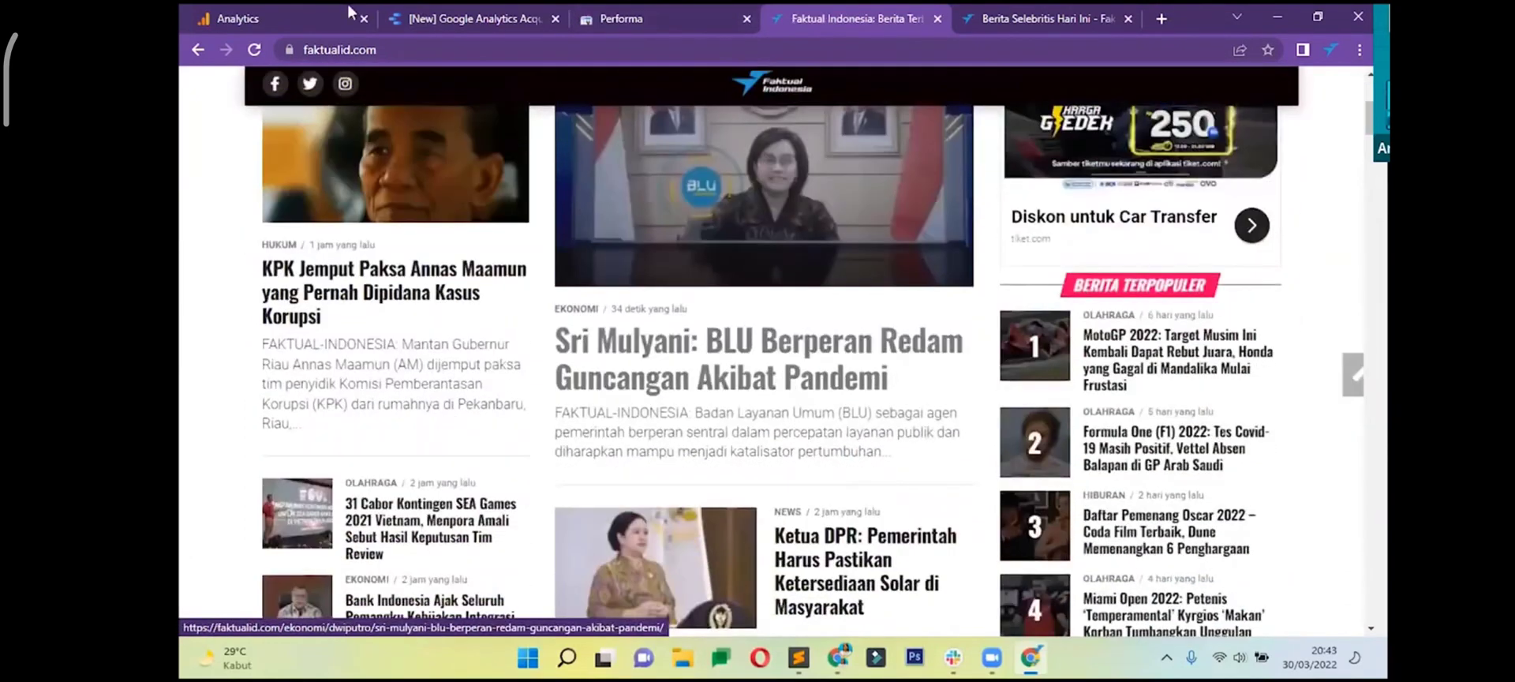
# - Return to Google Analytics and start a new goal from the view's Sasaran settings in Admin
pyautogui.click(226, 12)
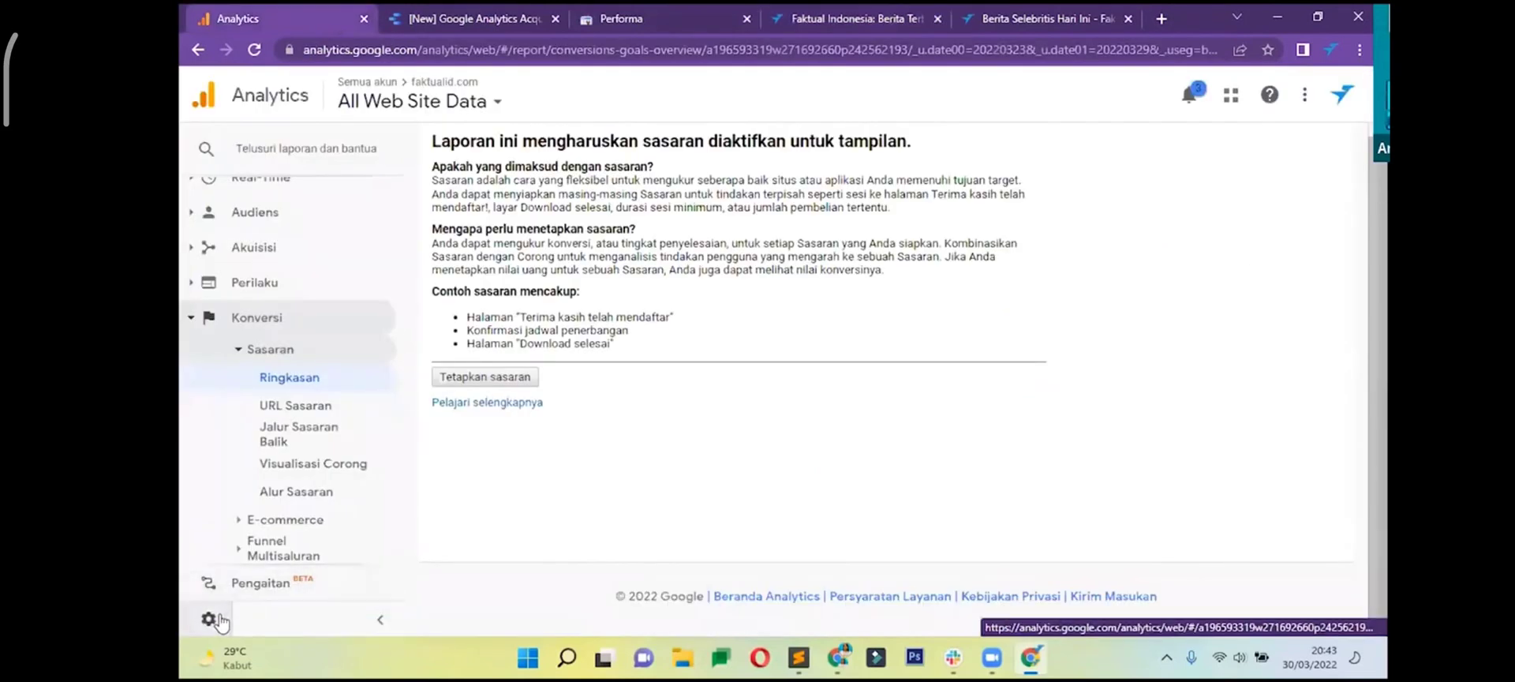
pyautogui.click(209, 620)
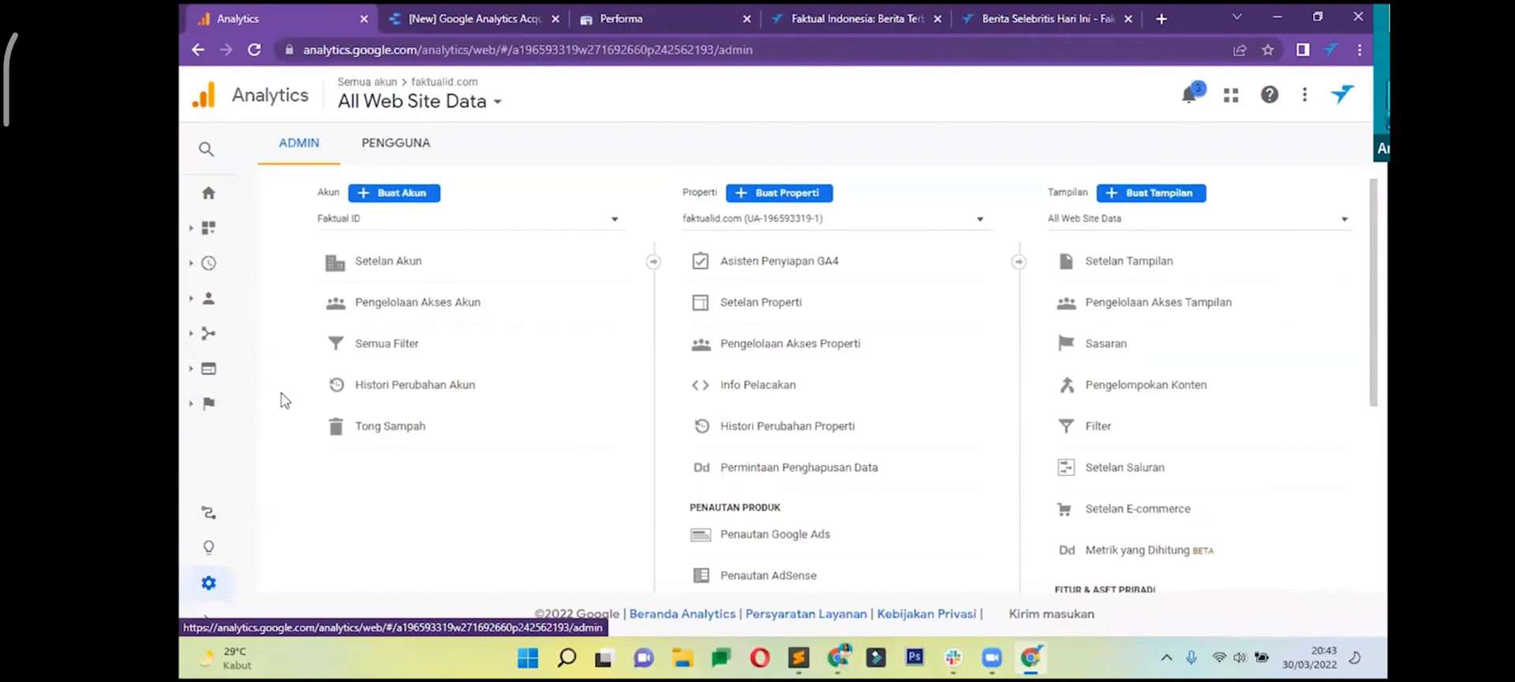
pyautogui.click(1080, 347)
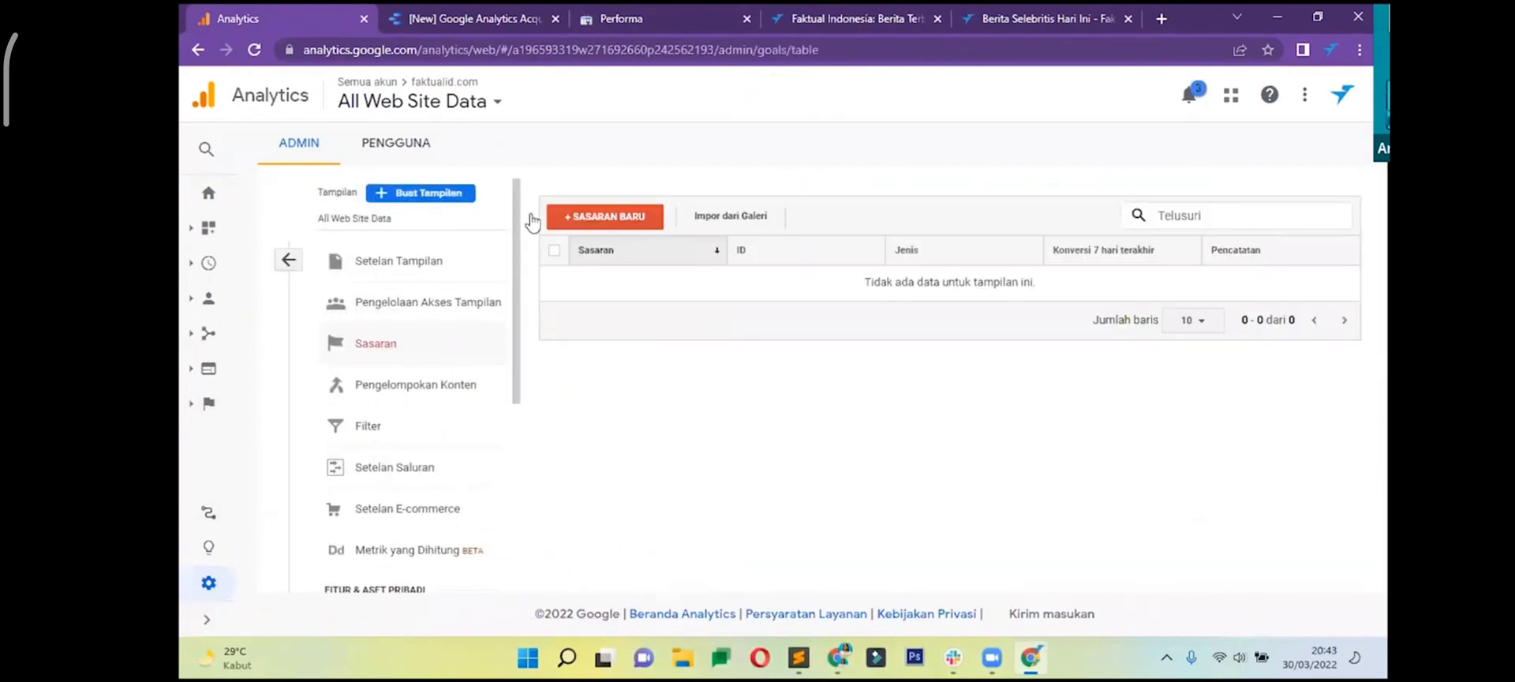
pyautogui.click(604, 216)
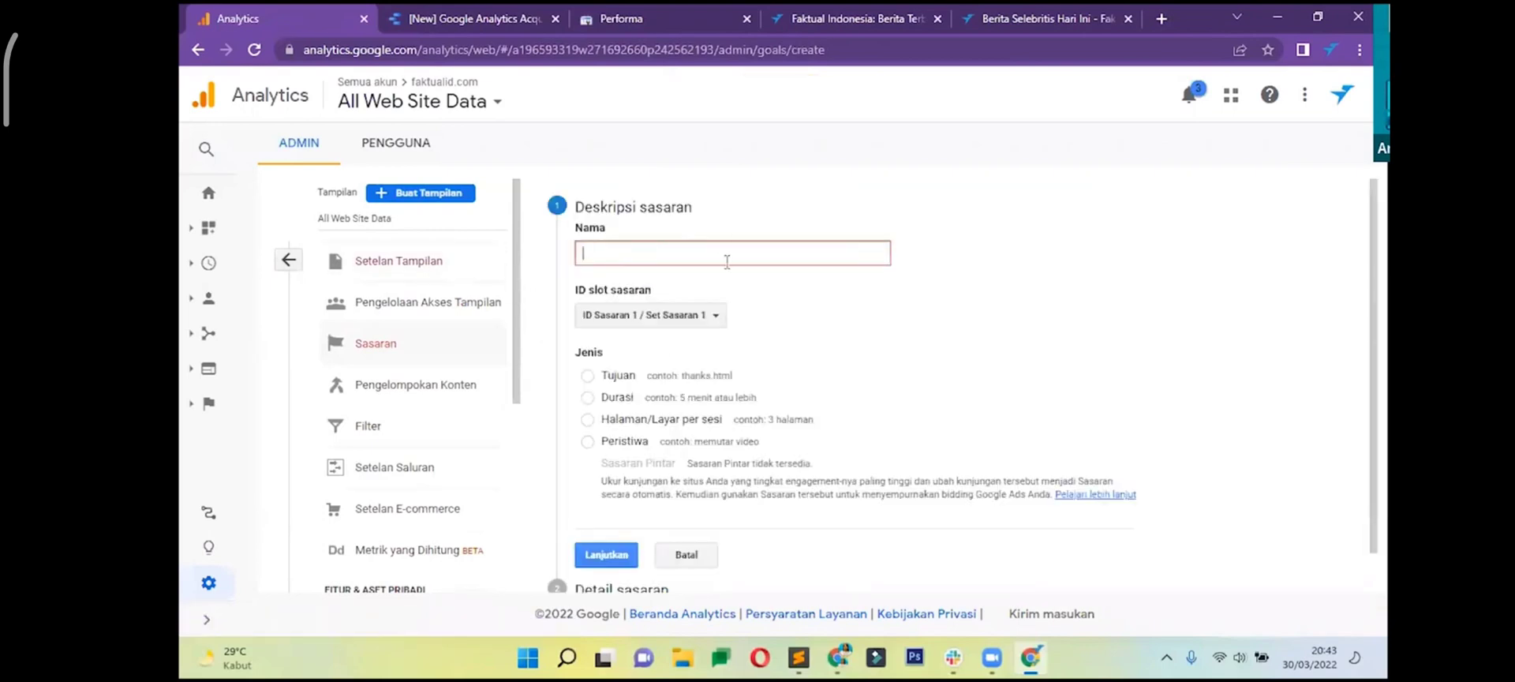
# - Name the goal "selebritis", choose the Tujuan type and continue to the goal details
pyautogui.click(602, 378)
pyautogui.click(663, 248)
pyautogui.write('selebritis')
pyautogui.scroll(-1, 665, 332)
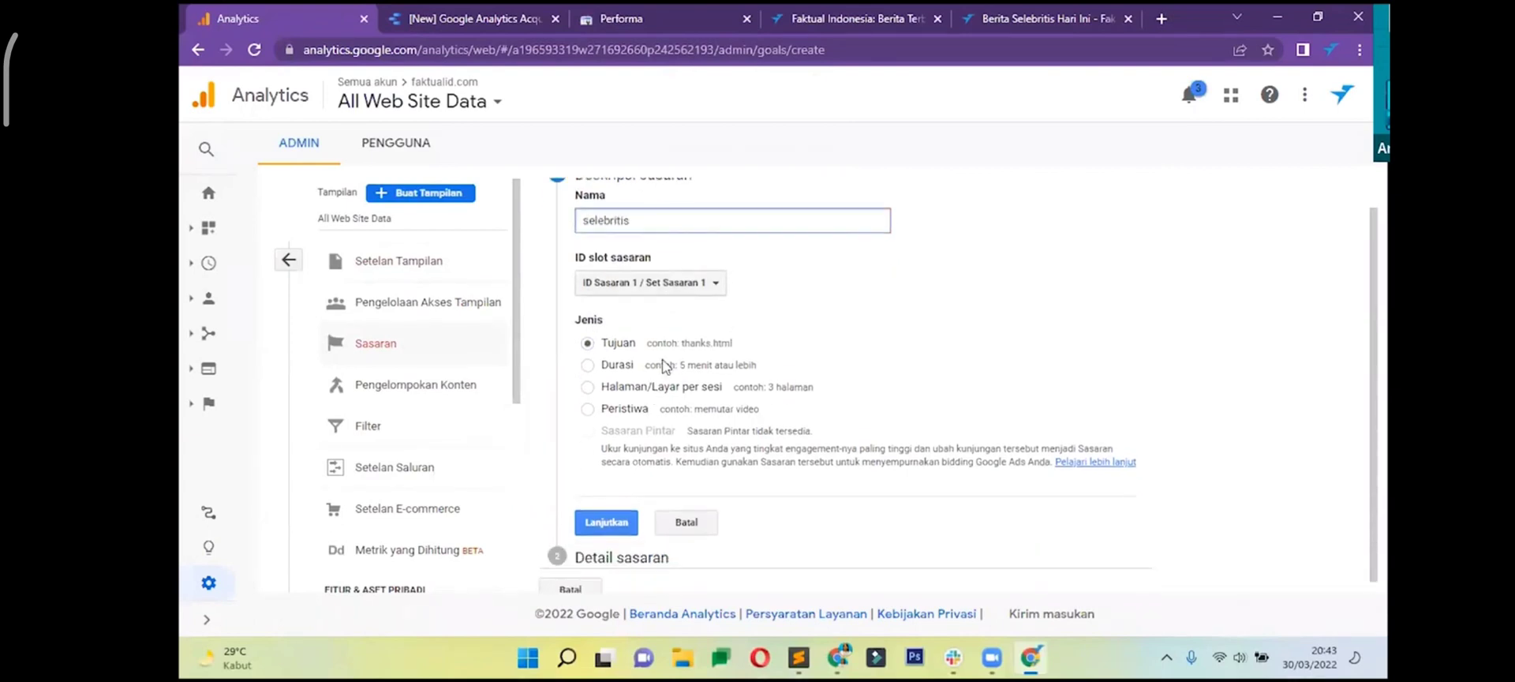
pyautogui.click(632, 515)
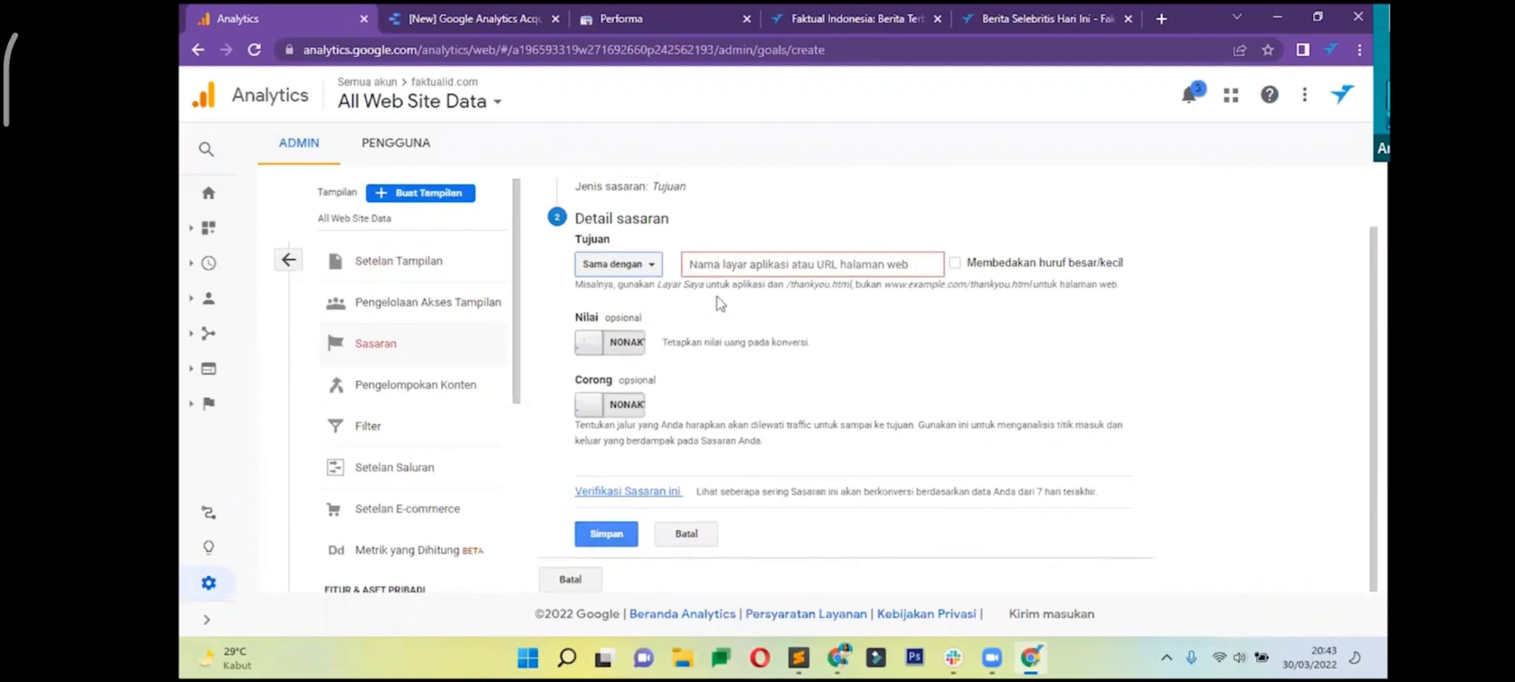
pyautogui.click(743, 267)
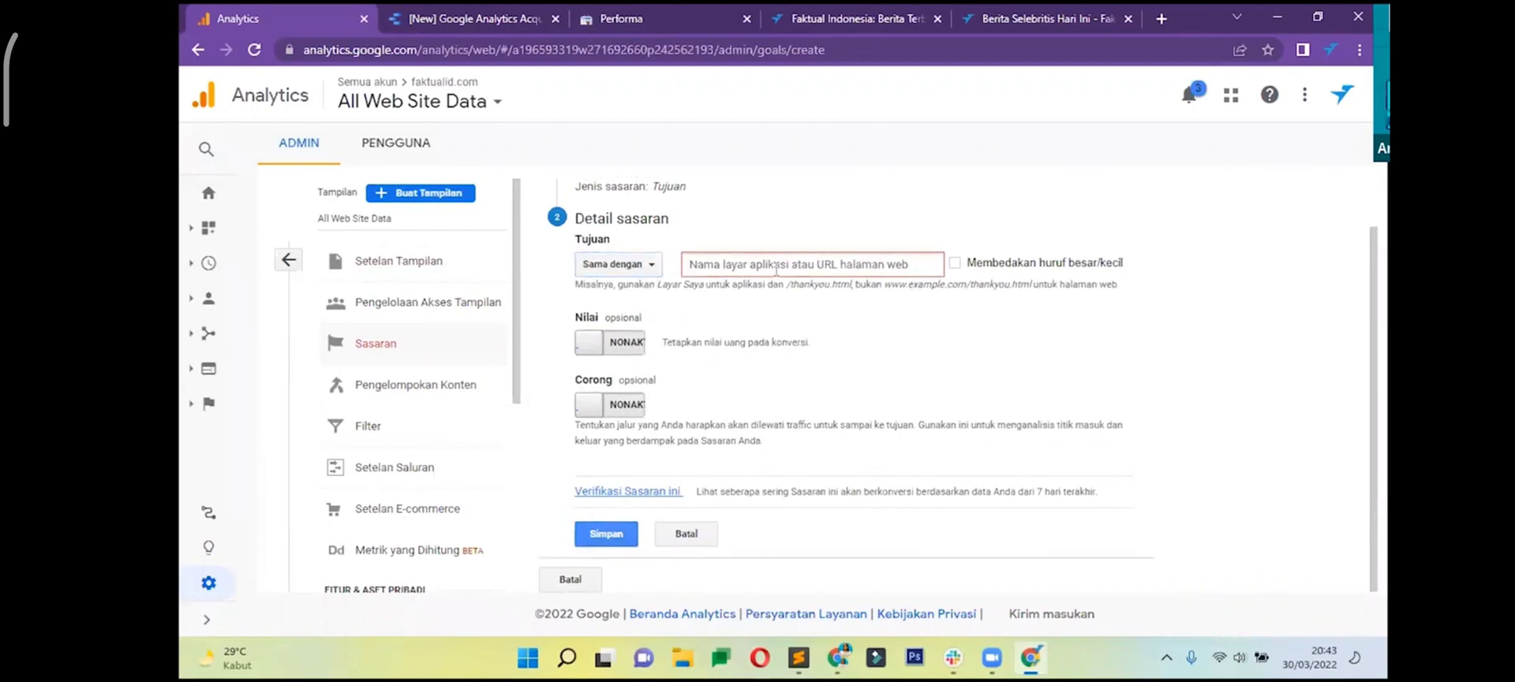
pyautogui.hotkey('ctrl', 'shift', 'Tab')
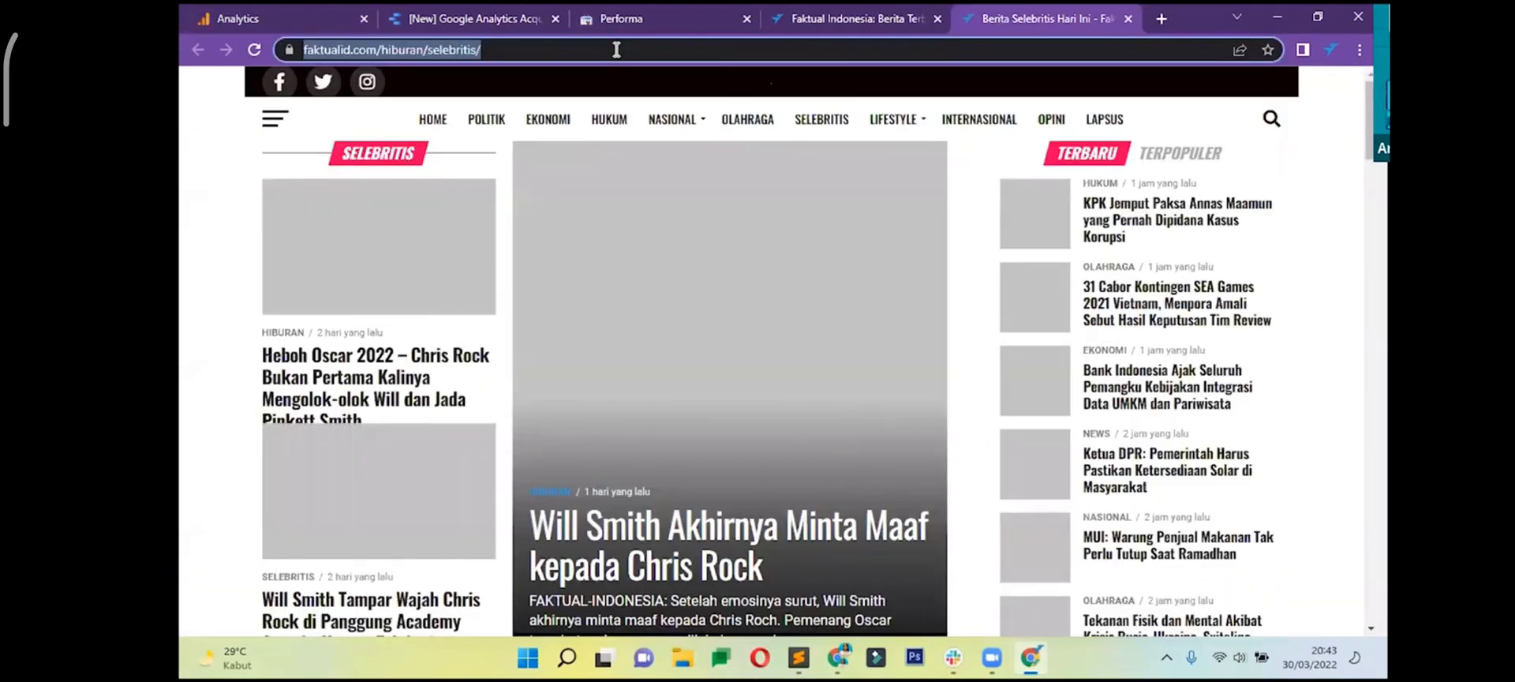
pyautogui.click(300, 18)
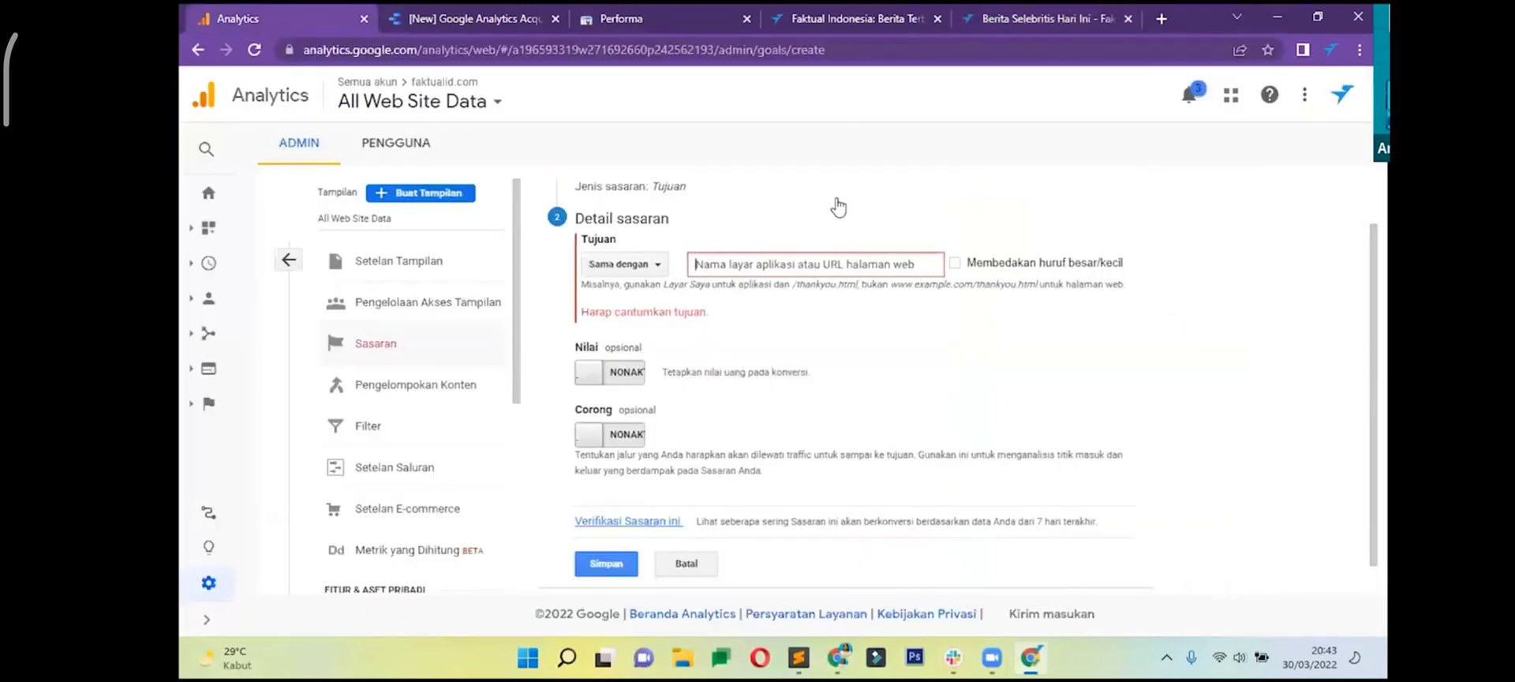
pyautogui.click(831, 268)
pyautogui.hotkey('ctrl', 'v')
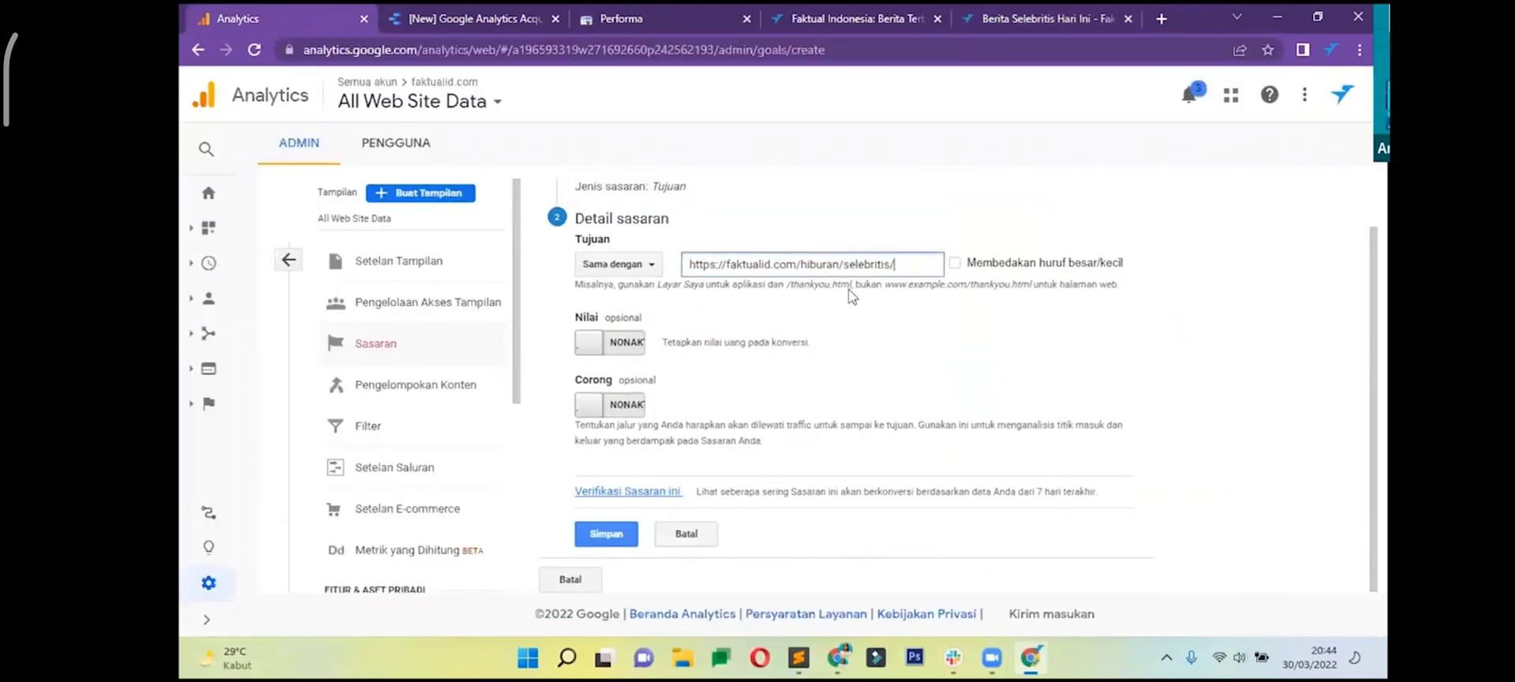
pyautogui.moveTo(911, 268); pyautogui.dragTo(655, 267)
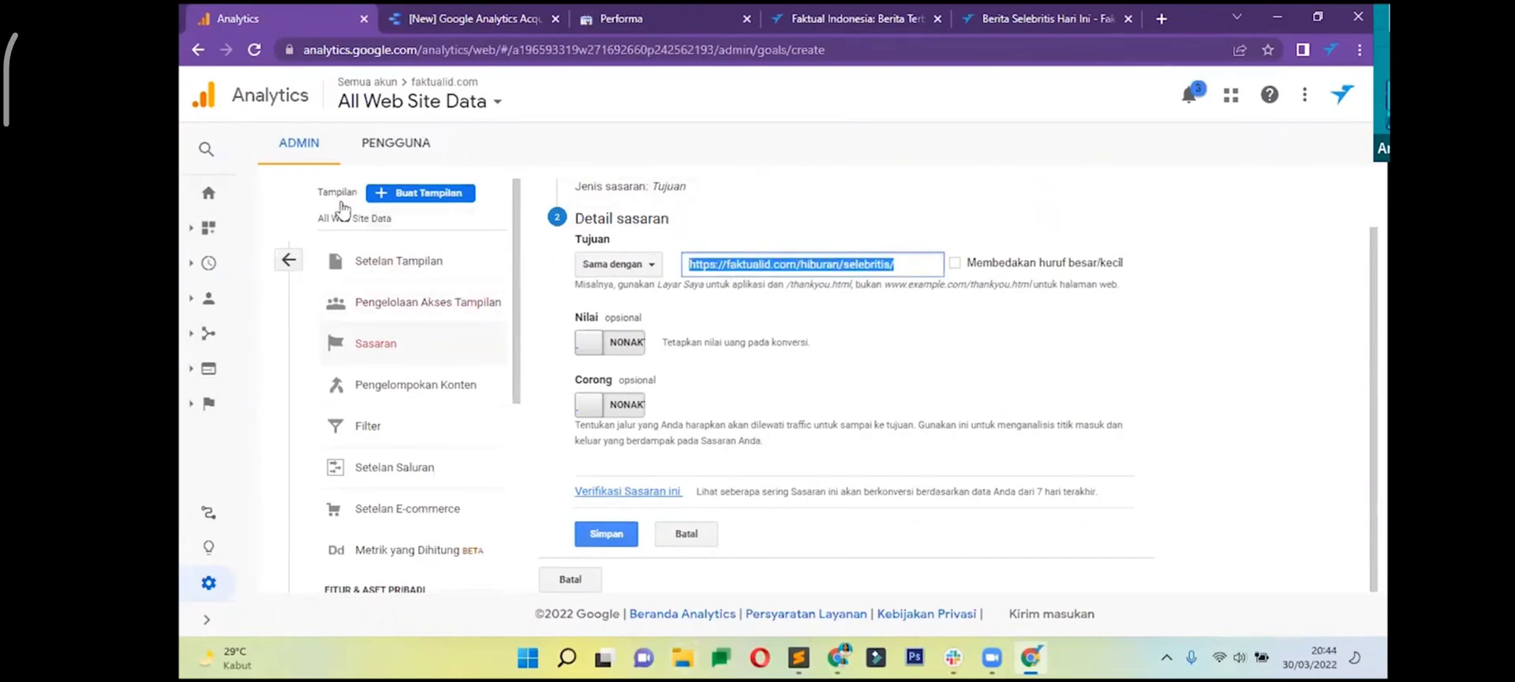
# - Leave the goal form unsaved, open Kode Pelacakan under the property's Info Pelacakan and select the gtag.js snippet
pyautogui.click(291, 260)
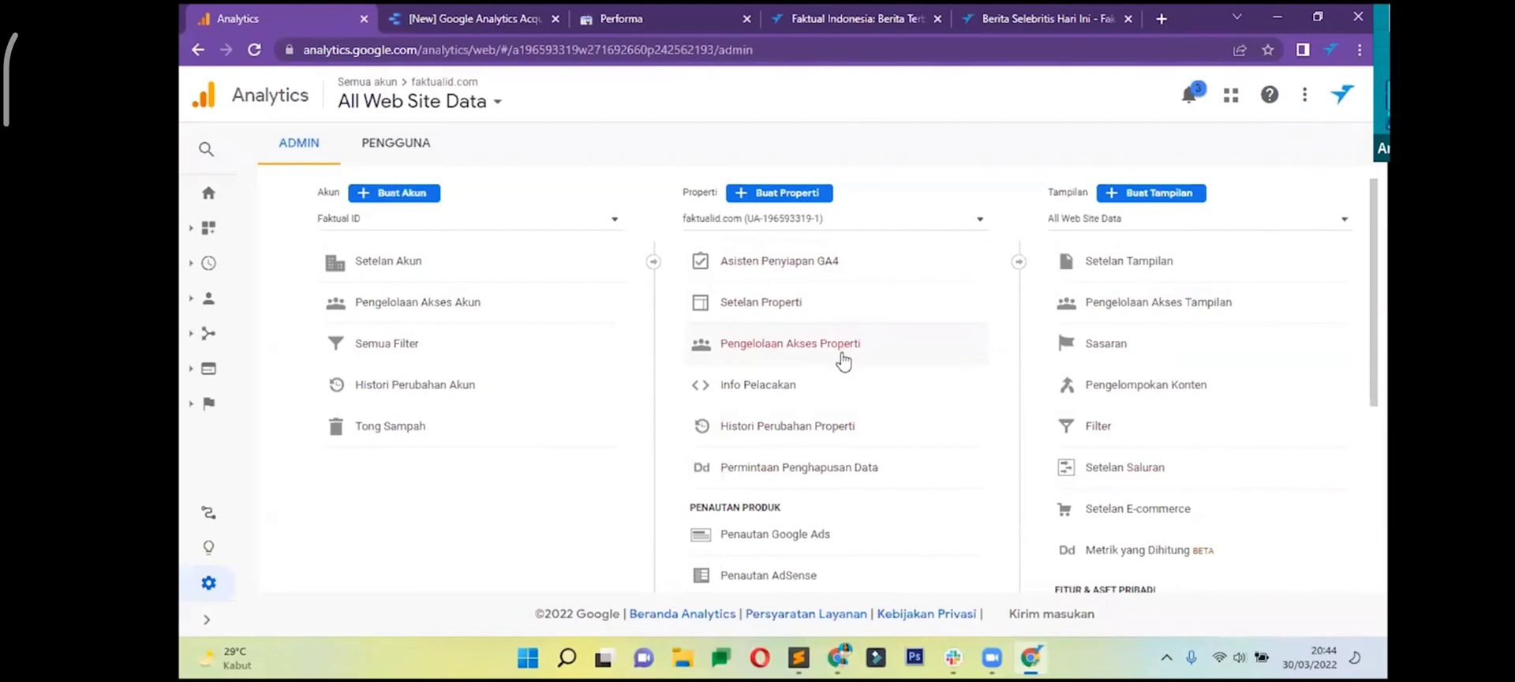
pyautogui.click(780, 390)
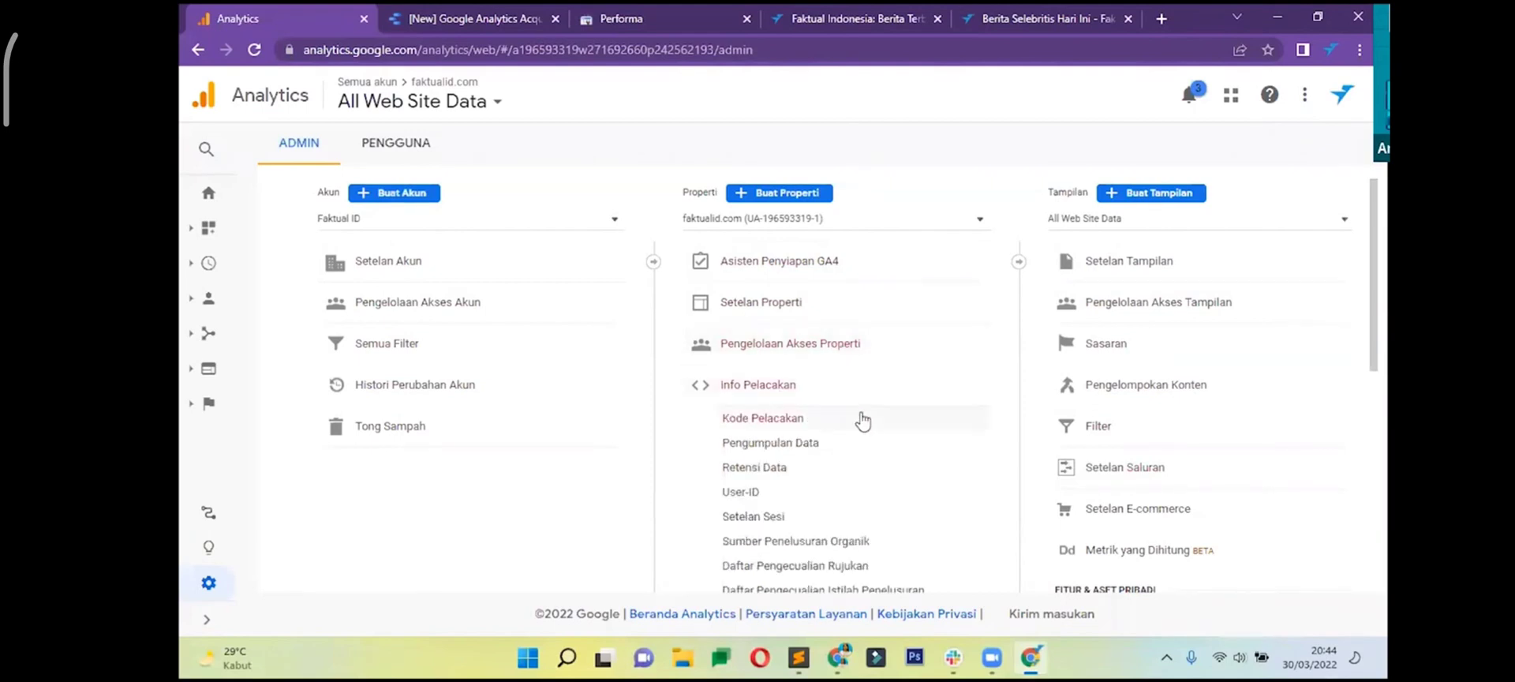
pyautogui.click(818, 428)
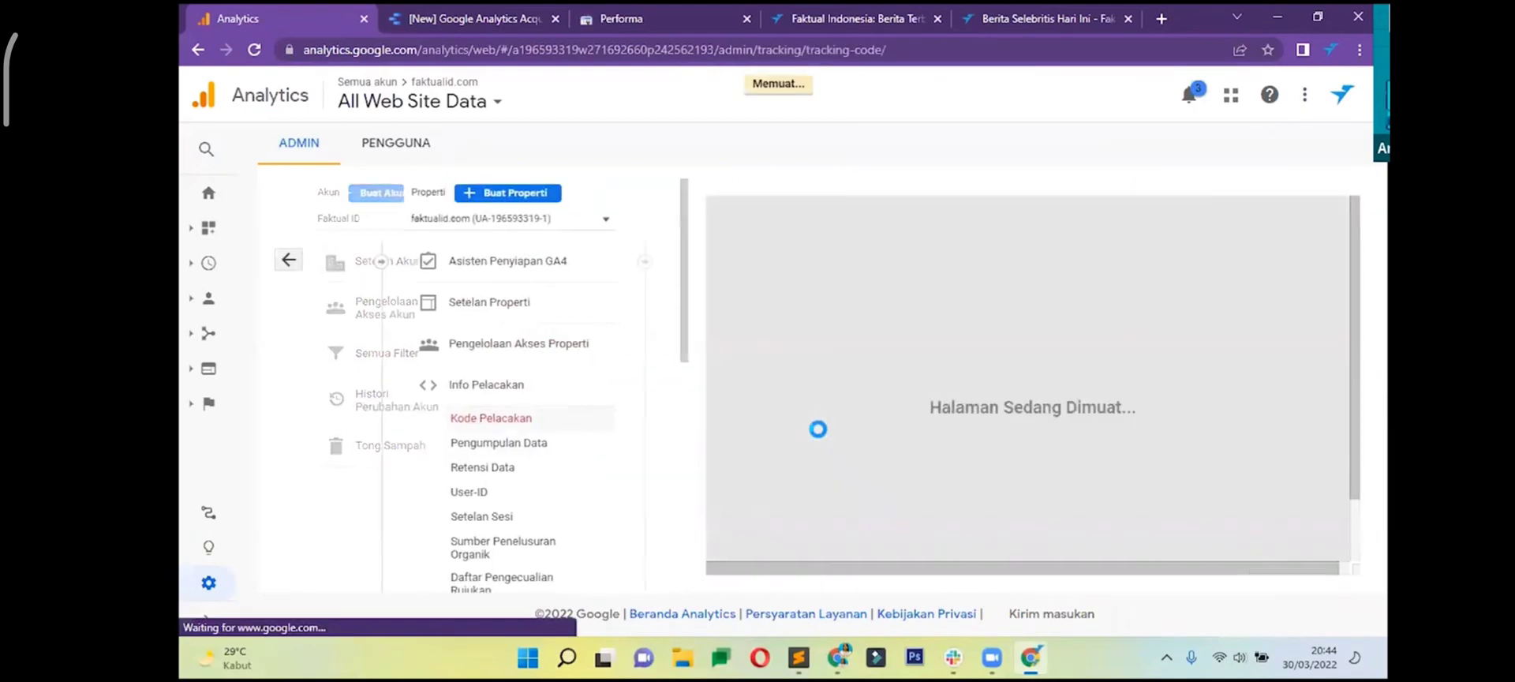
pyautogui.scroll(-2, 639, 355)
pyautogui.click(639, 355)
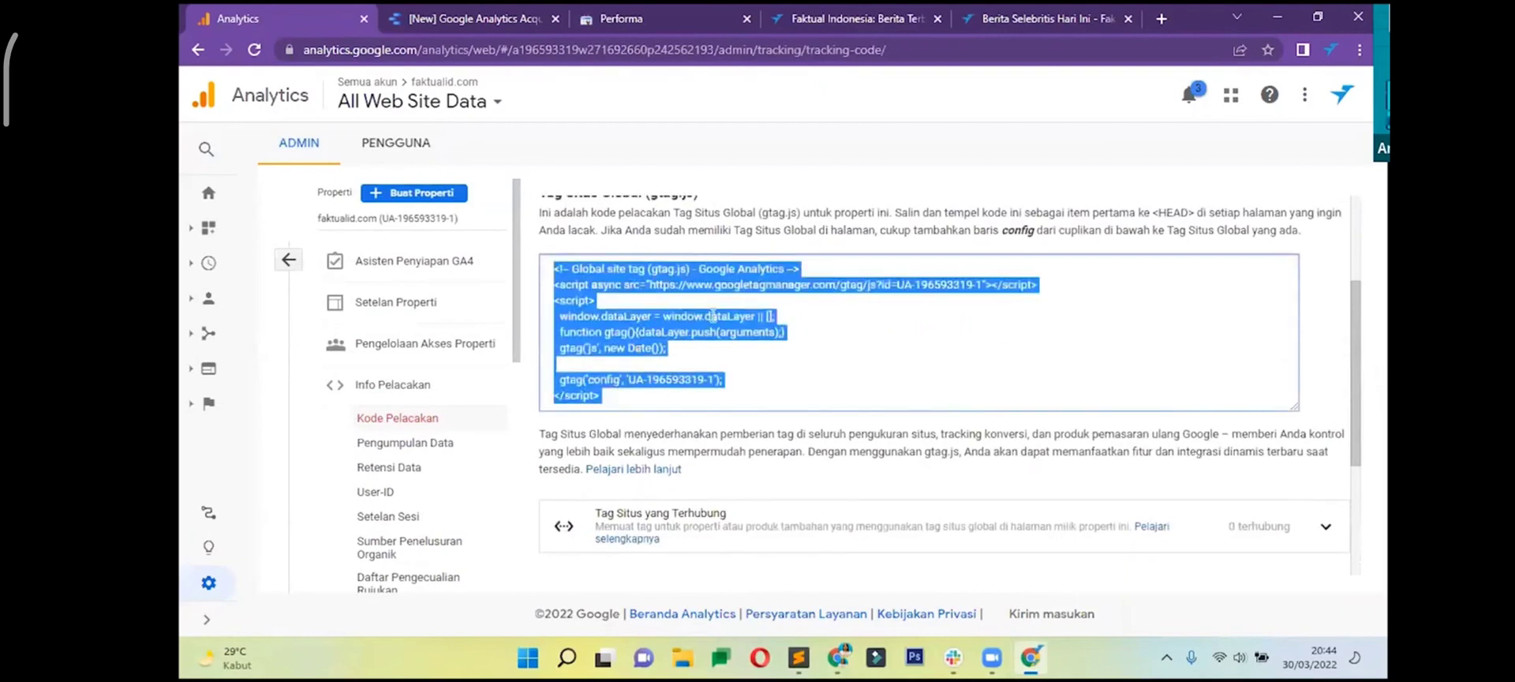
# - Look over the tracking status, the global site tag, the Google Tag Manager notes and the other Info Pelacakan options
pyautogui.scroll(2, 710, 327)
pyautogui.scroll(-4, 735, 333)
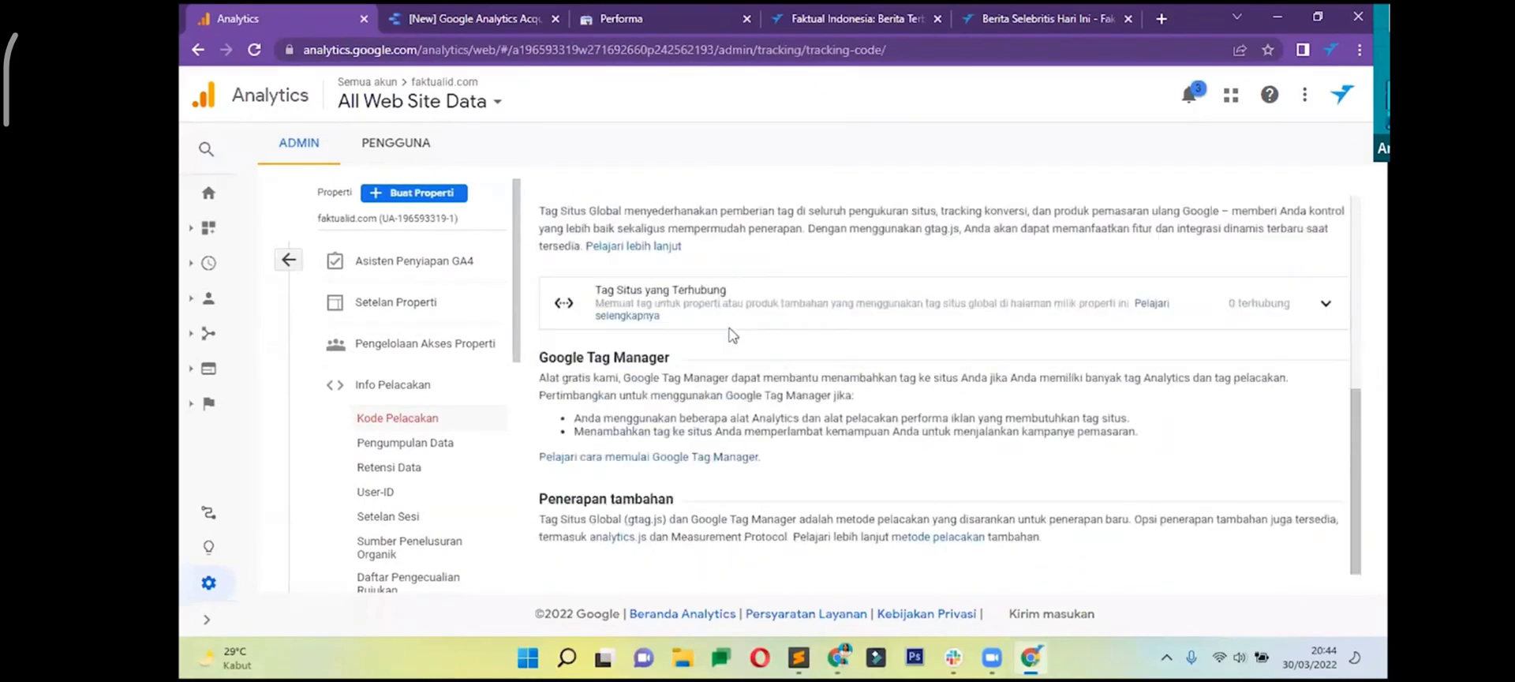
pyautogui.scroll(3, 734, 347)
pyautogui.scroll(2, 710, 351)
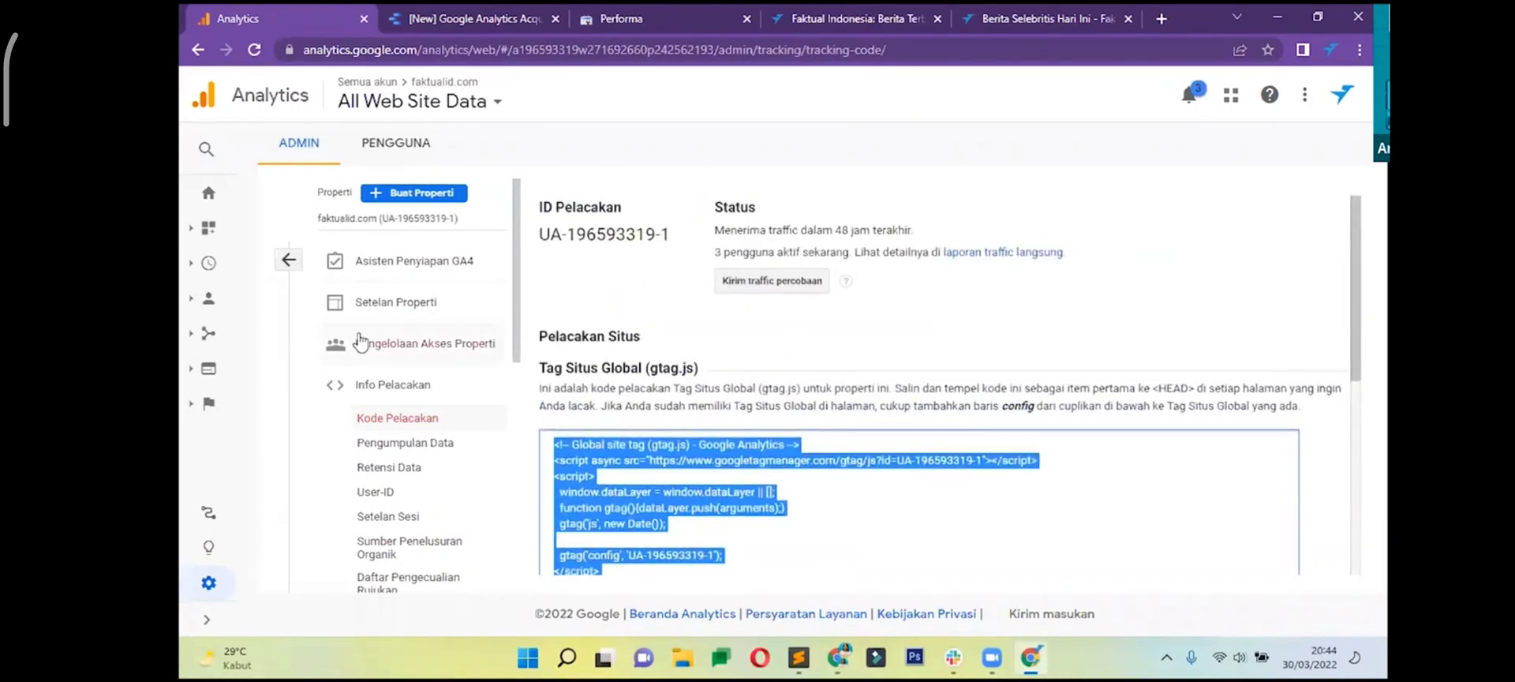
pyautogui.scroll(-2, 483, 348)
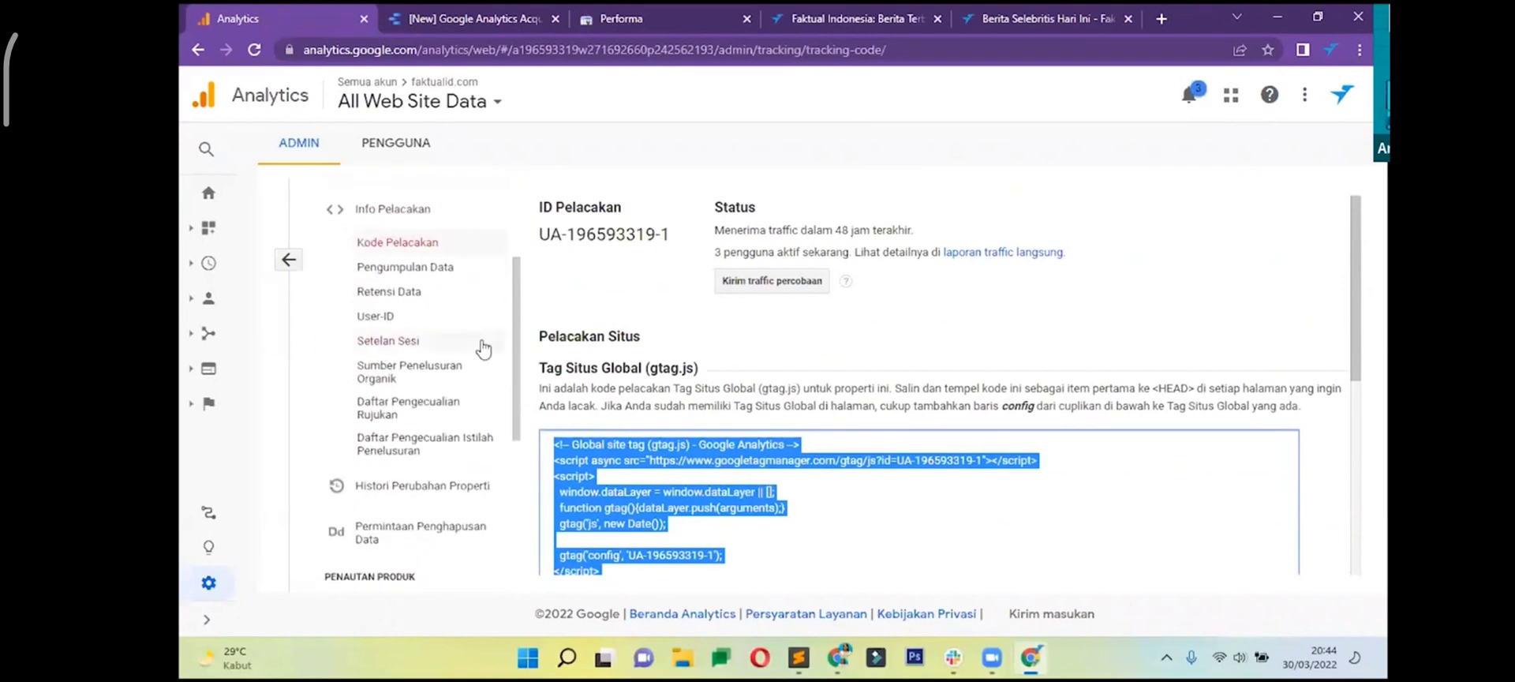
# - Open the Slido page of the "Sesi 17 - Digmar - MySkill" event and read the audience questions
pyautogui.click(792, 387)
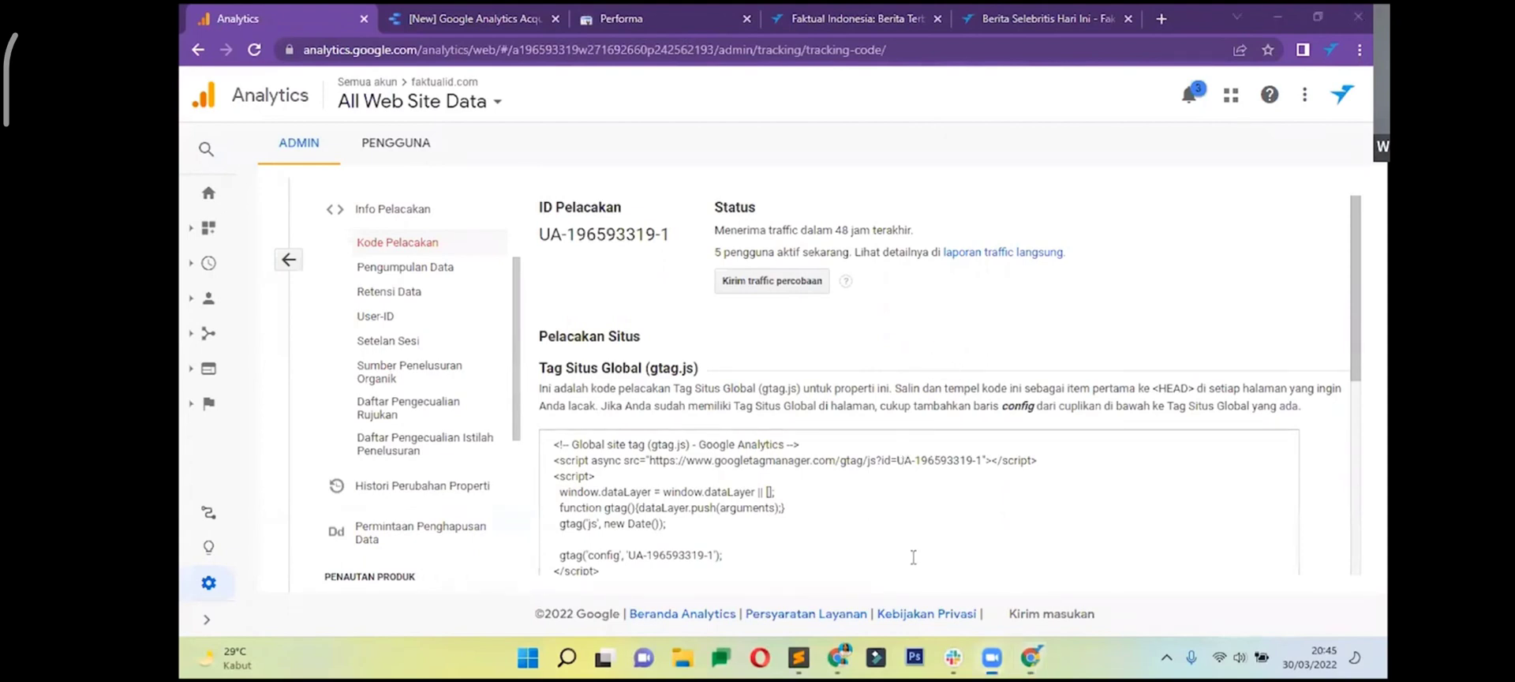
pyautogui.click(835, 313)
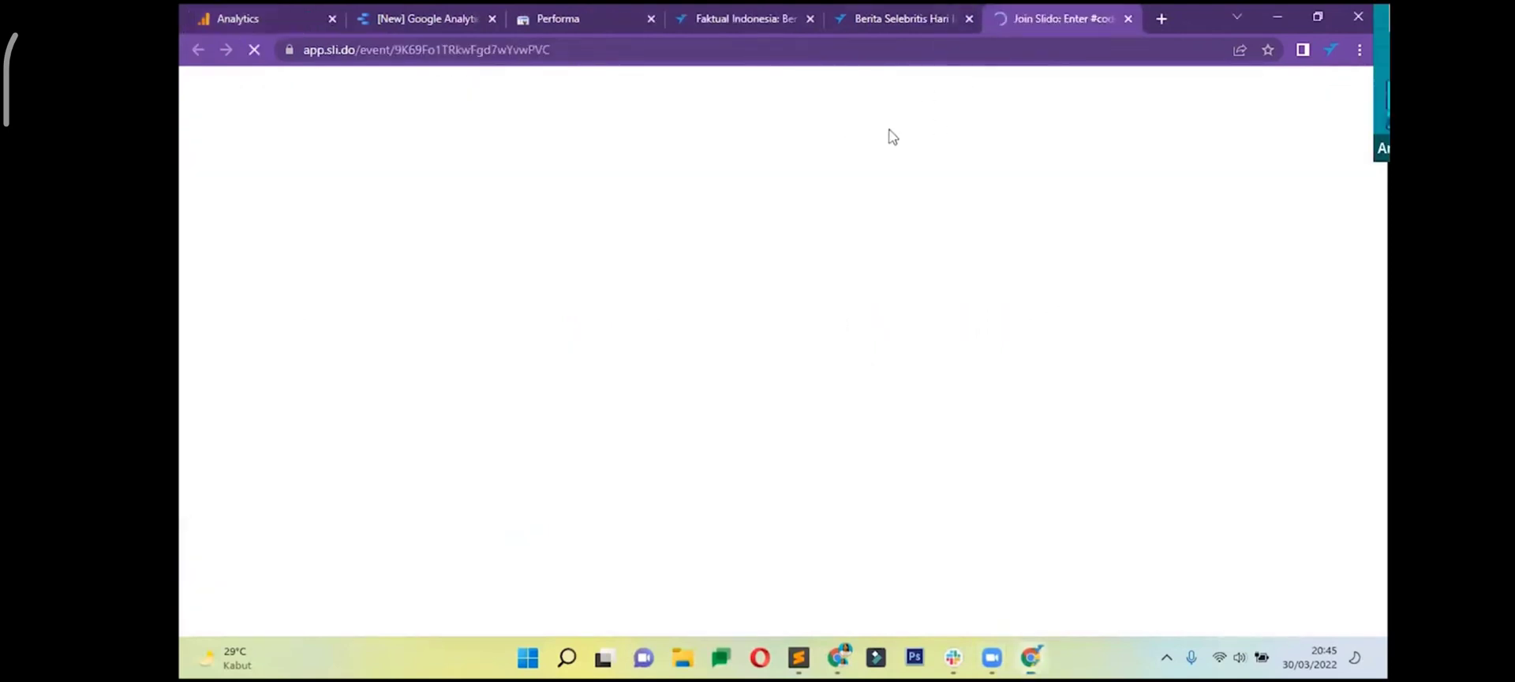
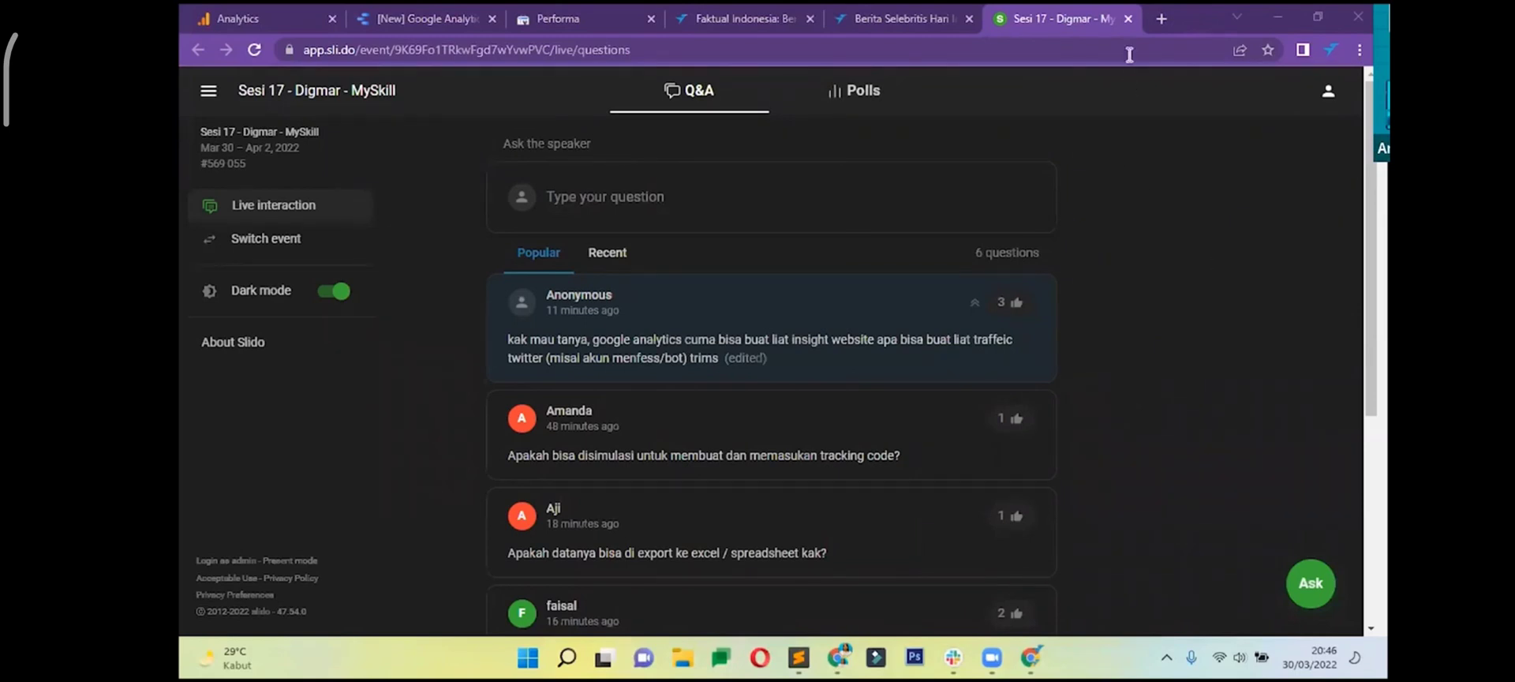
# - Open twitter.com in a new tab and go to the Berita Faktual Indonesia profile
pyautogui.click(1162, 19)
pyautogui.write('twitter.com')
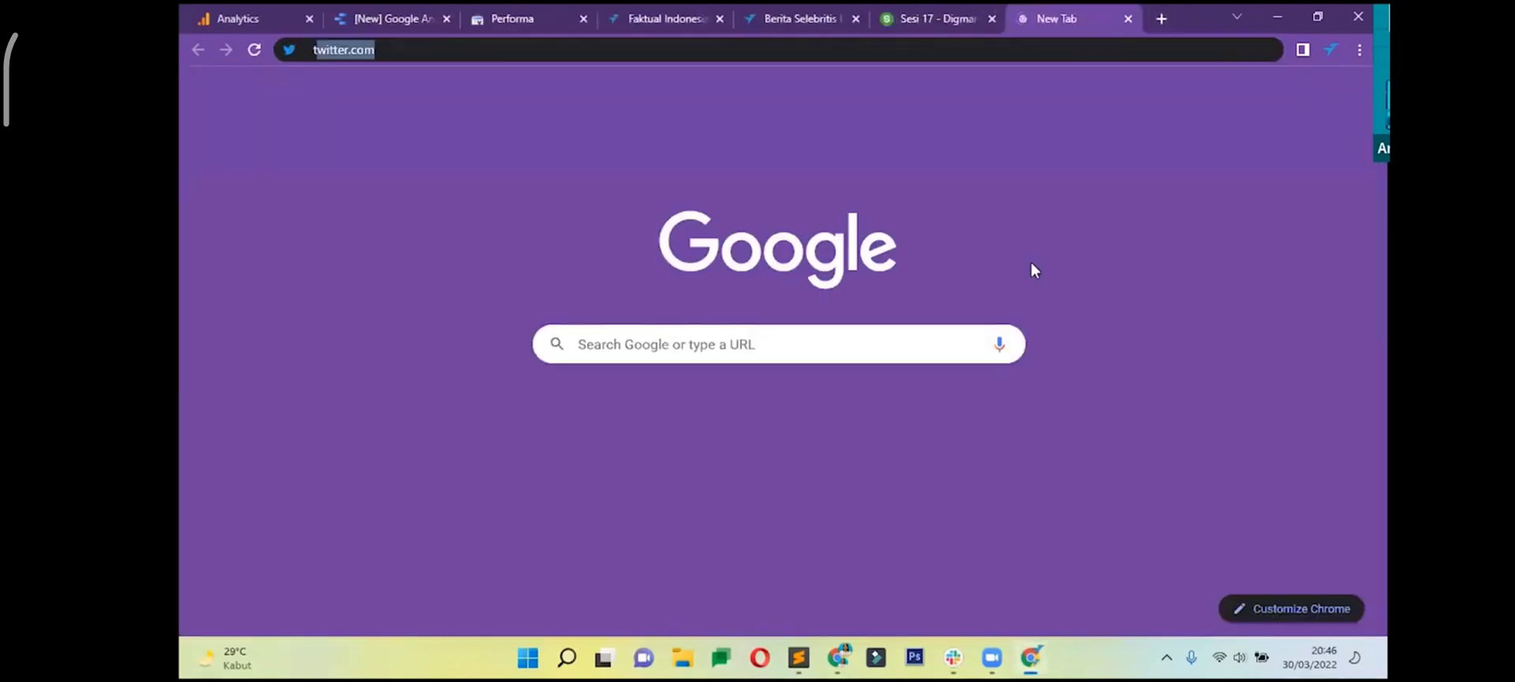
pyautogui.press('Return')
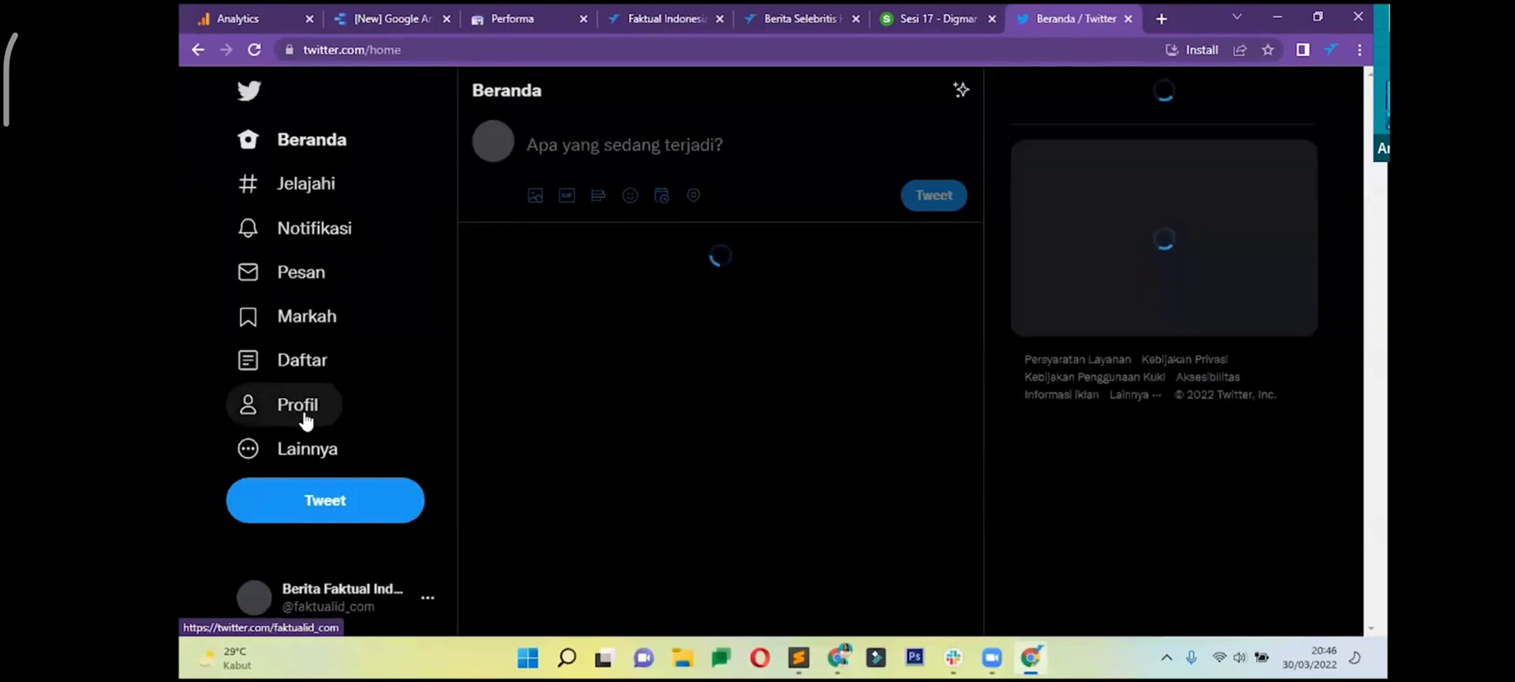
pyautogui.click(308, 421)
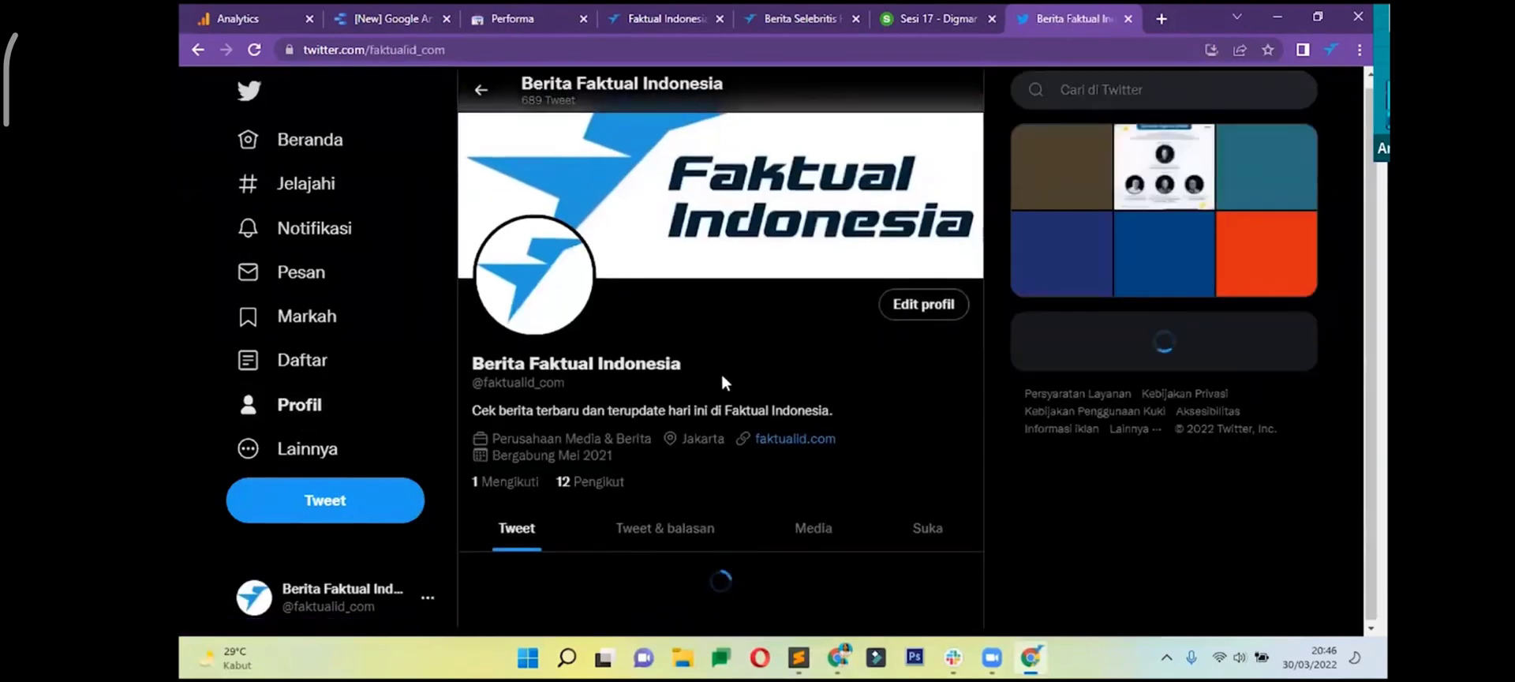
# - Open the analytics of the profile's newest "Just posted a photo" tweet, look through it and close it
pyautogui.scroll(-5, 835, 352)
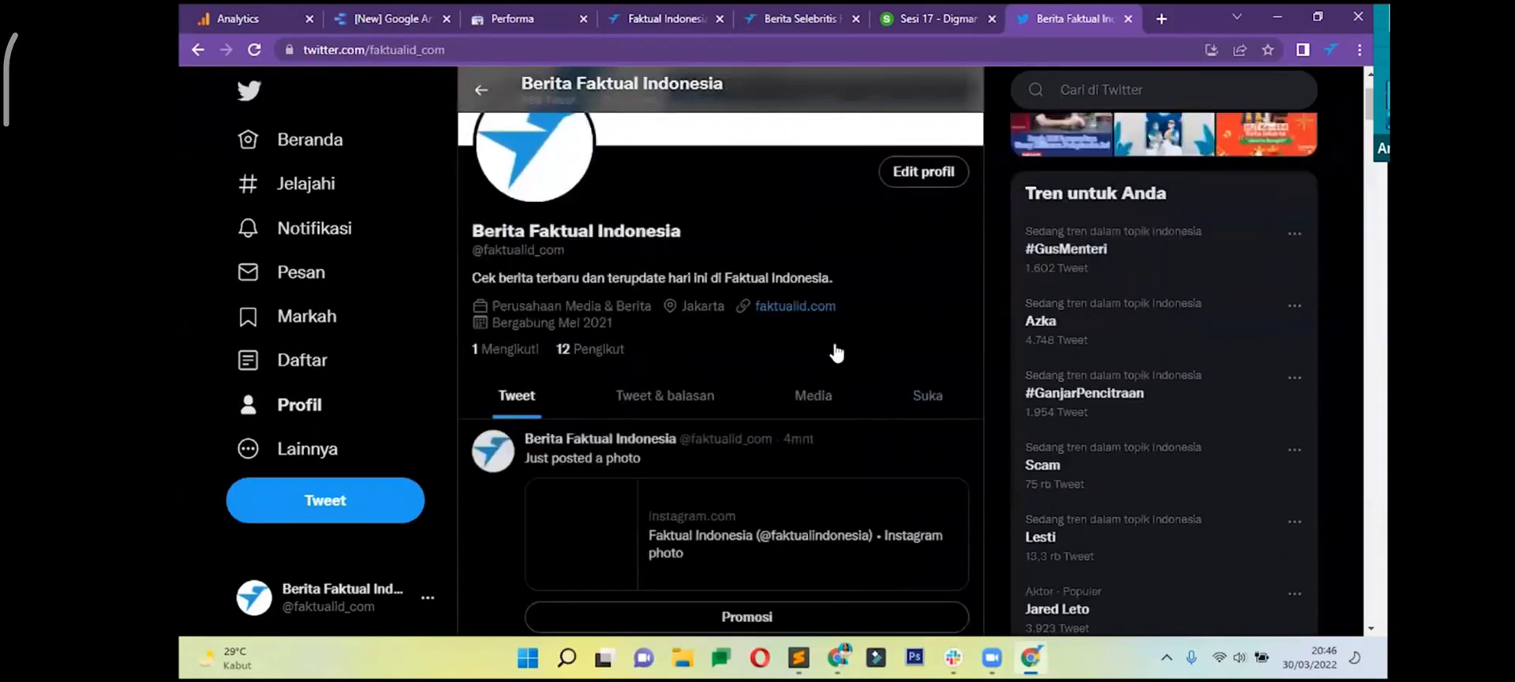
pyautogui.click(887, 349)
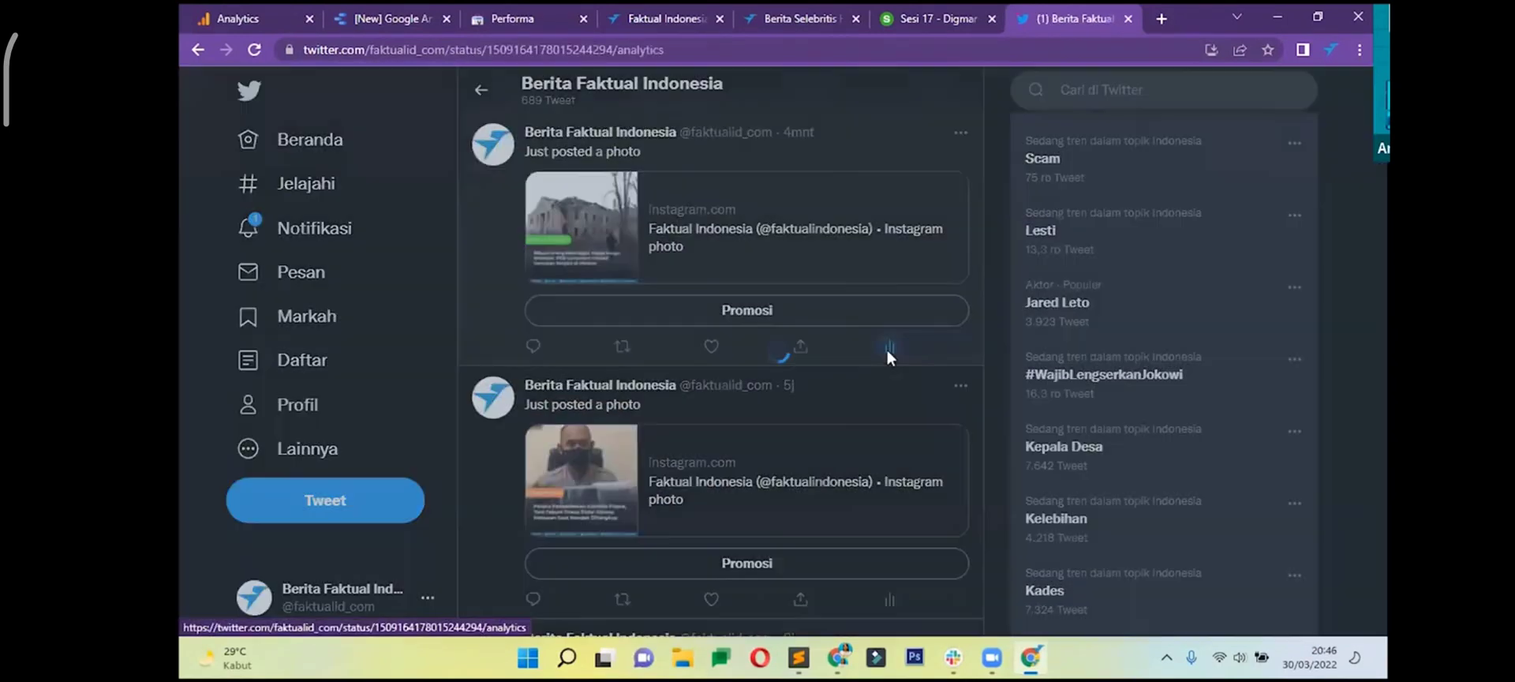
pyautogui.scroll(-2, 902, 341)
pyautogui.scroll(2, 868, 339)
pyautogui.scroll(-2, 906, 333)
pyautogui.click(435, 298)
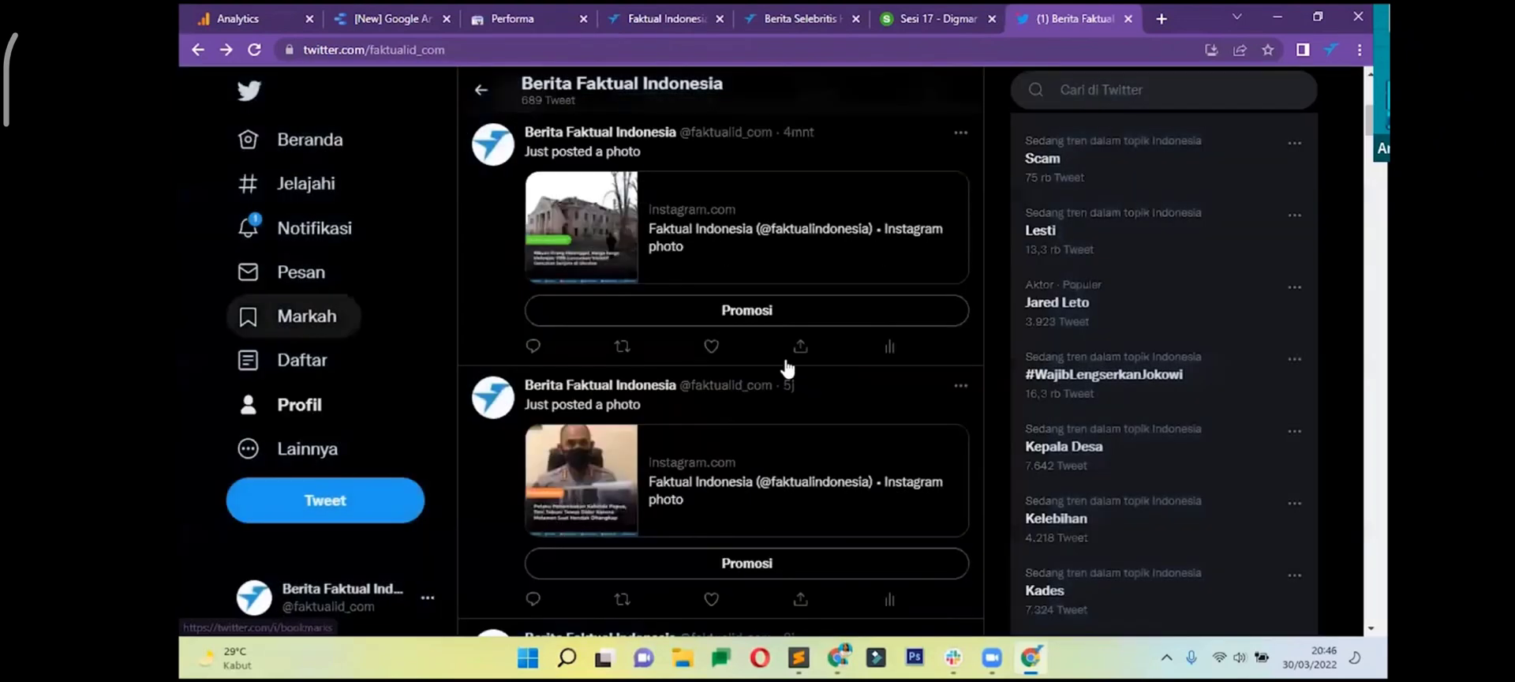
# - View the analytics of the tweet "Baru saja mengirim foto @ Jakarta, Indonesia" and close it
pyautogui.scroll(-10, 789, 367)
pyautogui.scroll(3, 848, 344)
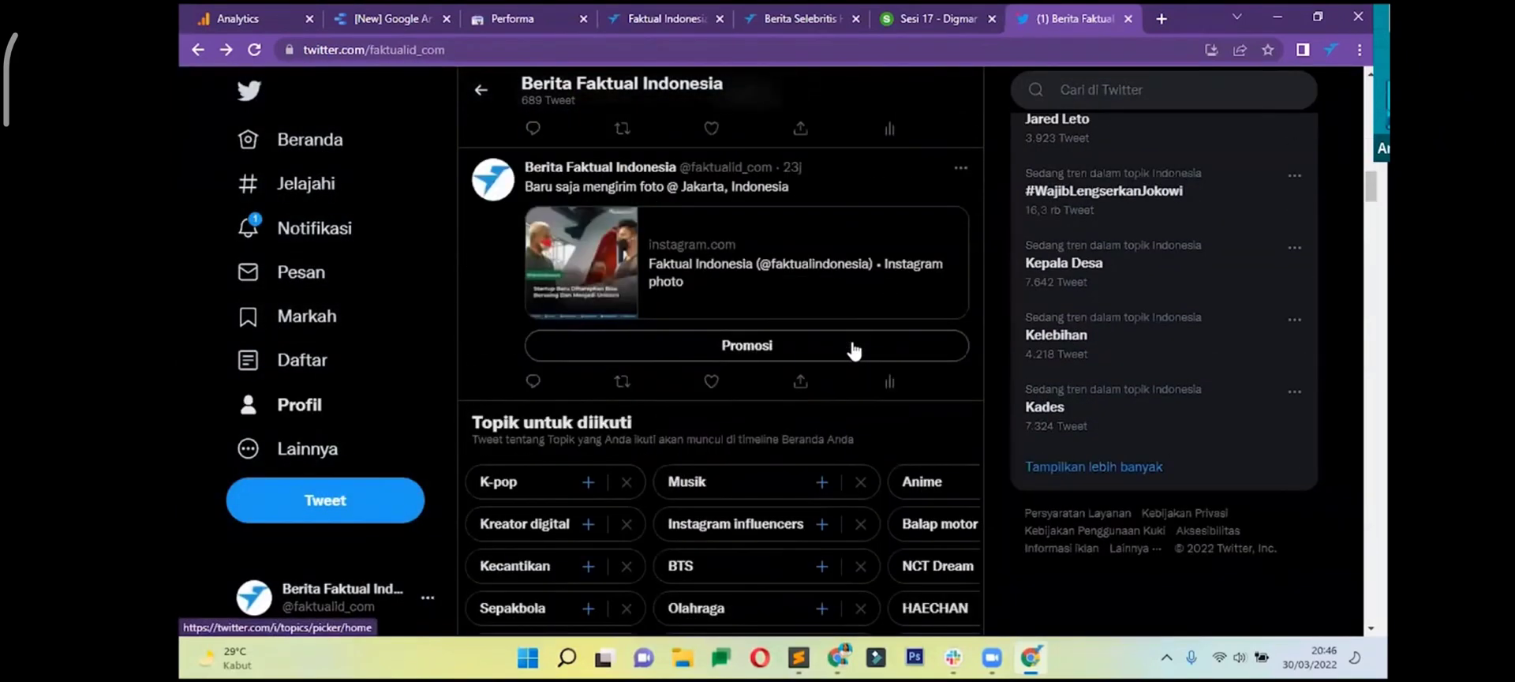
pyautogui.click(882, 379)
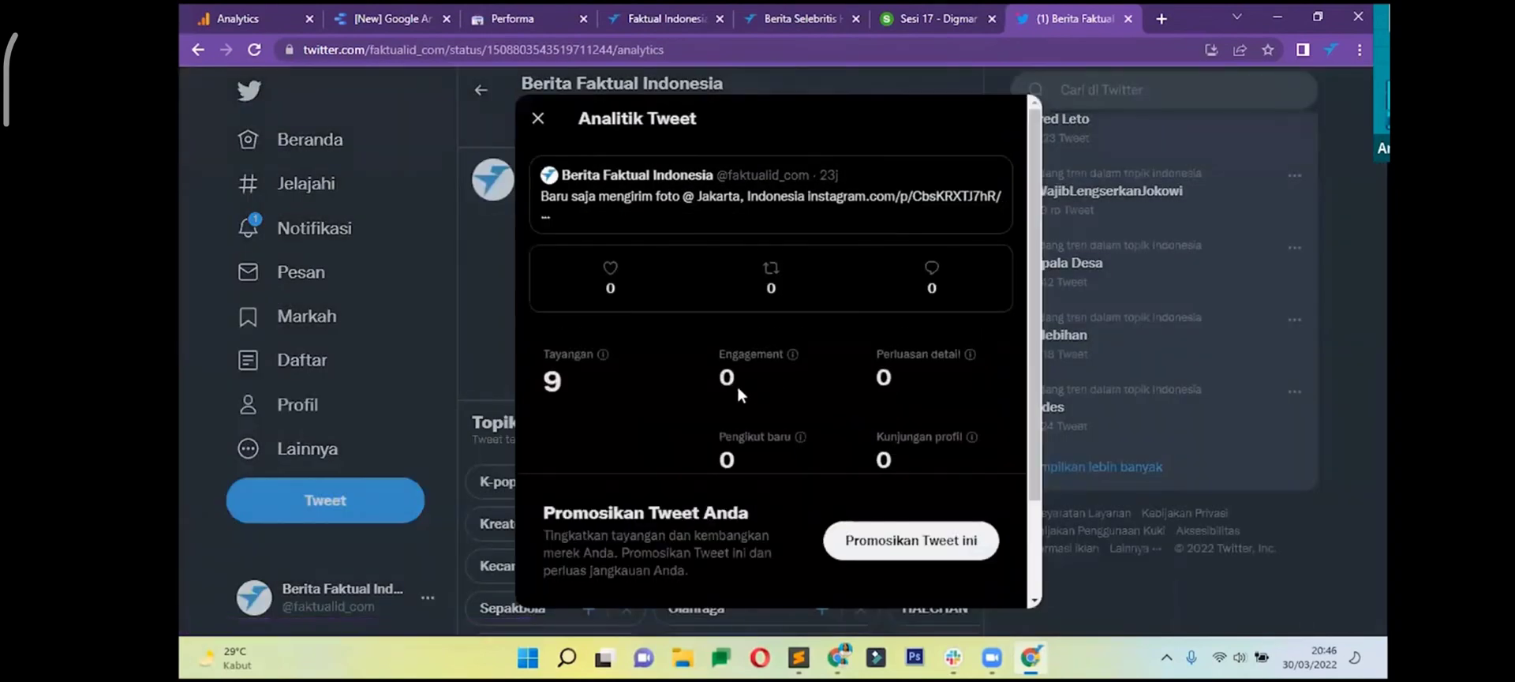
pyautogui.scroll(-2, 739, 395)
pyautogui.scroll(2, 738, 394)
pyautogui.click(838, 79)
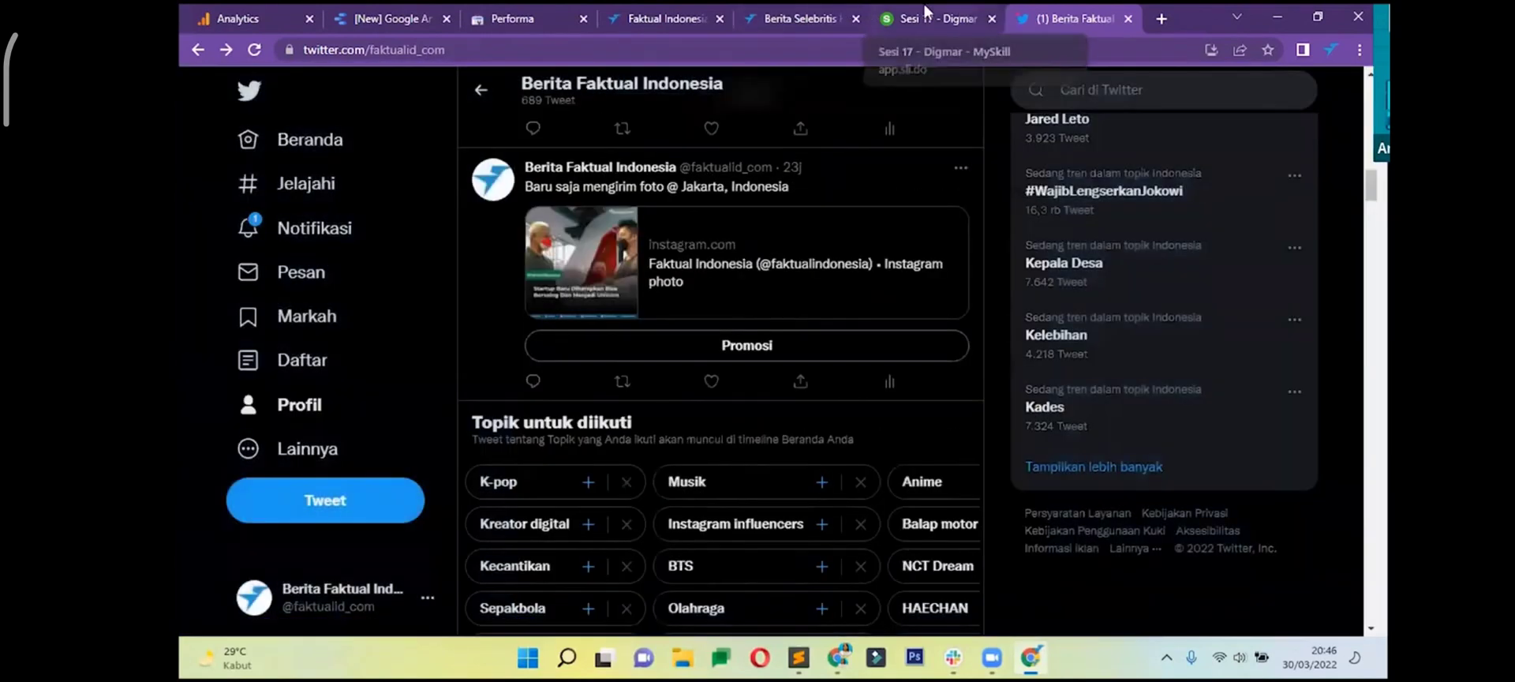
# - Return to the Slido page of the "Sesi 17 - Digmar - MySkill" event and read through the audience questions
pyautogui.click(917, 22)
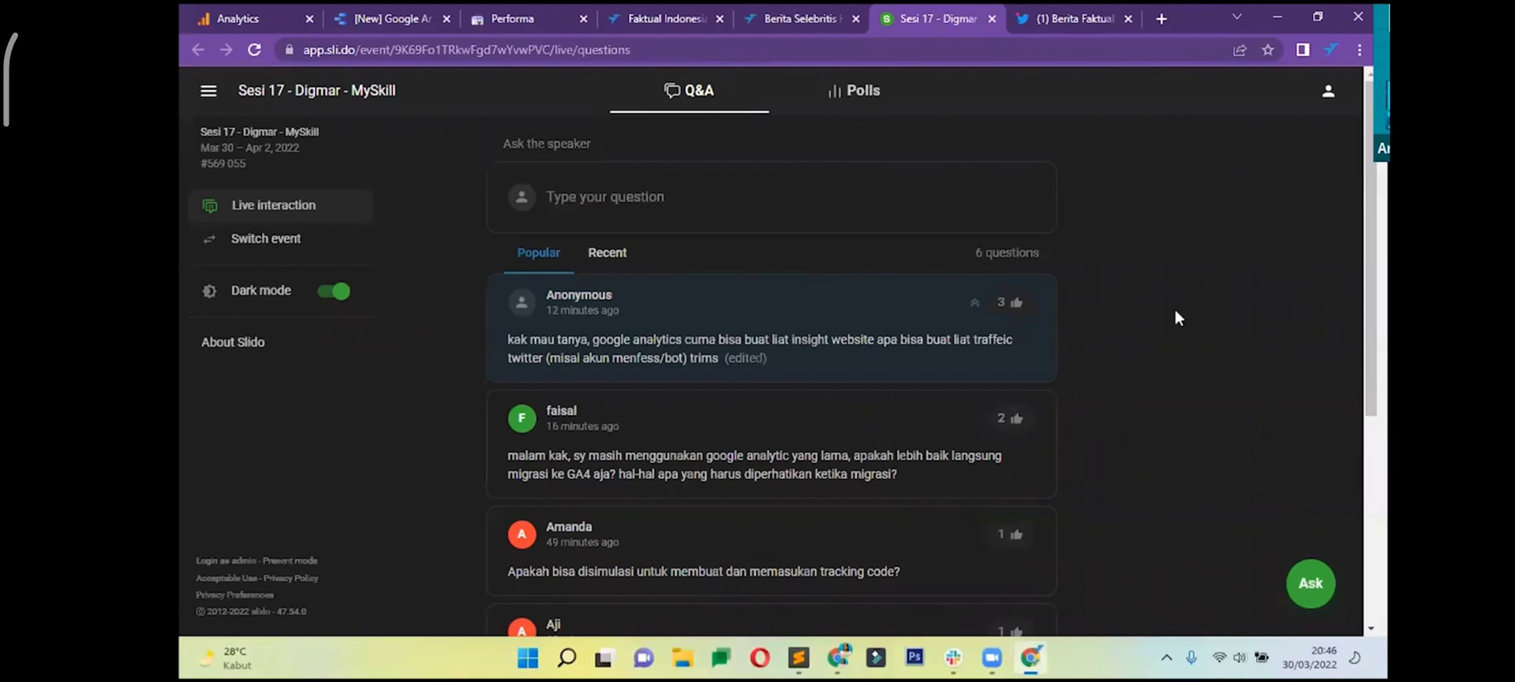
pyautogui.scroll(-4, 1180, 323)
pyautogui.scroll(5, 1181, 323)
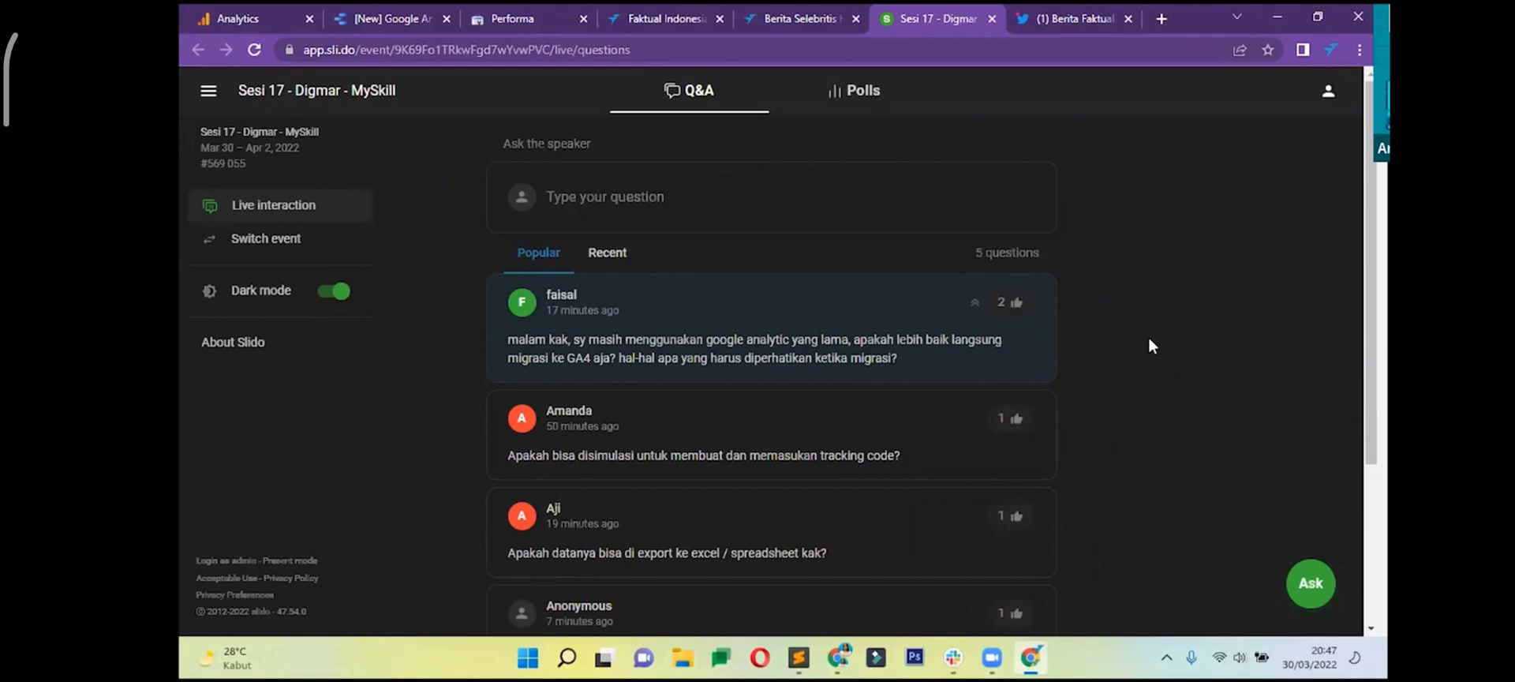
# - Switch to Google Analytics, leave the tracking code page and open the Faktual ID property instead of faktualid.com
pyautogui.click(258, 11)
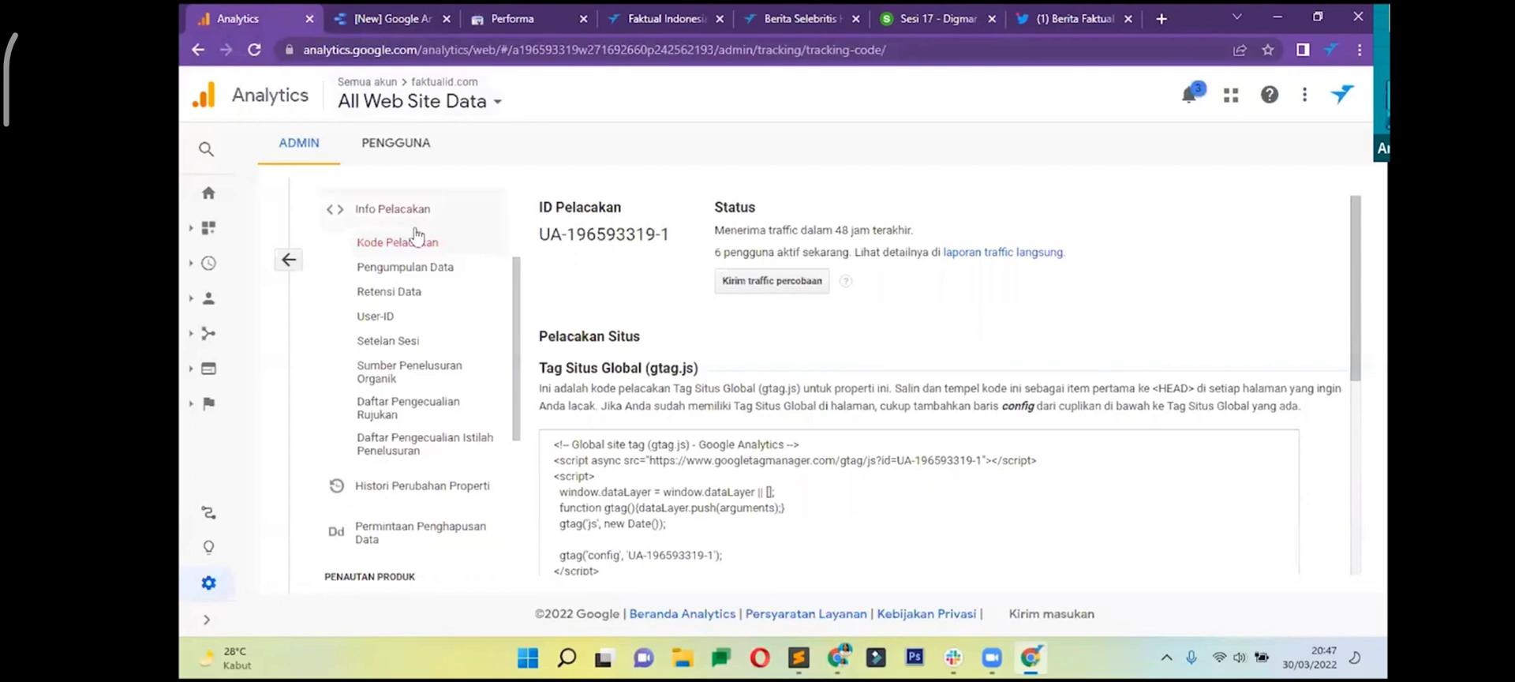
pyautogui.click(289, 261)
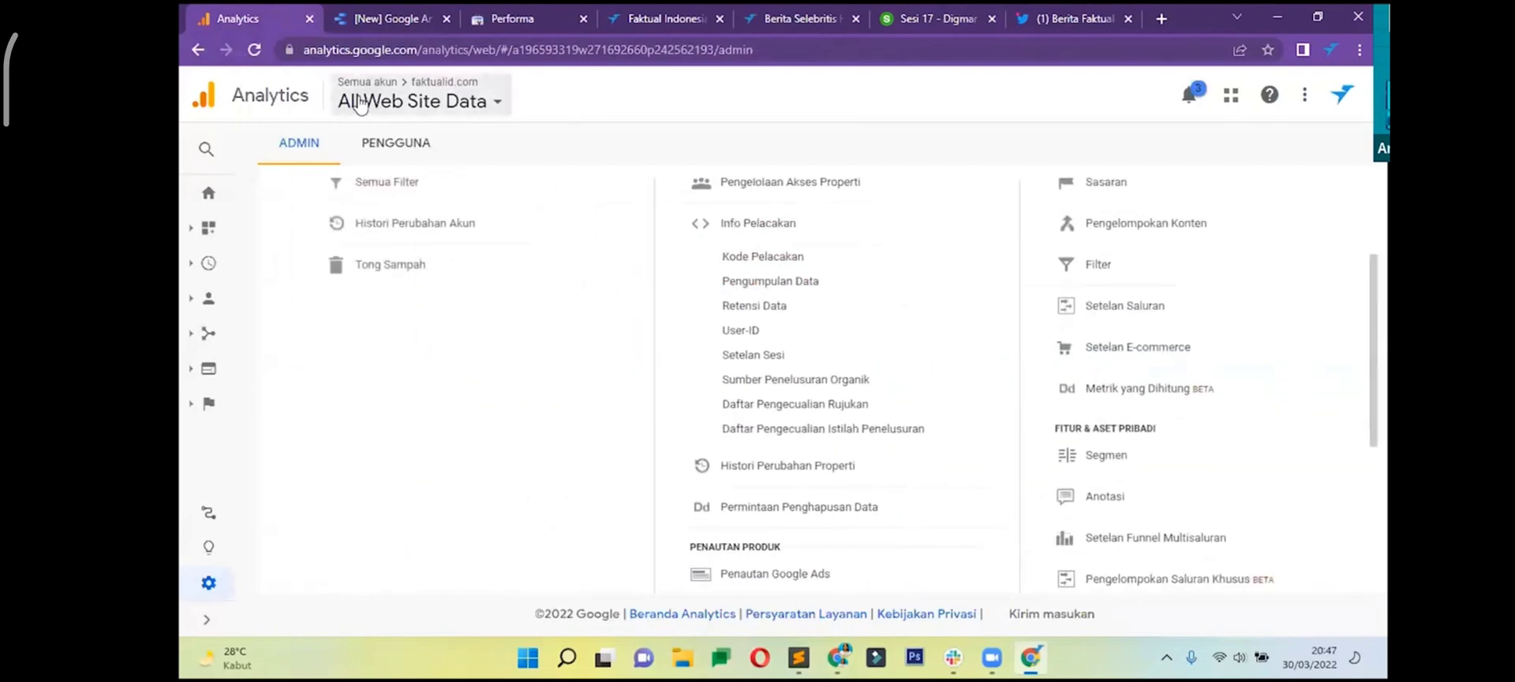
pyautogui.click(442, 101)
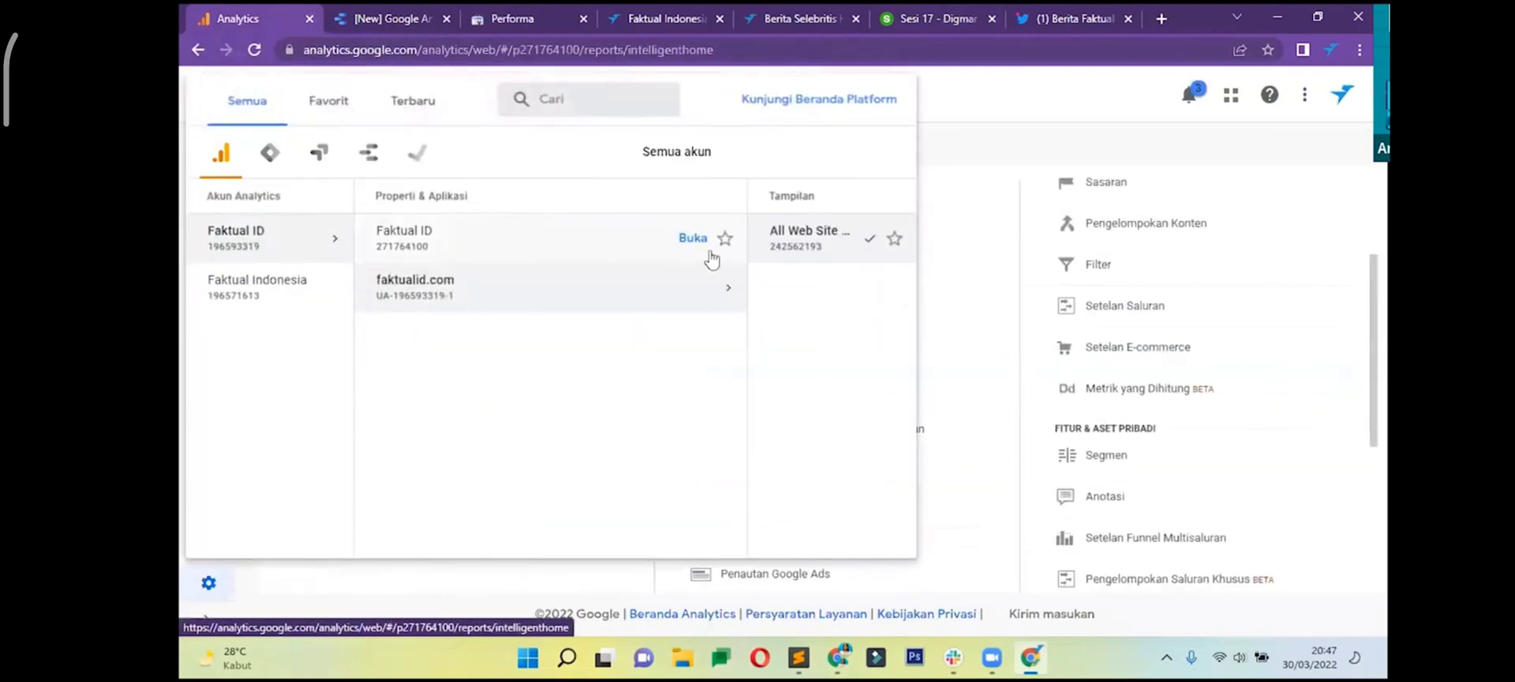
pyautogui.click(773, 235)
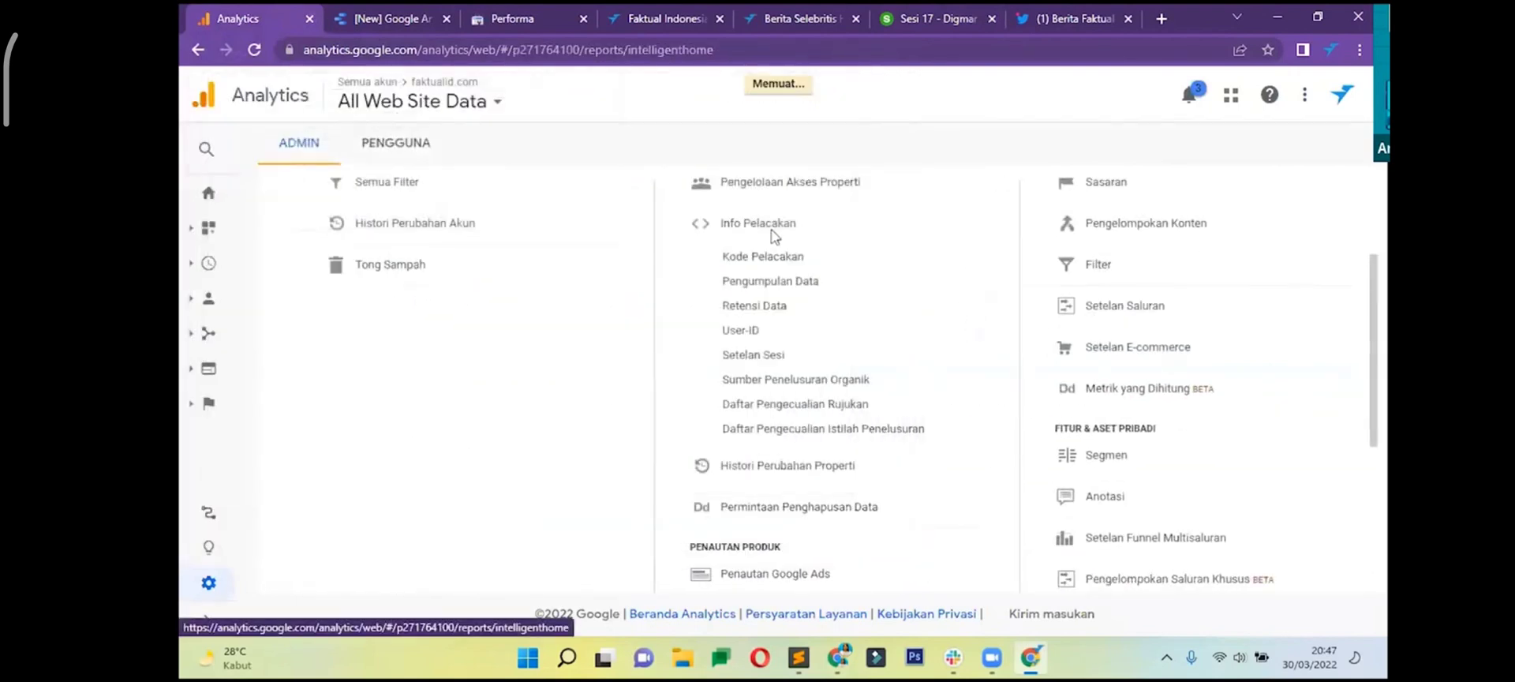
pyautogui.click(383, 101)
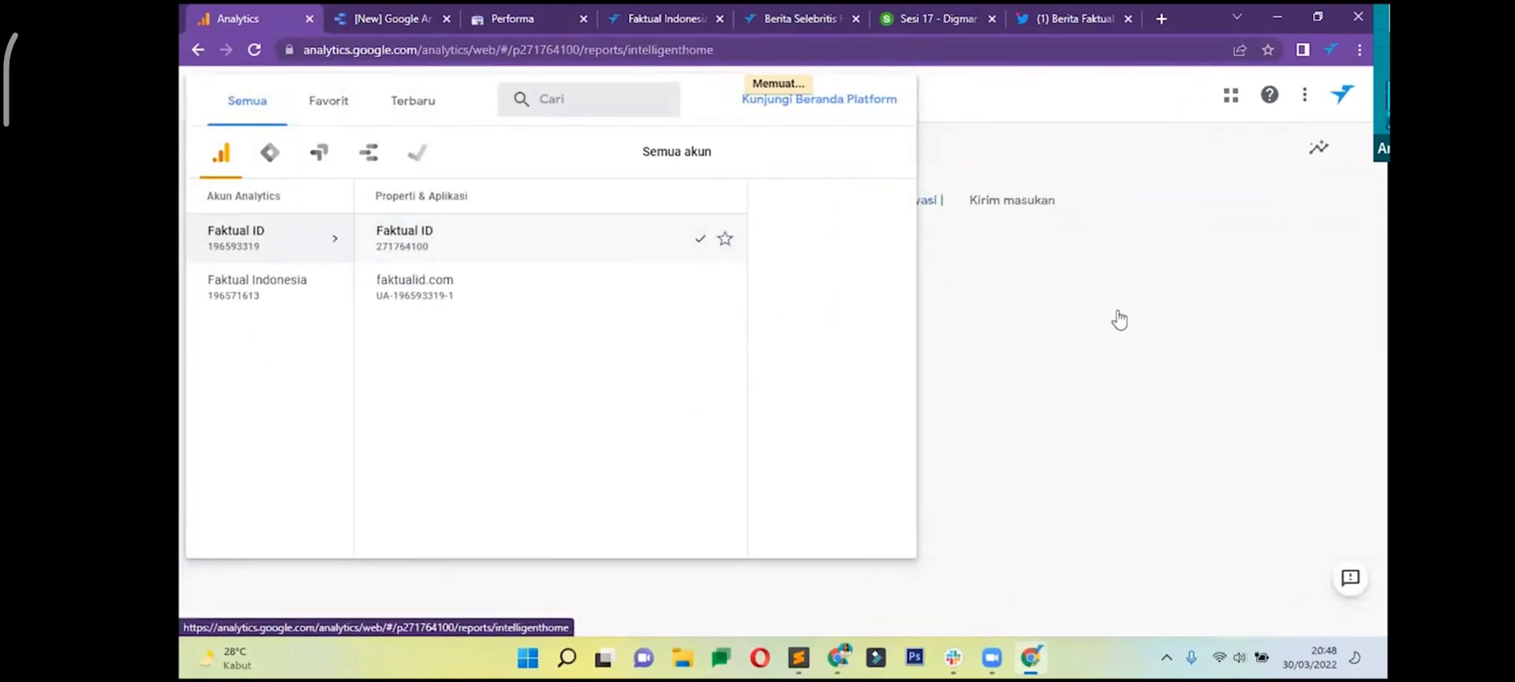
pyautogui.click(1055, 207)
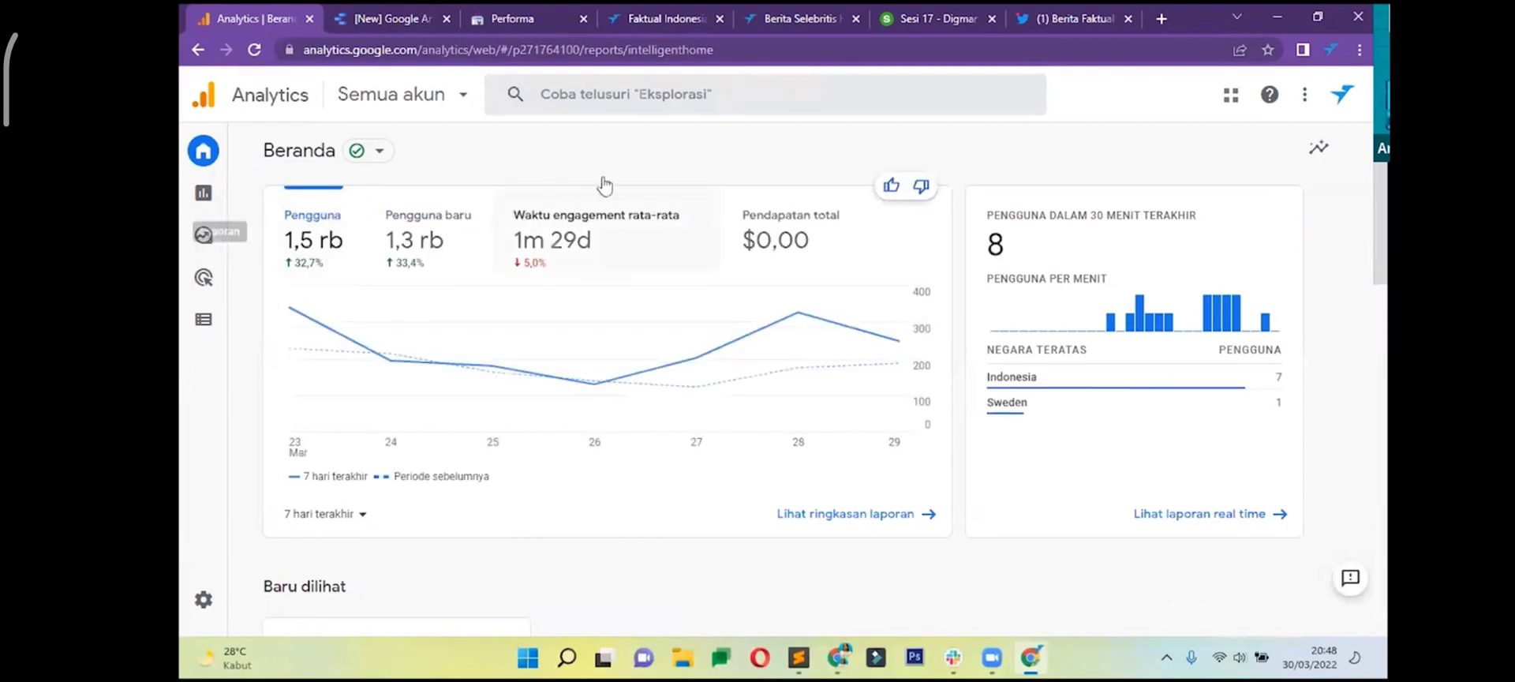
# - Look through the cards on the Faktual ID property's Beranda page and dismiss its welcome message
pyautogui.scroll(-15, 710, 375)
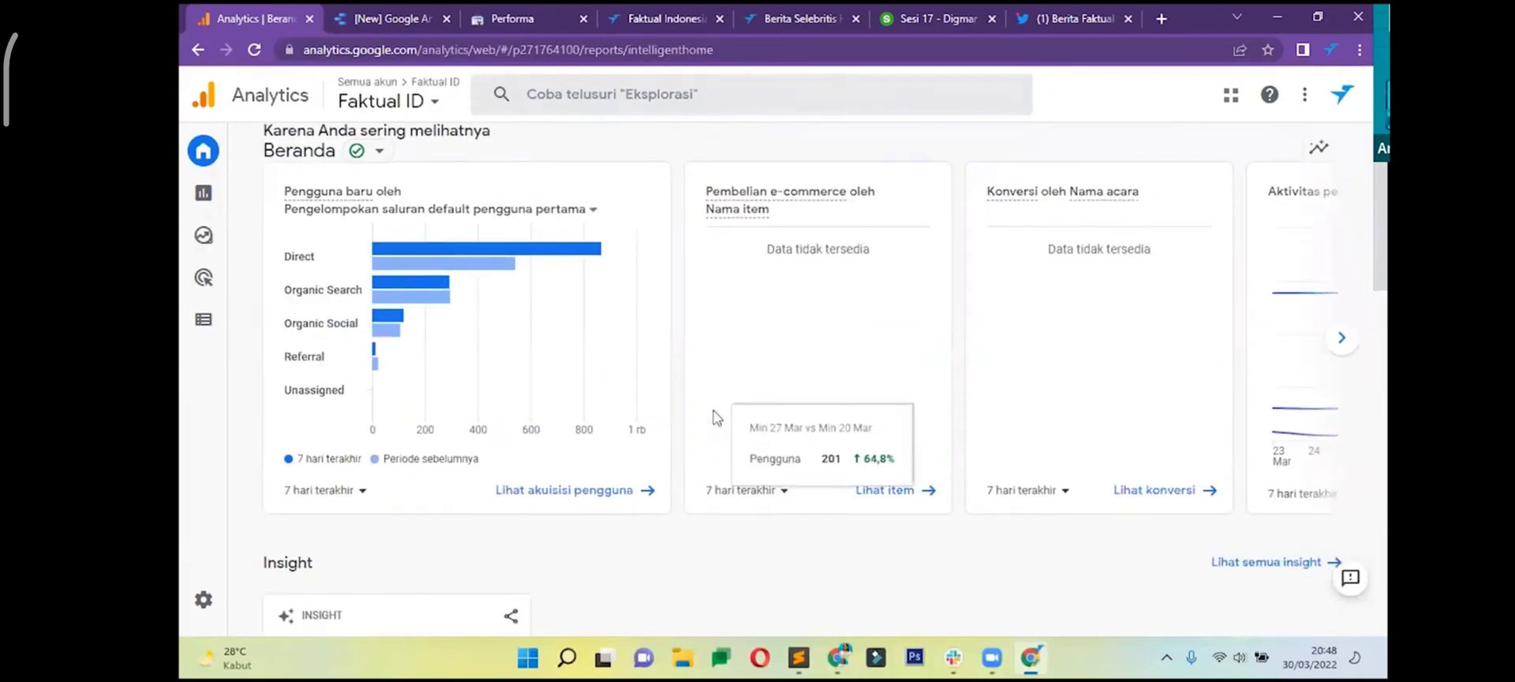
pyautogui.scroll(15, 714, 418)
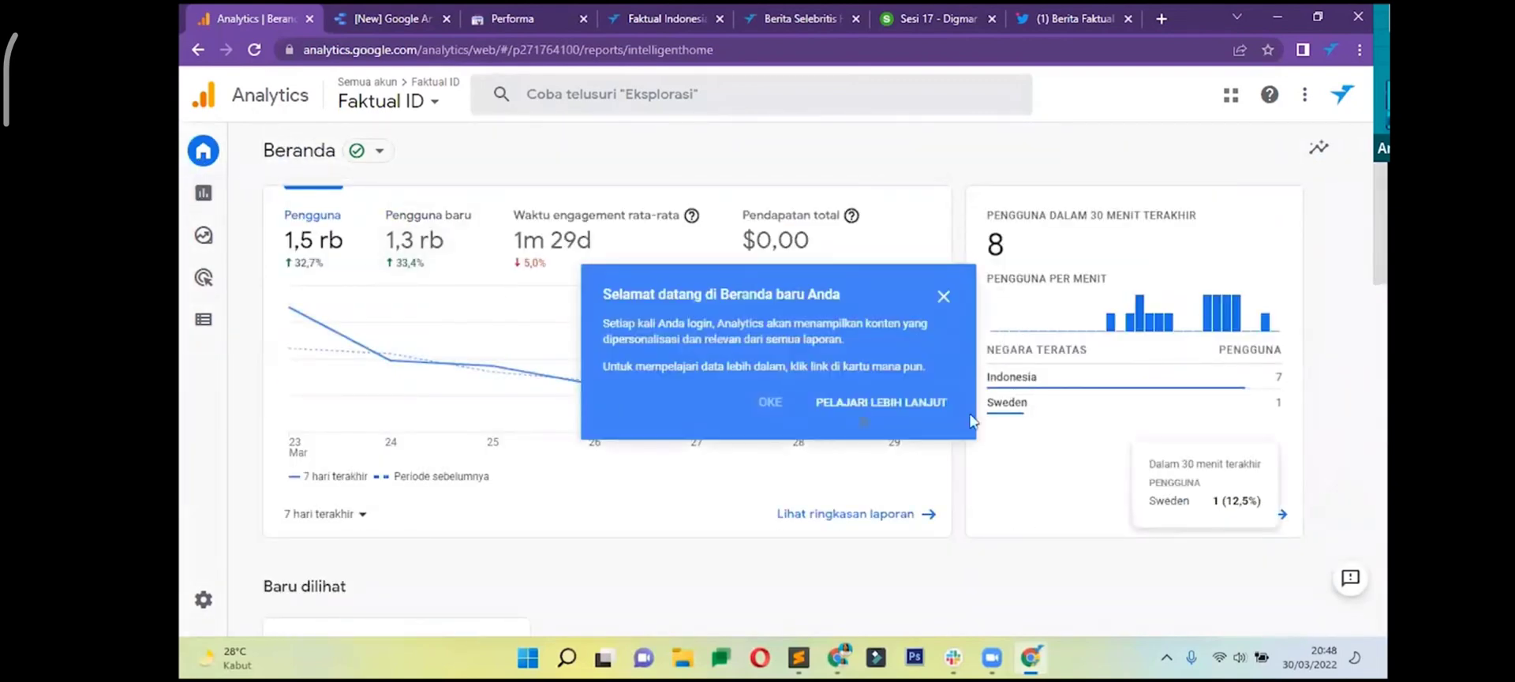
pyautogui.click(942, 303)
pyautogui.scroll(-3, 1323, 355)
pyautogui.scroll(3, 1322, 355)
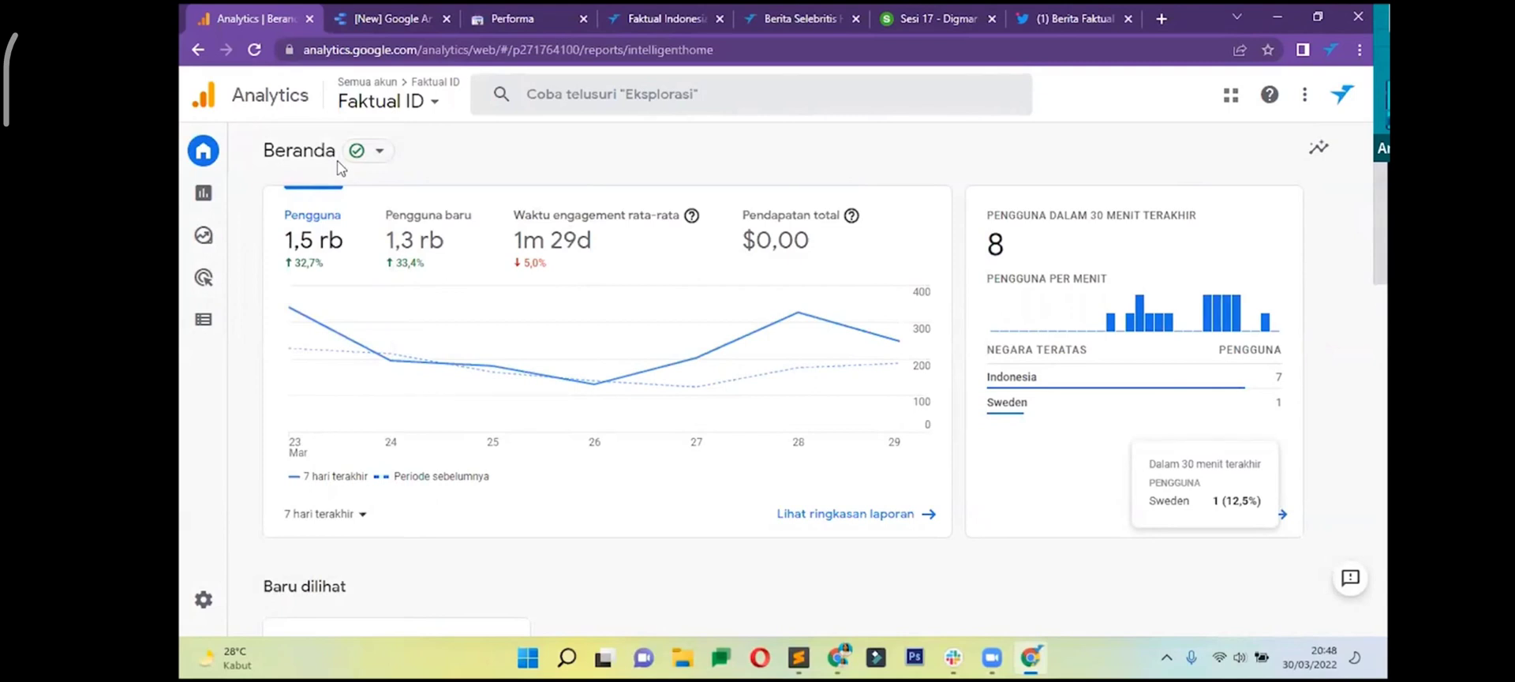
pyautogui.click(221, 249)
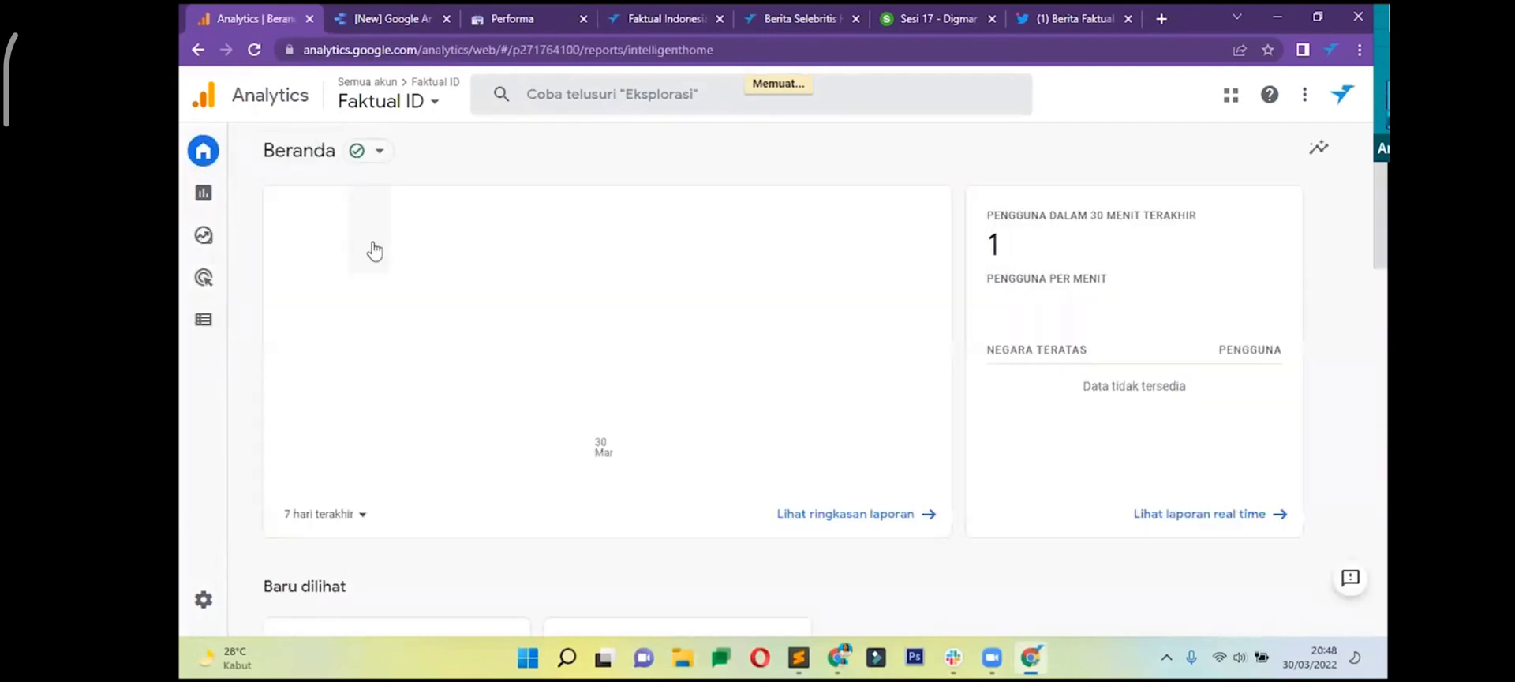
pyautogui.scroll(-6, 372, 345)
pyautogui.scroll(6, 405, 353)
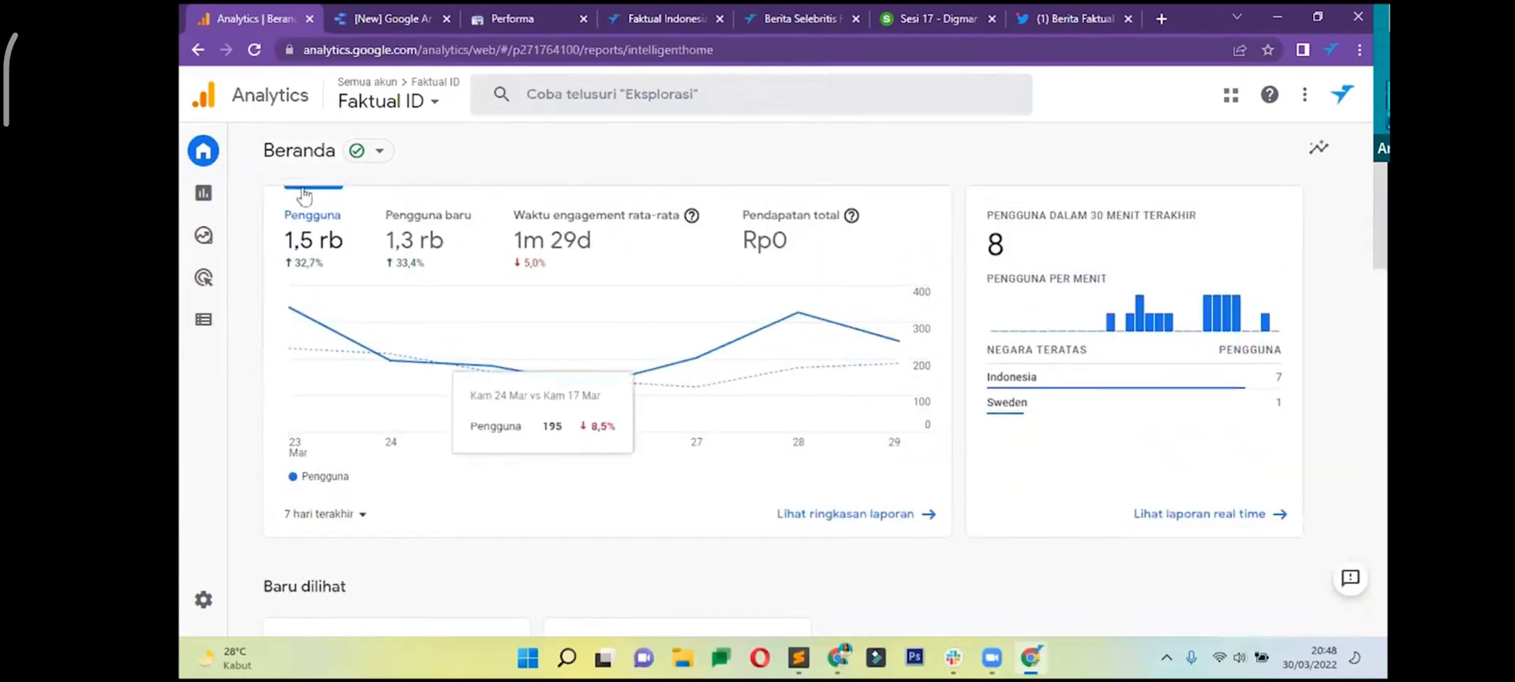
# - Open the Ringkasan laporan report of the Faktual ID property and look through its cards
pyautogui.moveTo(205, 194)
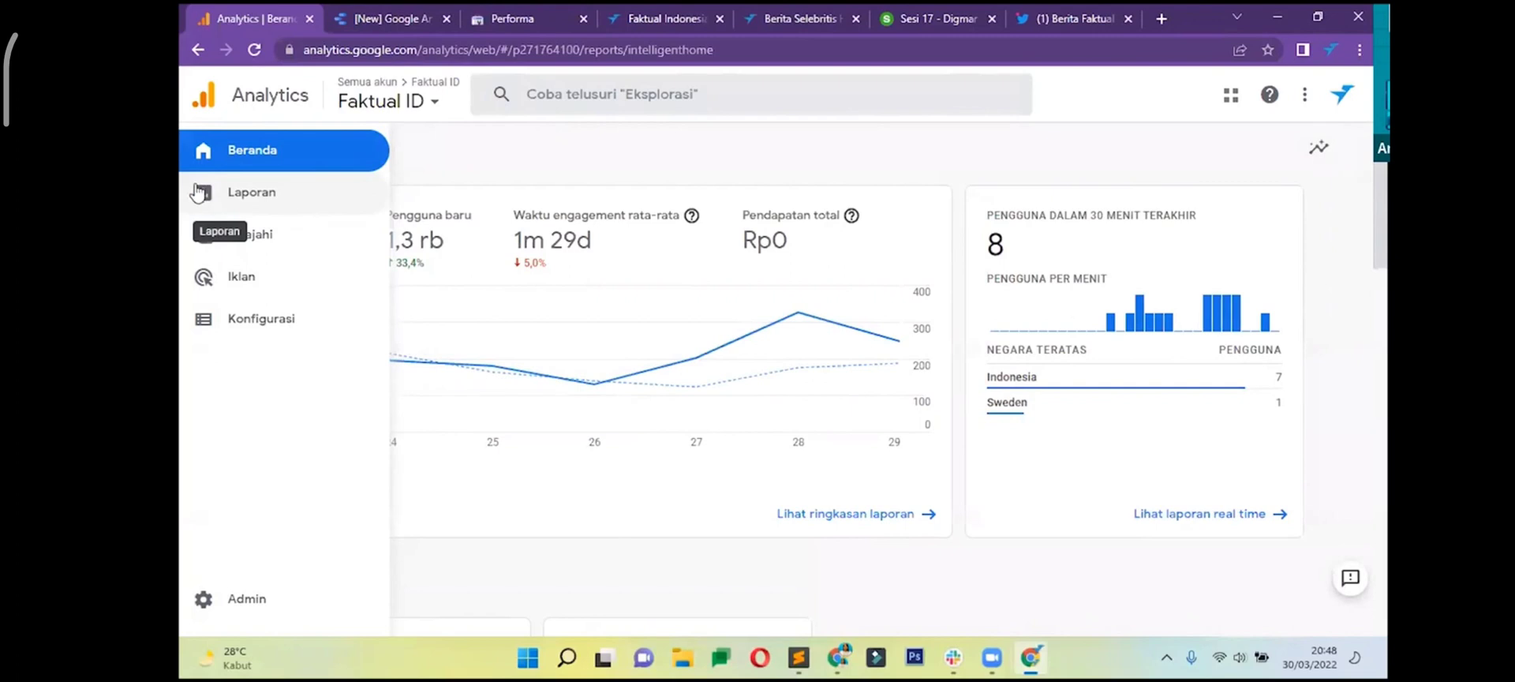
pyautogui.click(201, 192)
pyautogui.moveTo(205, 151)
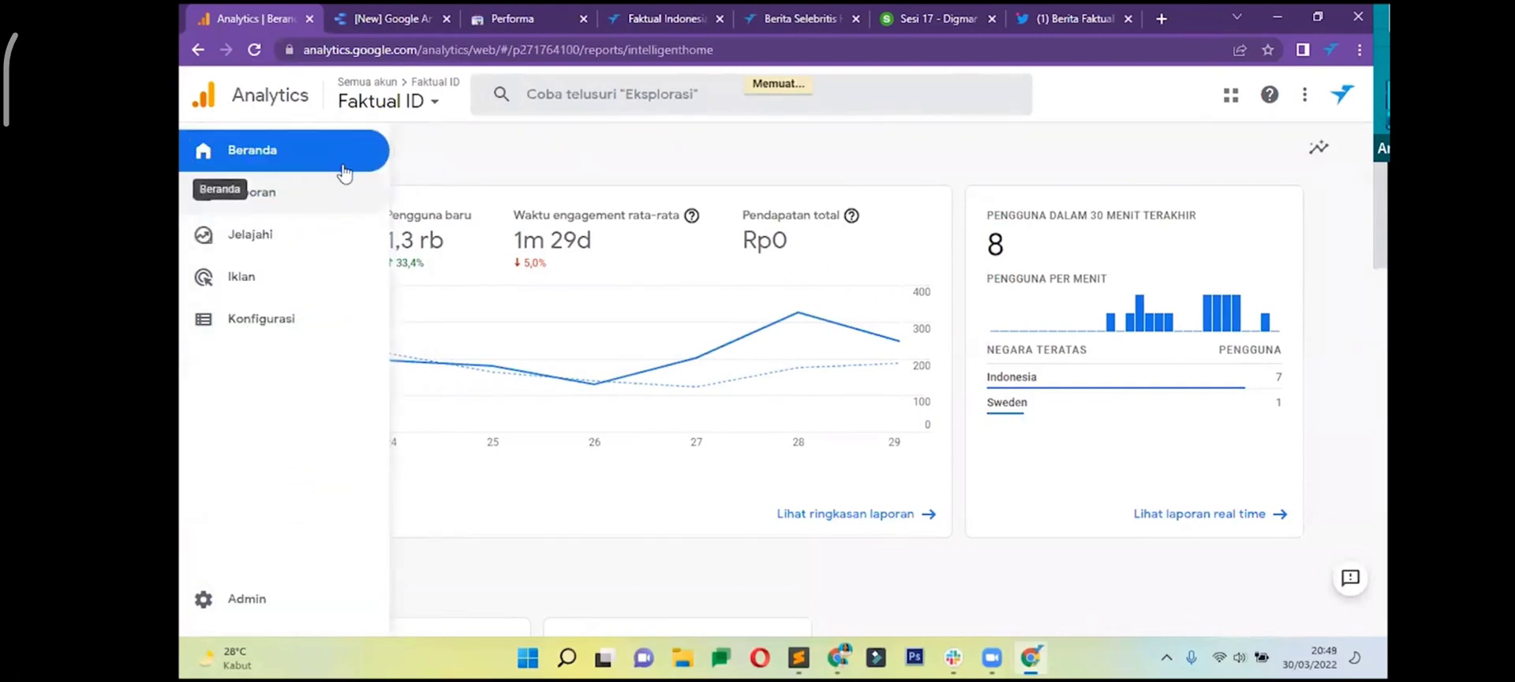
pyautogui.rightClick(300, 196)
pyautogui.click(867, 178)
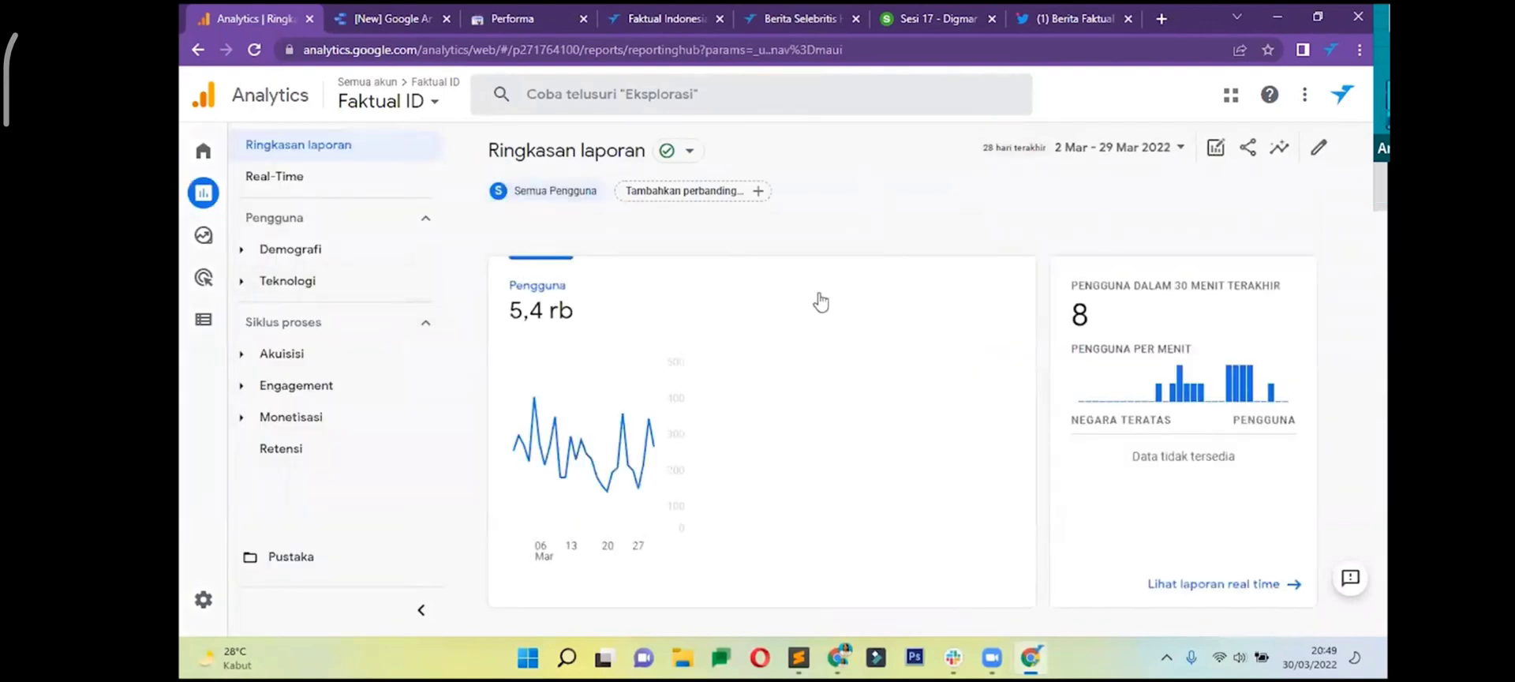
pyautogui.scroll(-10, 819, 297)
pyautogui.scroll(-8, 820, 309)
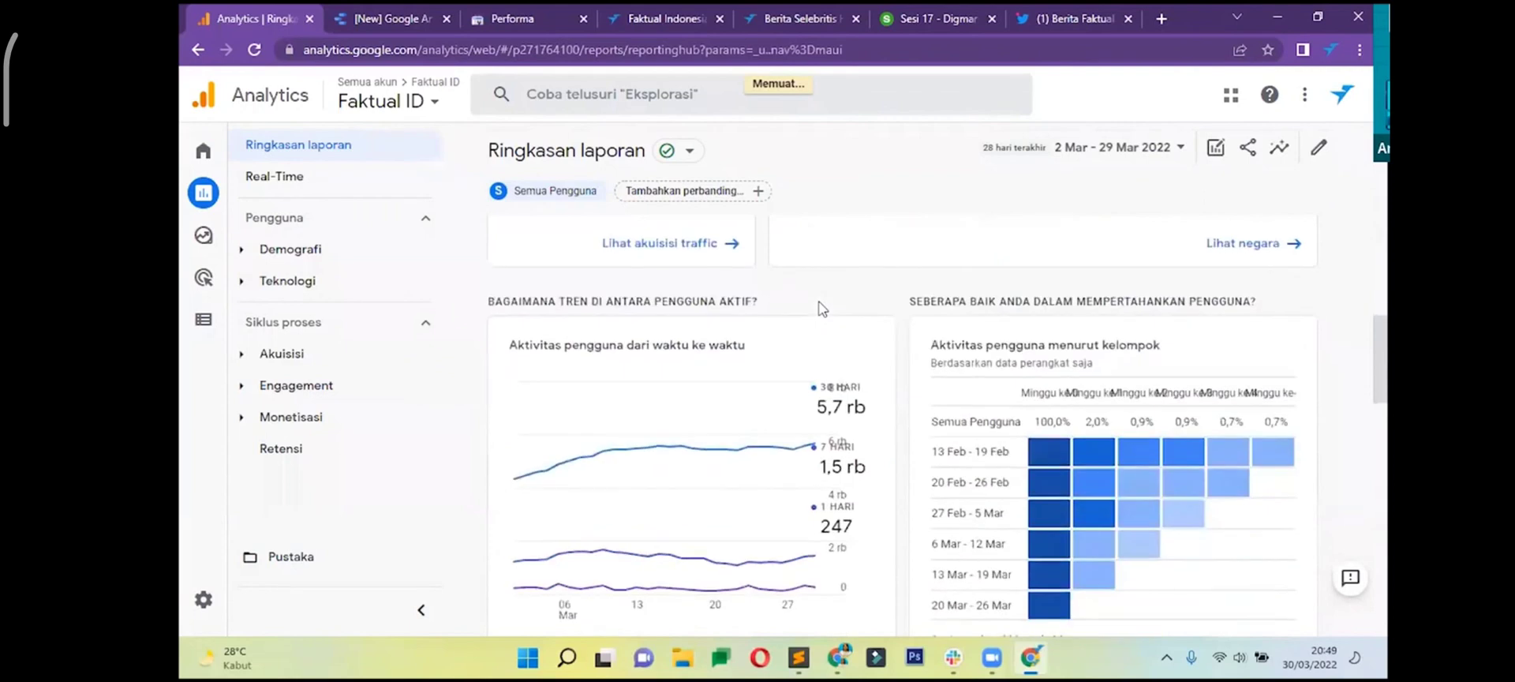
pyautogui.scroll(-4, 931, 357)
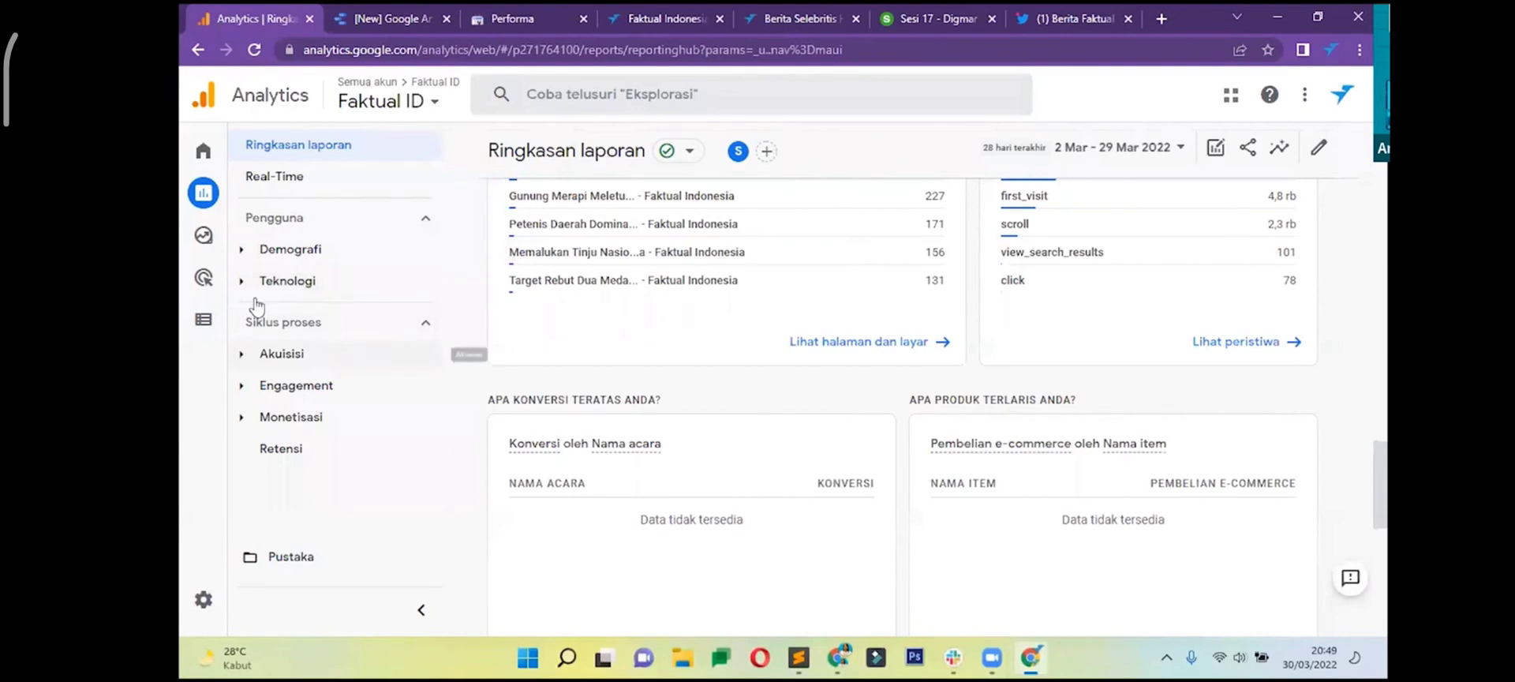
# - Open the Ringkasan akuisisi report and examine its new users, sessions and lifetime value cards
pyautogui.moveTo(233, 302)
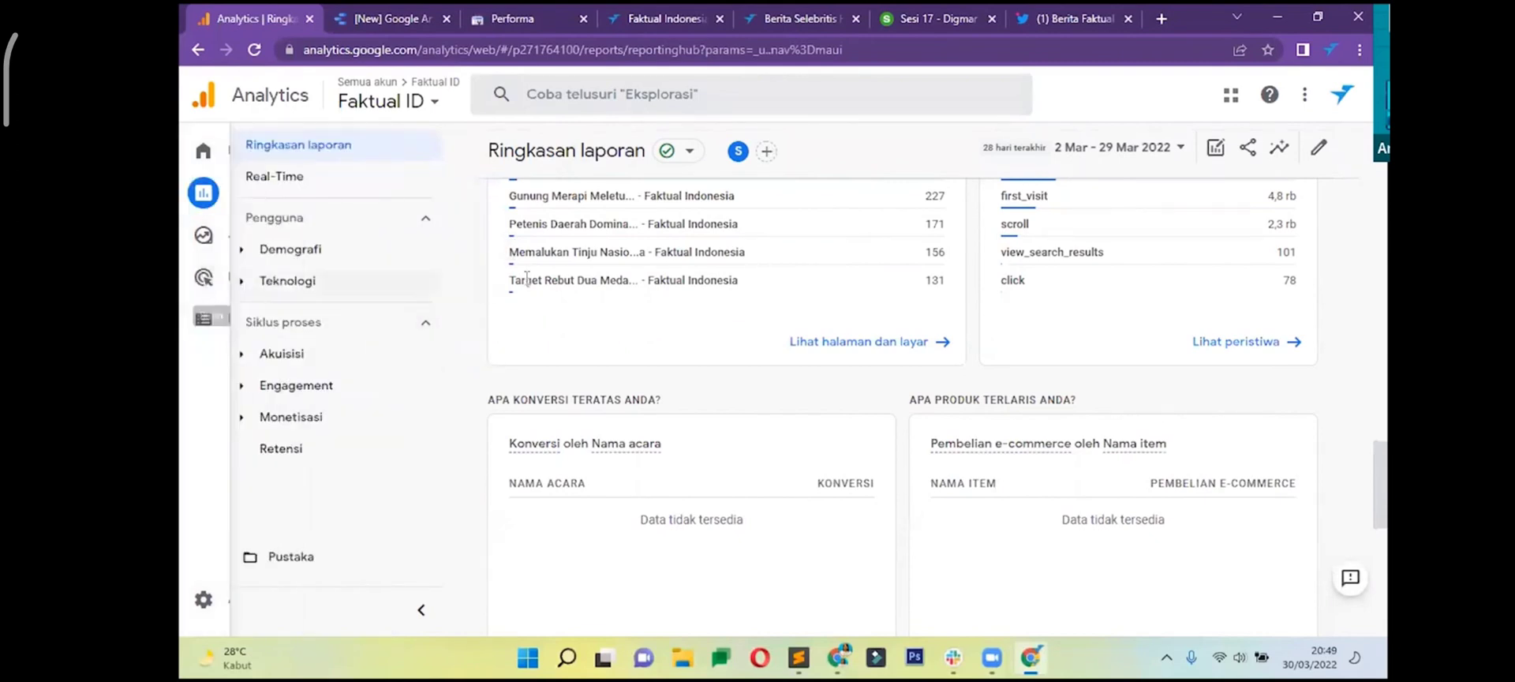
pyautogui.click(293, 353)
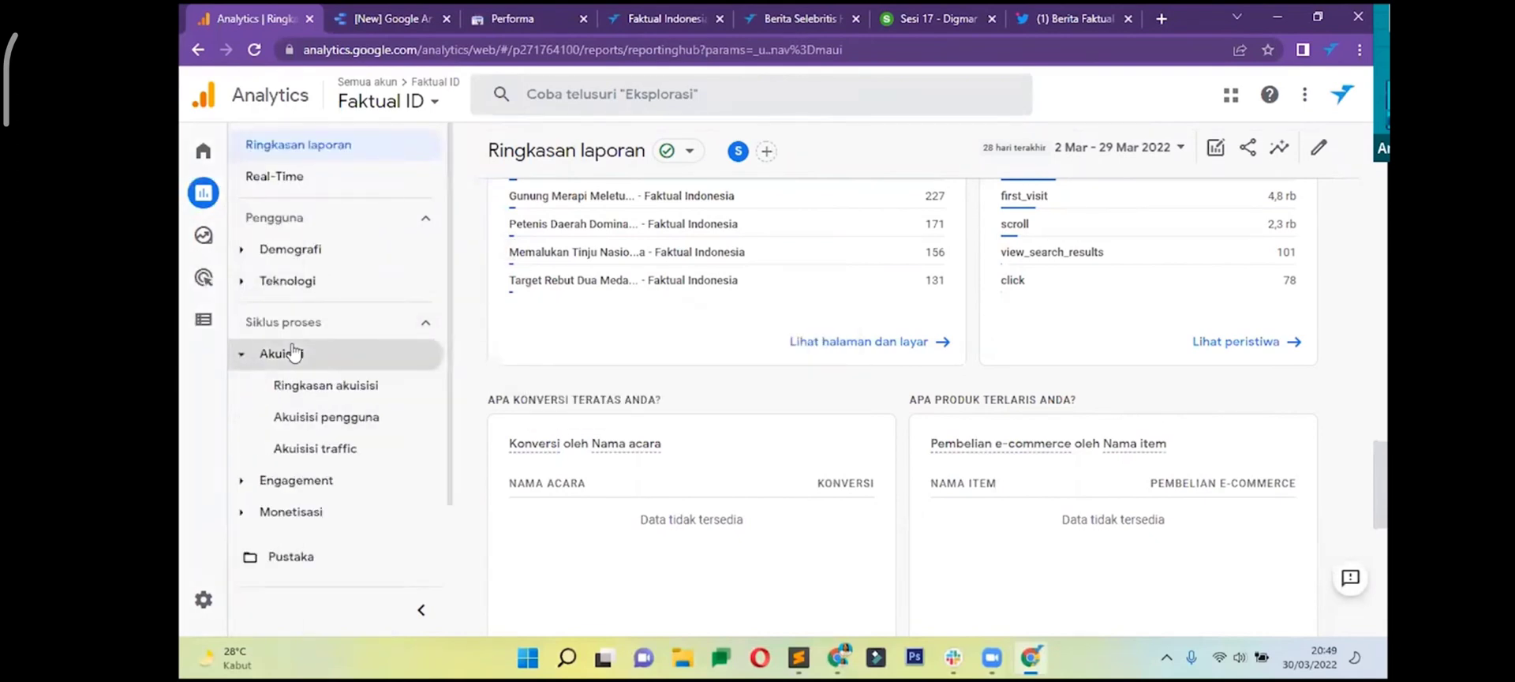
pyautogui.click(297, 387)
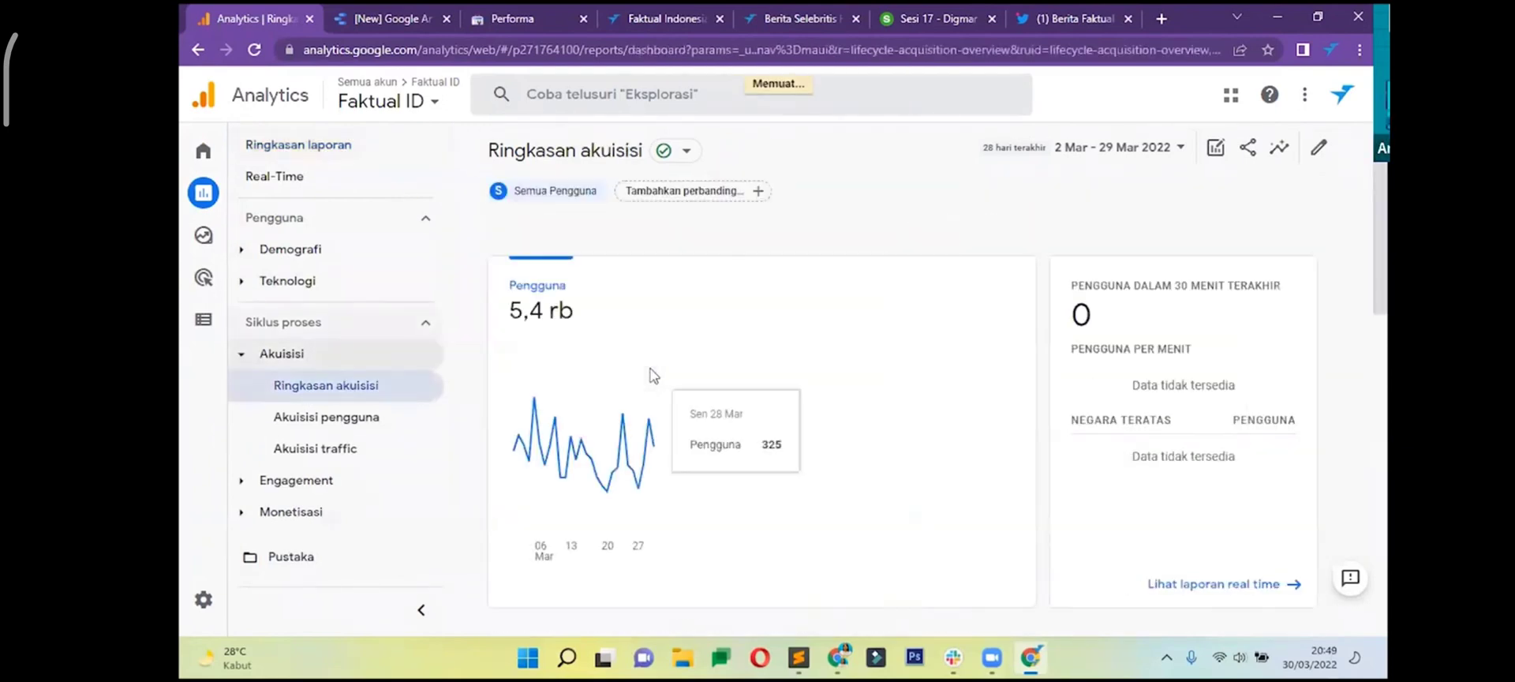
pyautogui.scroll(-5, 619, 274)
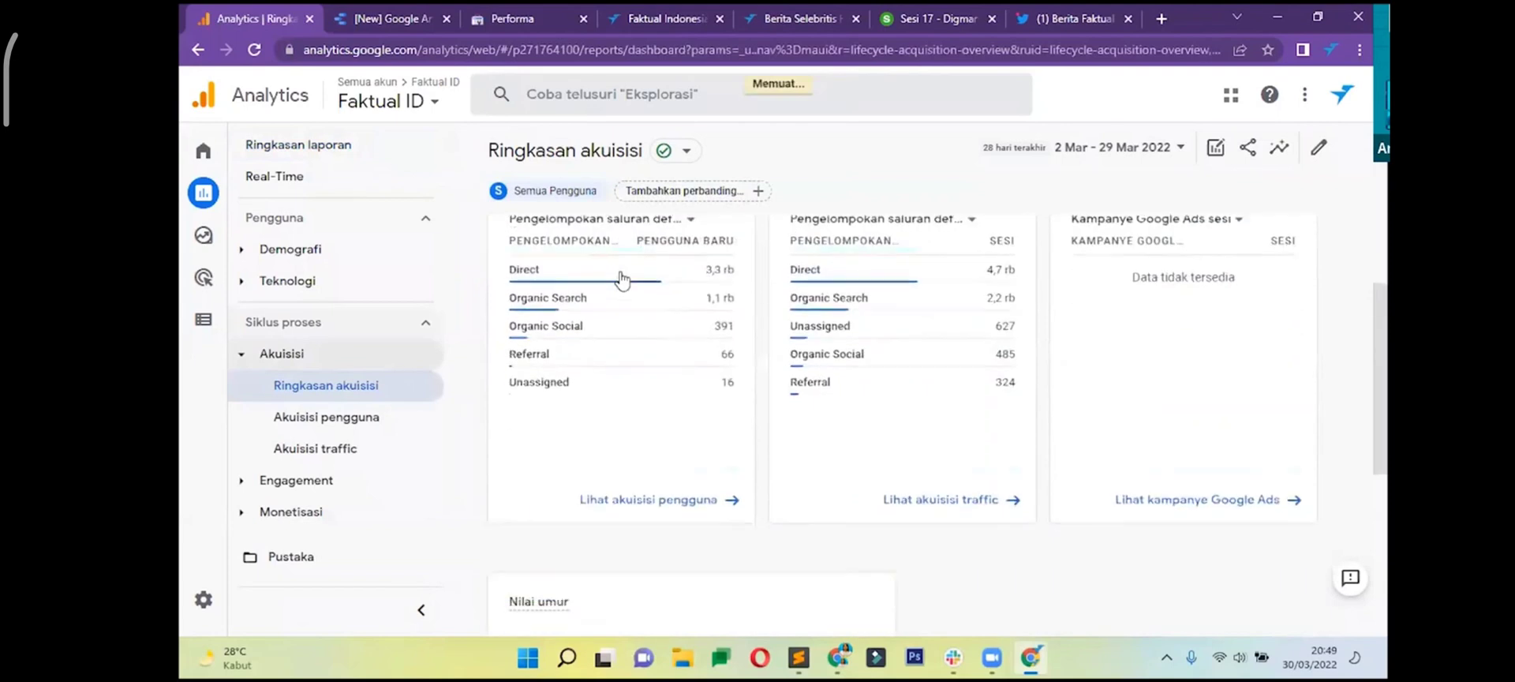
pyautogui.scroll(2, 632, 324)
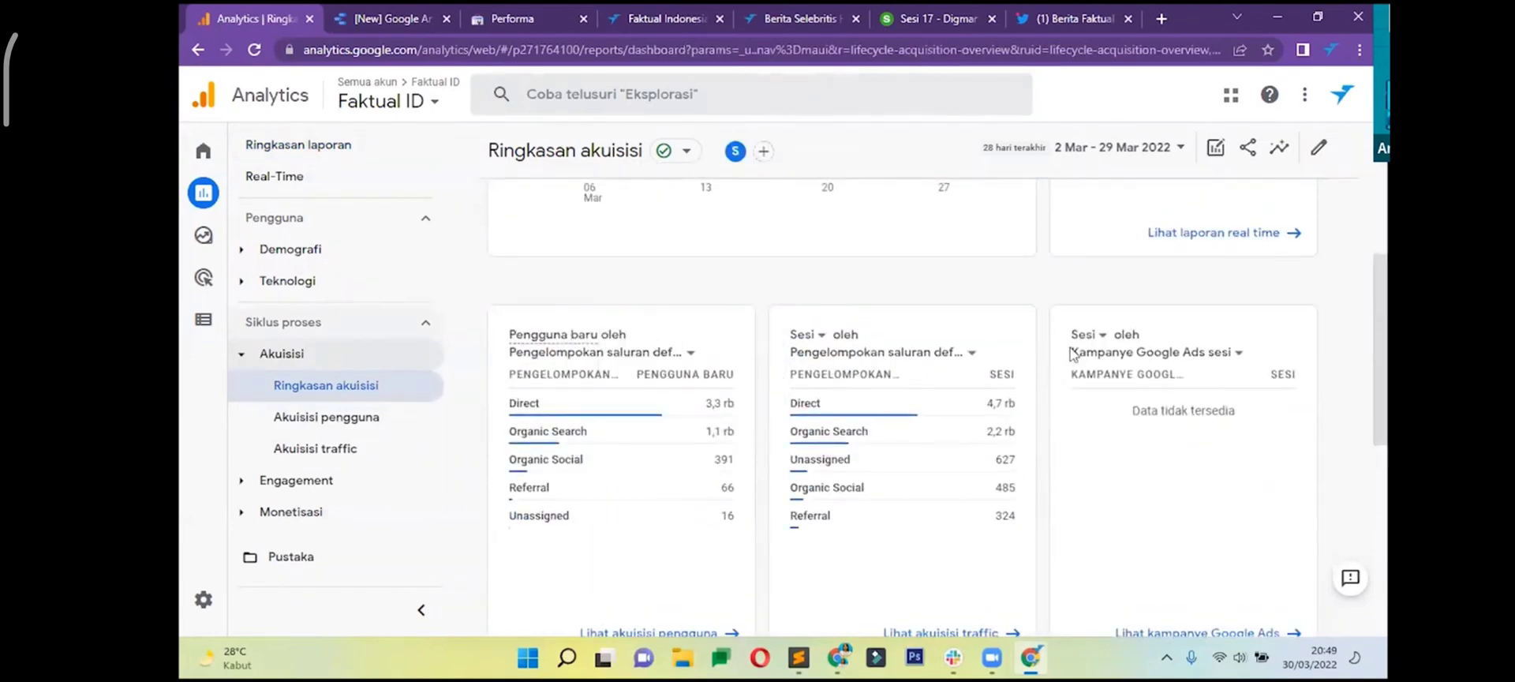
pyautogui.scroll(-3, 1041, 382)
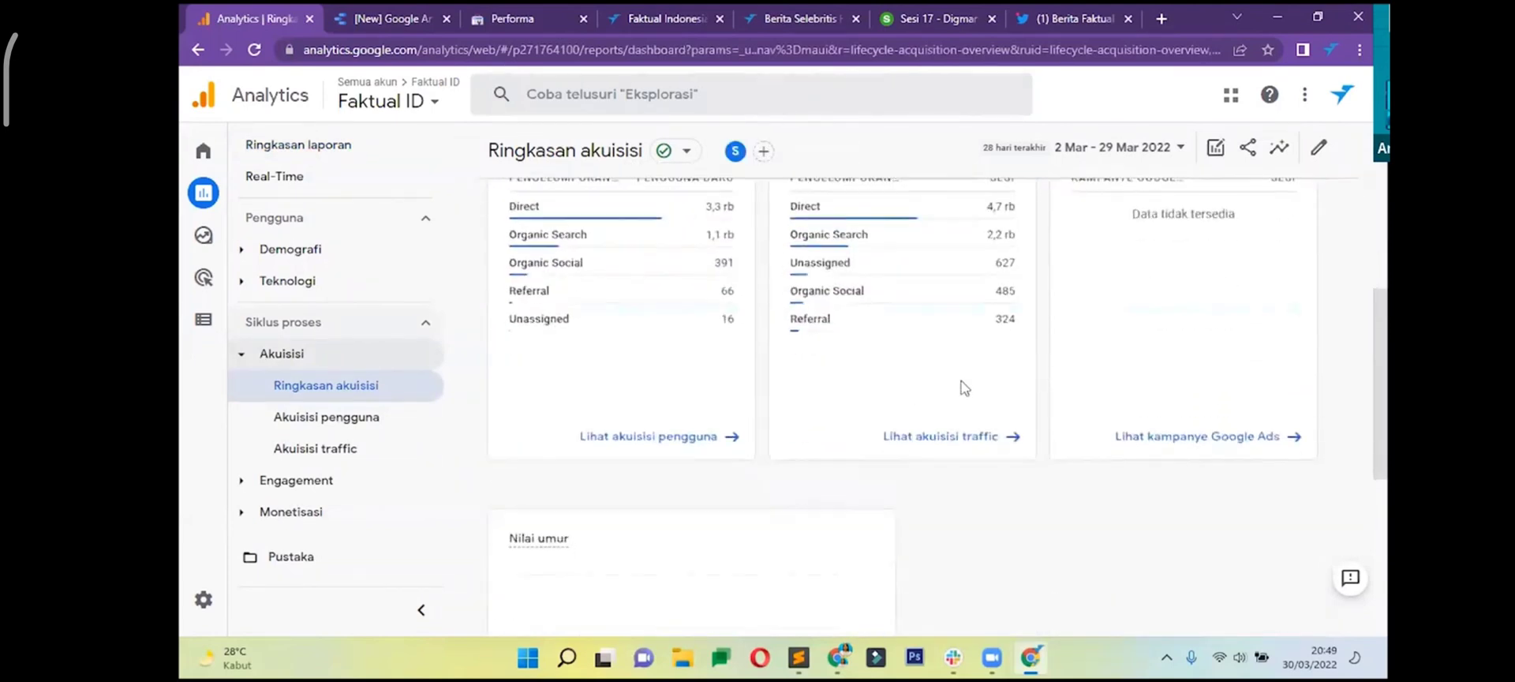
pyautogui.scroll(-3, 548, 361)
pyautogui.scroll(-1, 612, 364)
pyautogui.scroll(5, 613, 363)
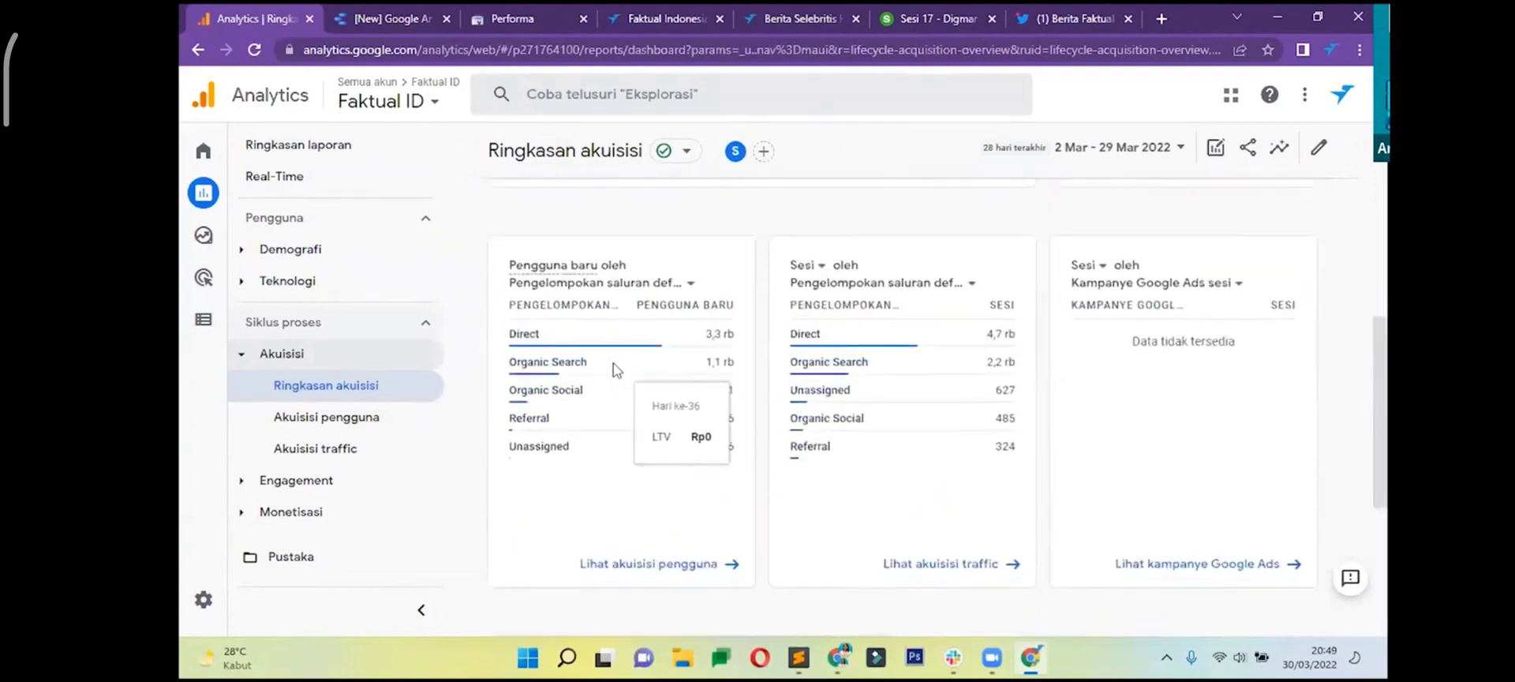
pyautogui.scroll(5, 613, 363)
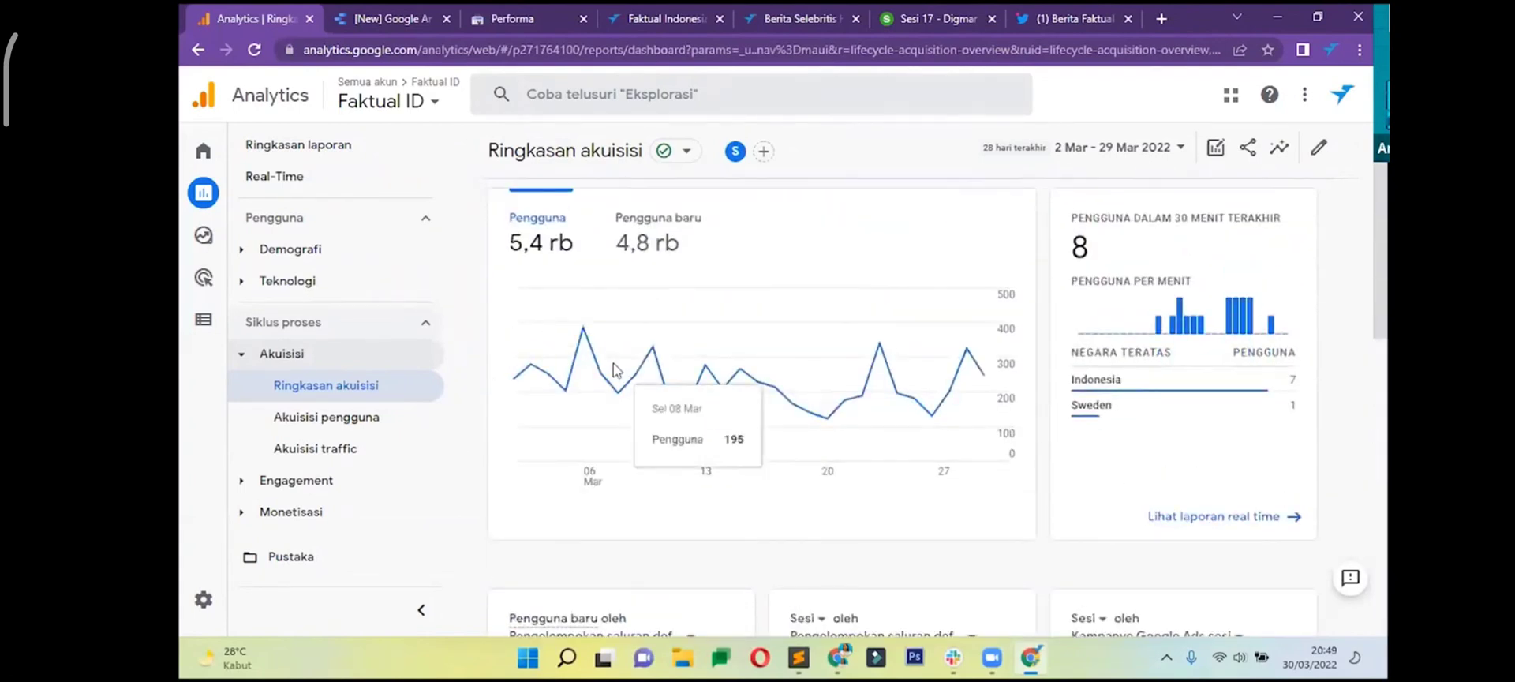
# - Open the Akuisisi traffic report and examine its charts and channel table
pyautogui.click(349, 447)
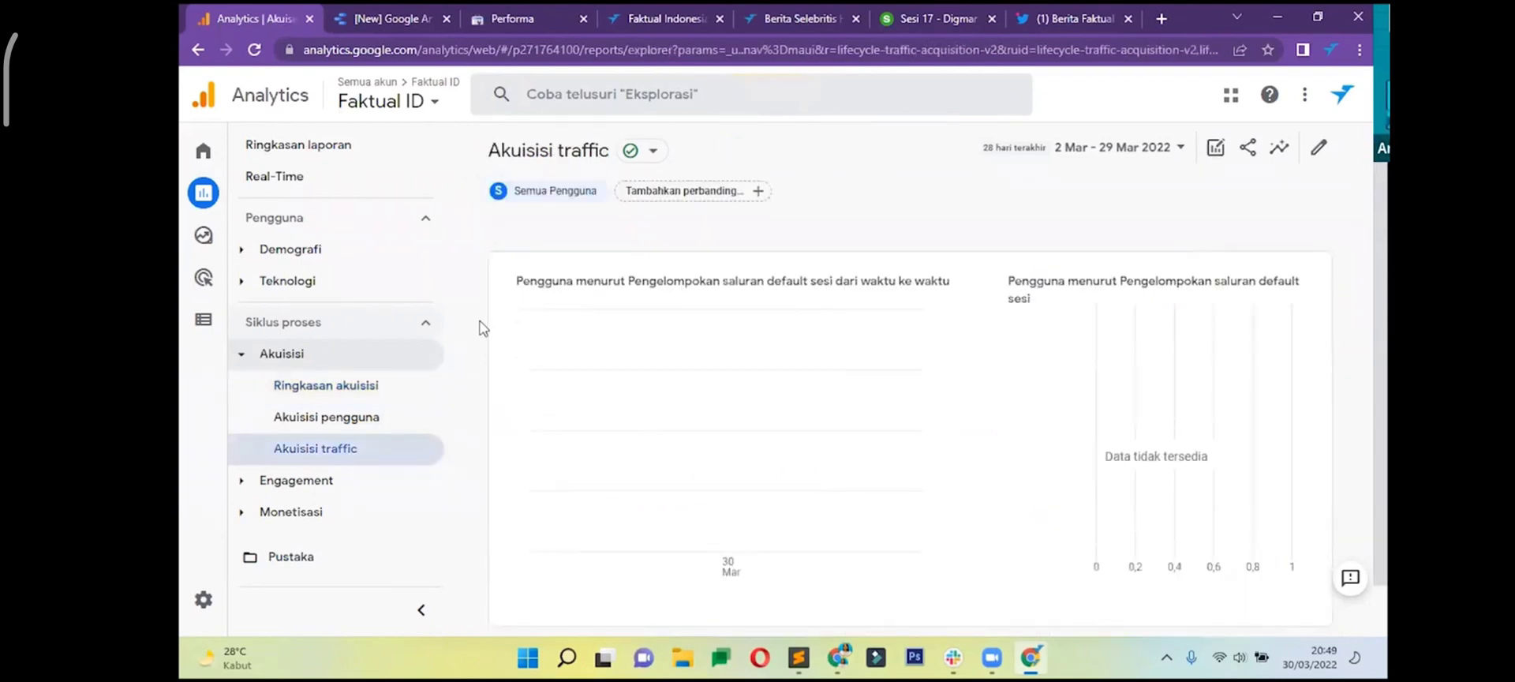
pyautogui.scroll(-4, 488, 330)
pyautogui.scroll(-1, 488, 330)
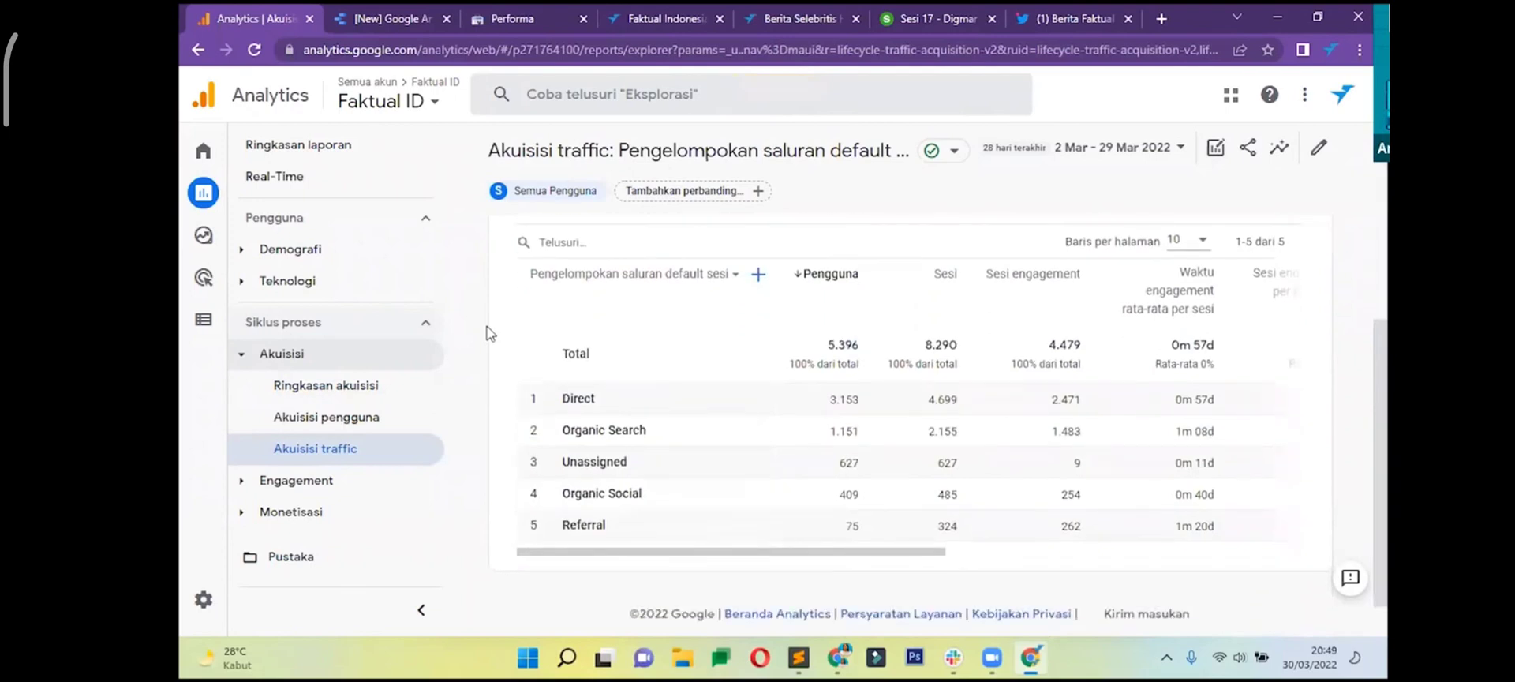
pyautogui.scroll(2, 1081, 371)
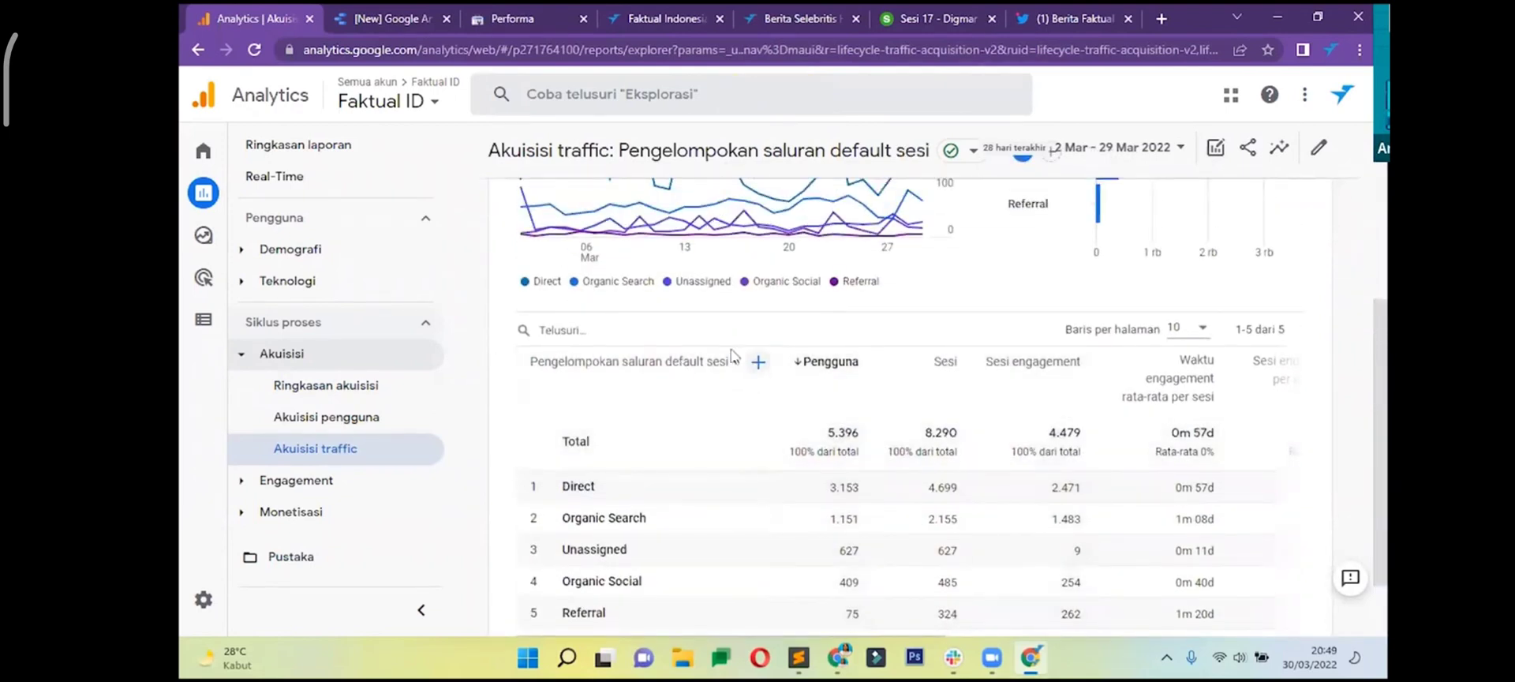
pyautogui.scroll(4, 758, 371)
pyautogui.scroll(-5, 720, 382)
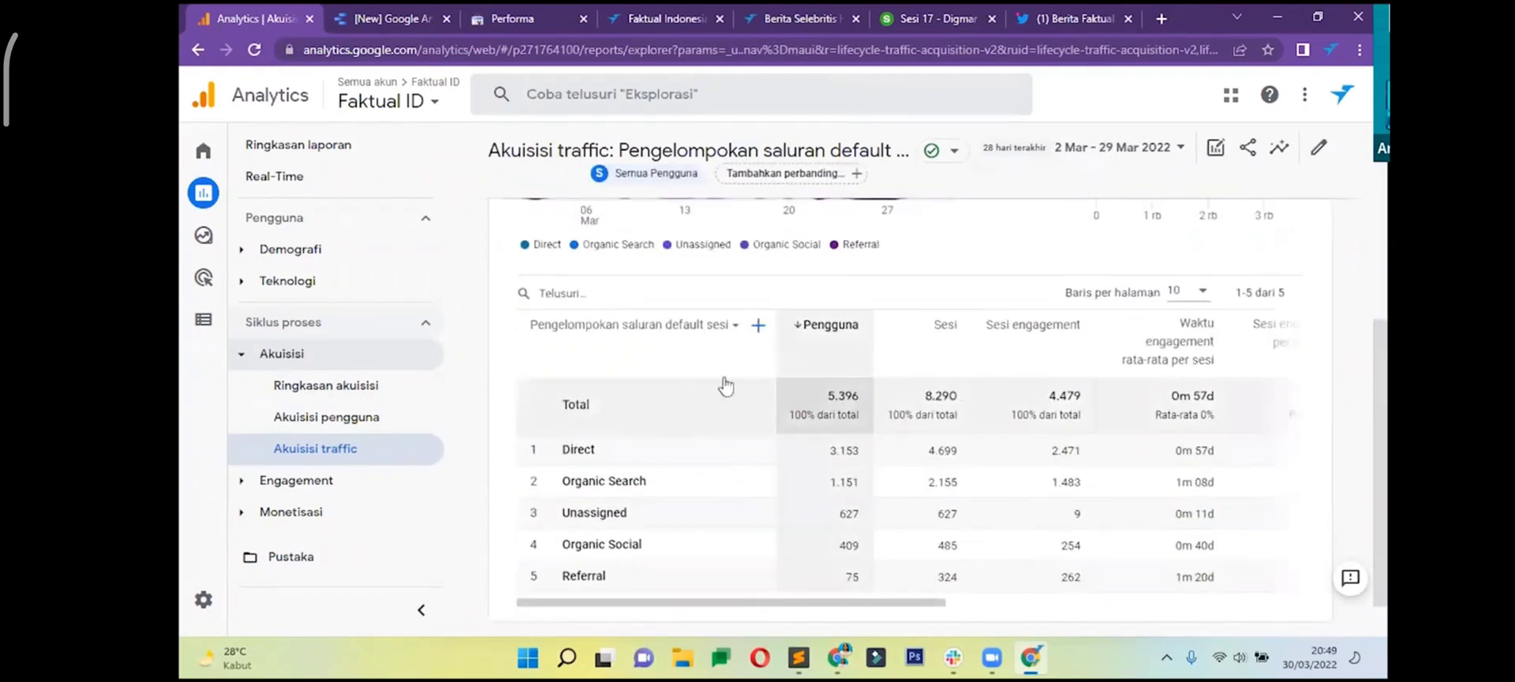
pyautogui.scroll(5, 720, 376)
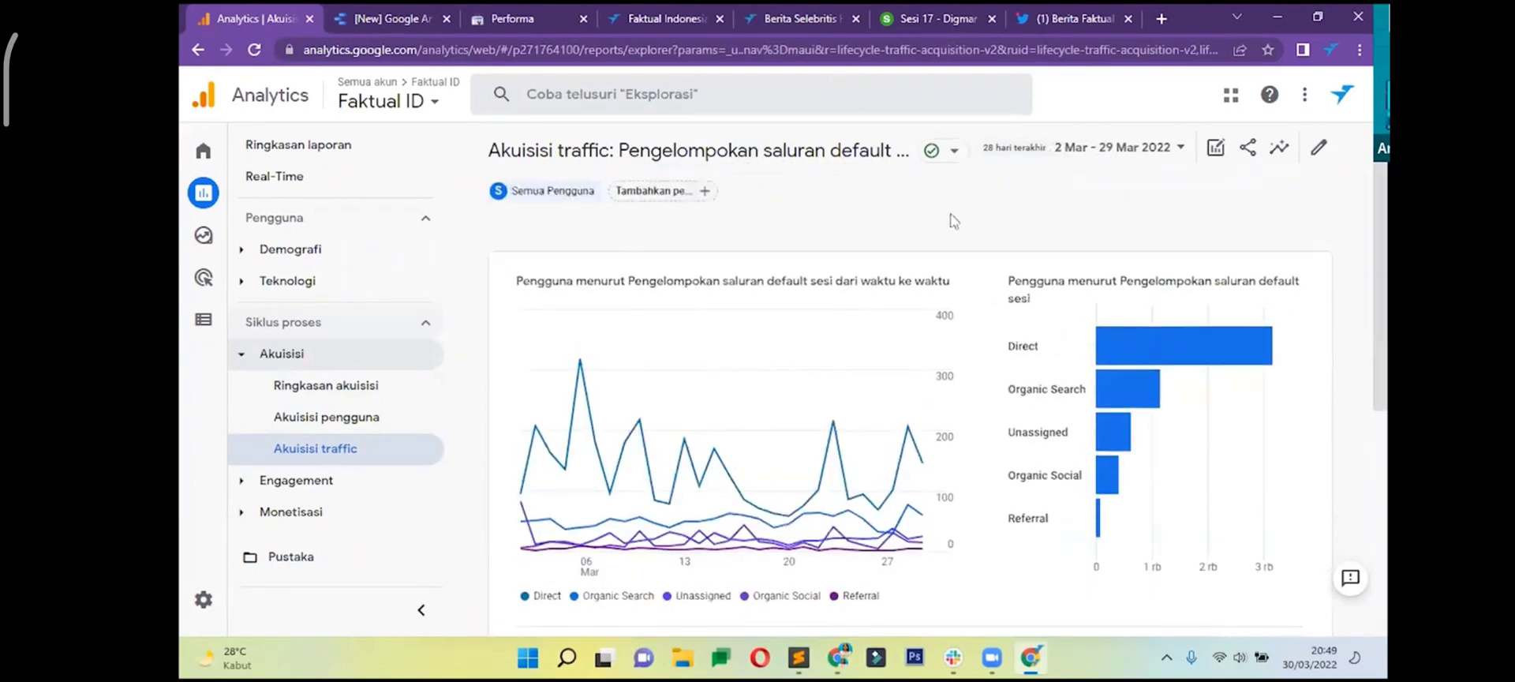
# - View the date range options of the Akuisisi traffic report and close them without choosing a new period
pyautogui.click(1146, 150)
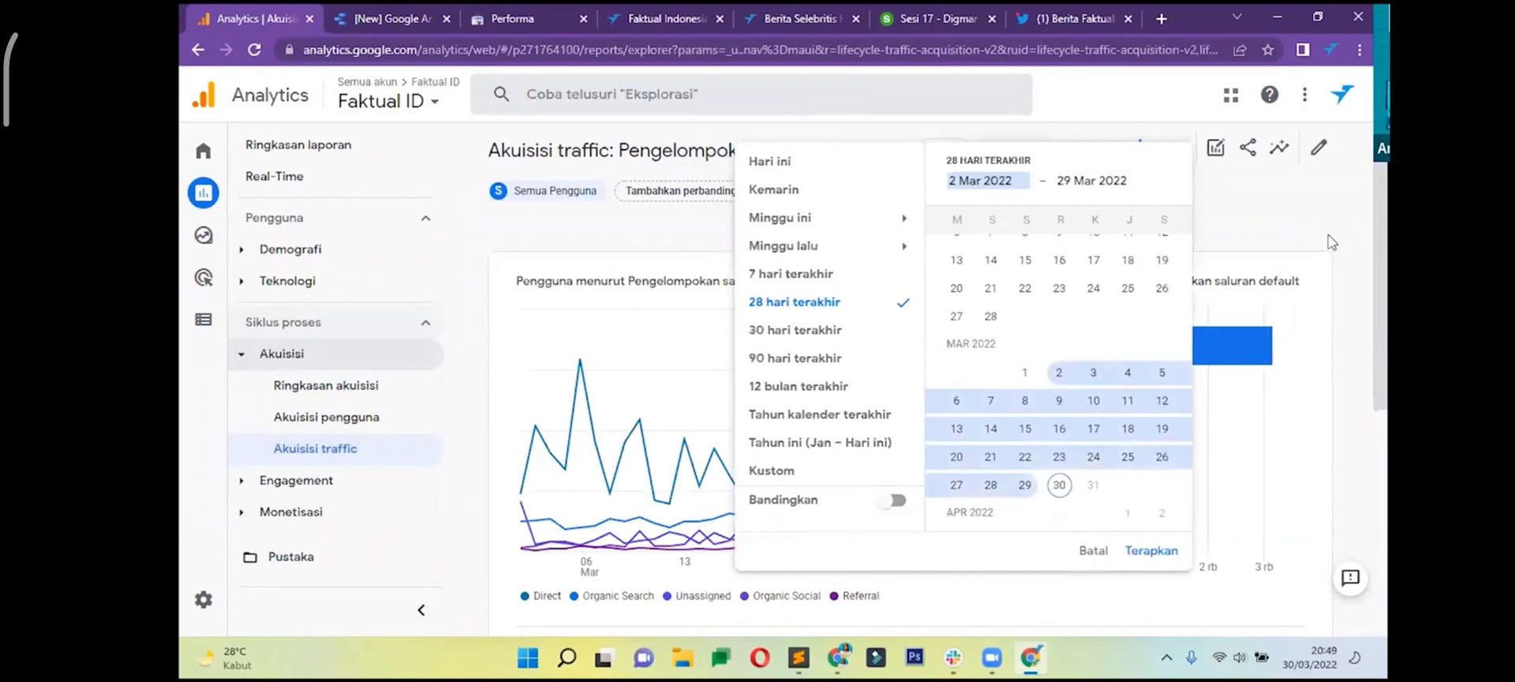
pyautogui.click(1330, 240)
pyautogui.scroll(-5, 918, 319)
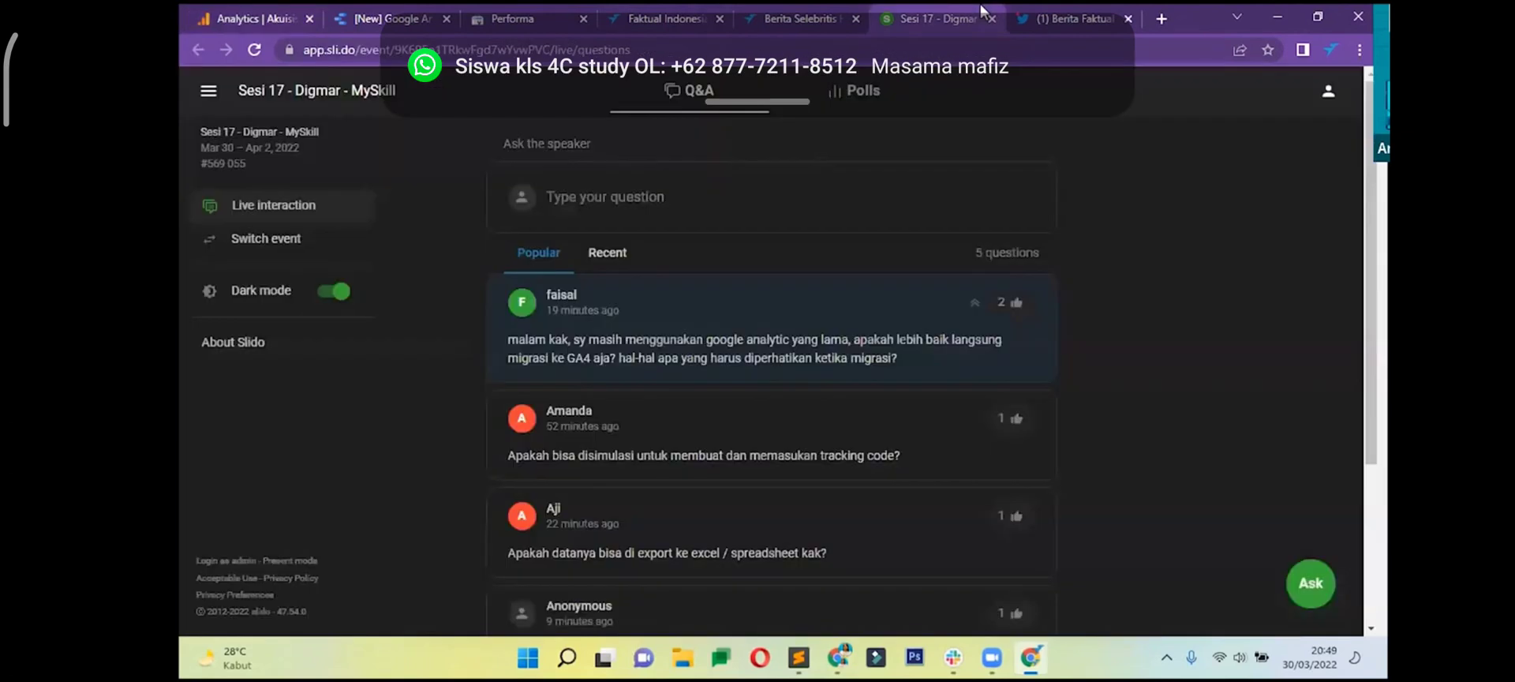
# - Open the faktualid.com WordPress login page in a new browser tab beside Analytics and log in with the saved credentials
pyautogui.click(977, 16)
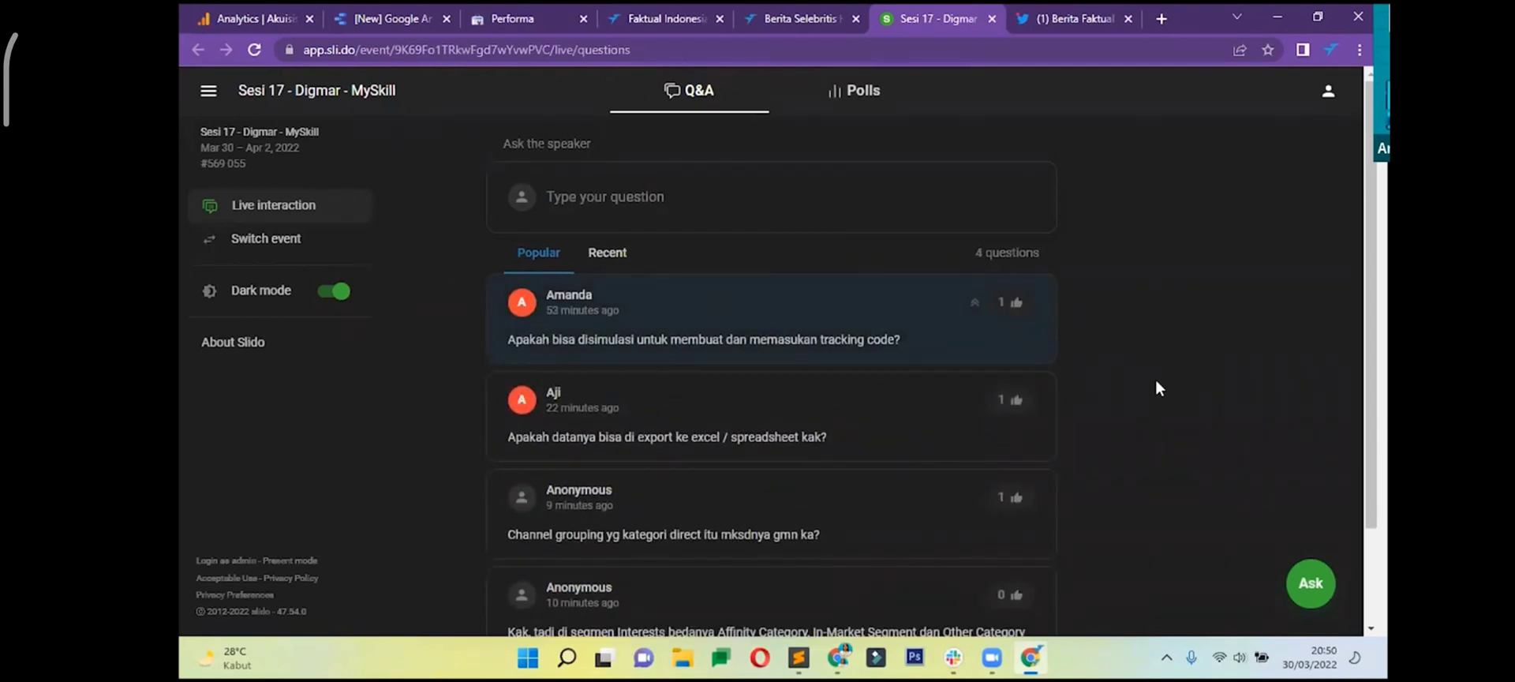
pyautogui.click(1169, 21)
pyautogui.write('faktualid.com')
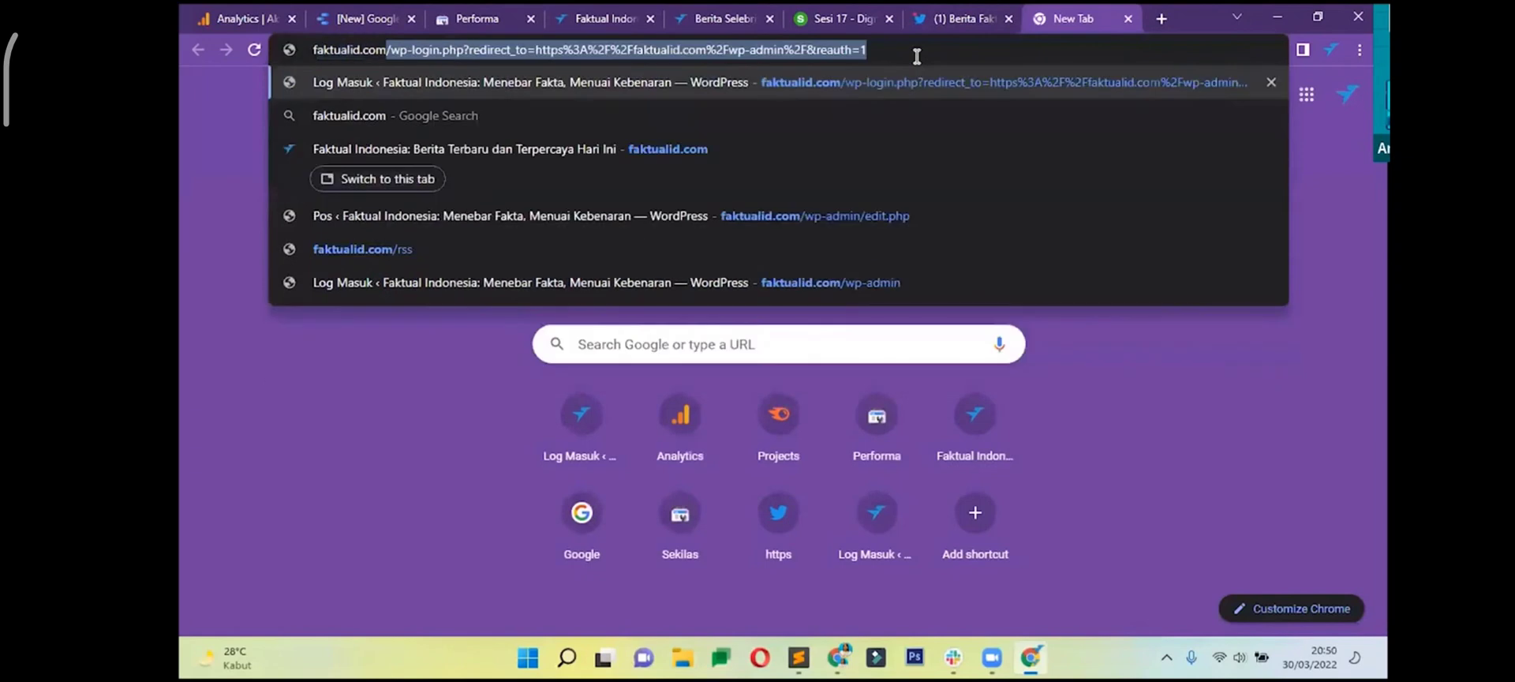
pyautogui.press('Return')
pyautogui.moveTo(1081, 18); pyautogui.dragTo(367, 18)
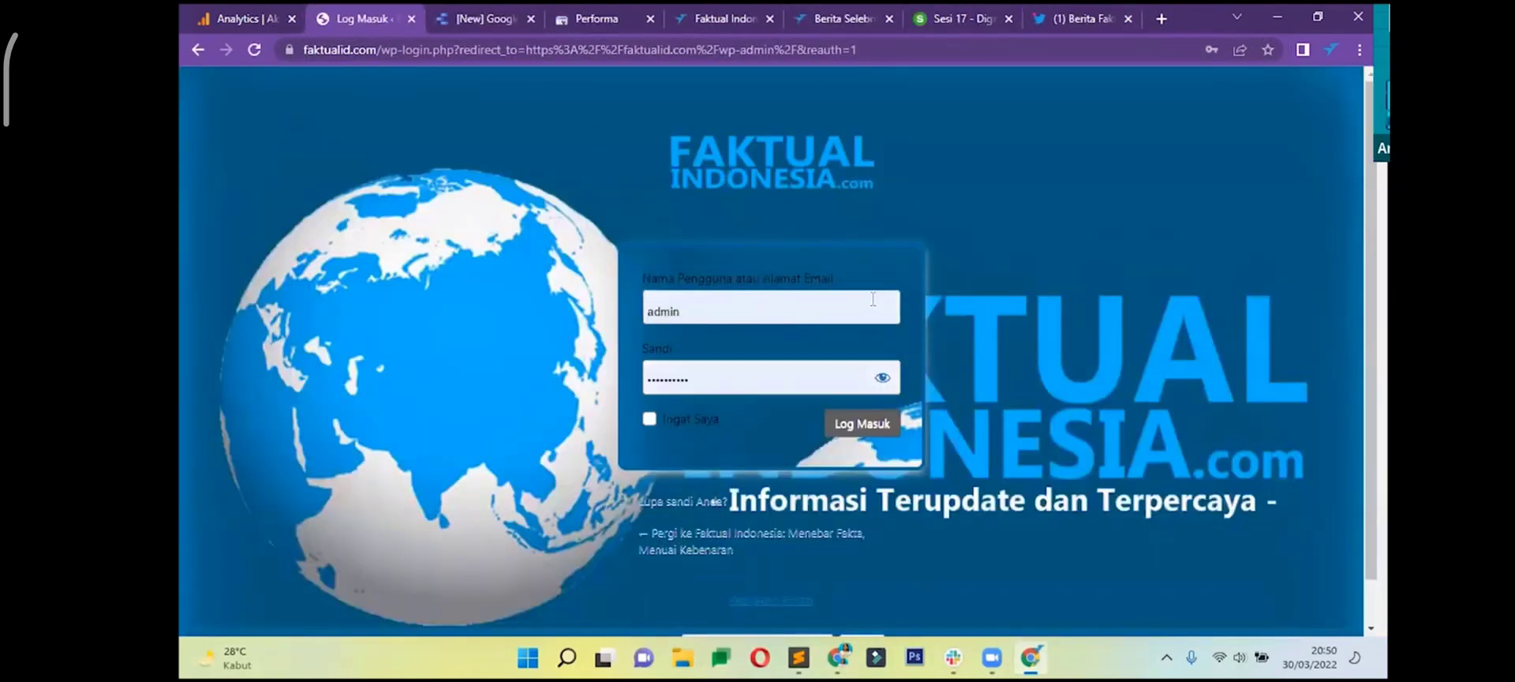
pyautogui.click(861, 425)
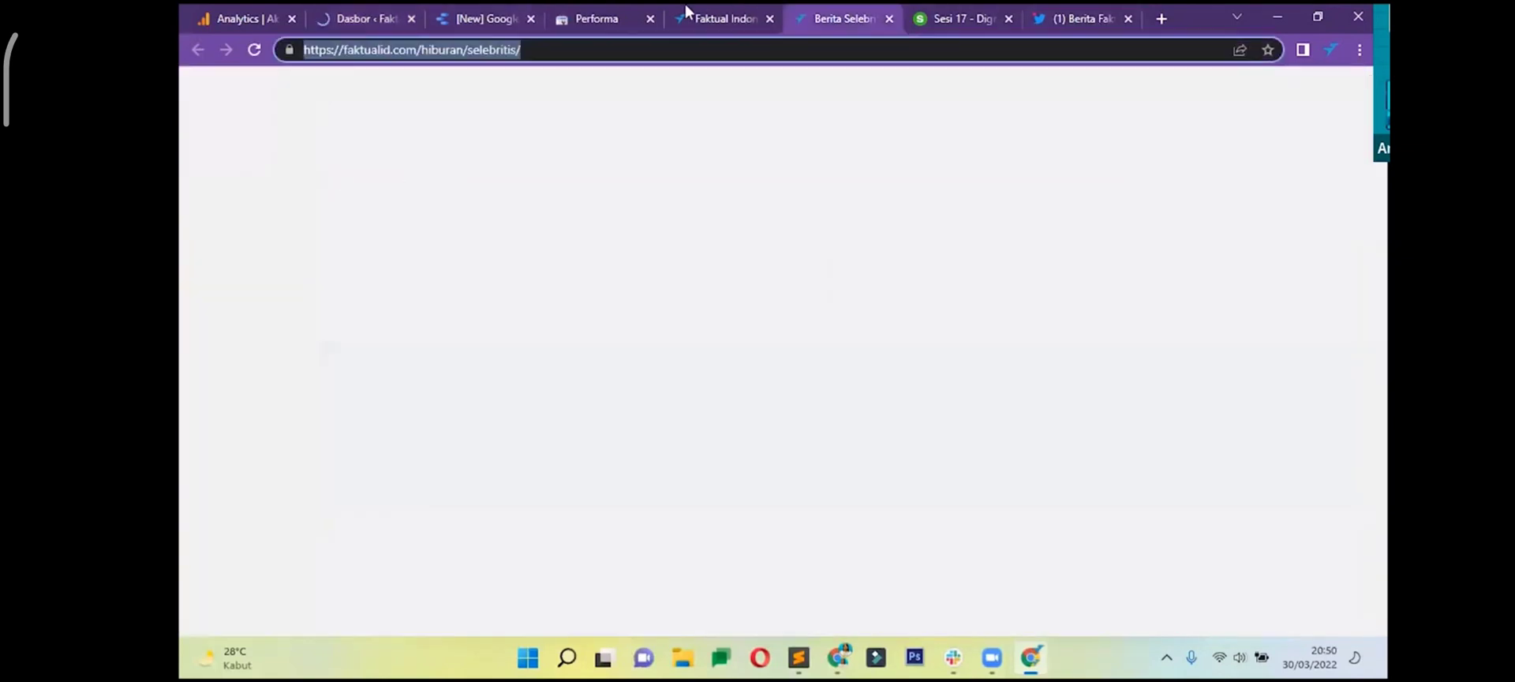
# - Place the Faktual Indonesia homepage tab beside the WordPress admin tab and bring up the admin dashboard
pyautogui.moveTo(685, 10); pyautogui.dragTo(449, 11)
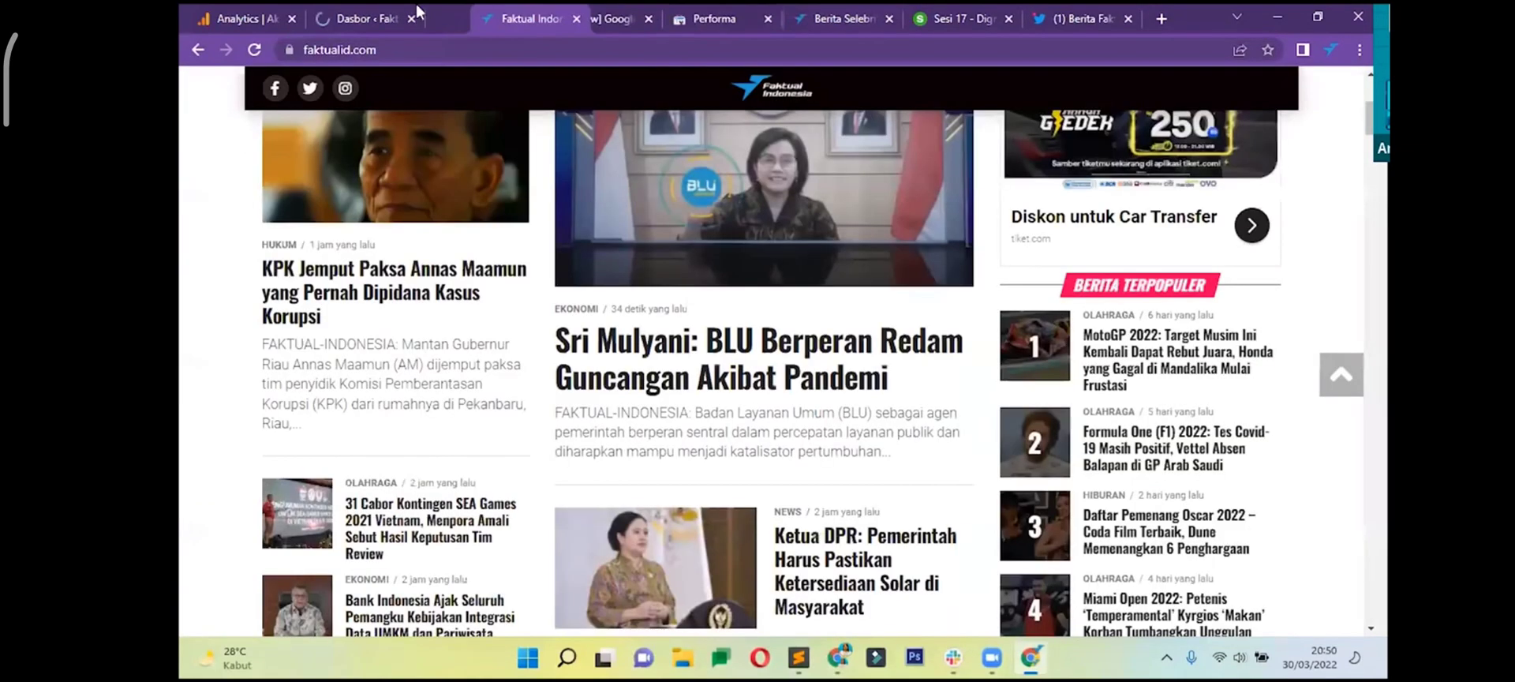
pyautogui.click(367, 17)
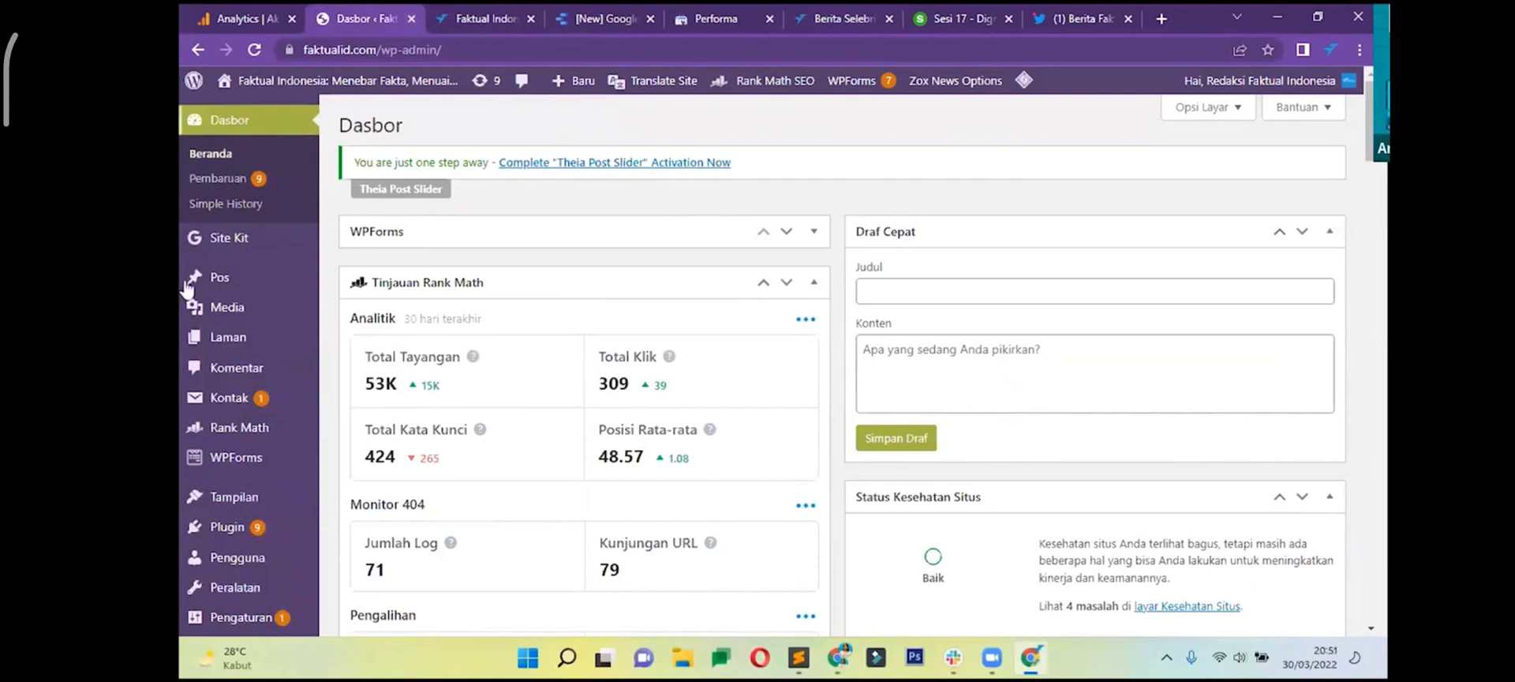
pyautogui.moveTo(394, 76)
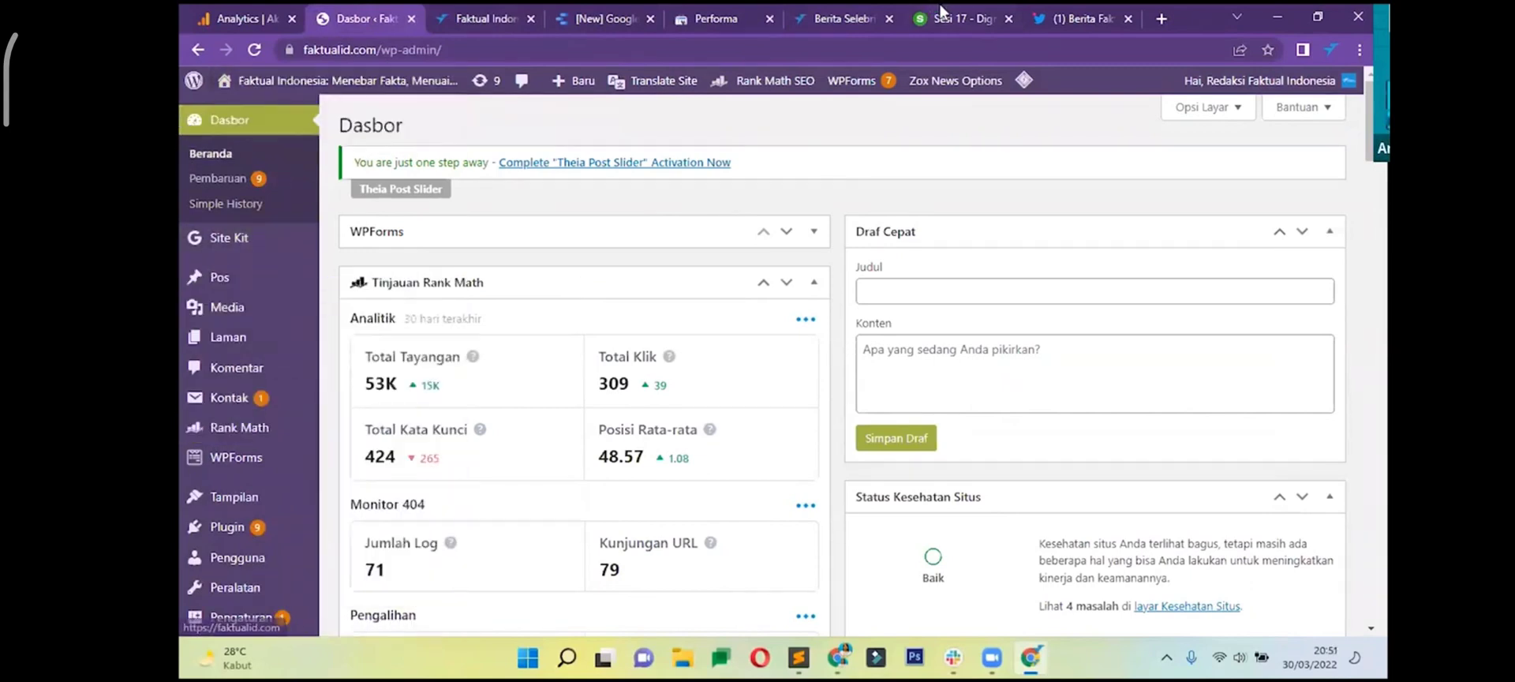
pyautogui.click(939, 18)
pyautogui.click(383, 18)
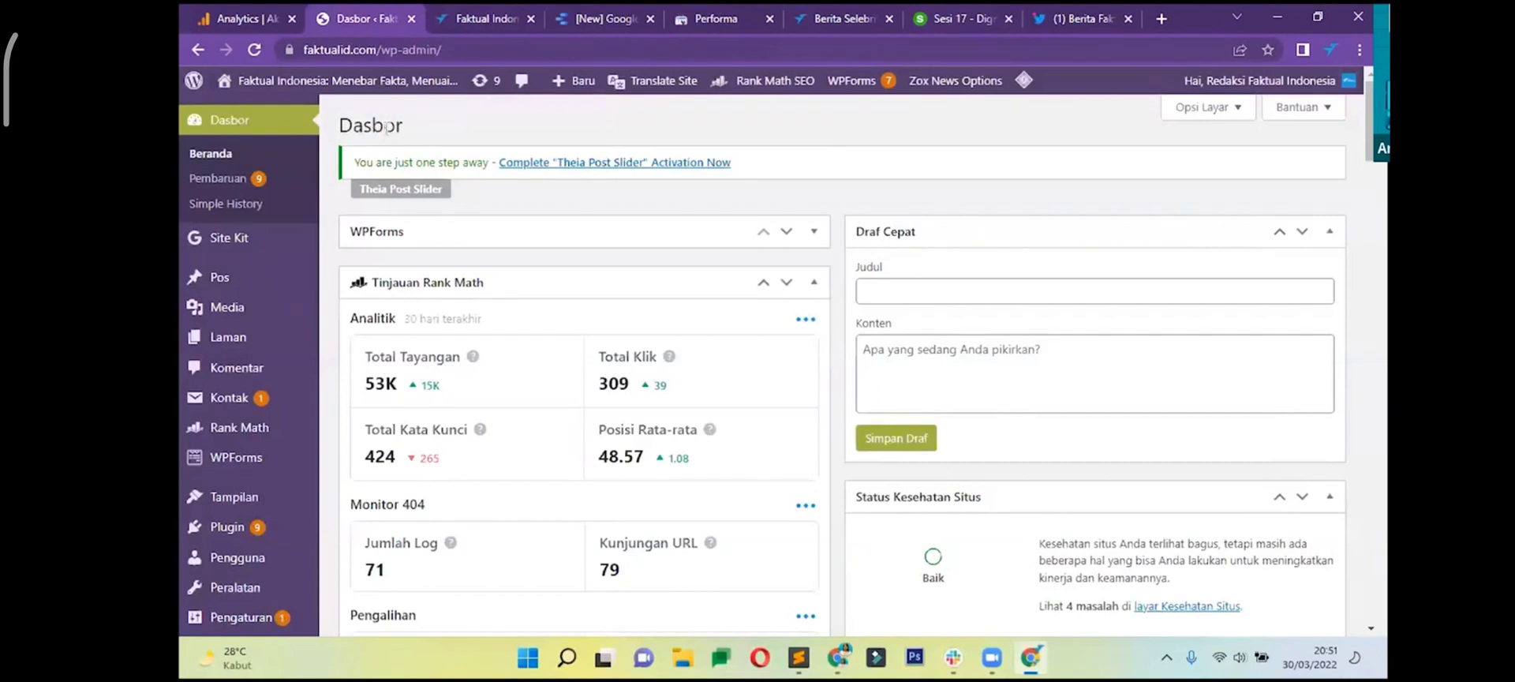
# - View the page source of the faktualid.com homepage, search it for "ua-" and highlight the Universal Analytics tracking ID
pyautogui.click(460, 17)
pyautogui.scroll(5, 505, 392)
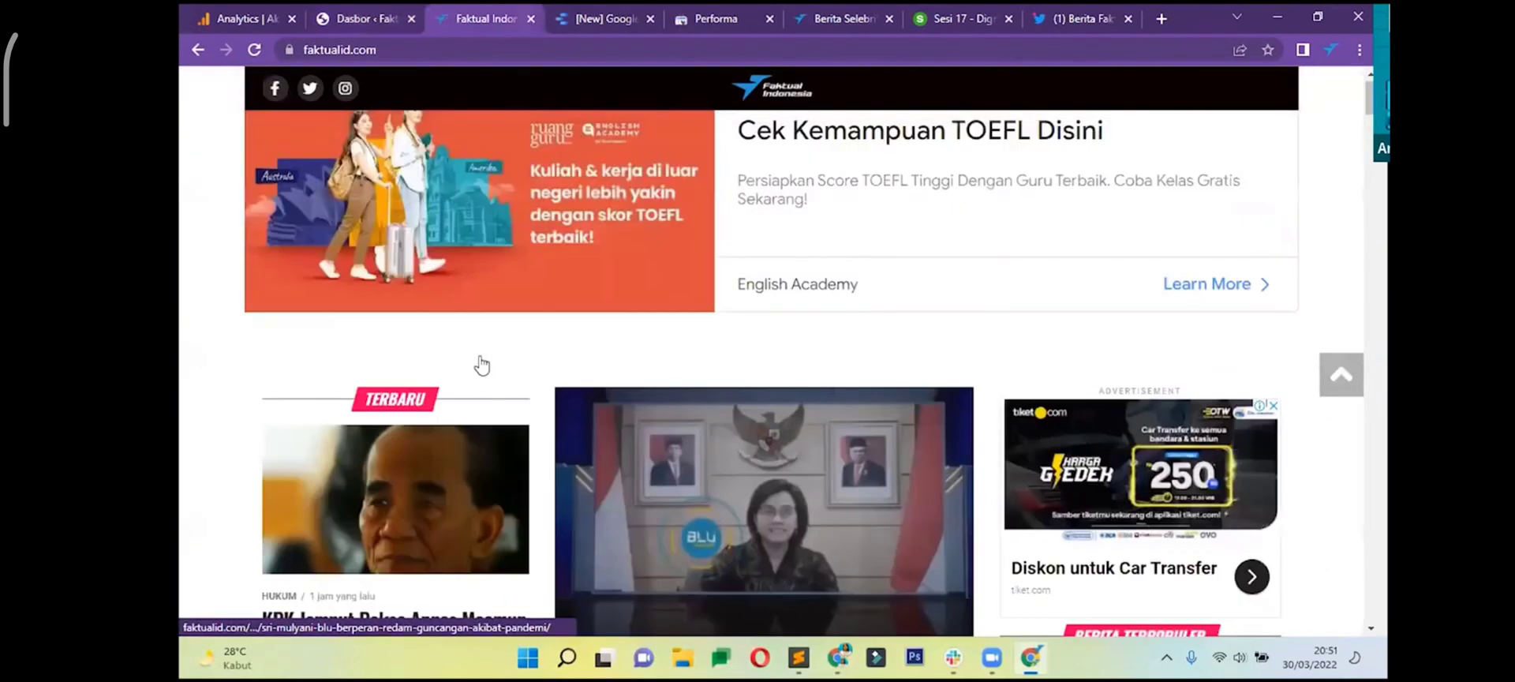
pyautogui.hotkey('ctrl', 'u')
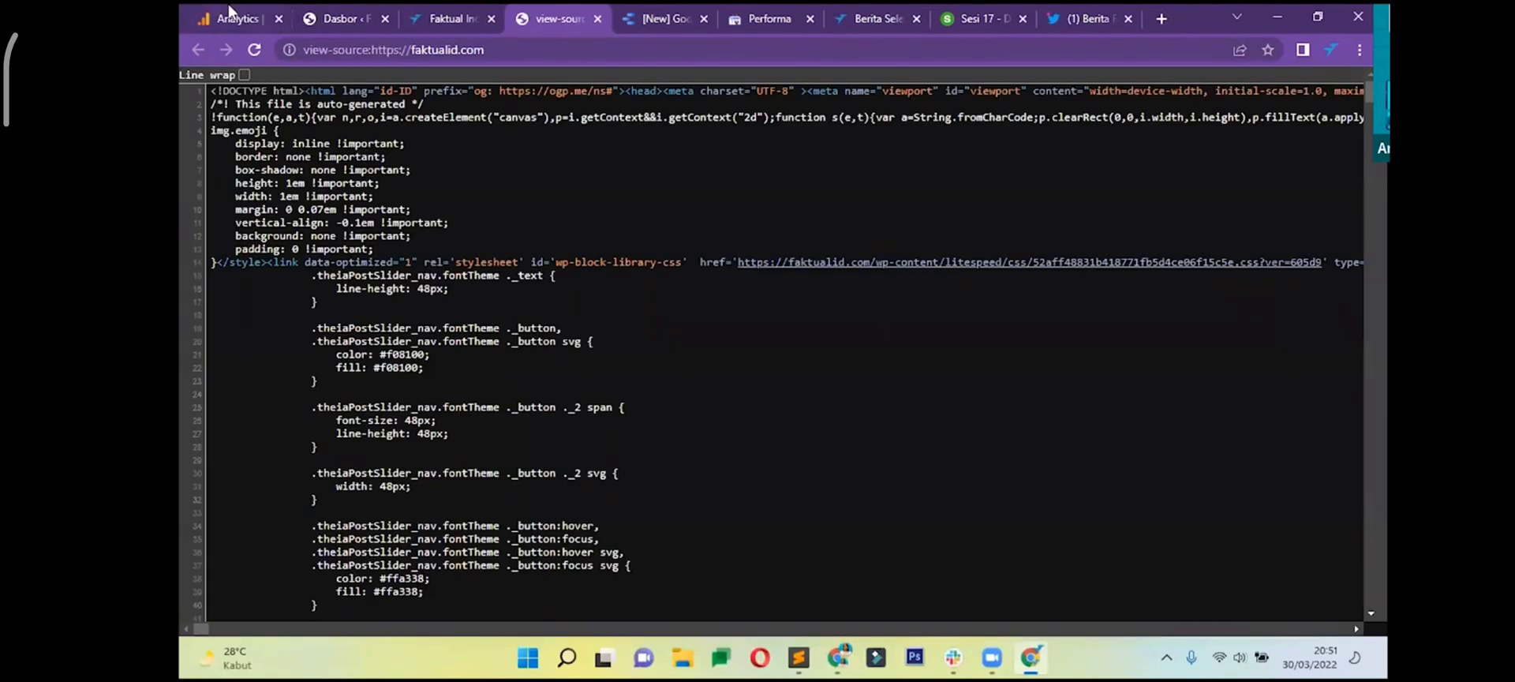
pyautogui.hotkey('ctrl', 'f')
pyautogui.write('ua-')
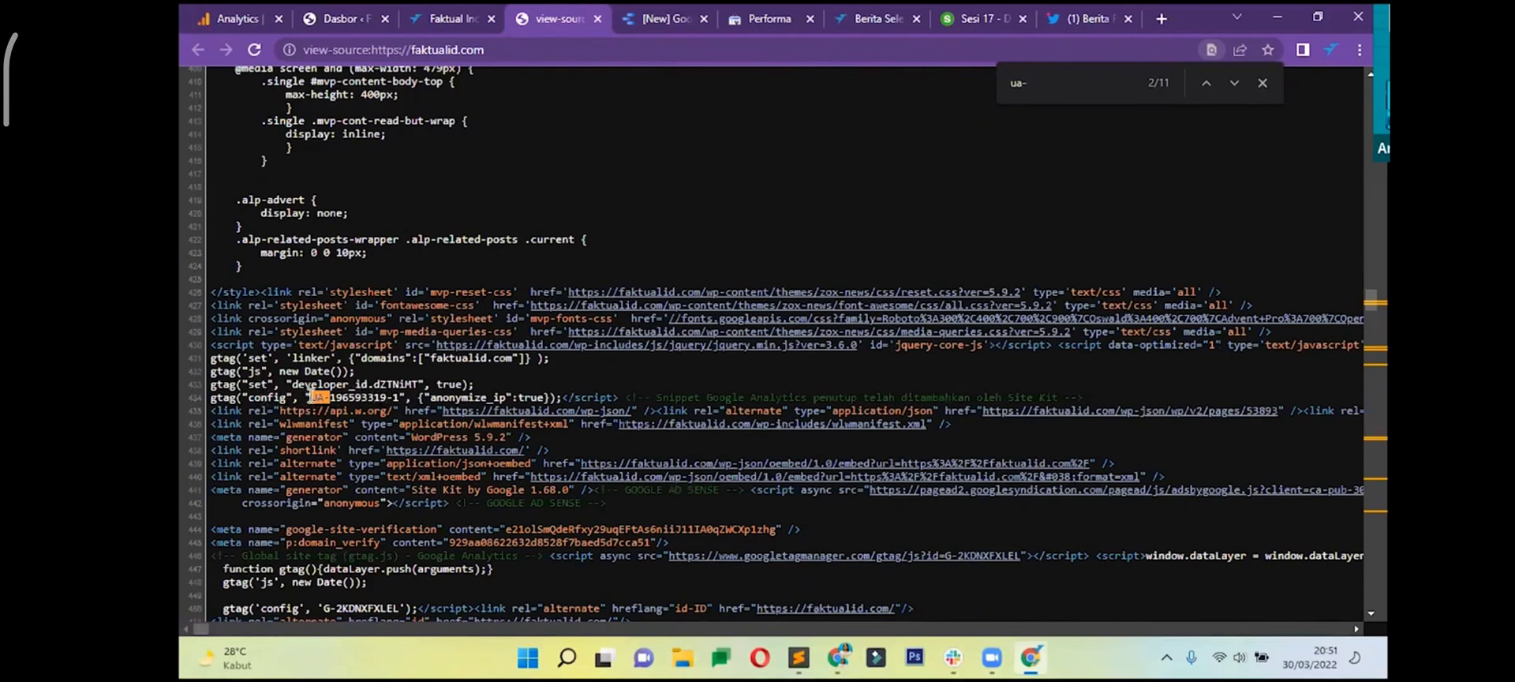
pyautogui.moveTo(311, 397); pyautogui.dragTo(399, 397)
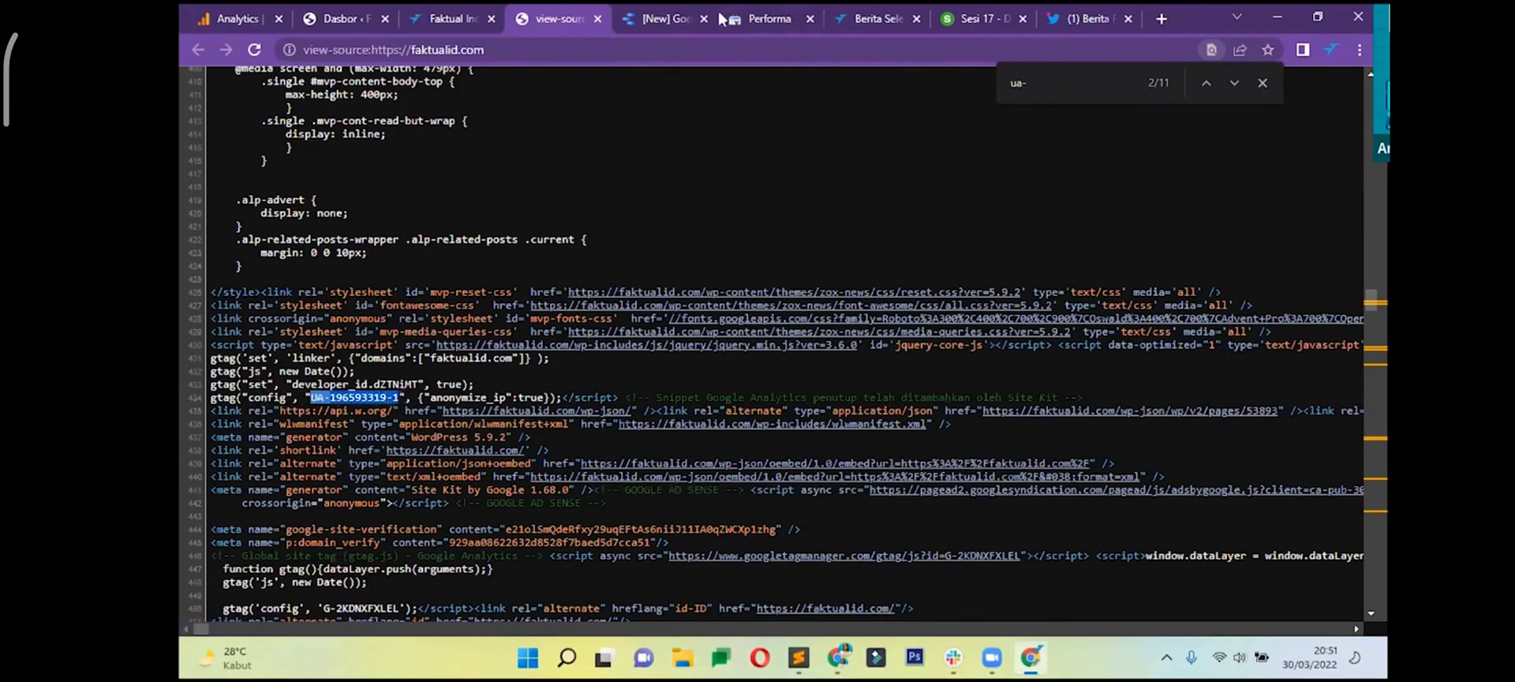
# - Return to the WordPress dashboard and open the list of installed plugins
pyautogui.click(449, 8)
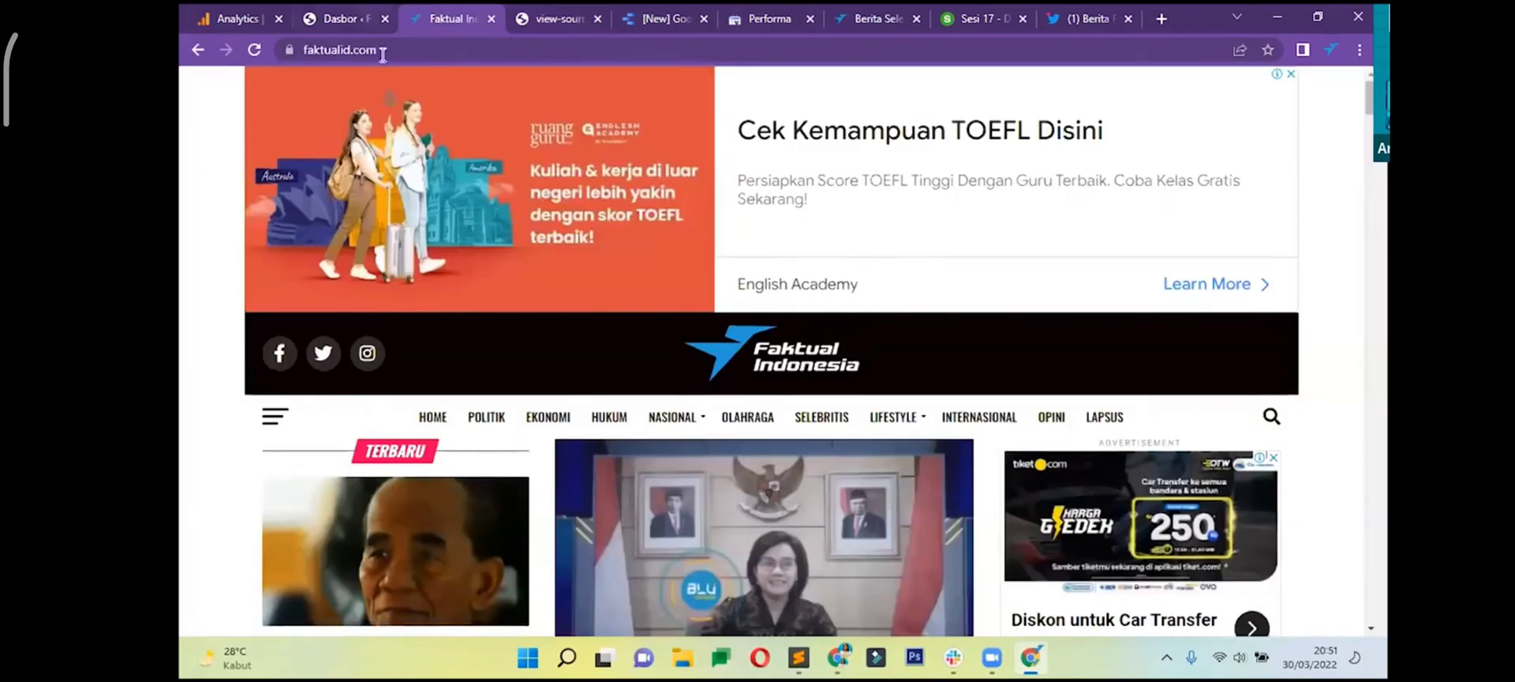
pyautogui.click(371, 17)
pyautogui.scroll(-3, 341, 331)
pyautogui.moveTo(314, 363)
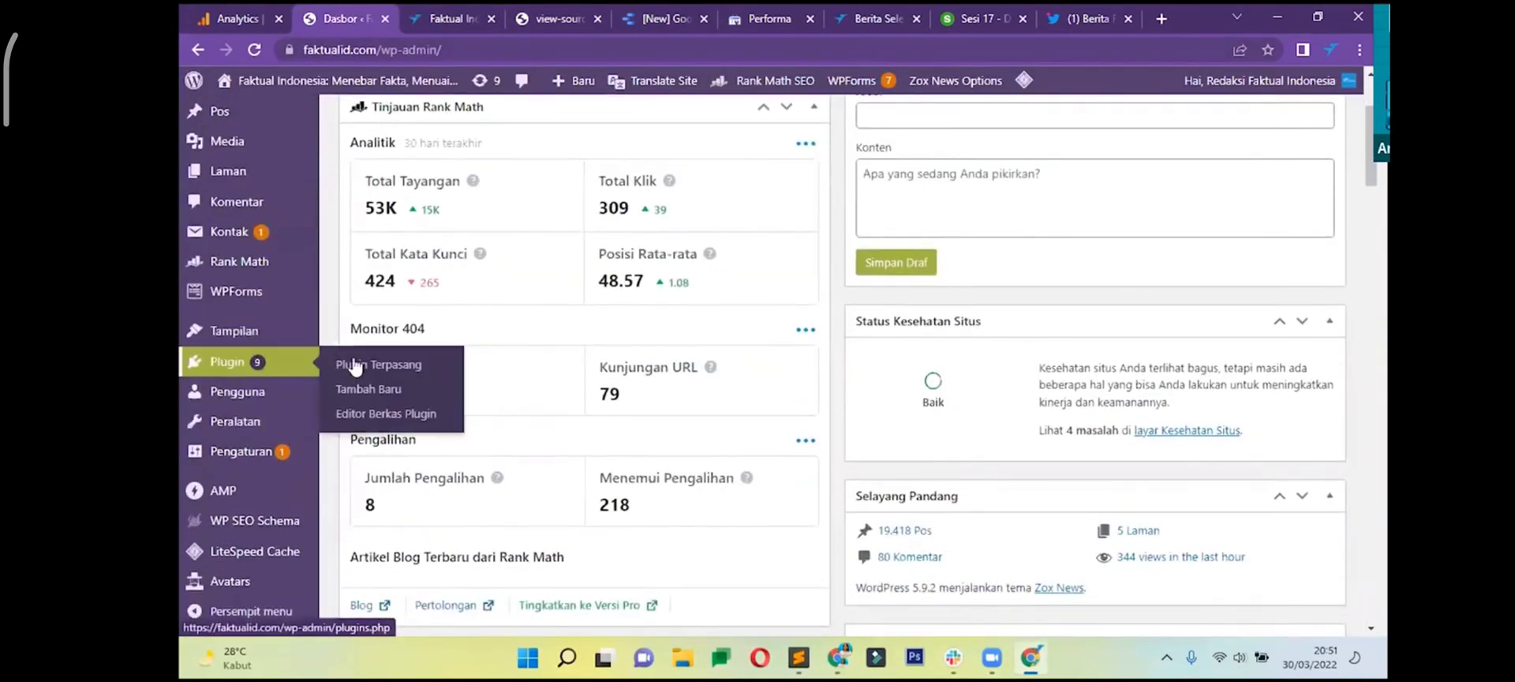
pyautogui.click(387, 371)
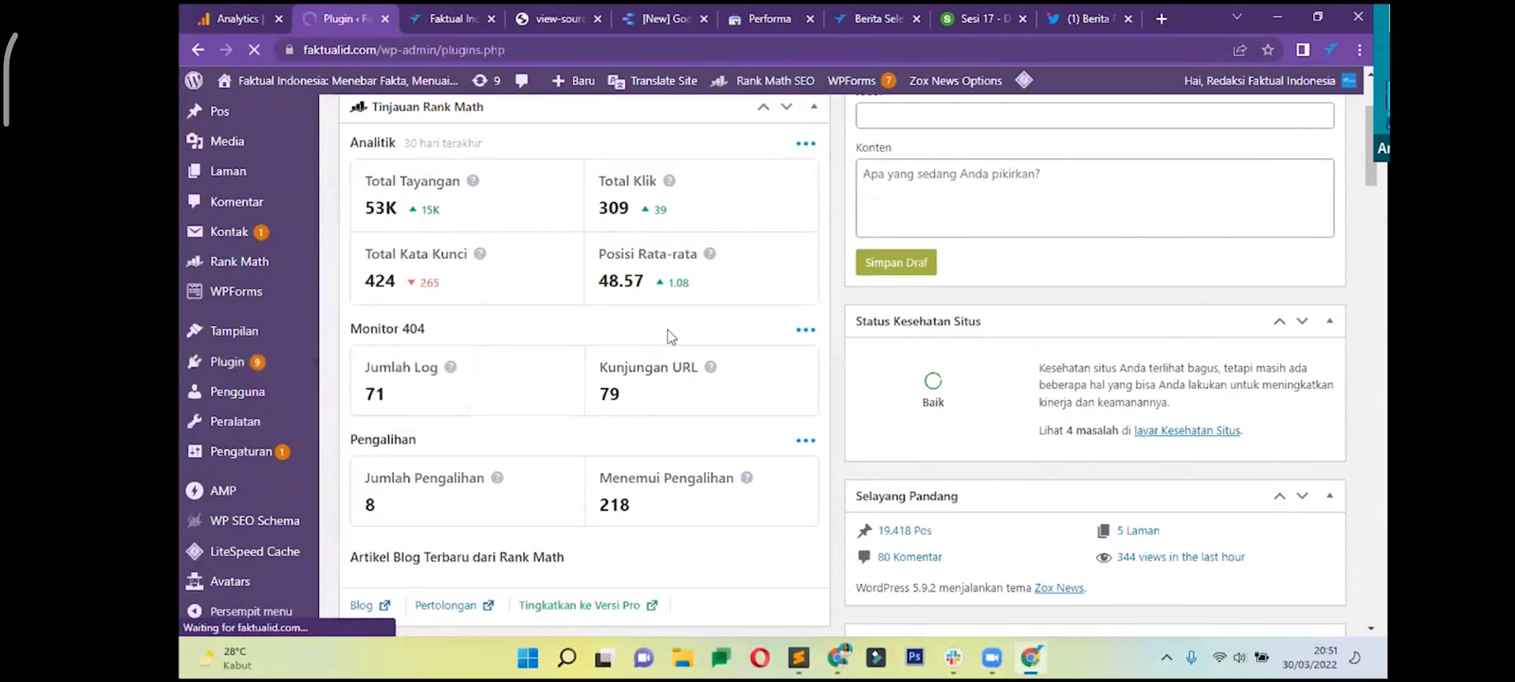
# - Search the installed plugins page for "header" to locate Insert Headers and Footers and highlight its author details
pyautogui.scroll(-6, 669, 330)
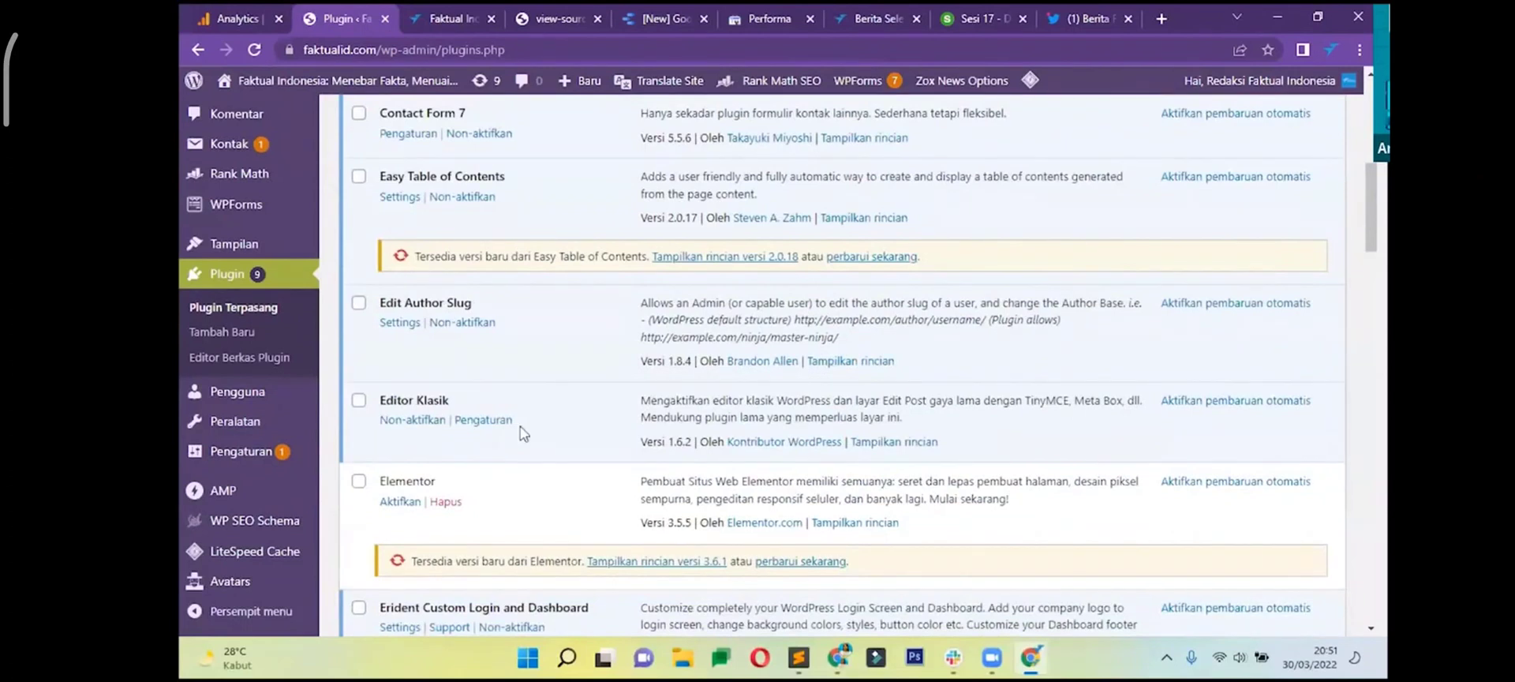
pyautogui.hotkey('ctrl', 'f')
pyautogui.write('header')
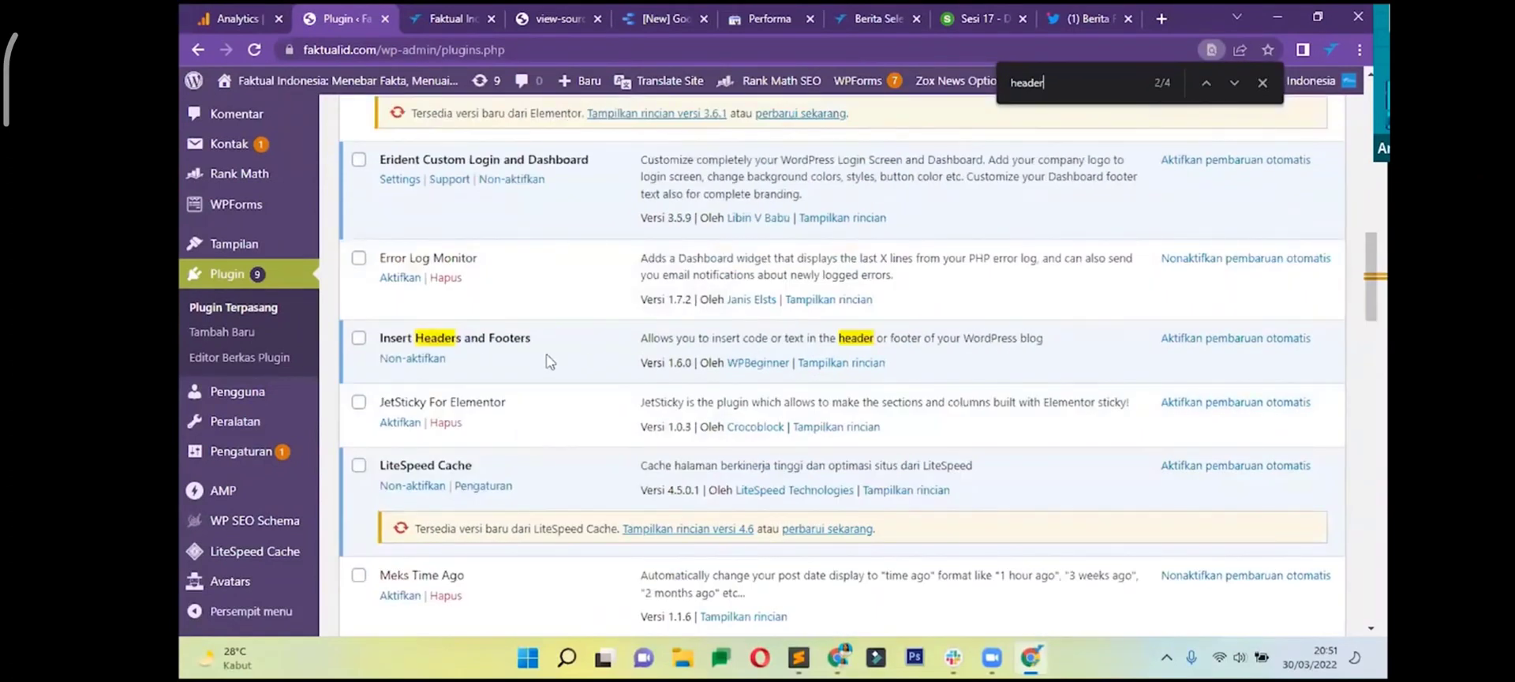
pyautogui.moveTo(607, 341); pyautogui.dragTo(503, 339)
pyautogui.moveTo(700, 362); pyautogui.dragTo(887, 362)
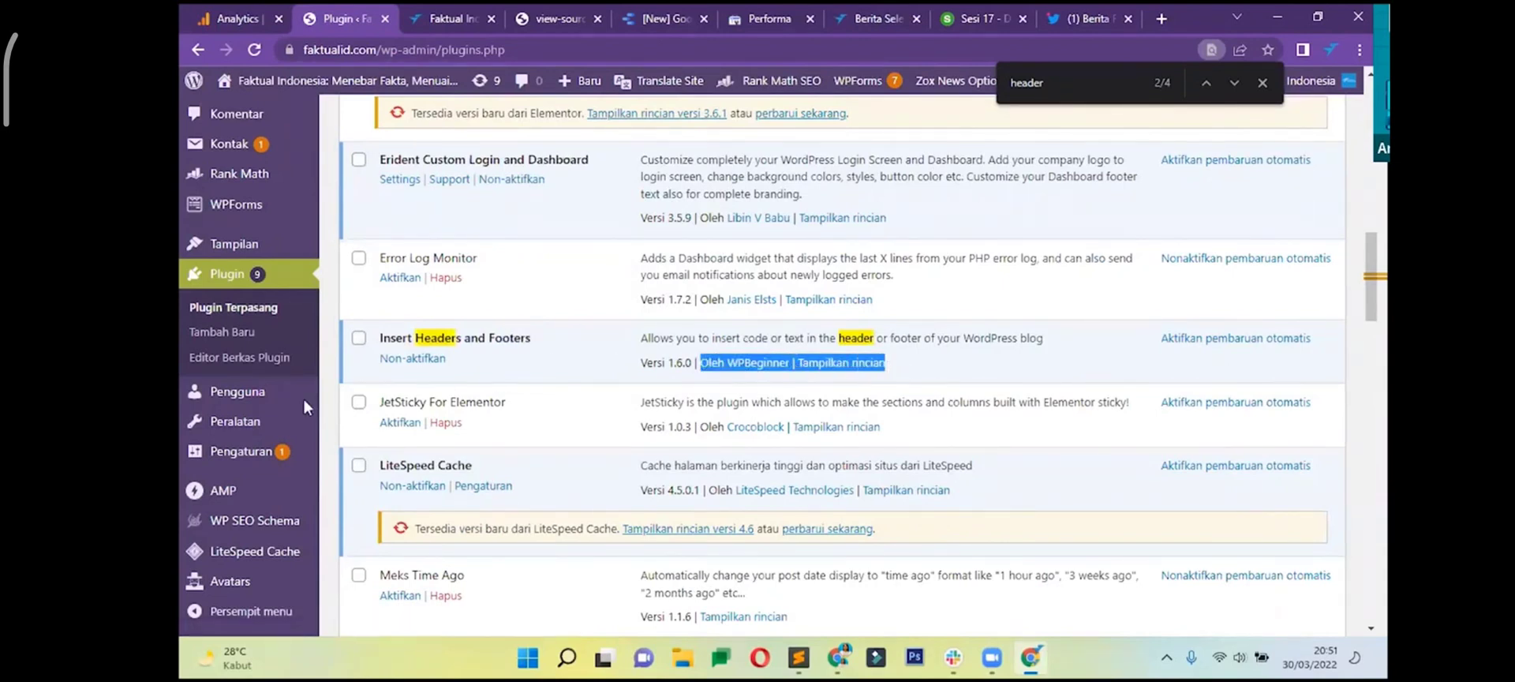
# - Open the Insert Headers and Footers settings and examine the scripts in the header, body and footer sections
pyautogui.scroll(-1, 300, 406)
pyautogui.moveTo(288, 436)
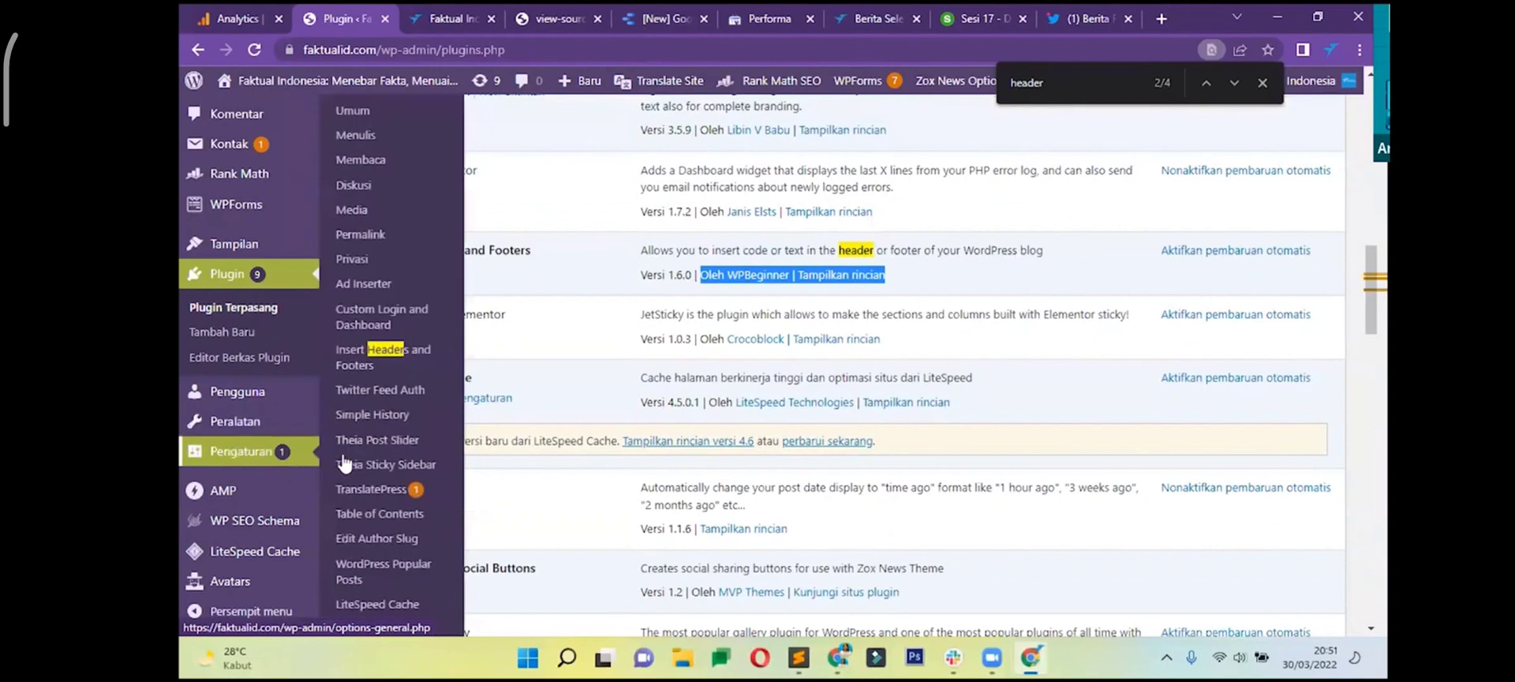
pyautogui.click(385, 365)
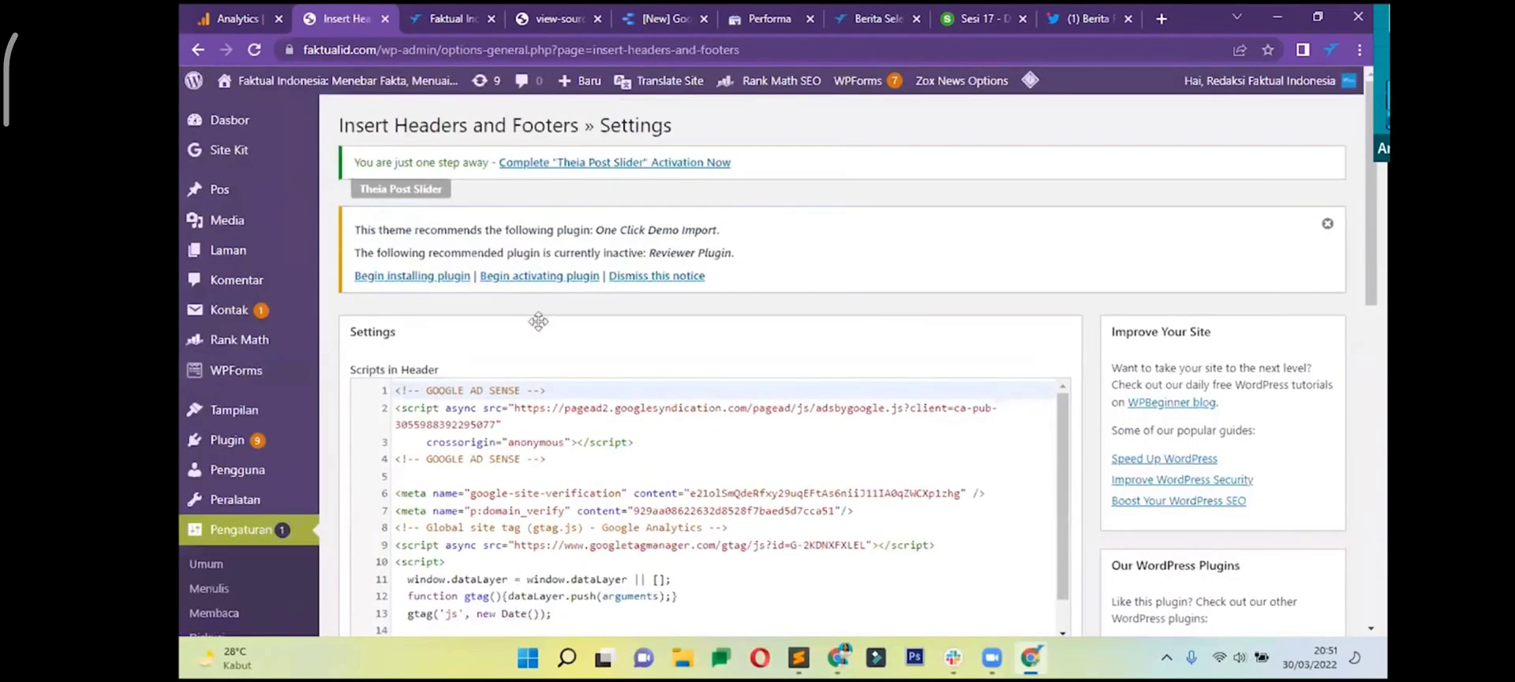
pyautogui.scroll(-10, 591, 372)
pyautogui.scroll(8, 592, 372)
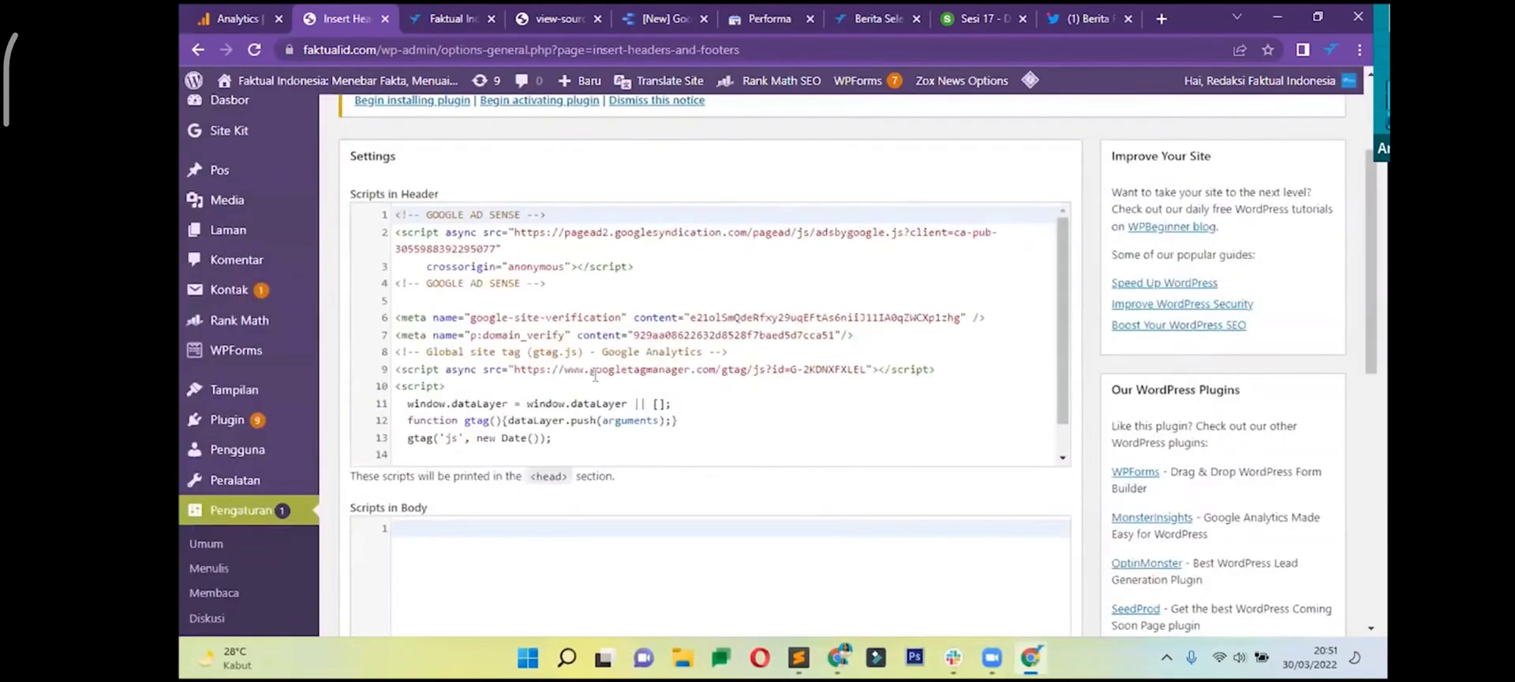
pyautogui.scroll(3, 595, 376)
pyautogui.scroll(-4, 574, 251)
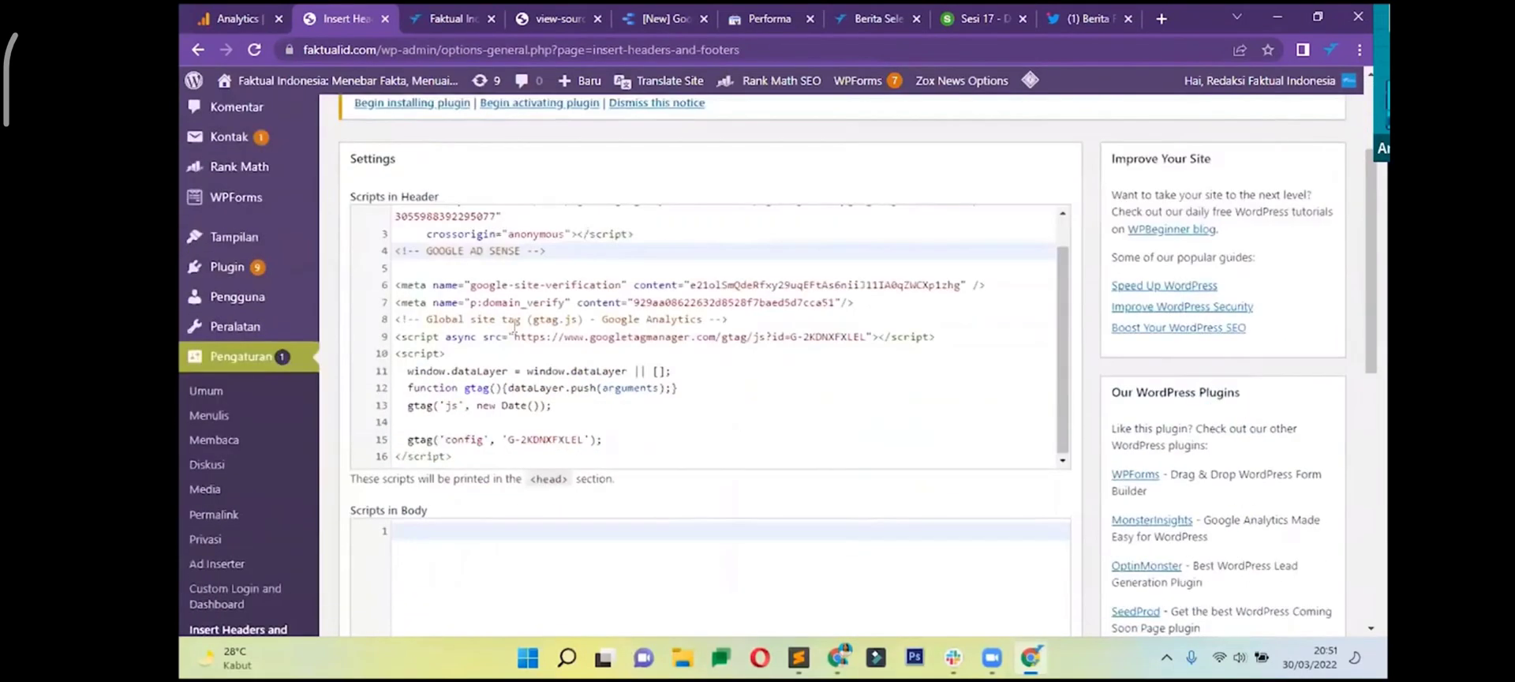
pyautogui.scroll(-5, 573, 251)
pyautogui.click(479, 459)
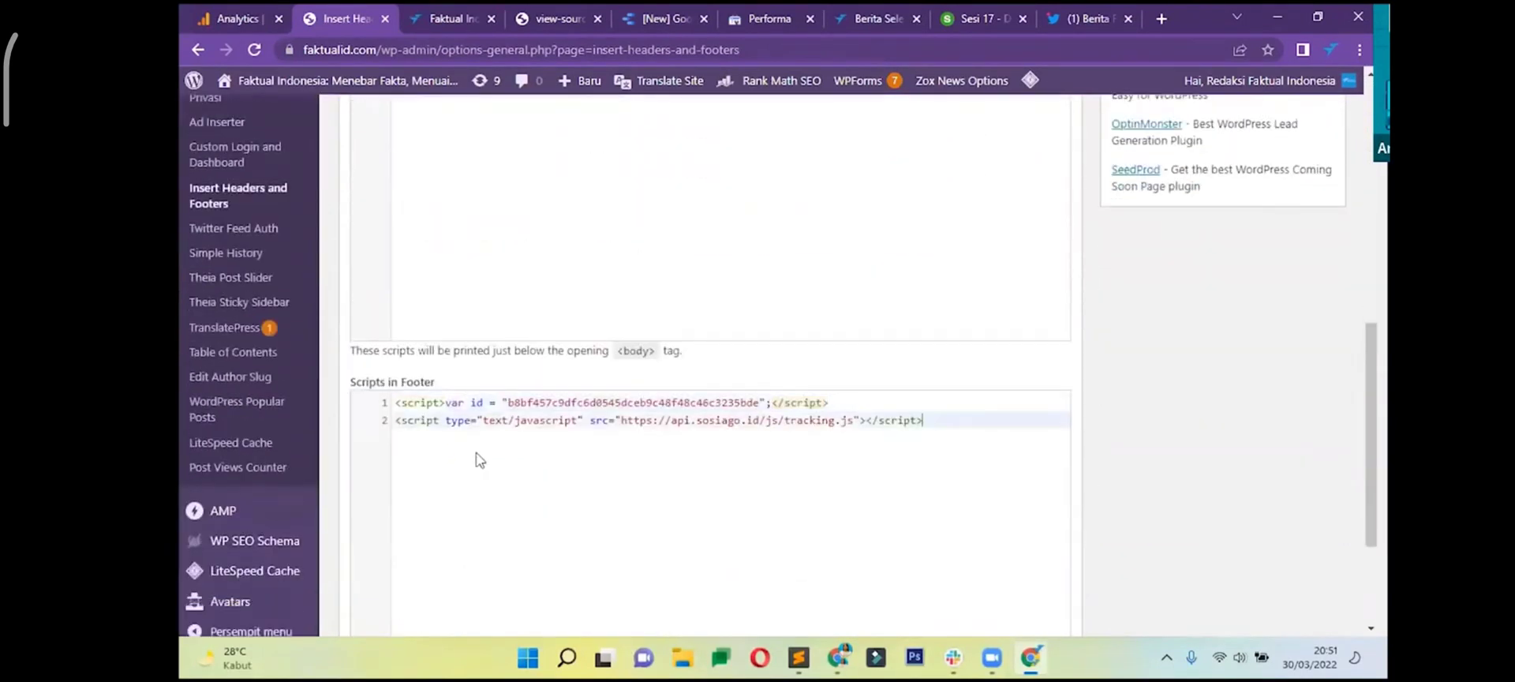
# - Highlight the google-site-verification line in the header scripts and review the Google Analytics tag below it
pyautogui.scroll(6, 479, 460)
pyautogui.scroll(1, 539, 308)
pyautogui.tripleClick(532, 324)
pyautogui.scroll(-1, 544, 395)
pyautogui.scroll(1, 849, 454)
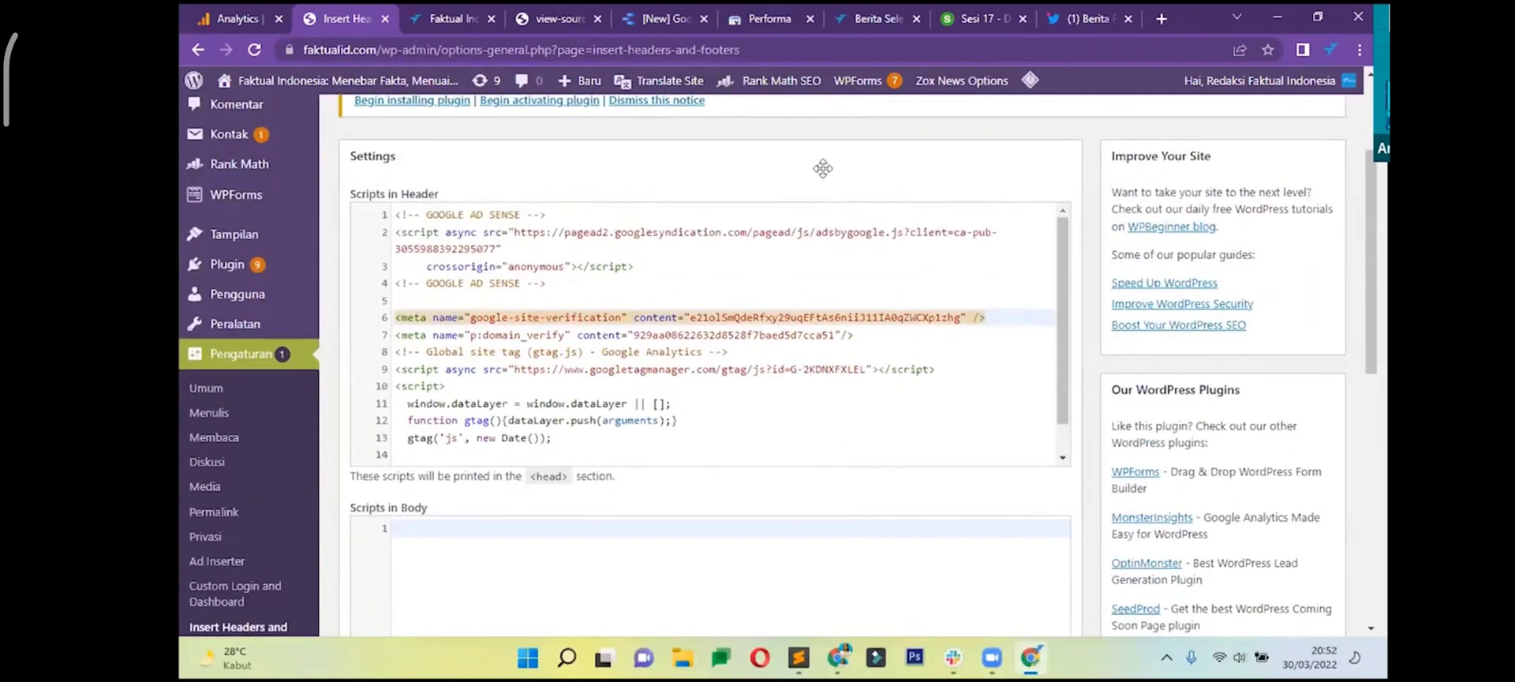
pyautogui.scroll(-4, 839, 221)
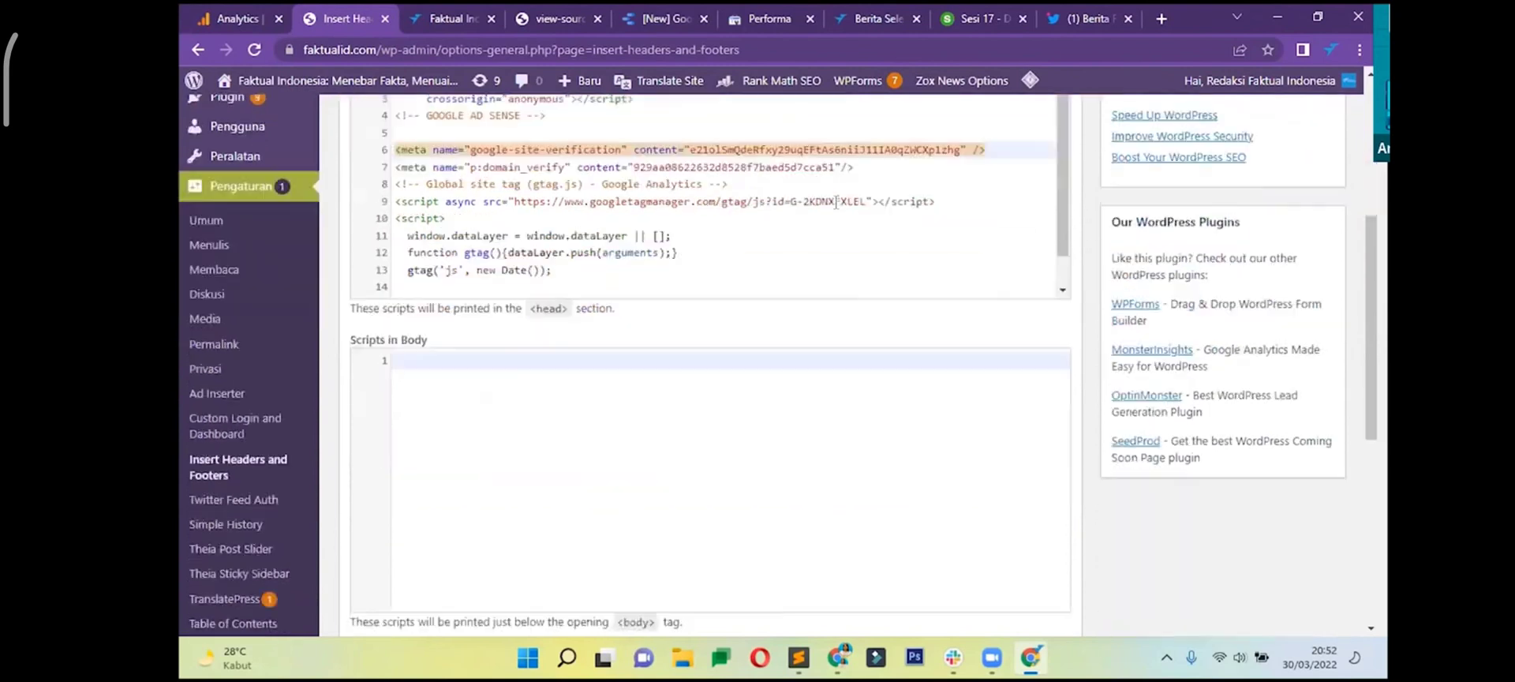
pyautogui.scroll(6, 839, 260)
pyautogui.scroll(-2, 839, 285)
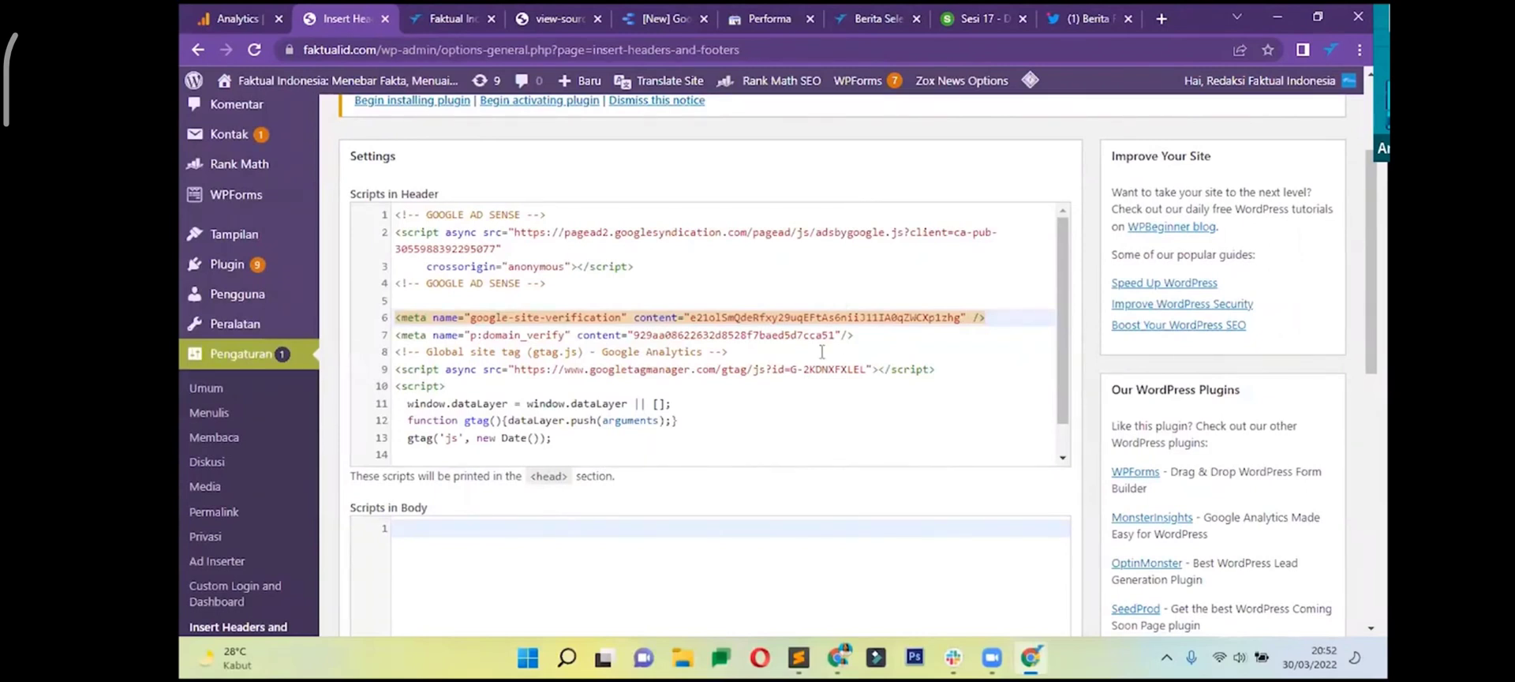
# - Return to the Google Analytics home page and switch to the All Web Site Data view of the faktualid.com property
pyautogui.click(217, 11)
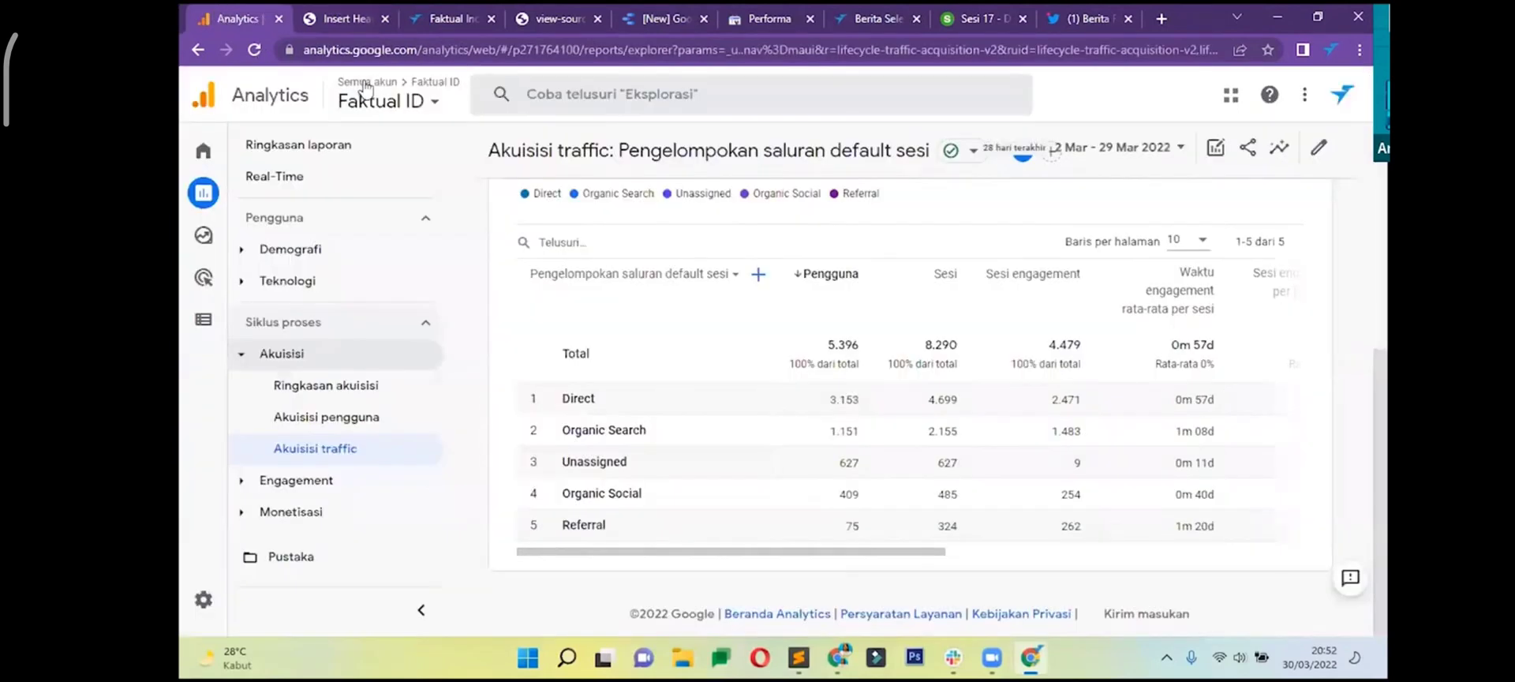
pyautogui.click(411, 49)
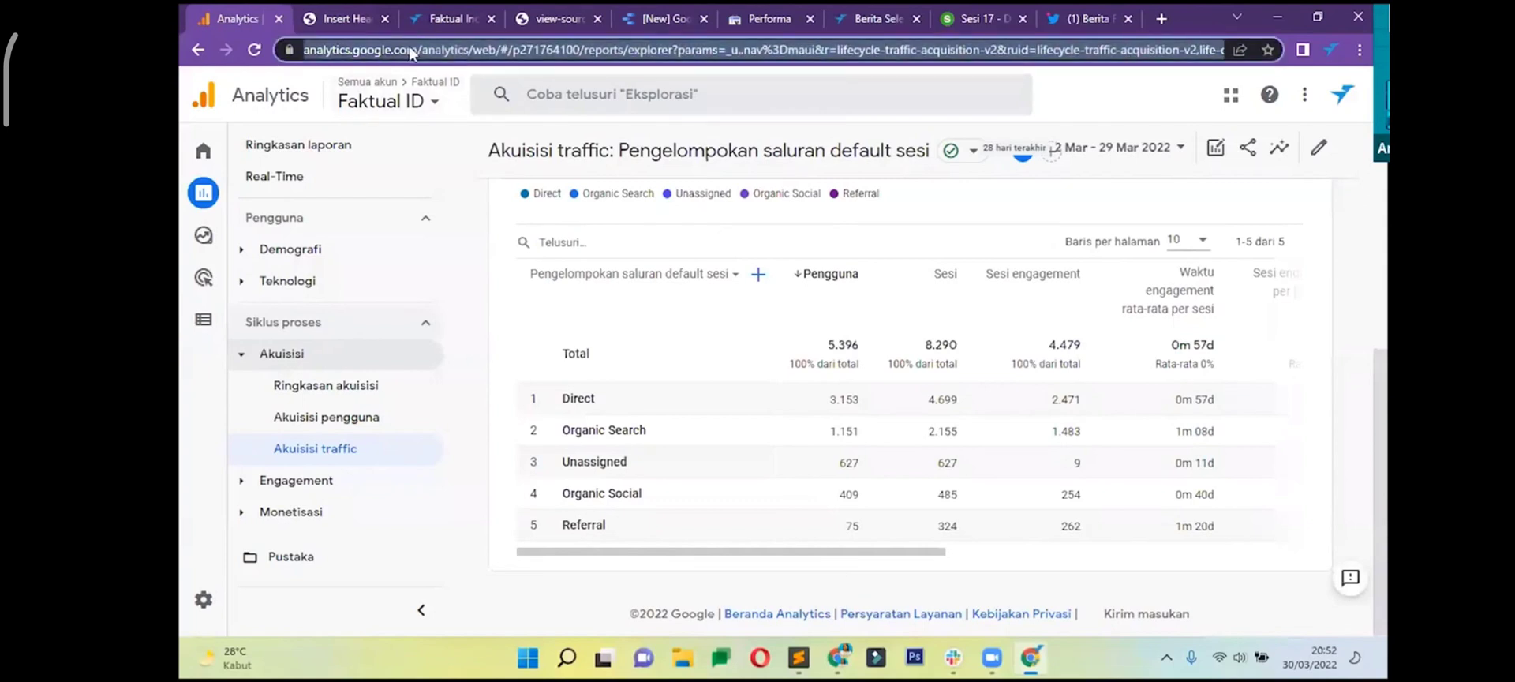
pyautogui.write('analy')
pyautogui.press('Return')
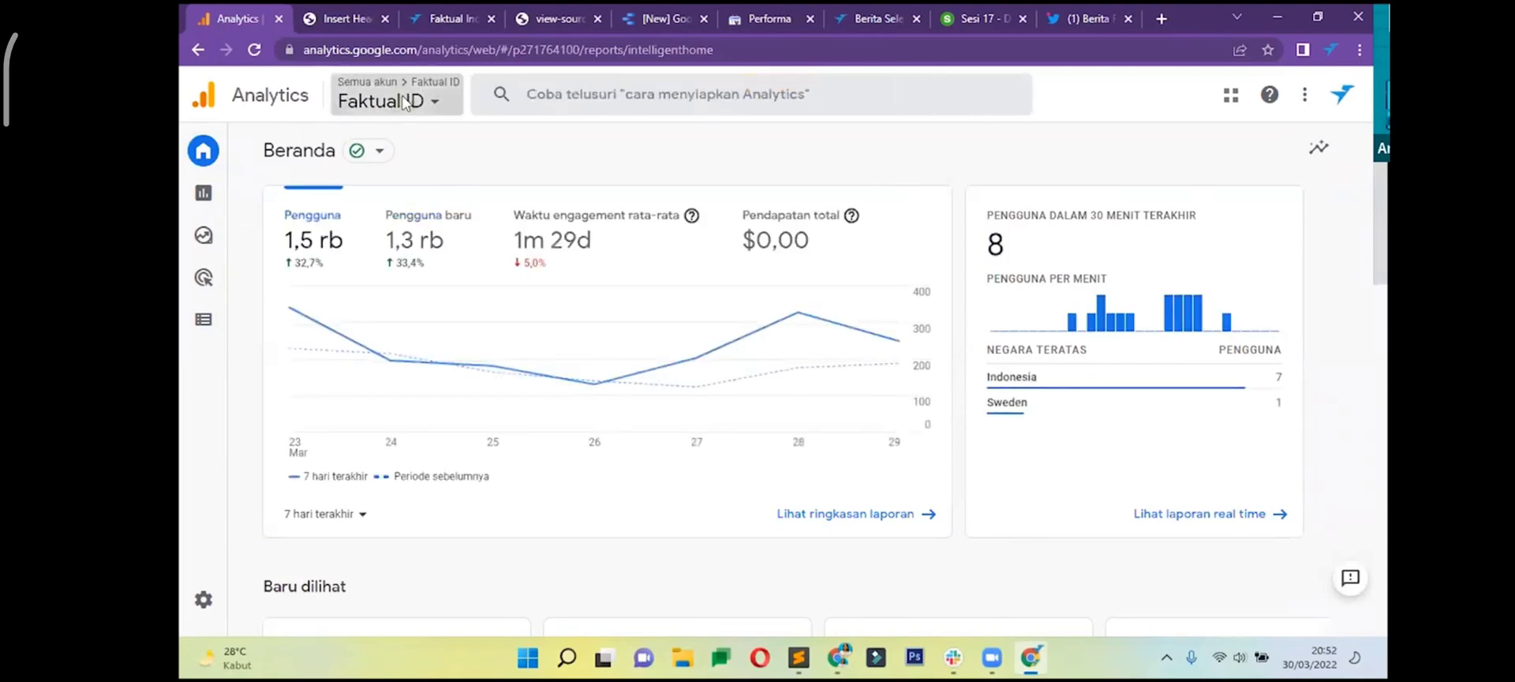
pyautogui.click(404, 101)
pyautogui.click(442, 300)
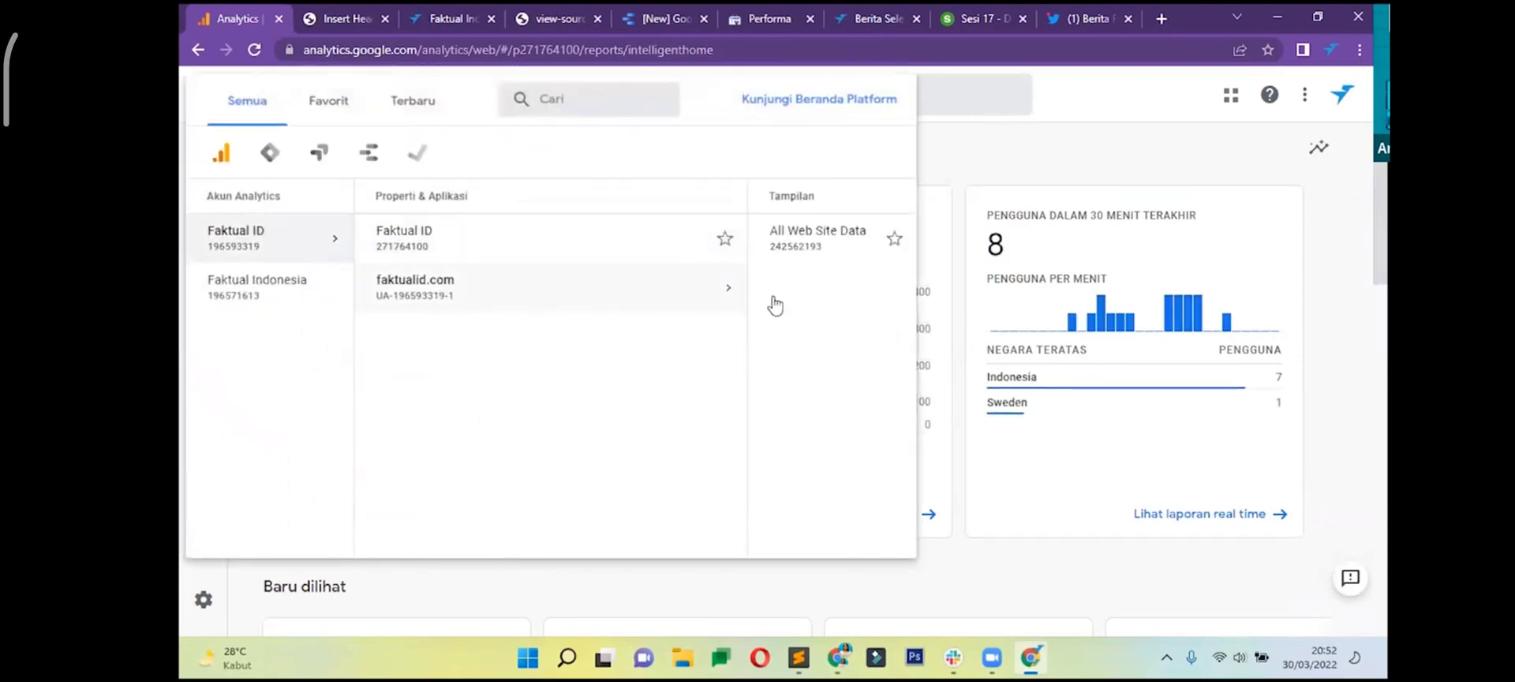
pyautogui.click(742, 240)
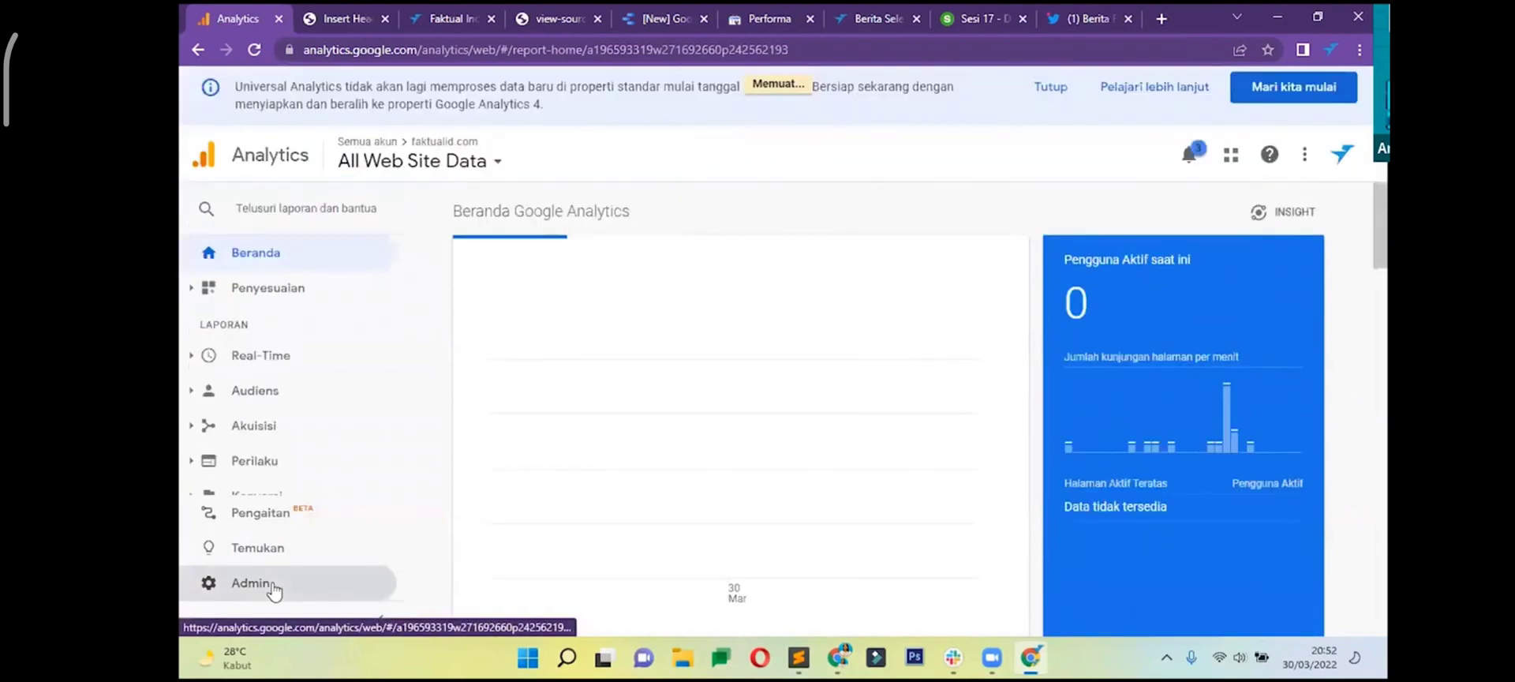
# - Open the Analytics admin settings, dismiss the Universal Analytics notice, view the account list and open the form for creating an account
pyautogui.click(270, 585)
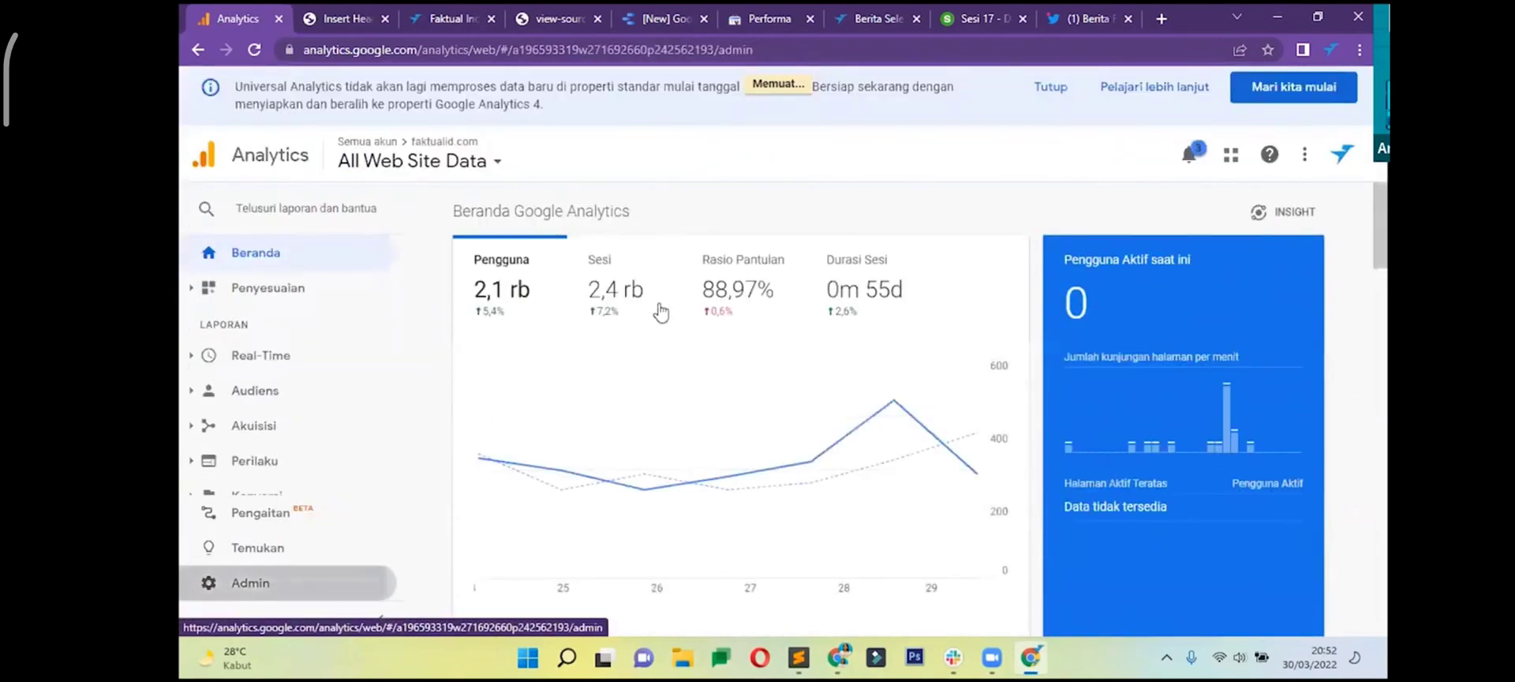
pyautogui.click(1045, 88)
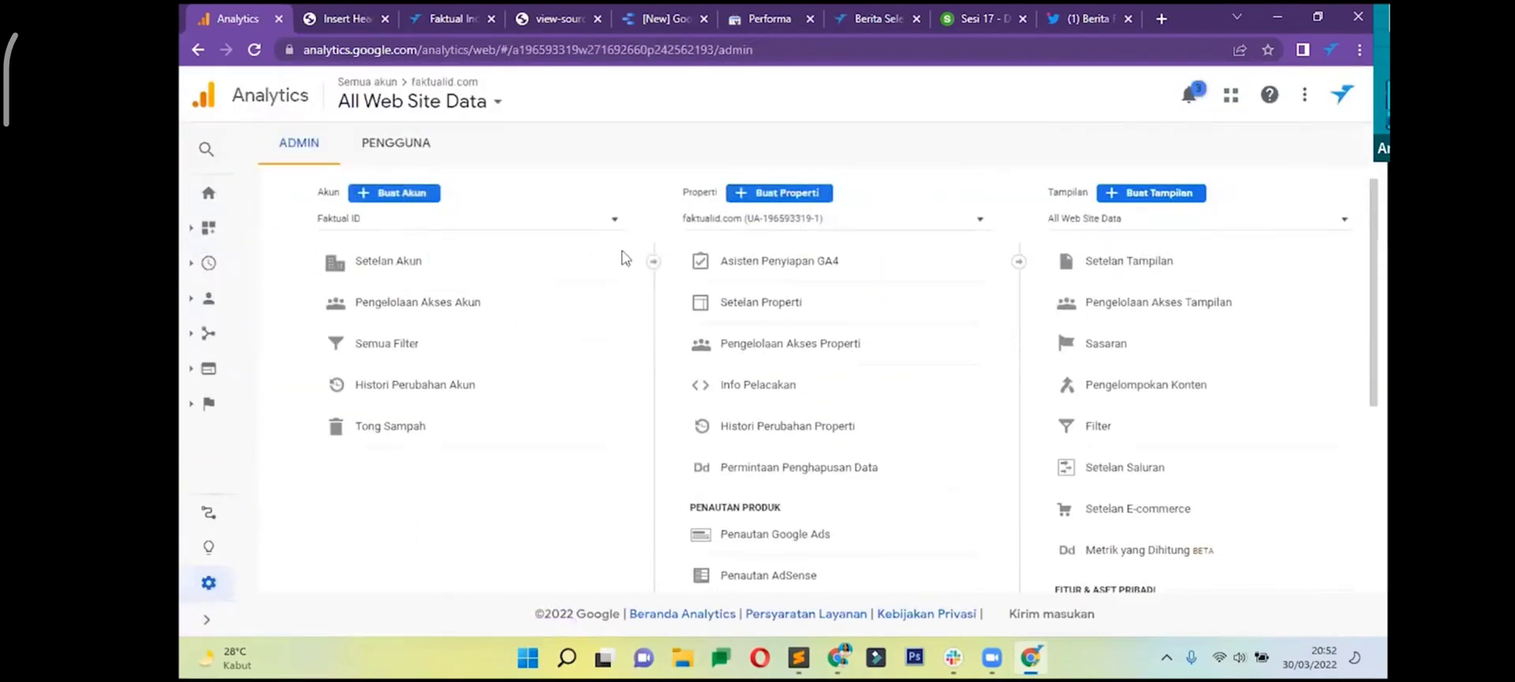
pyautogui.click(423, 218)
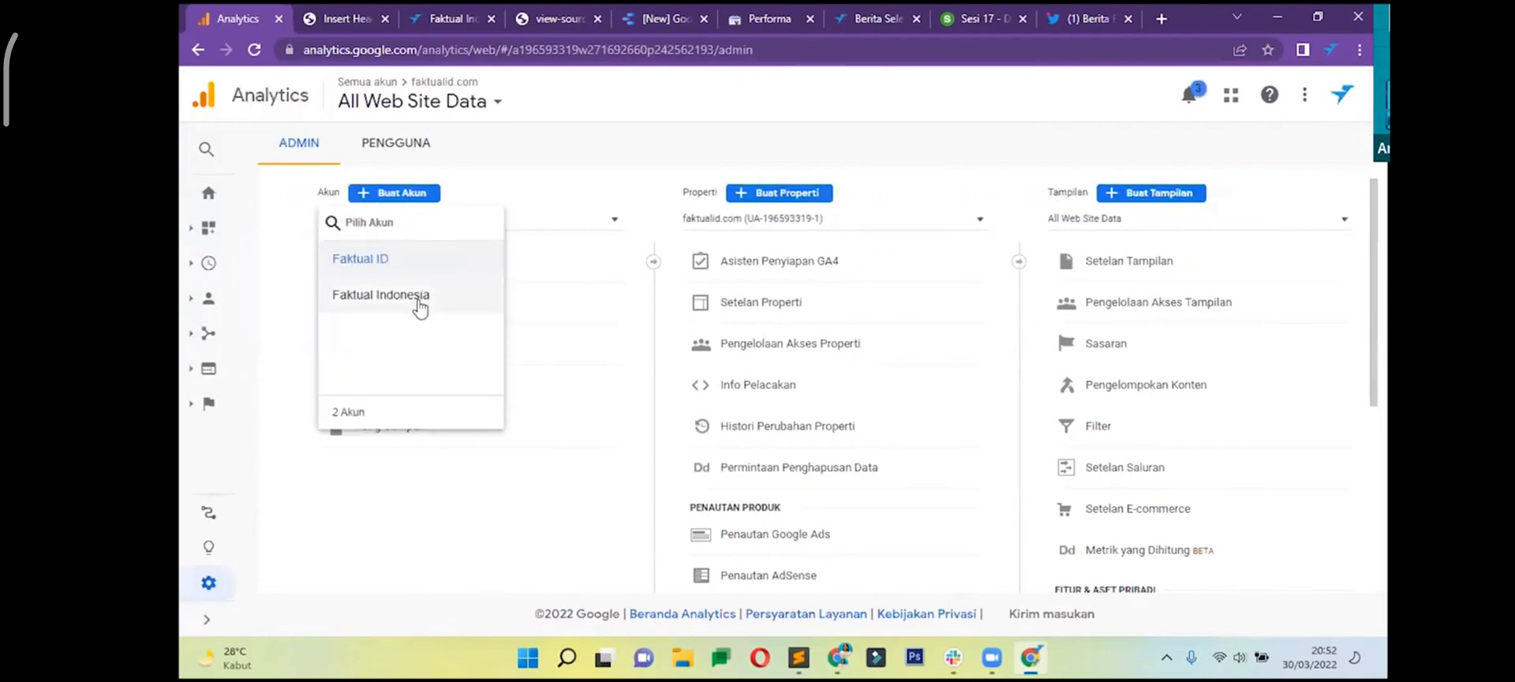
pyautogui.click(400, 194)
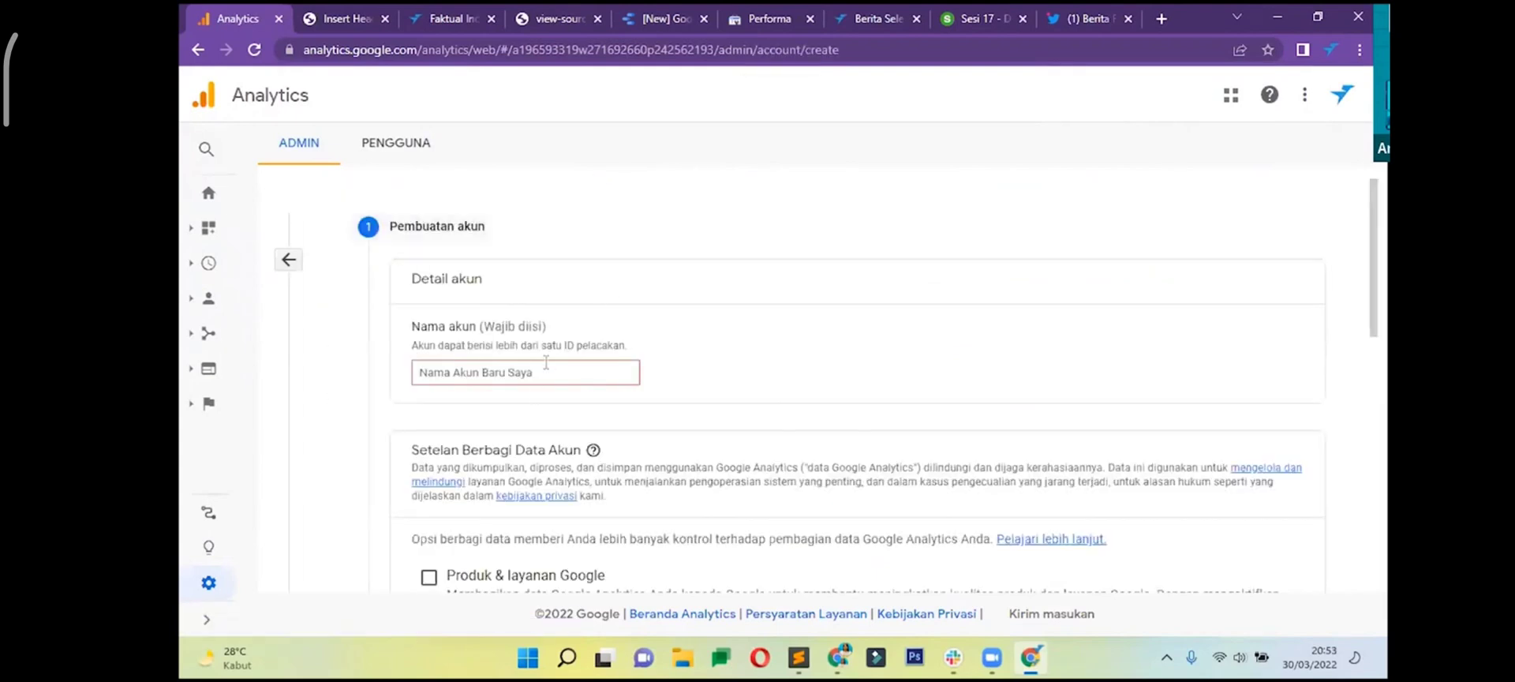
# - Name the new Analytics account Amanda Dot Net, keep the default data sharing settings and continue to the property setup
pyautogui.scroll(-2, 535, 381)
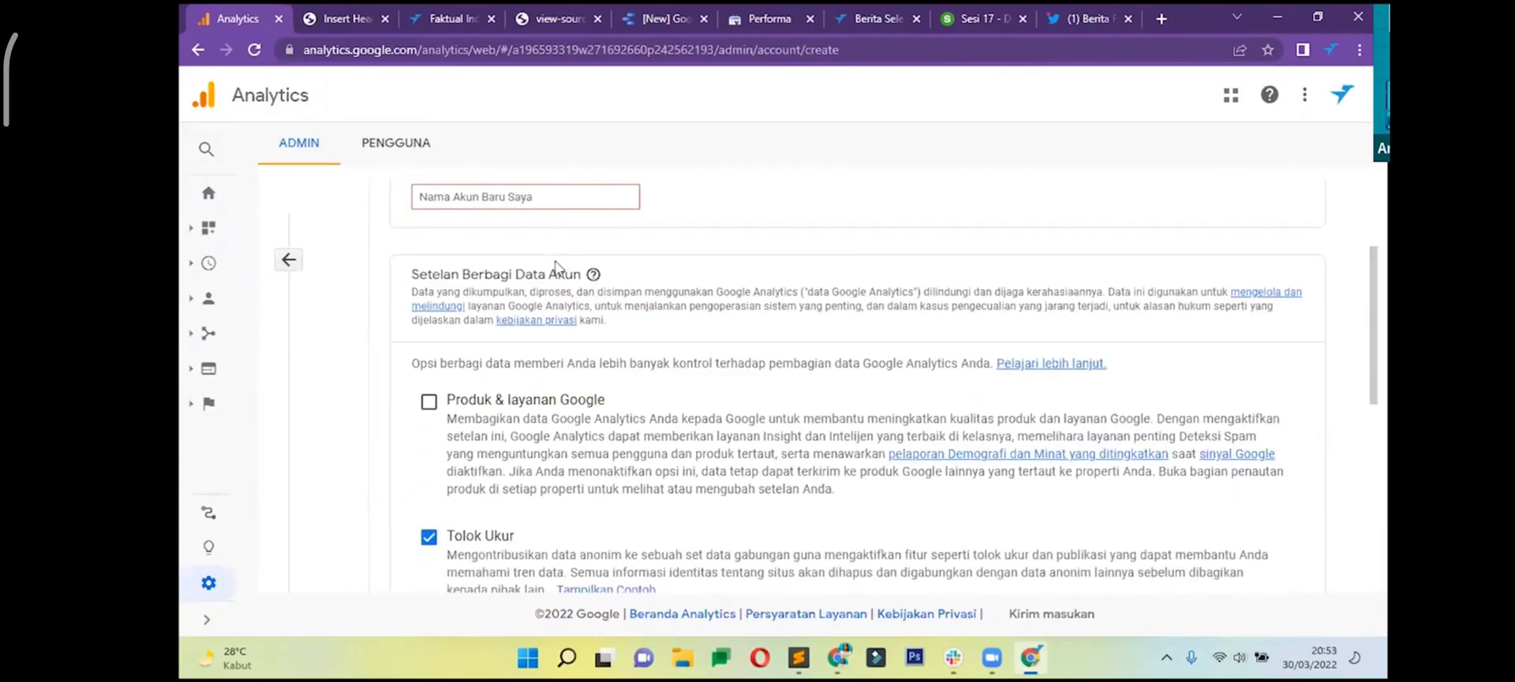
pyautogui.scroll(1, 581, 241)
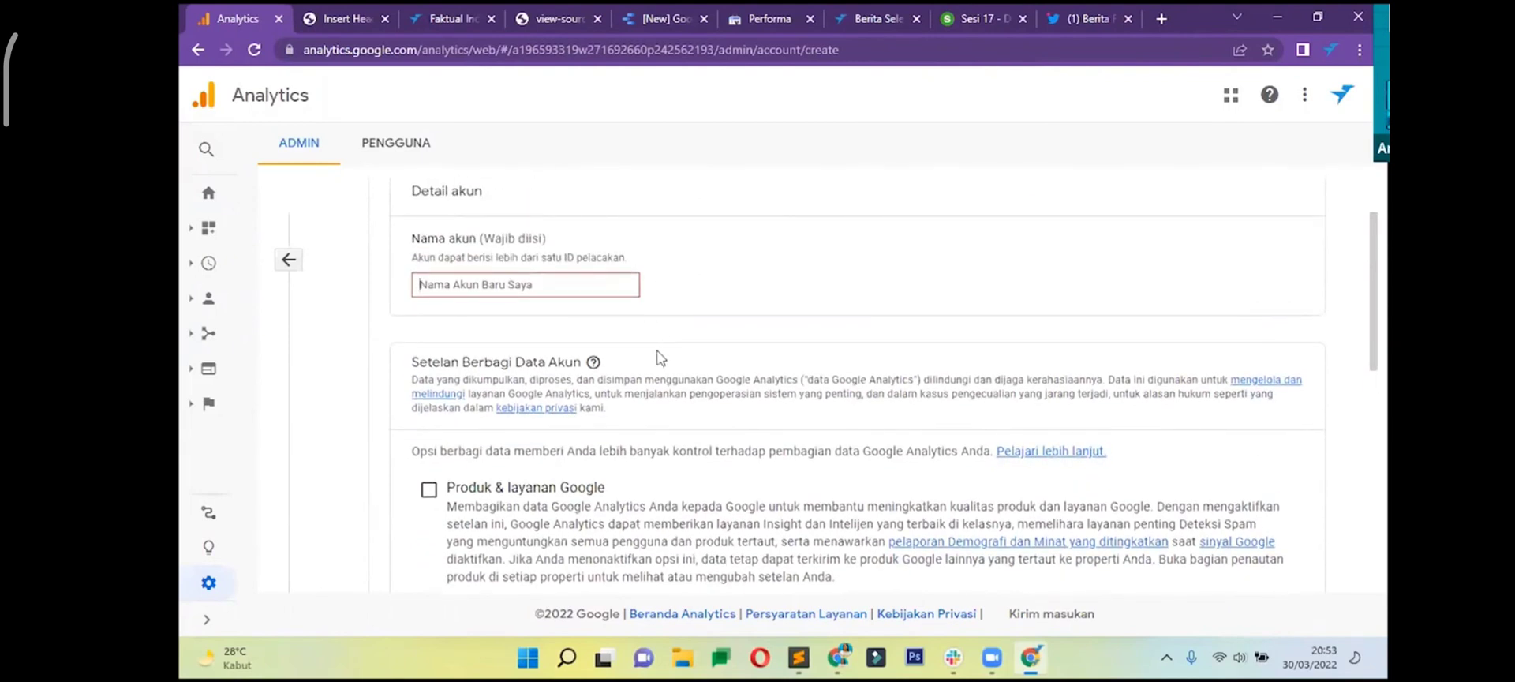
pyautogui.write('Amanda Dot Net')
pyautogui.scroll(-6, 660, 359)
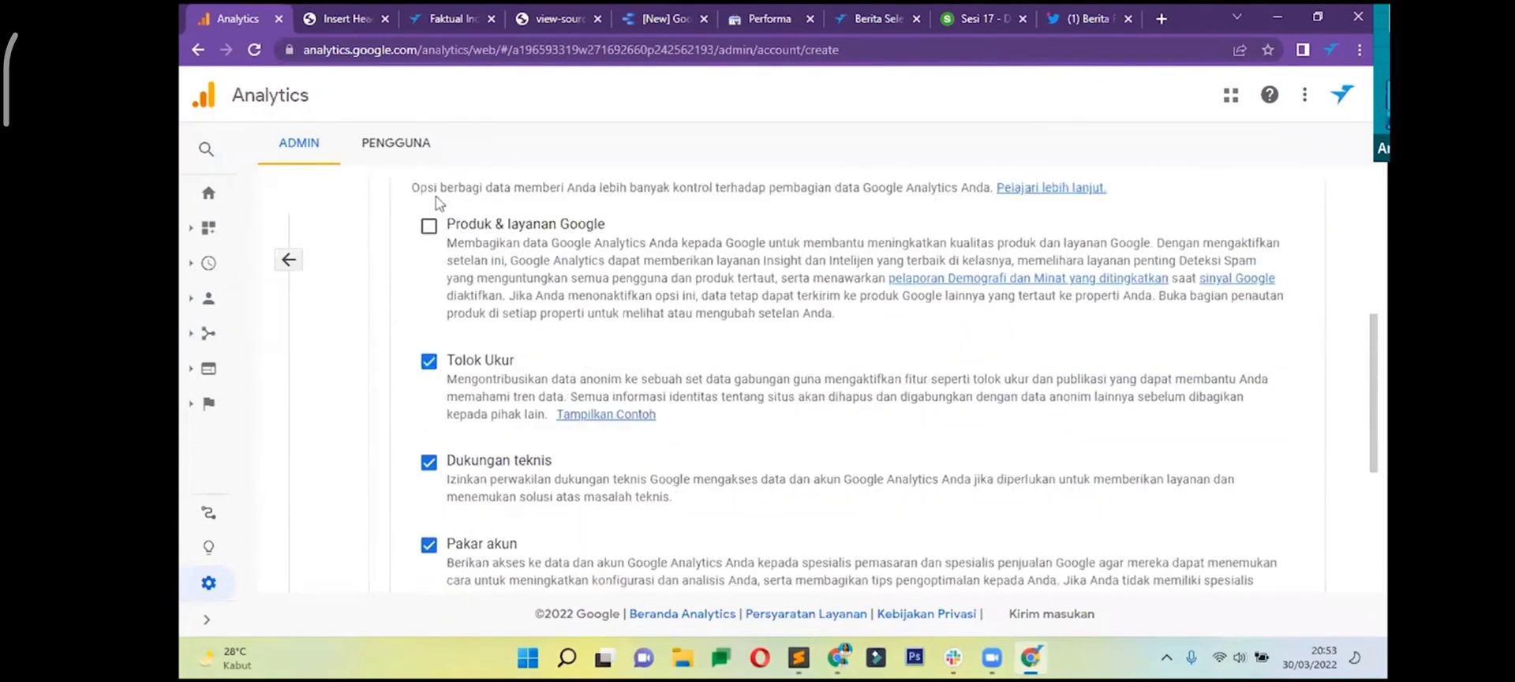
pyautogui.click(474, 433)
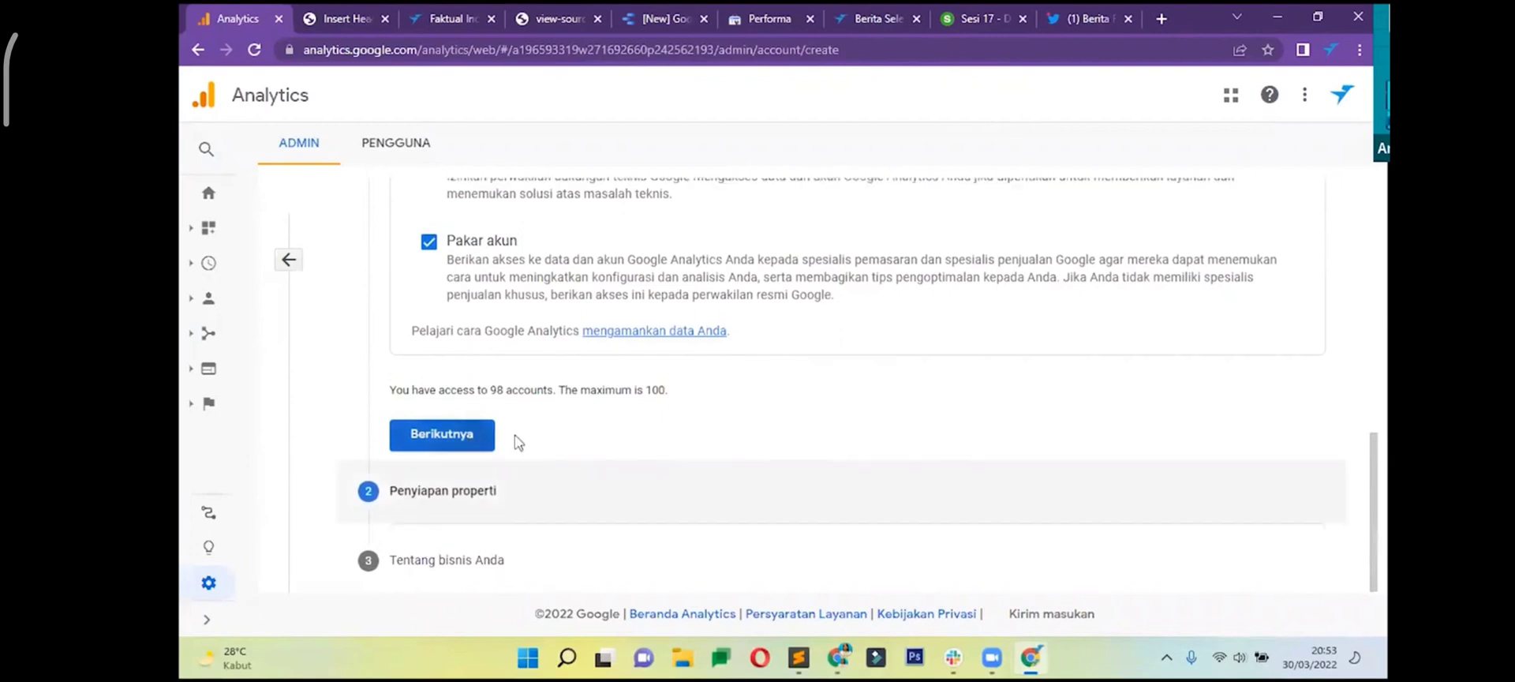
# - Name the property Amanda.net and set its reporting time zone to Indonesia, (GMT+07:00) Waktu Jakarta
pyautogui.click(497, 385)
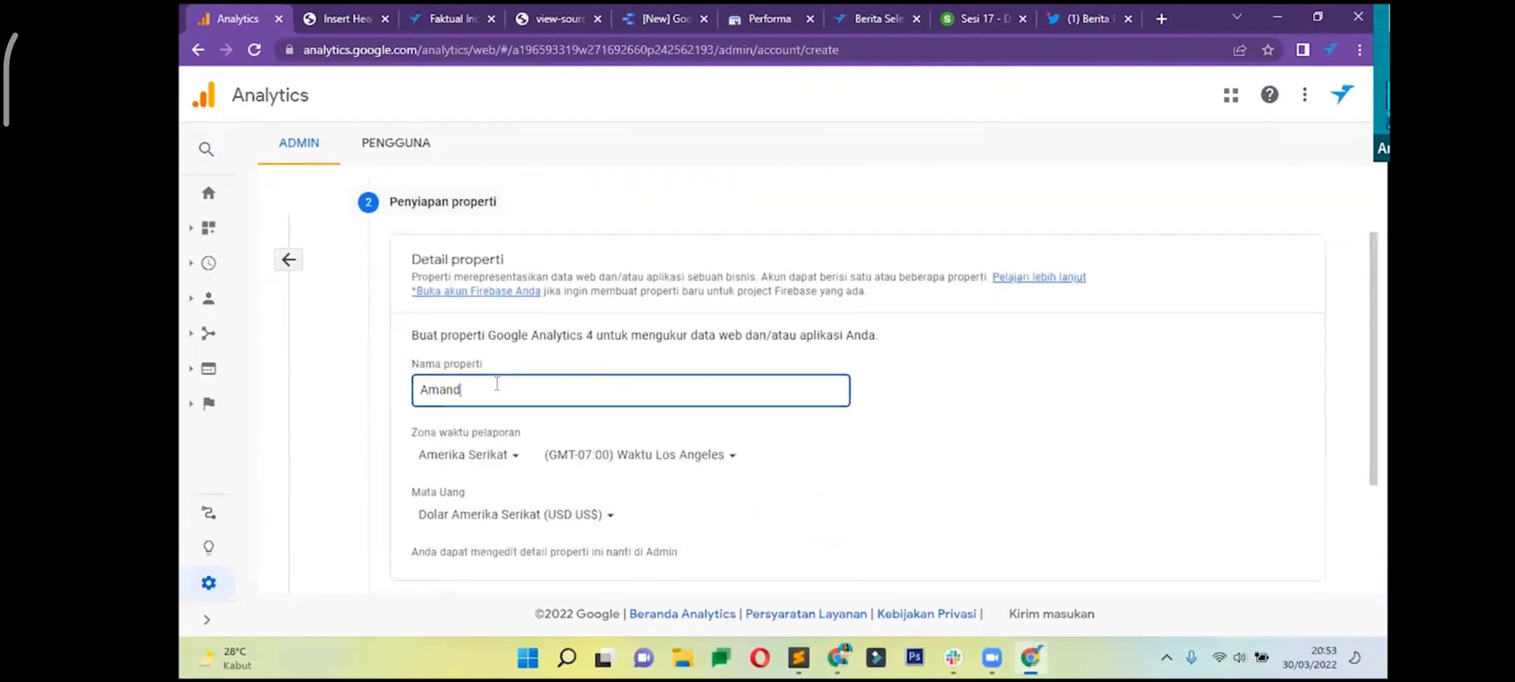
pyautogui.click(457, 454)
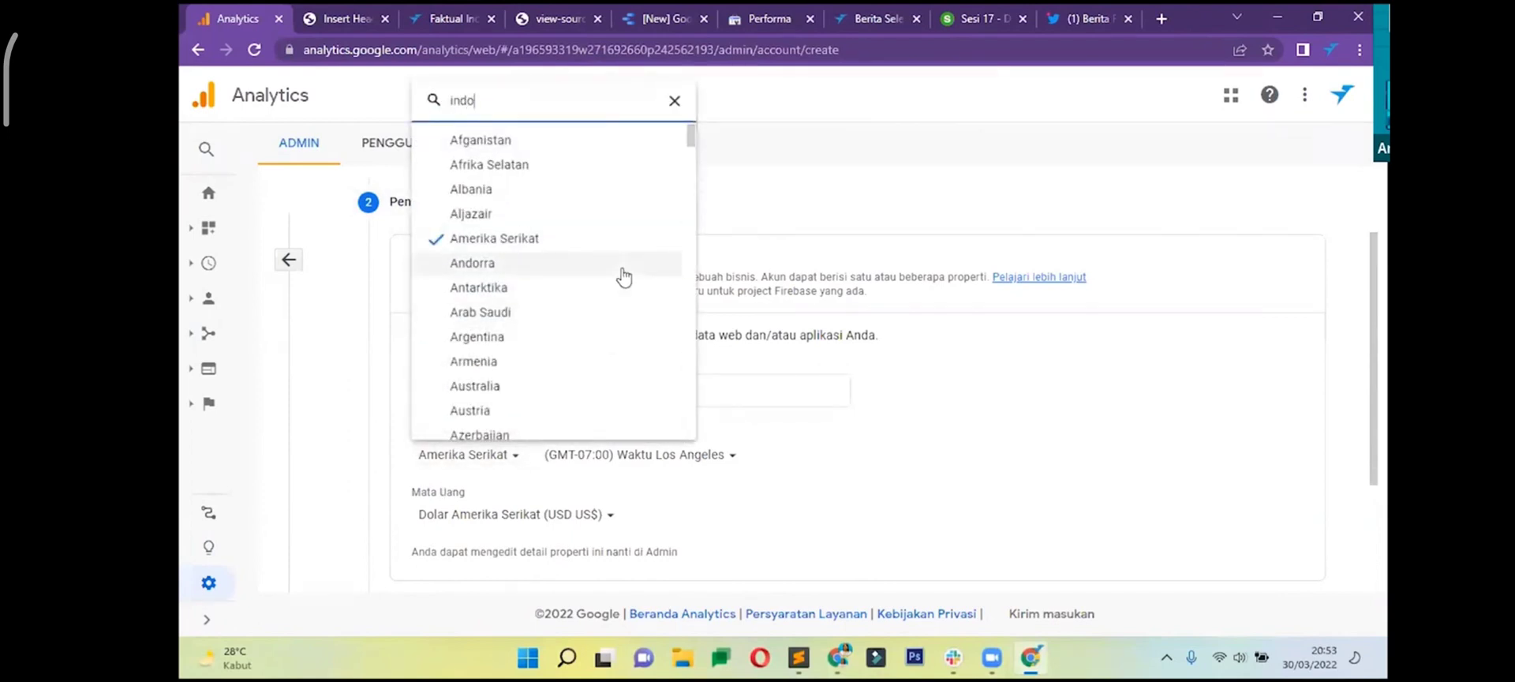
pyautogui.write('ind')
pyautogui.click(545, 426)
pyautogui.click(679, 395)
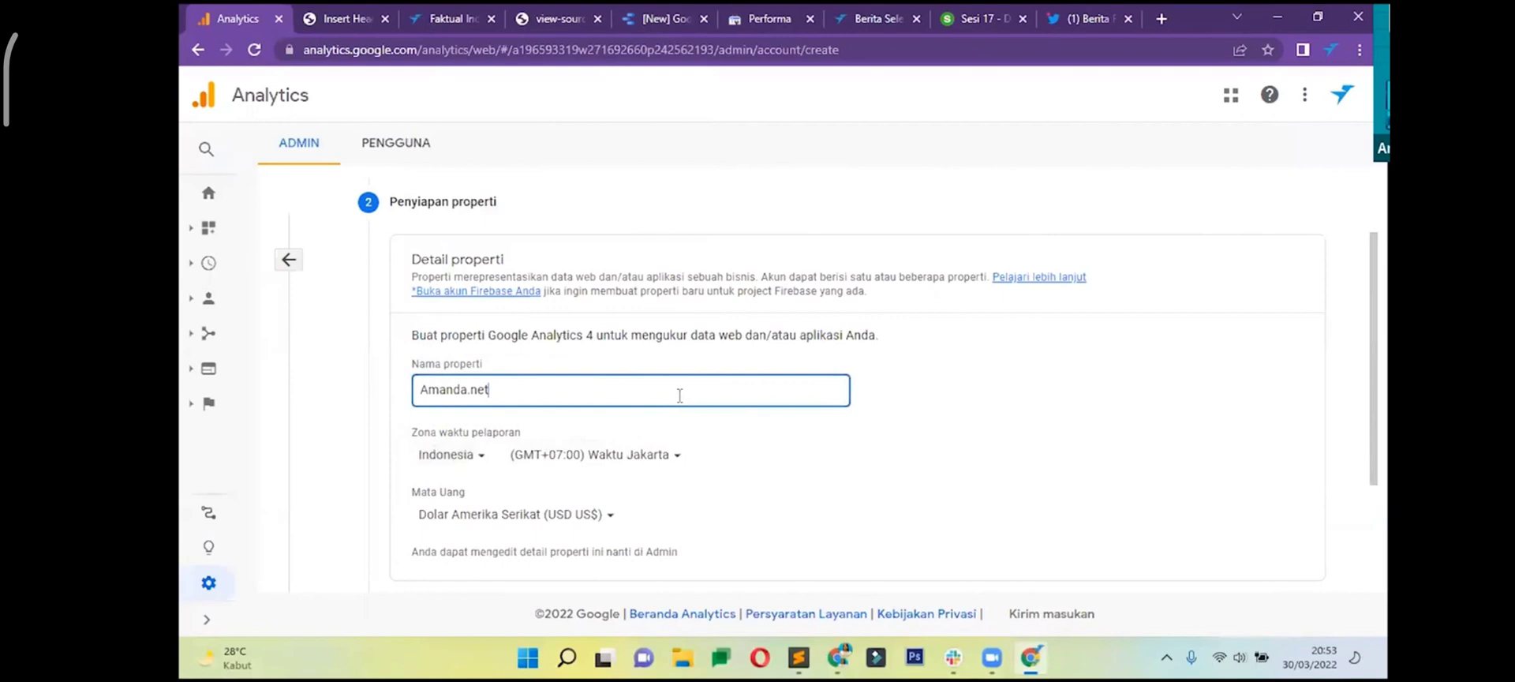
pyautogui.click(626, 463)
pyautogui.click(649, 464)
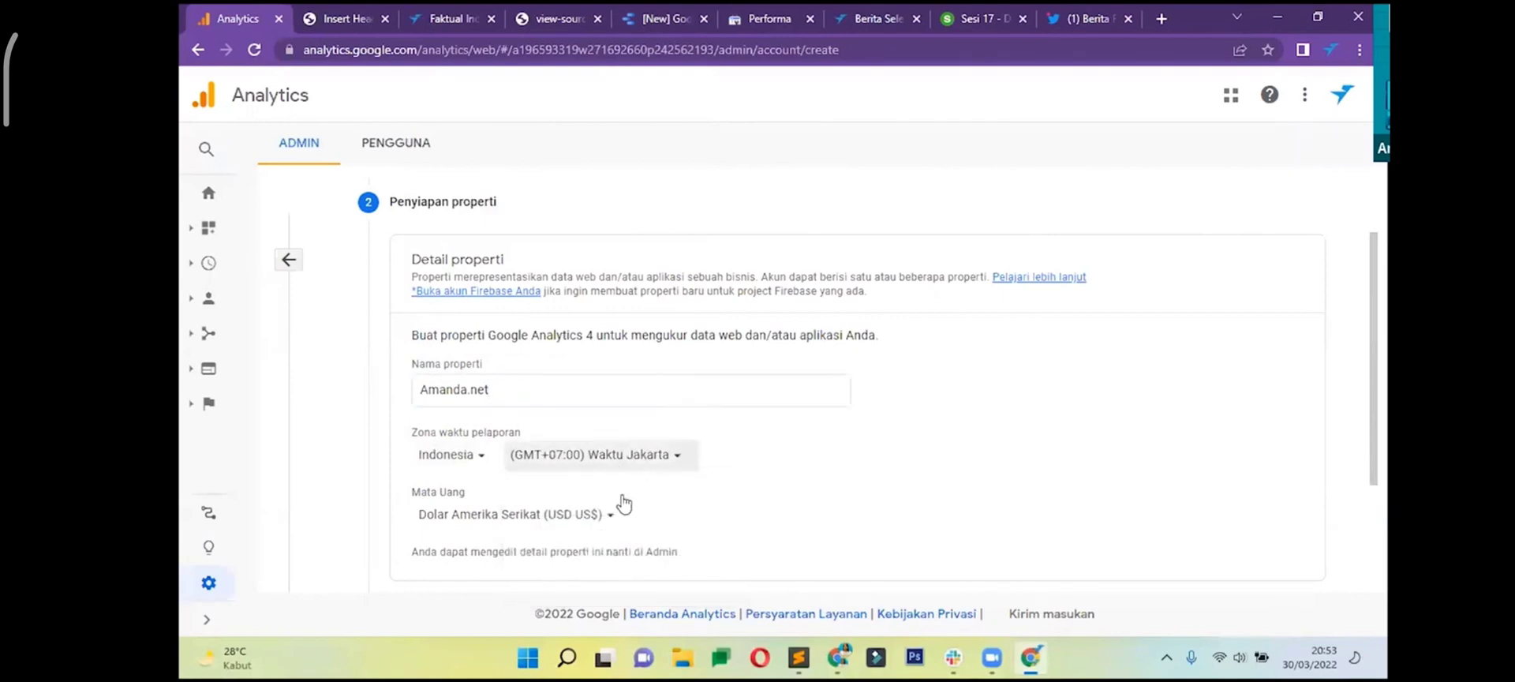
# - Set the property's currency to Rupiah Indonesia (IDR Rp) and continue to the business information
pyautogui.scroll(-2, 624, 504)
pyautogui.click(660, 352)
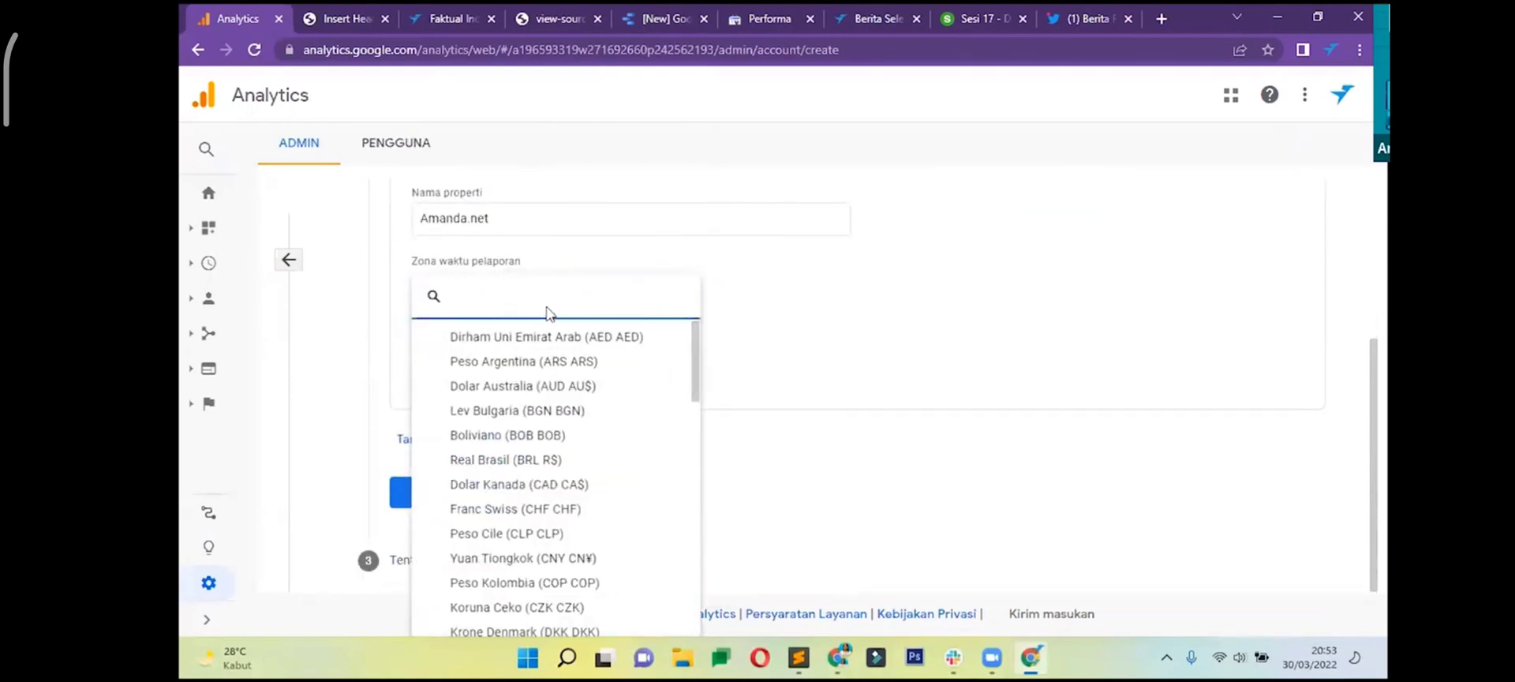
pyautogui.write('idr')
pyautogui.click(576, 337)
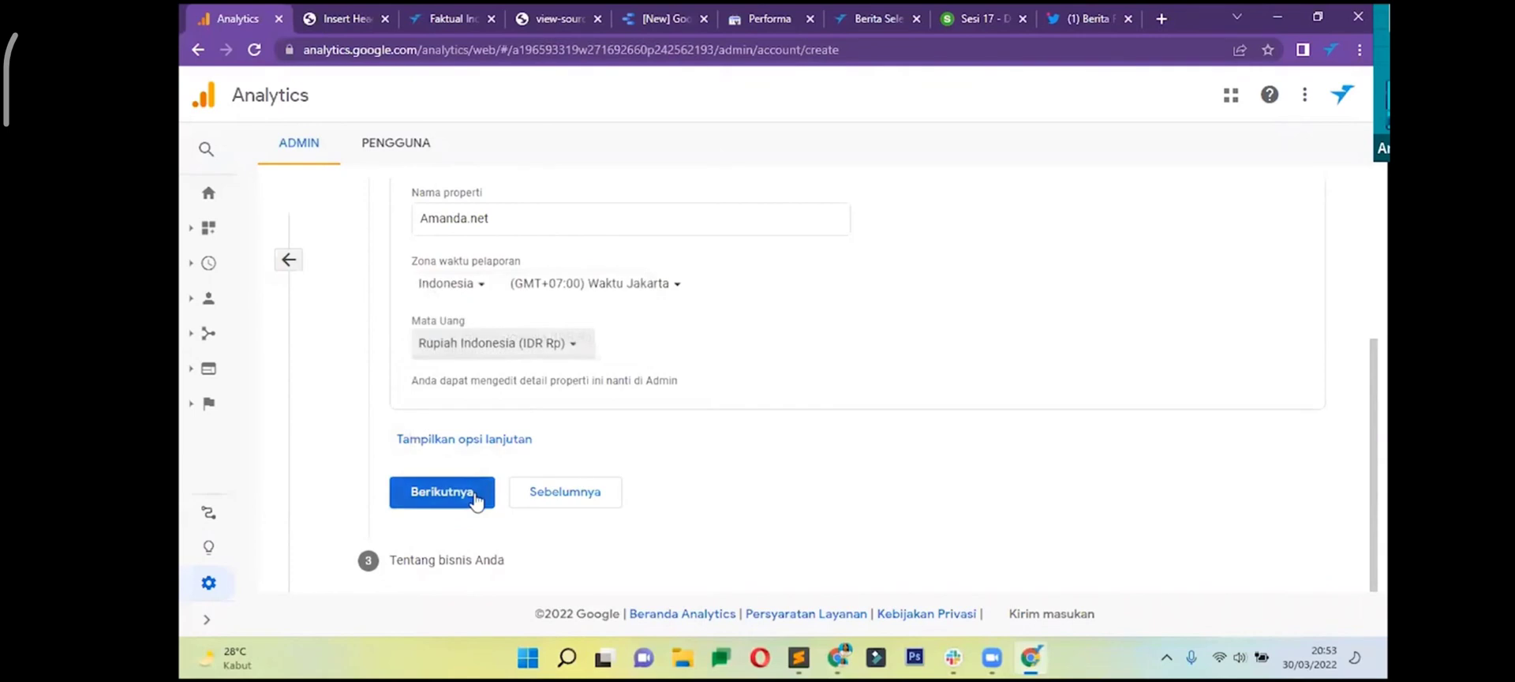
pyautogui.click(478, 494)
# - Set the business size to Kecil (1 hingga 10 karyawan) and select measuring customer engagement as the intended use
pyautogui.scroll(2, 494, 345)
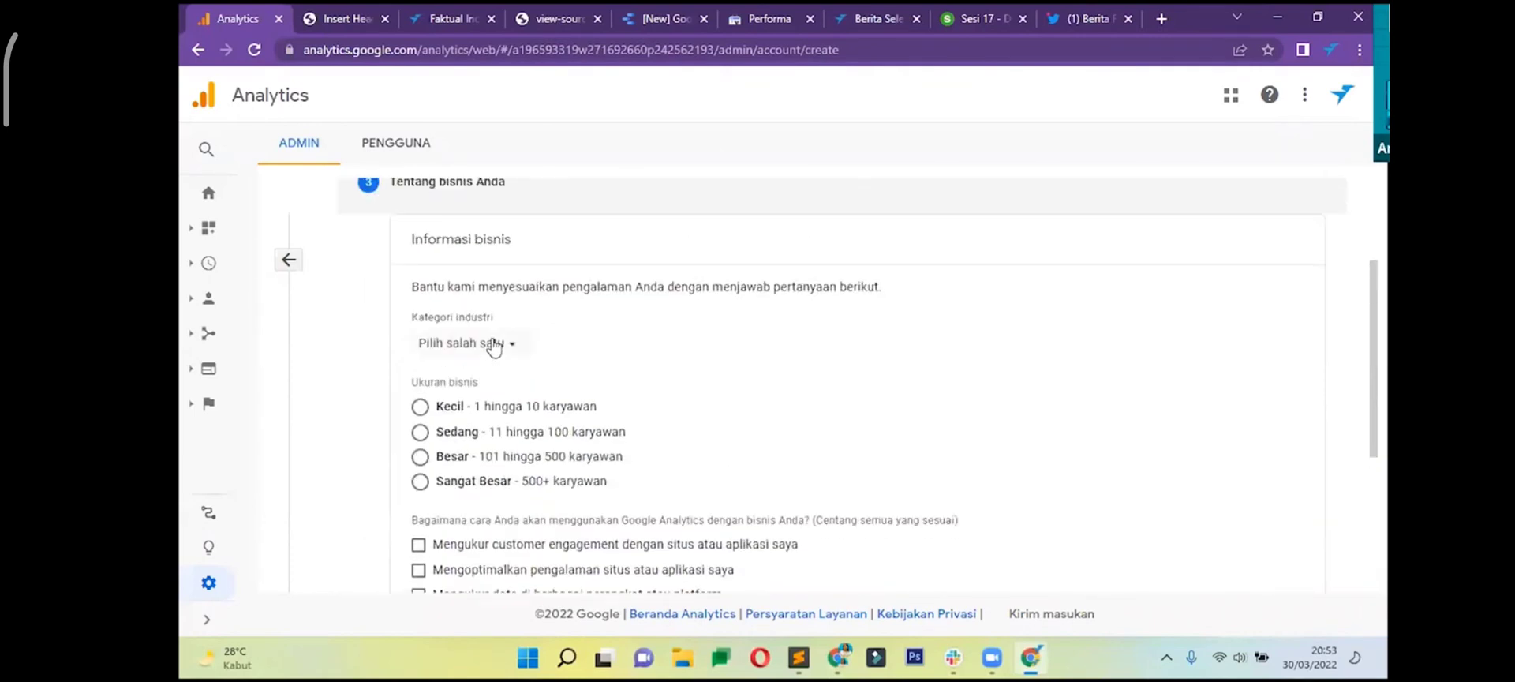
pyautogui.scroll(-1, 462, 394)
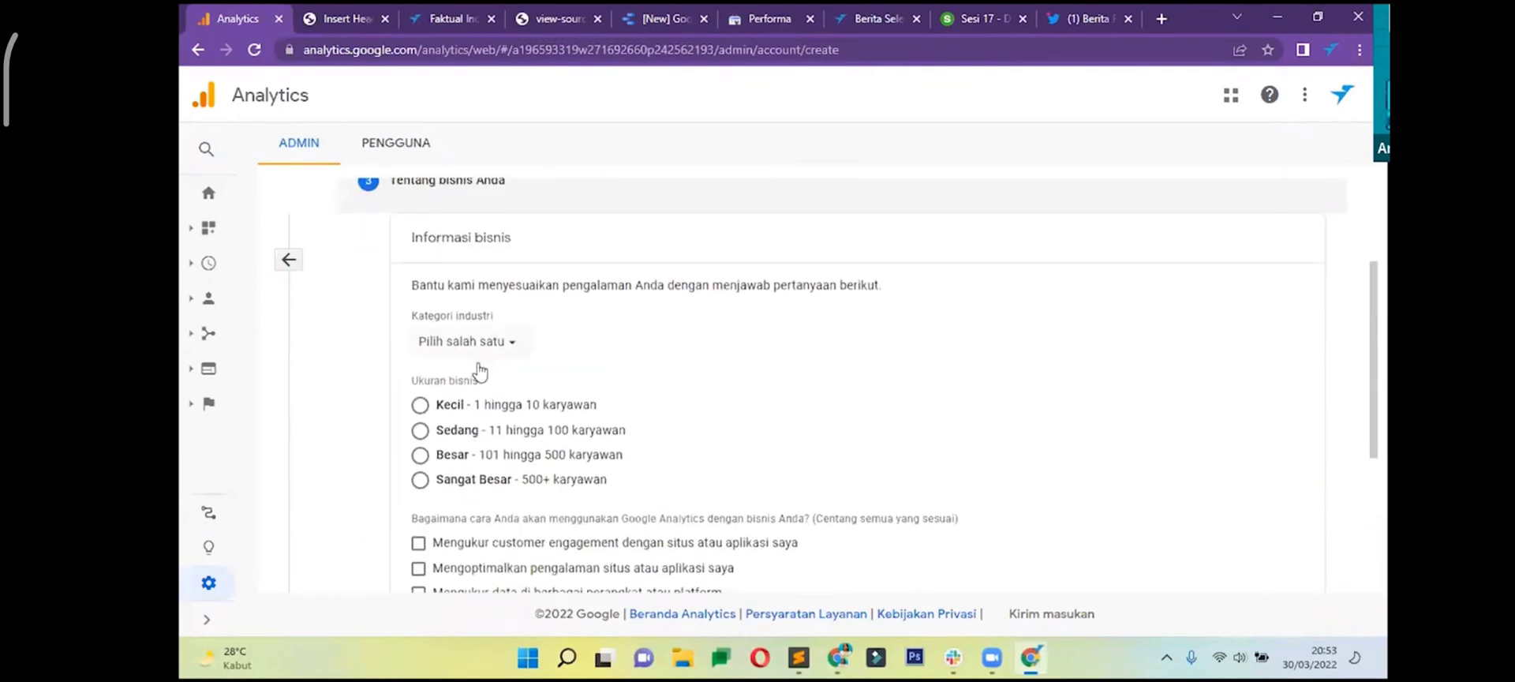
pyautogui.scroll(-1, 482, 369)
pyautogui.click(419, 319)
pyautogui.scroll(-1, 505, 355)
pyautogui.scroll(-1, 417, 359)
pyautogui.click(418, 282)
# - Create the account, accepting the GDPR data processing terms and the Google Analytics Terms of Service
pyautogui.click(429, 571)
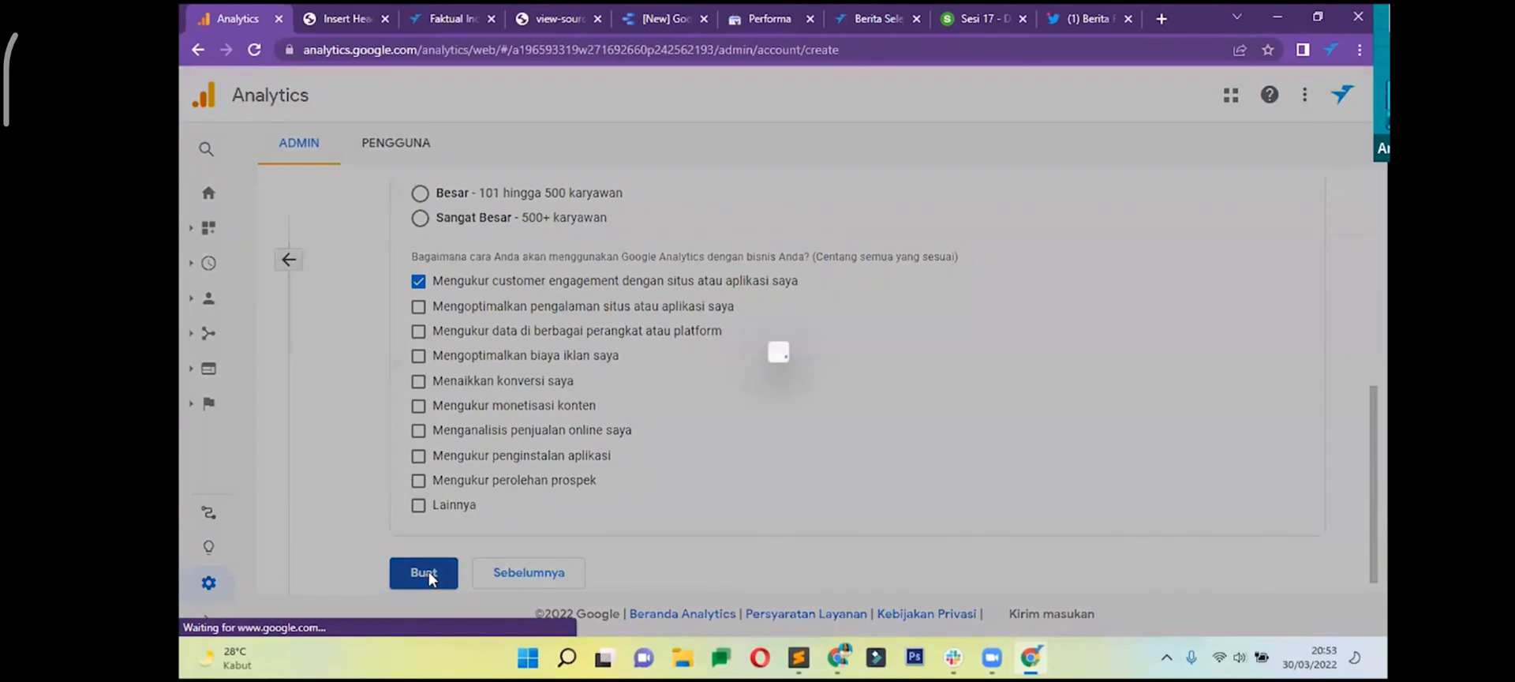
pyautogui.click(541, 475)
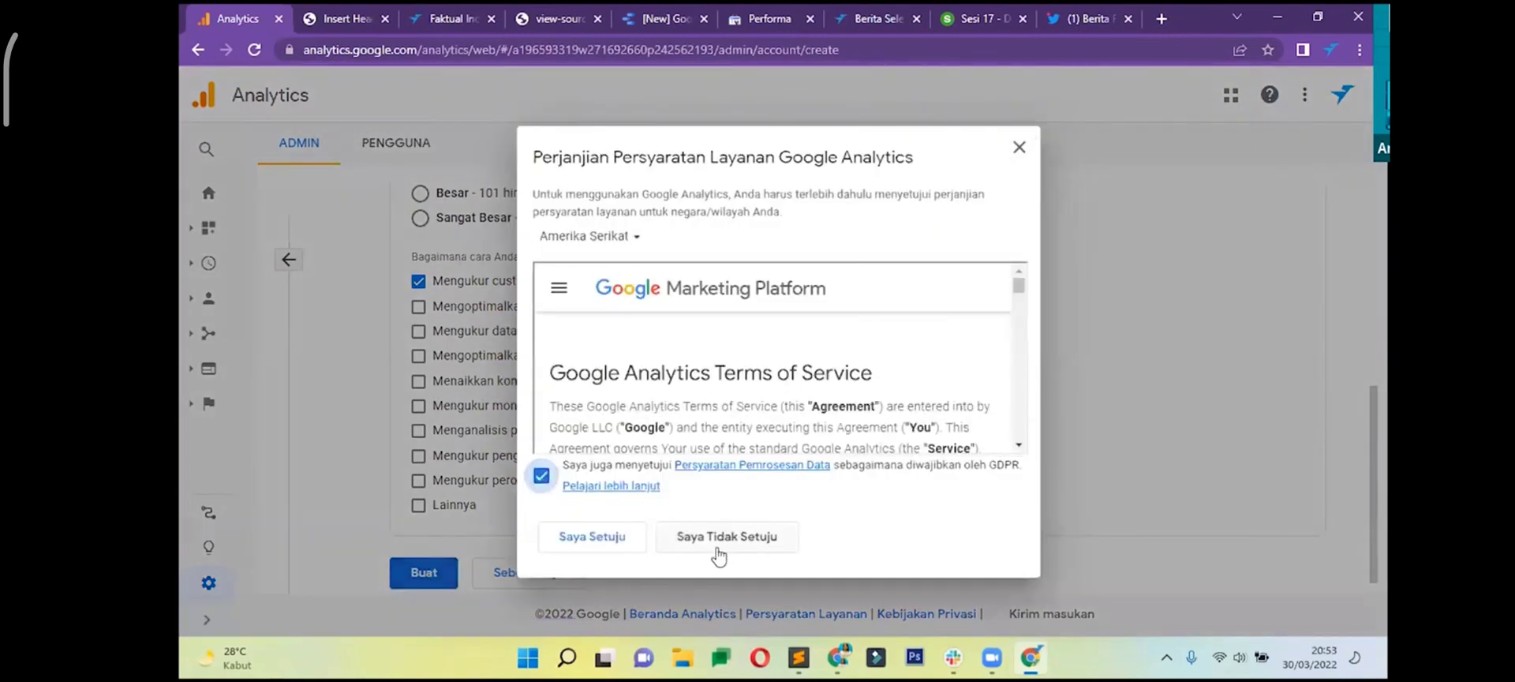
pyautogui.click(610, 545)
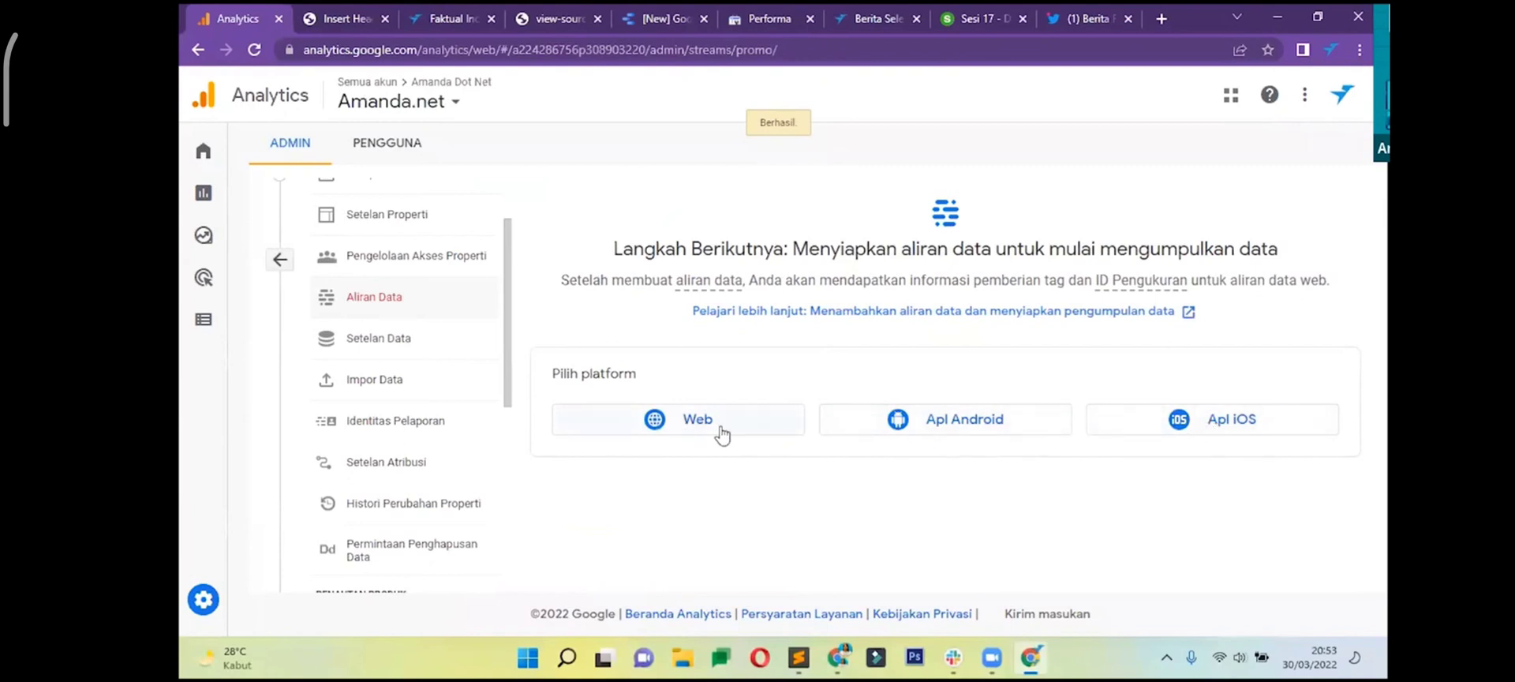
pyautogui.click(746, 426)
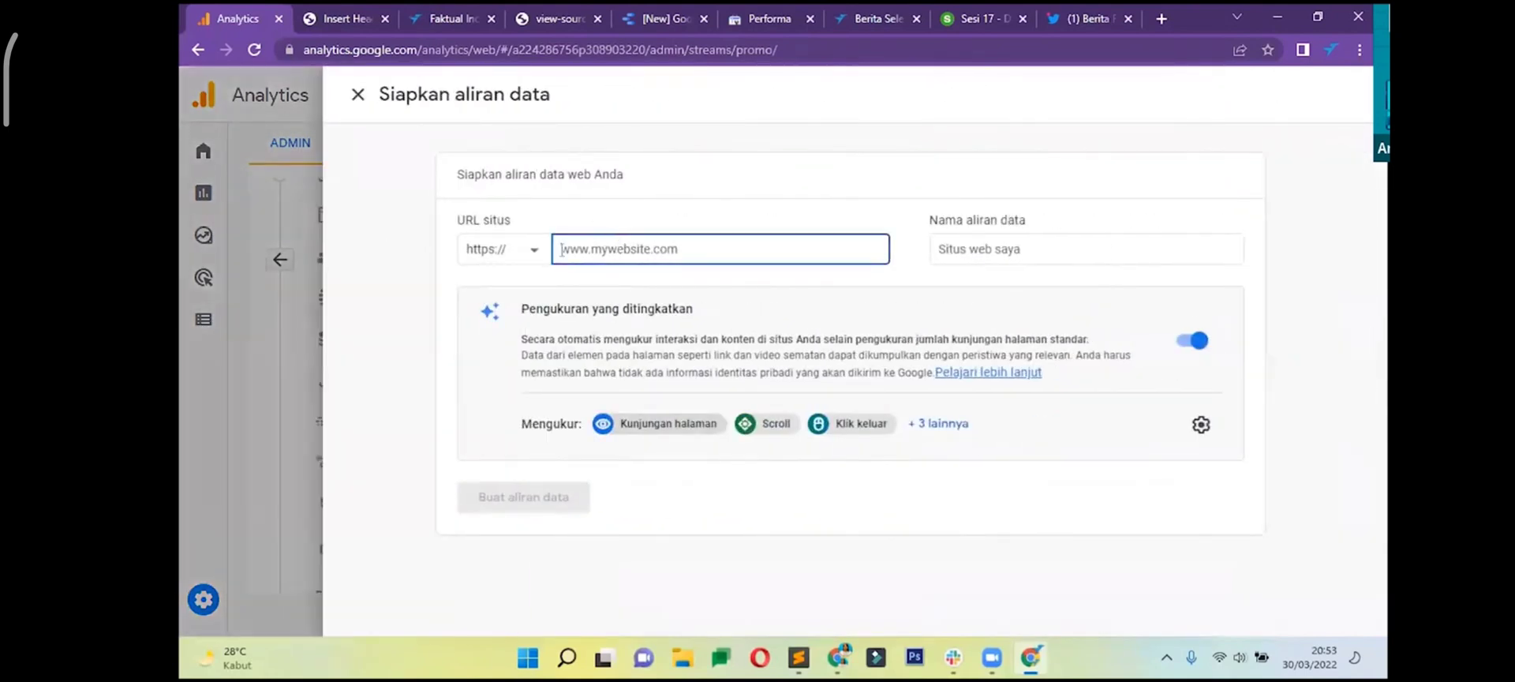
pyautogui.click(517, 250)
pyautogui.click(644, 248)
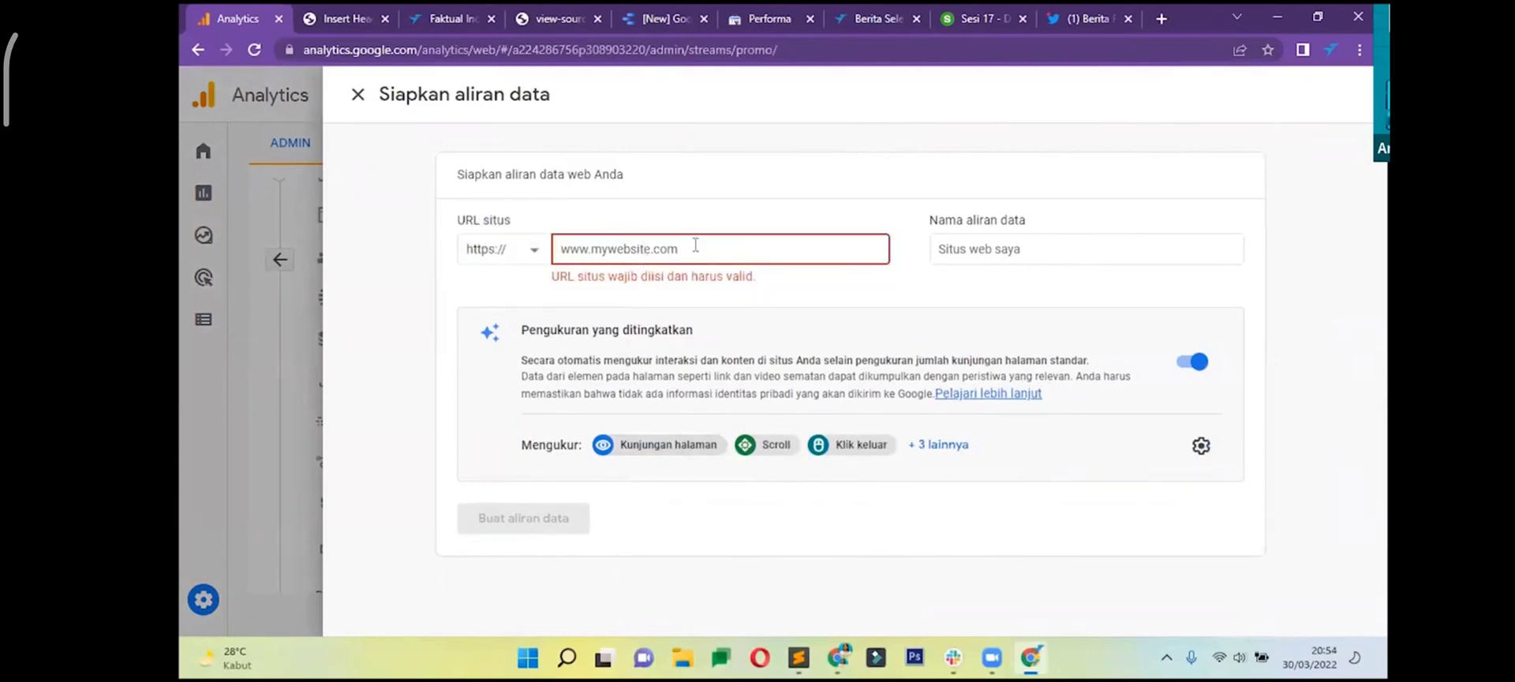
pyautogui.click(996, 251)
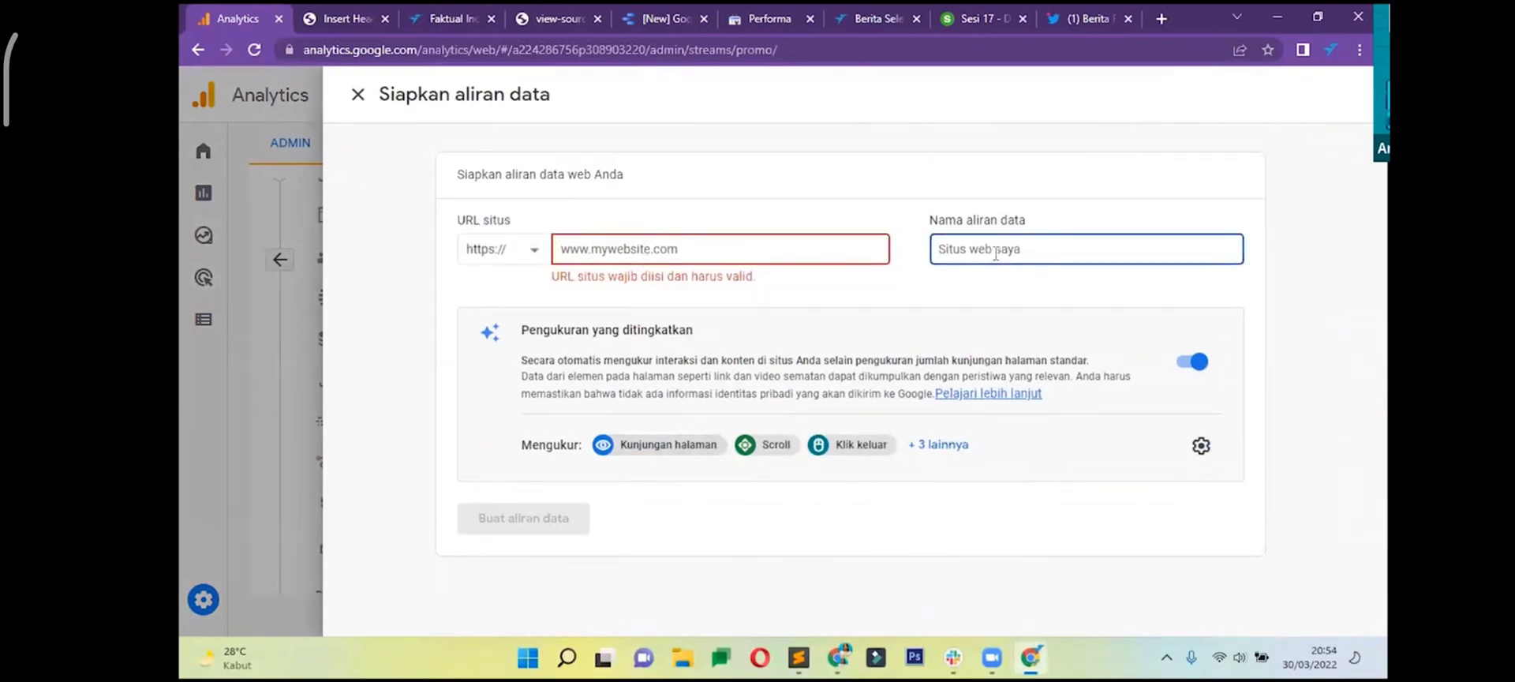
pyautogui.write('Amanda.net')
pyautogui.click(831, 253)
pyautogui.write('www.amanda.net')
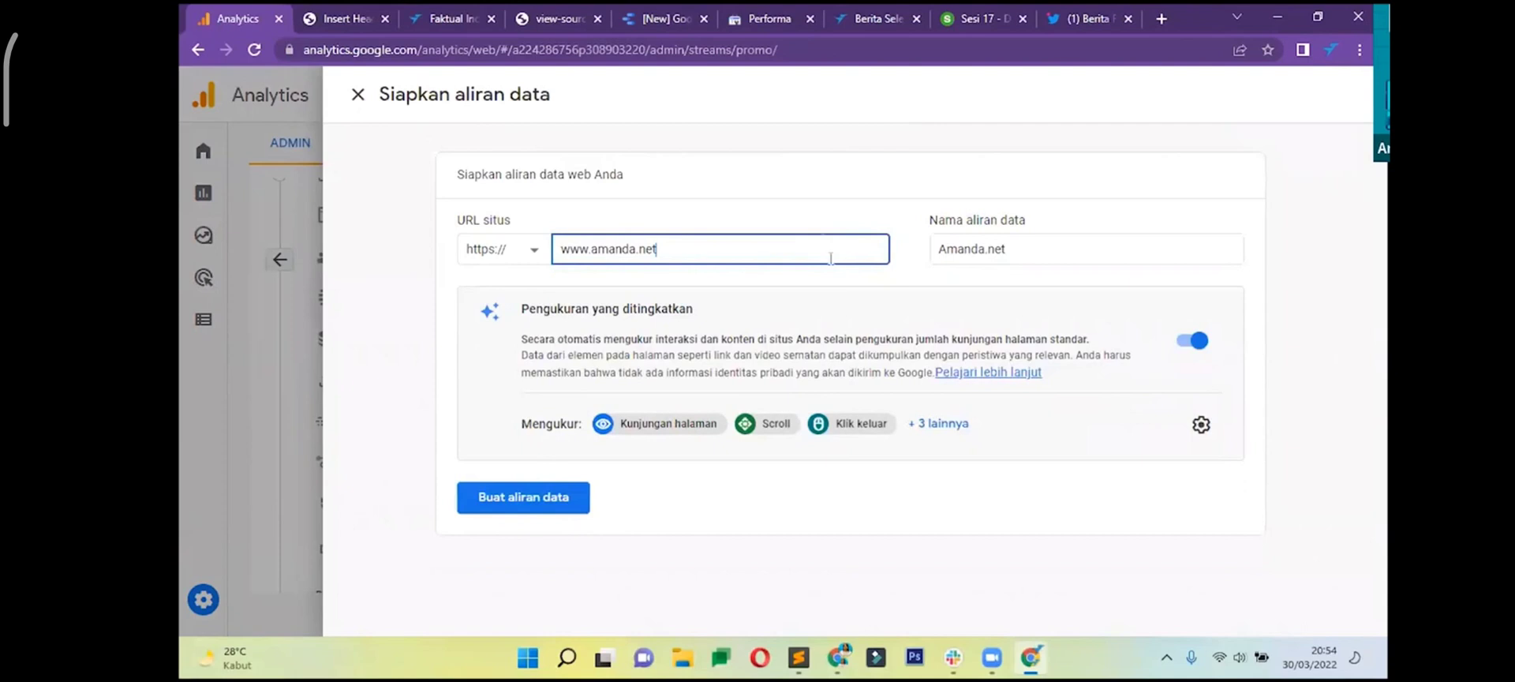
pyautogui.click(815, 207)
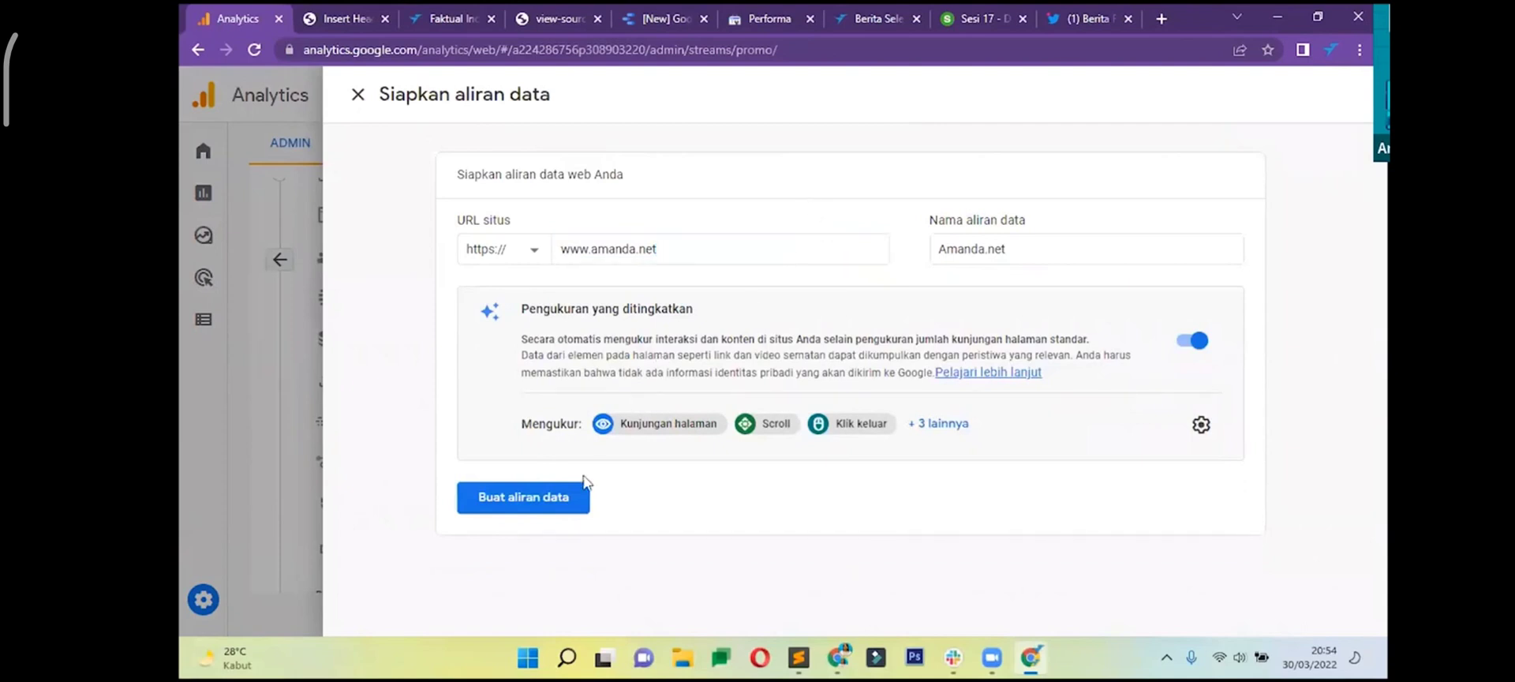
pyautogui.click(539, 505)
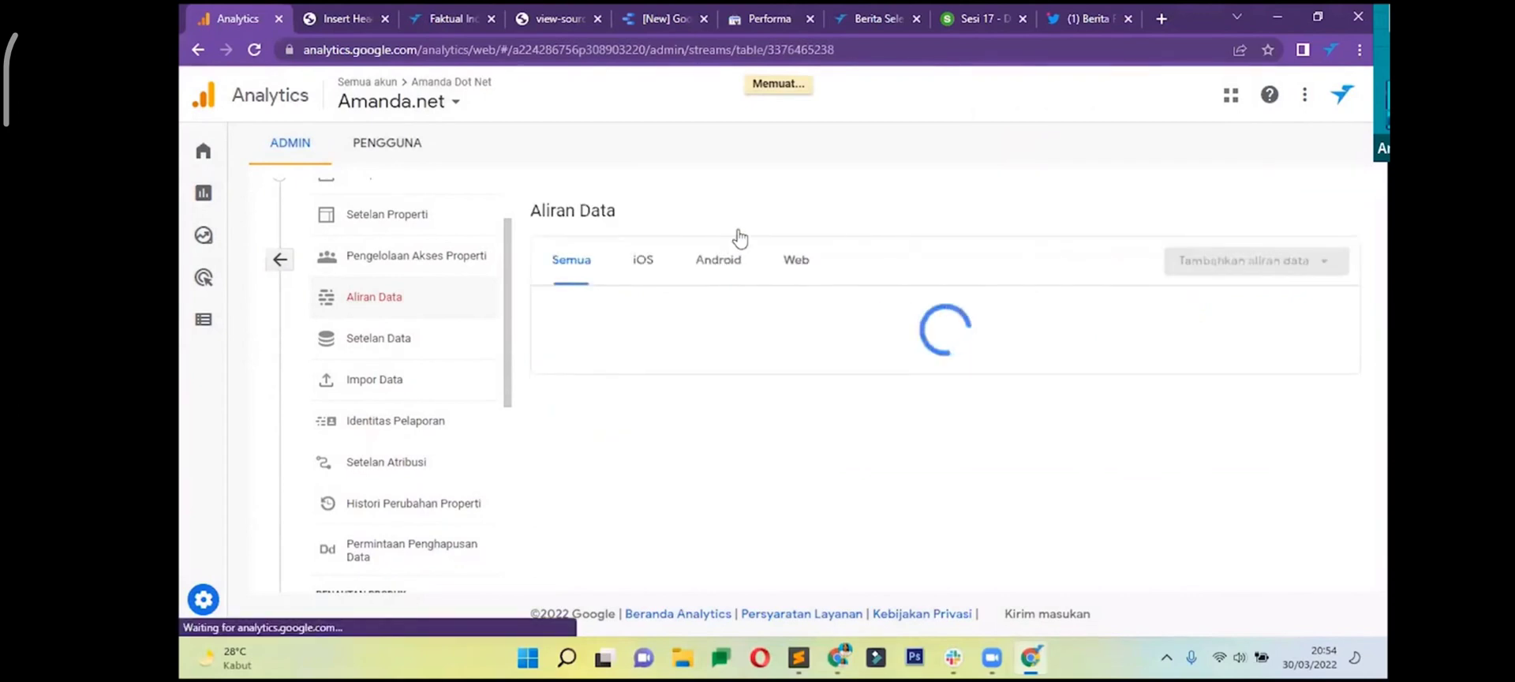
# - Expand the global site tag (gtag.js) instructions of the new data stream and copy its tracking code
pyautogui.scroll(-3, 663, 316)
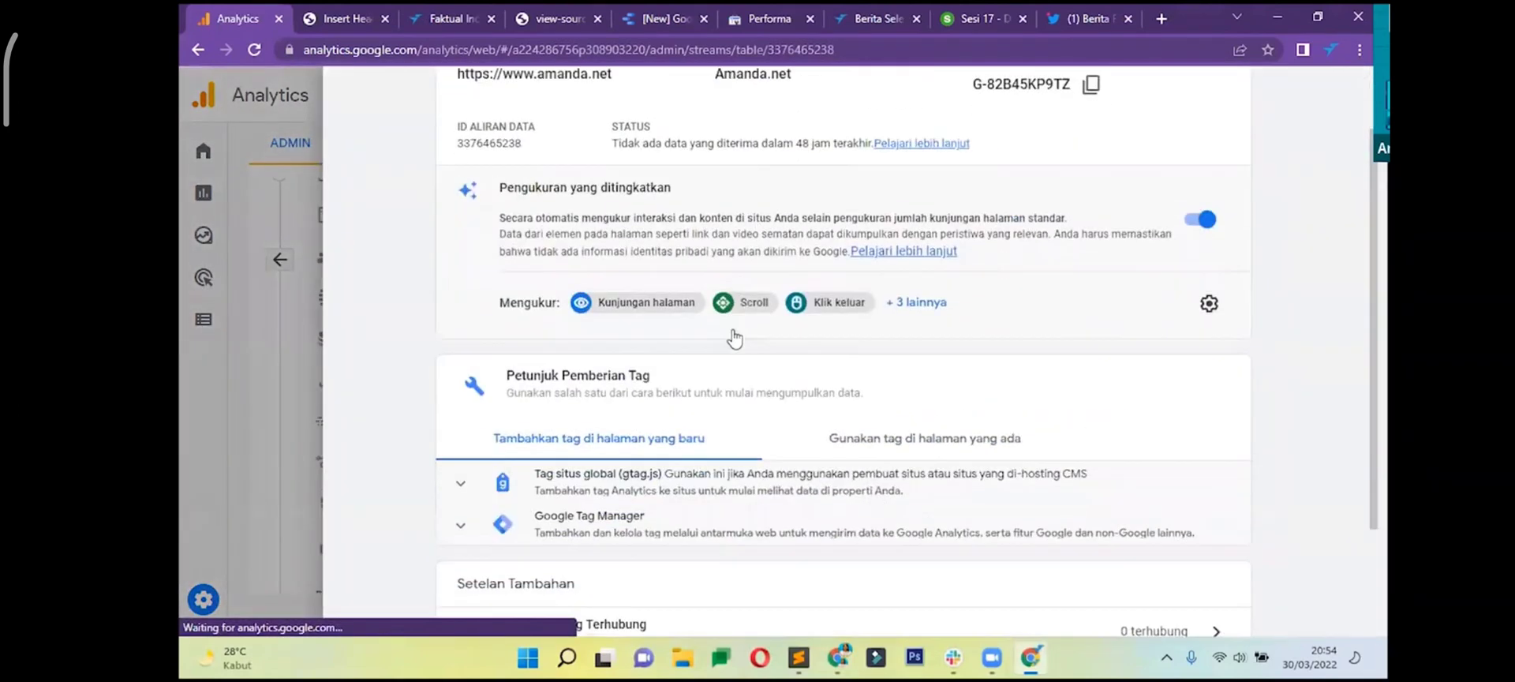
pyautogui.click(560, 363)
pyautogui.scroll(-2, 560, 363)
pyautogui.doubleClick(592, 355)
pyautogui.click(1186, 298)
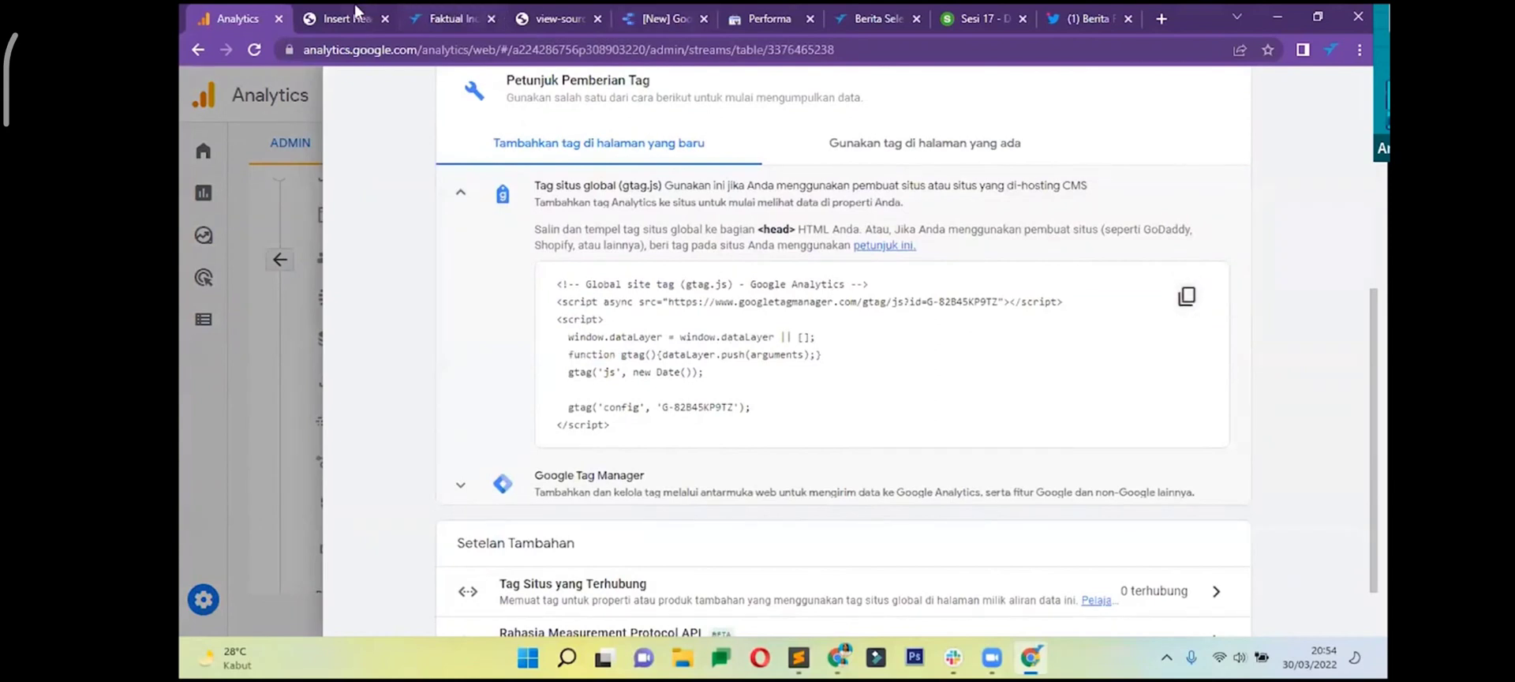
# - Paste the copied tag below the existing scripts in faktualid.com's WordPress header settings, leaving blank lines between, and switch to the site's home page
pyautogui.click(467, 14)
pyautogui.click(357, 11)
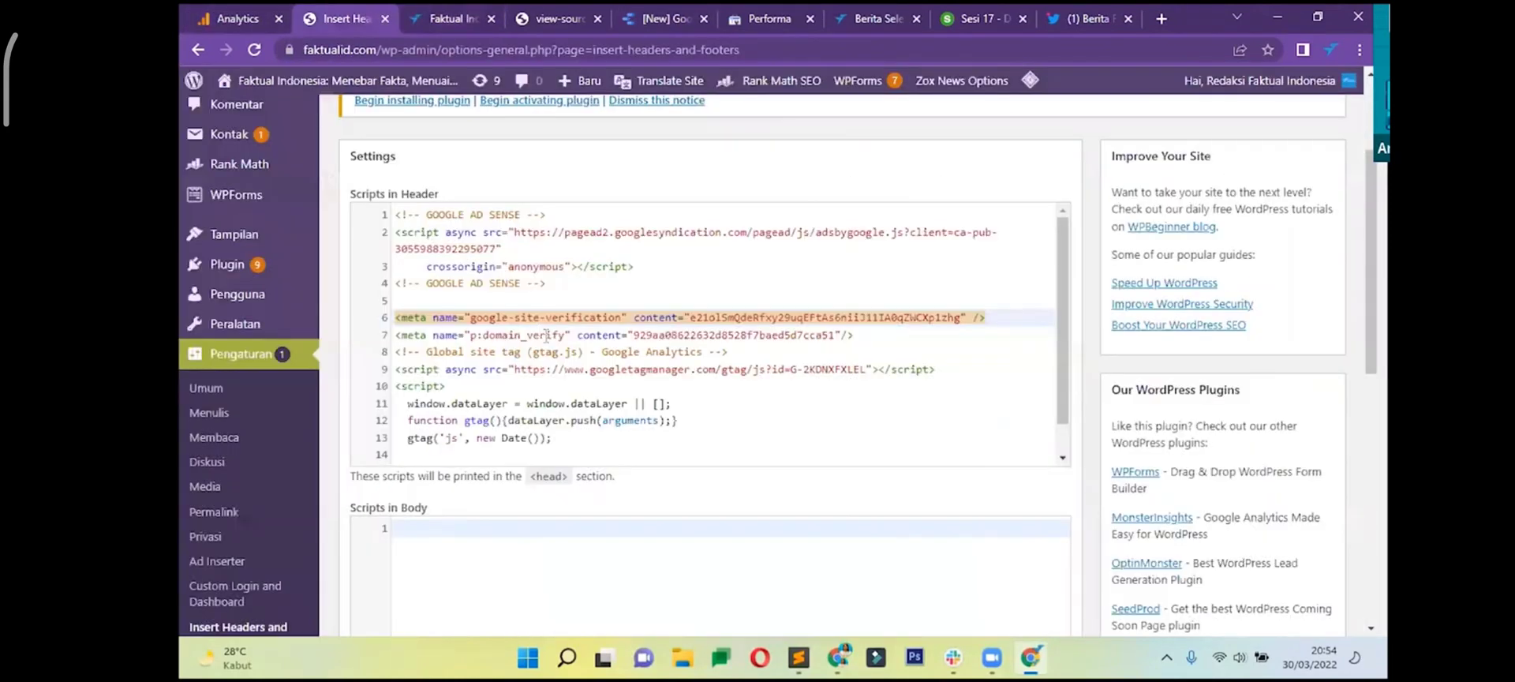
pyautogui.scroll(-1, 616, 426)
pyautogui.click(575, 454)
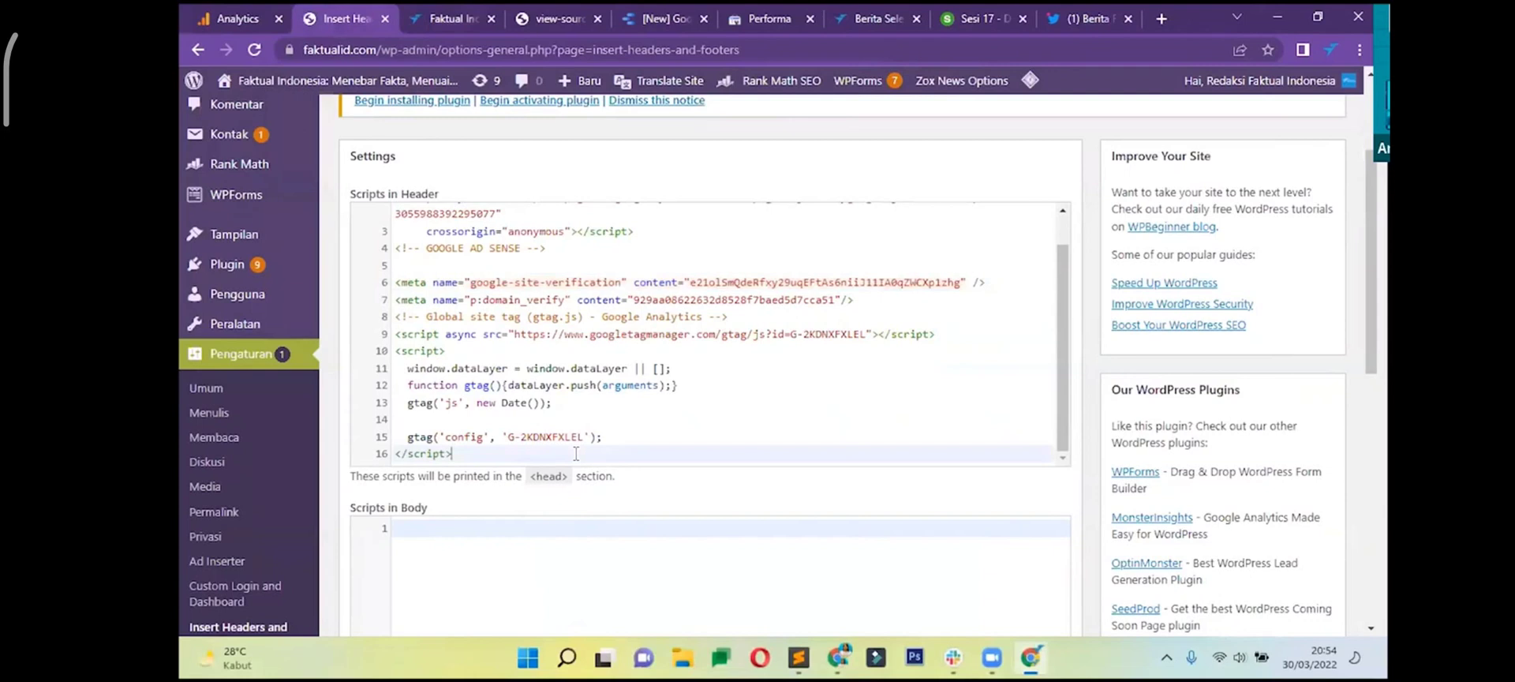
pyautogui.press('Return')
pyautogui.press('Return')
pyautogui.press('Return')
pyautogui.press('Return')
pyautogui.press('Return')
pyautogui.press('Return')
pyautogui.press('Return')
pyautogui.press('Return')
pyautogui.press('Return')
pyautogui.press('Return')
pyautogui.press('Return')
pyautogui.press('Return')
pyautogui.press('Return')
pyautogui.press('Return')
pyautogui.press('Return')
pyautogui.press('Return')
pyautogui.press('Return')
pyautogui.press('Return')
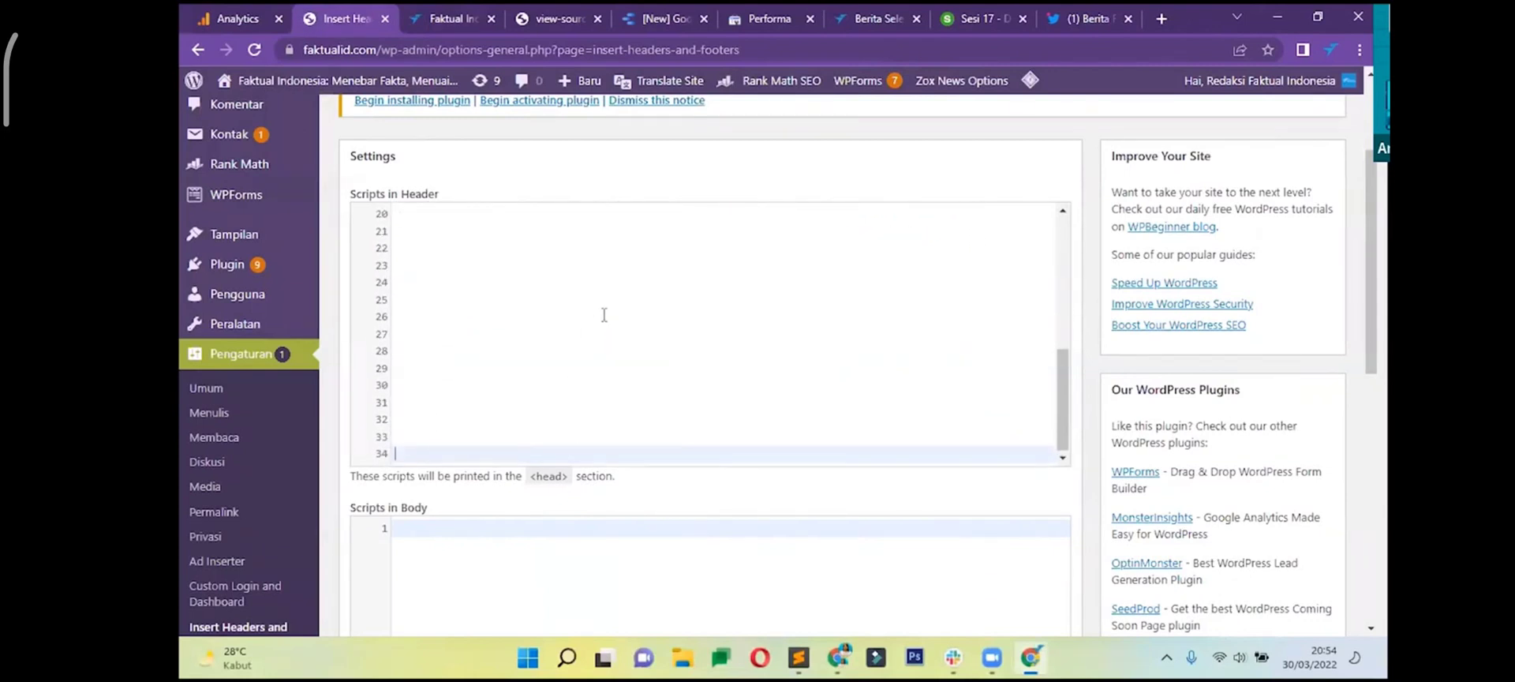
pyautogui.hotkey('ctrl', 'v')
pyautogui.scroll(-8, 517, 507)
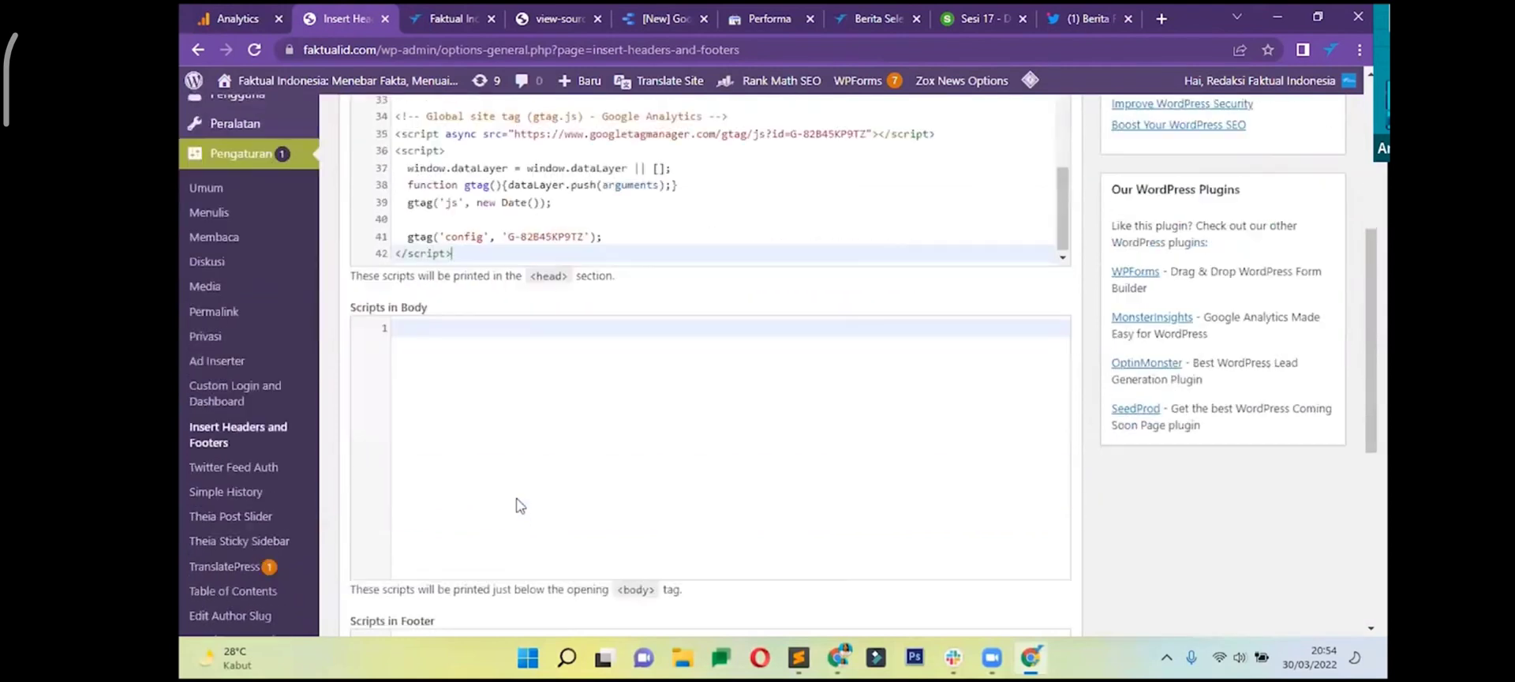
pyautogui.click(436, 14)
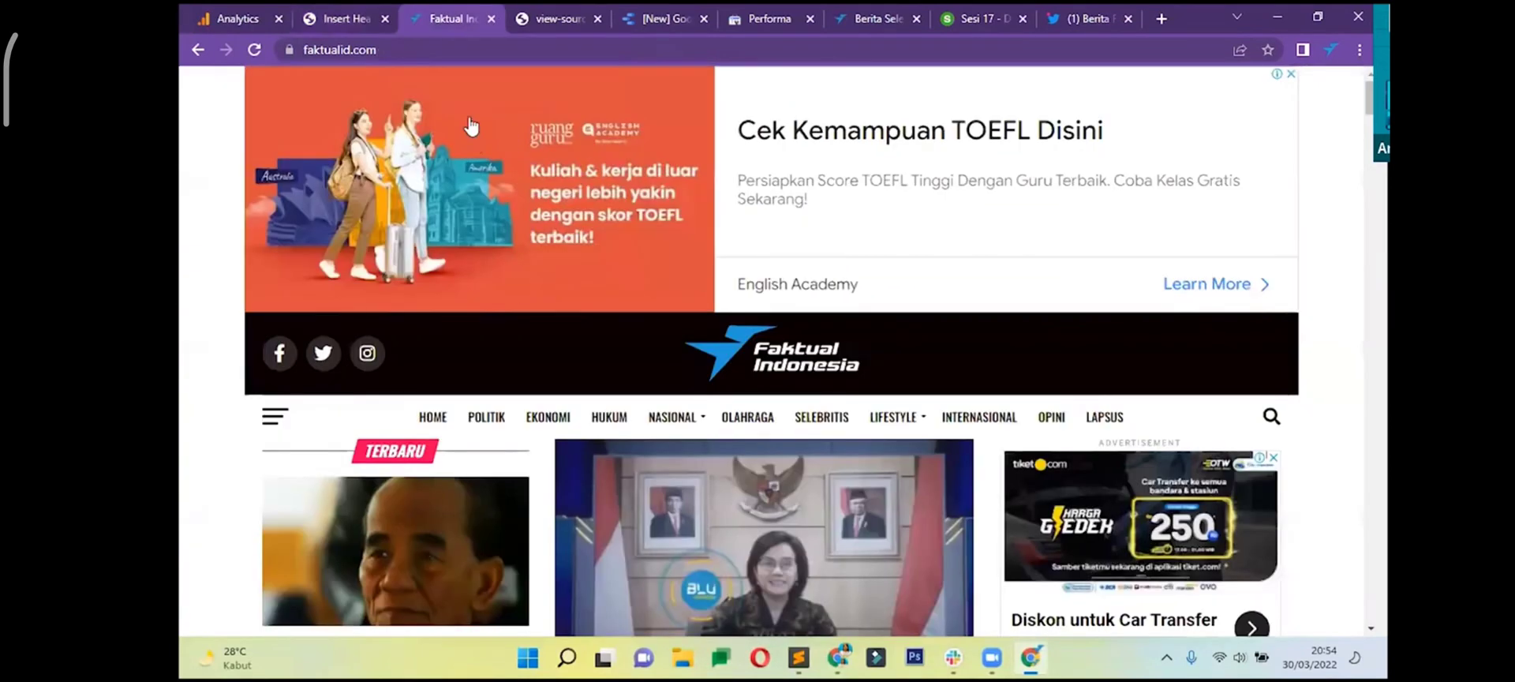
pyautogui.click(556, 49)
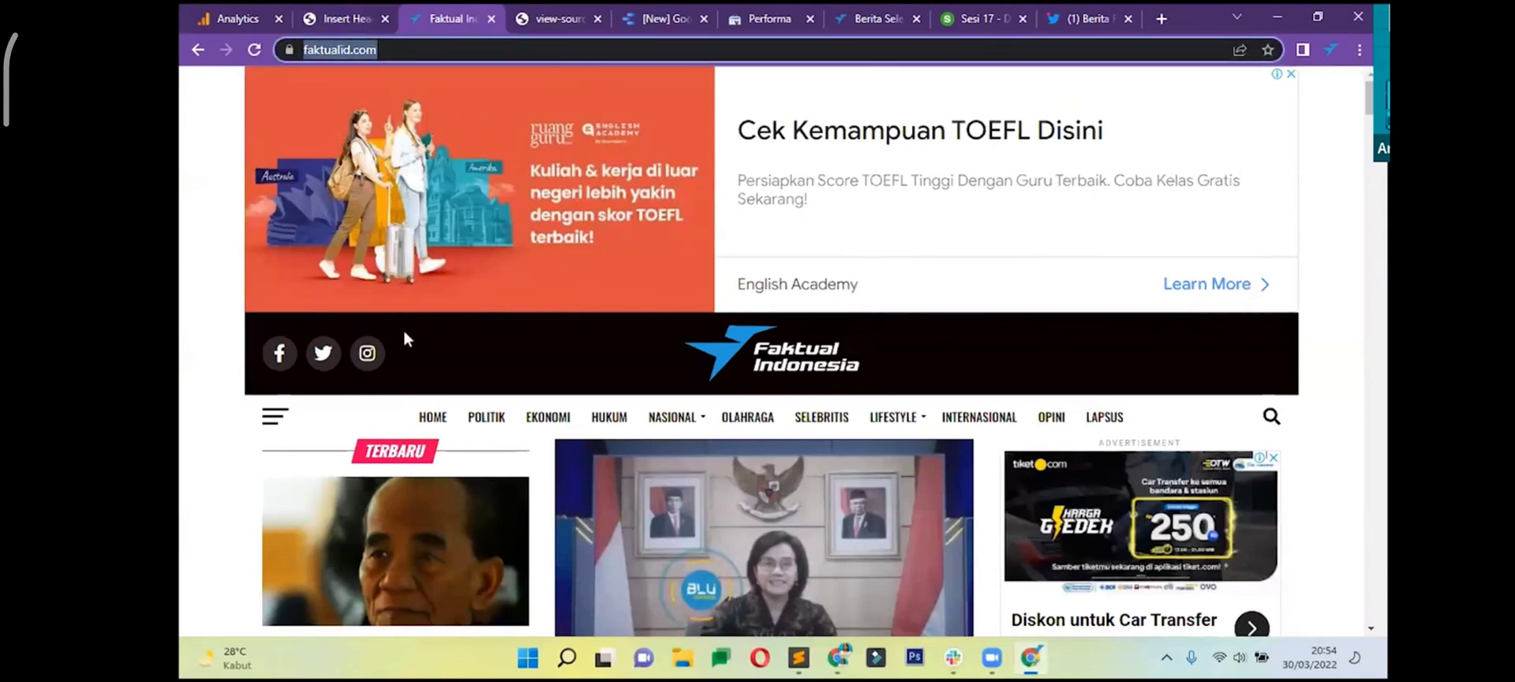
pyautogui.hotkey('ctrl', 'v')
pyautogui.hotkey('alt', 'Return')
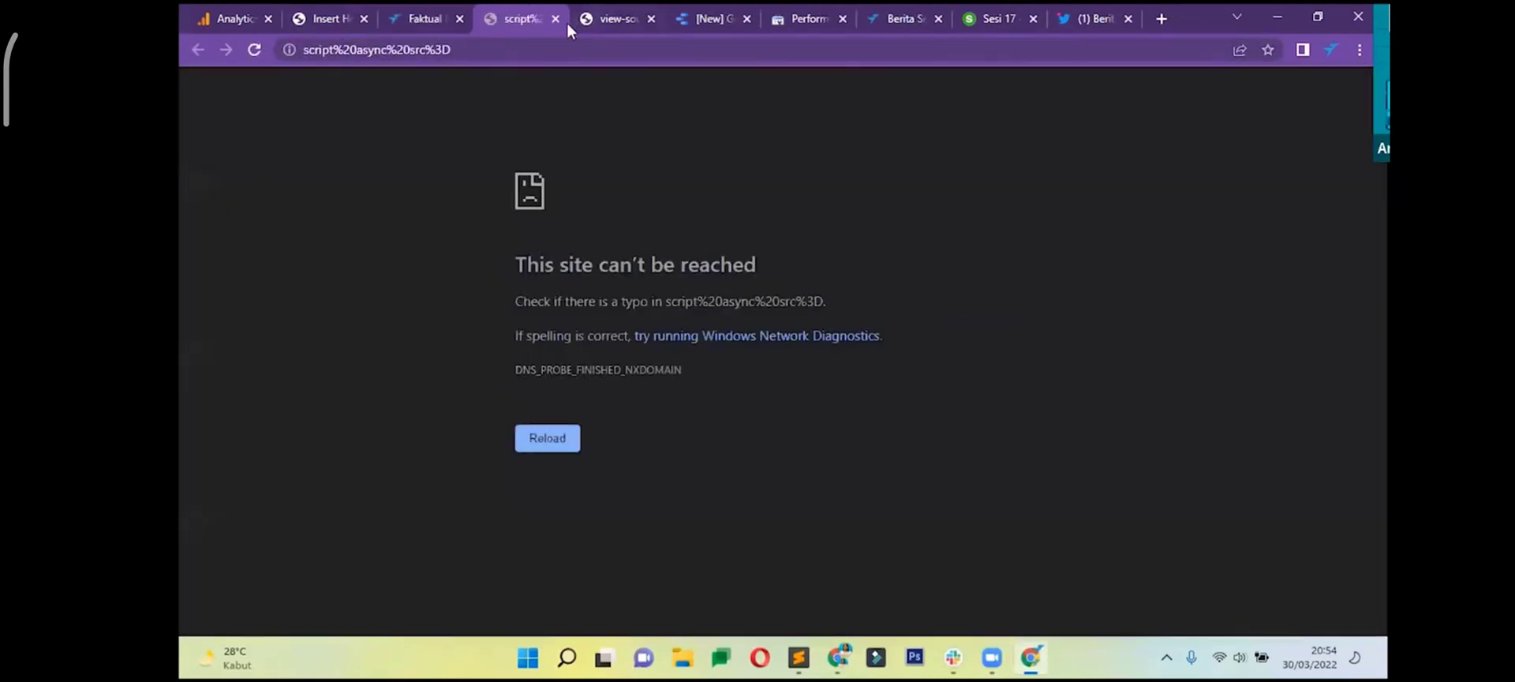
pyautogui.hotkey('ctrl', 'w')
pyautogui.rightClick(207, 213)
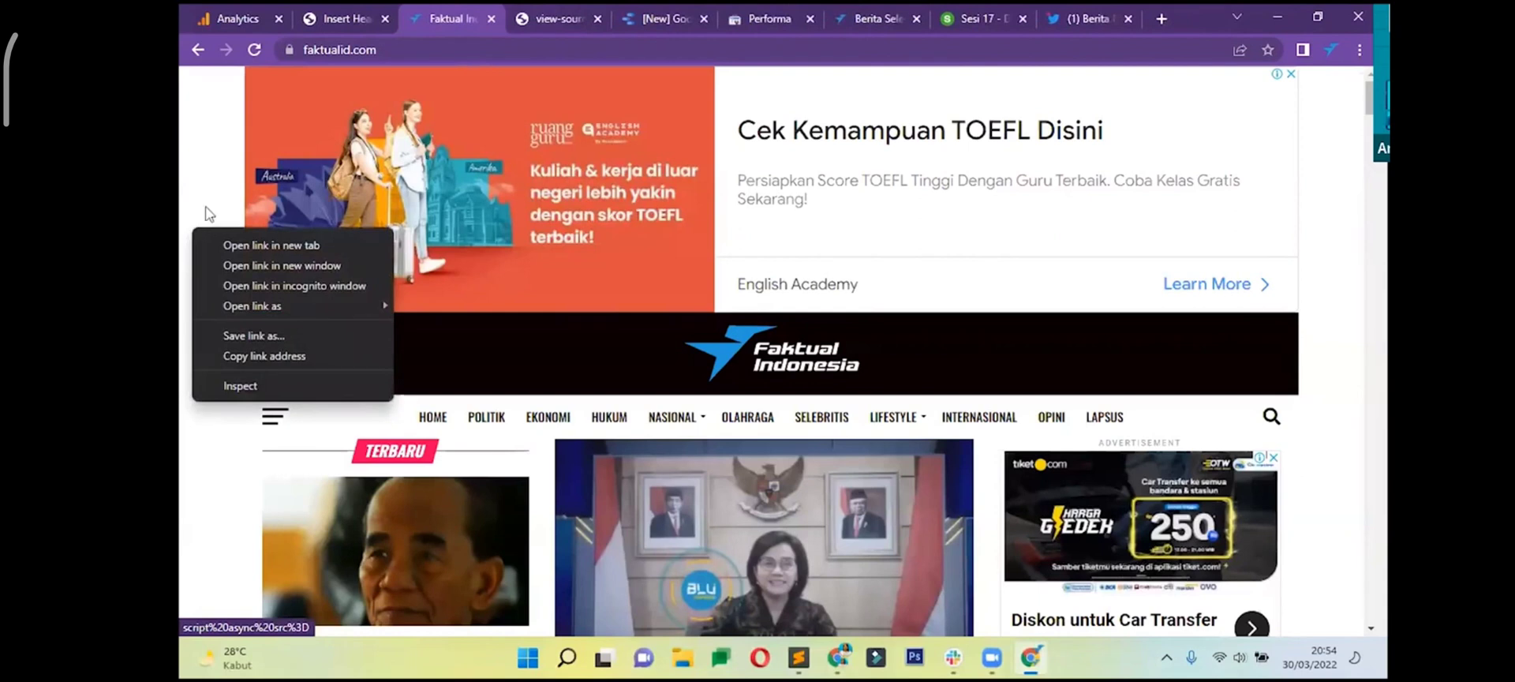
pyautogui.hotkey('ctrl', 'shift', 't')
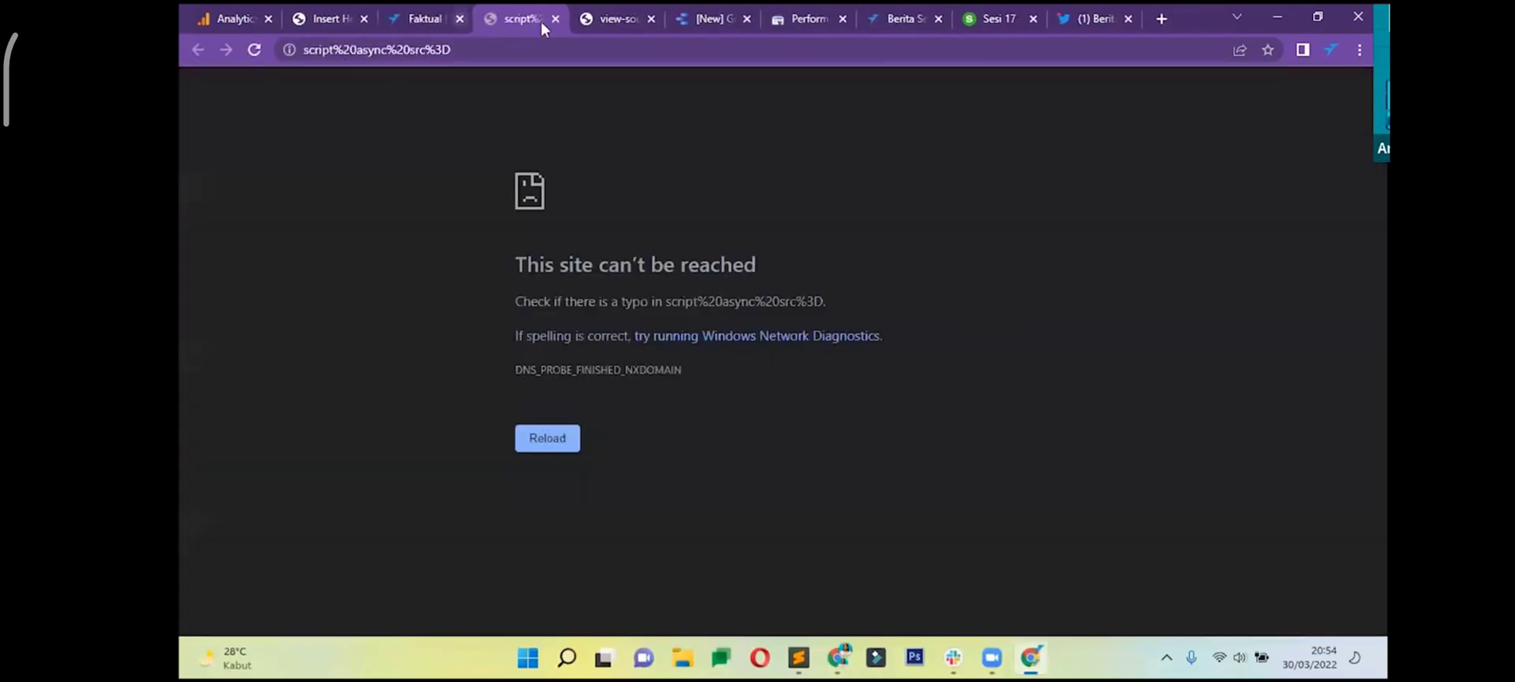
pyautogui.hotkey('ctrl', 'w')
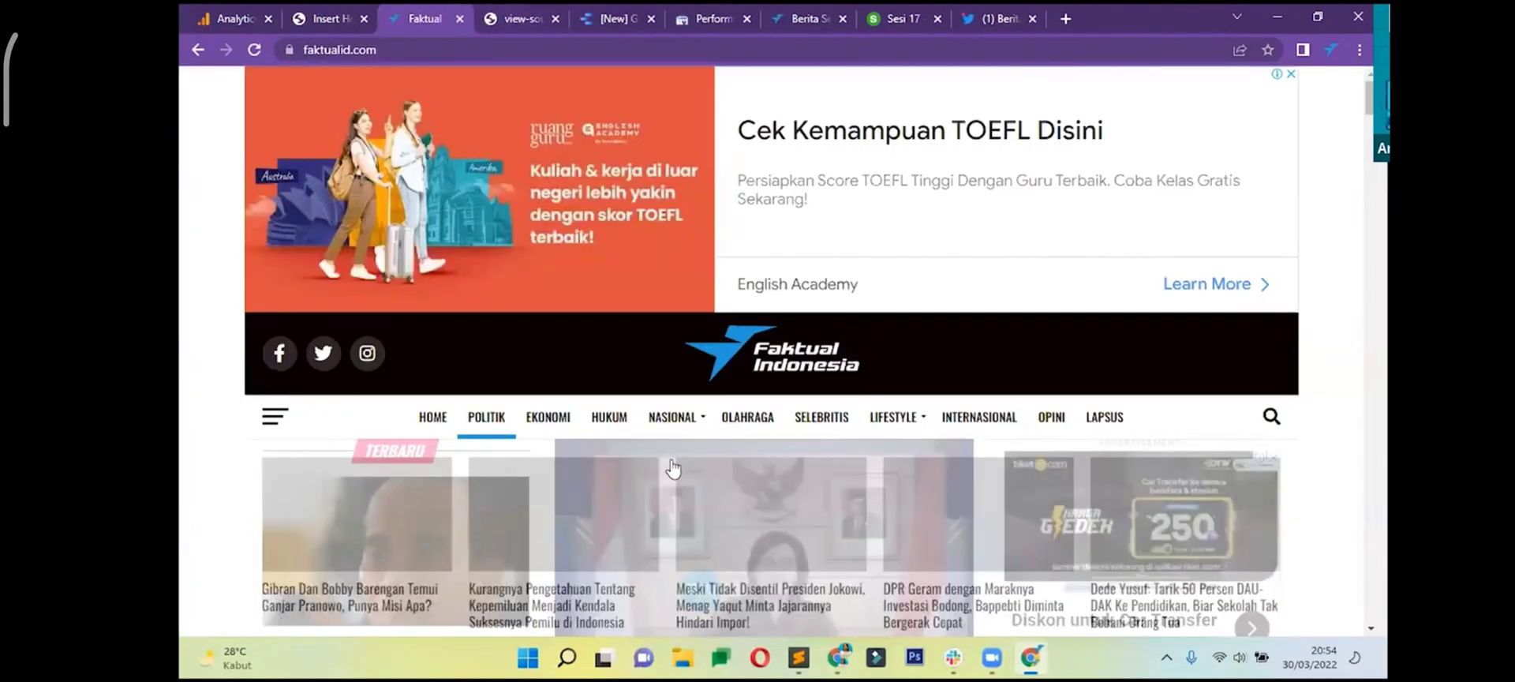
# - Look through the articles on the faktualid.com home page and open its page source
pyautogui.scroll(-5, 639, 440)
pyautogui.scroll(-1, 639, 440)
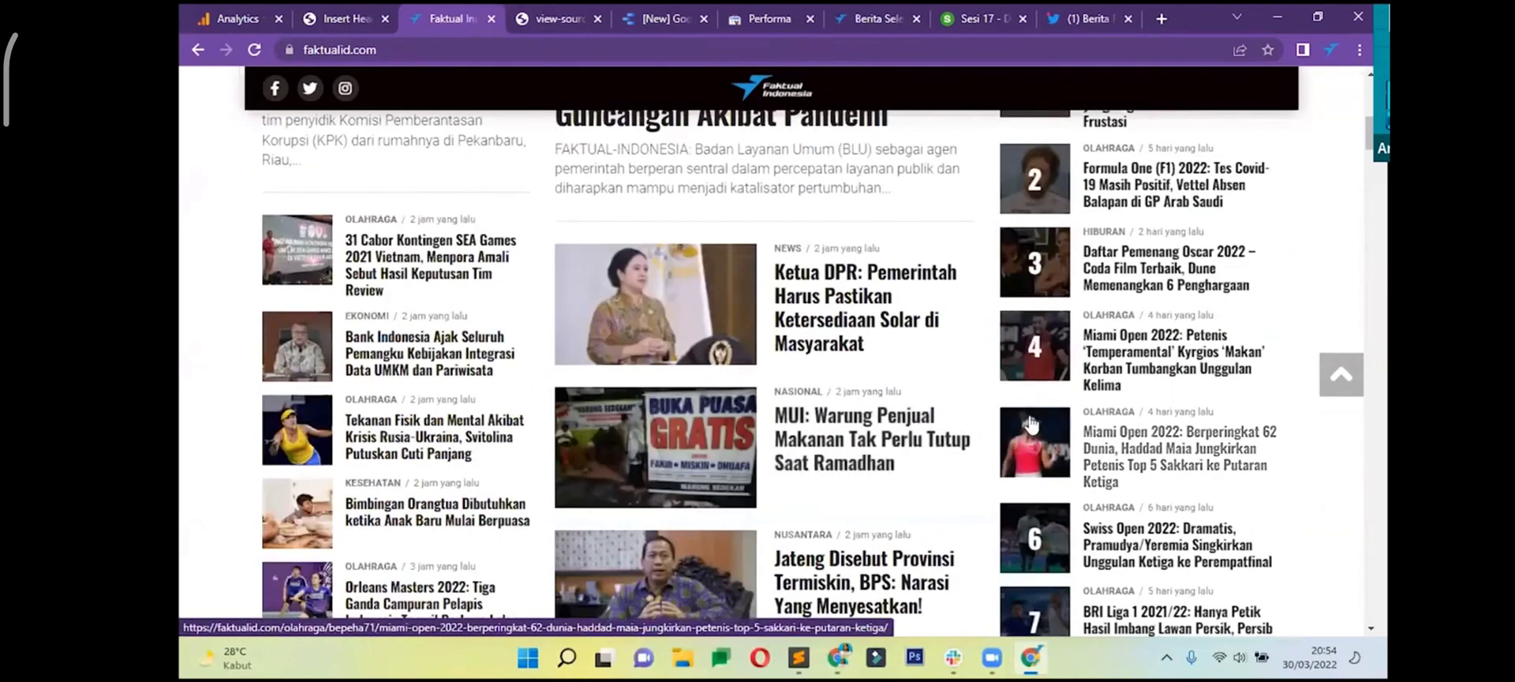
pyautogui.hotkey('ctrl', 'u')
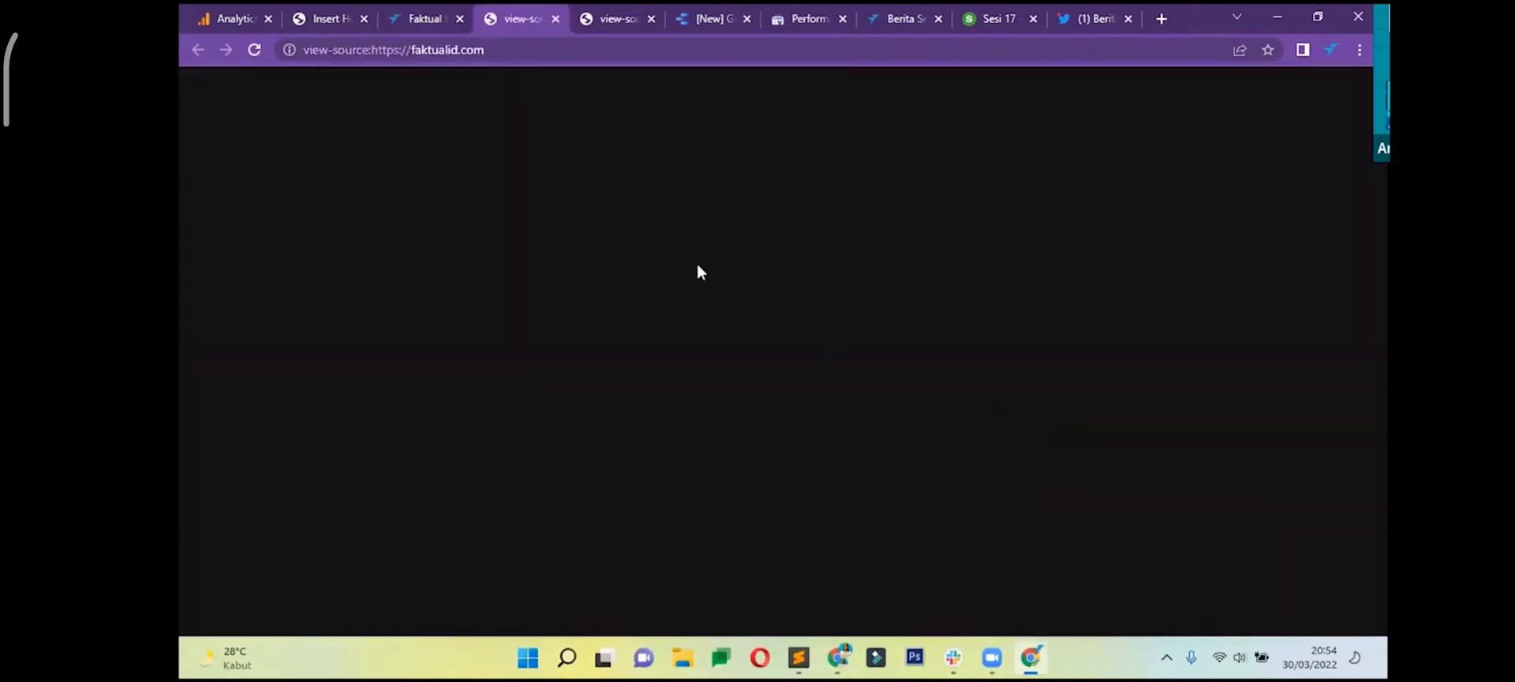
# - Search the faktualid.com page source for "ua-" and highlight the Analytics tracking ID in the gtag config line
pyautogui.click(372, 57)
pyautogui.press('Left')
pyautogui.press('Right')
pyautogui.press('Right')
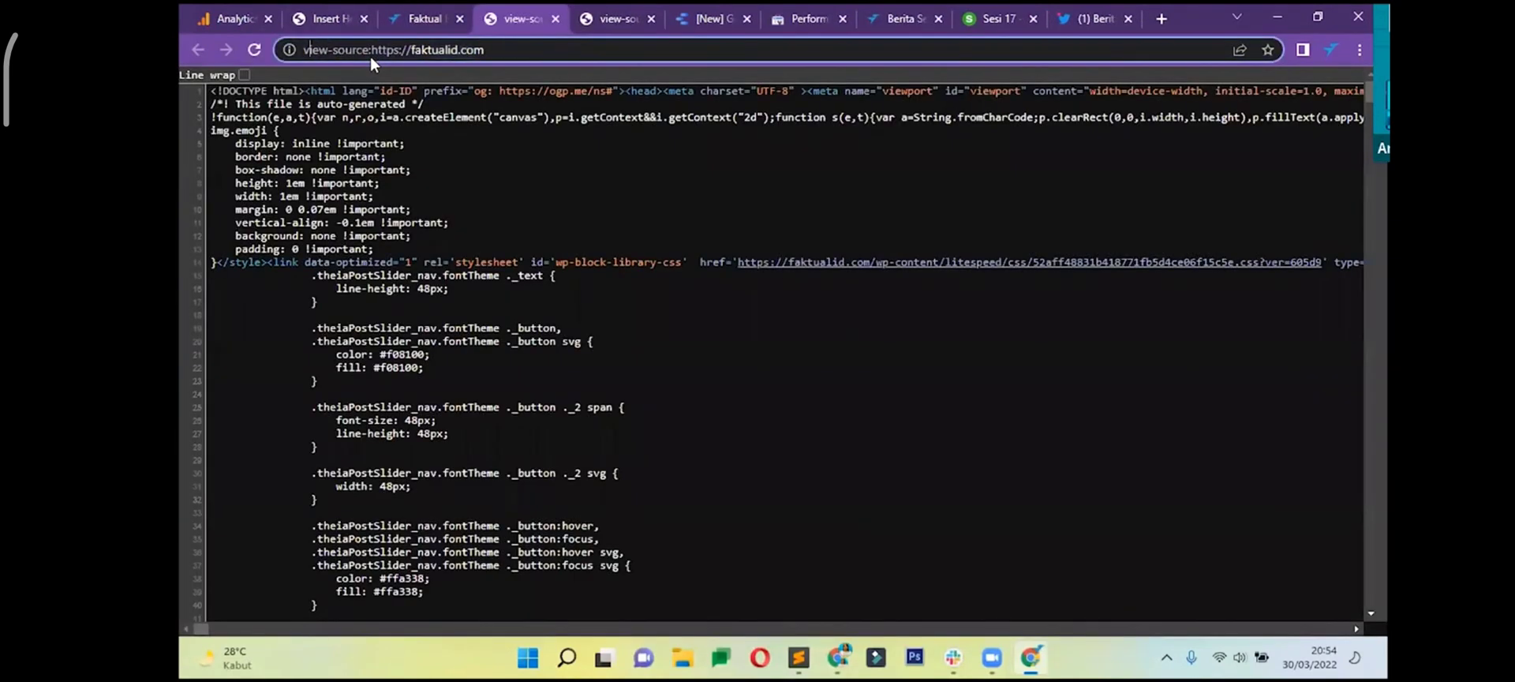
pyautogui.hotkey('ctrl', 'f')
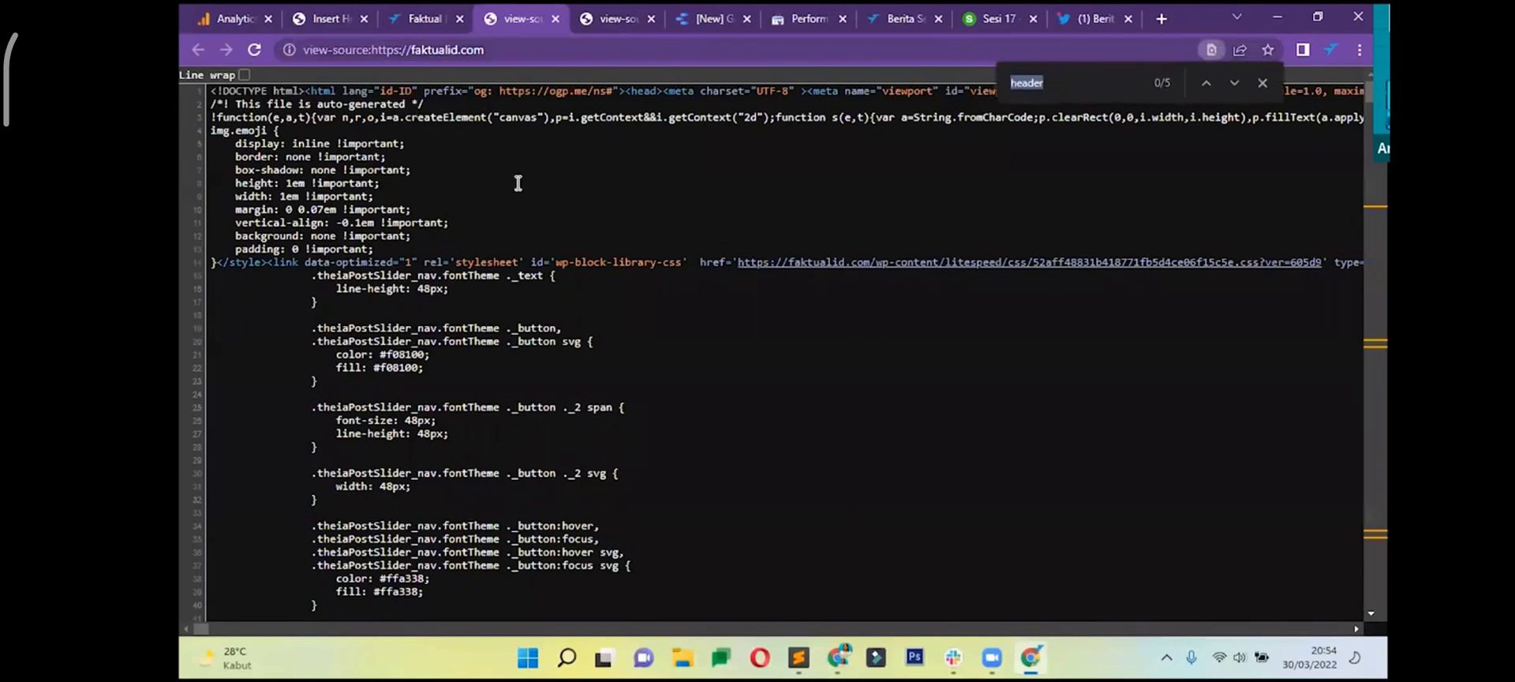
pyautogui.write('u')
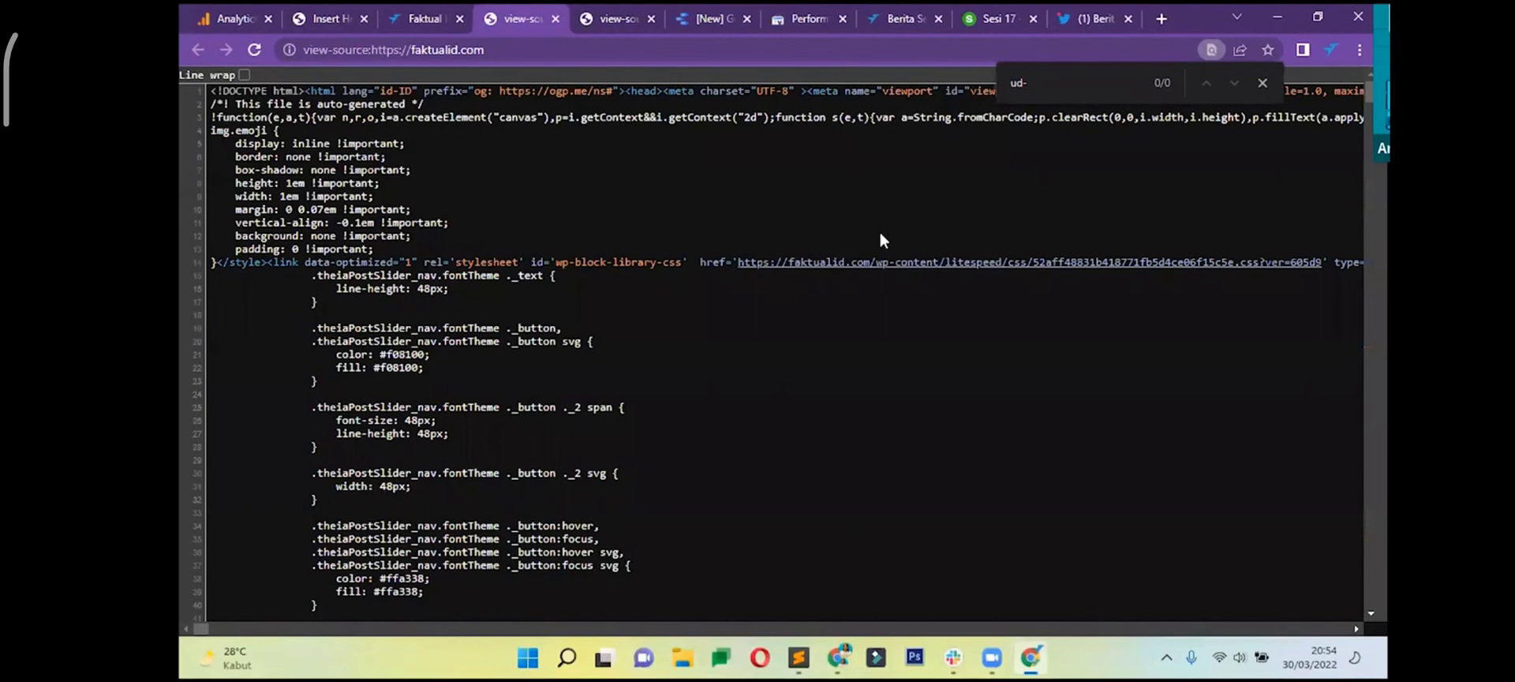
pyautogui.write('a-')
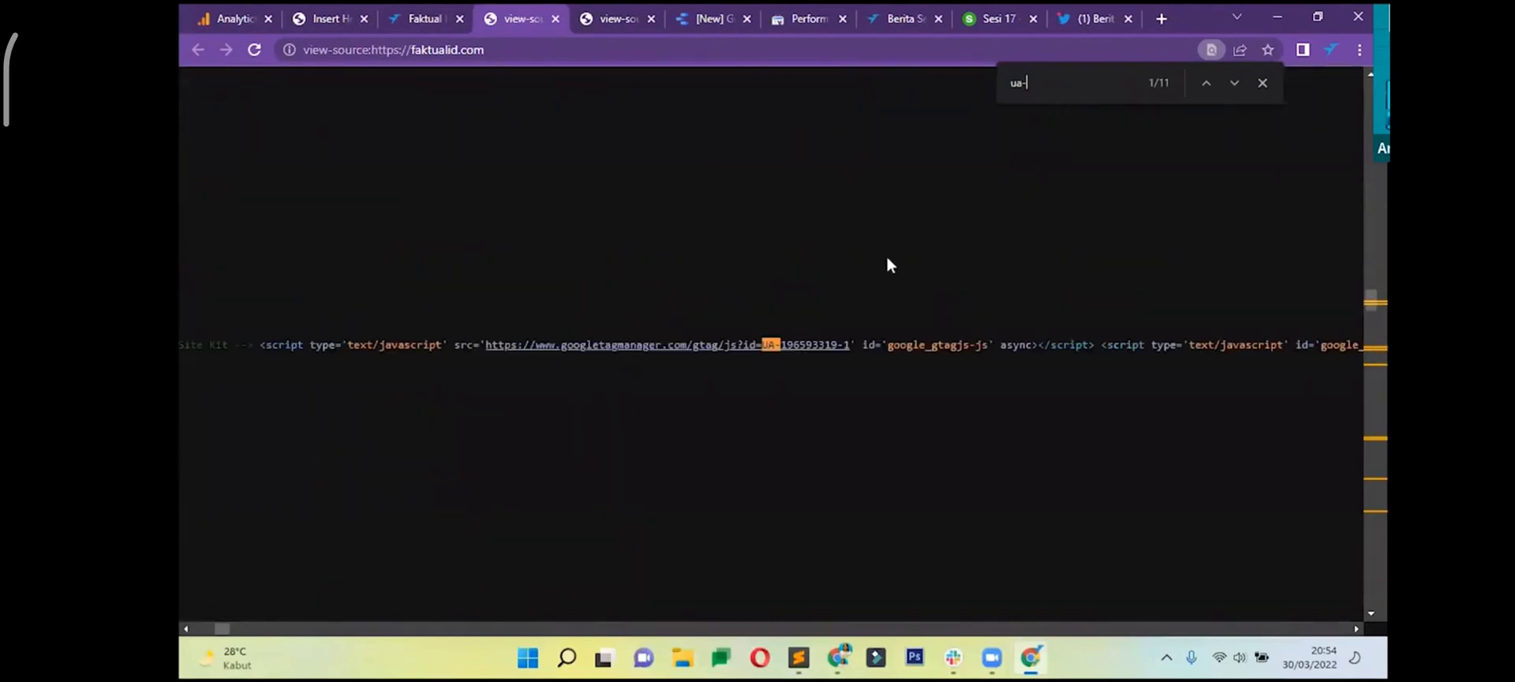
pyautogui.press('Return')
pyautogui.doubleClick(358, 388)
pyautogui.tripleClick(357, 402)
pyautogui.click(361, 403)
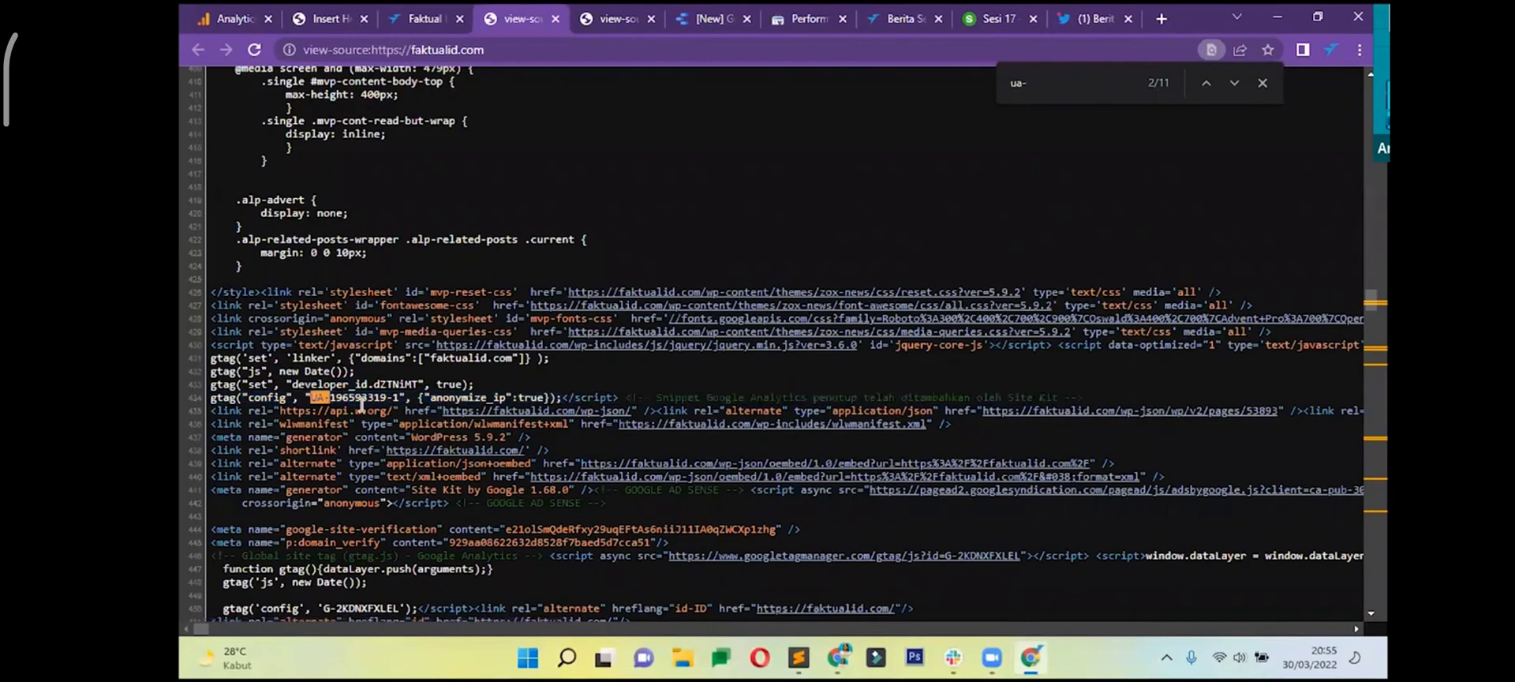
pyautogui.doubleClick(370, 395)
pyautogui.click(1045, 80)
# - Revisit the Analytics tag instructions, WordPress script settings, faktualid.com home page and its source, and check the audience questions on Slido
pyautogui.click(198, 16)
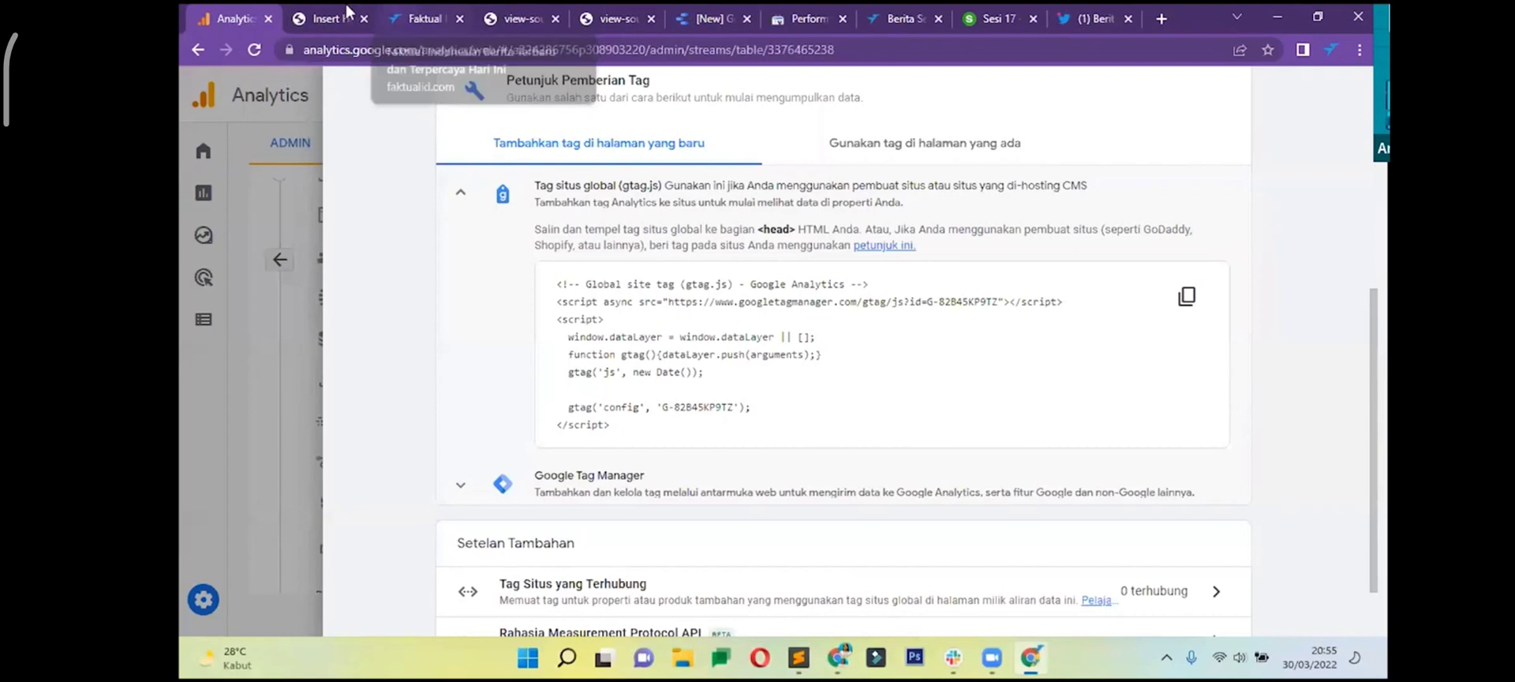
pyautogui.click(406, 16)
pyautogui.click(344, 12)
pyautogui.click(420, 13)
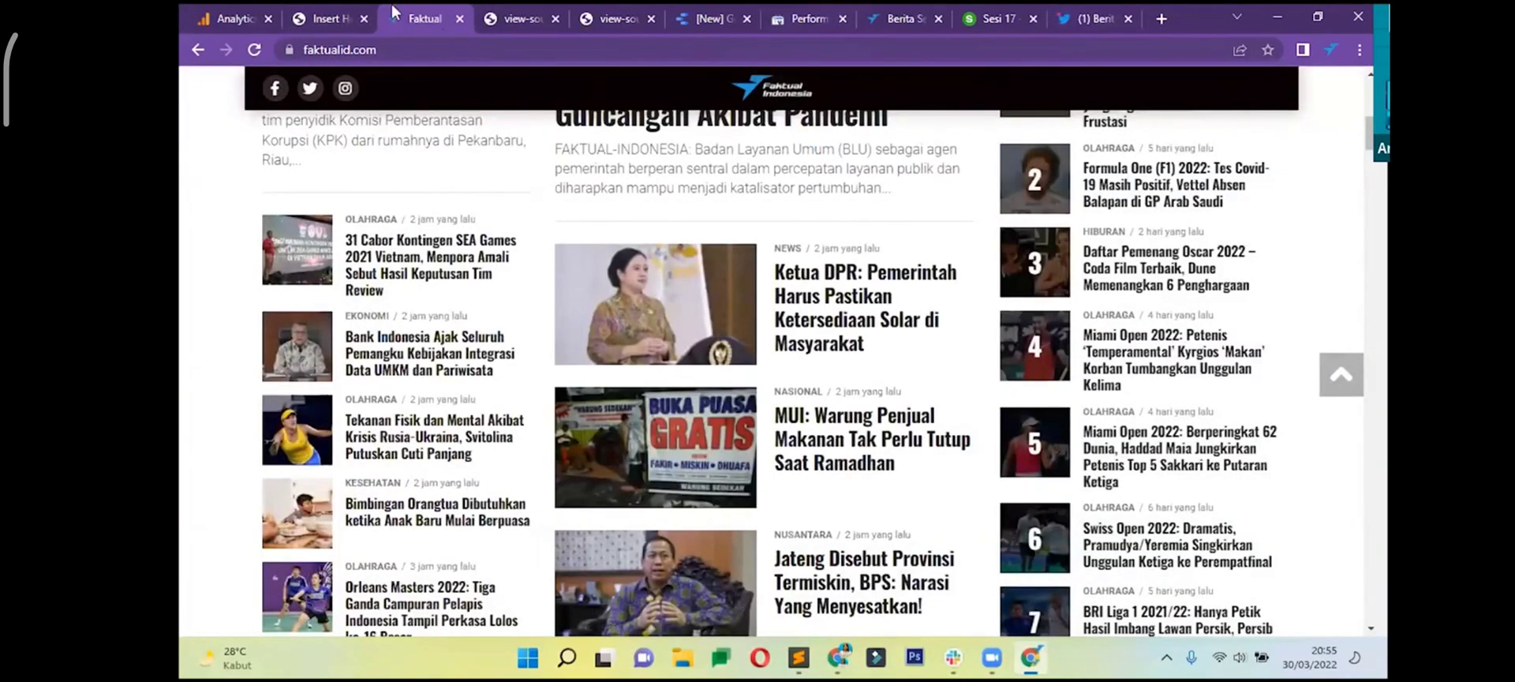
pyautogui.click(337, 15)
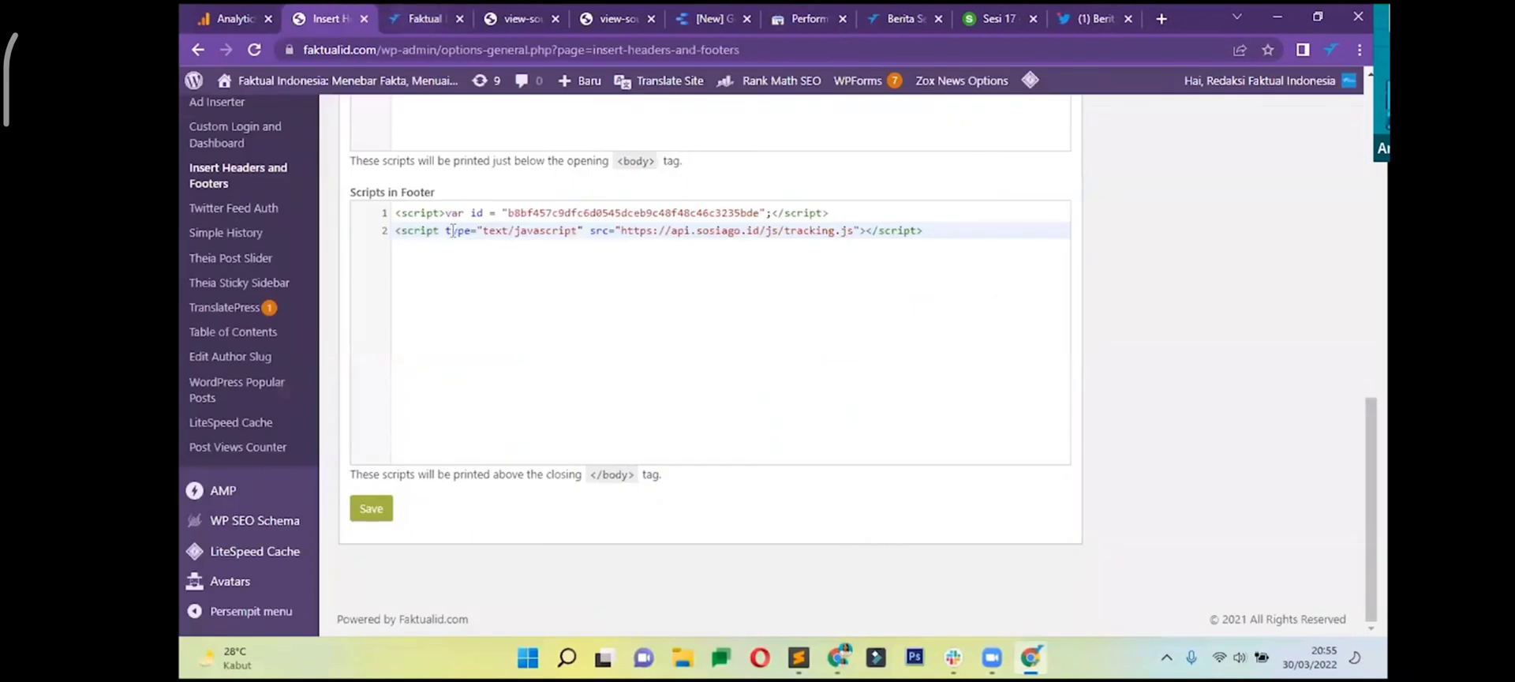
pyautogui.click(430, 17)
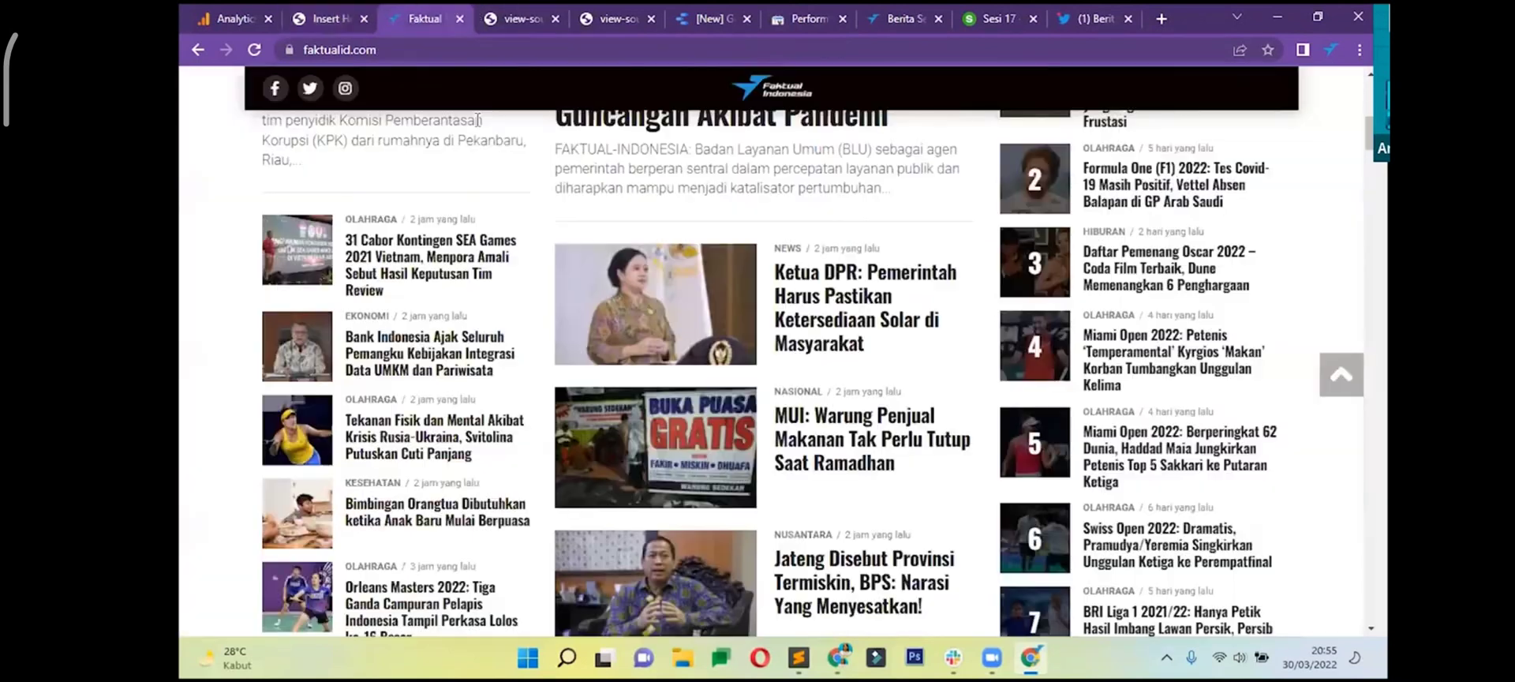
pyautogui.hotkey('ctrl', 'Tab')
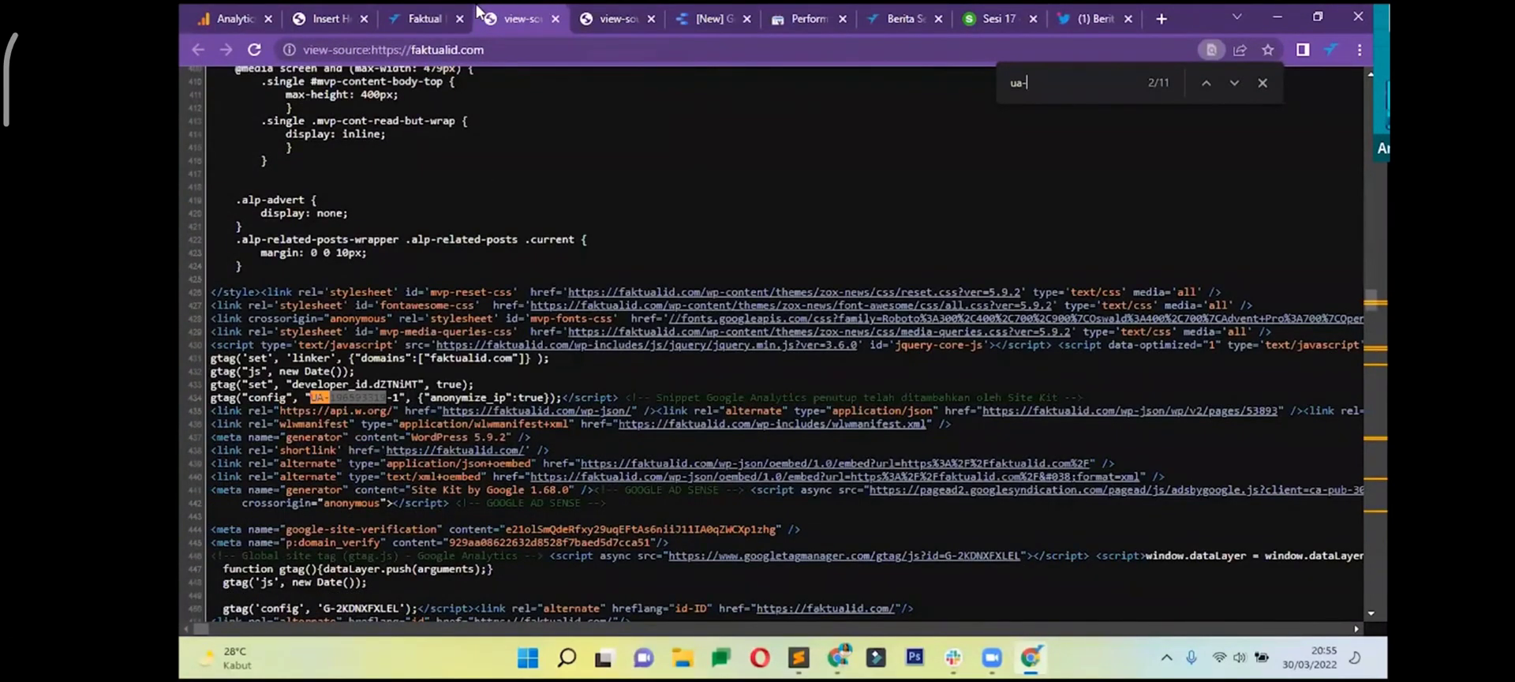
pyautogui.hotkey('ctrl', 'shift', 'Tab')
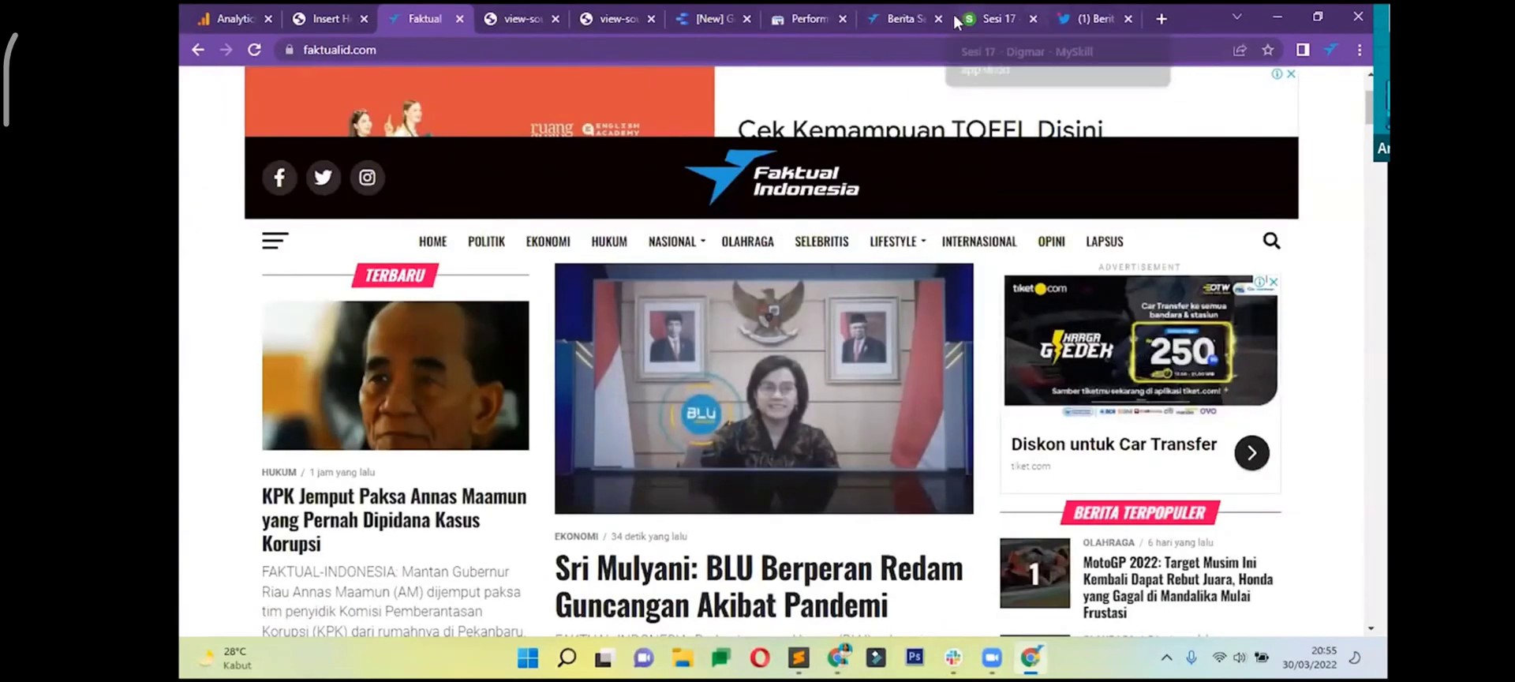
pyautogui.click(996, 18)
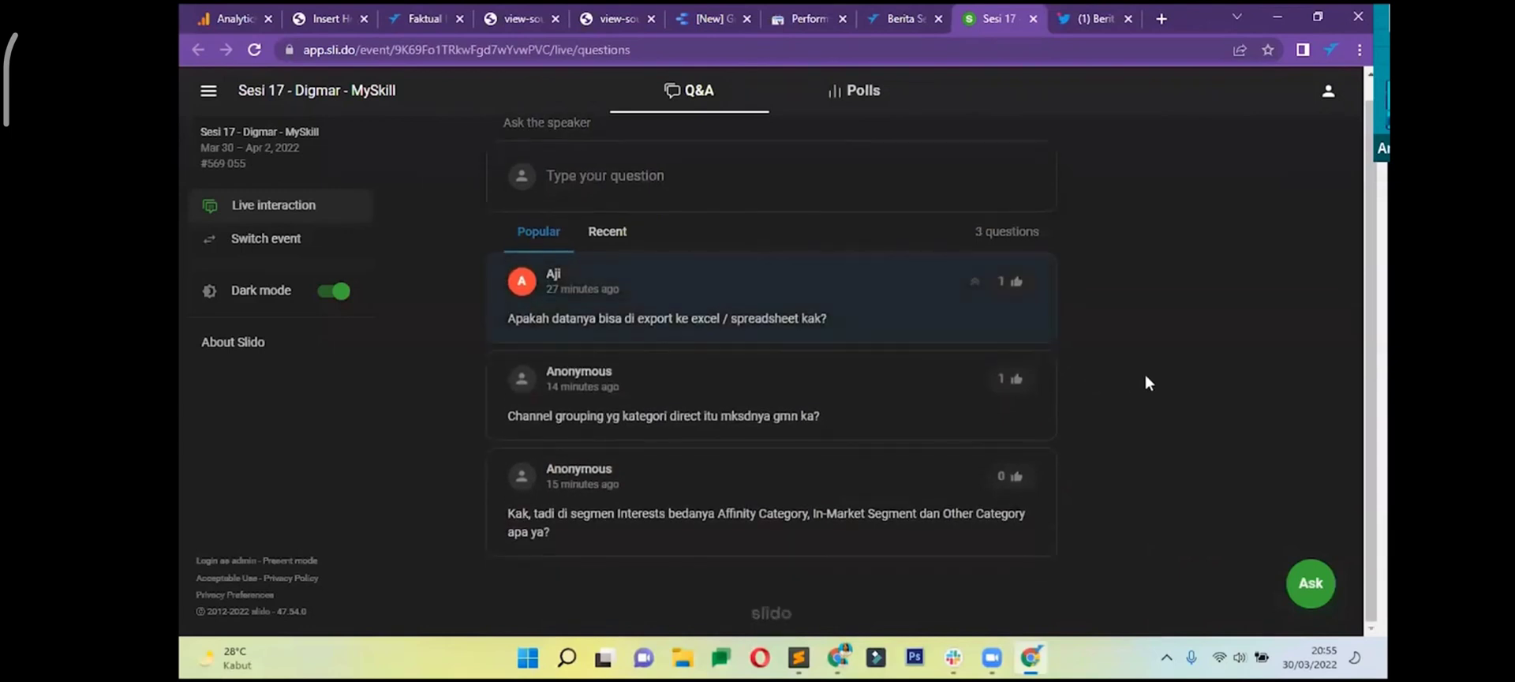
pyautogui.scroll(1, 1147, 383)
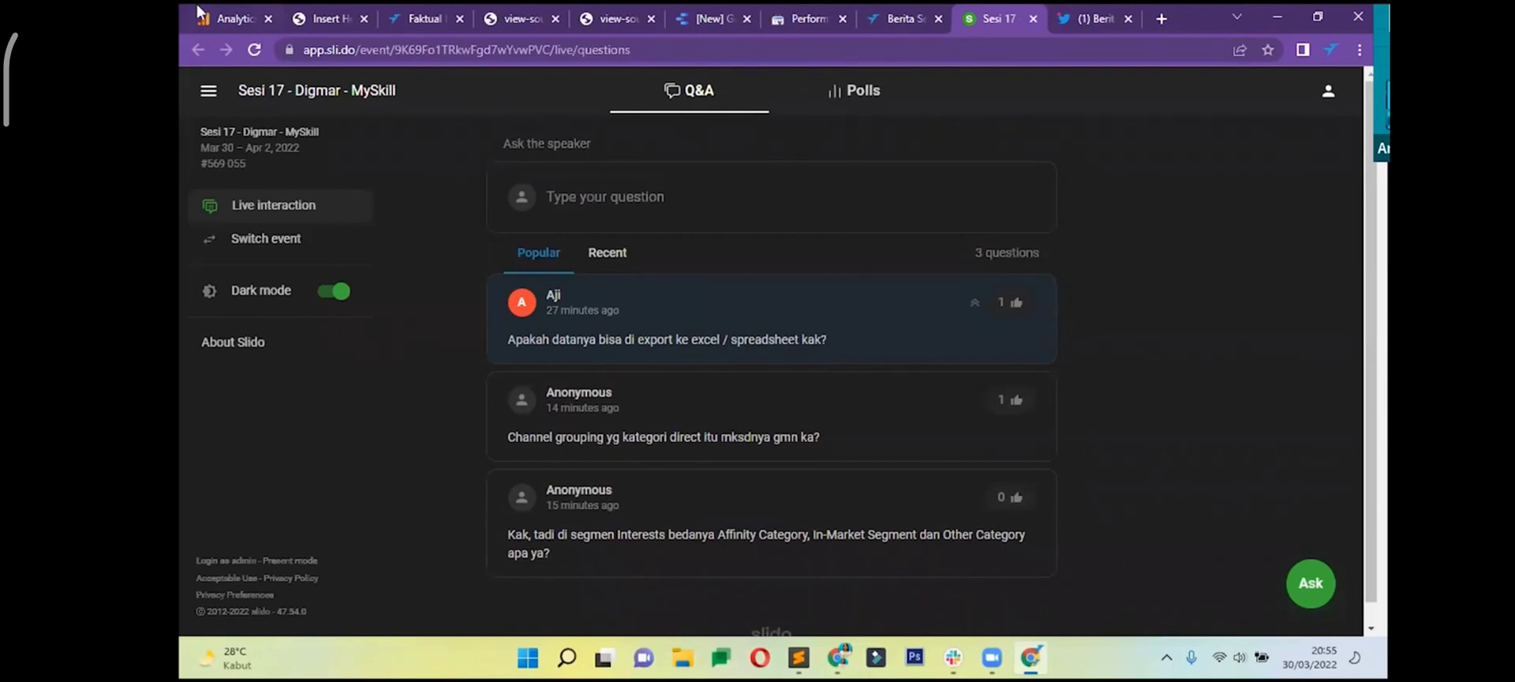
# - Return to Analytics, close the Amanda.net data stream, switch to faktualid.com's All Web Site Data view and dismiss the Universal Analytics notice
pyautogui.click(233, 19)
pyautogui.click(279, 260)
pyautogui.click(284, 260)
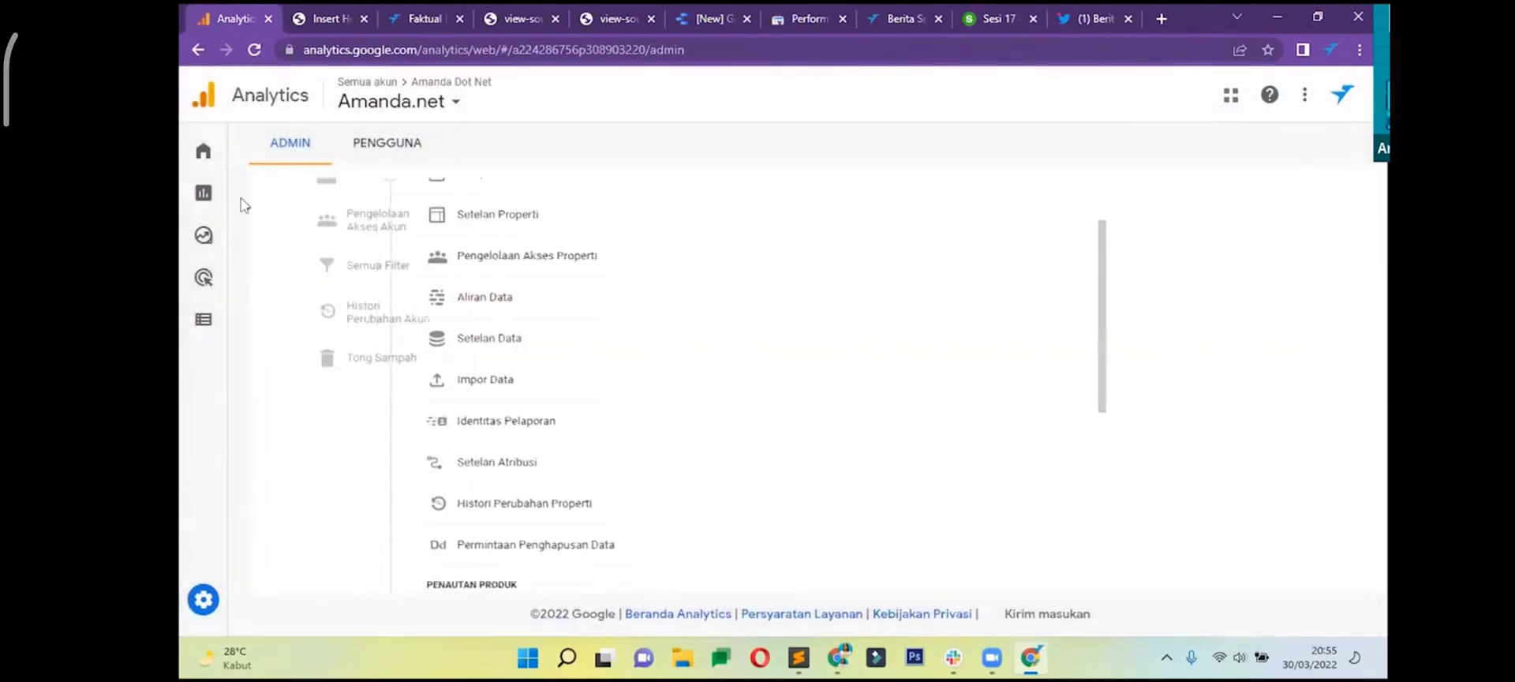
pyautogui.click(429, 87)
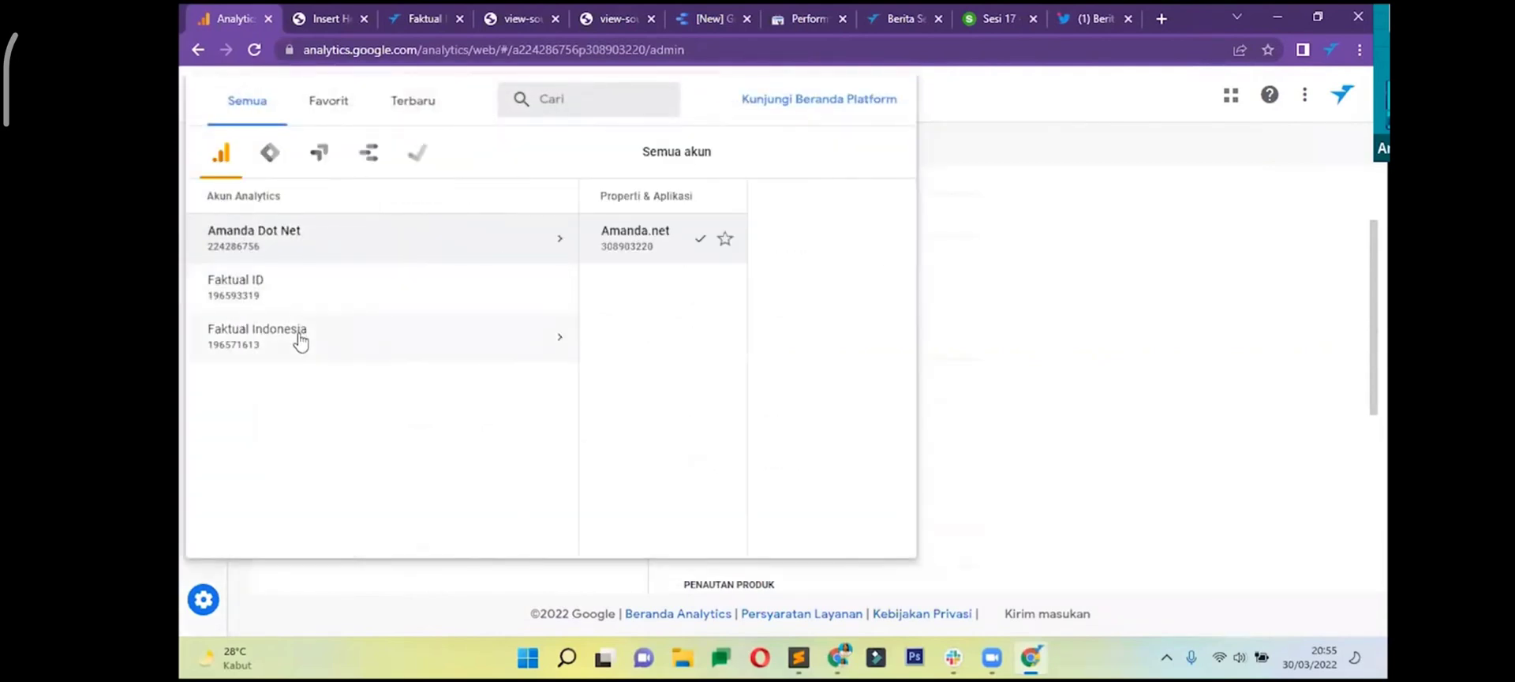
pyautogui.click(331, 348)
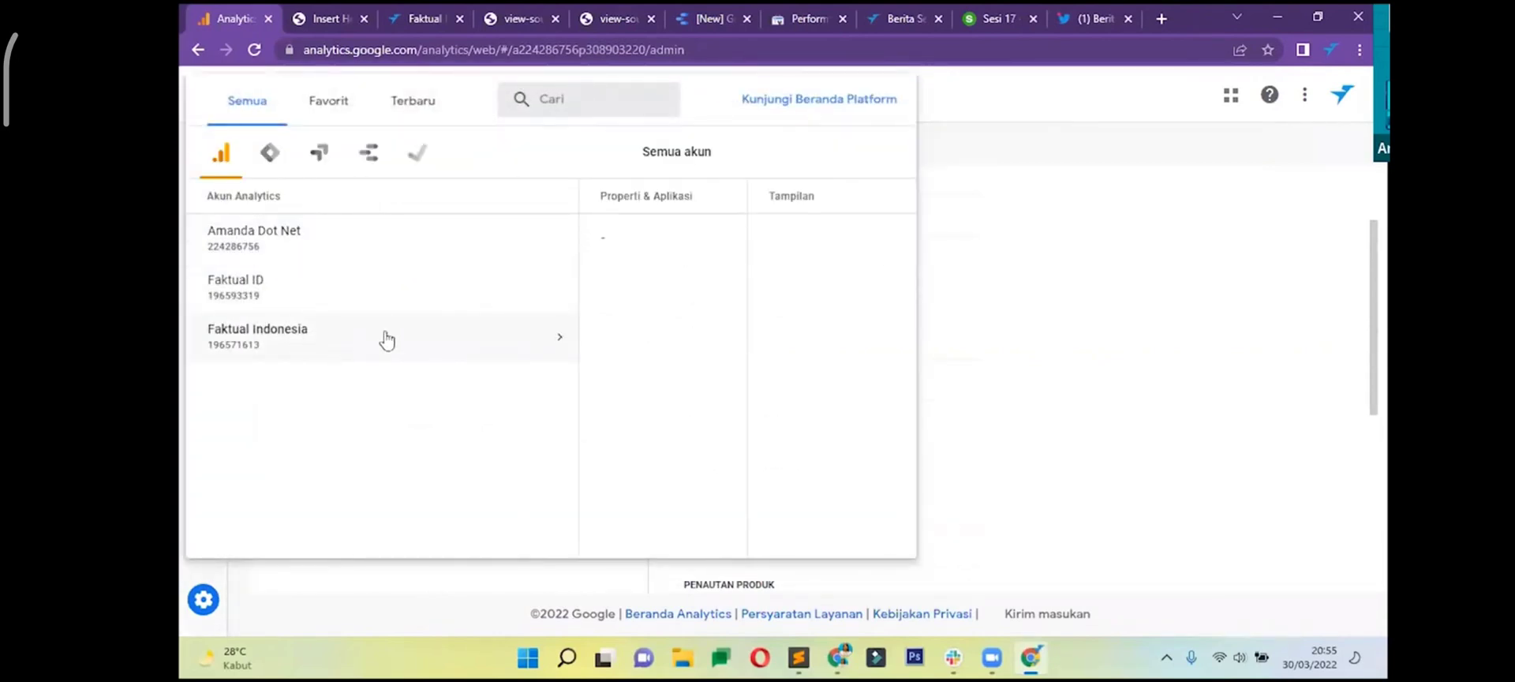
pyautogui.click(427, 302)
pyautogui.click(598, 254)
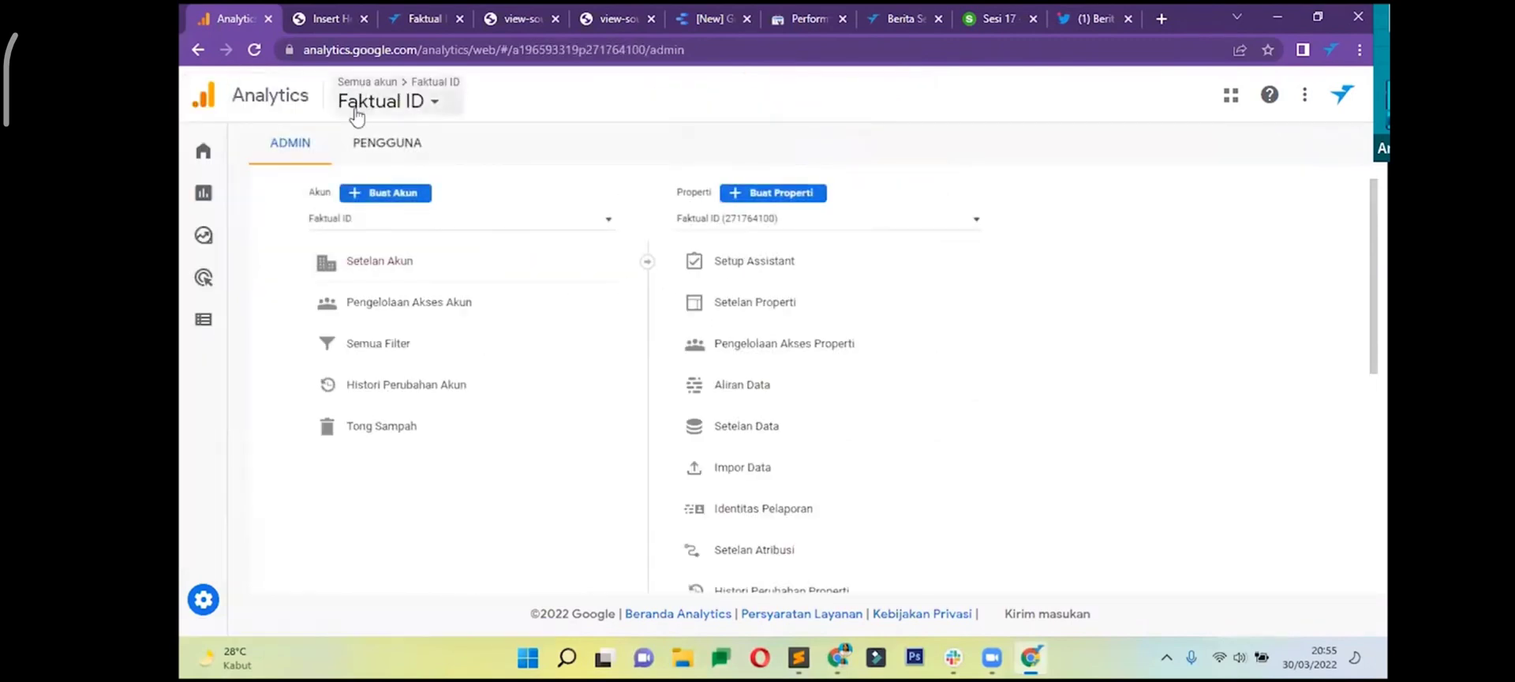
pyautogui.click(436, 108)
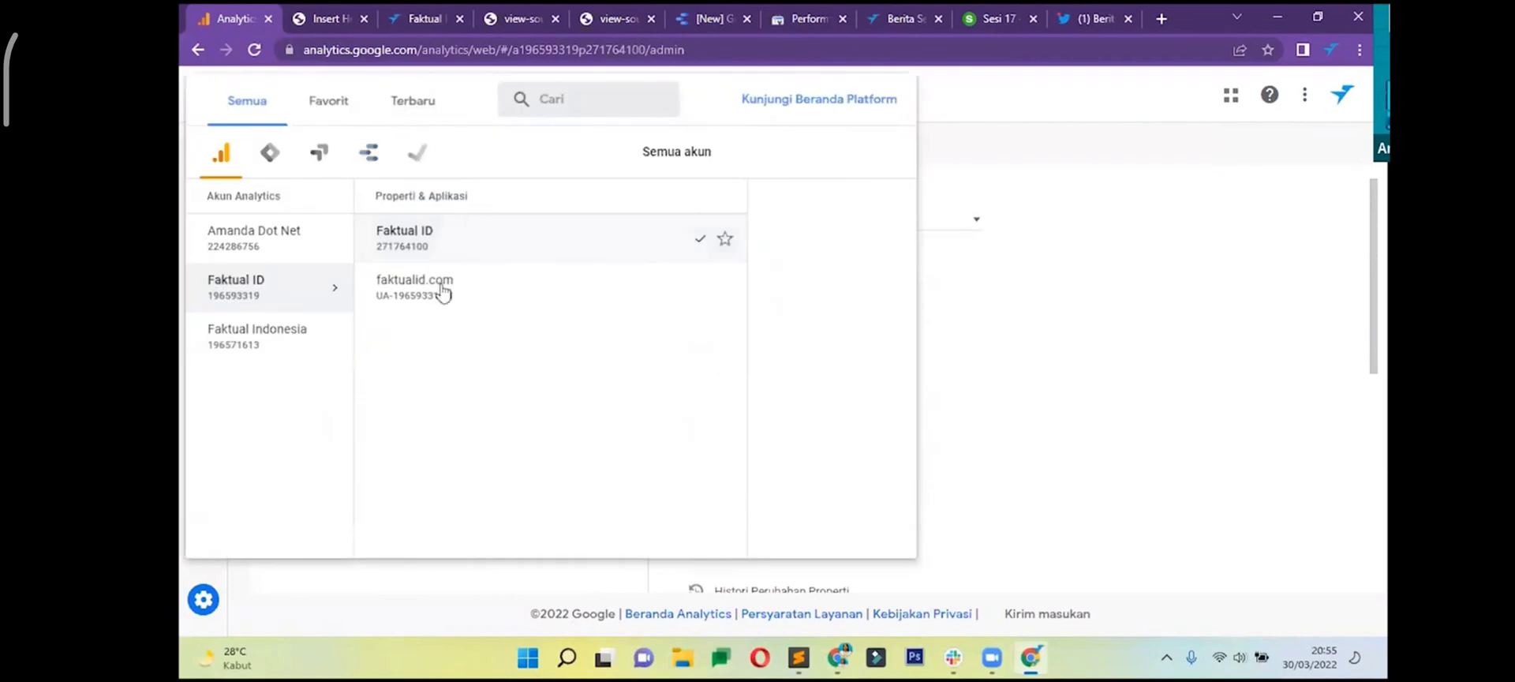
pyautogui.click(703, 247)
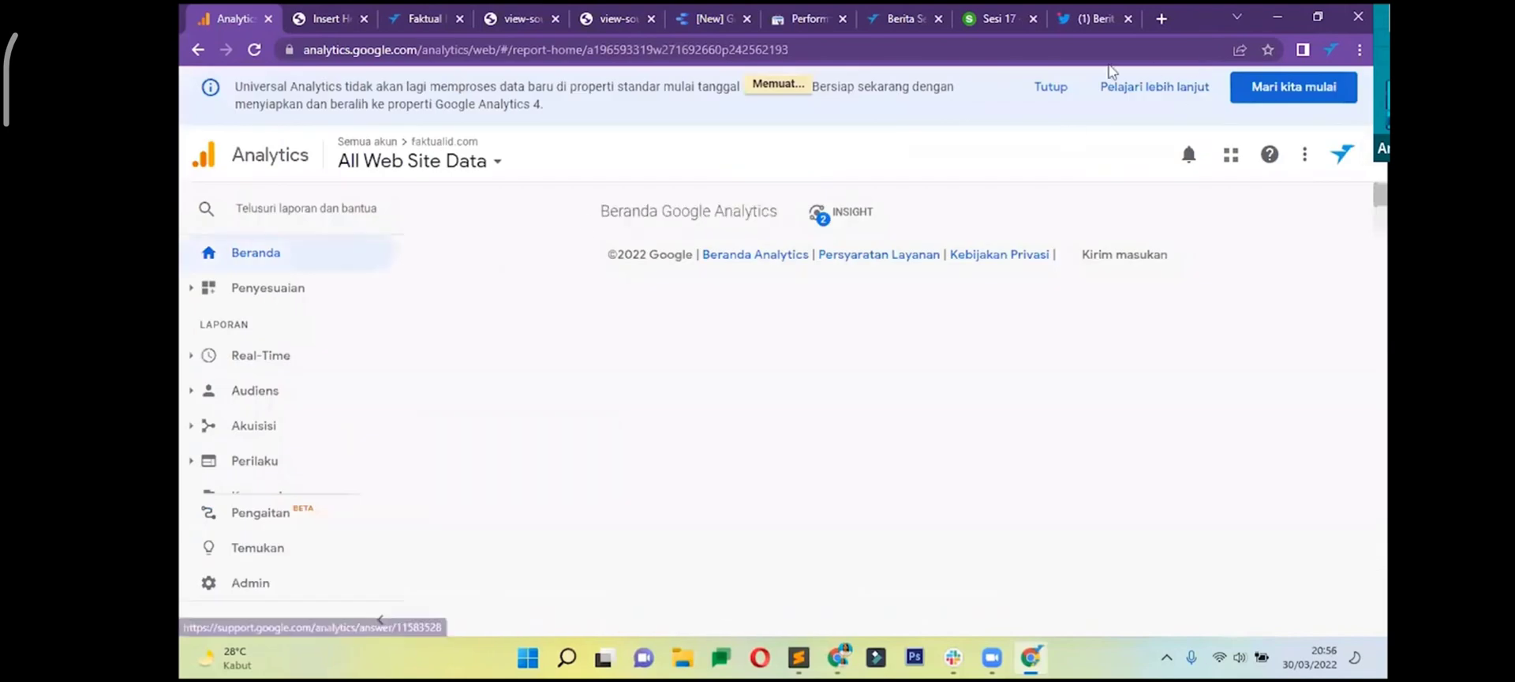
pyautogui.click(1049, 91)
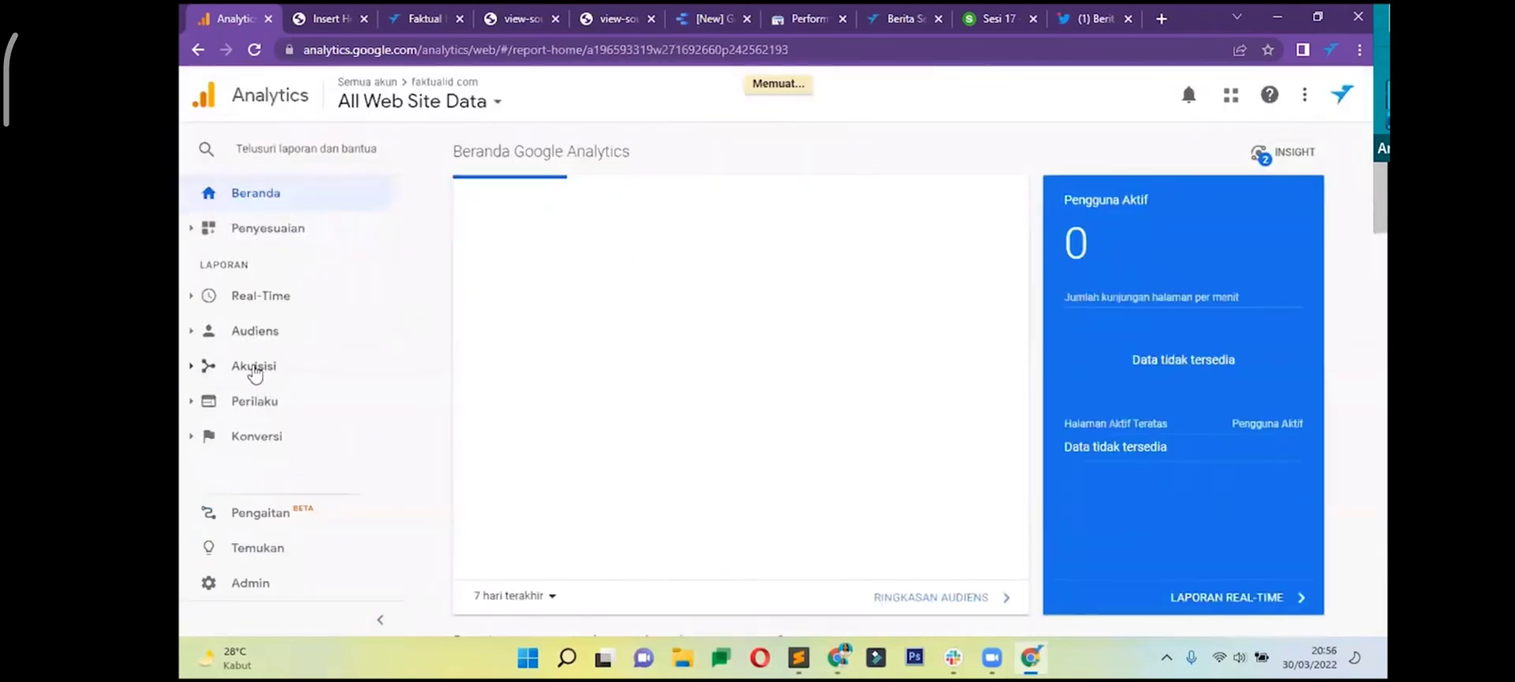
# - Open the Semua Halaman report from the Konten Situs group of the Perilaku reports
pyautogui.click(241, 404)
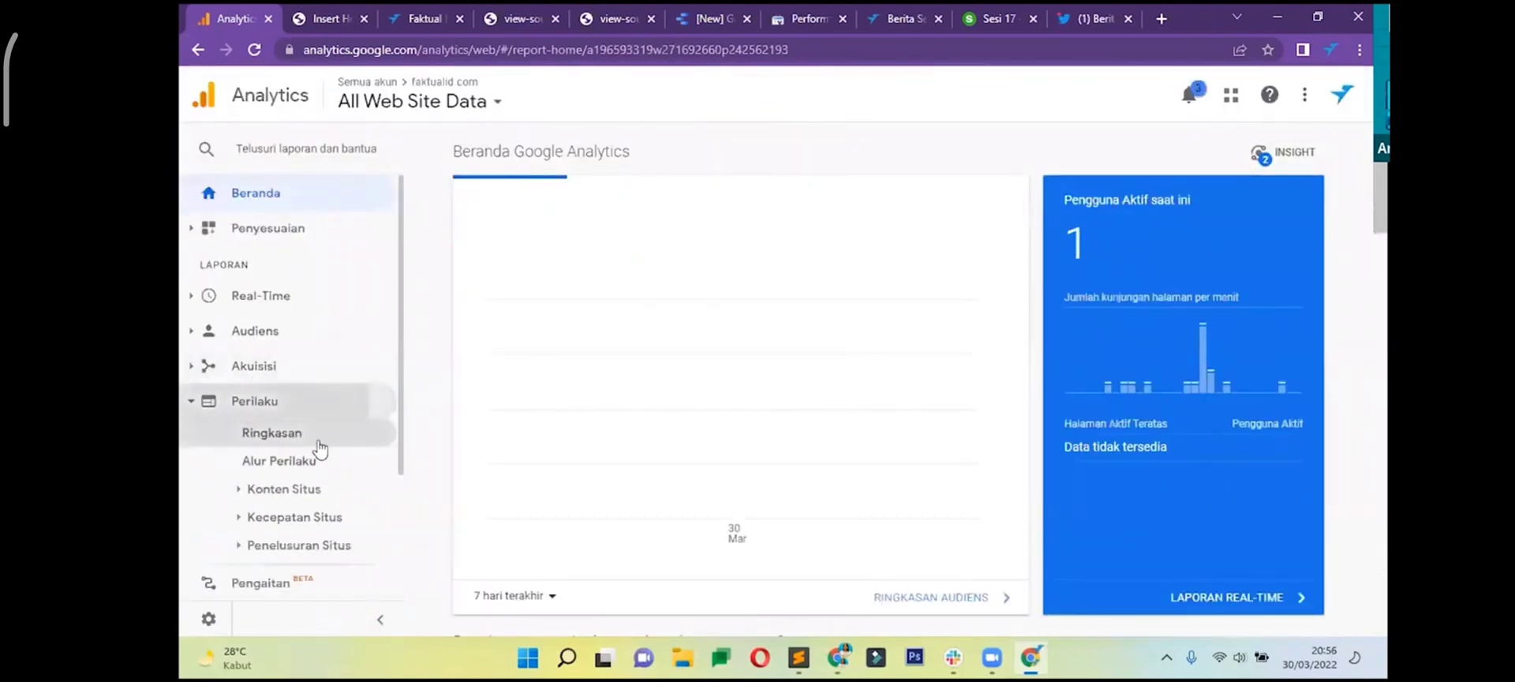
pyautogui.scroll(-1, 315, 399)
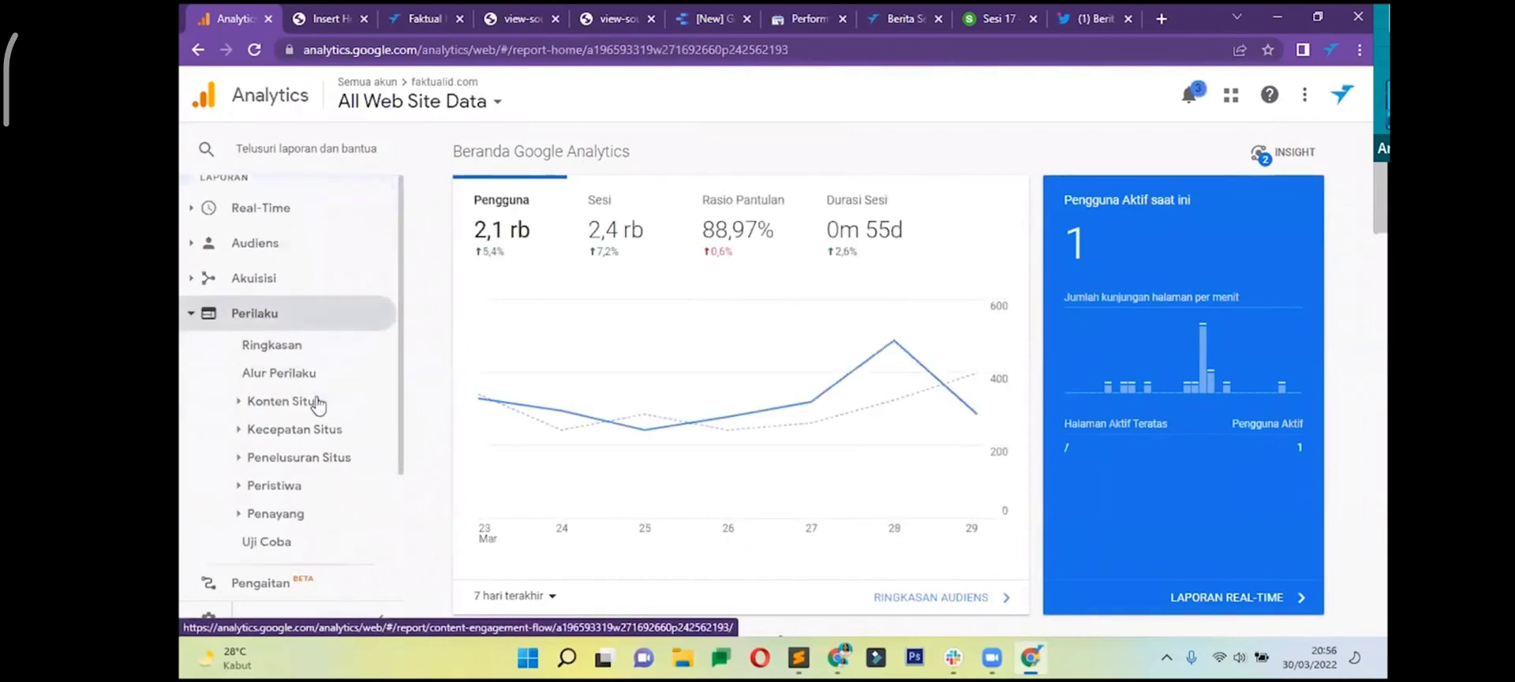
pyautogui.click(320, 419)
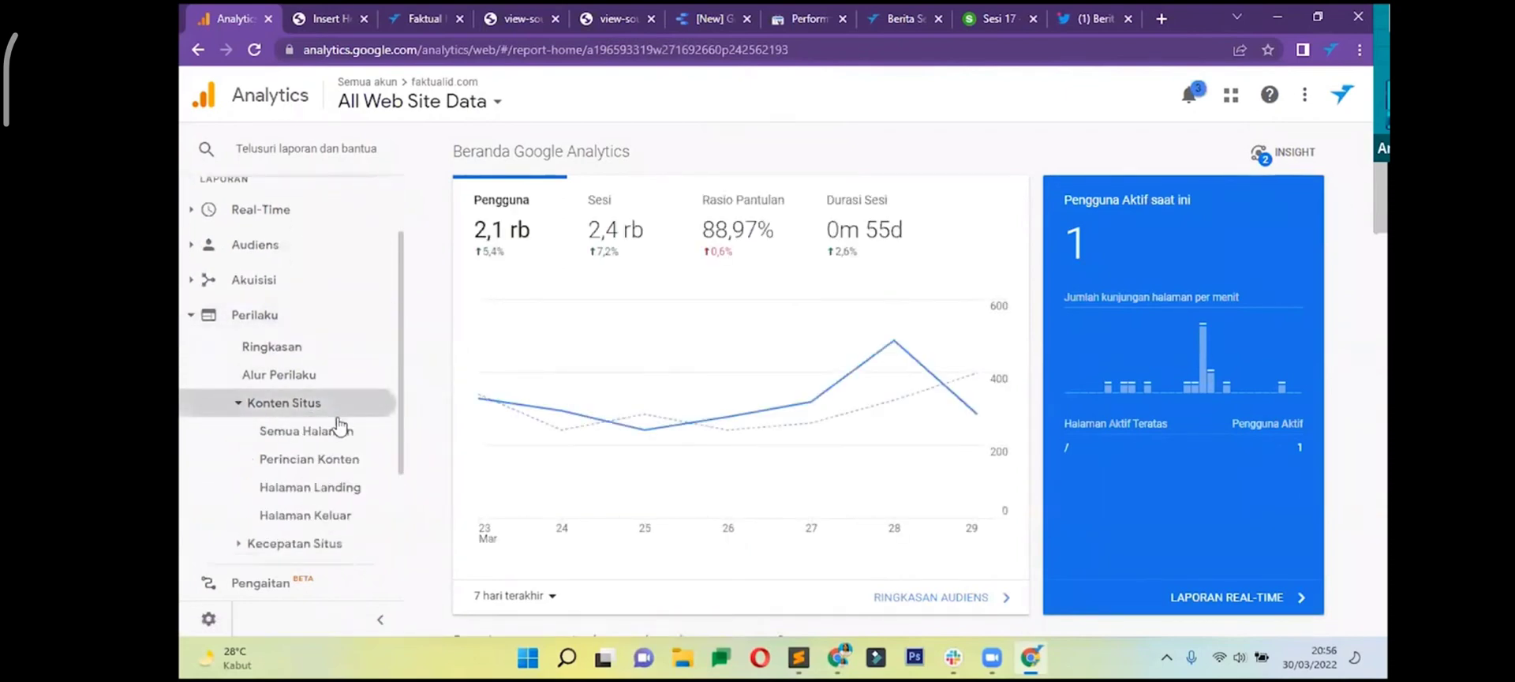
pyautogui.click(333, 432)
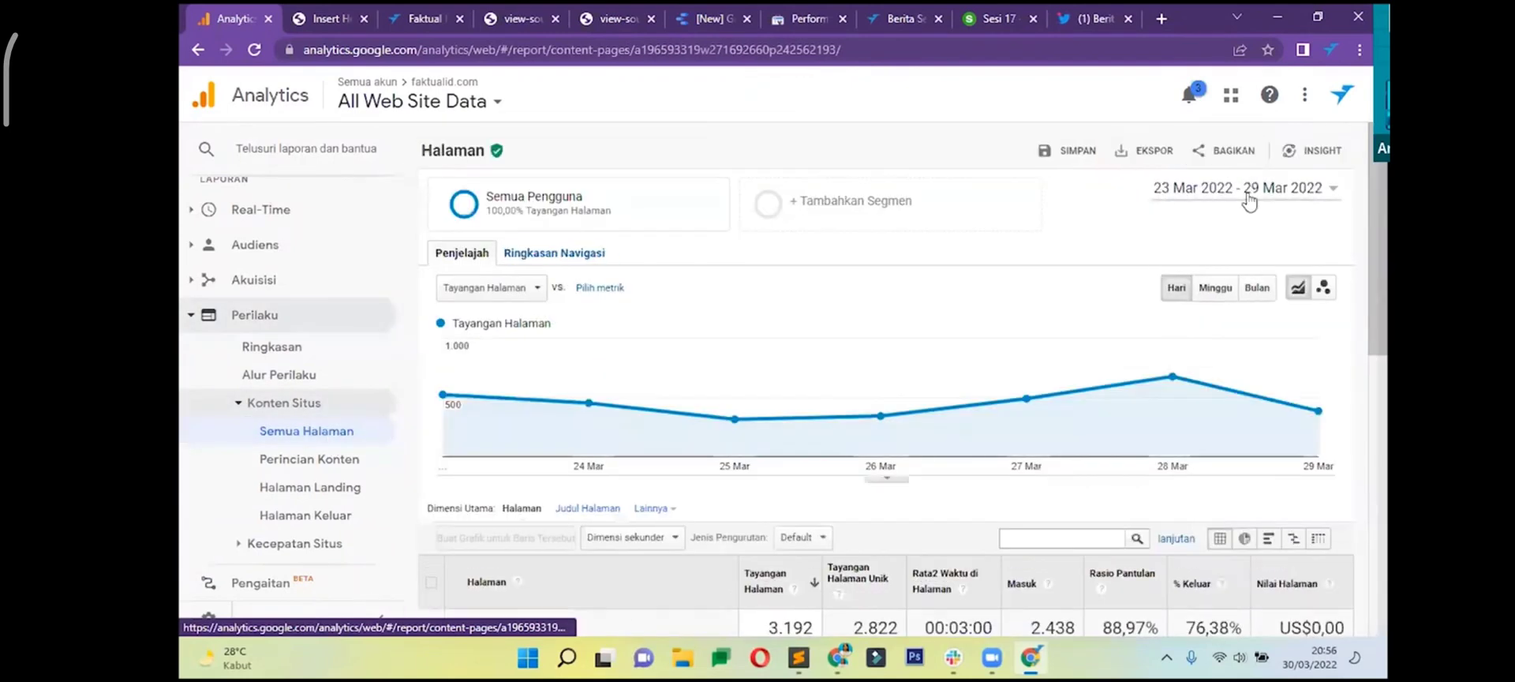
# - Set the page report's date range to 1 Feb 2022 - 28 Feb 2022 and look through its data
pyautogui.click(1250, 202)
pyautogui.click(900, 240)
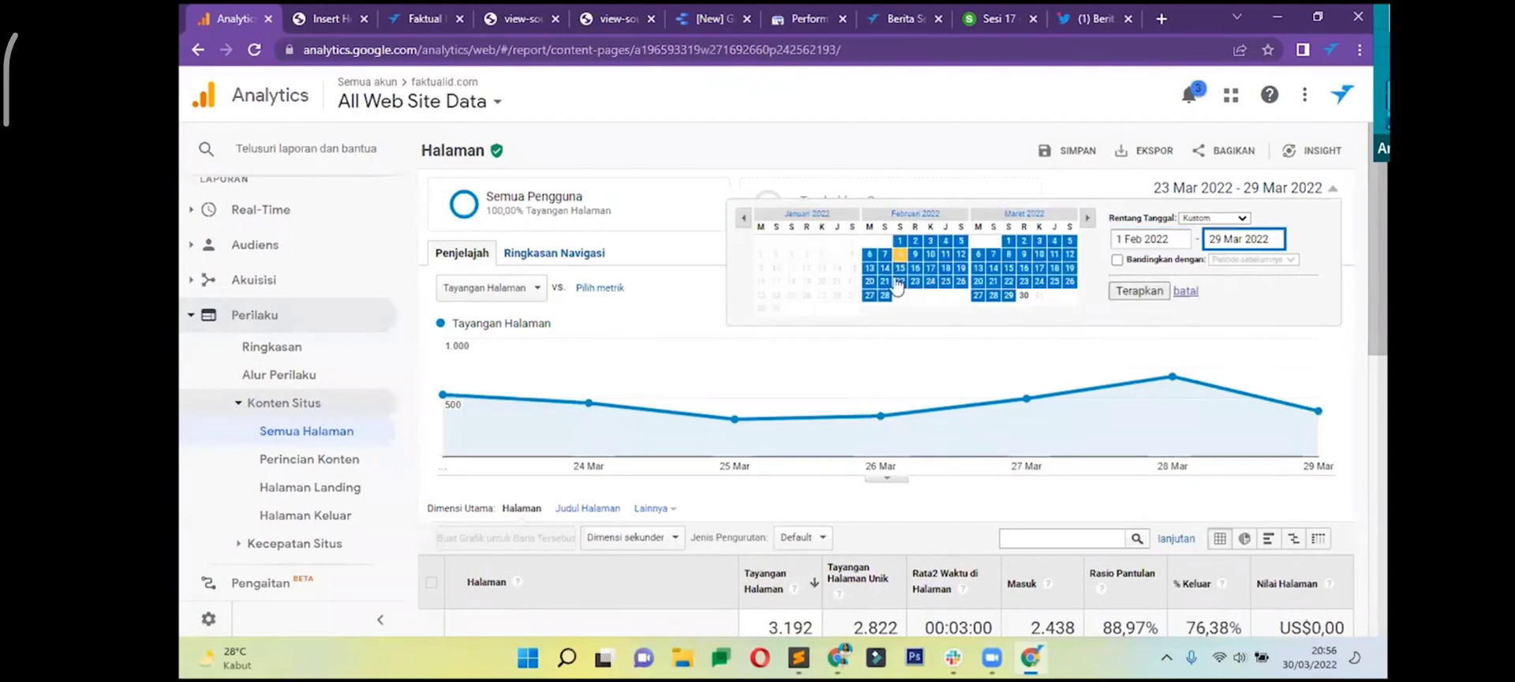
pyautogui.click(885, 295)
pyautogui.click(1123, 298)
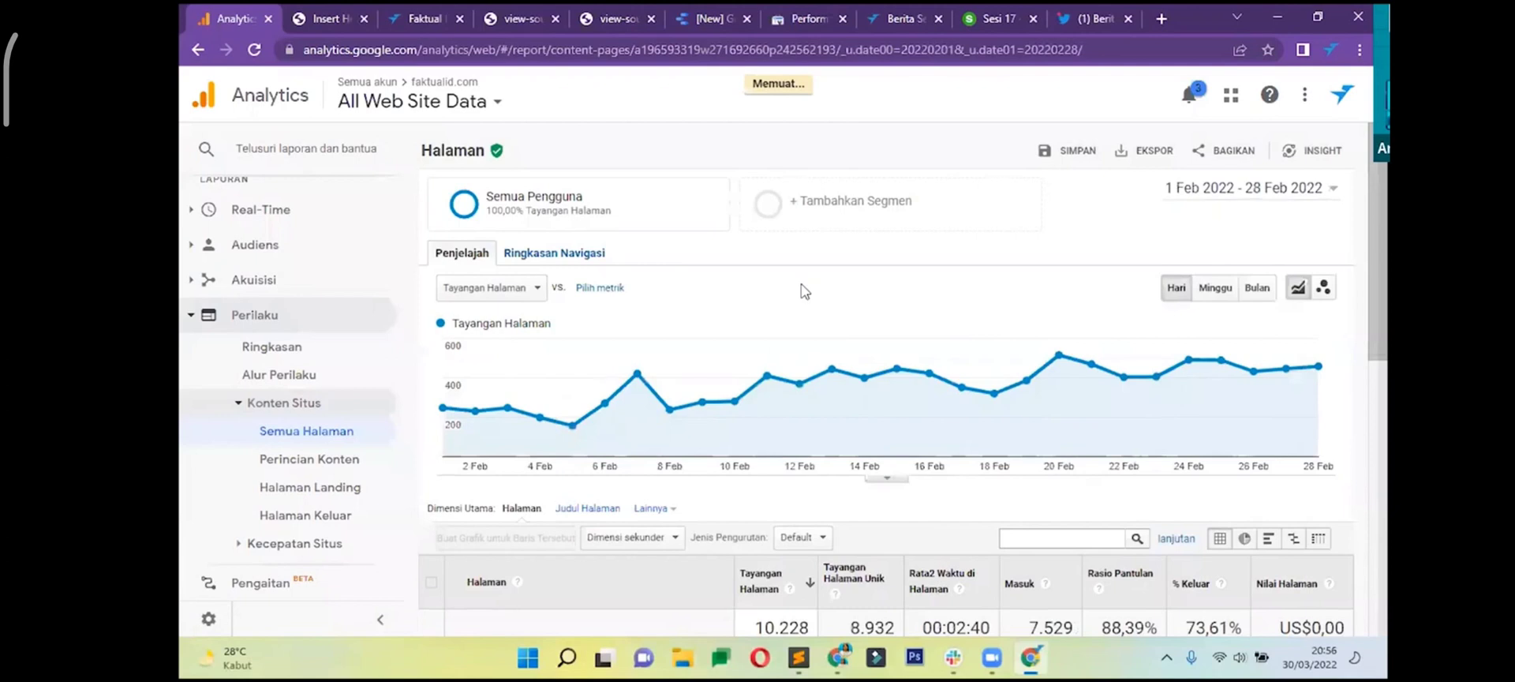
pyautogui.scroll(-10, 771, 315)
pyautogui.scroll(10, 571, 272)
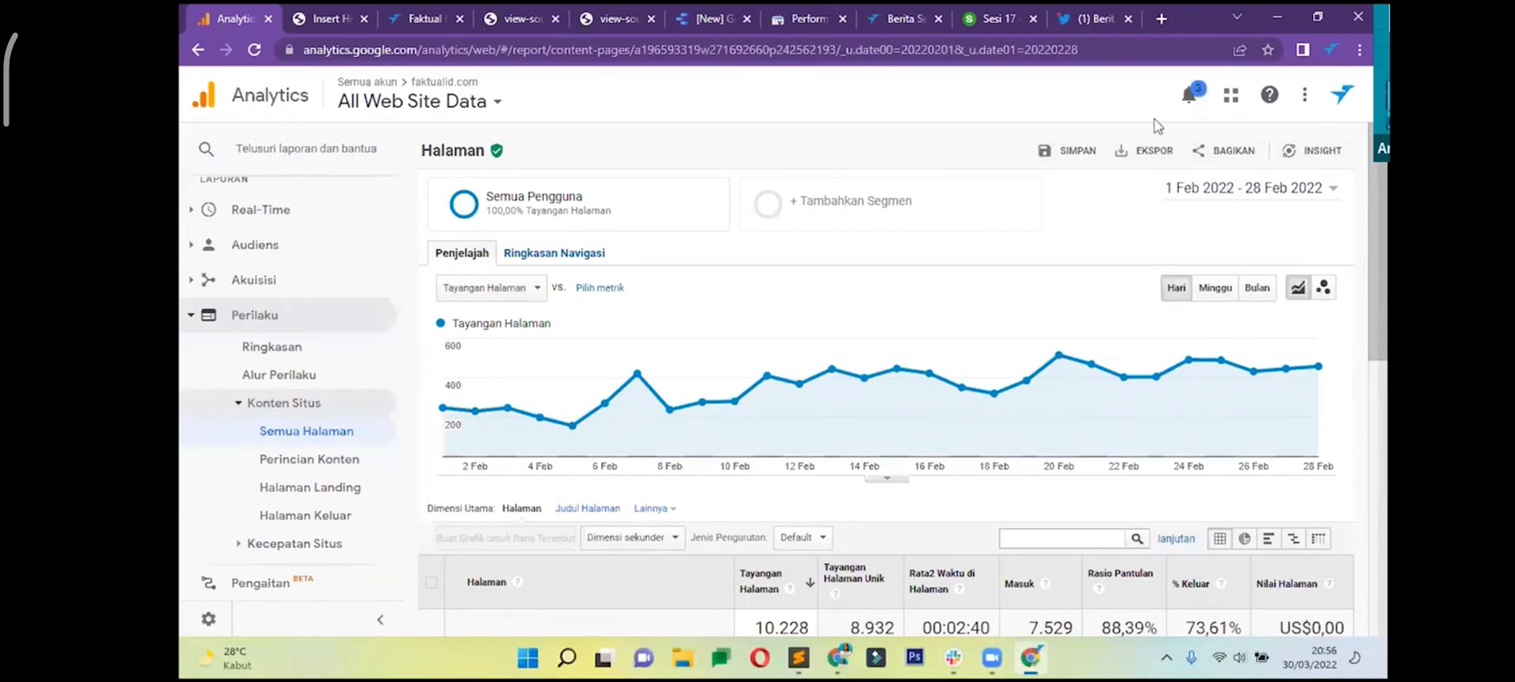
# - Export the February page report as a PDF and as an Excel (XLSX) file
pyautogui.click(1146, 149)
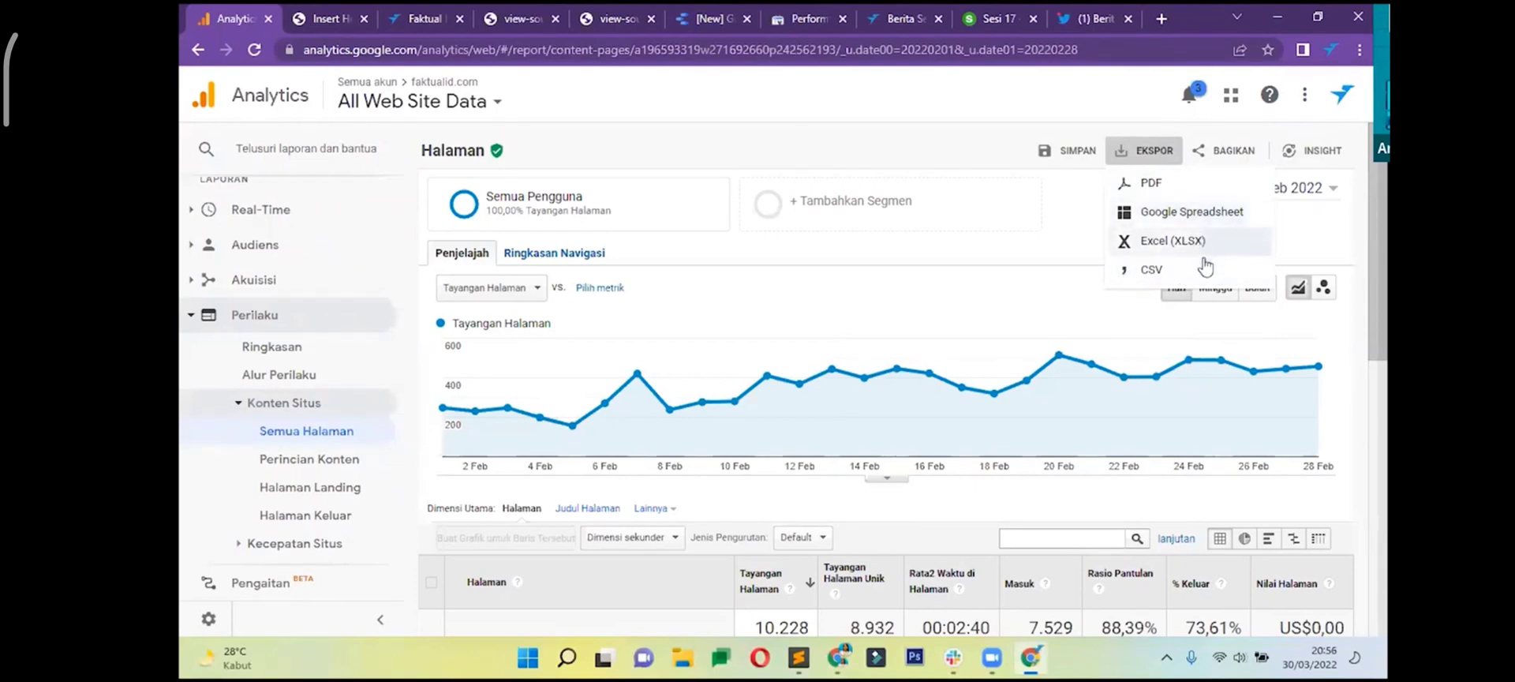
pyautogui.click(1167, 183)
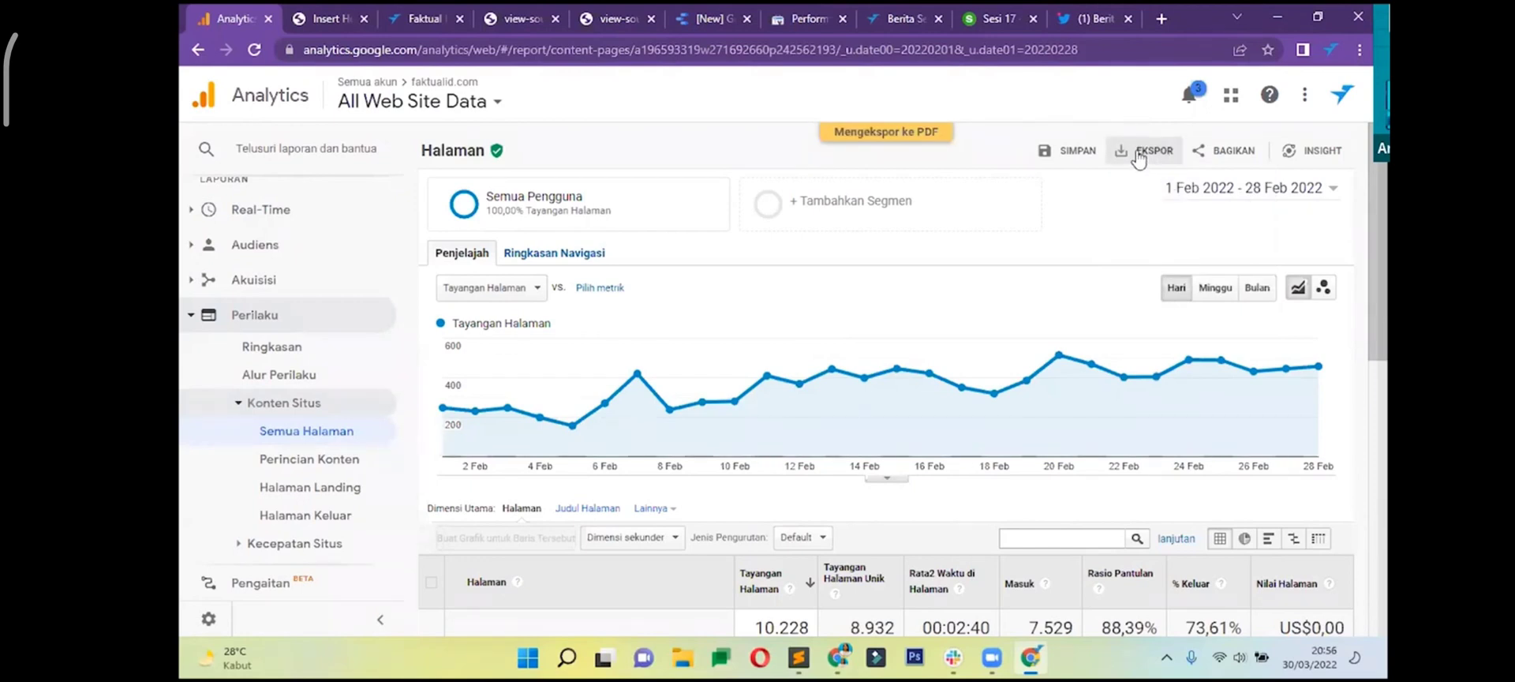
pyautogui.click(1138, 157)
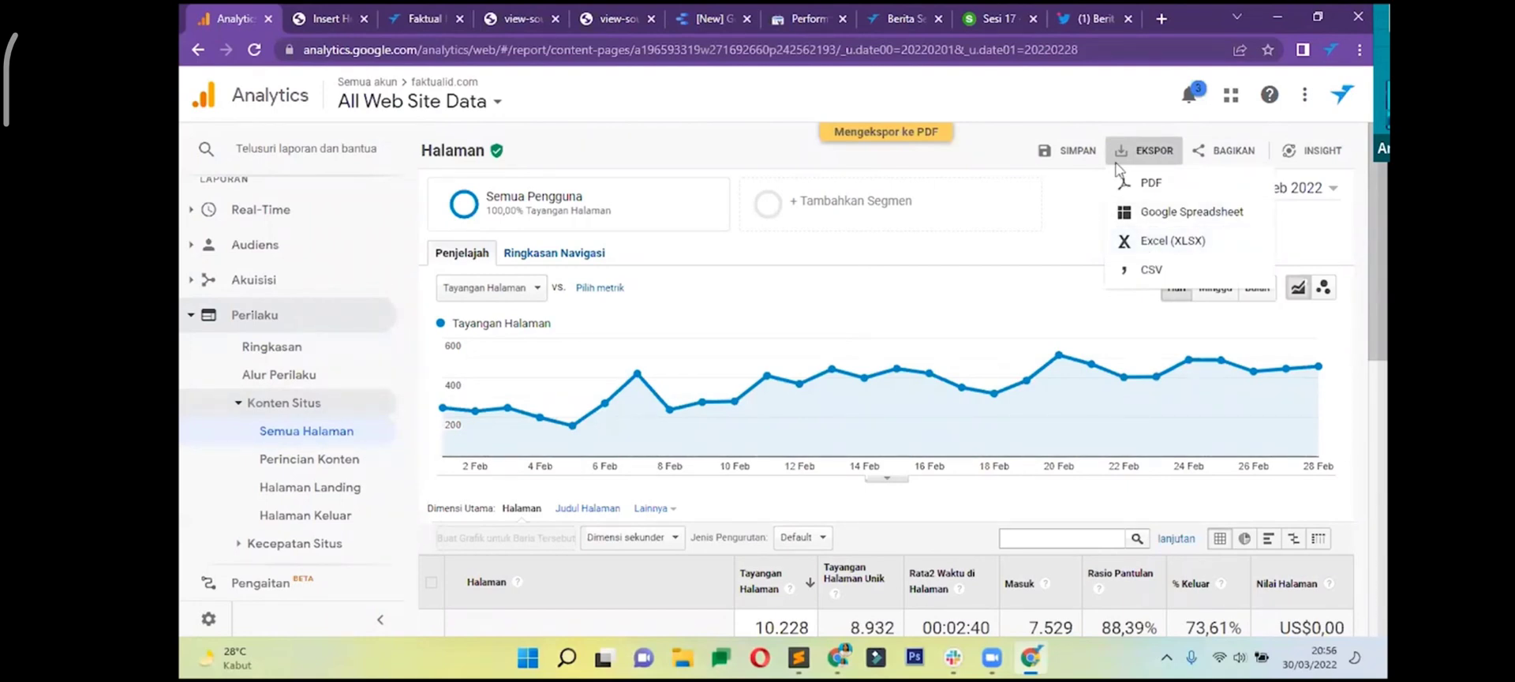
pyautogui.click(1173, 242)
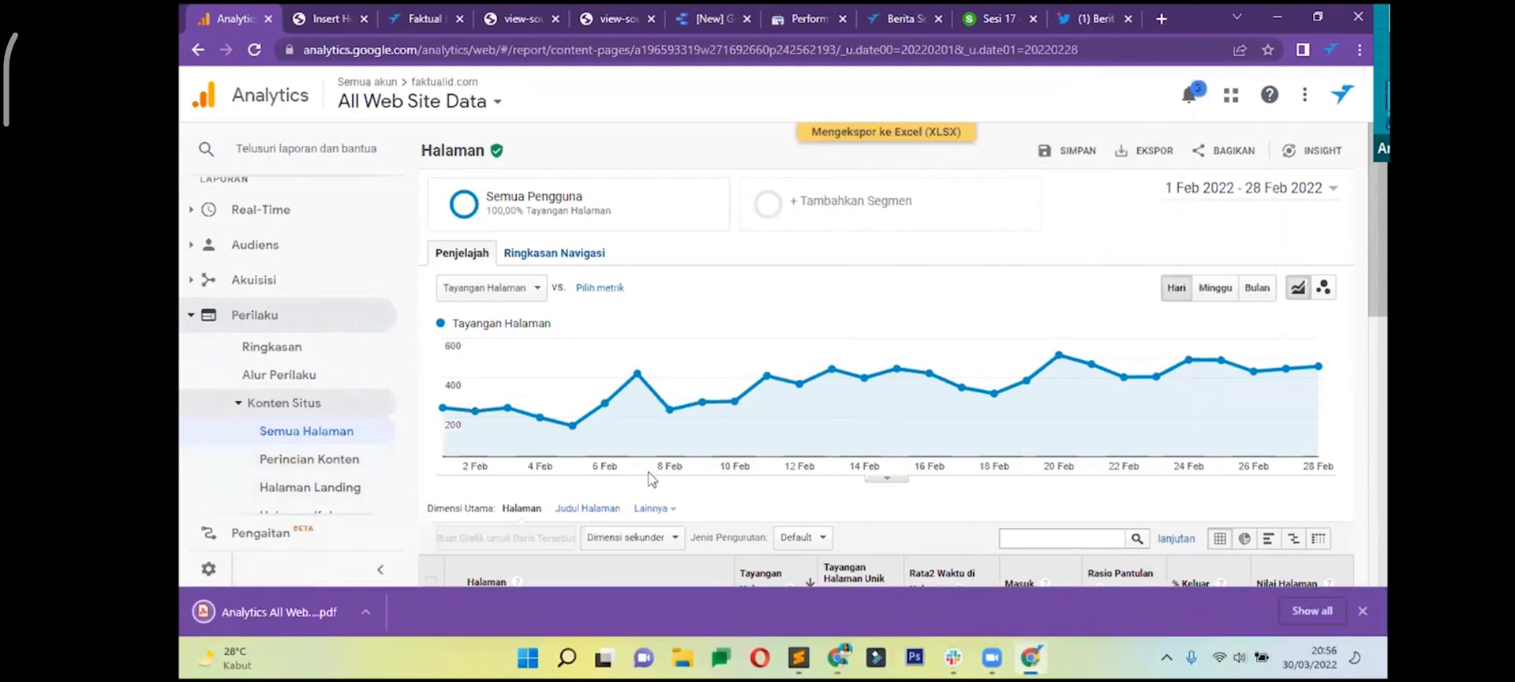
# - Open the exported PDF report and look through its chart and page table
pyautogui.click(484, 612)
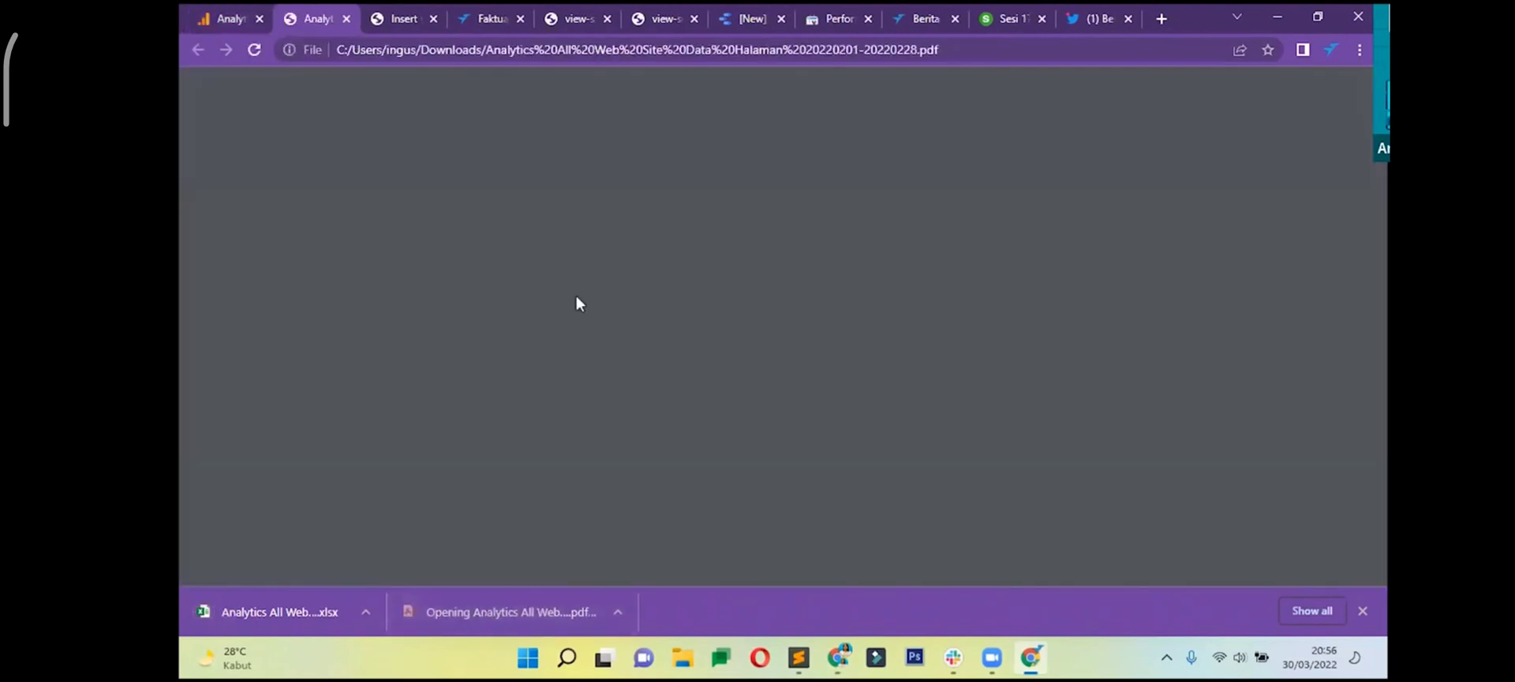
pyautogui.scroll(-10, 764, 263)
pyautogui.scroll(10, 734, 315)
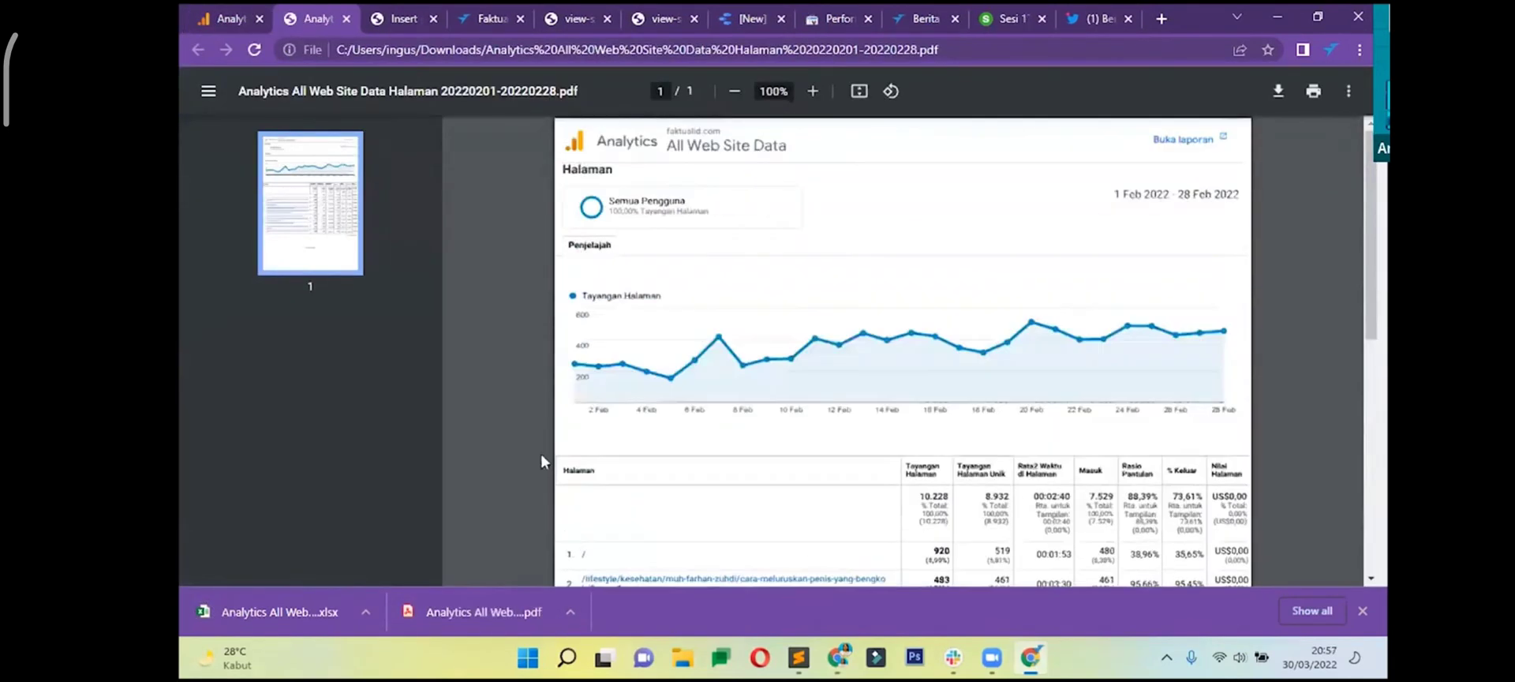
# - Open the exported XLSX report in Excel and enable editing
pyautogui.click(302, 609)
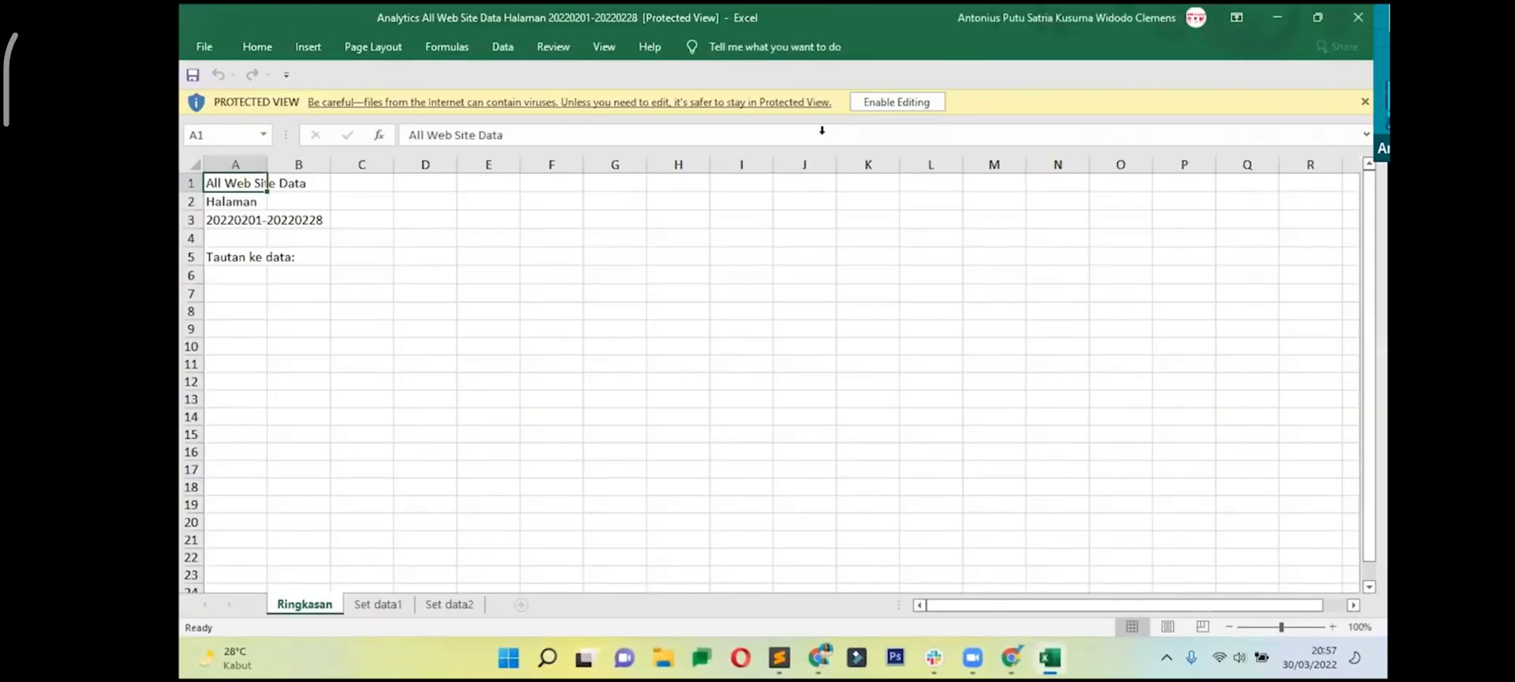
pyautogui.click(907, 104)
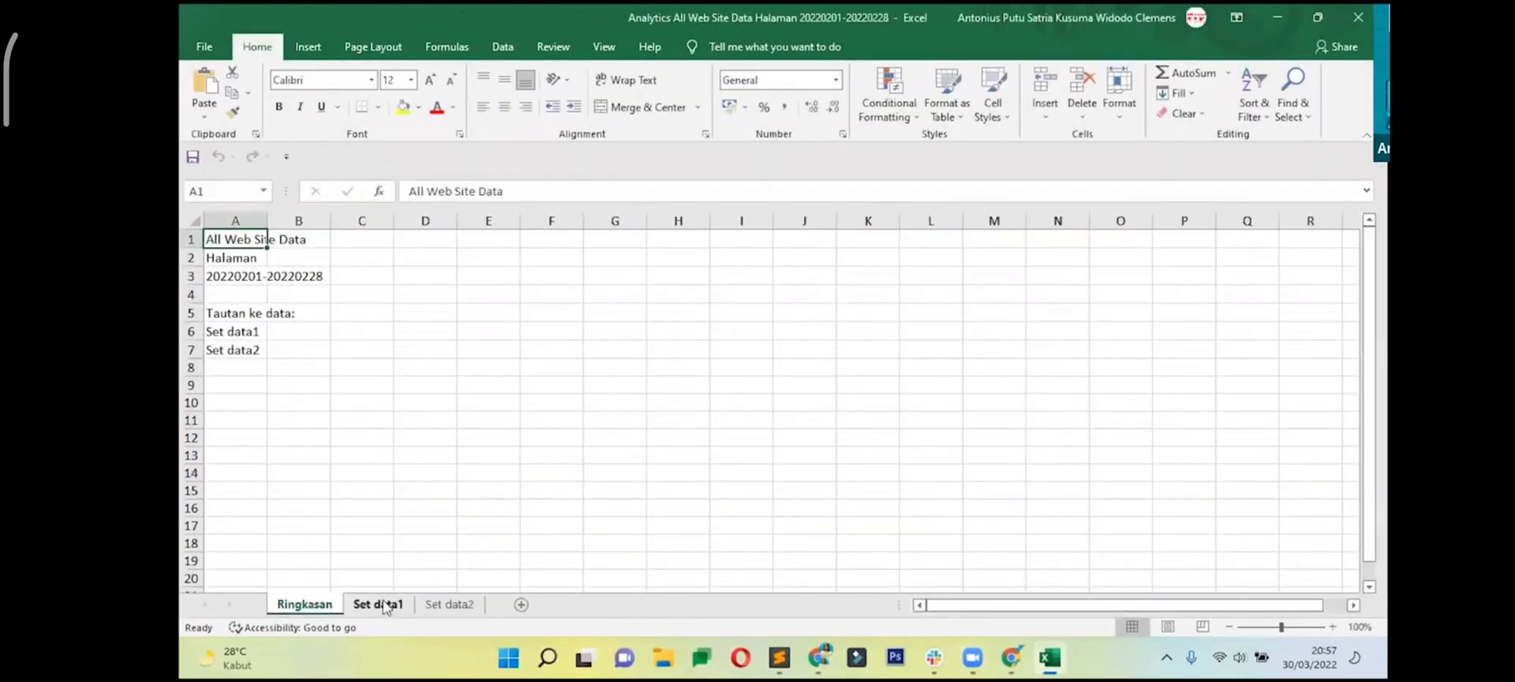
# - Open the Set data1 sheet and widen the Halaman column so the page paths are readable
pyautogui.click(388, 601)
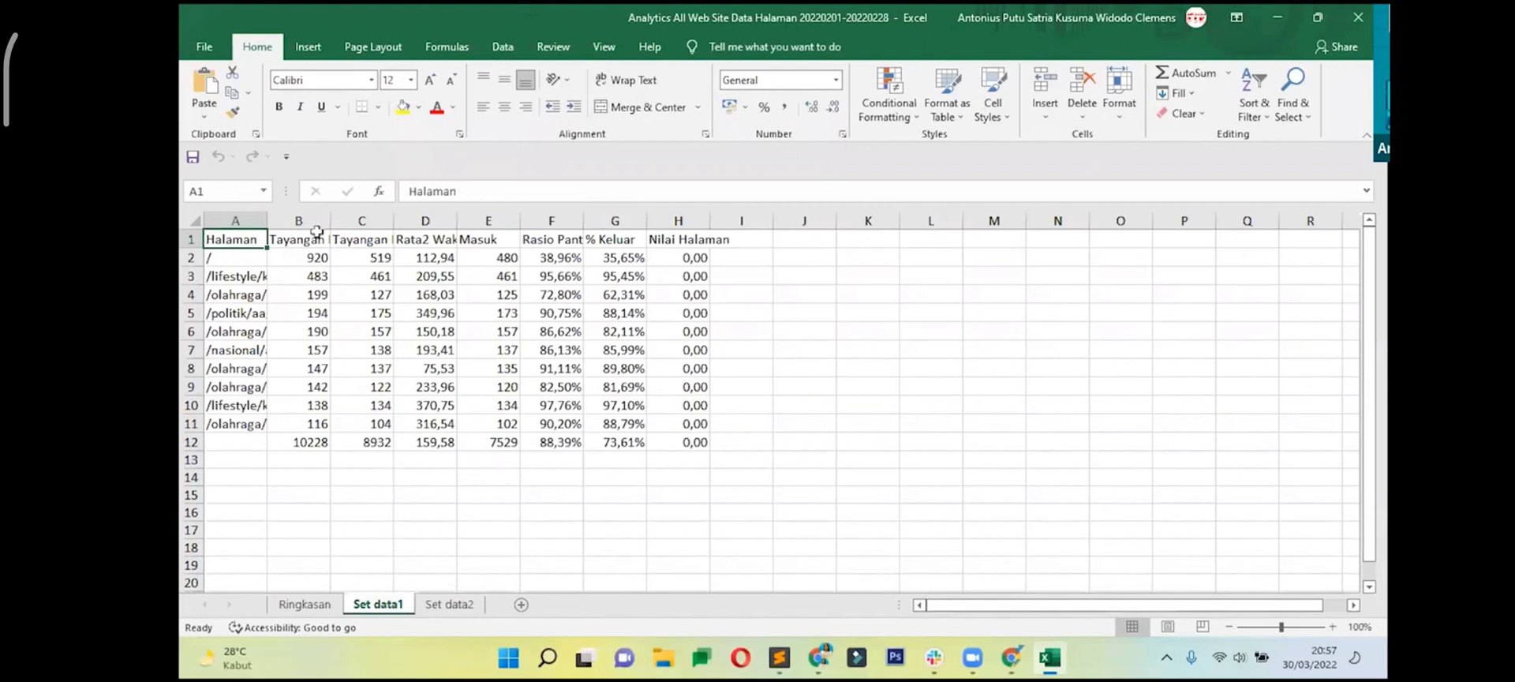
pyautogui.doubleClick(267, 220)
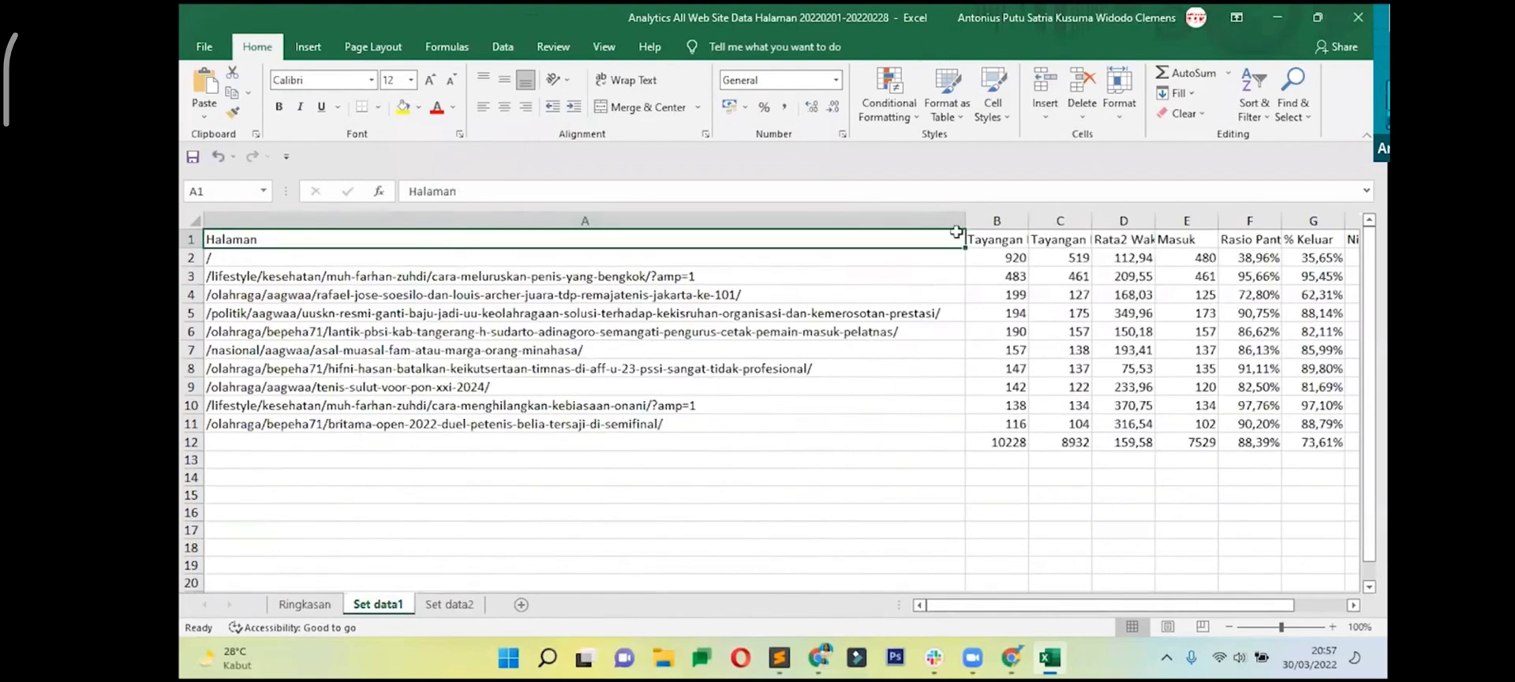
pyautogui.moveTo(961, 220); pyautogui.dragTo(701, 221)
pyautogui.click(742, 259)
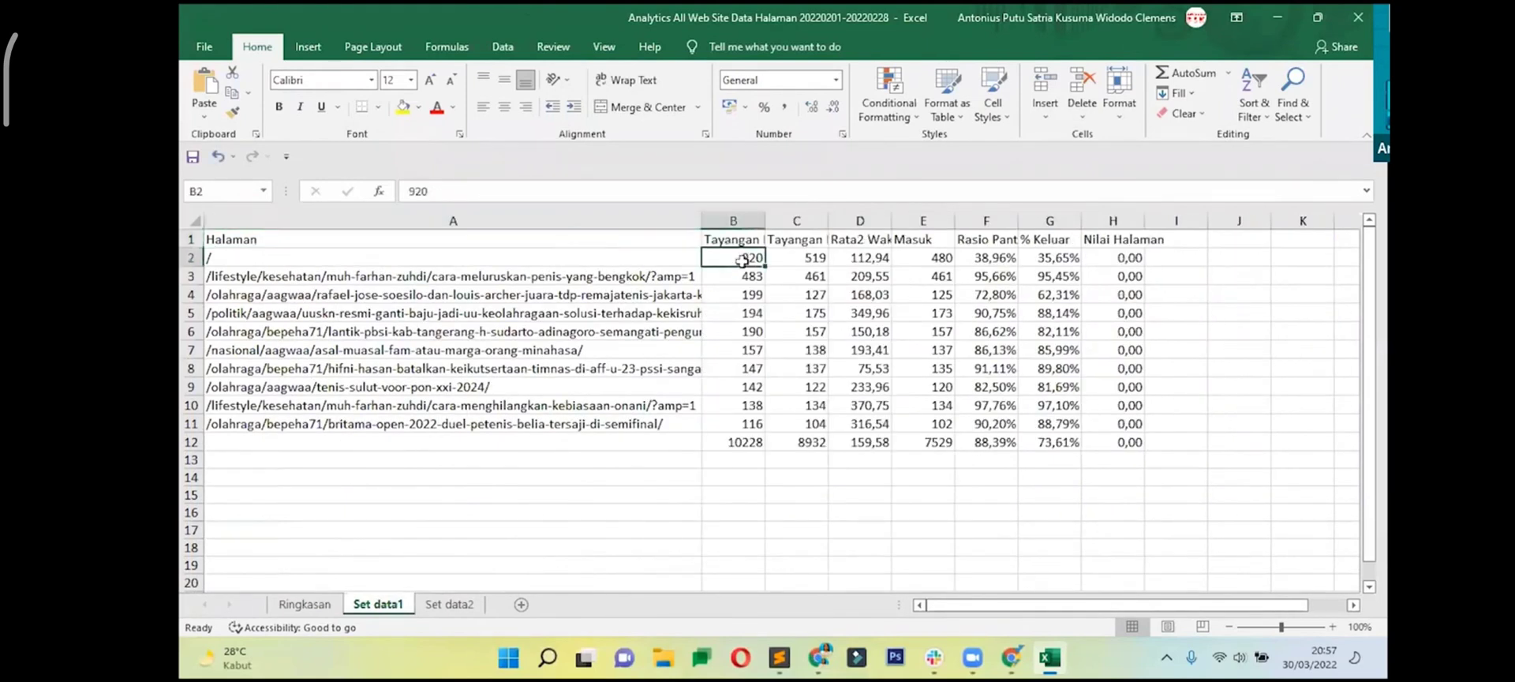
# - Fit the Tayangan Halaman Unik, Rata2 Waktu di Halaman and Masuk columns to their contents, and look through the listed page paths
pyautogui.click(799, 239)
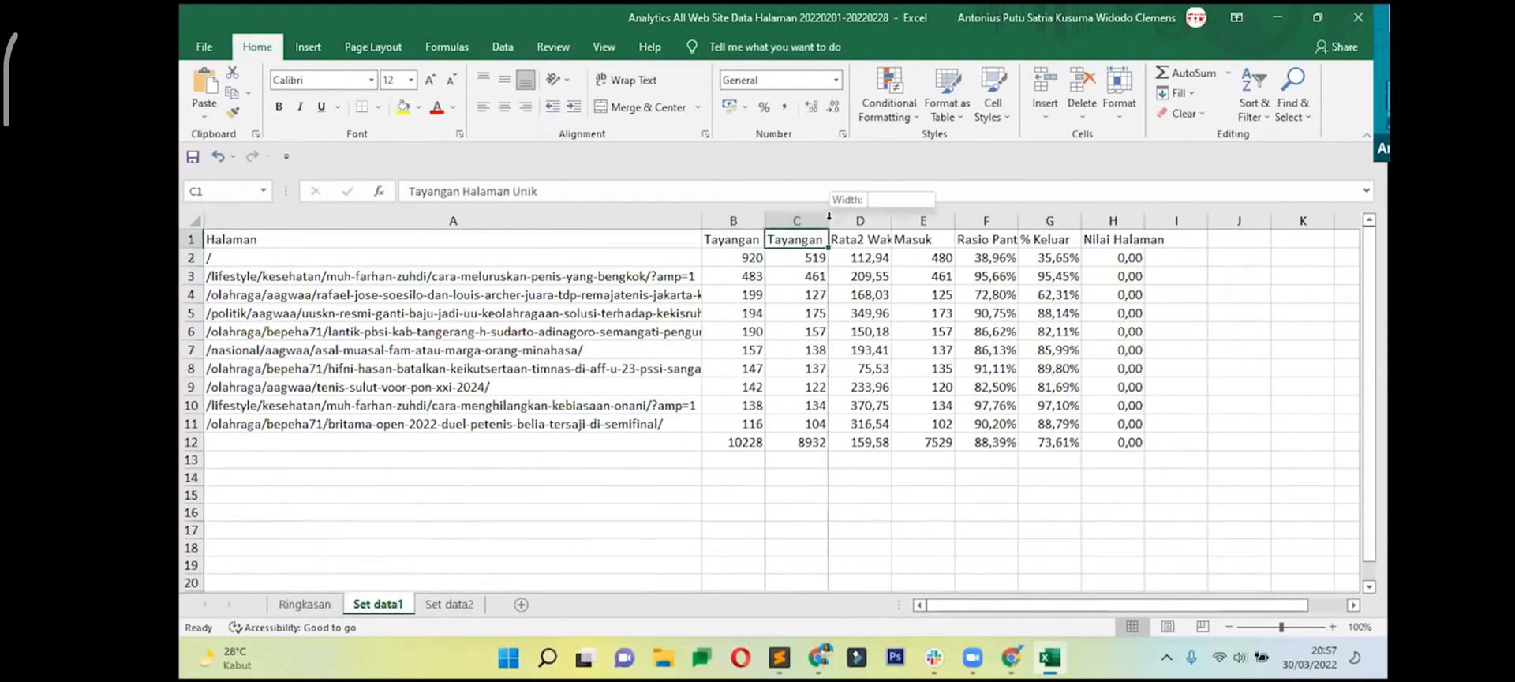
pyautogui.doubleClick(828, 220)
pyautogui.doubleClick(980, 221)
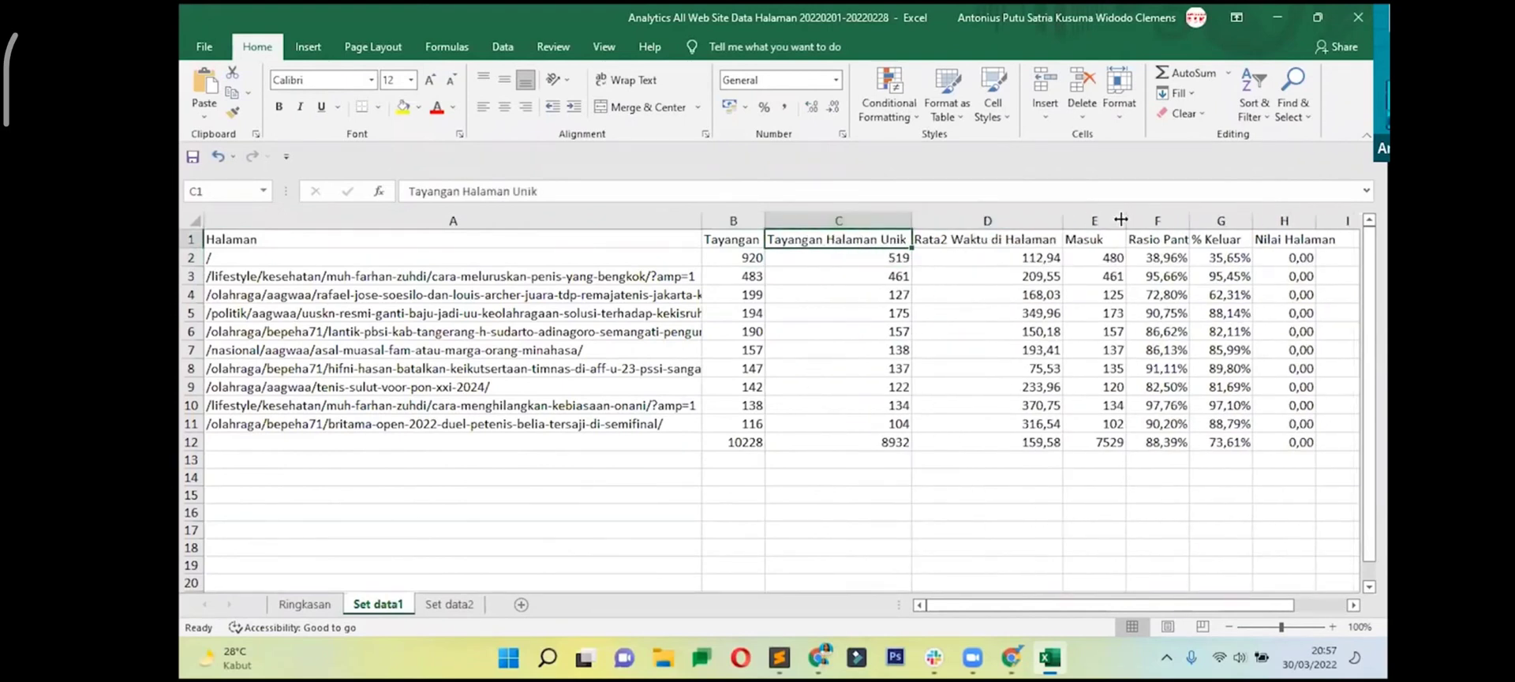
pyautogui.doubleClick(1125, 221)
pyautogui.click(462, 313)
pyautogui.click(442, 387)
pyautogui.press('Down')
pyautogui.press('Down')
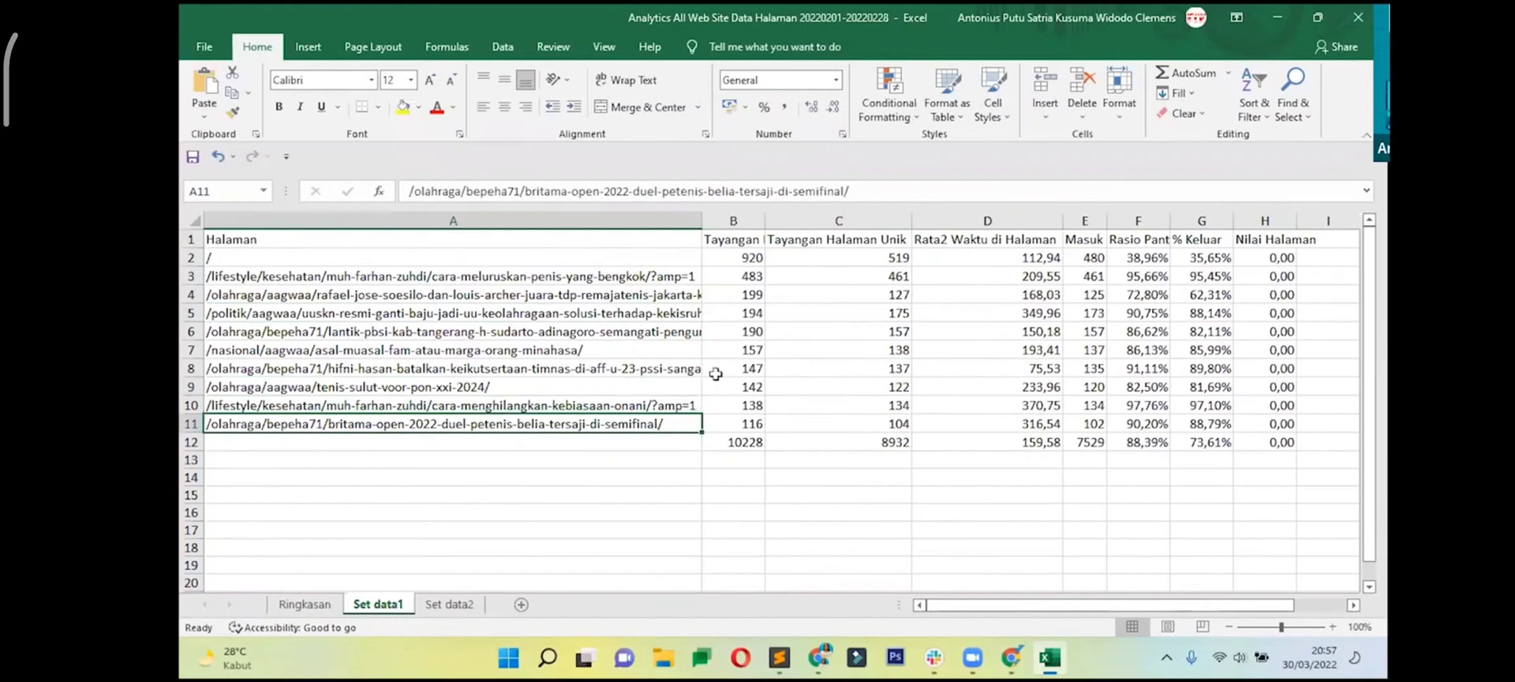
# - Switch back to the Halaman report in Google Analytics and set its page table to show 100 rows
pyautogui.click(824, 657)
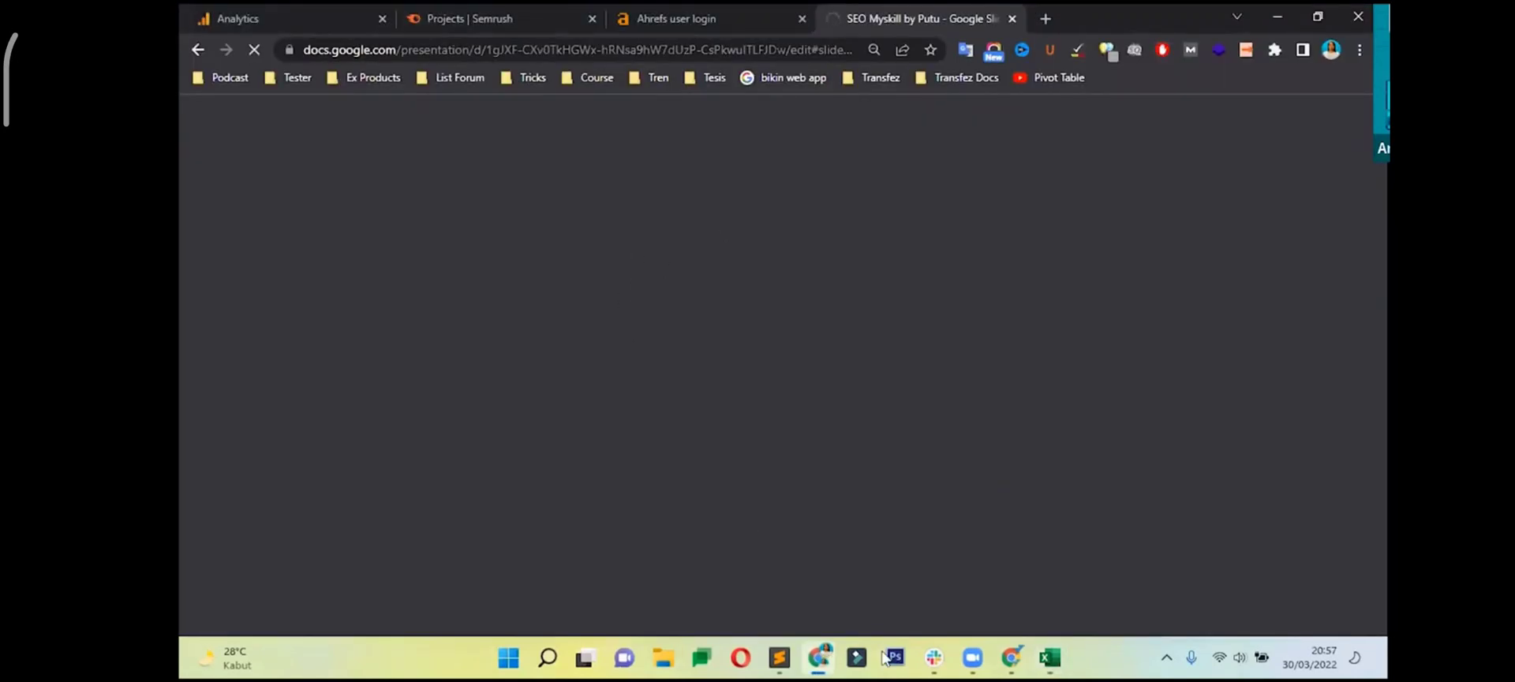
pyautogui.click(1011, 657)
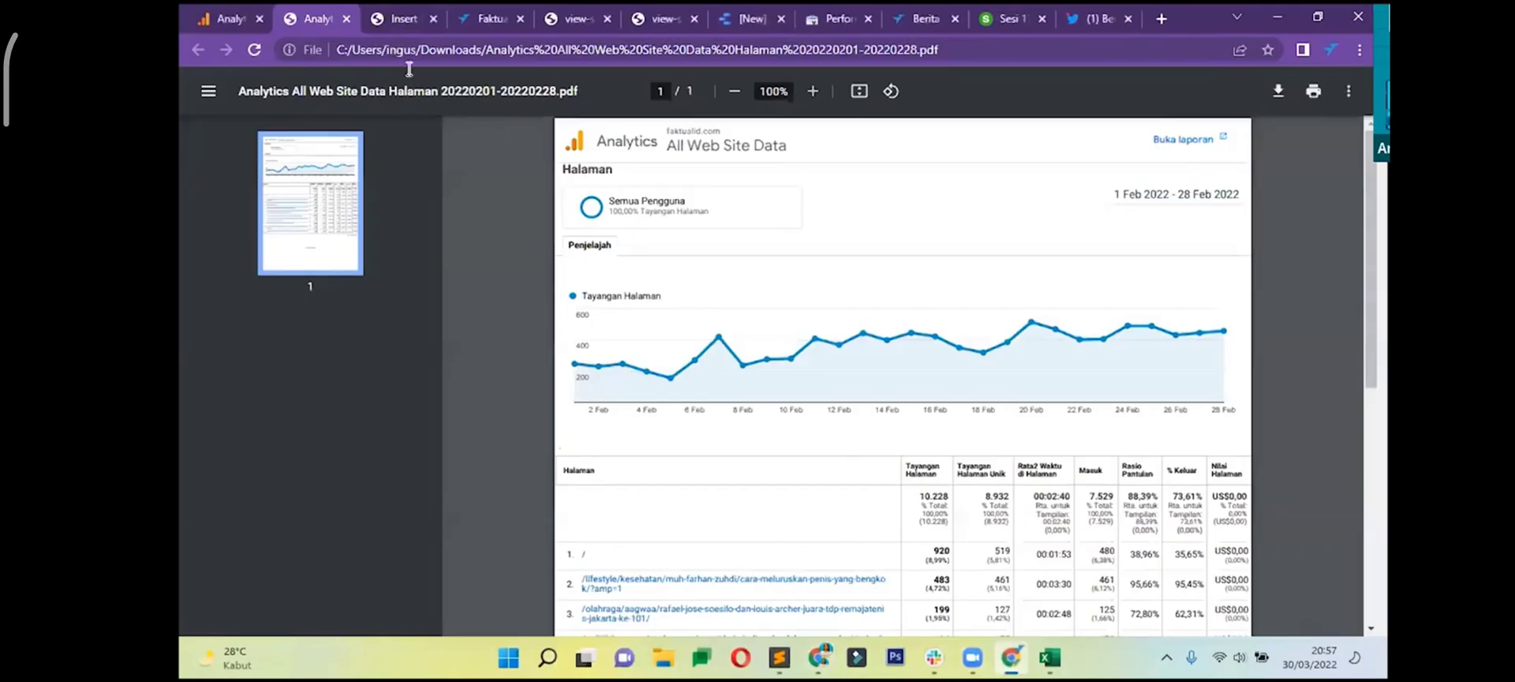
pyautogui.hotkey('ctrl', 'shift', 'Tab')
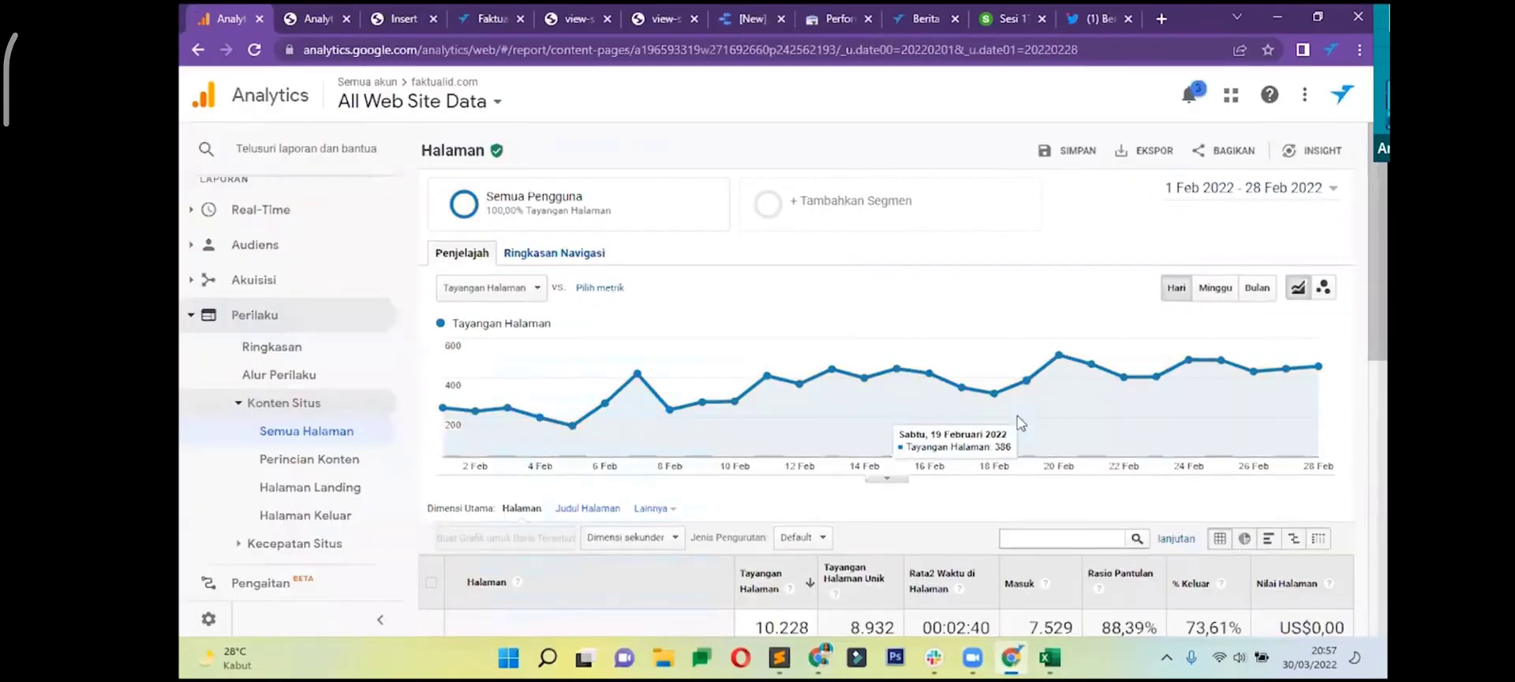
pyautogui.scroll(-10, 1026, 442)
pyautogui.click(1139, 550)
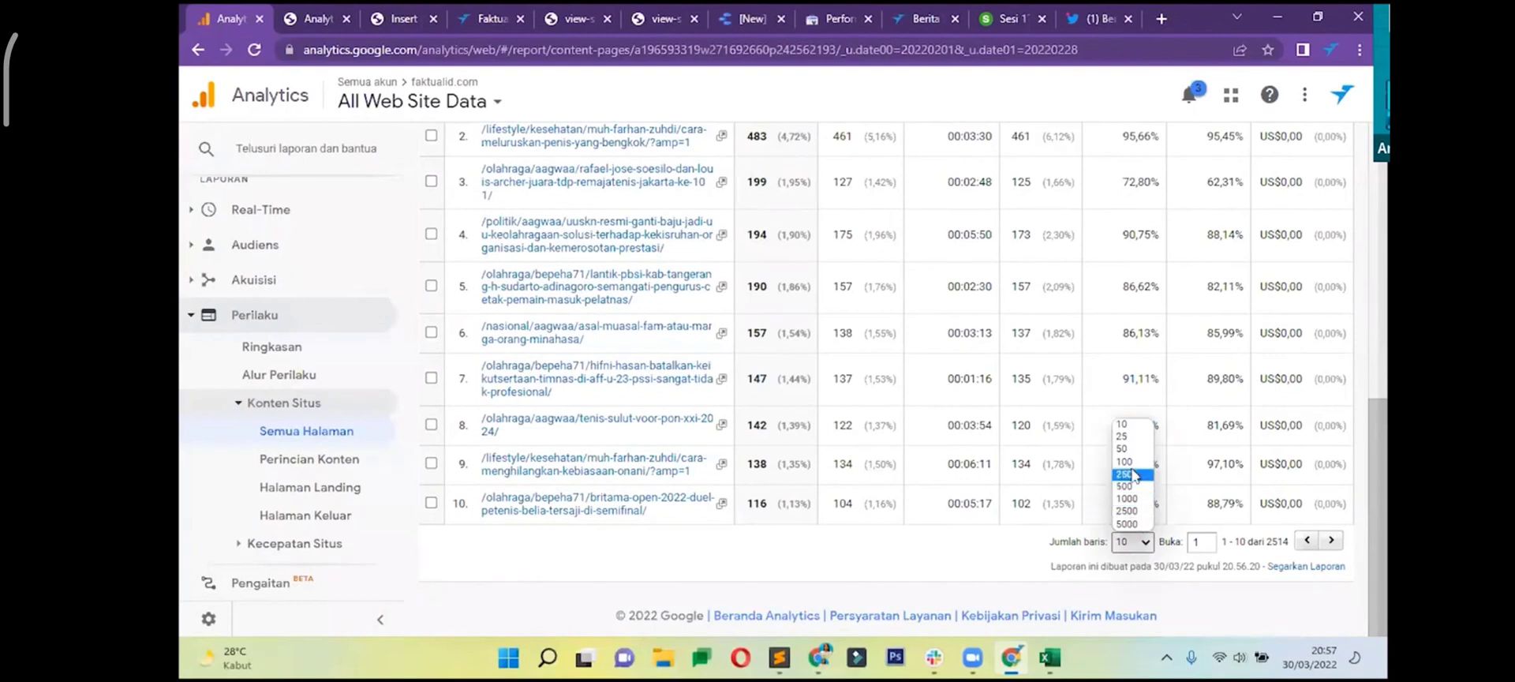
pyautogui.click(875, 388)
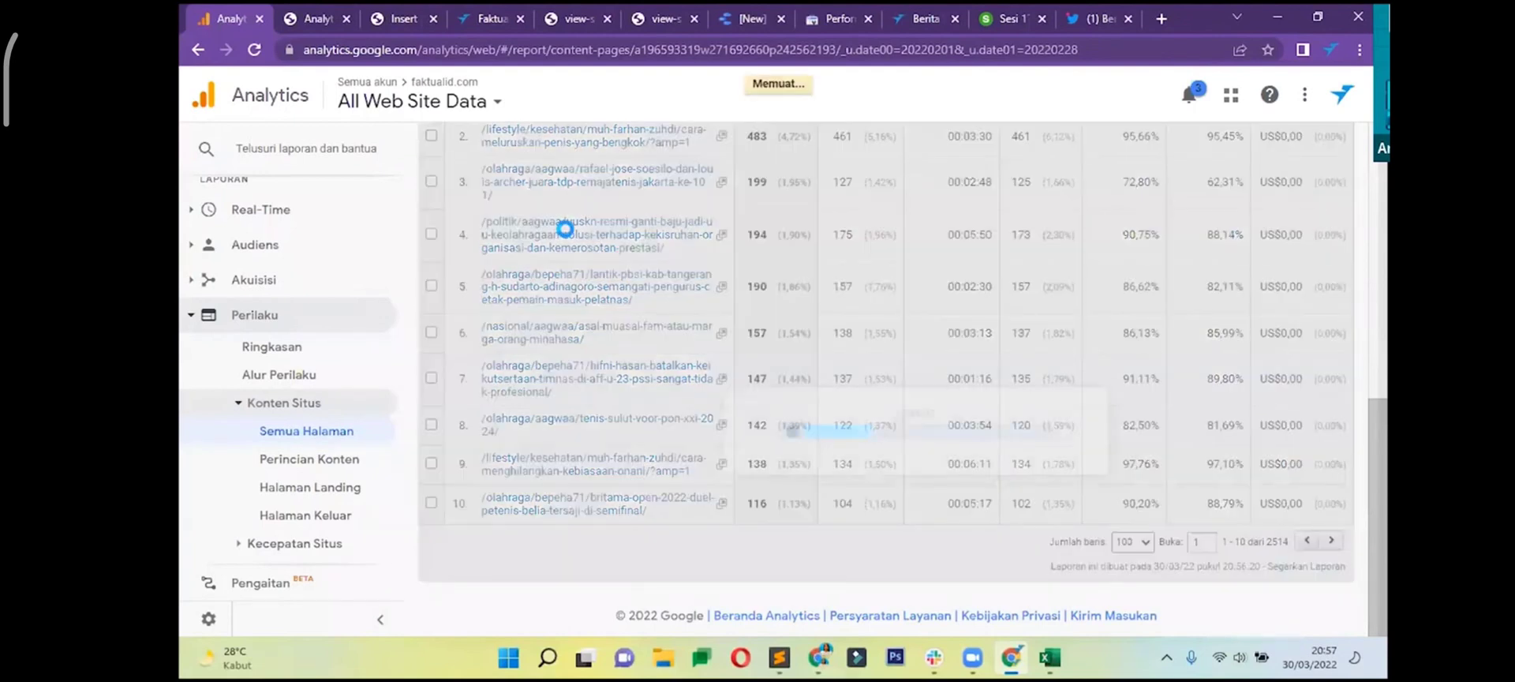